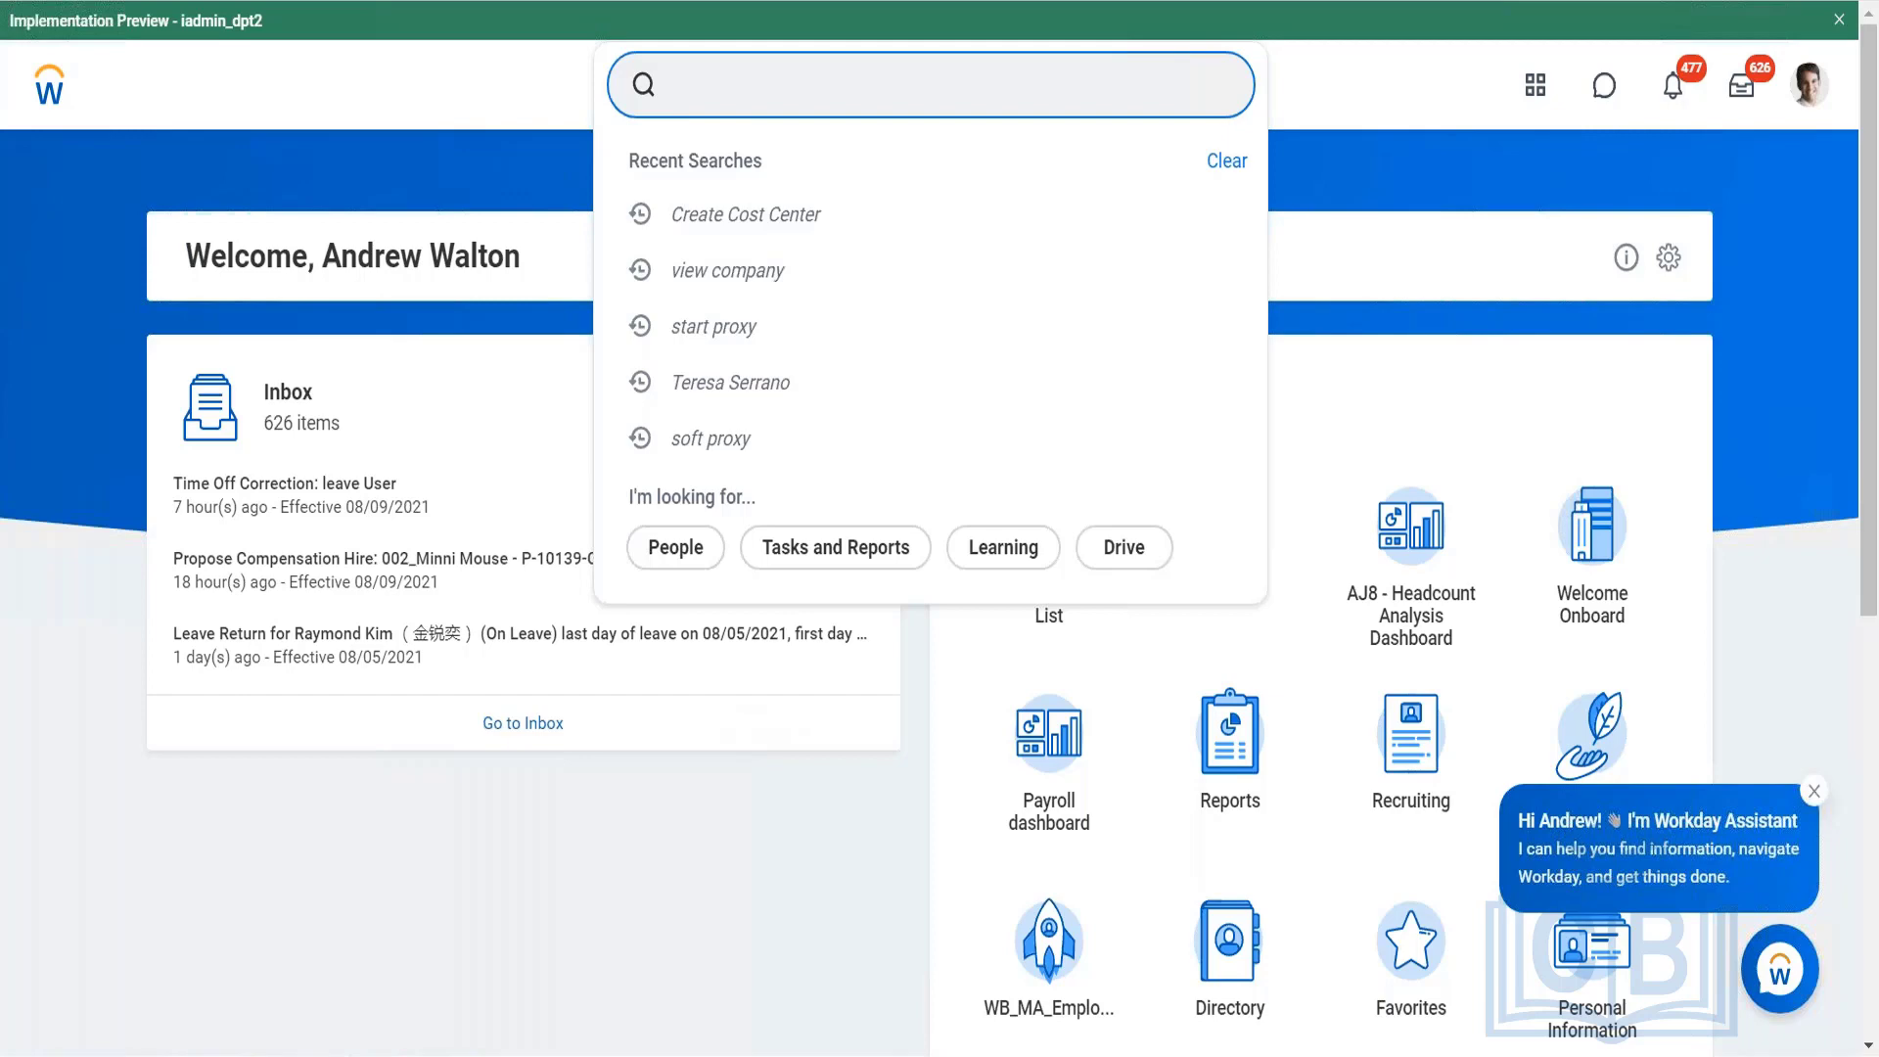
# Search for "all functional" and open the All Functional Areas data source.
pyautogui.write('all funcational')
pyautogui.press('Return')
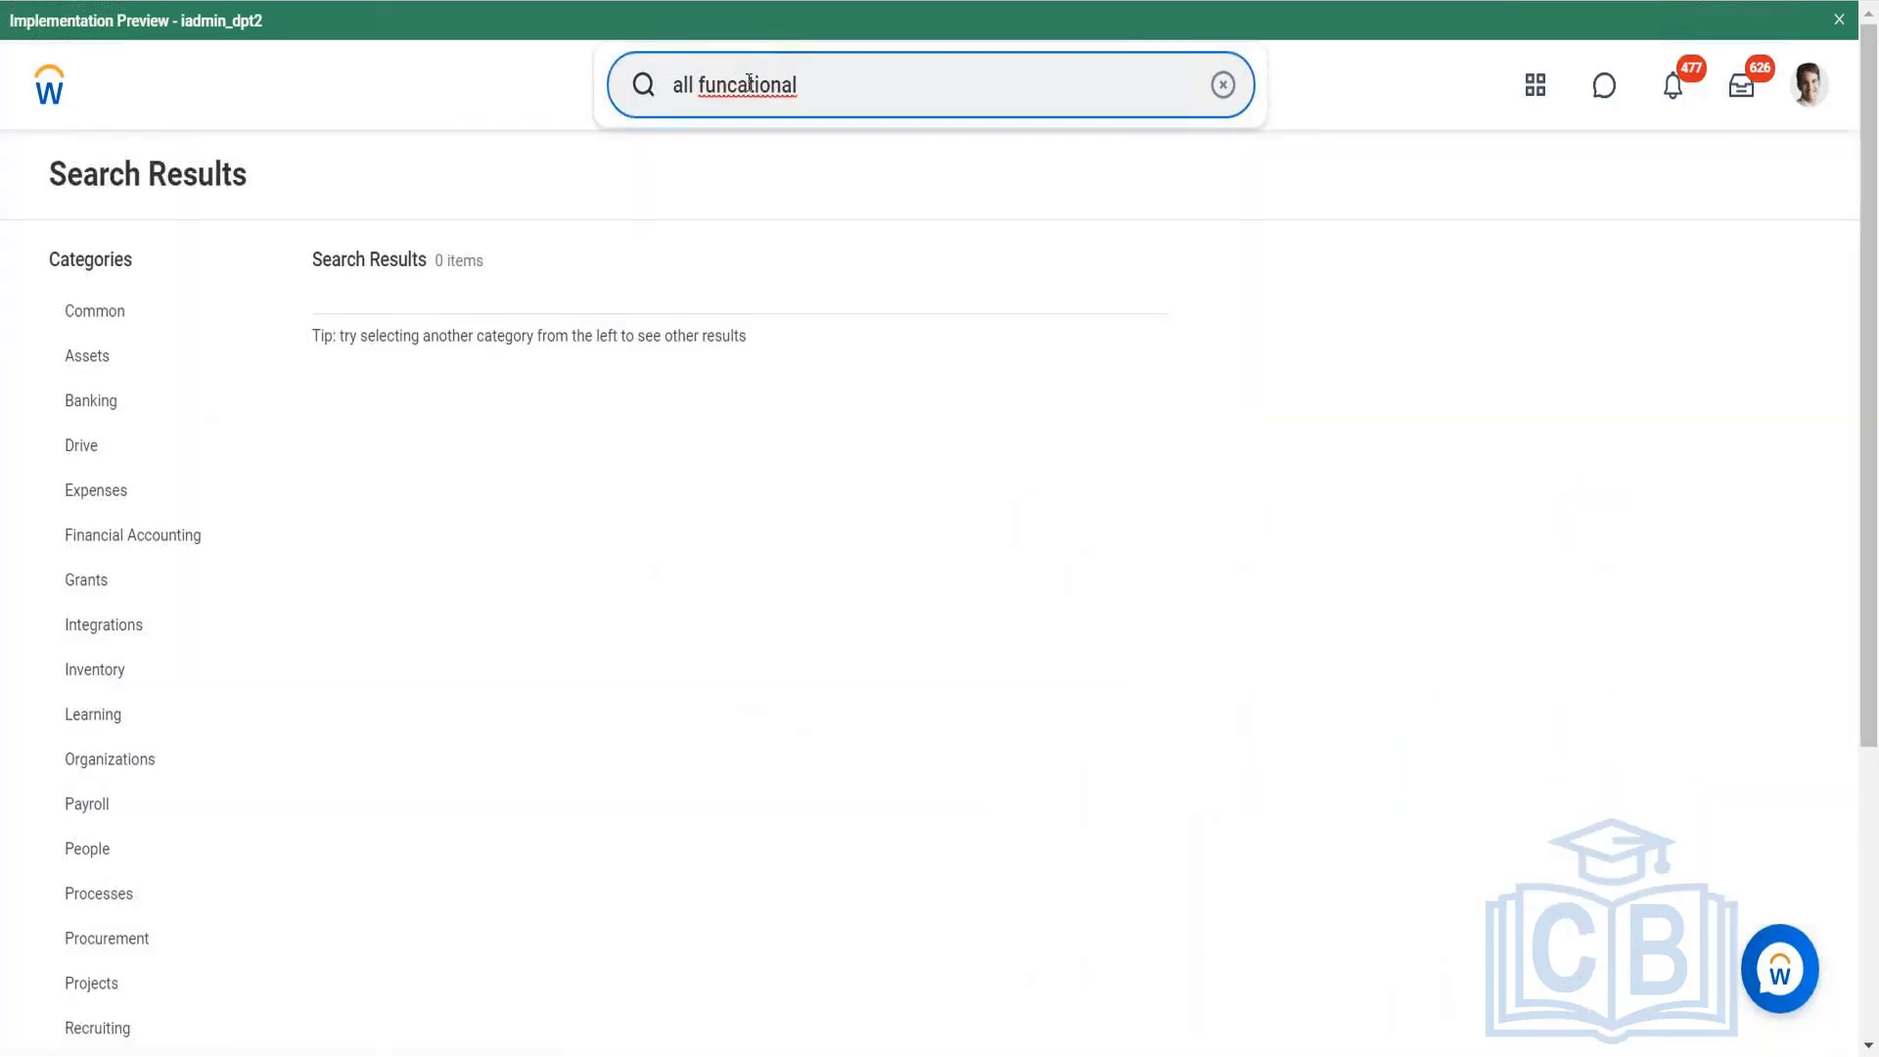
pyautogui.click(750, 84)
pyautogui.press('BackSpace')
pyautogui.click(770, 143)
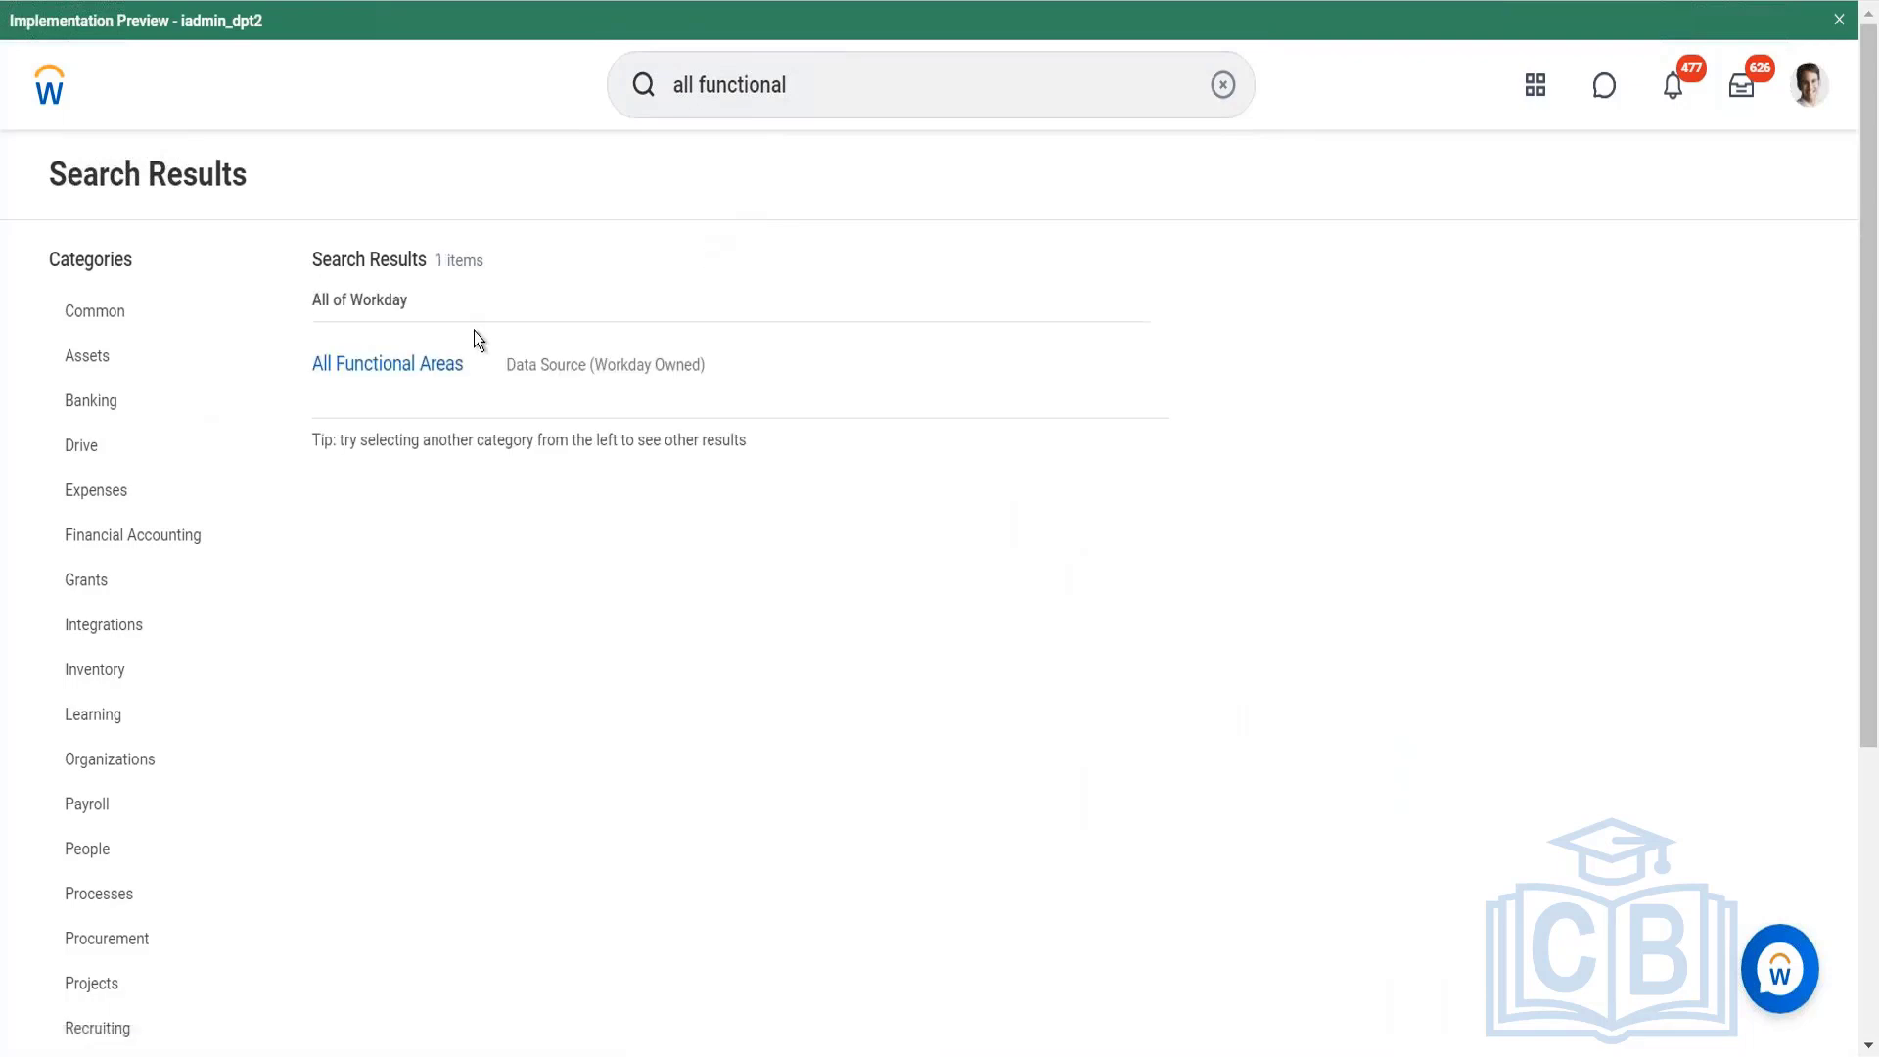
pyautogui.click(409, 364)
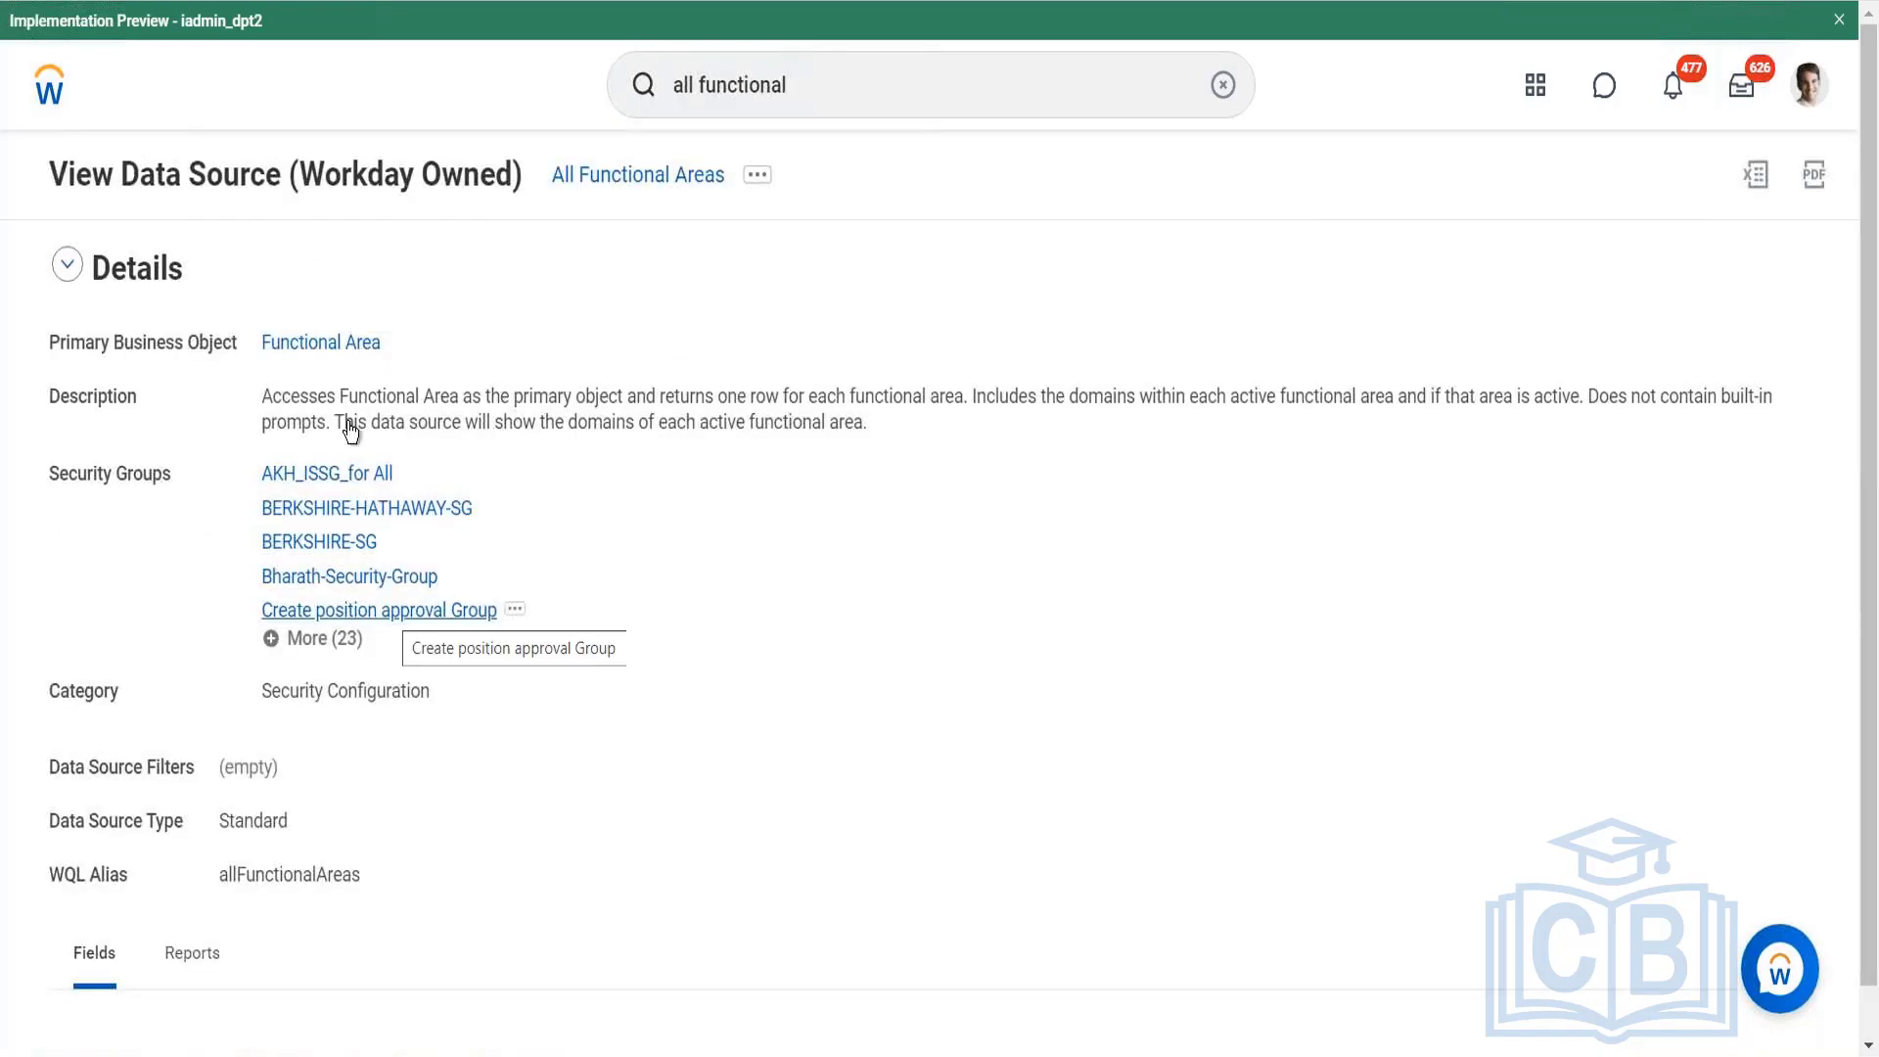
# Shorten the search to "functional" and open the Functional Areas report.
pyautogui.click(703, 80)
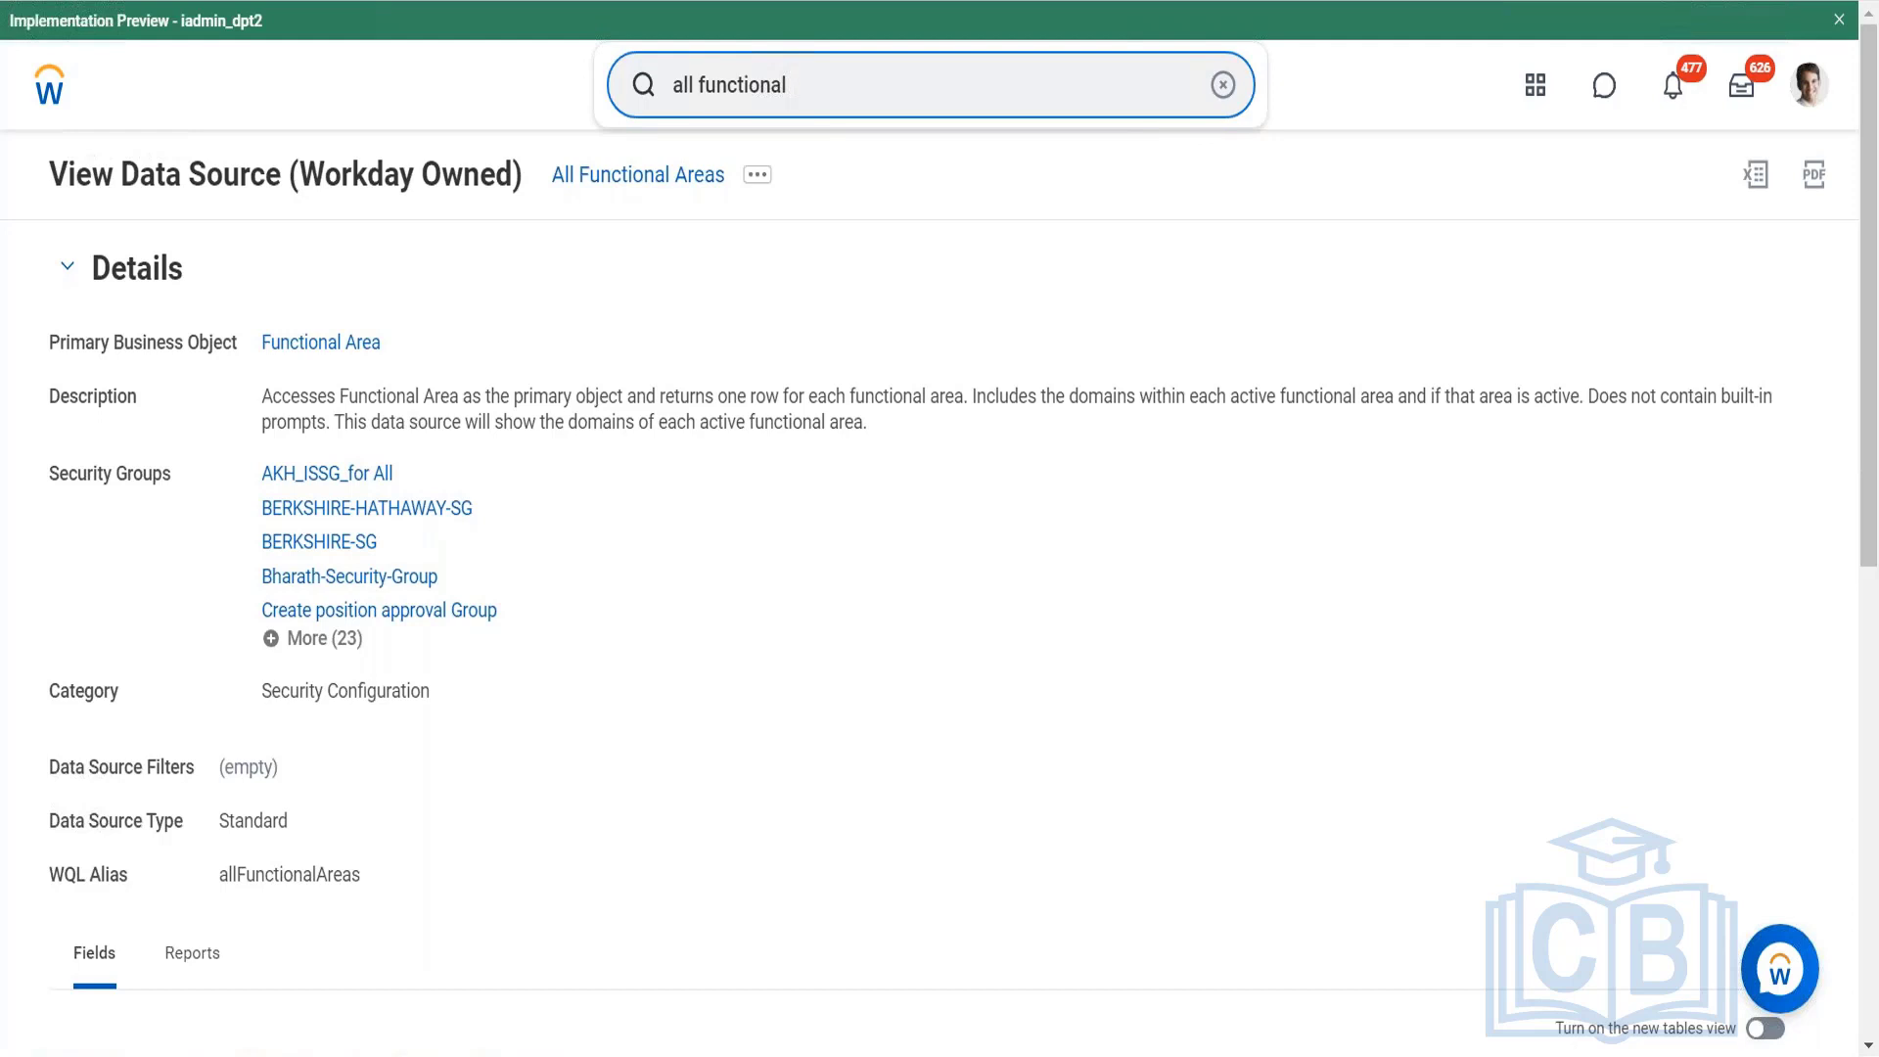
pyautogui.press('BackSpace')
pyautogui.press('BackSpace')
pyautogui.press('BackSpace')
pyautogui.press('BackSpace')
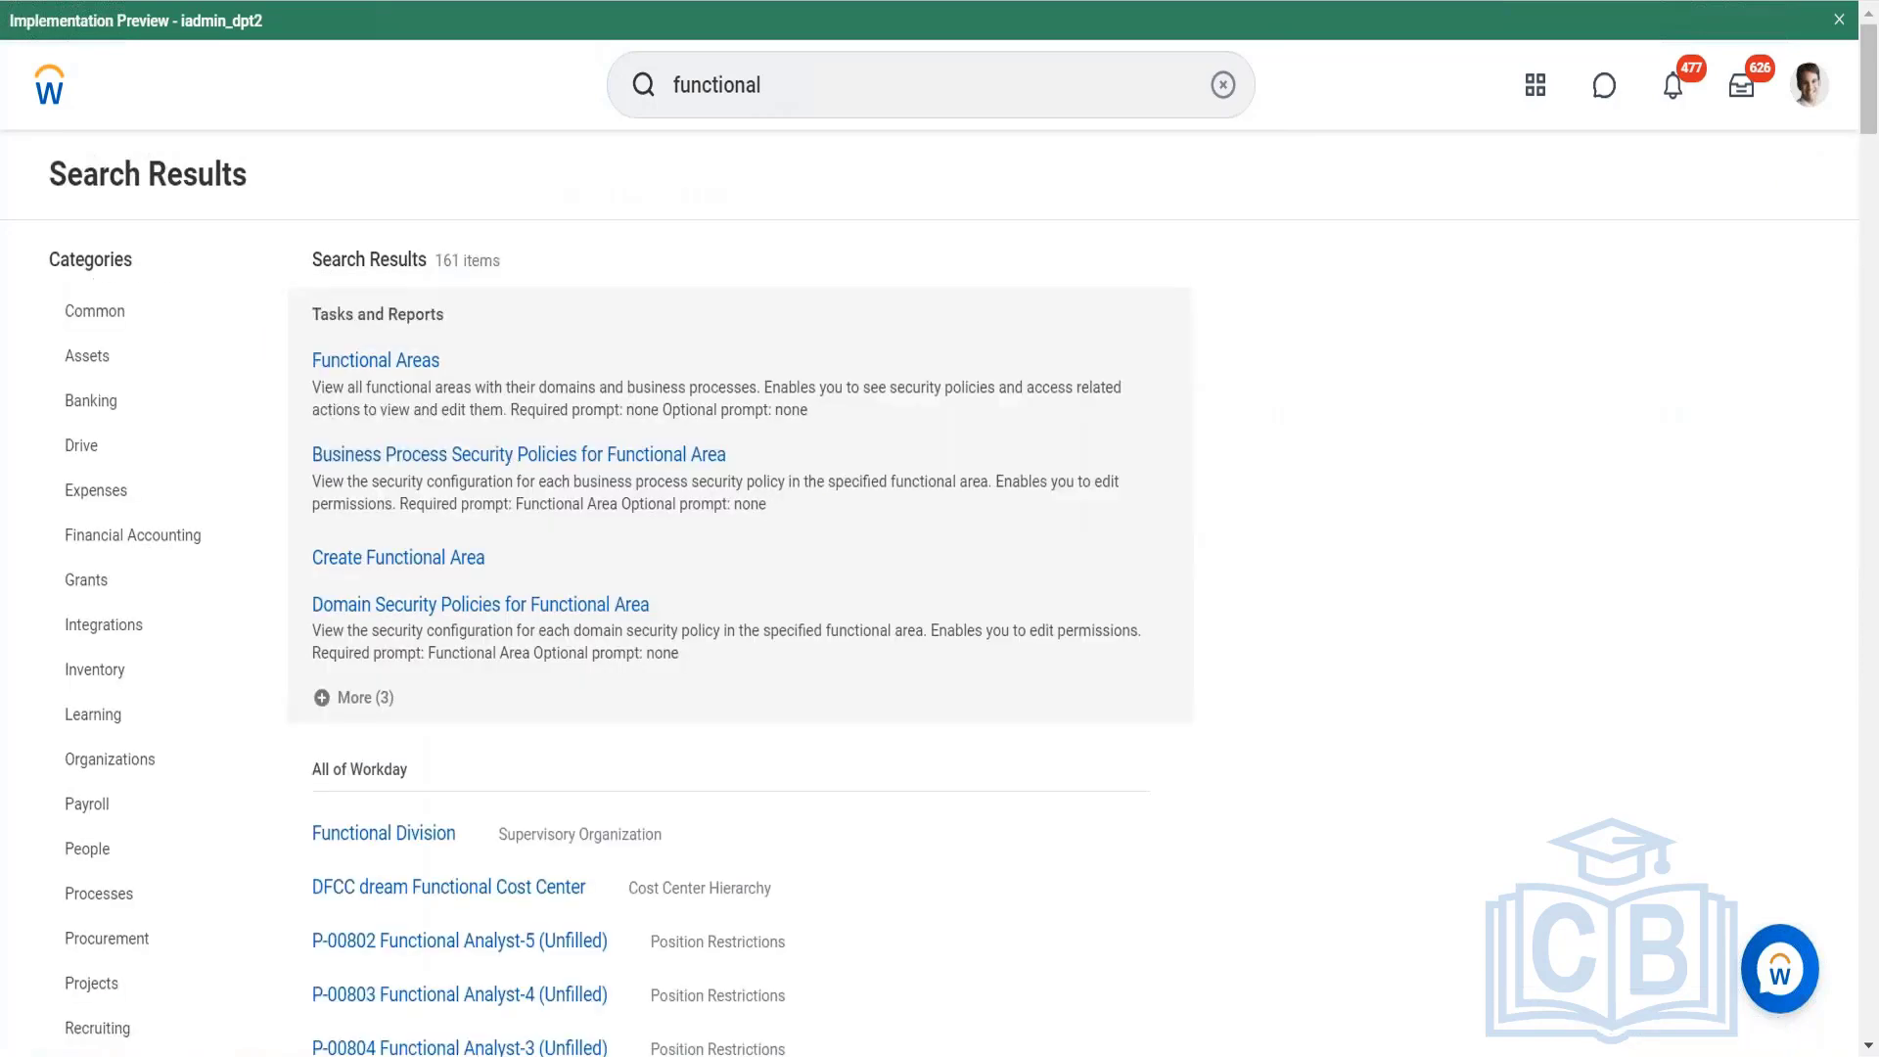
pyautogui.click(380, 365)
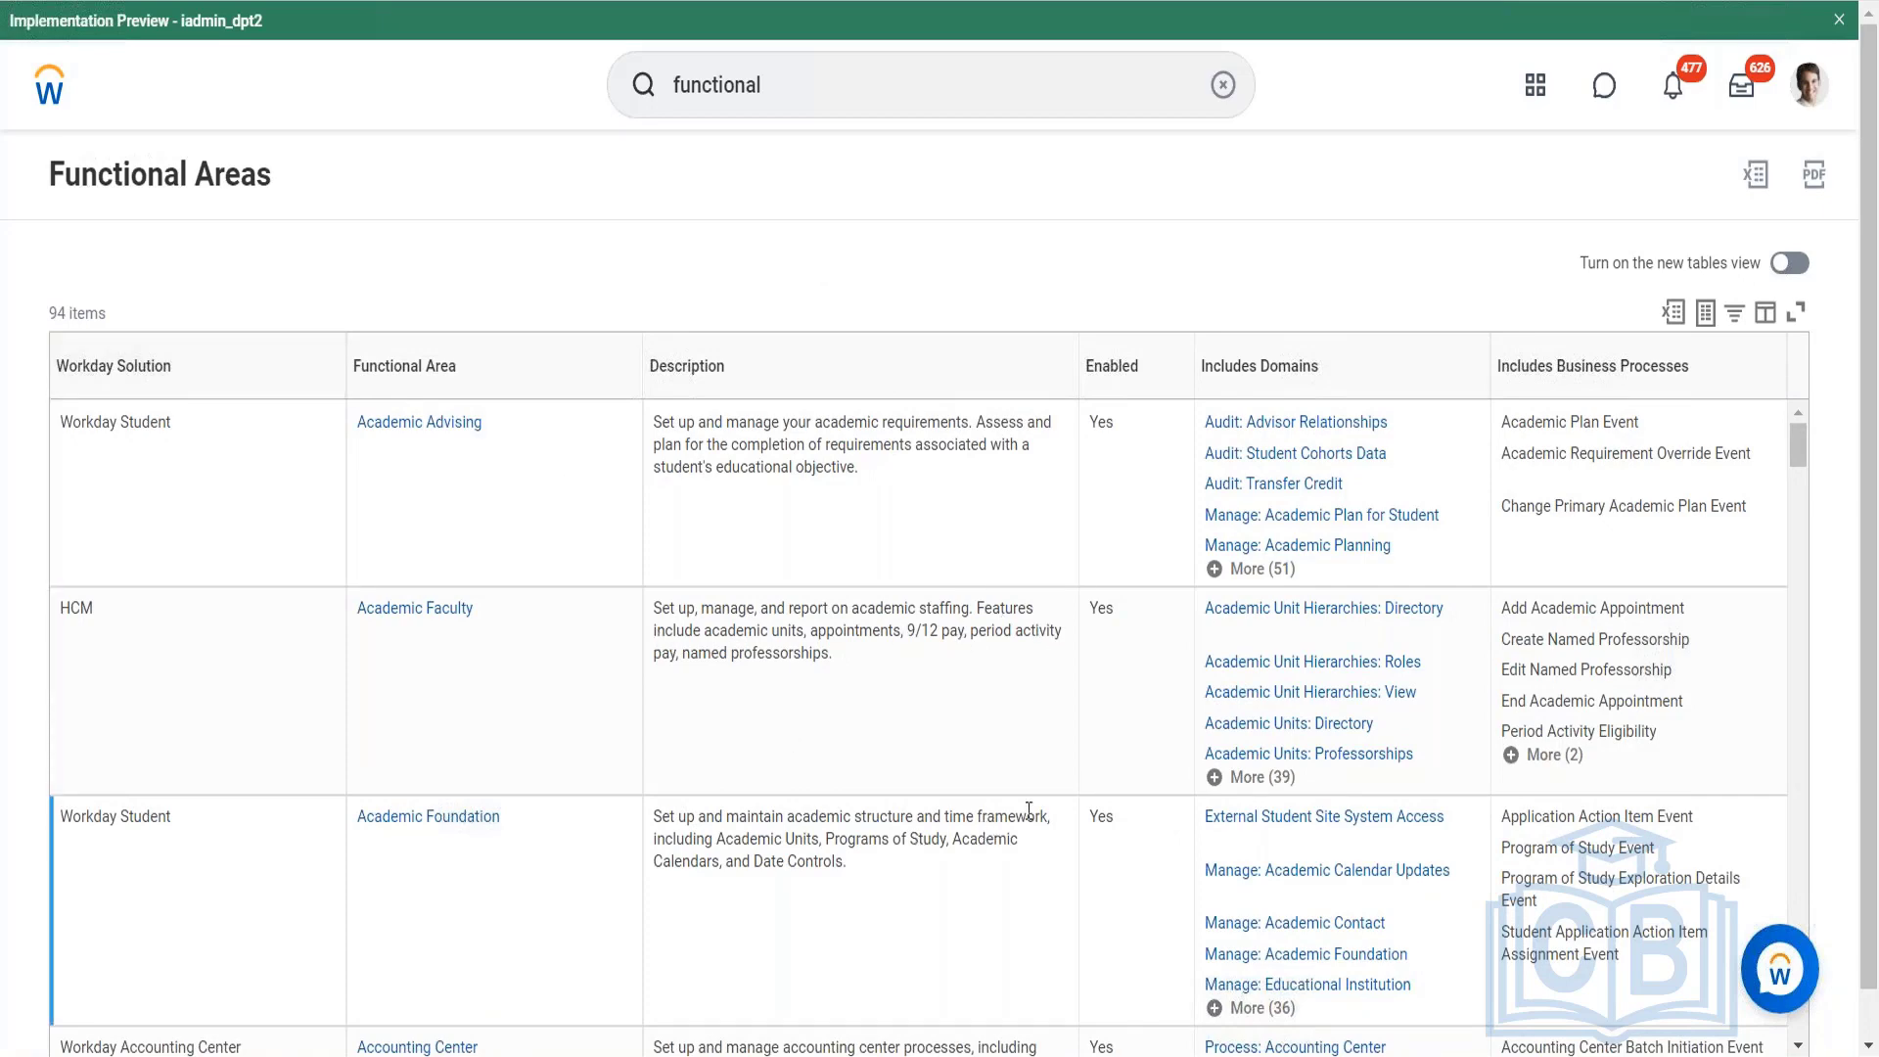
# Filter the Functional Area column to Time Tracking, Time Tracking Calculations and Time Tracking Hub.
pyautogui.scroll(-15, 850, 560)
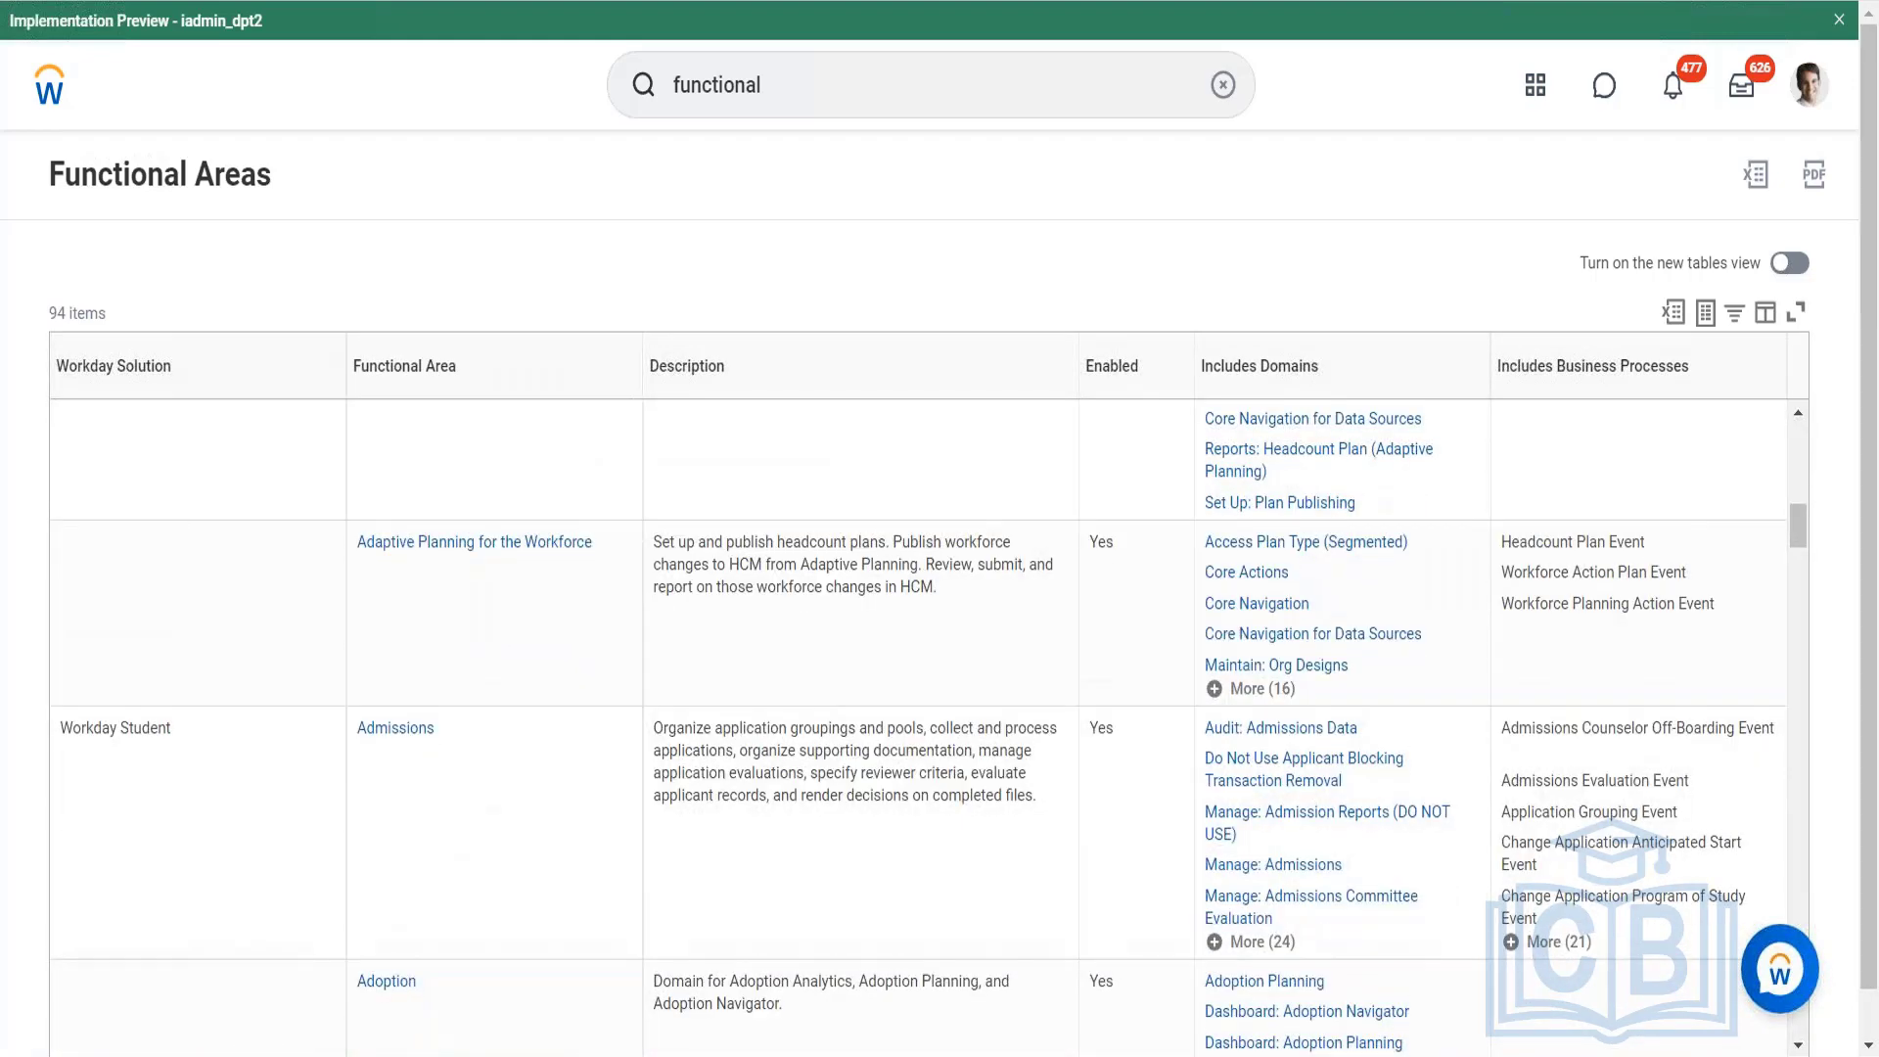
pyautogui.scroll(-10, 928, 729)
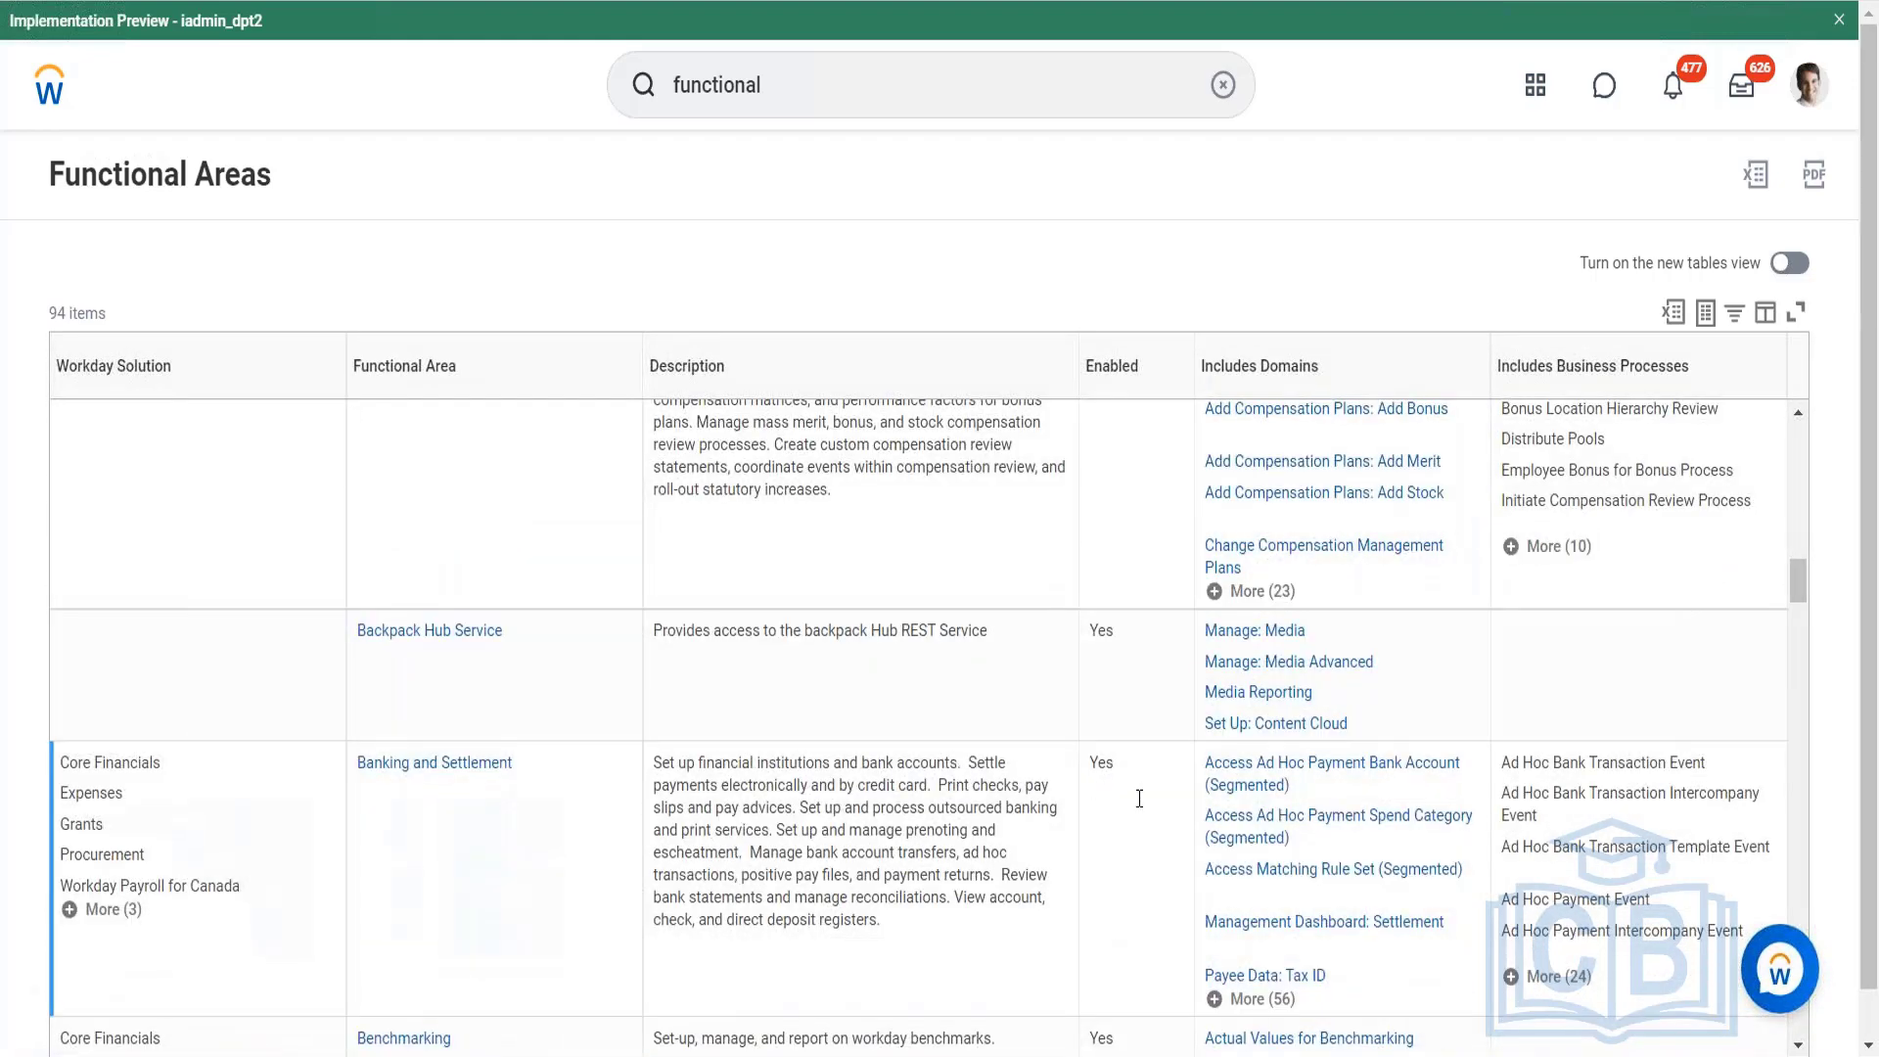
pyautogui.scroll(-5, 669, 581)
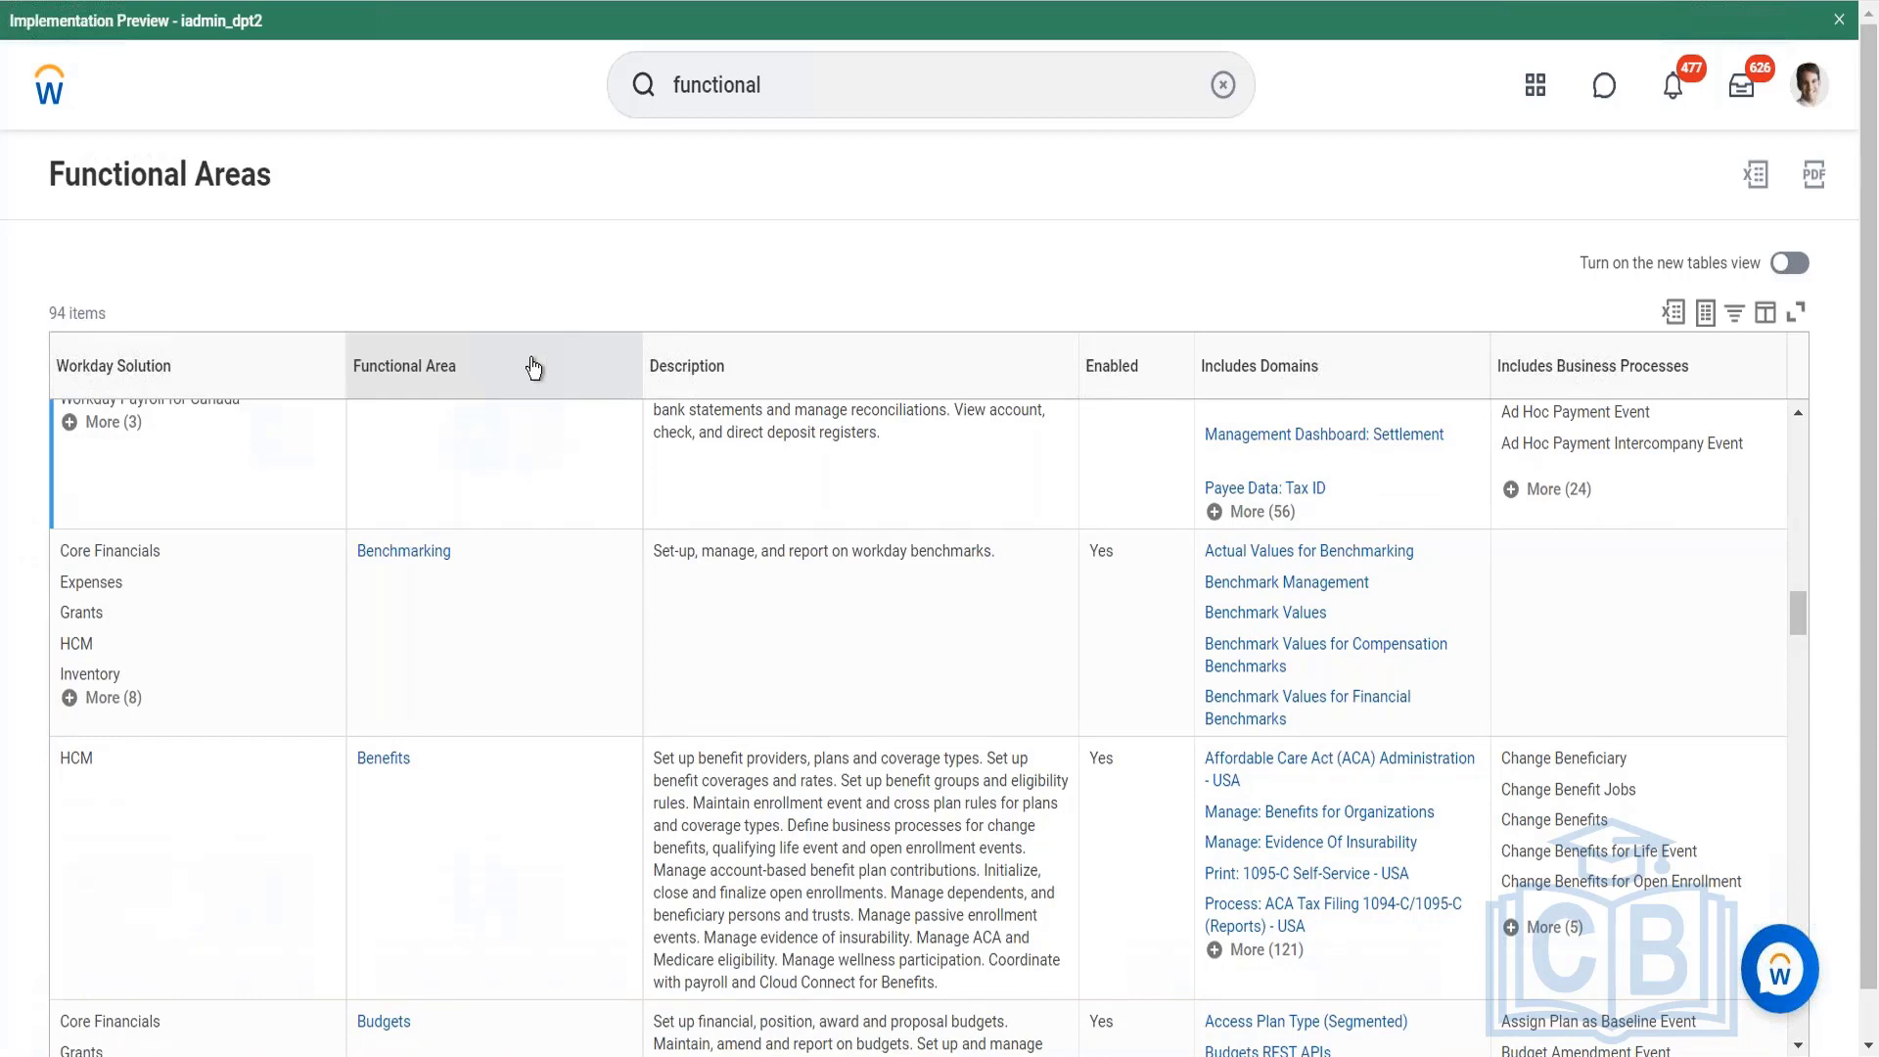
pyautogui.click(404, 365)
pyautogui.click(505, 734)
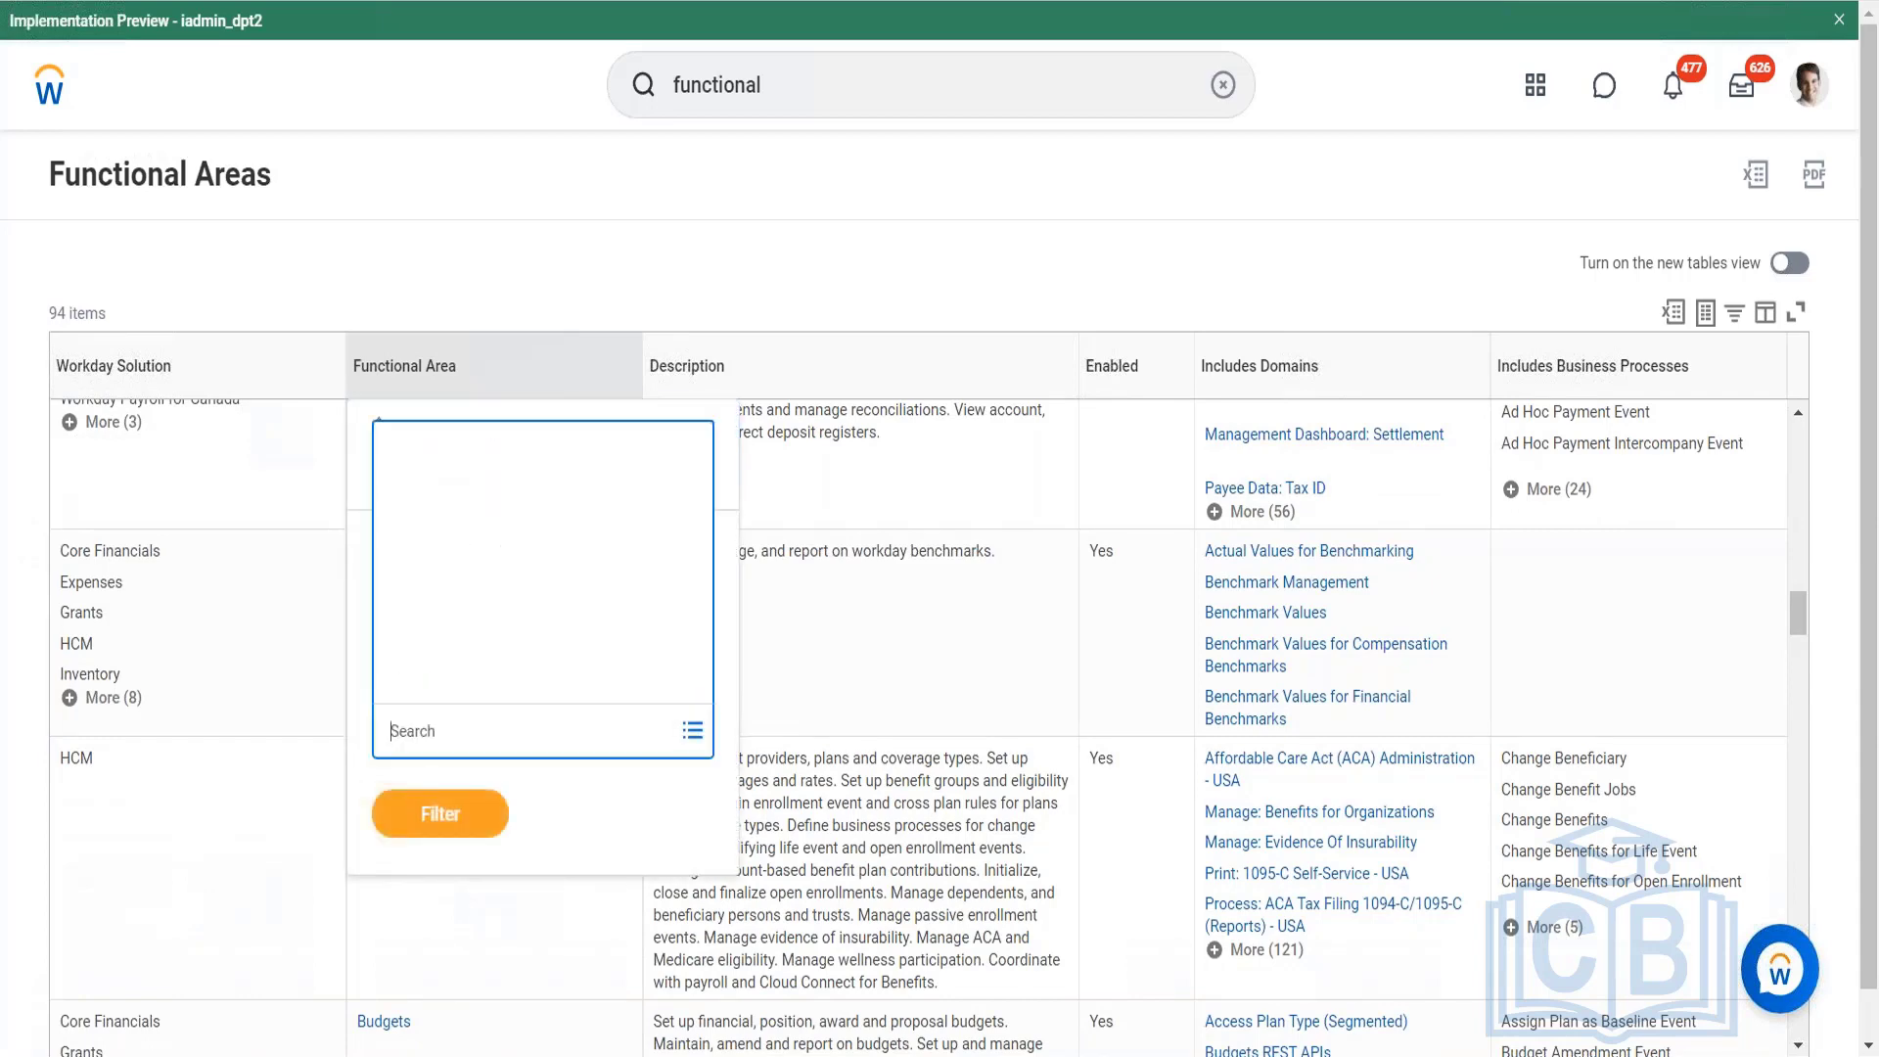
pyautogui.write('T')
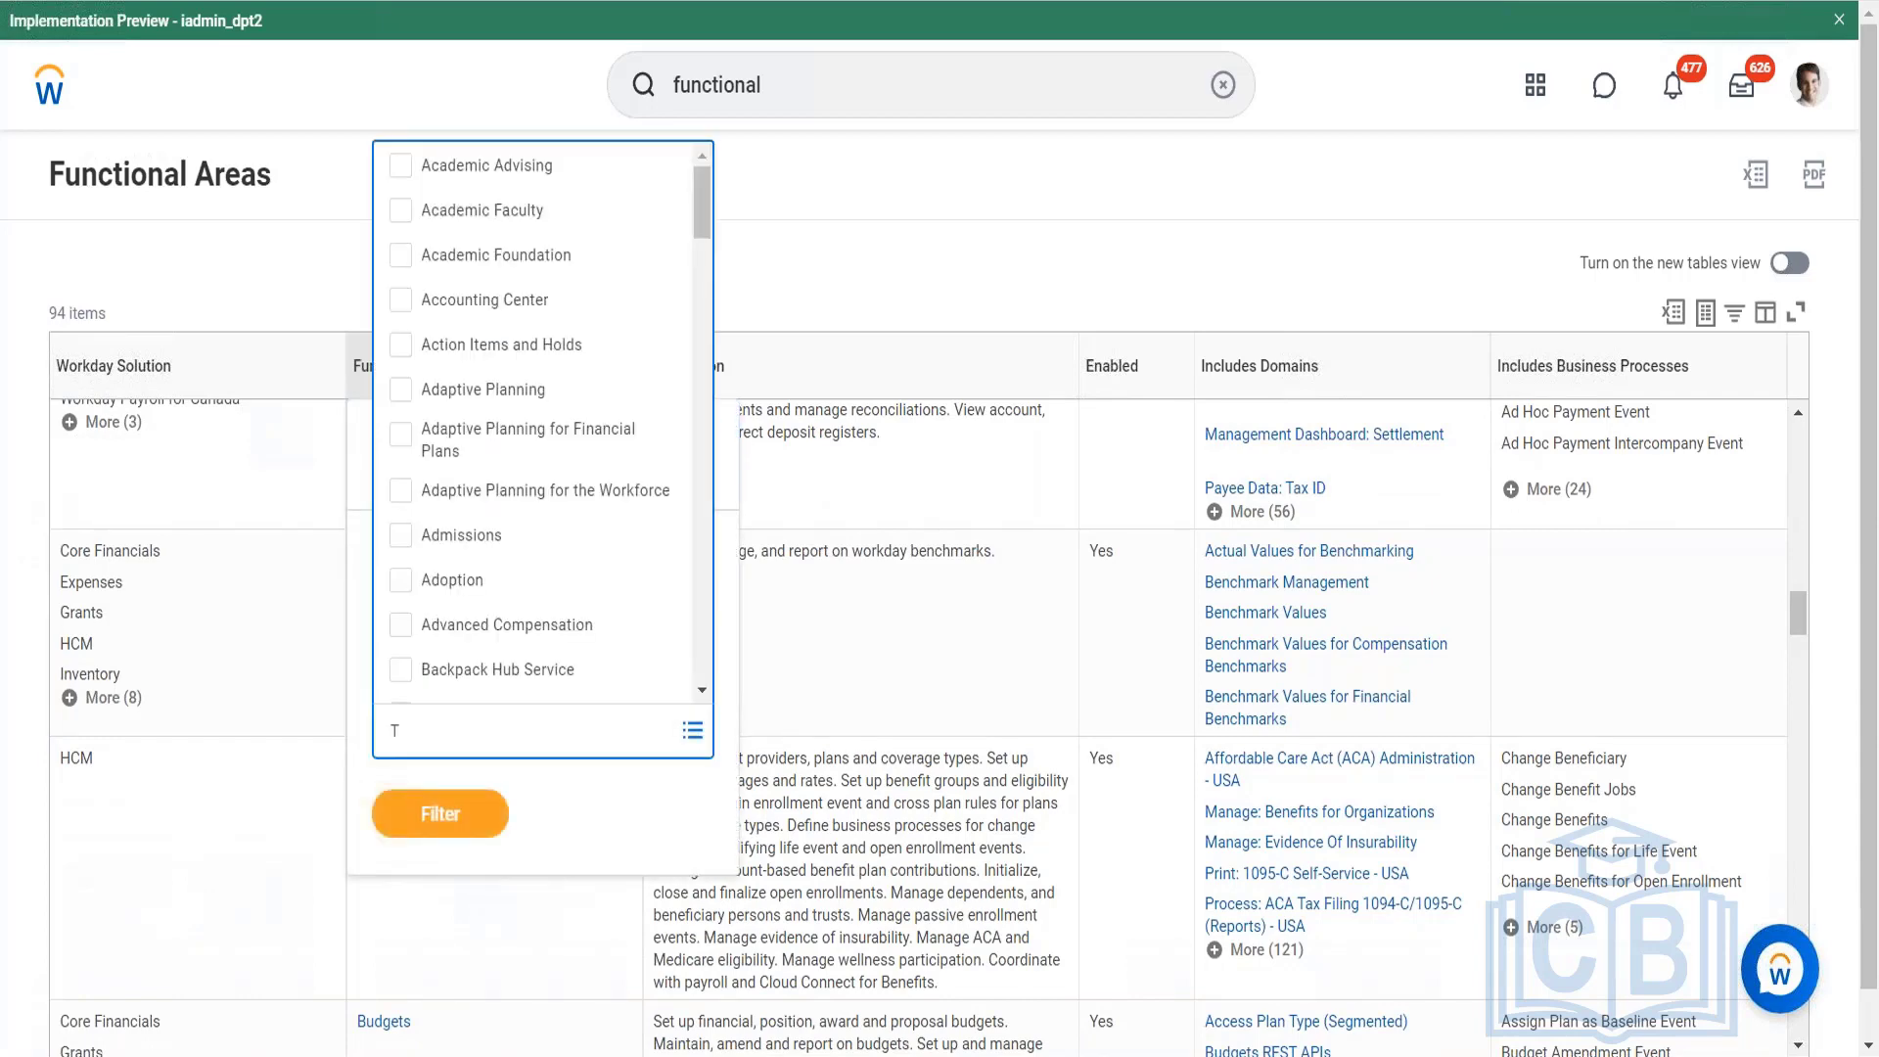
pyautogui.write('ime')
pyautogui.press('Return')
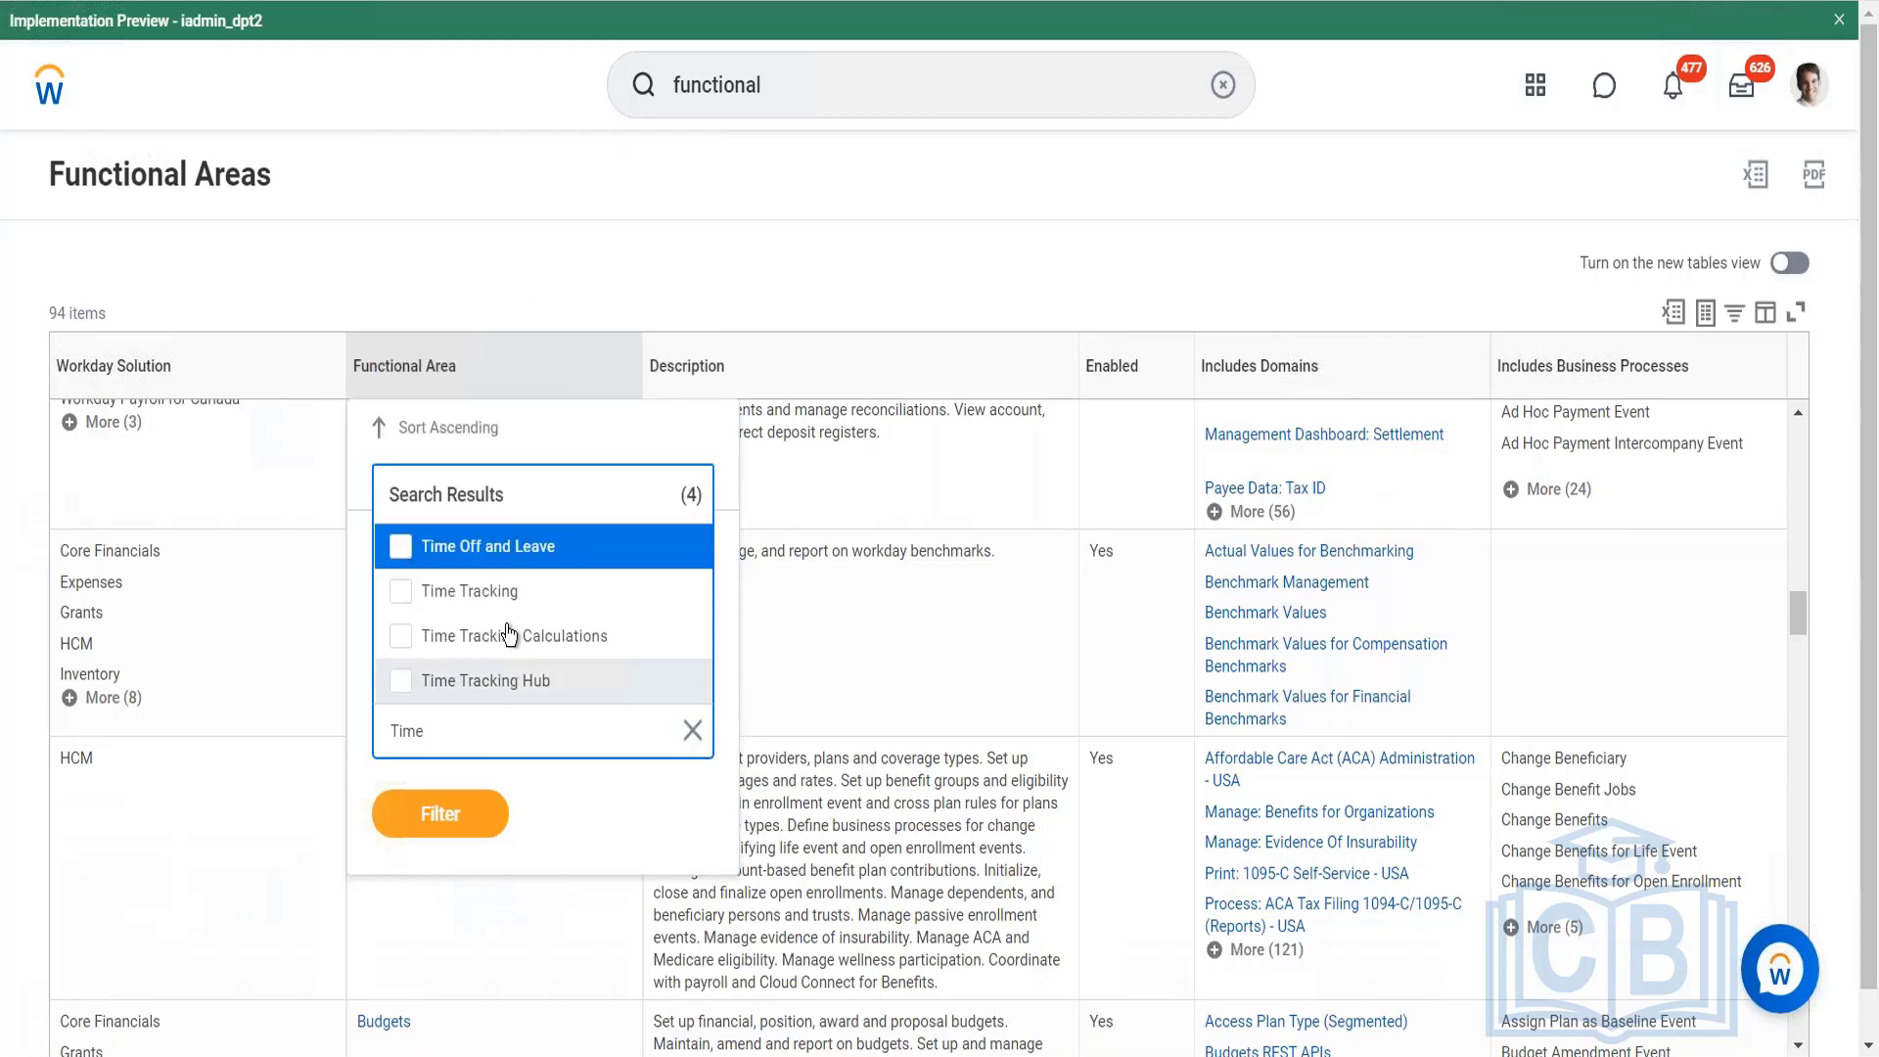
pyautogui.click(504, 593)
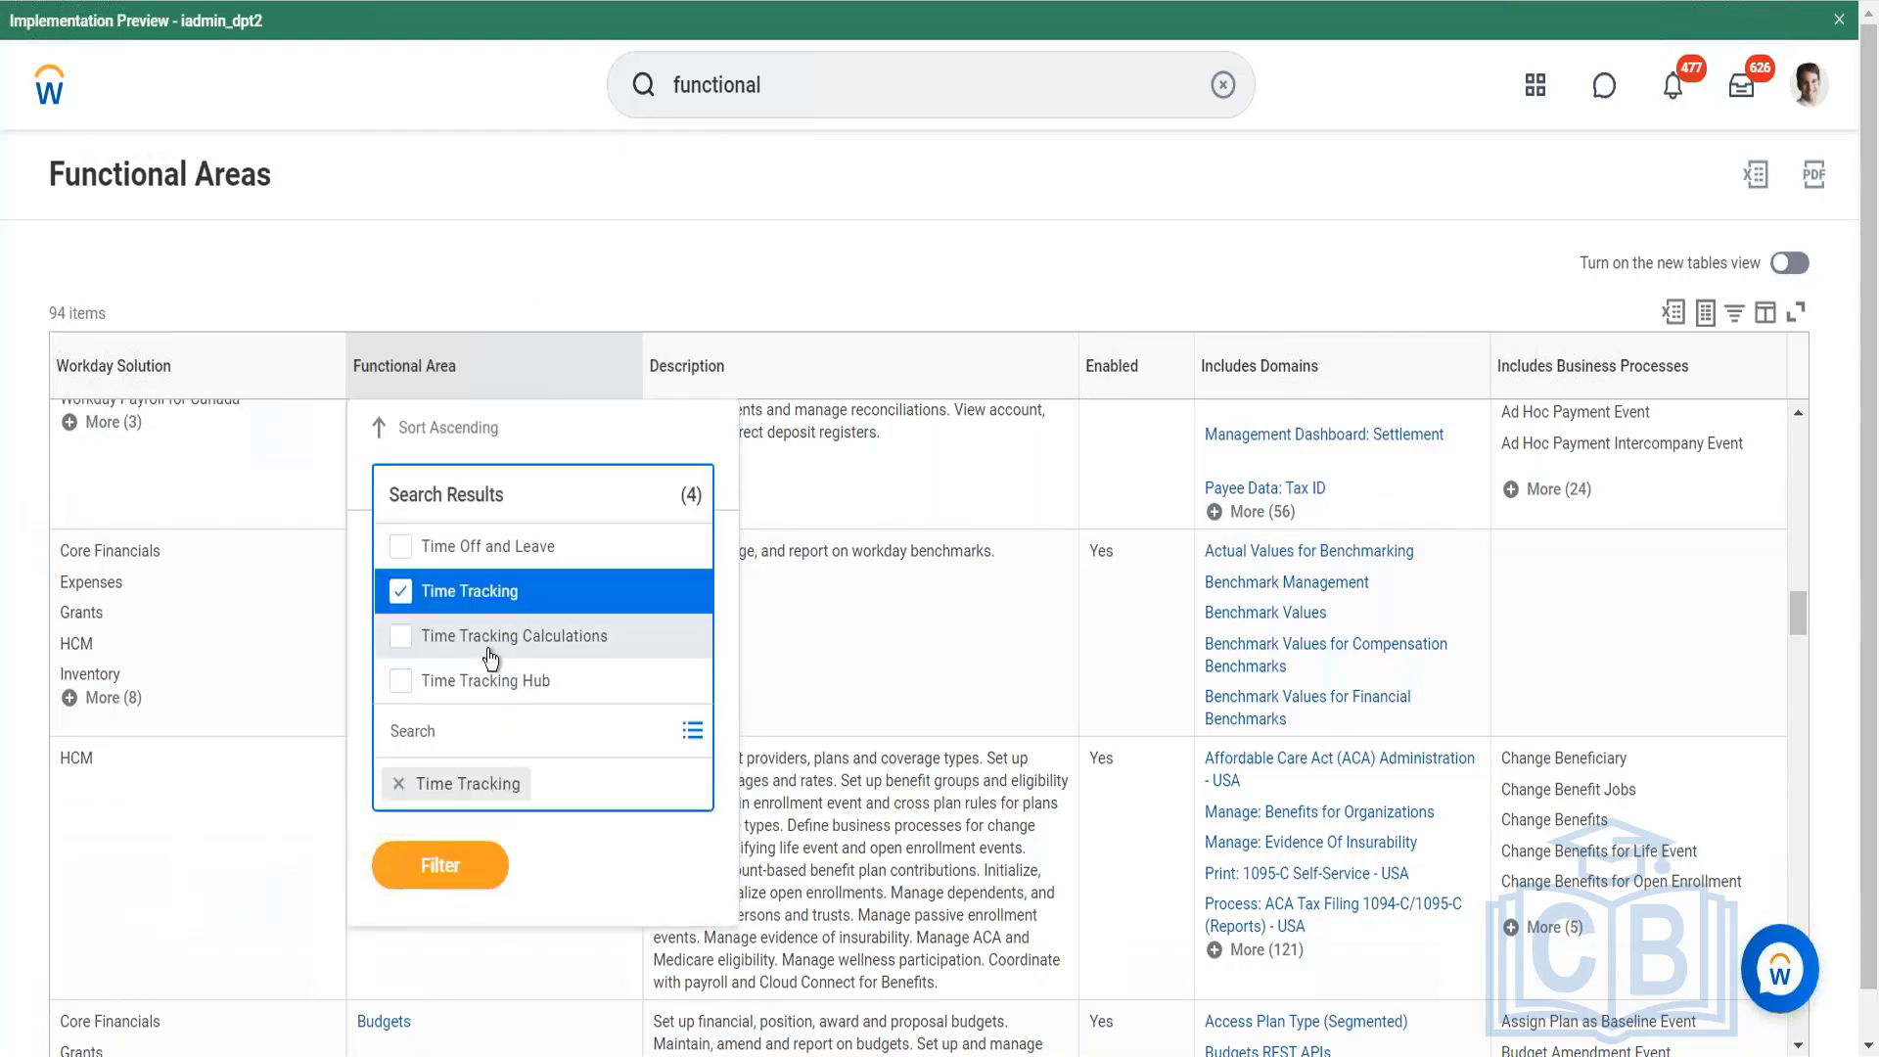
pyautogui.click(485, 637)
pyautogui.click(483, 680)
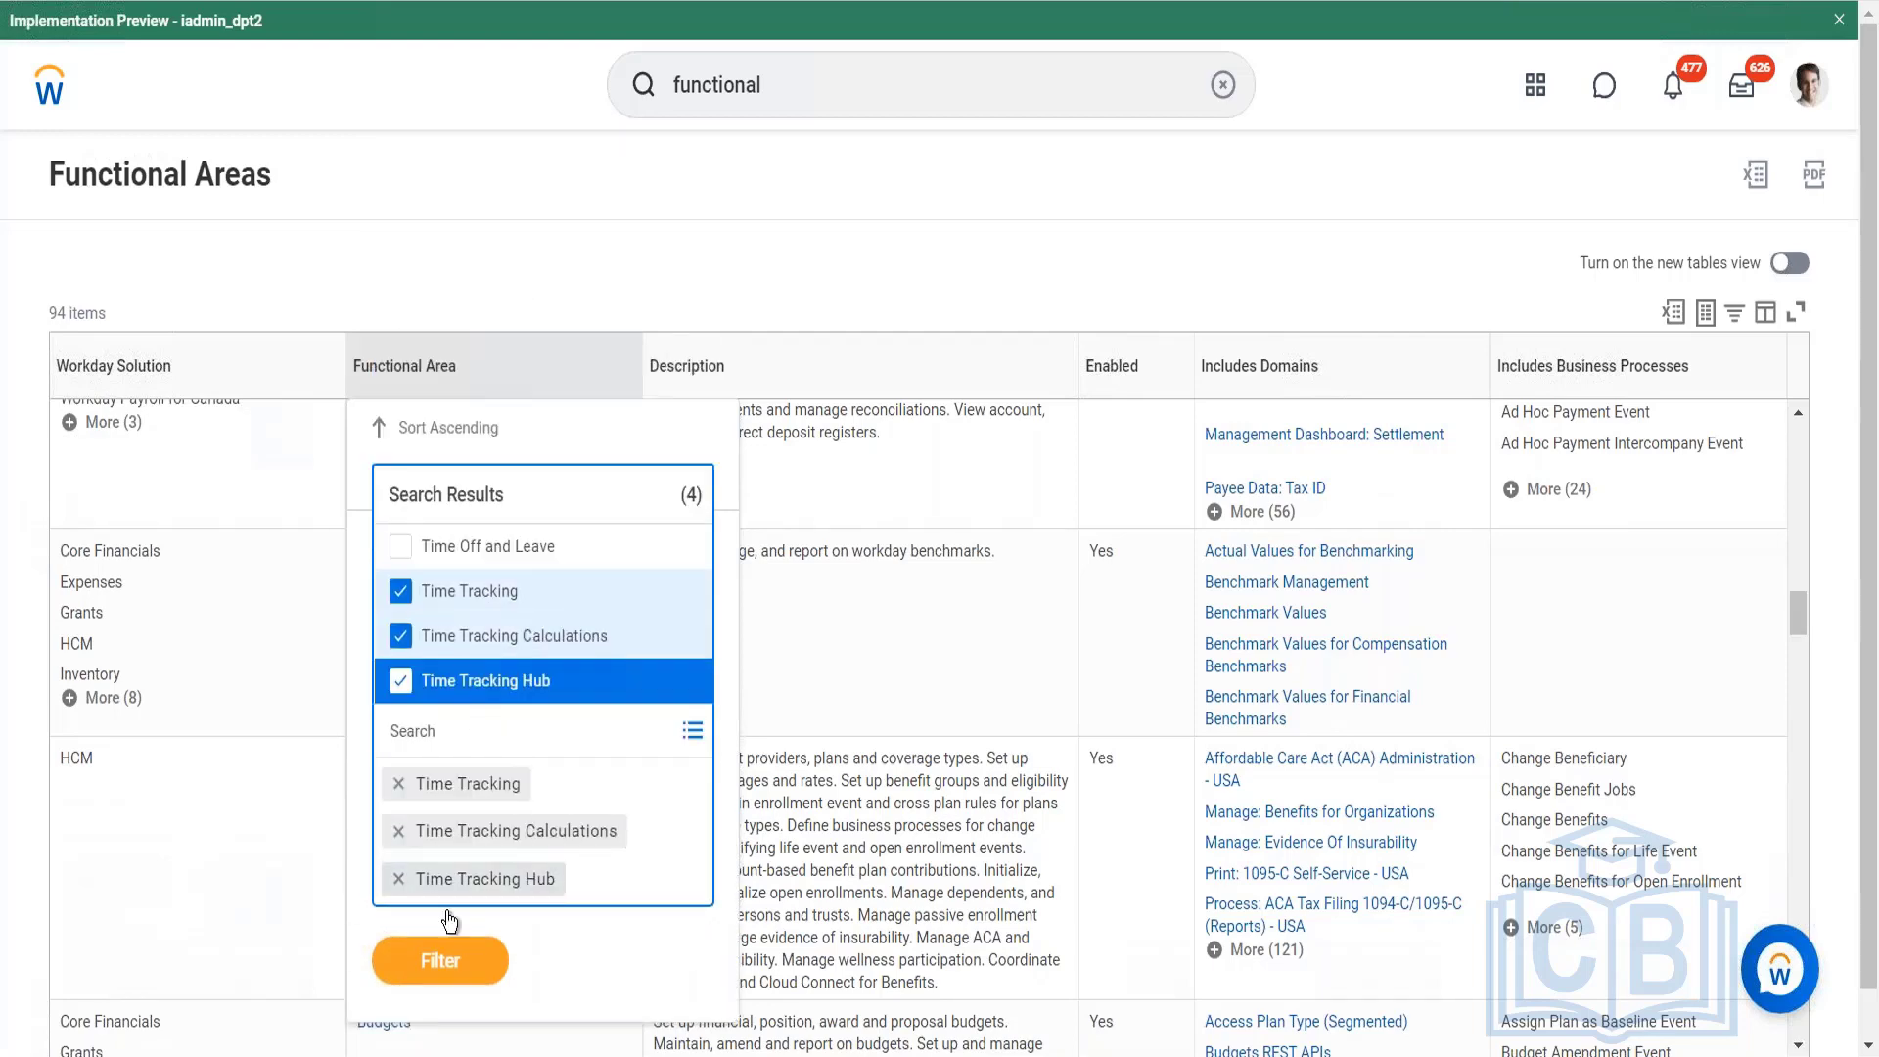
pyautogui.click(441, 957)
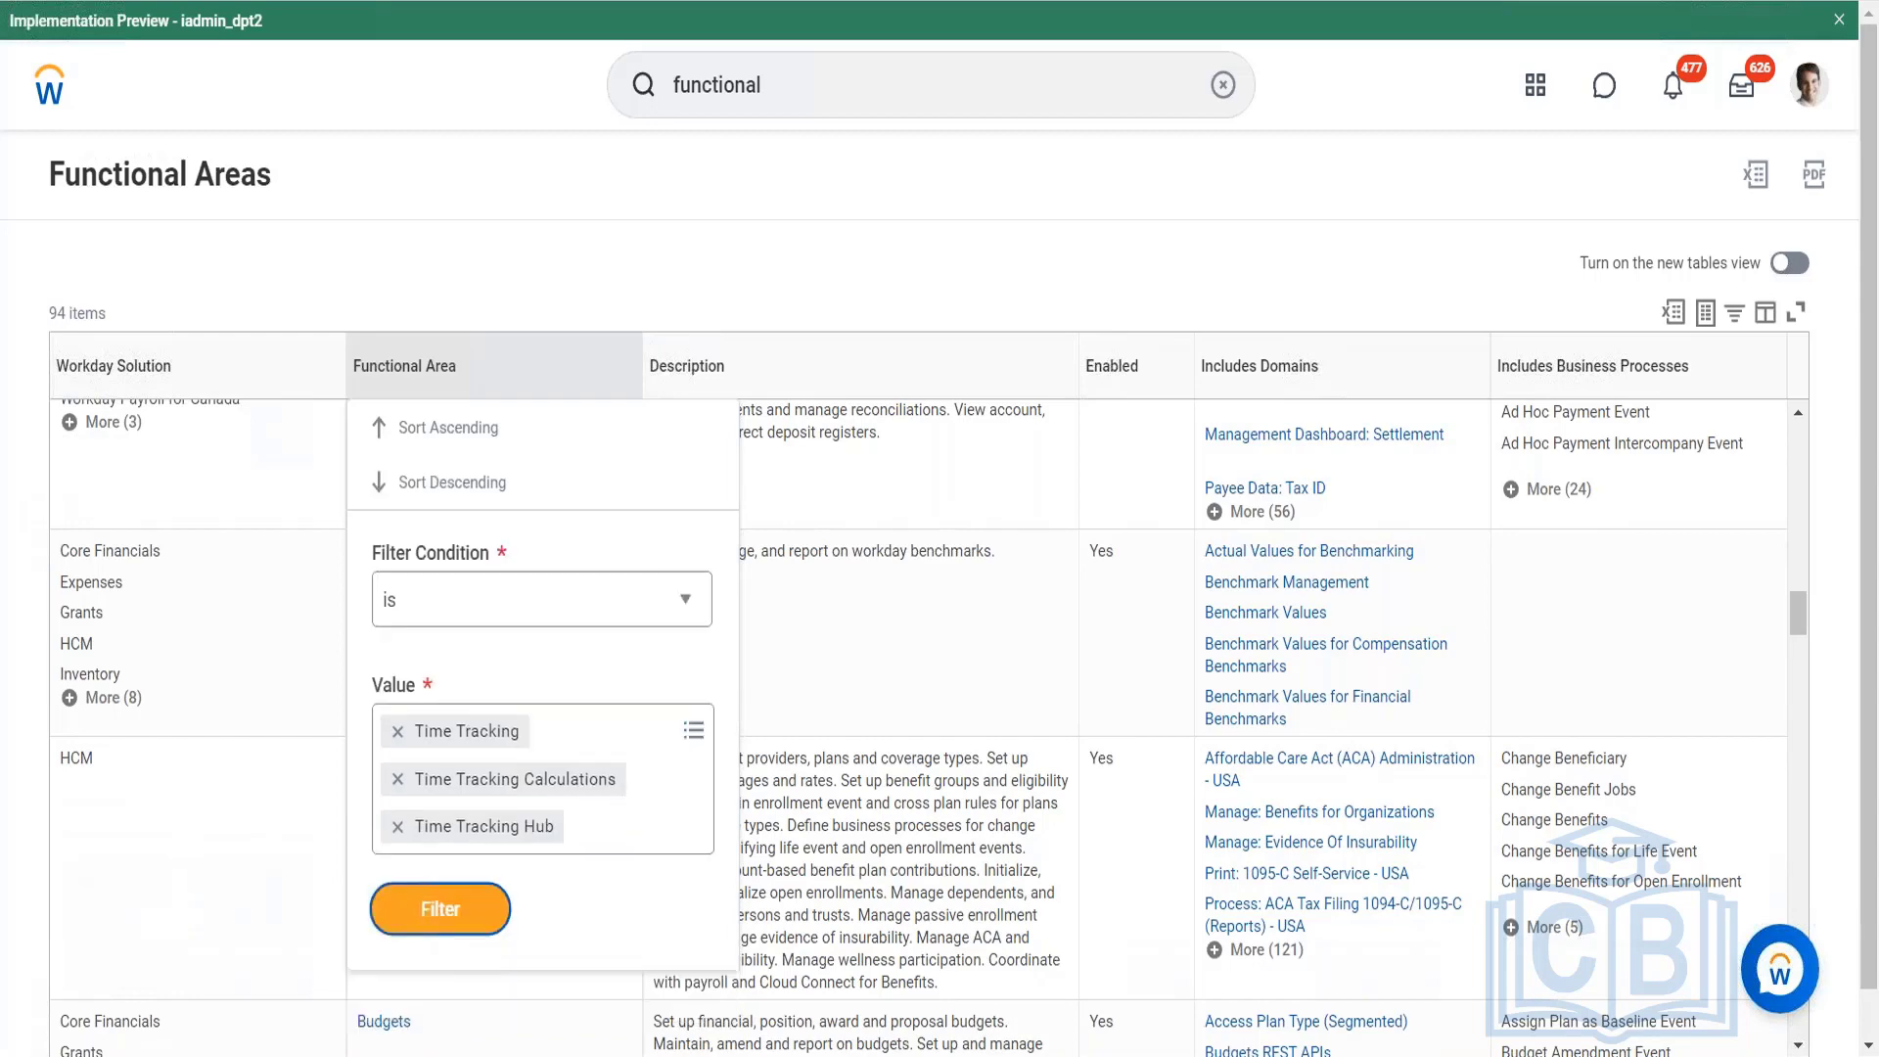
pyautogui.click(436, 910)
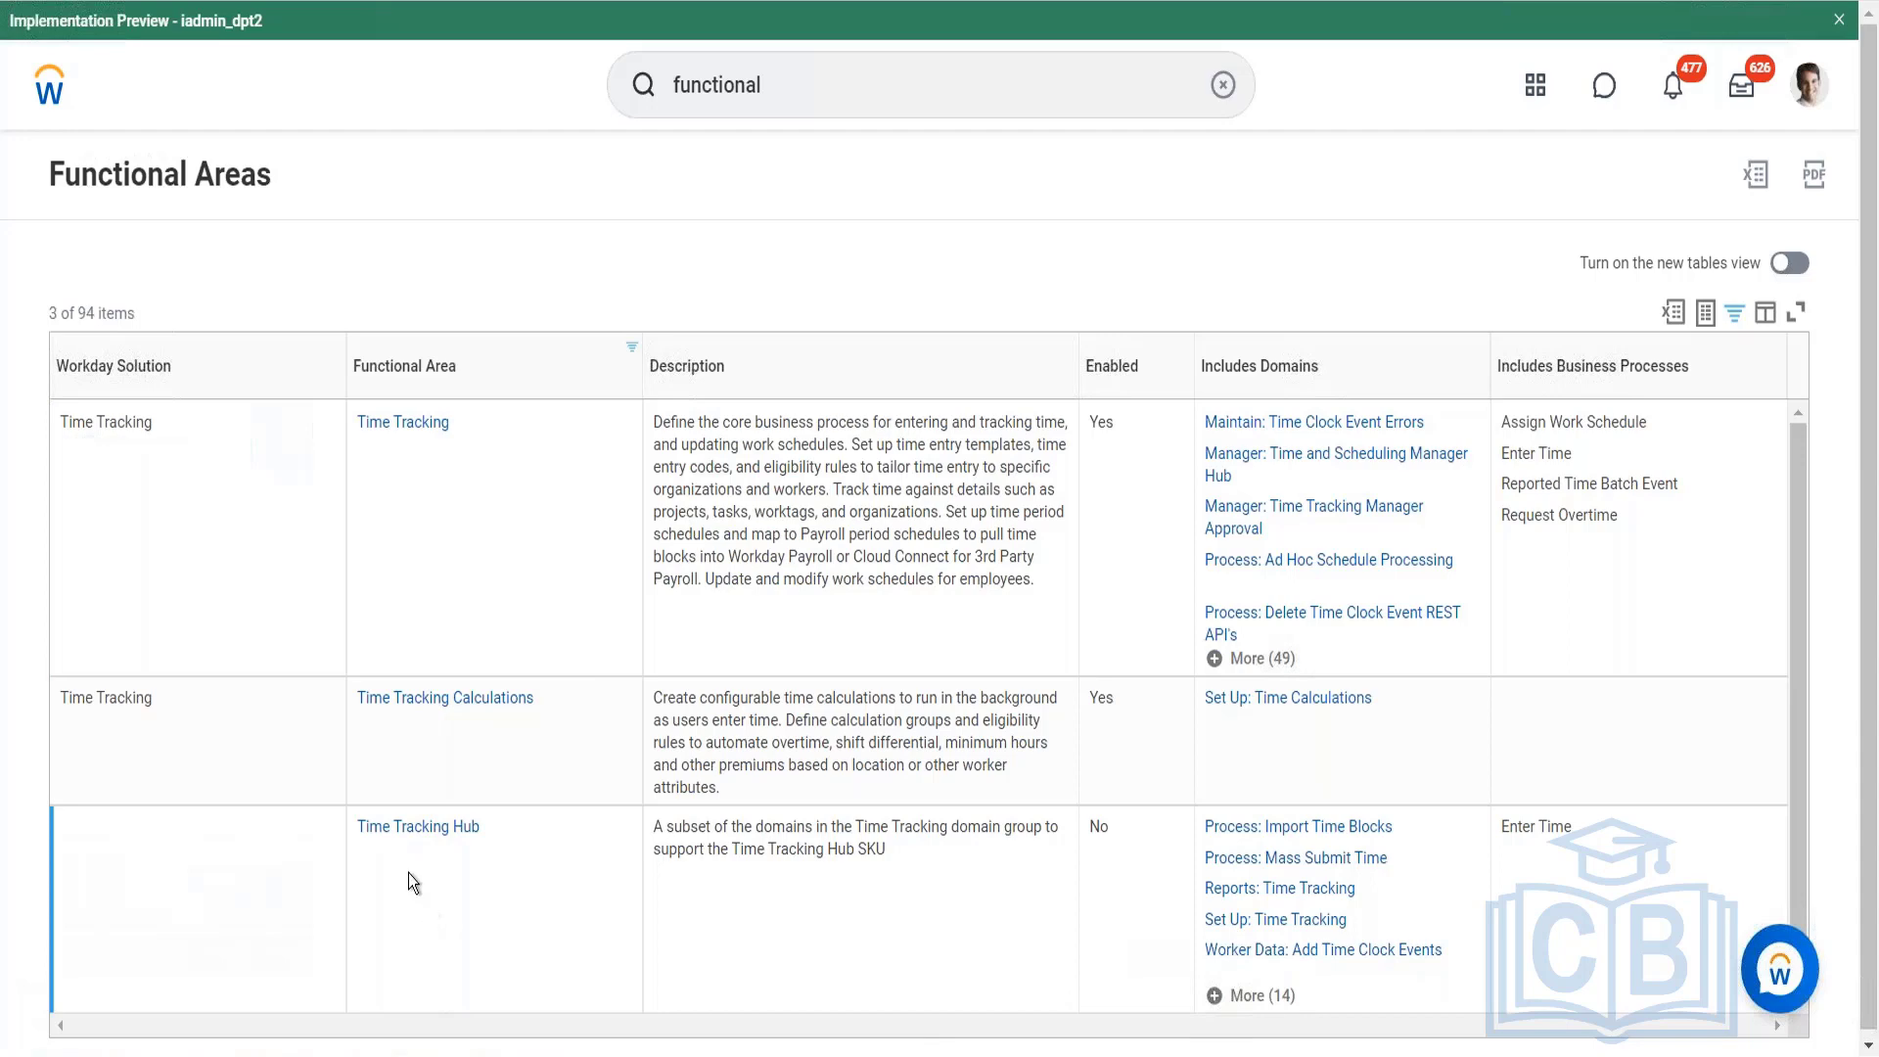
# Expand the full list of included domains for the Time Tracking functional area.
pyautogui.moveTo(423, 830)
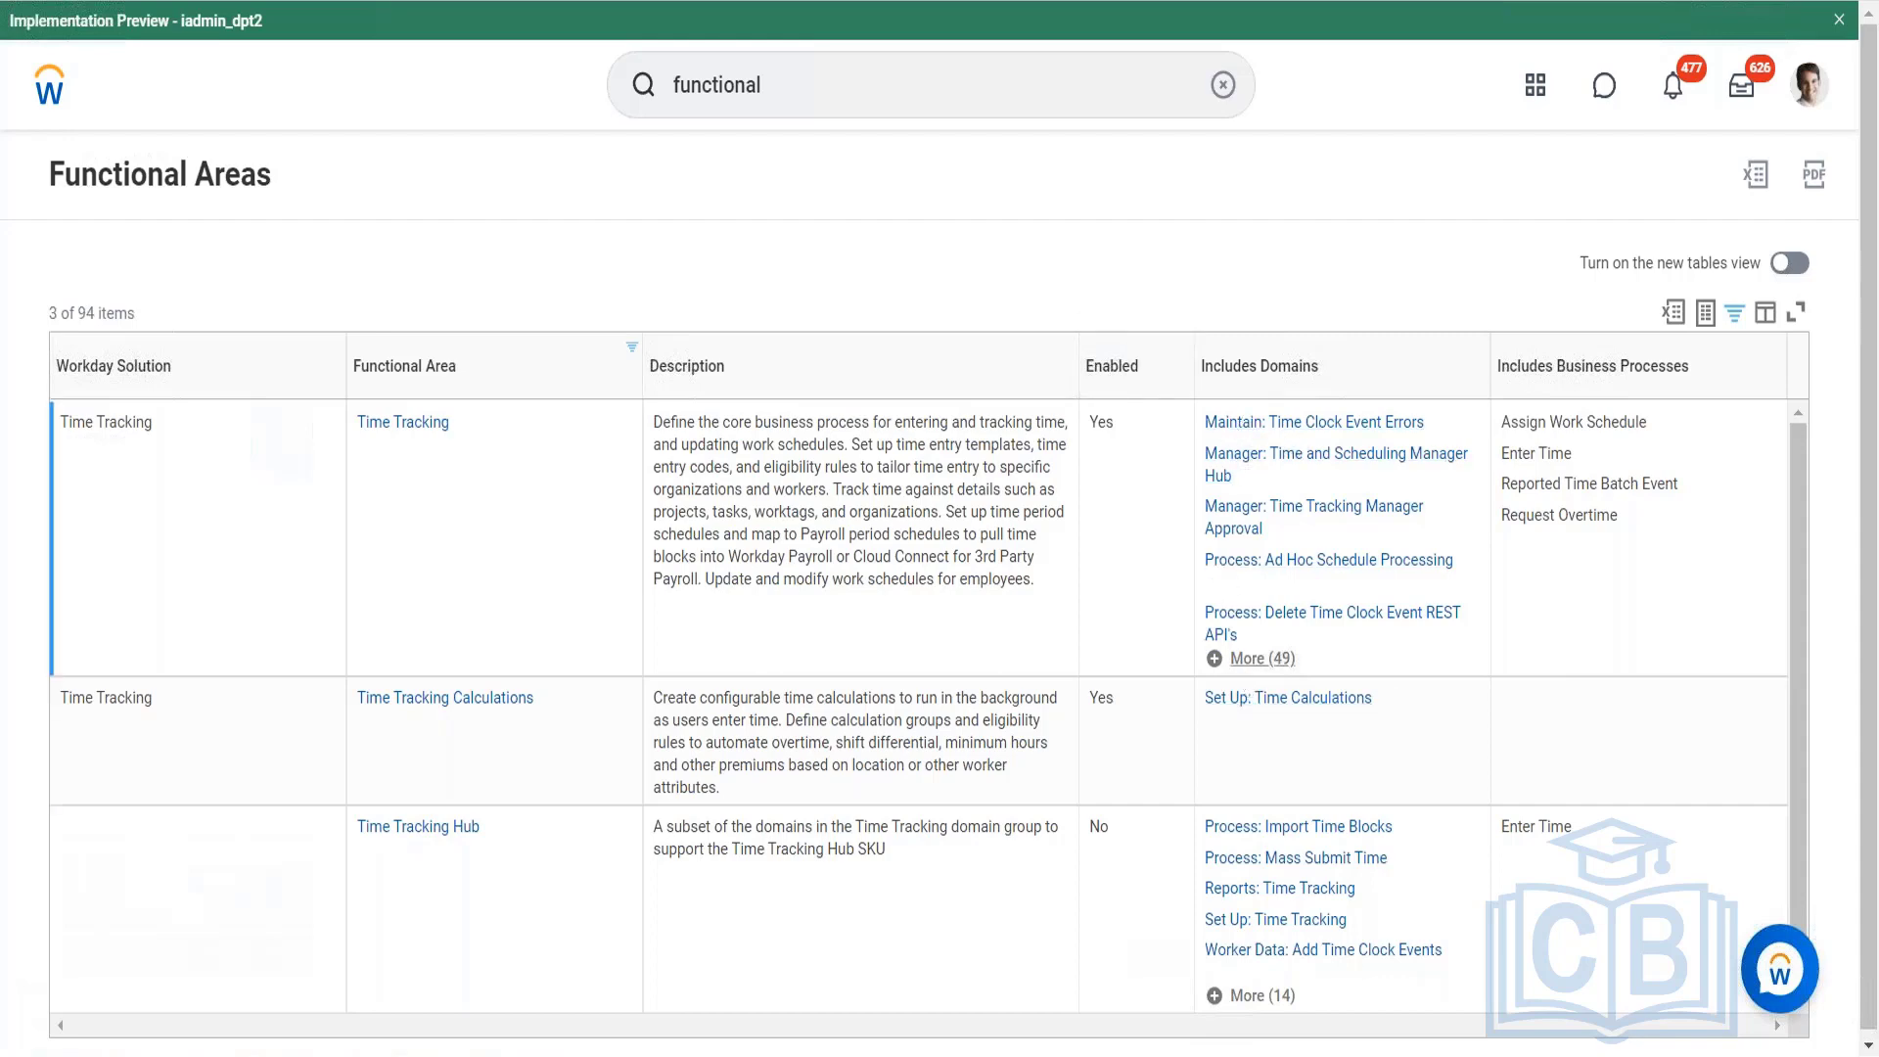
pyautogui.click(1251, 659)
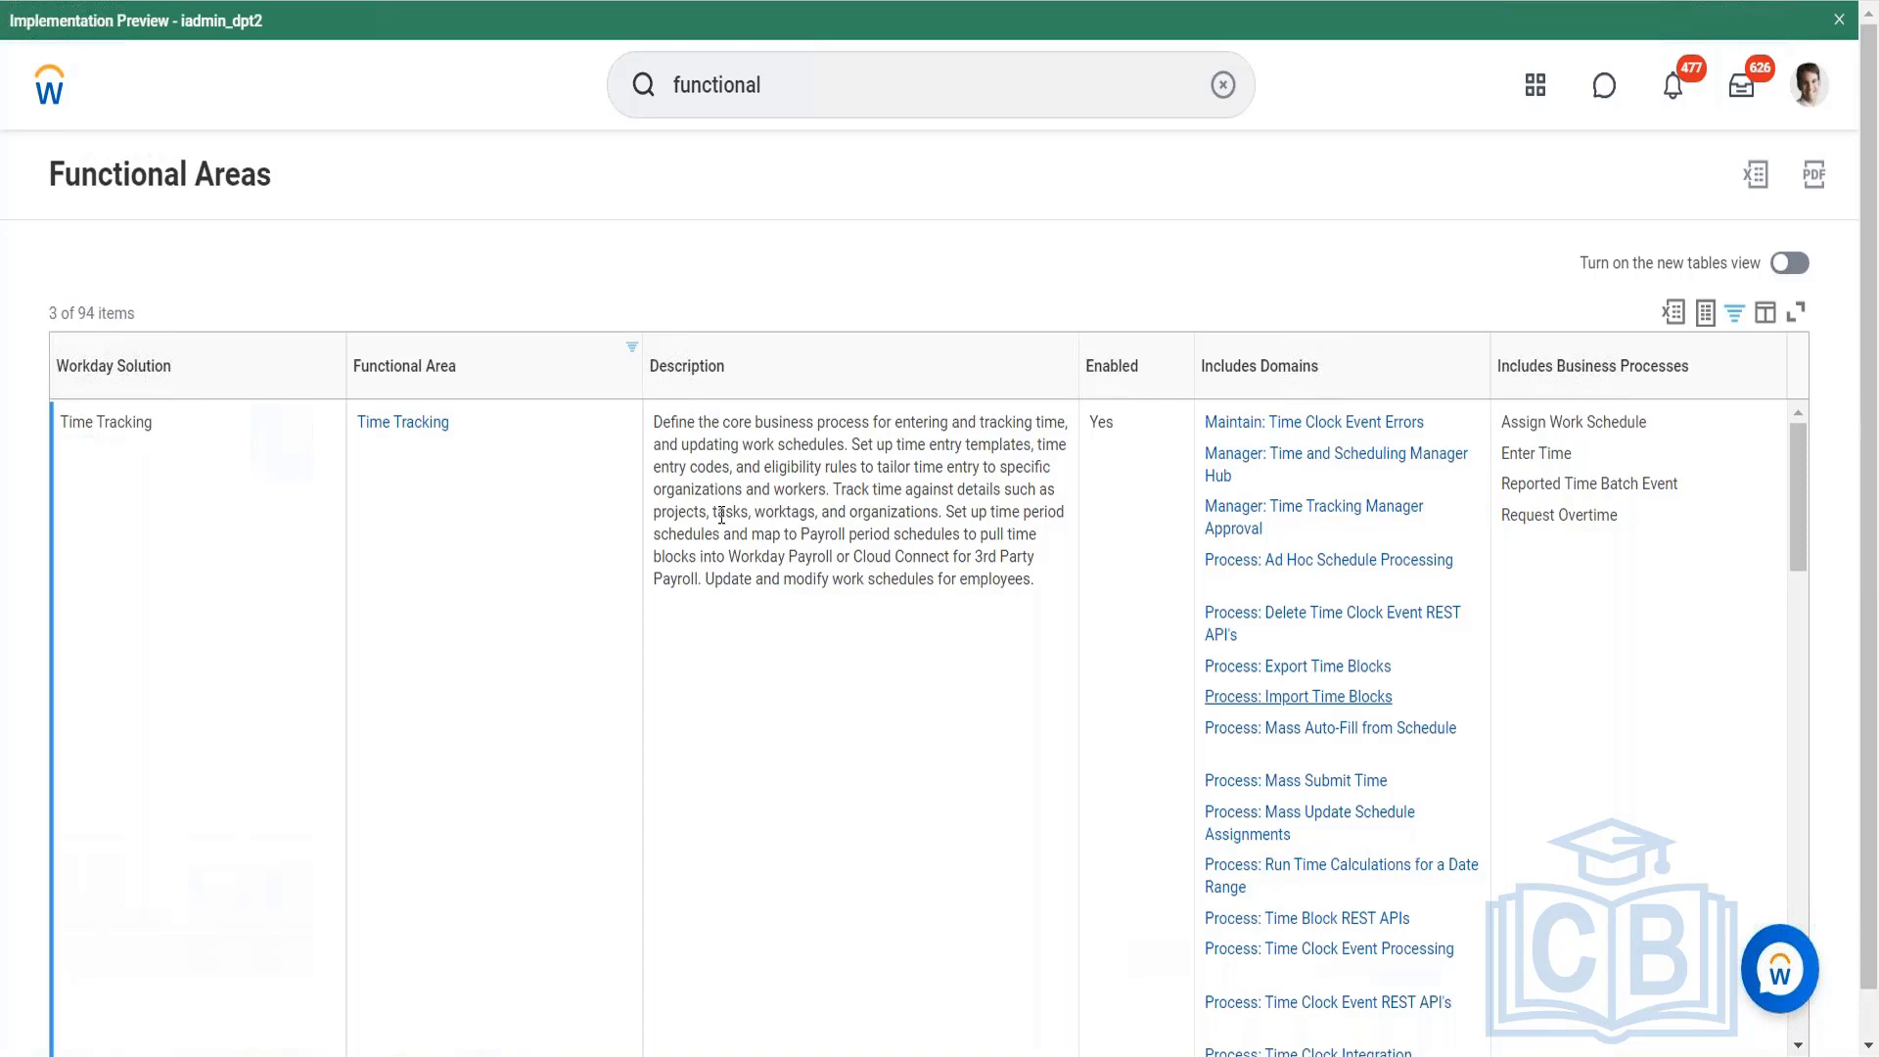
# Return to the home page and dismiss the Workday Assistant greeting.
pyautogui.click(50, 102)
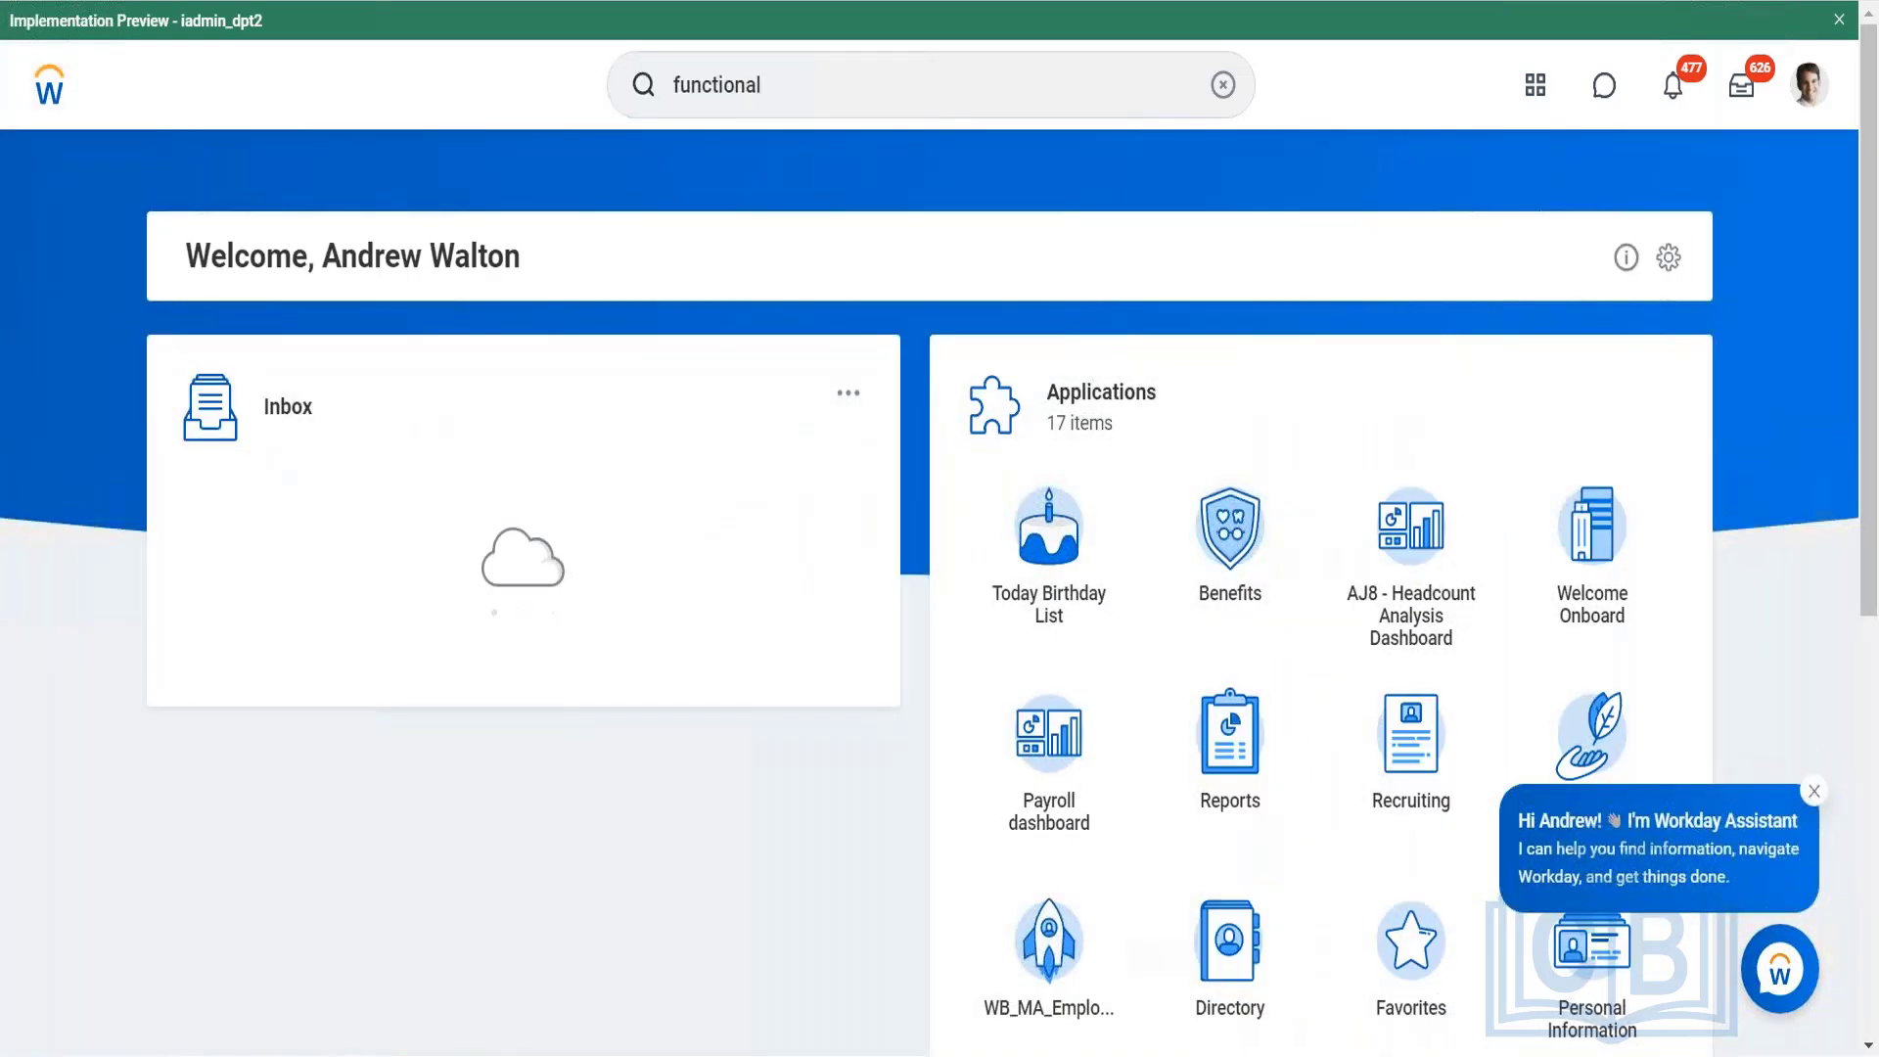
pyautogui.click(1814, 791)
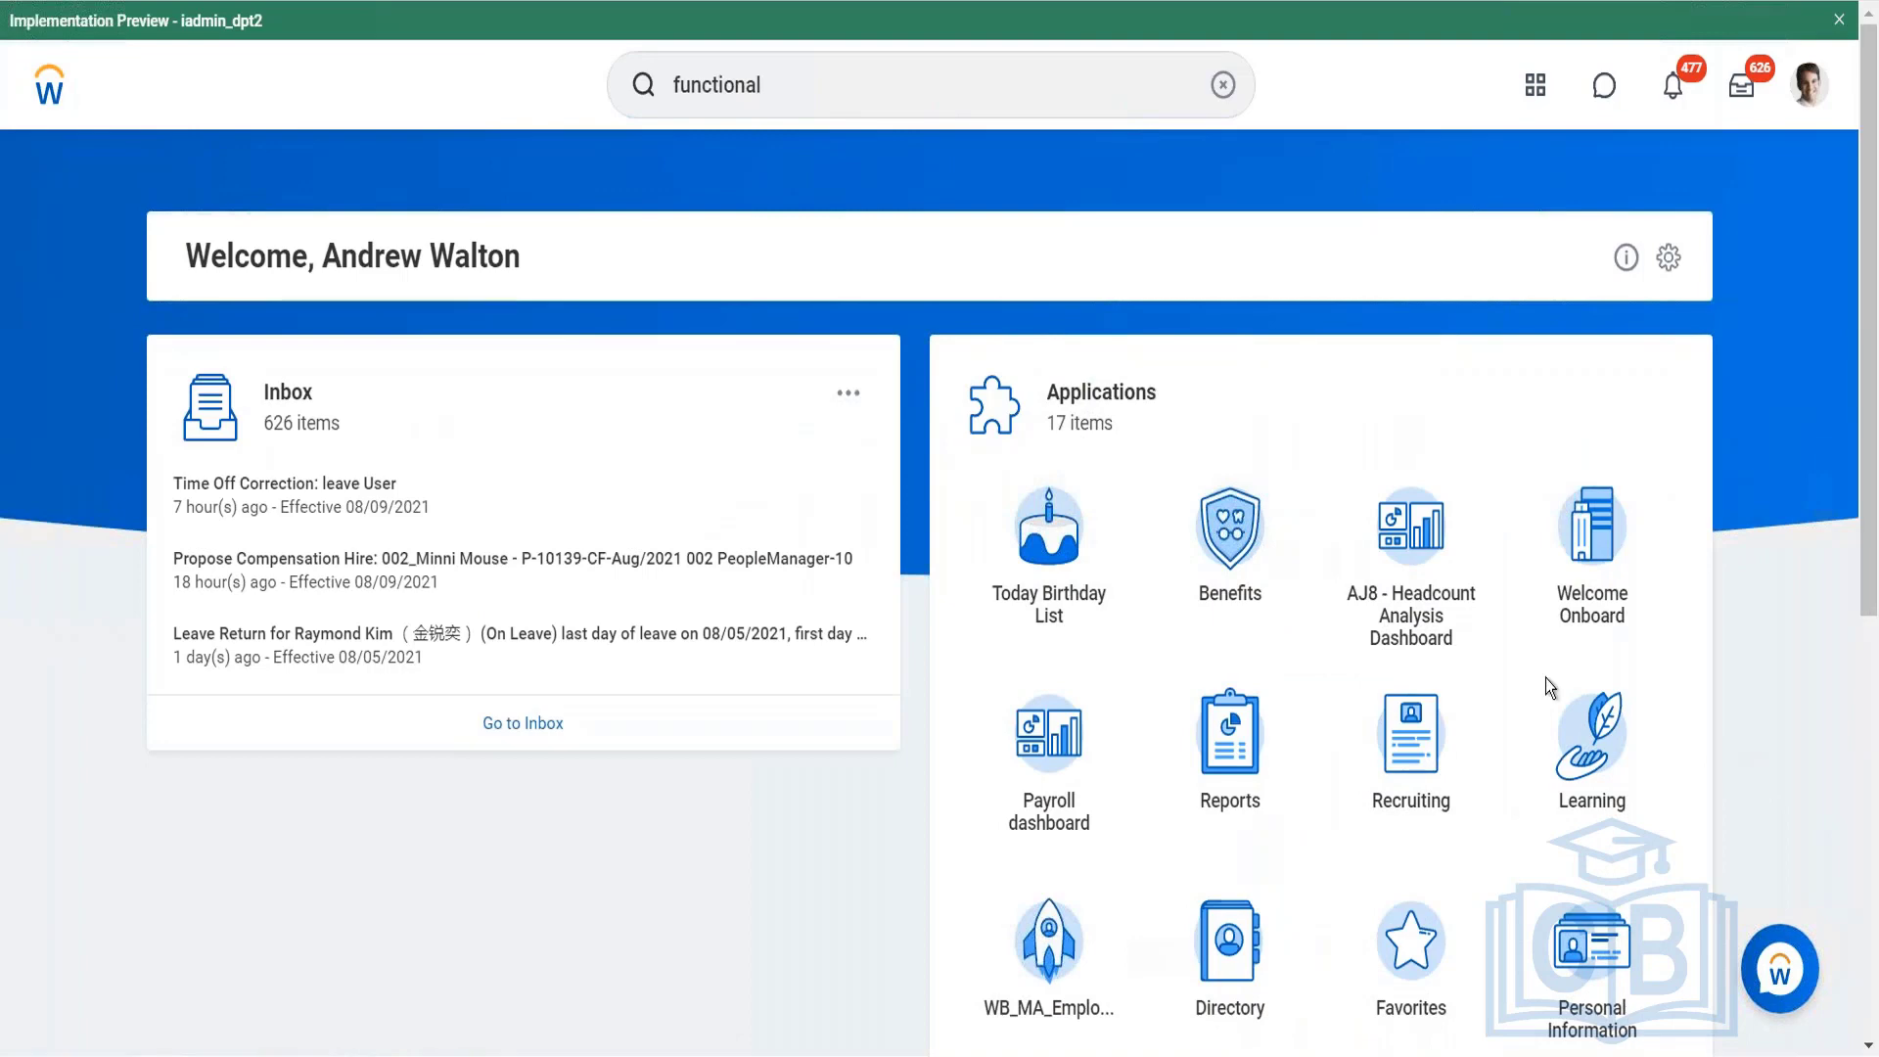
# Replace the previous search with "view period schedule" and open the View Period Schedule report.
pyautogui.click(1221, 86)
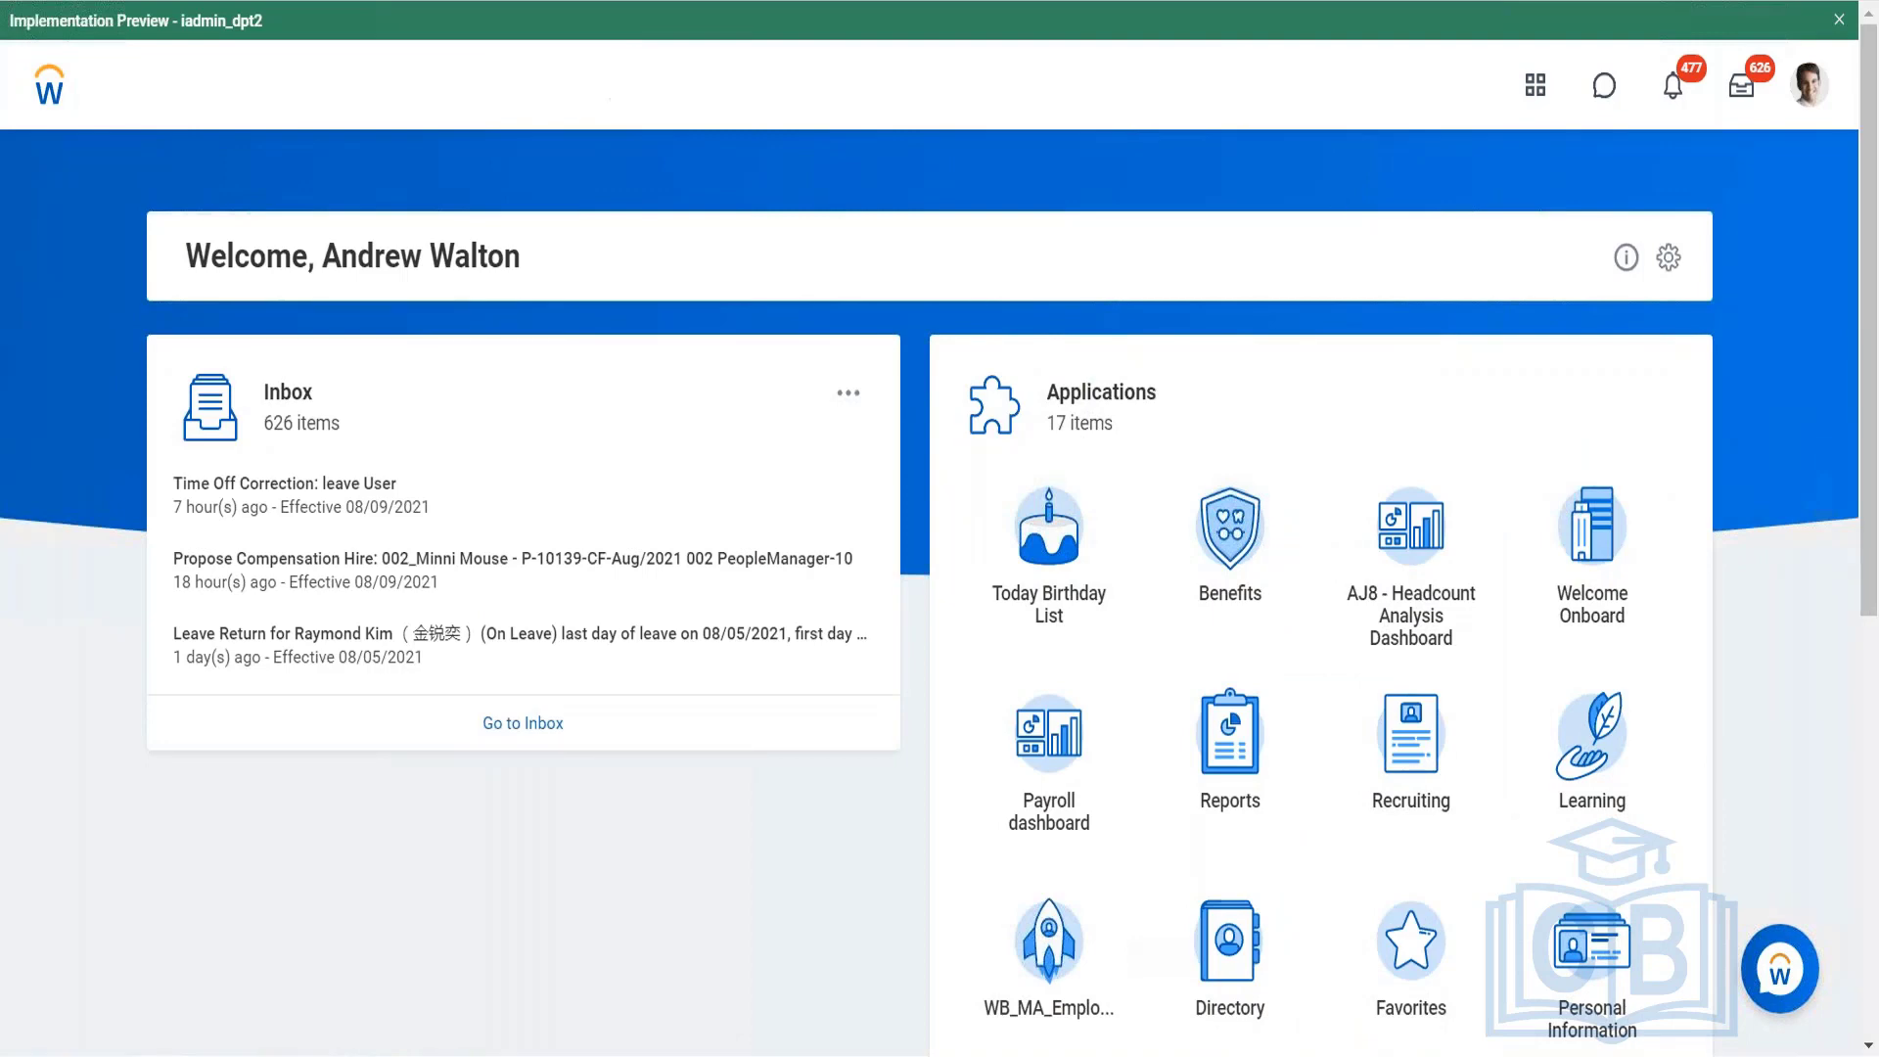
pyautogui.click(819, 63)
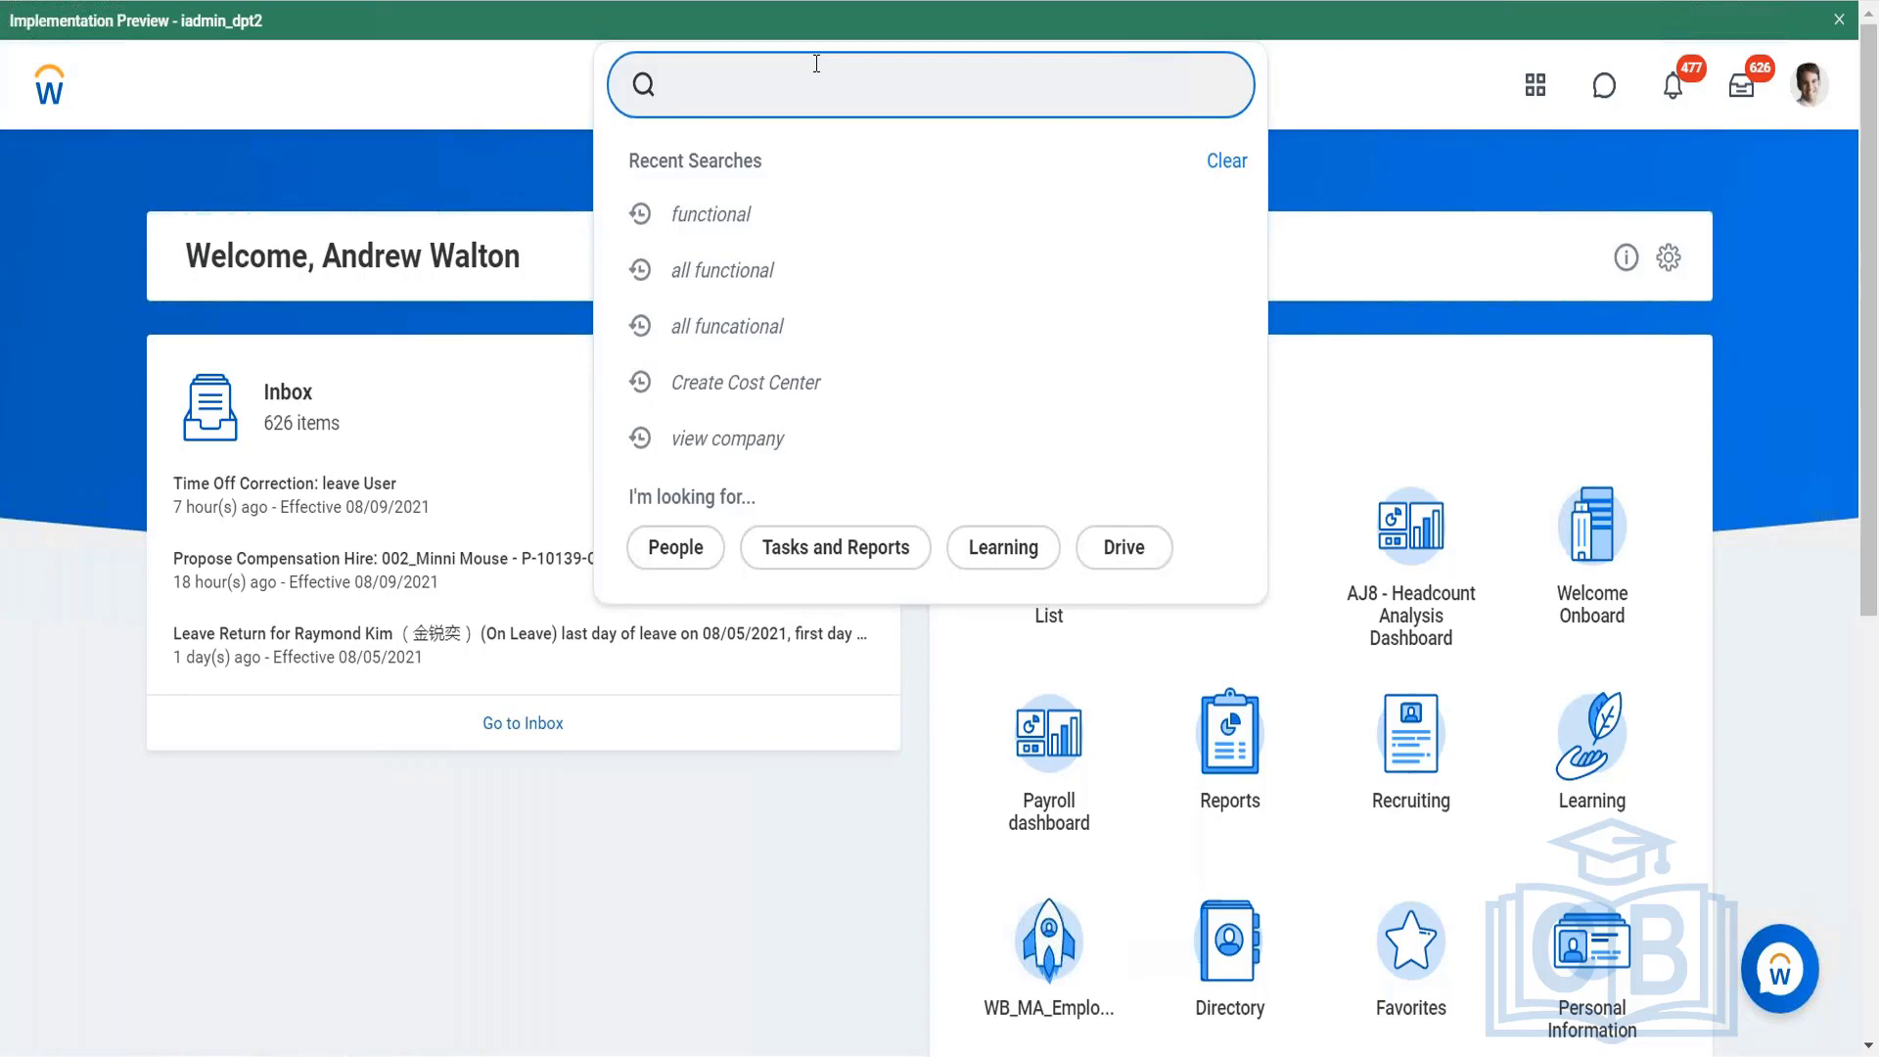
pyautogui.write('view period sche')
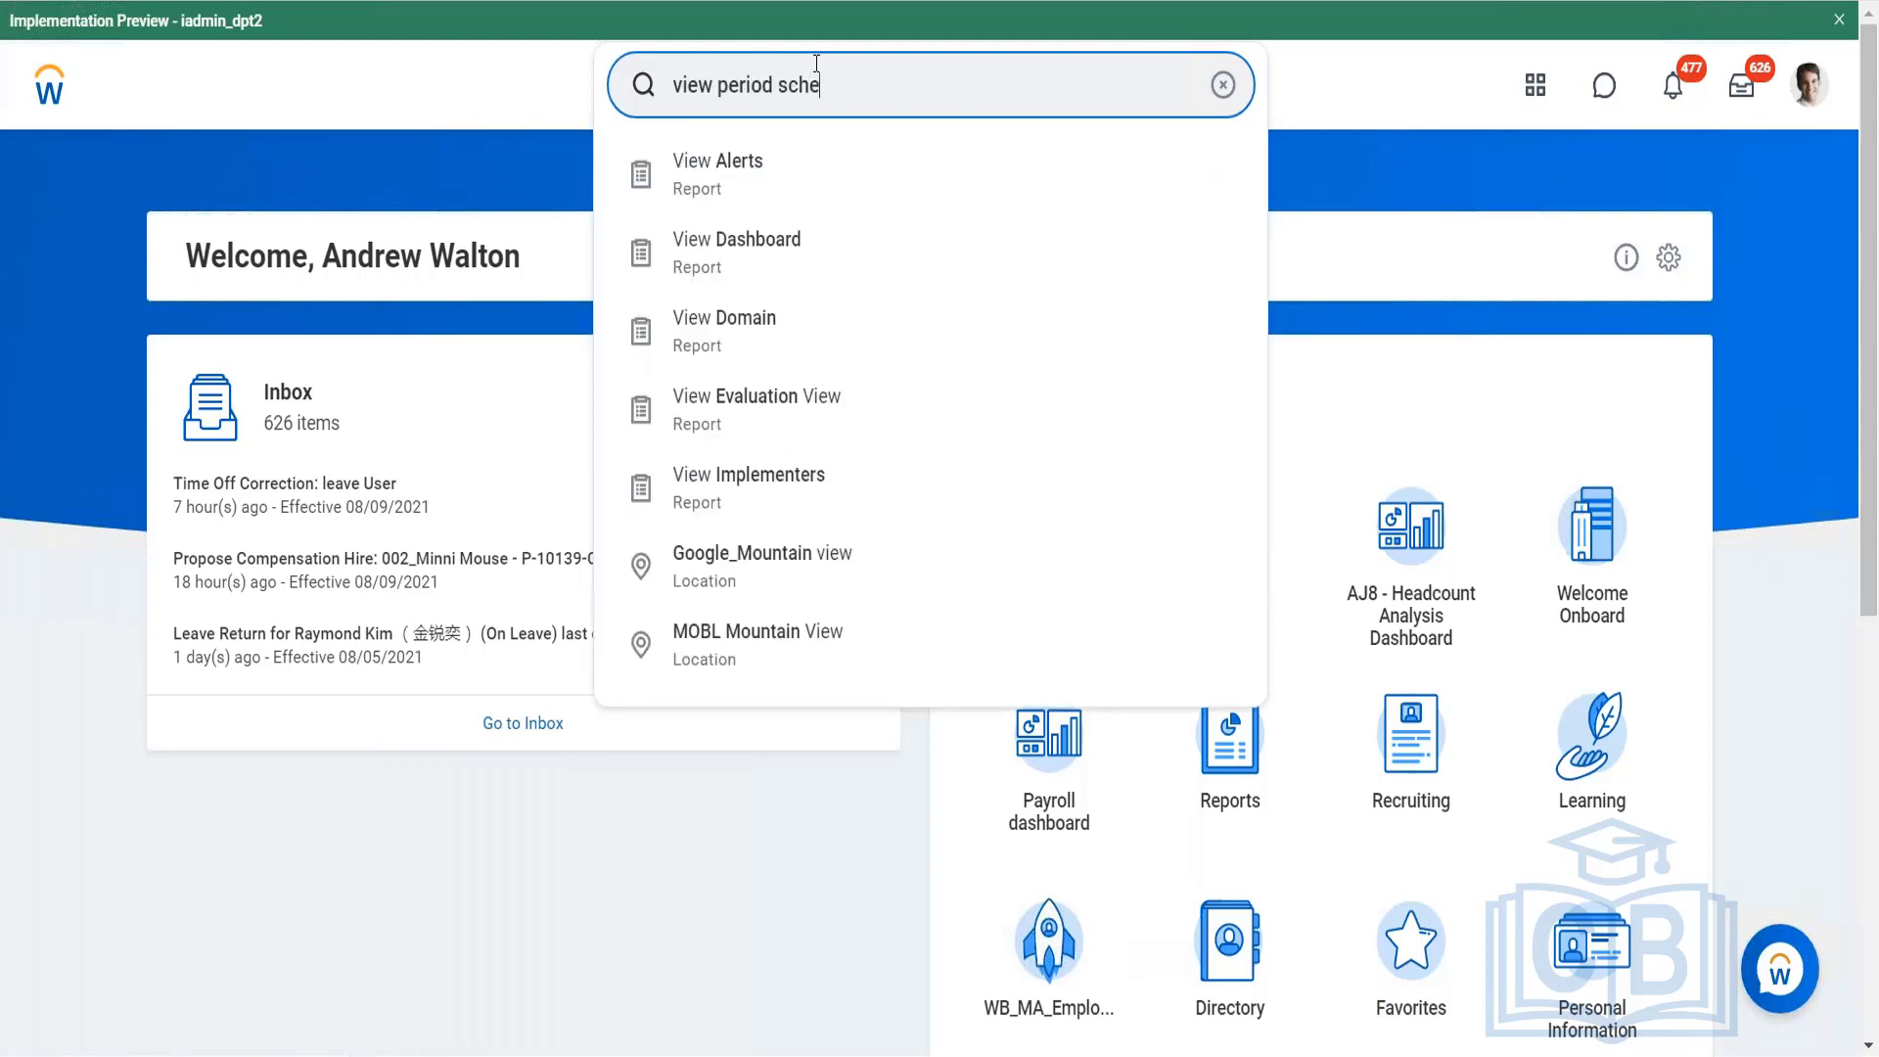
pyautogui.write('dule')
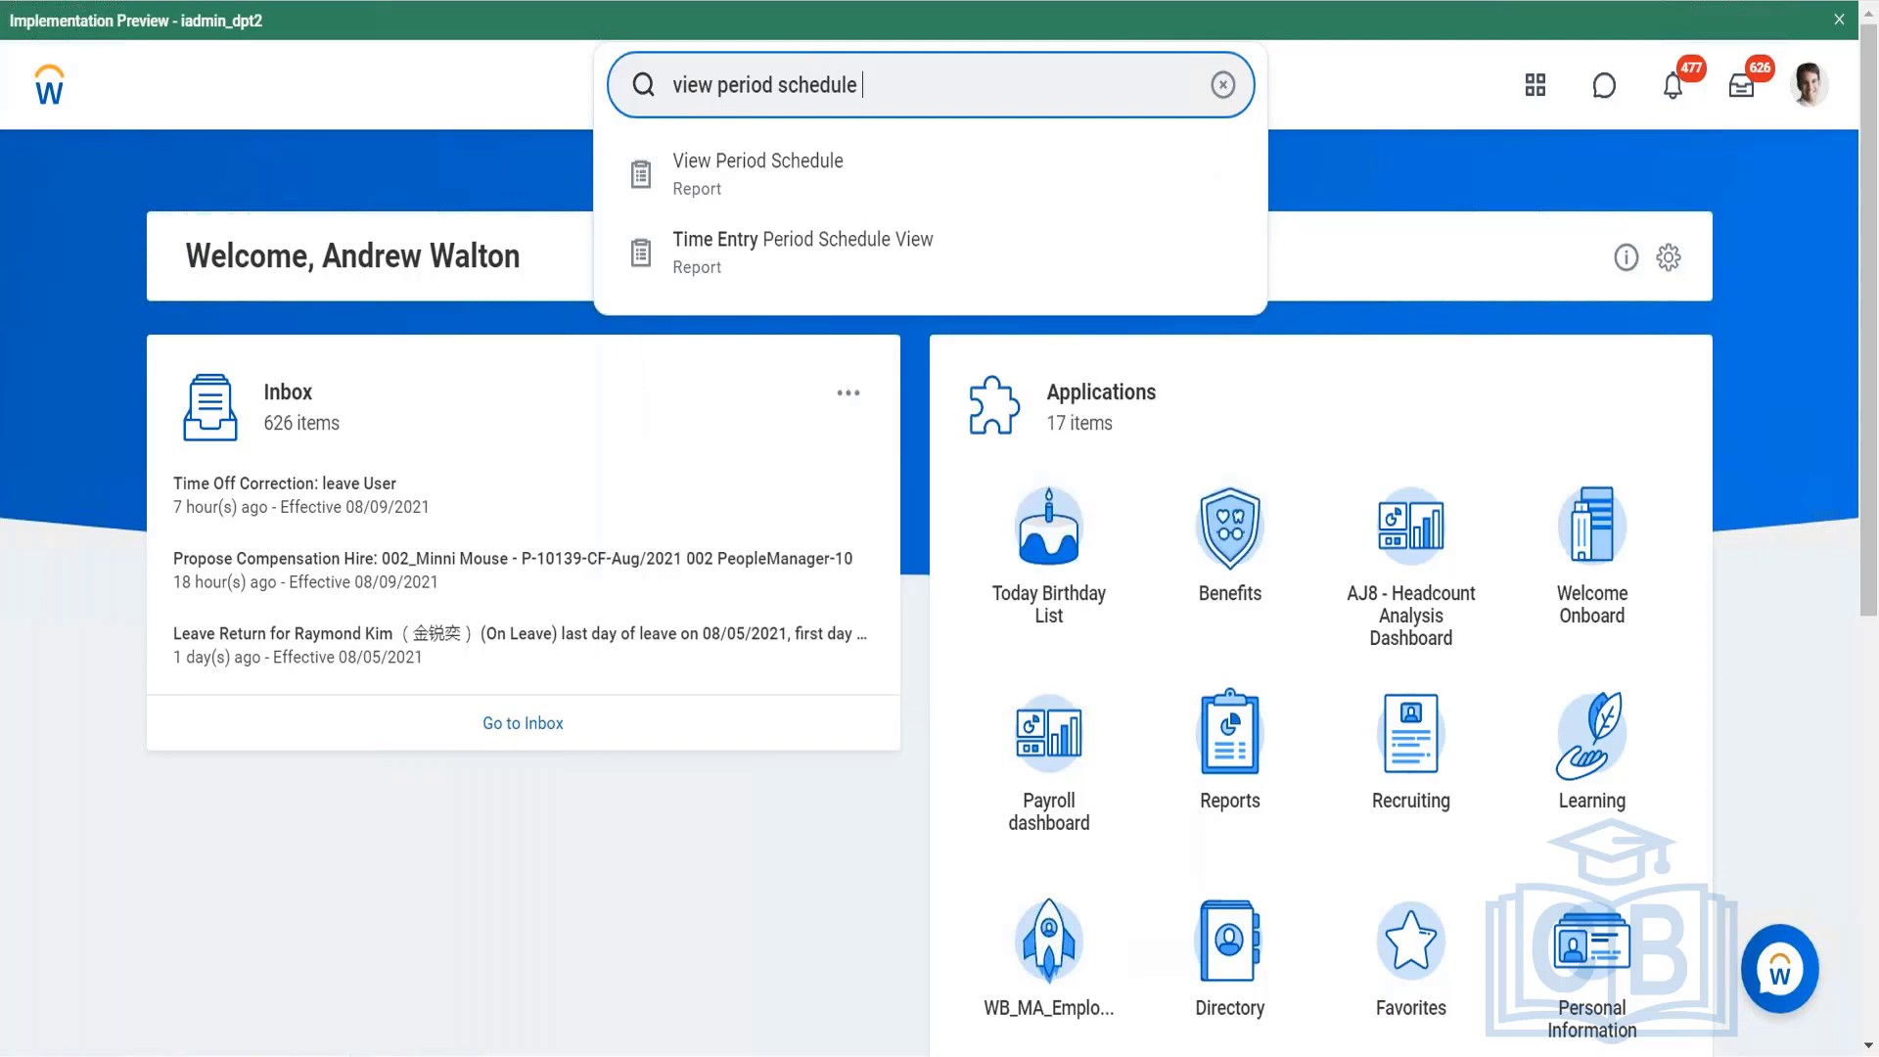
pyautogui.click(744, 189)
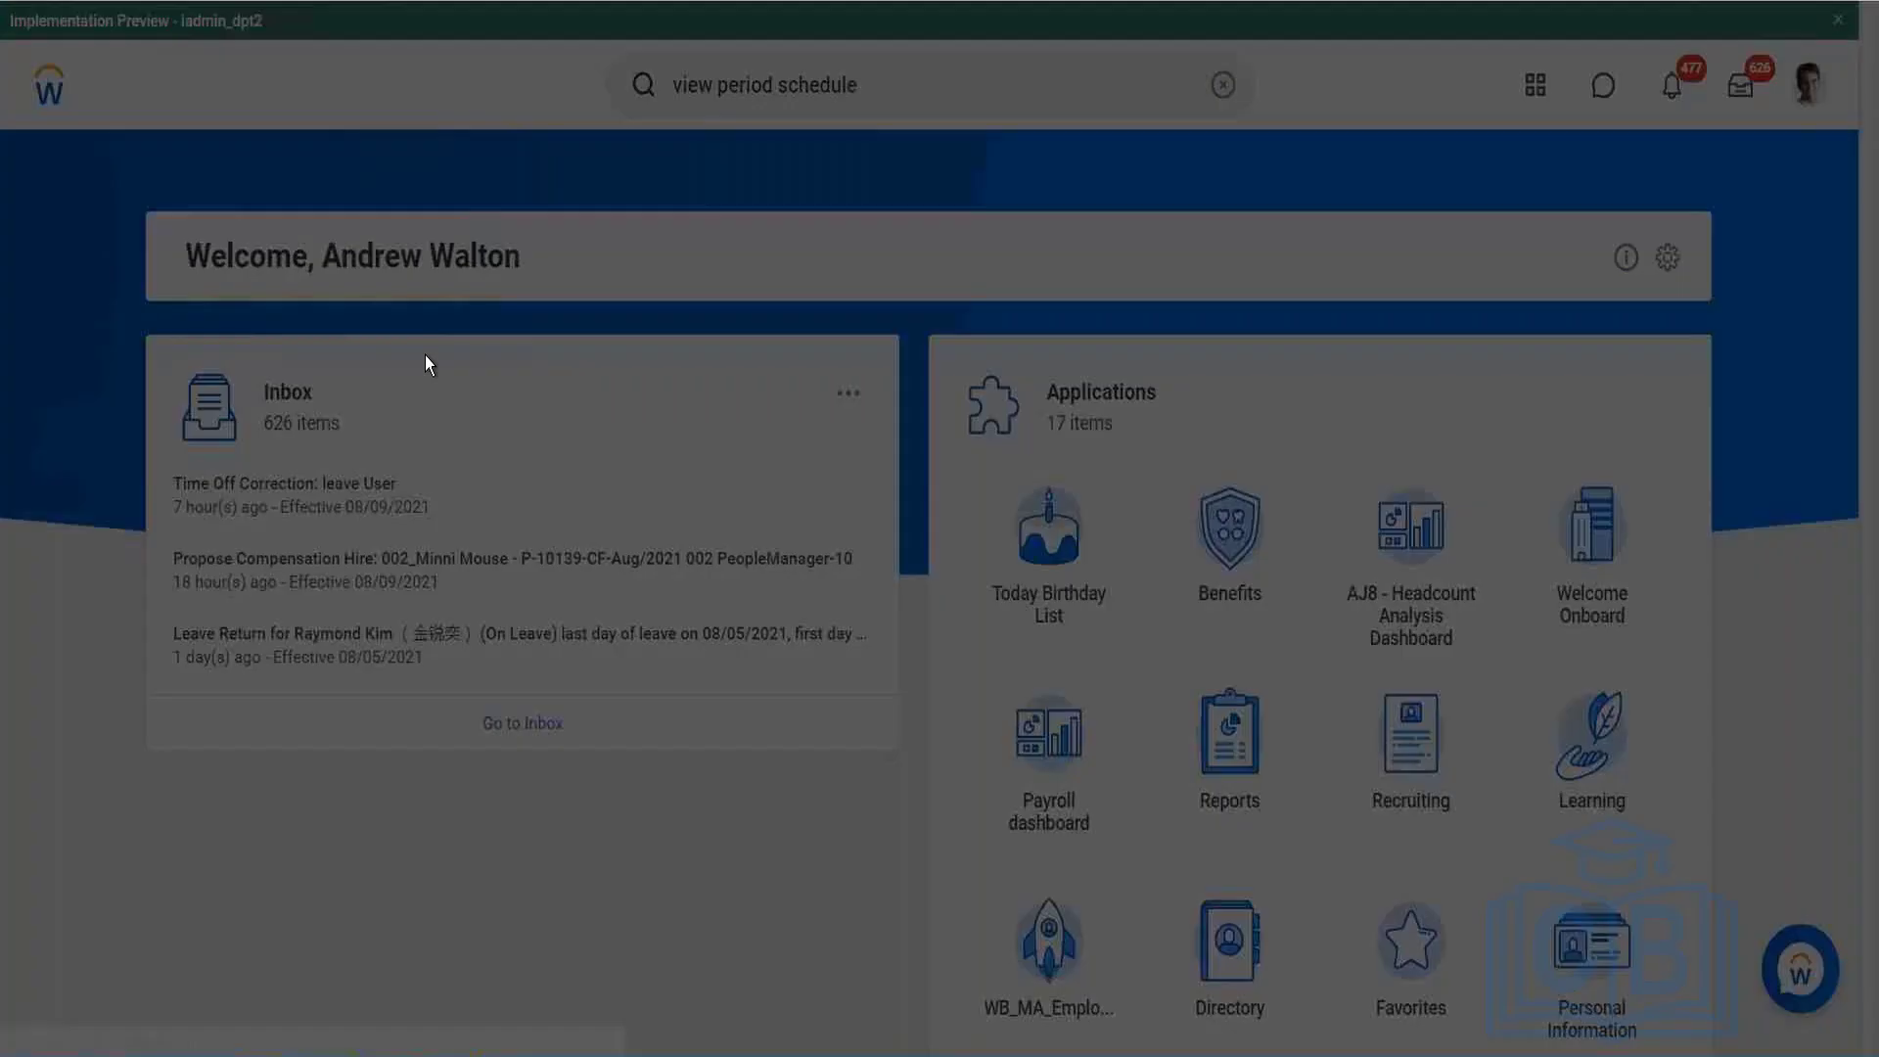
# View the 9 1_Monthly period schedule, chosen from the list of all schedules, and return to the home page.
pyautogui.click(797, 352)
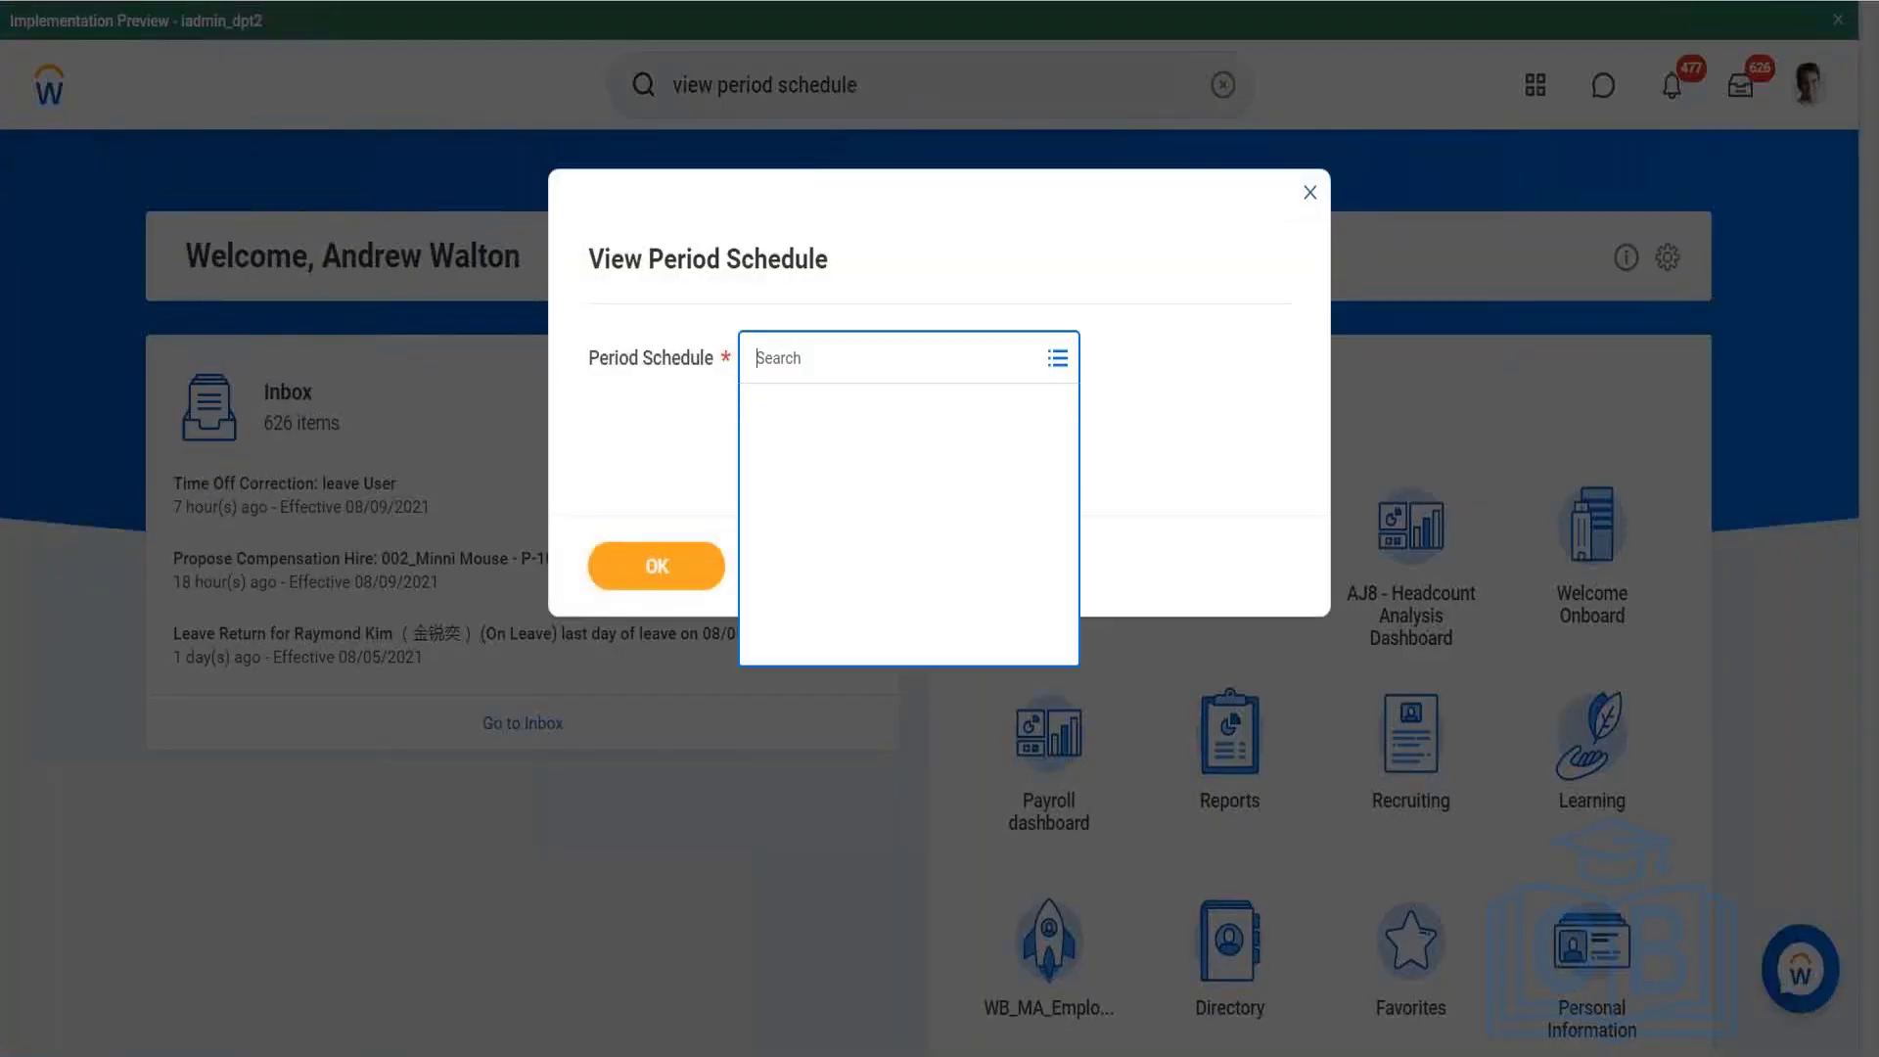
pyautogui.click(769, 422)
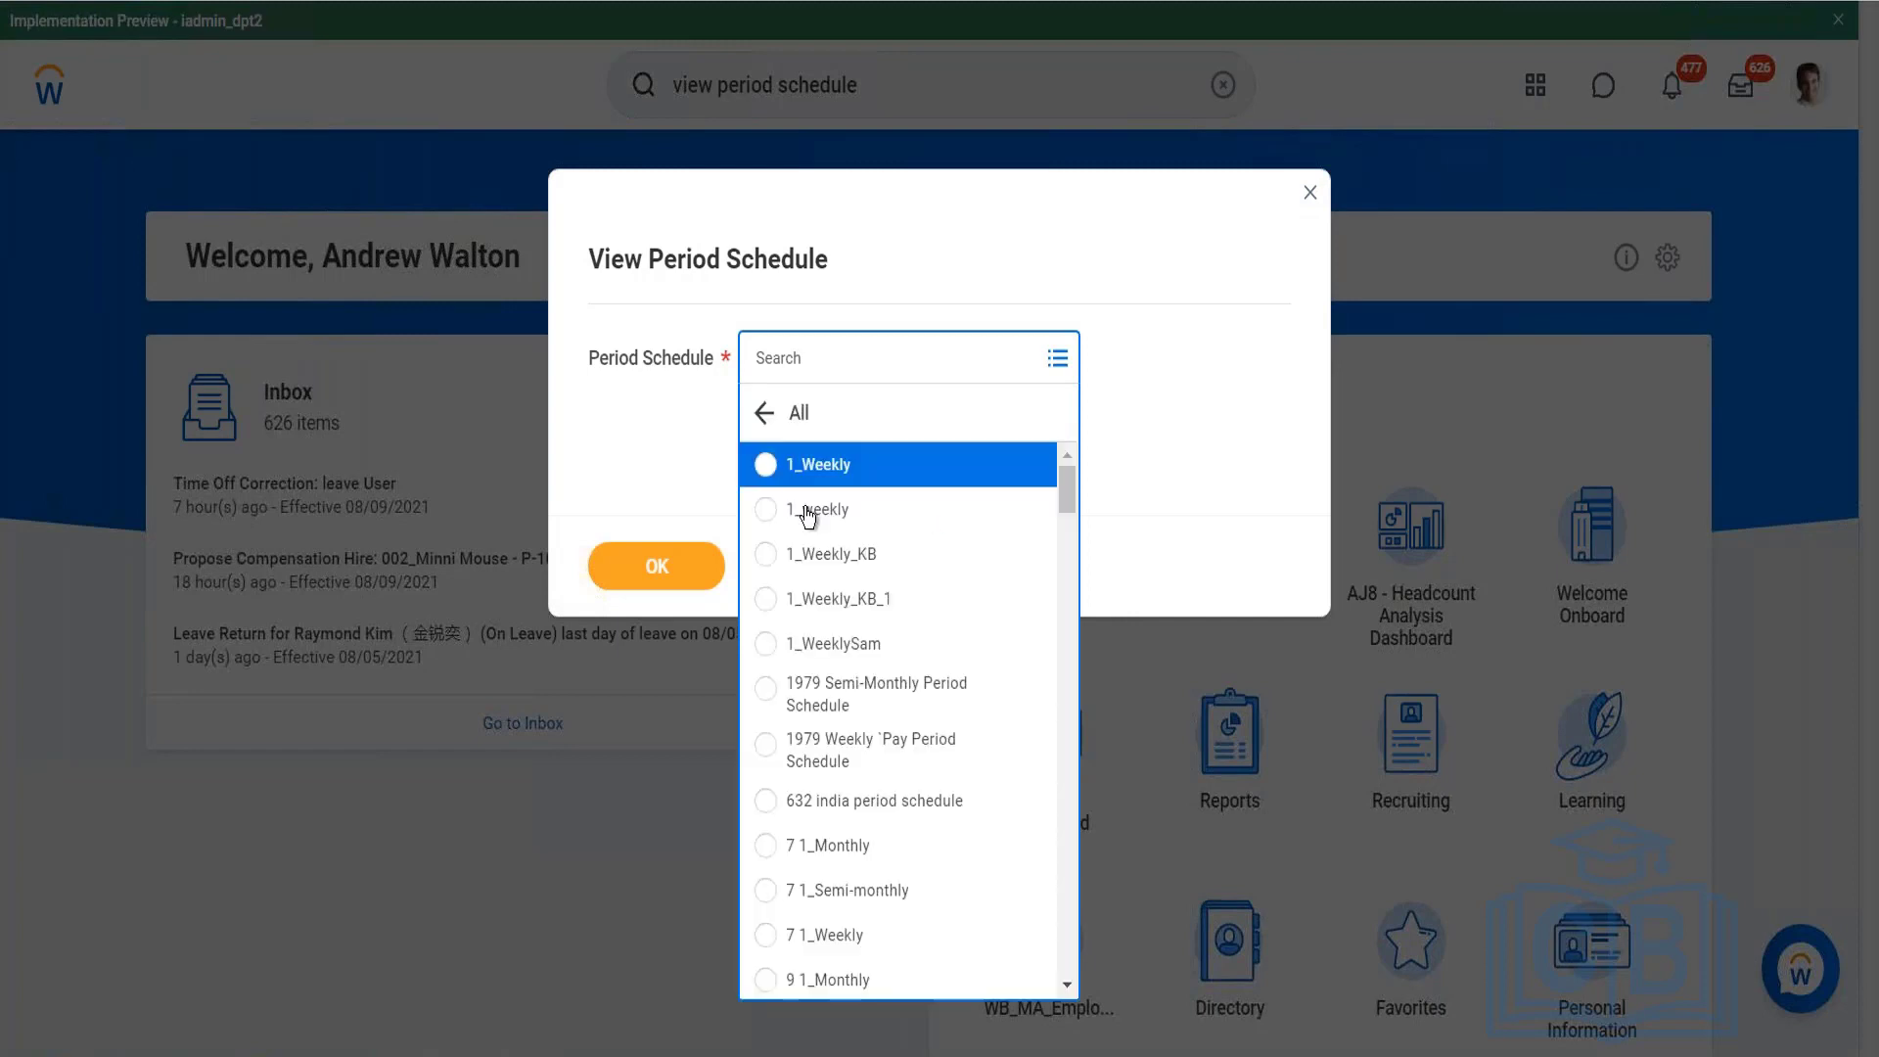
pyautogui.scroll(-2, 833, 668)
pyautogui.scroll(-3, 833, 668)
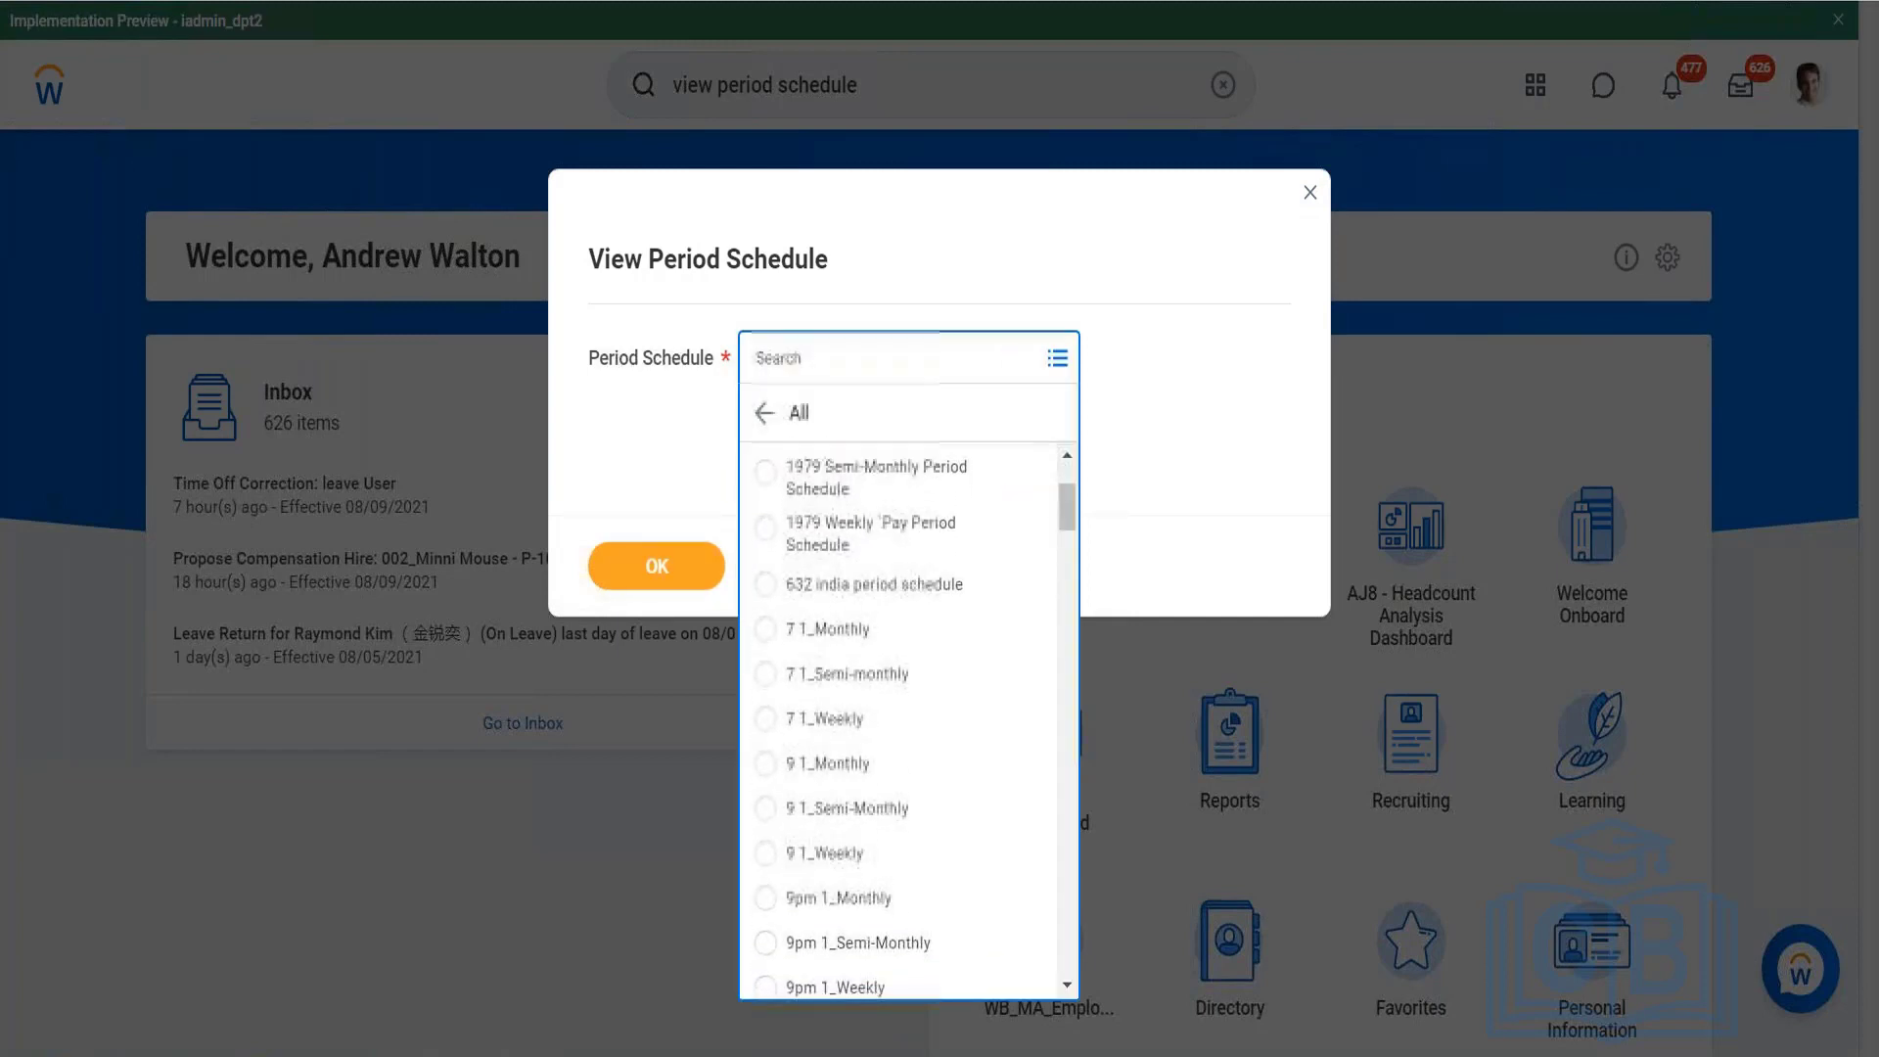
pyautogui.click(752, 638)
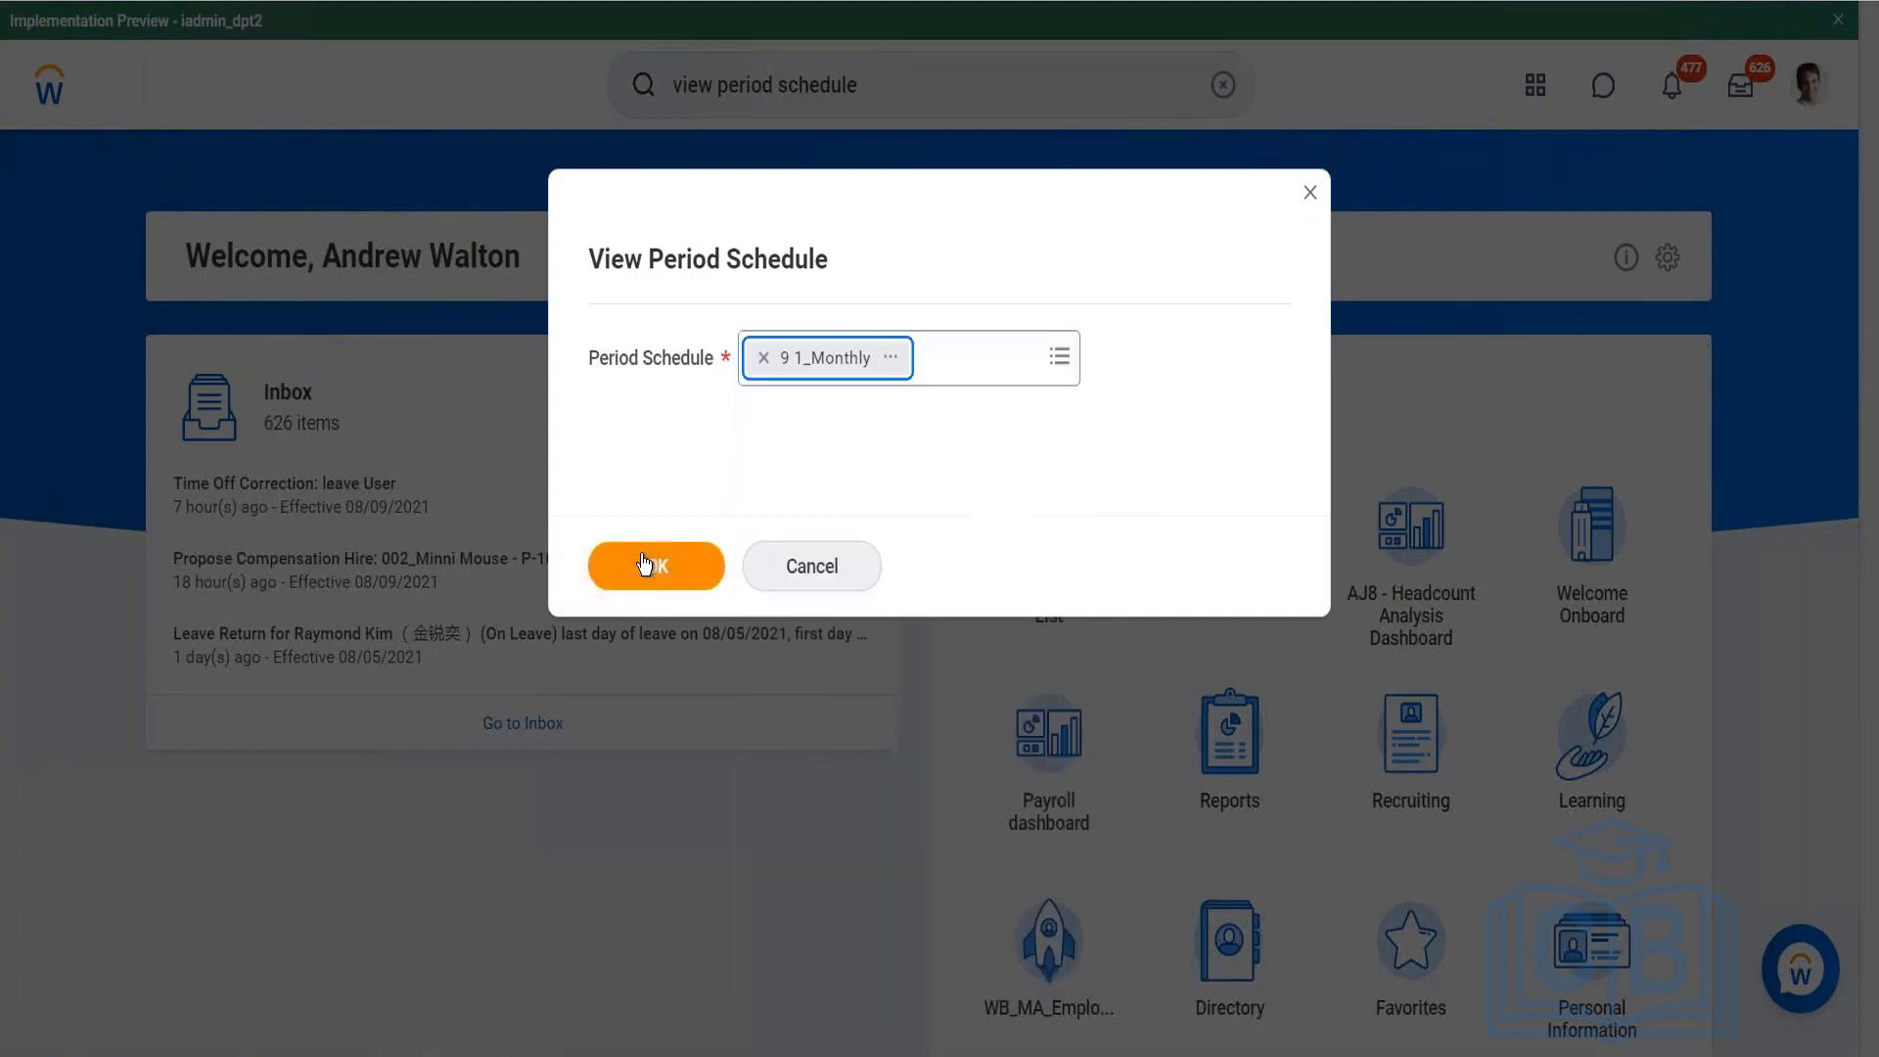
pyautogui.click(657, 565)
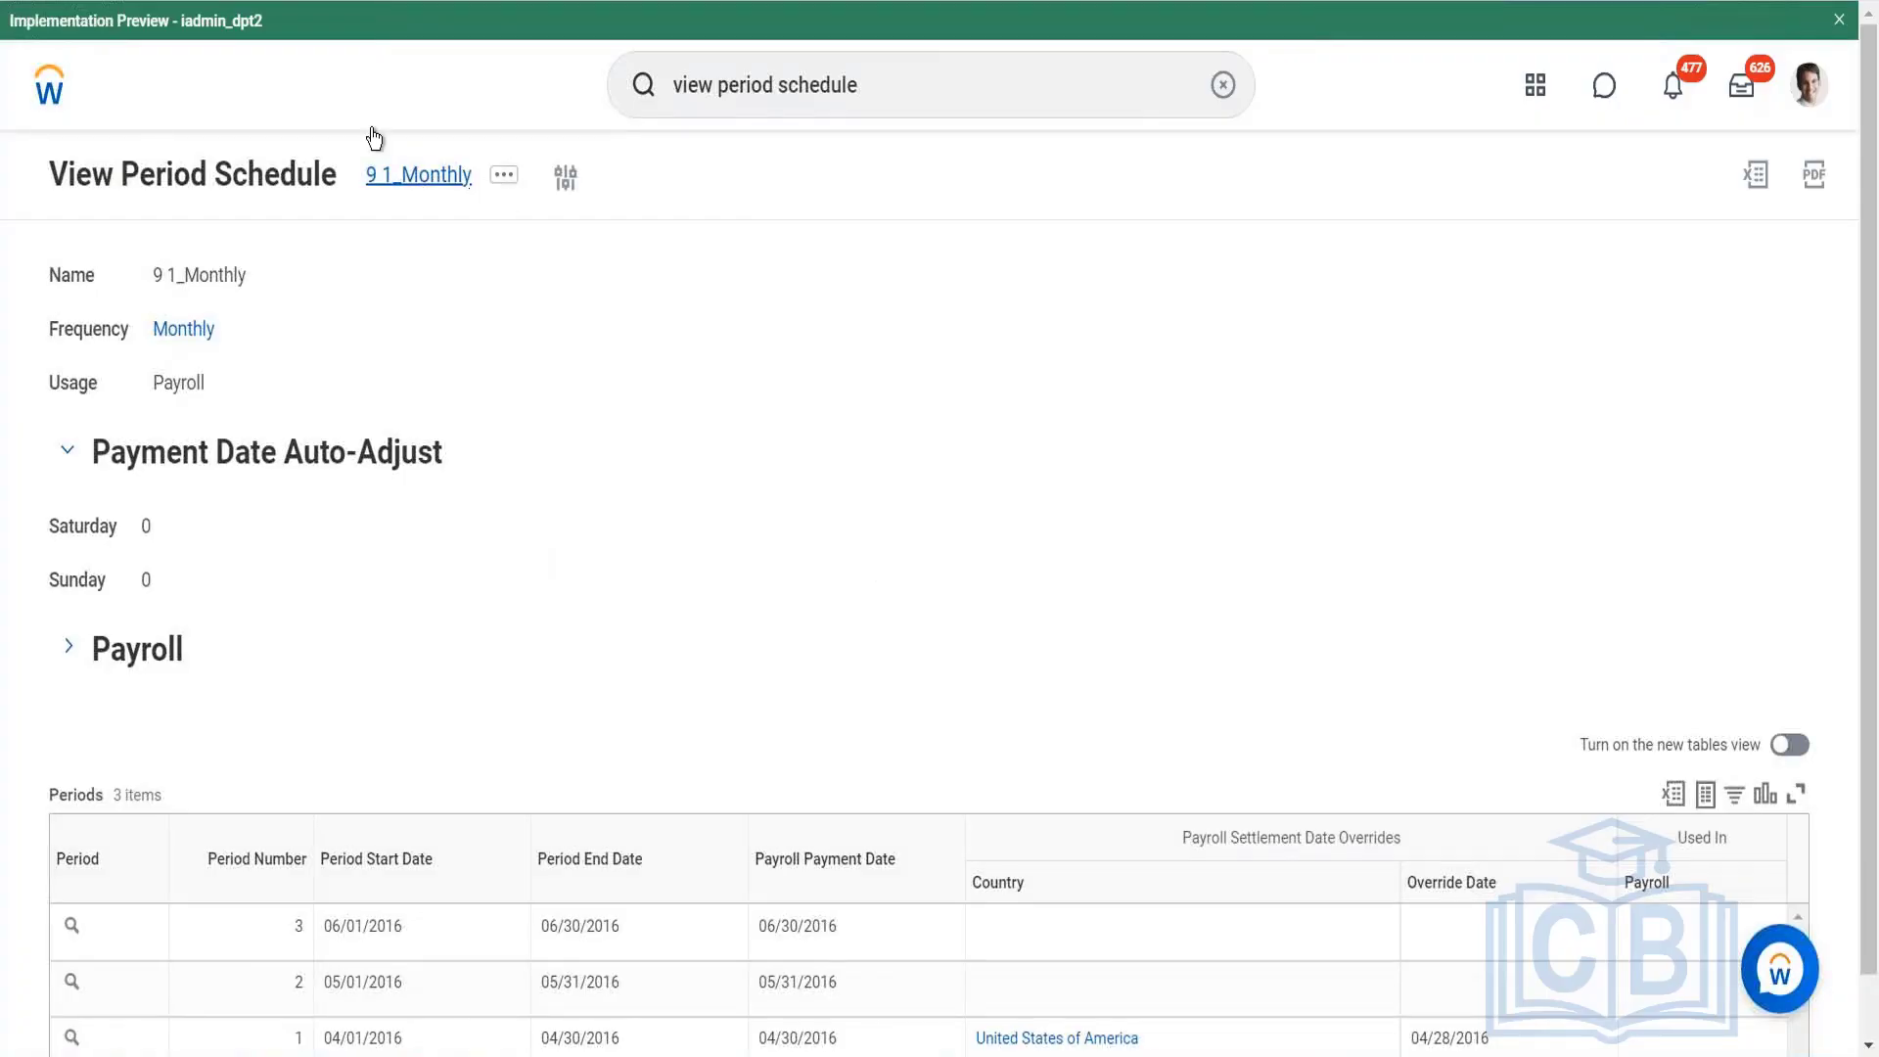
pyautogui.hotkey('alt', 'Left')
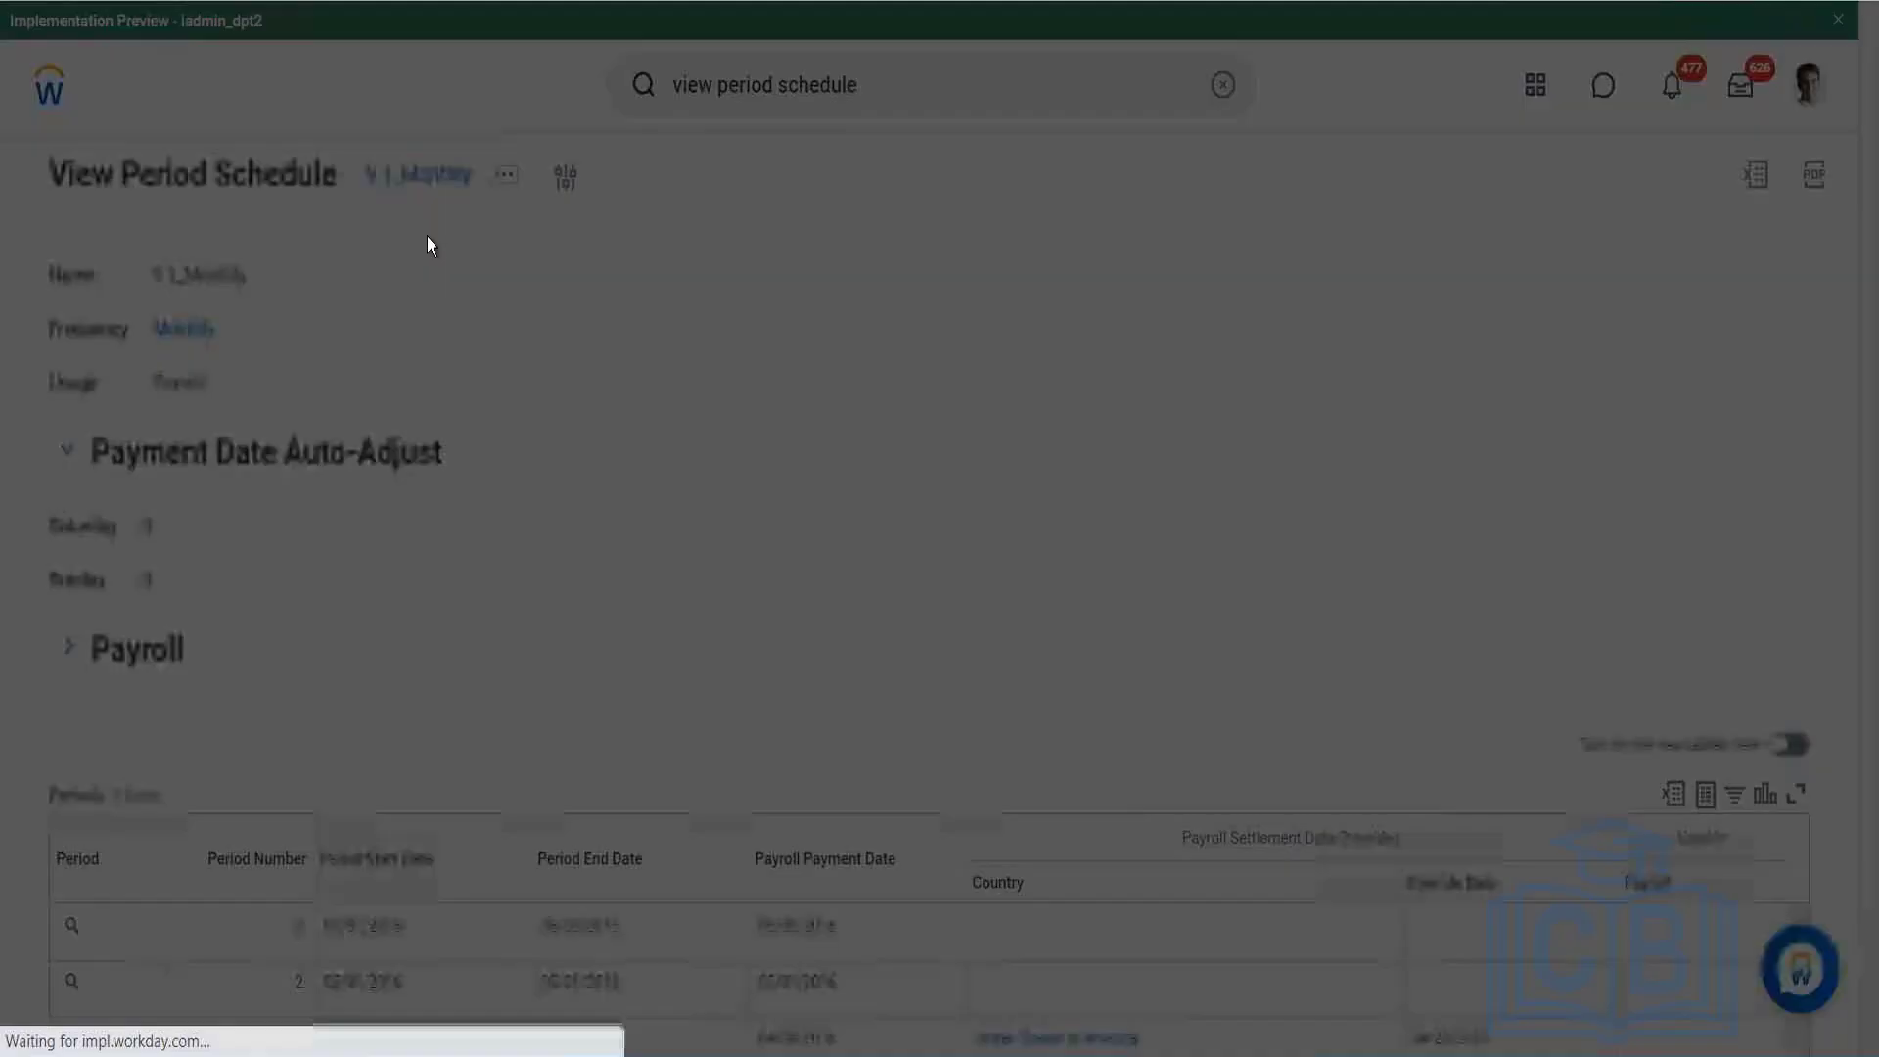
pyautogui.click(831, 568)
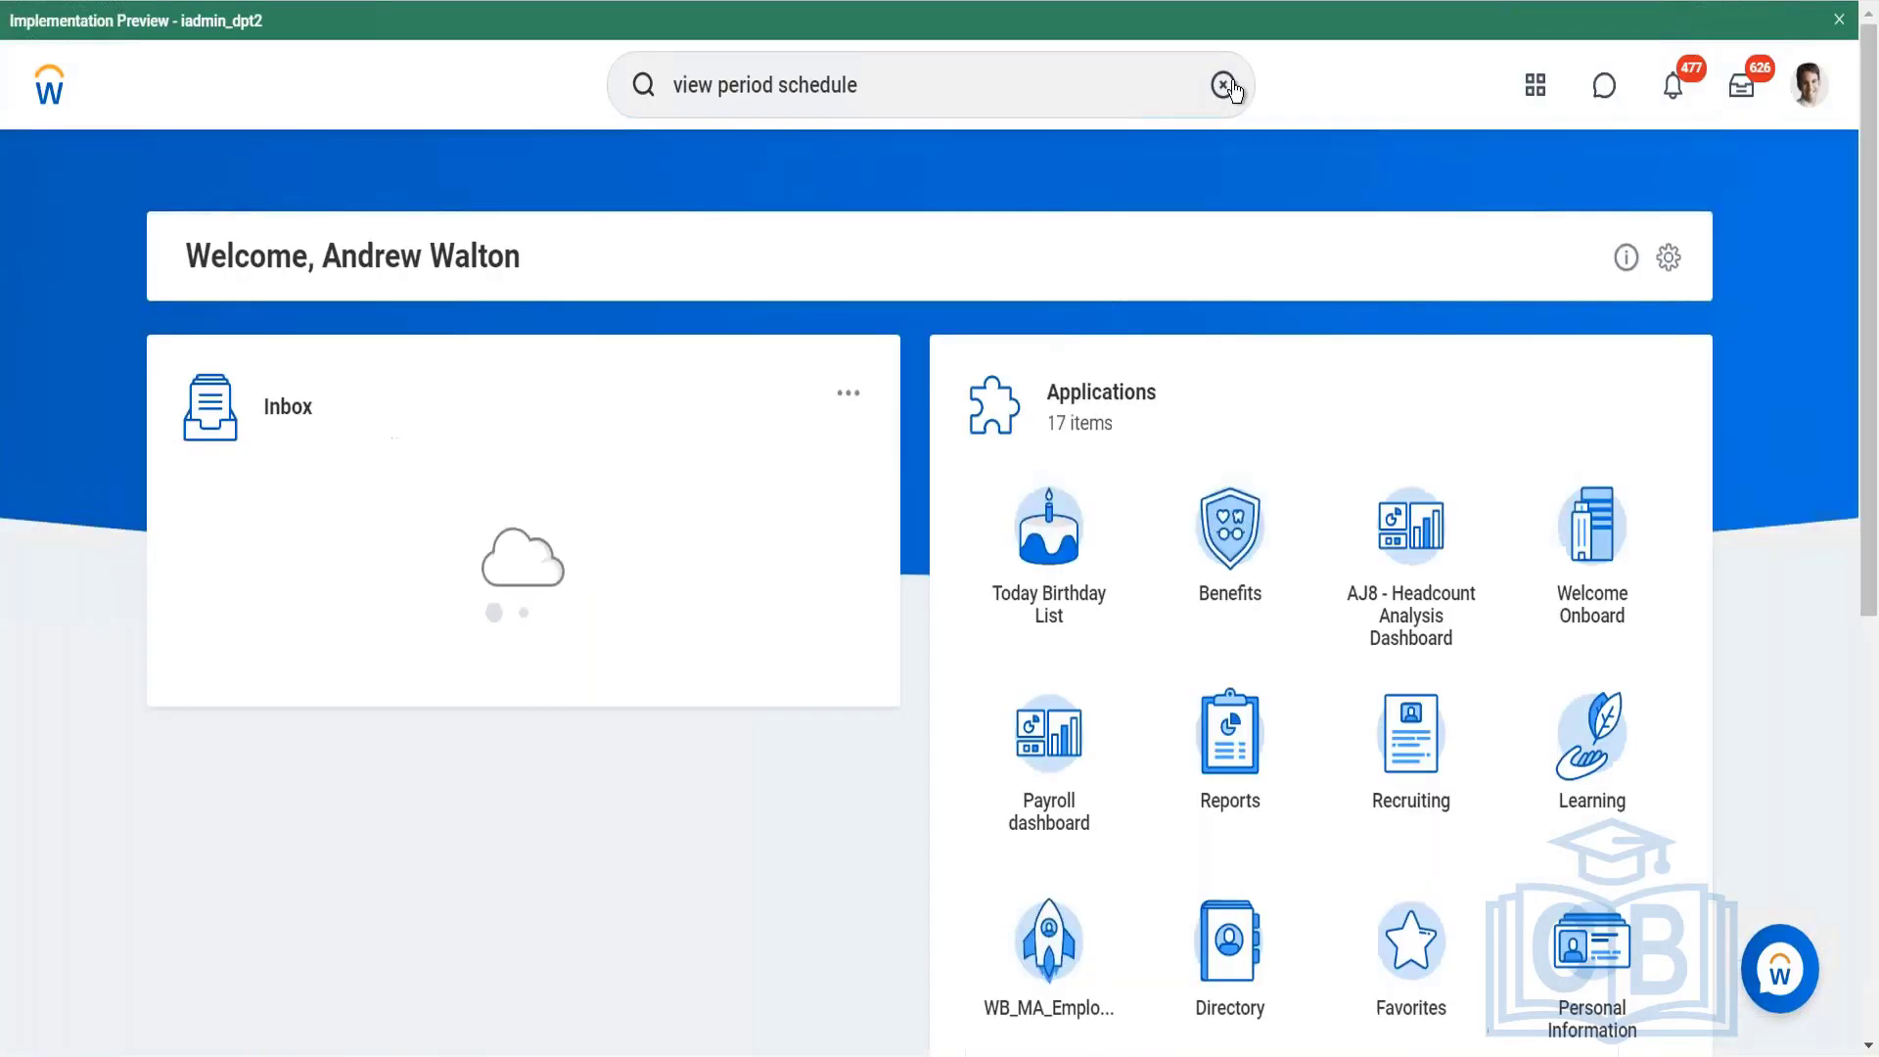
# Search for "view time tracking eligi" and open the View Time Tracking Eligibility Rule report.
pyautogui.click(1225, 88)
pyautogui.write('view')
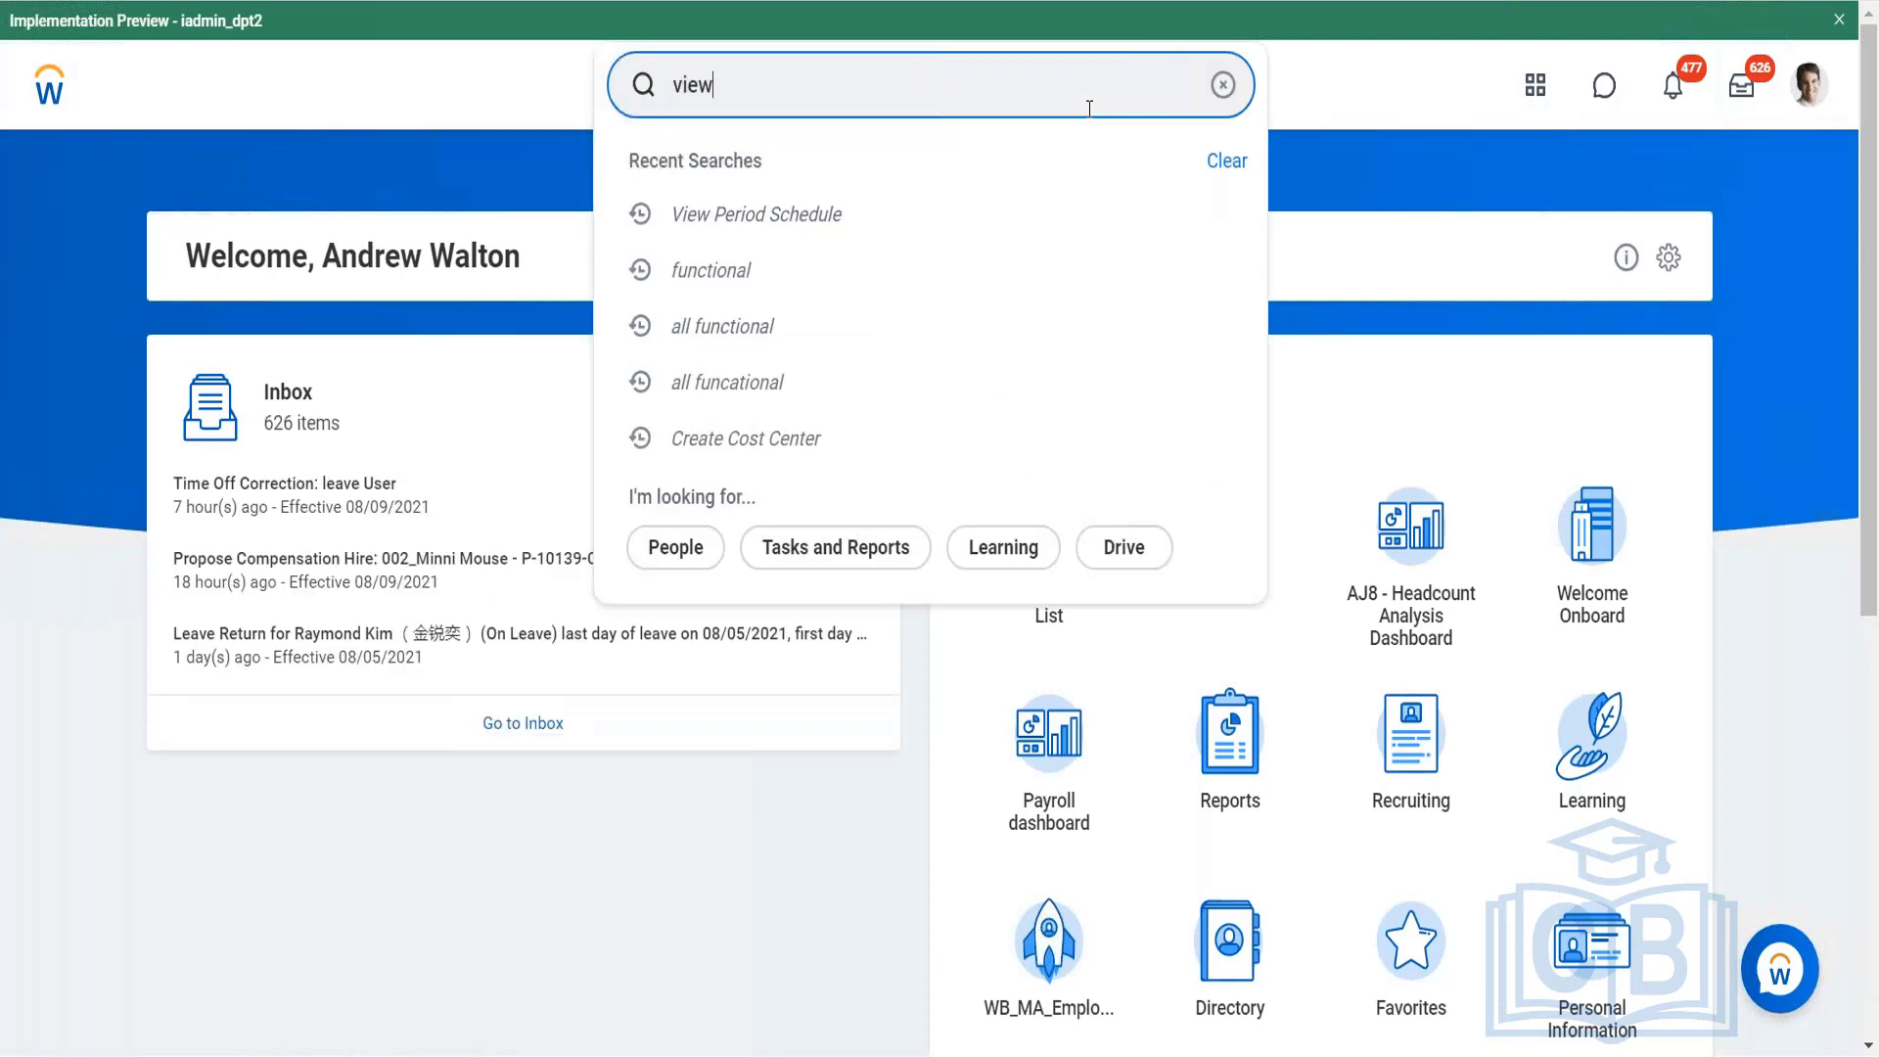
pyautogui.write(' time tracking eligi')
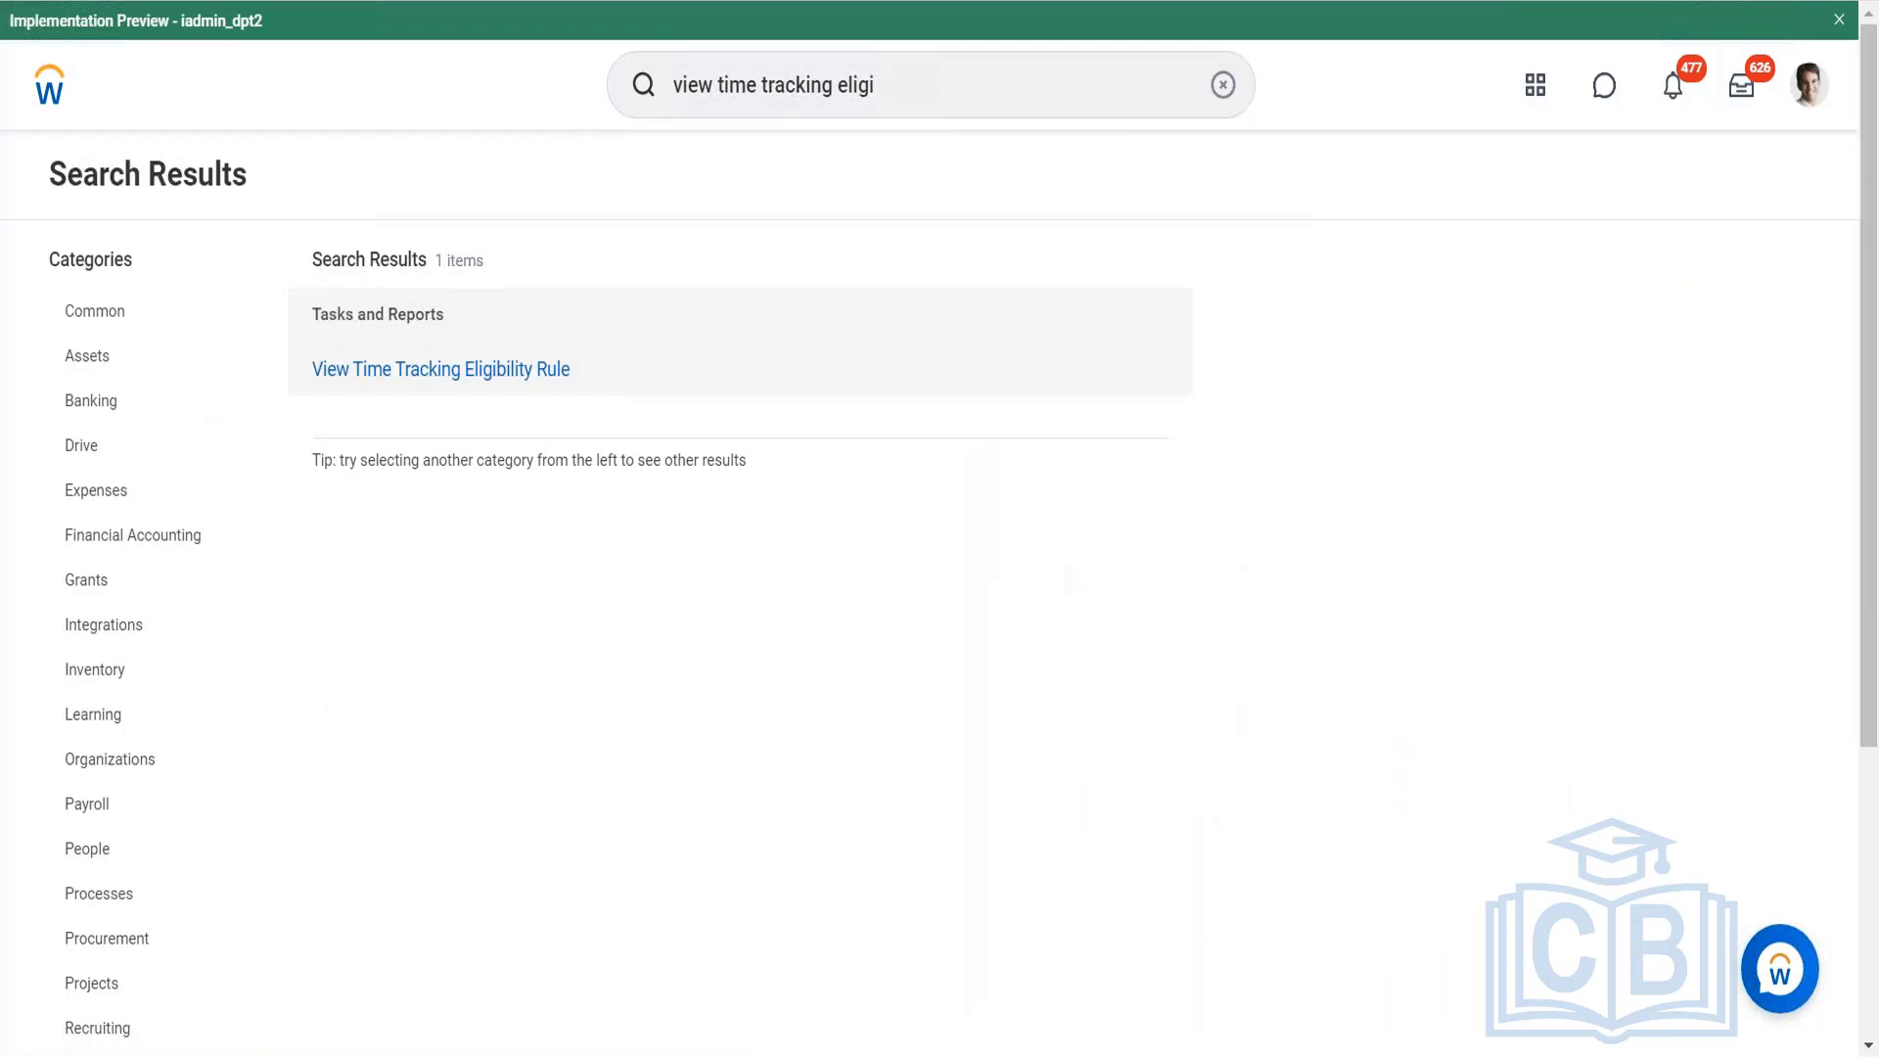
pyautogui.click(514, 370)
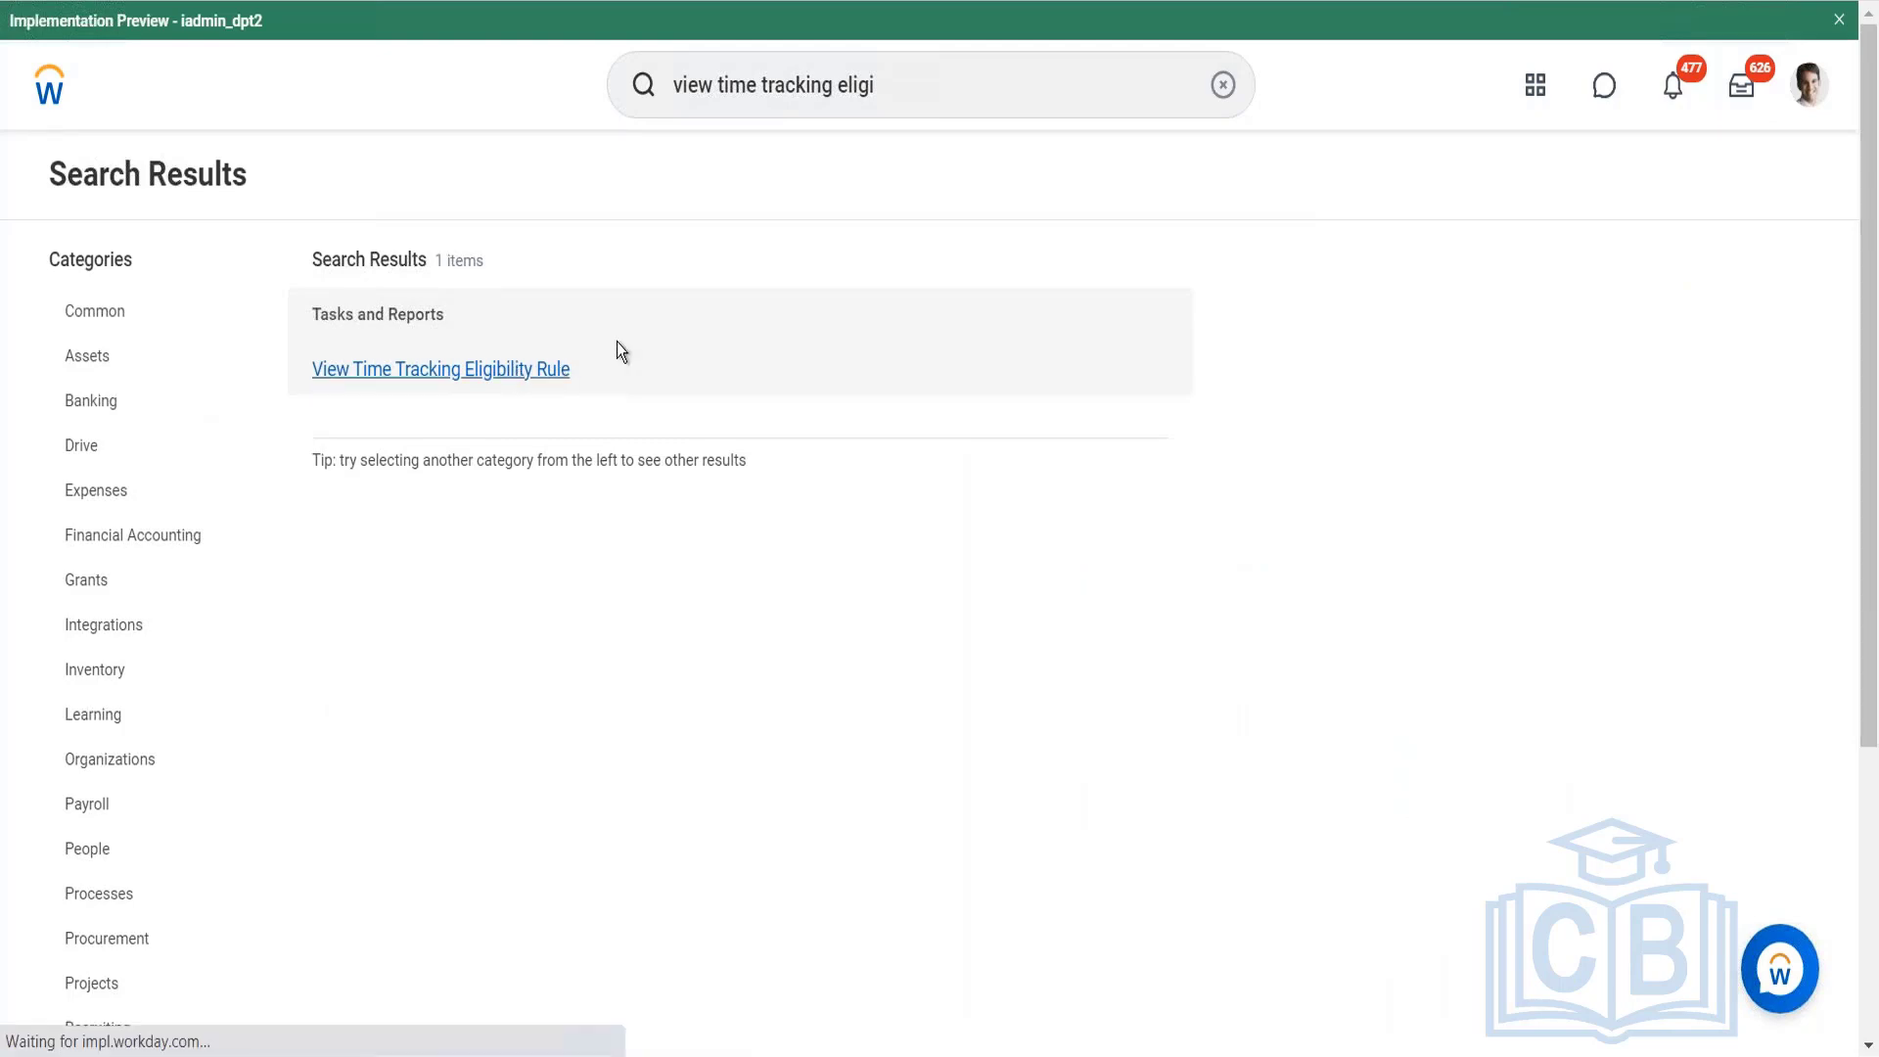
# Search the eligibility rules for "Period sch" and view the Period Schedule - Monthly (incl. PI) rule.
pyautogui.click(848, 362)
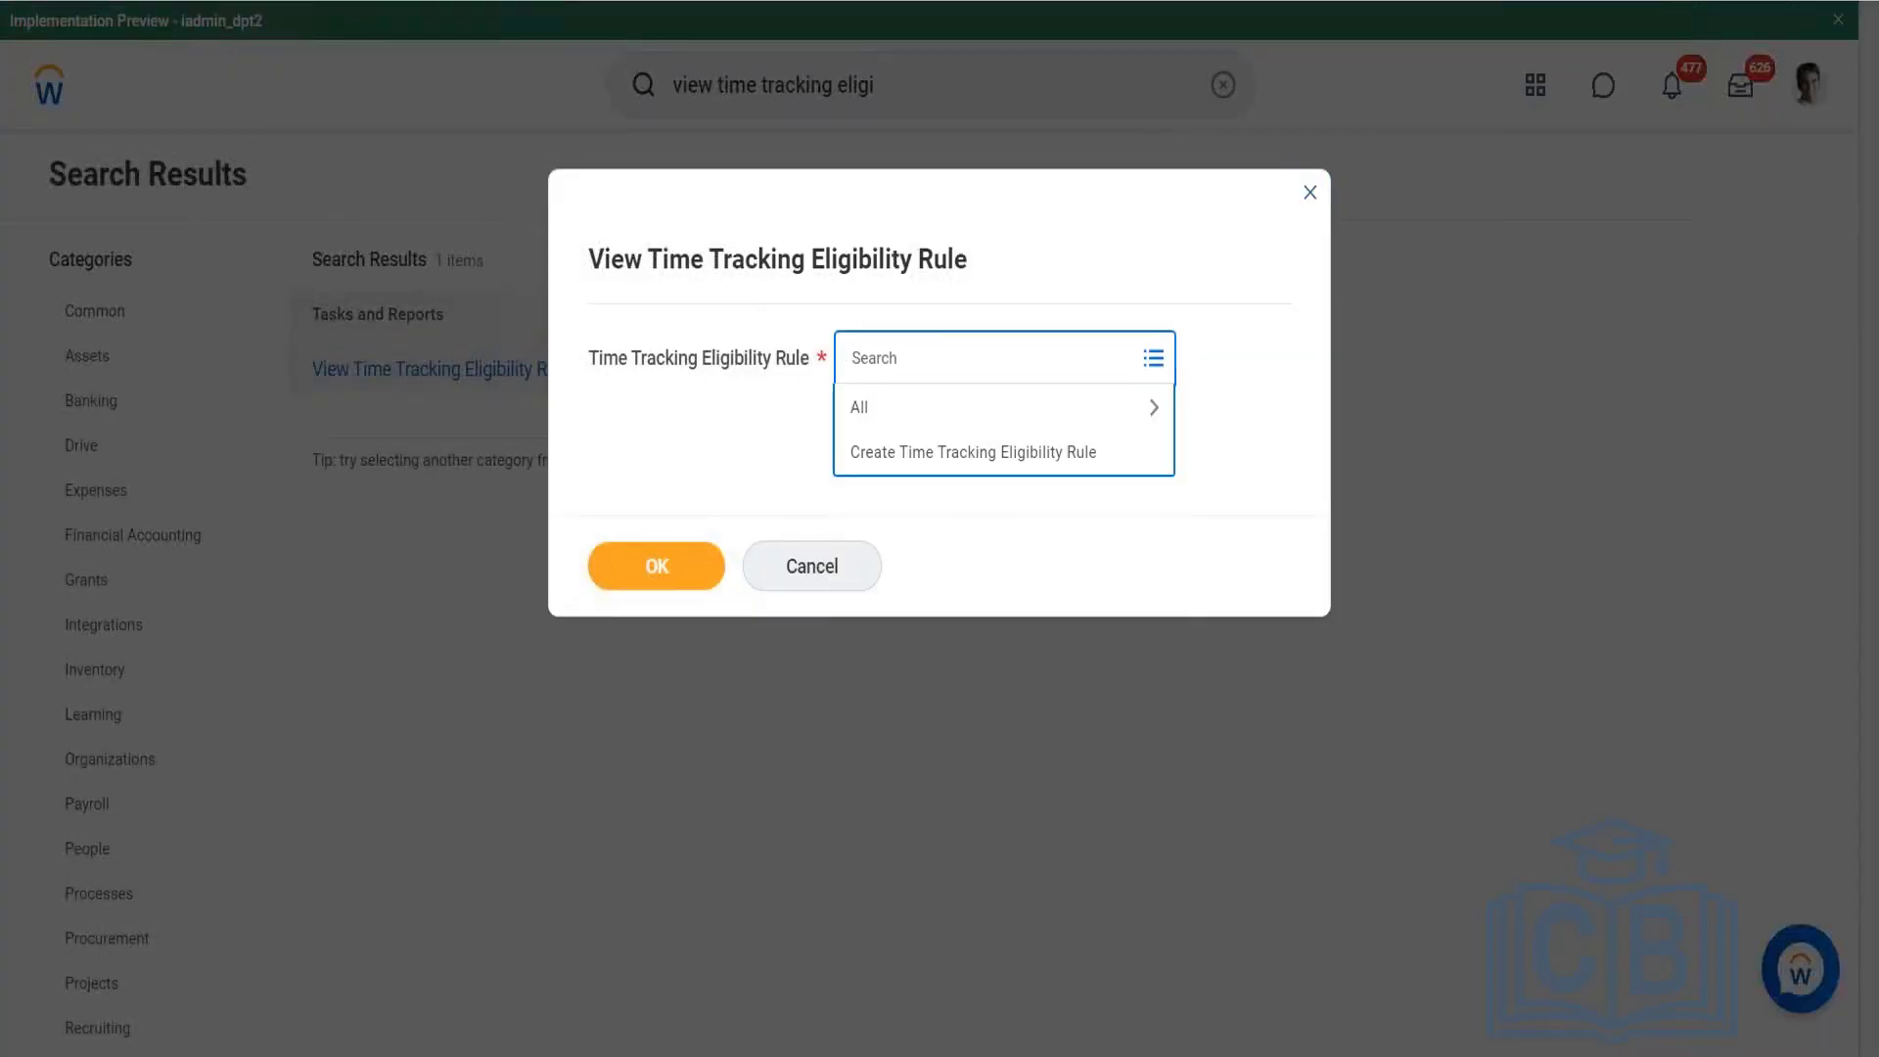
pyautogui.write('Period sch')
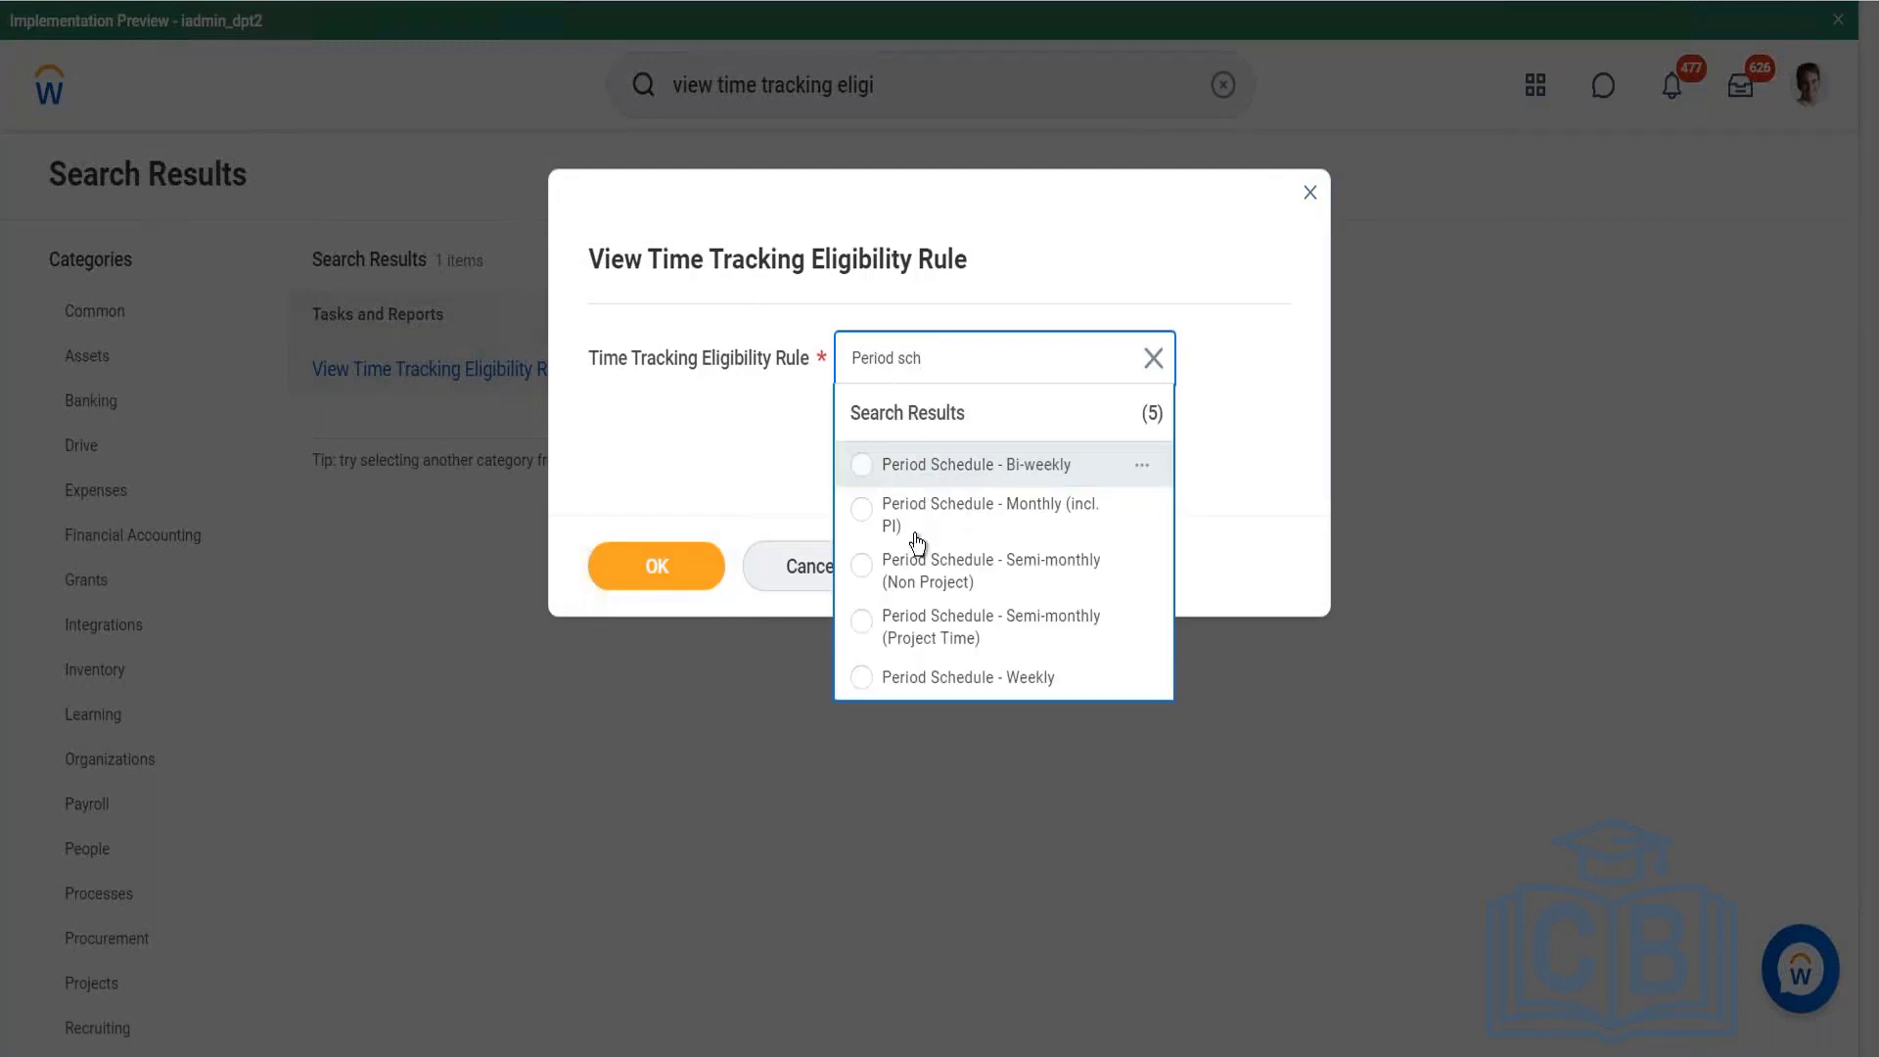
pyautogui.click(920, 519)
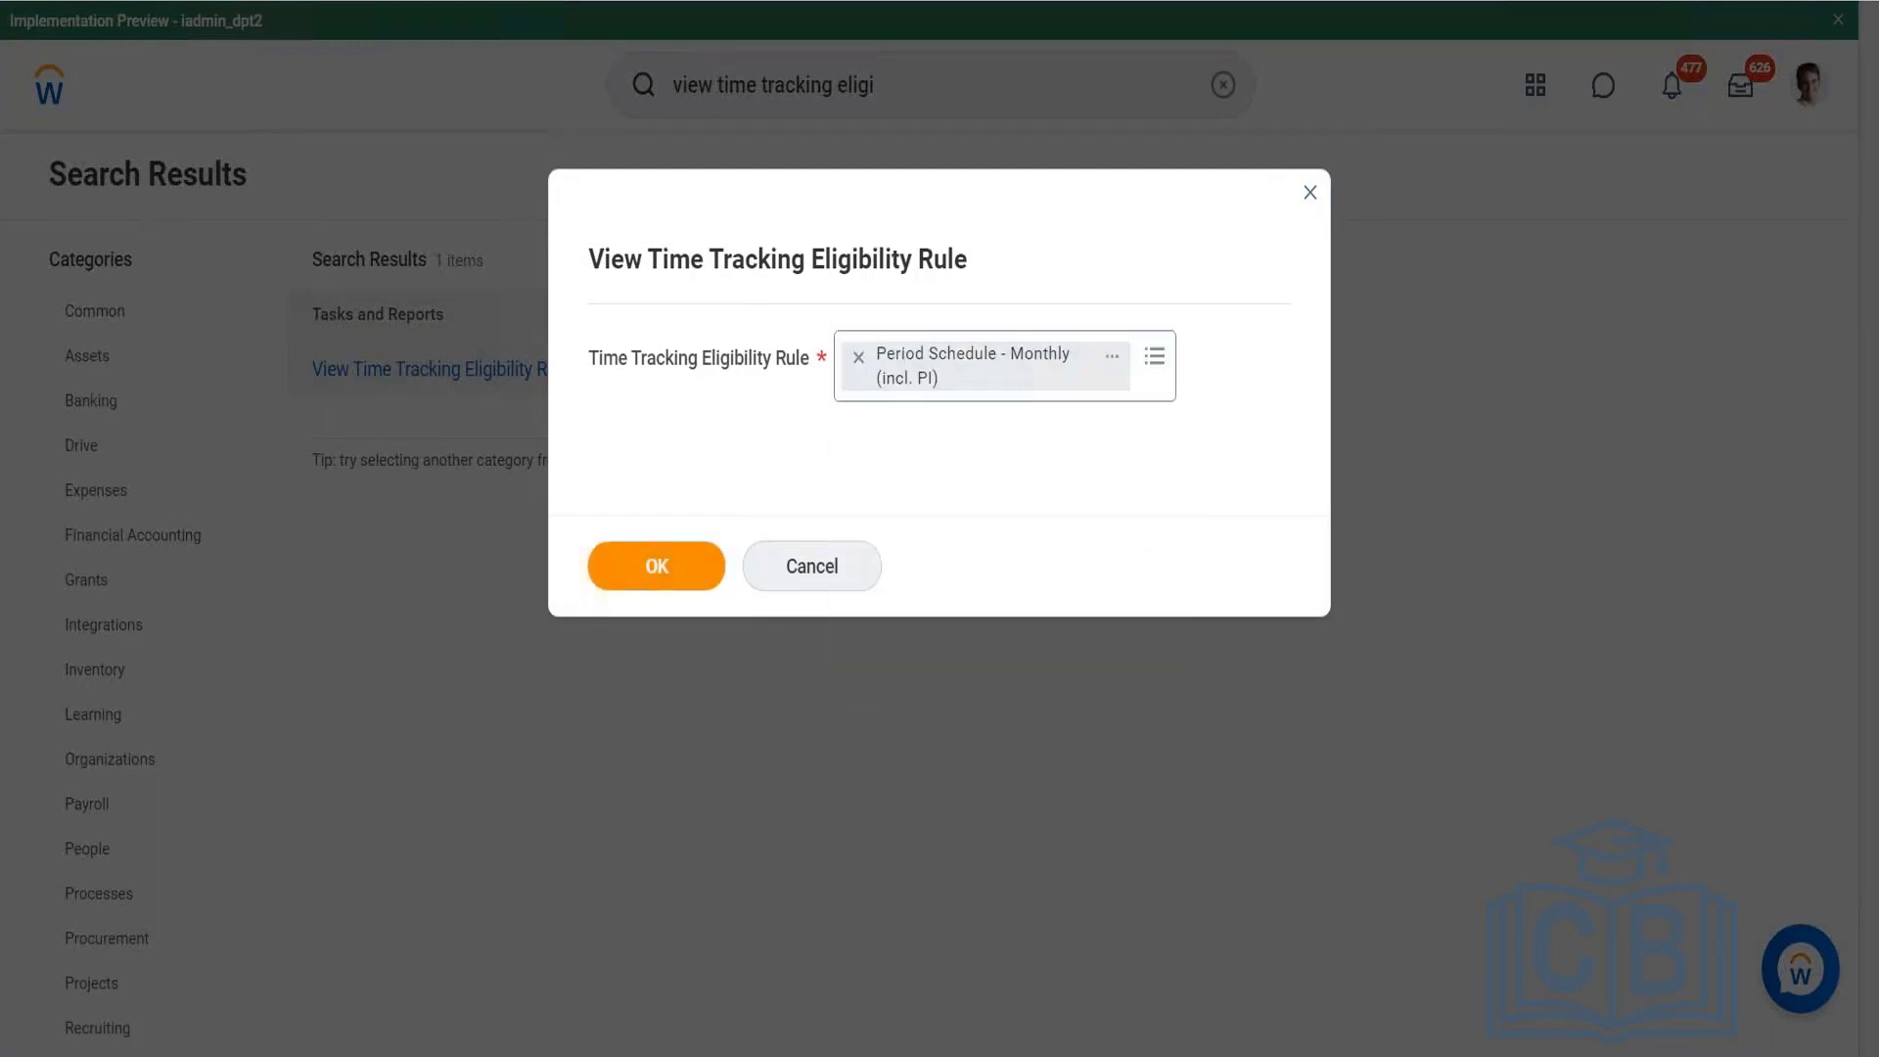
pyautogui.click(703, 571)
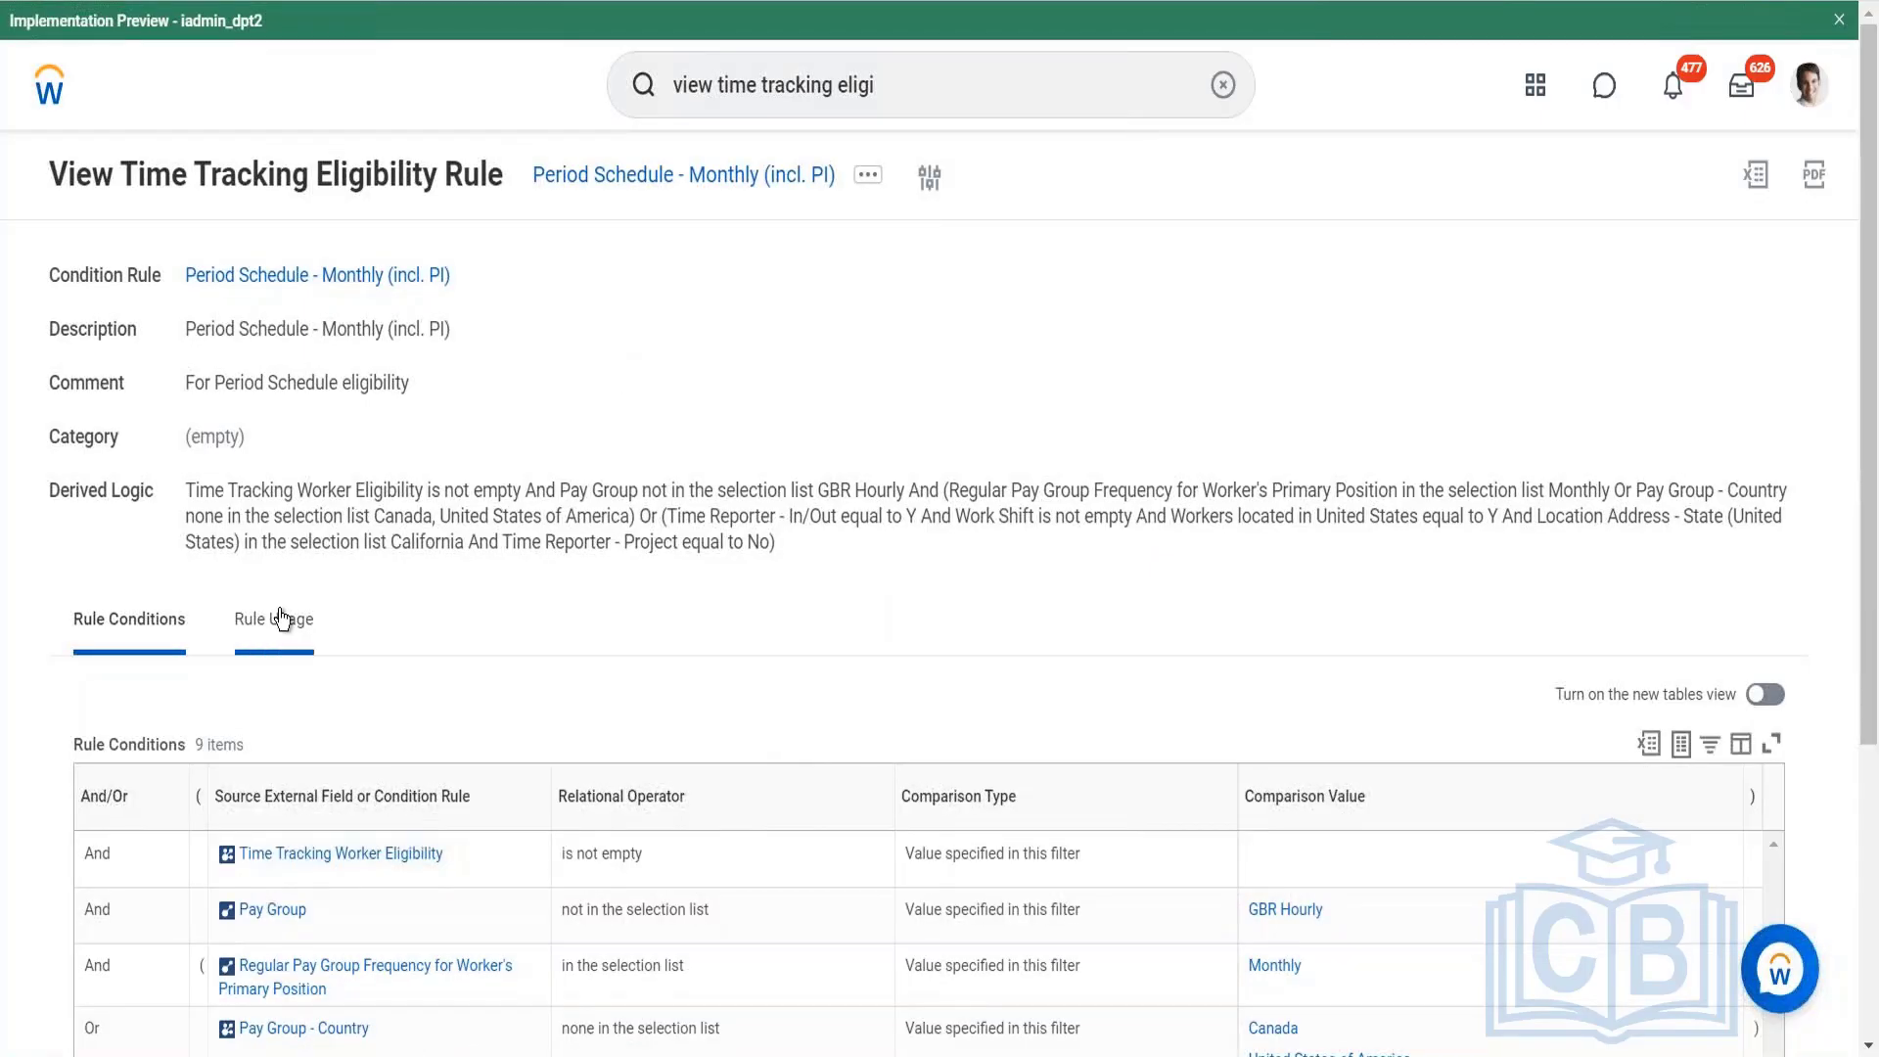
# Check the rule usage and rule conditions of the monthly period schedule eligibility rule.
pyautogui.click(282, 618)
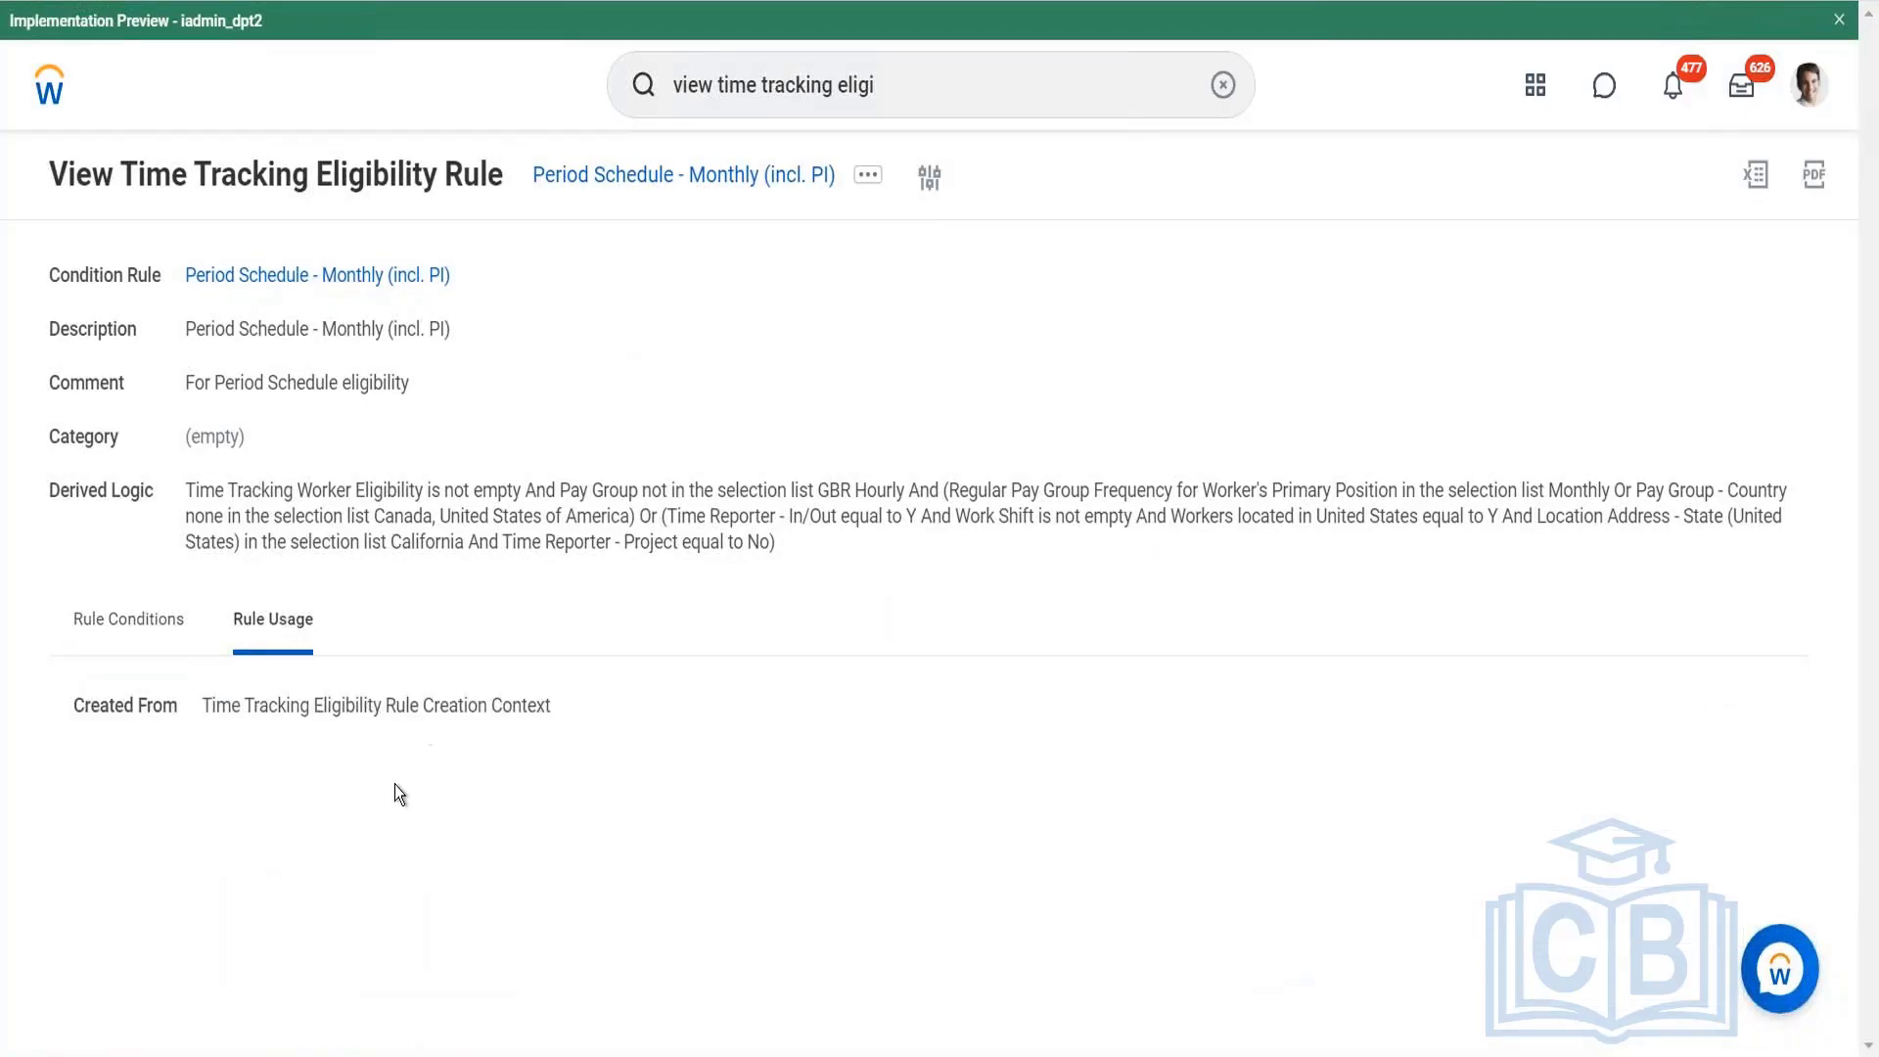
pyautogui.click(128, 619)
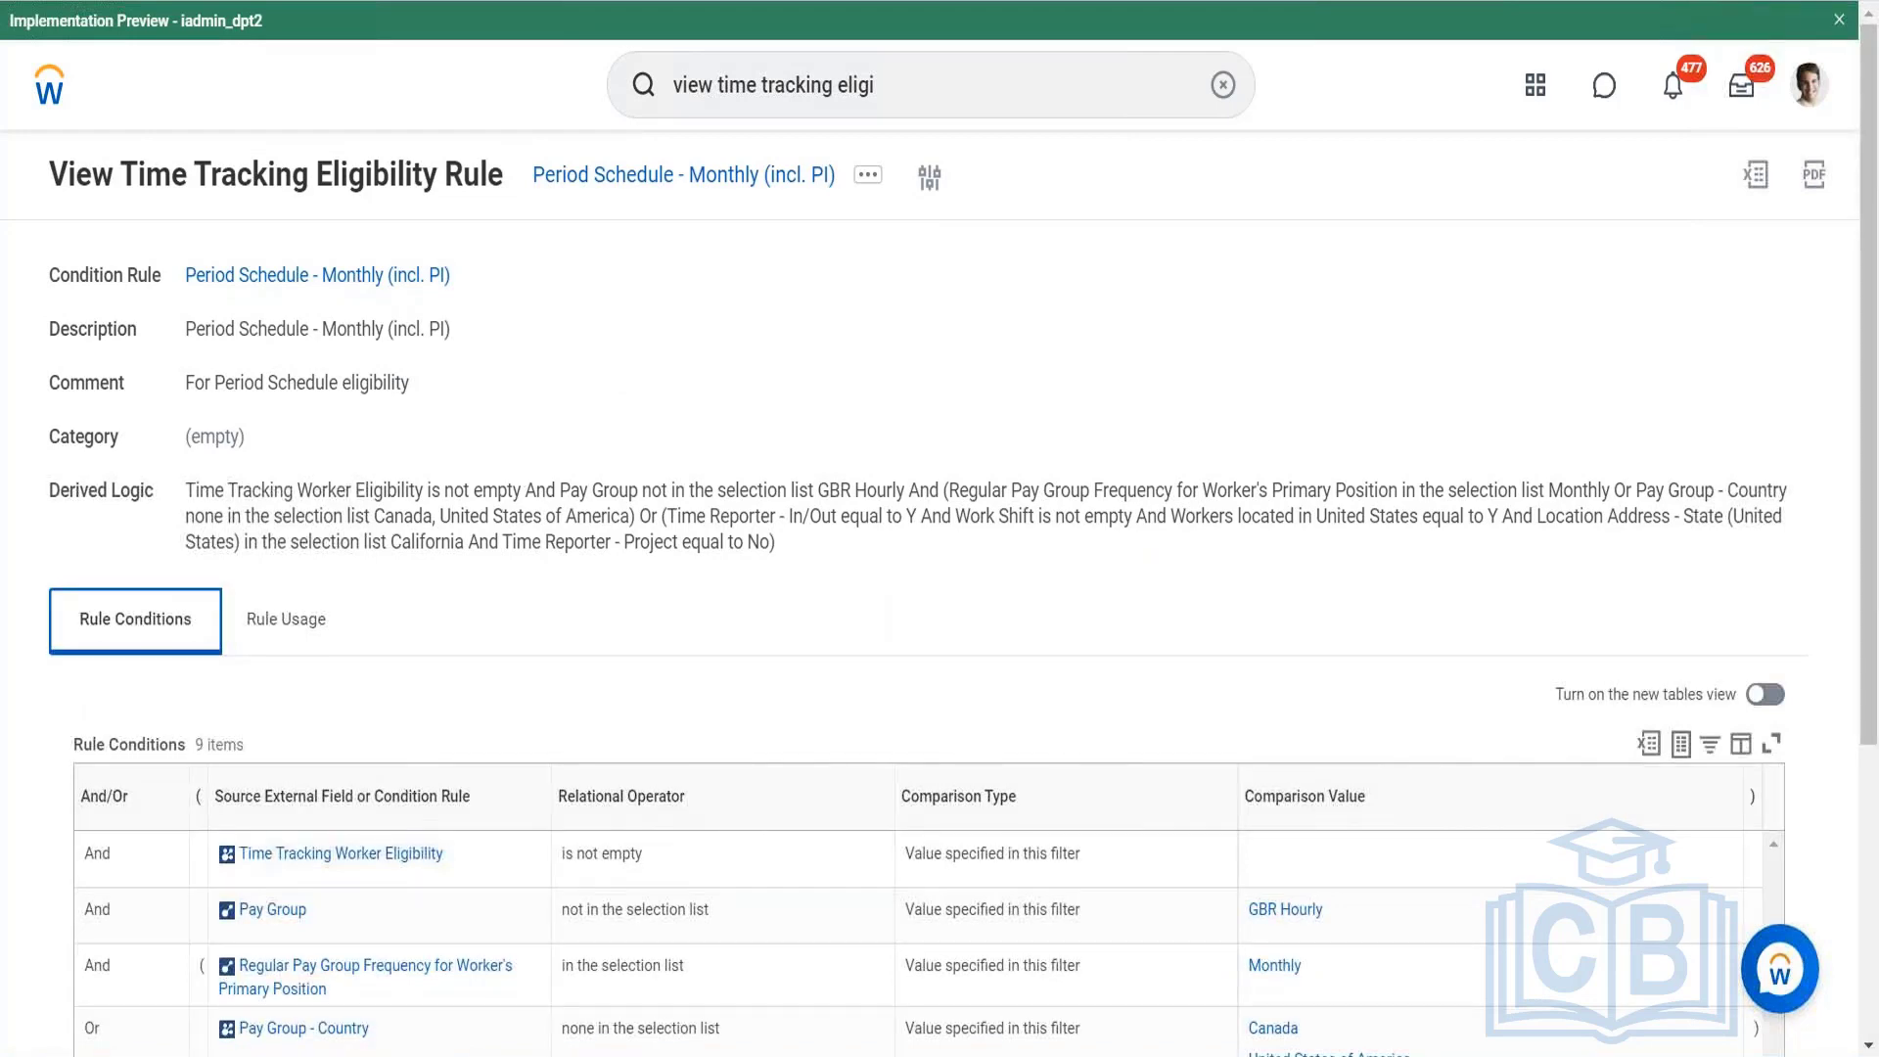
pyautogui.scroll(-2, 515, 465)
pyautogui.scroll(-3, 293, 490)
# Reopen the eligibility rule selection, search for "period sch" and view the Period Schedule - Bi-weekly rule.
pyautogui.click(285, 193)
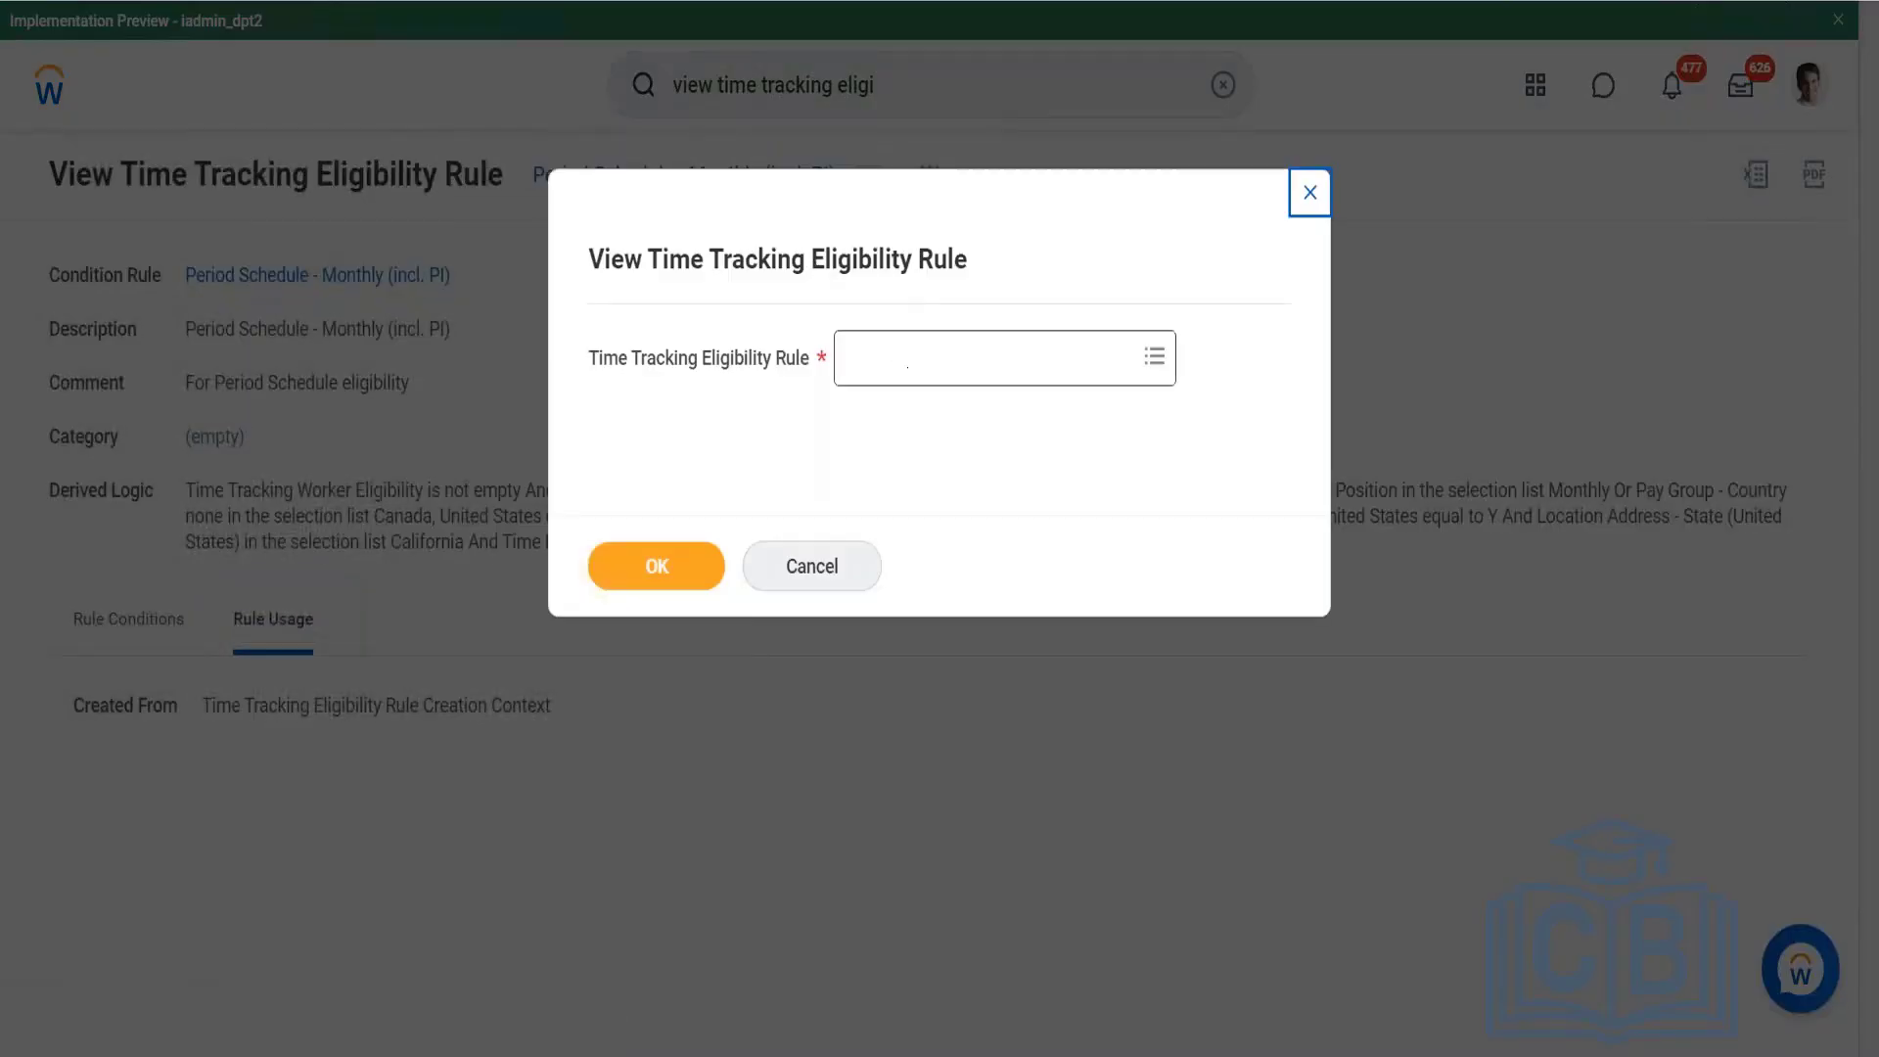
pyautogui.click(907, 358)
pyautogui.write('period')
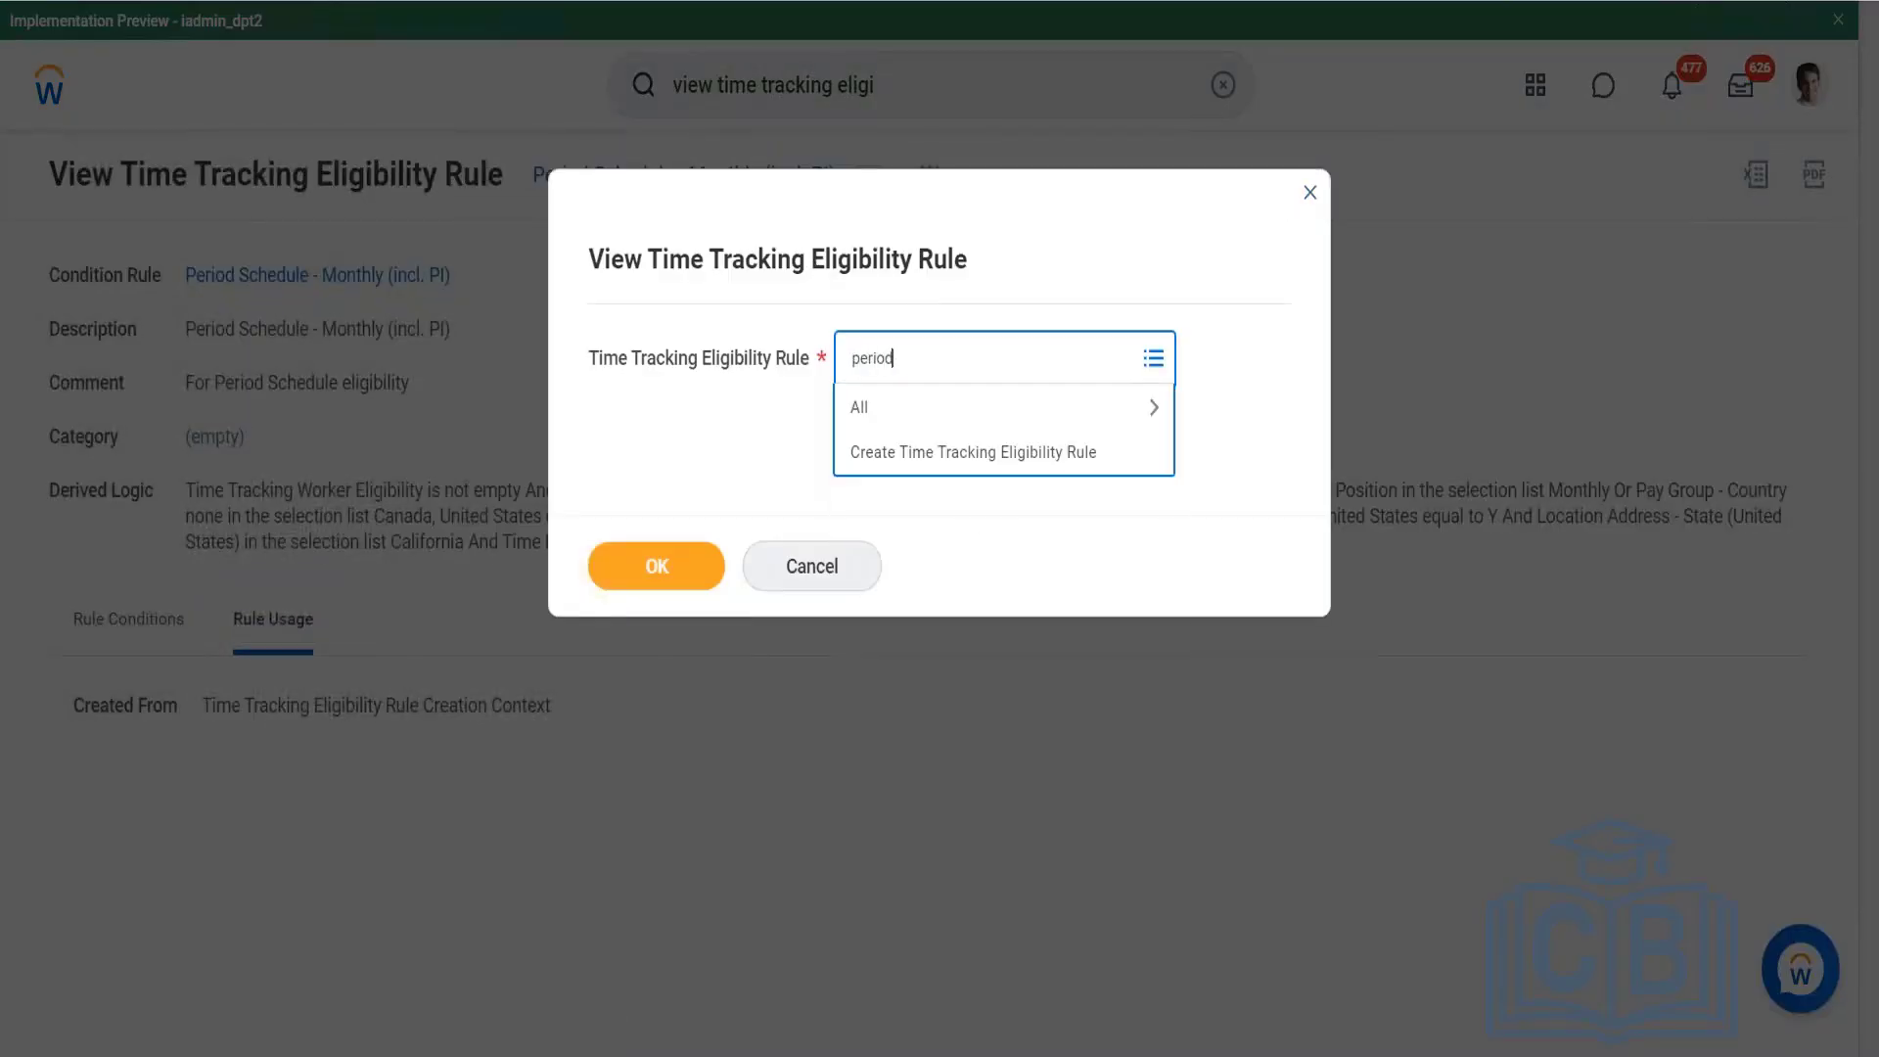
pyautogui.write(' sch')
pyautogui.press('Return')
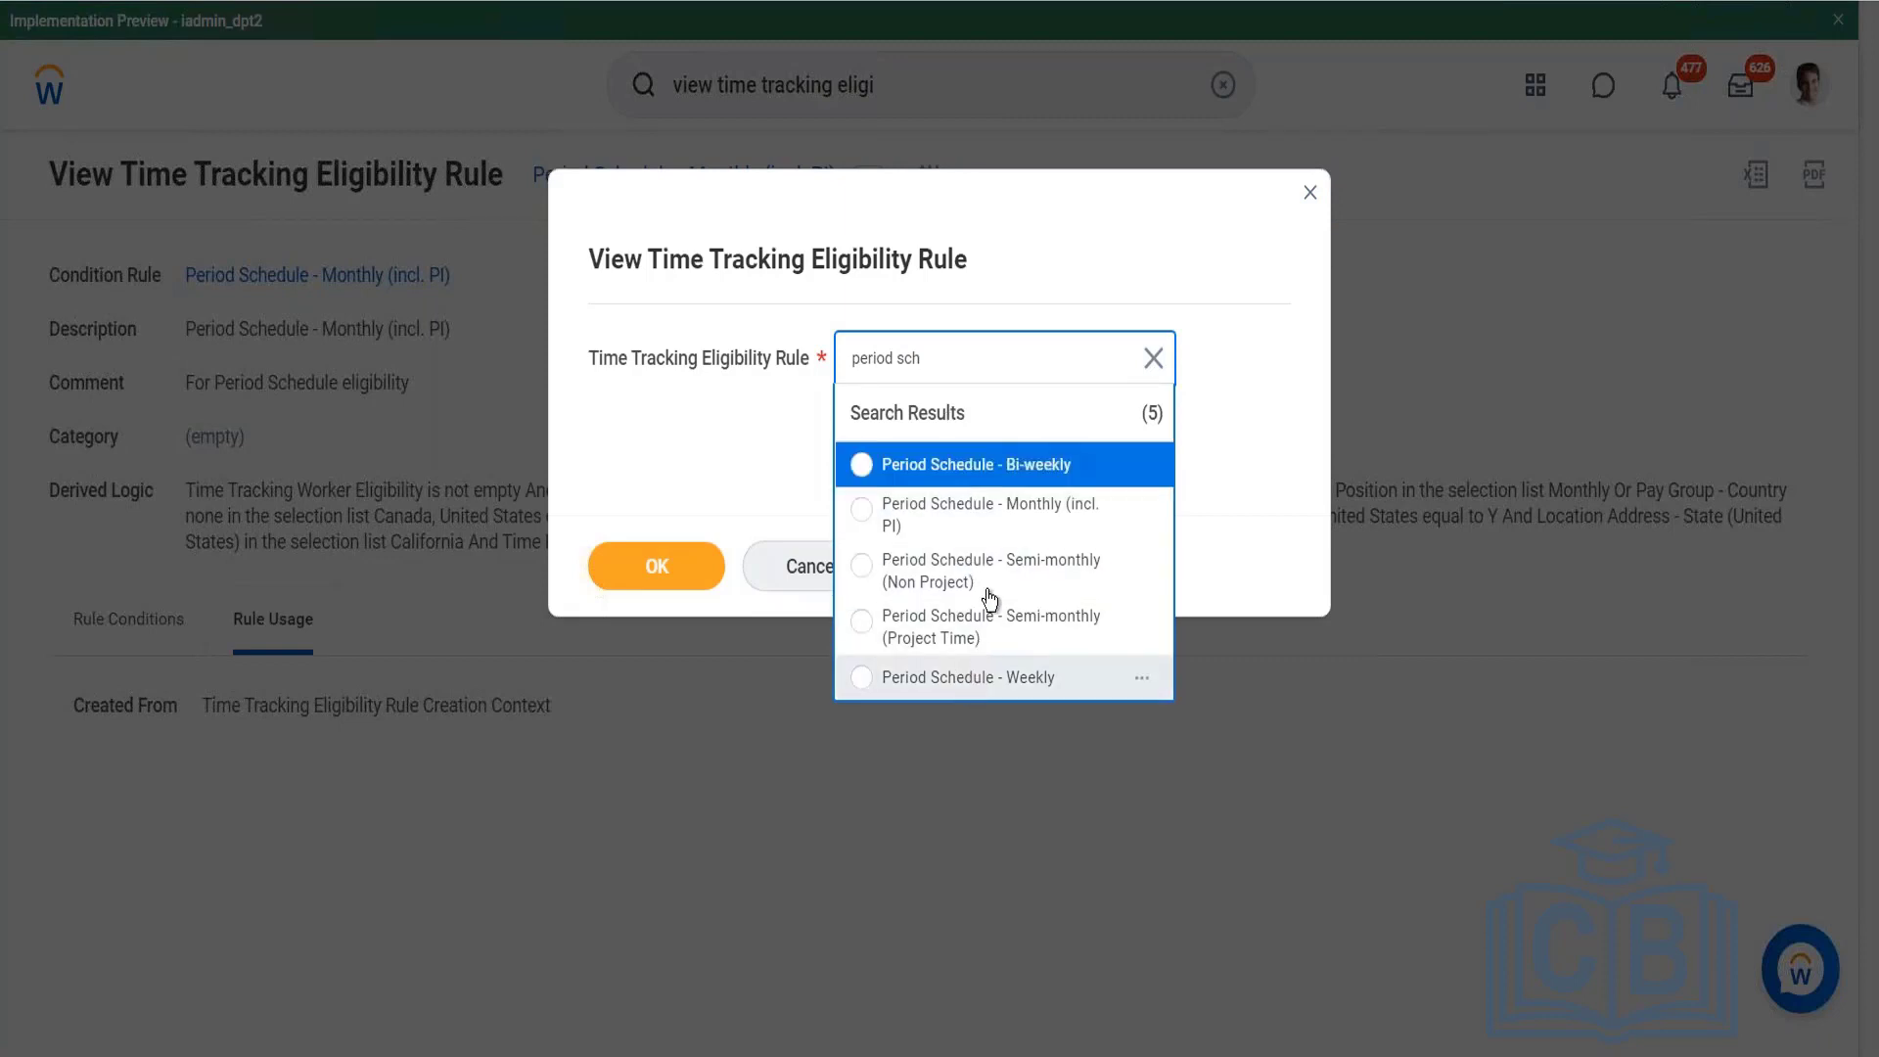
pyautogui.click(1013, 470)
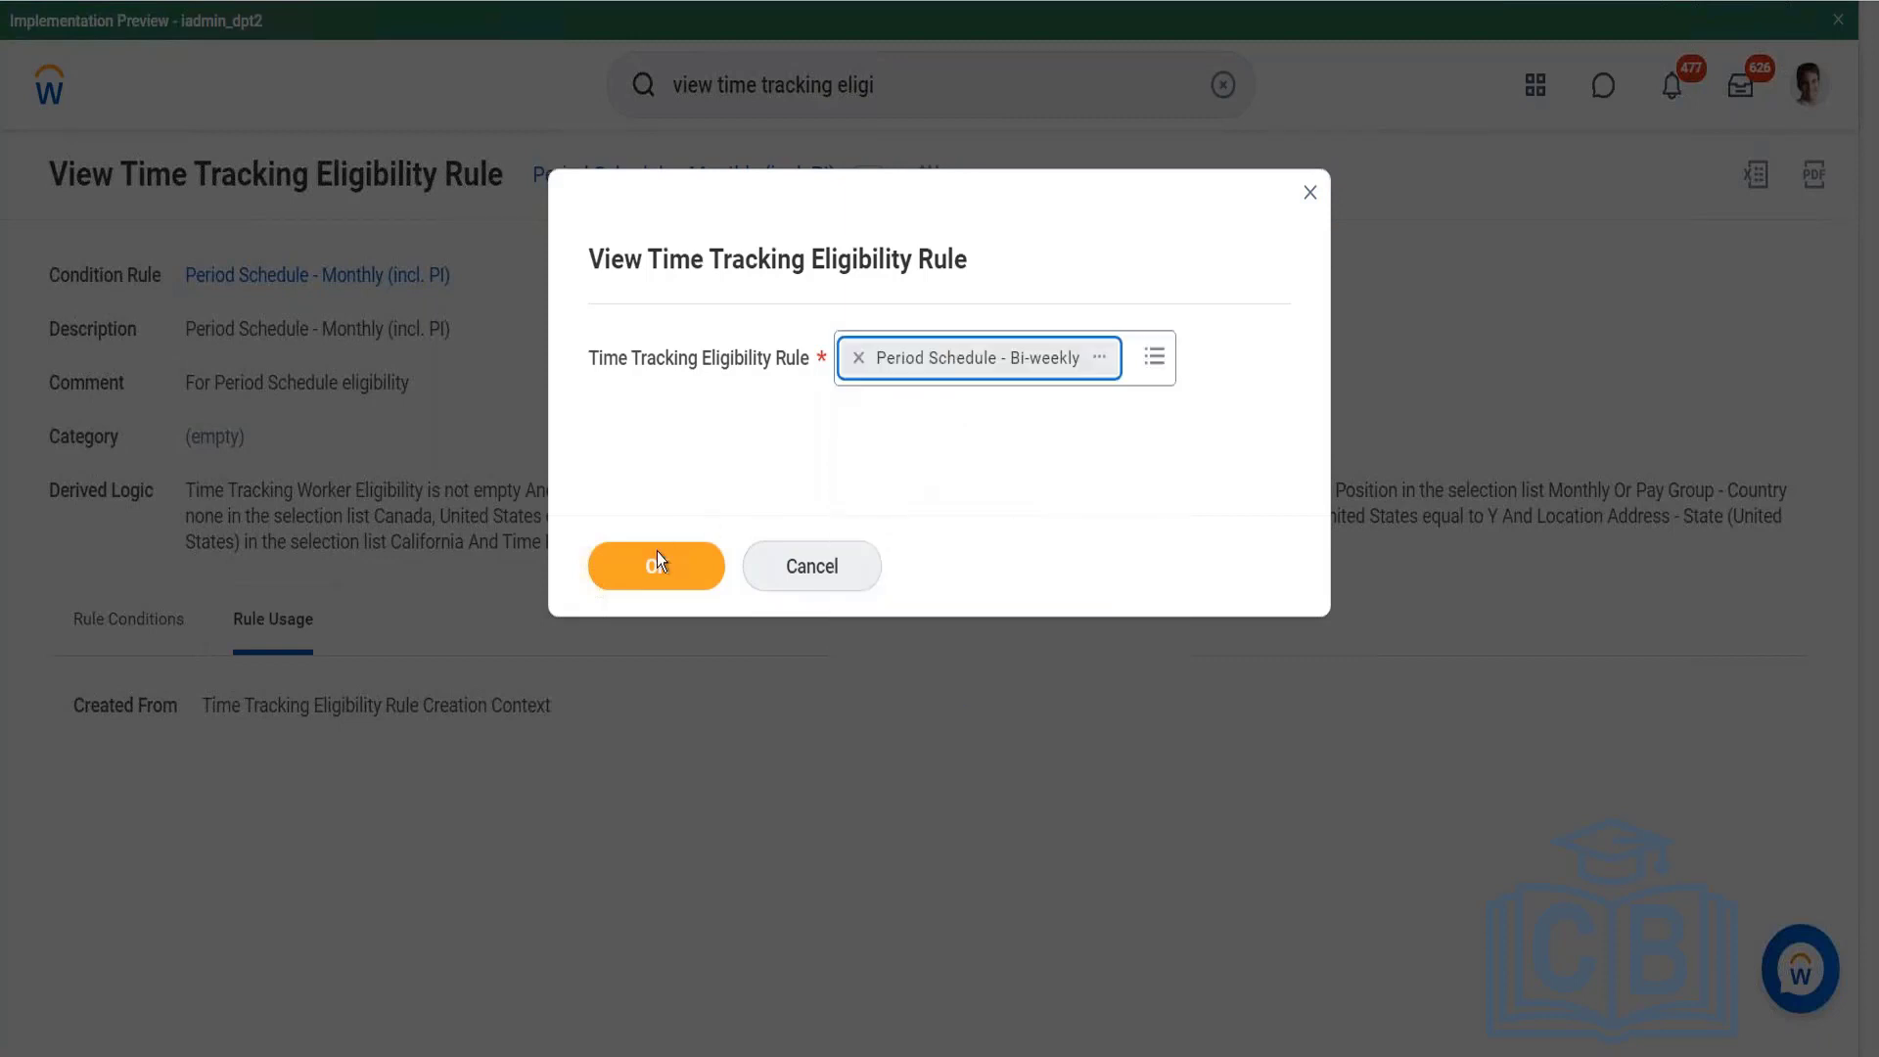
pyautogui.click(657, 566)
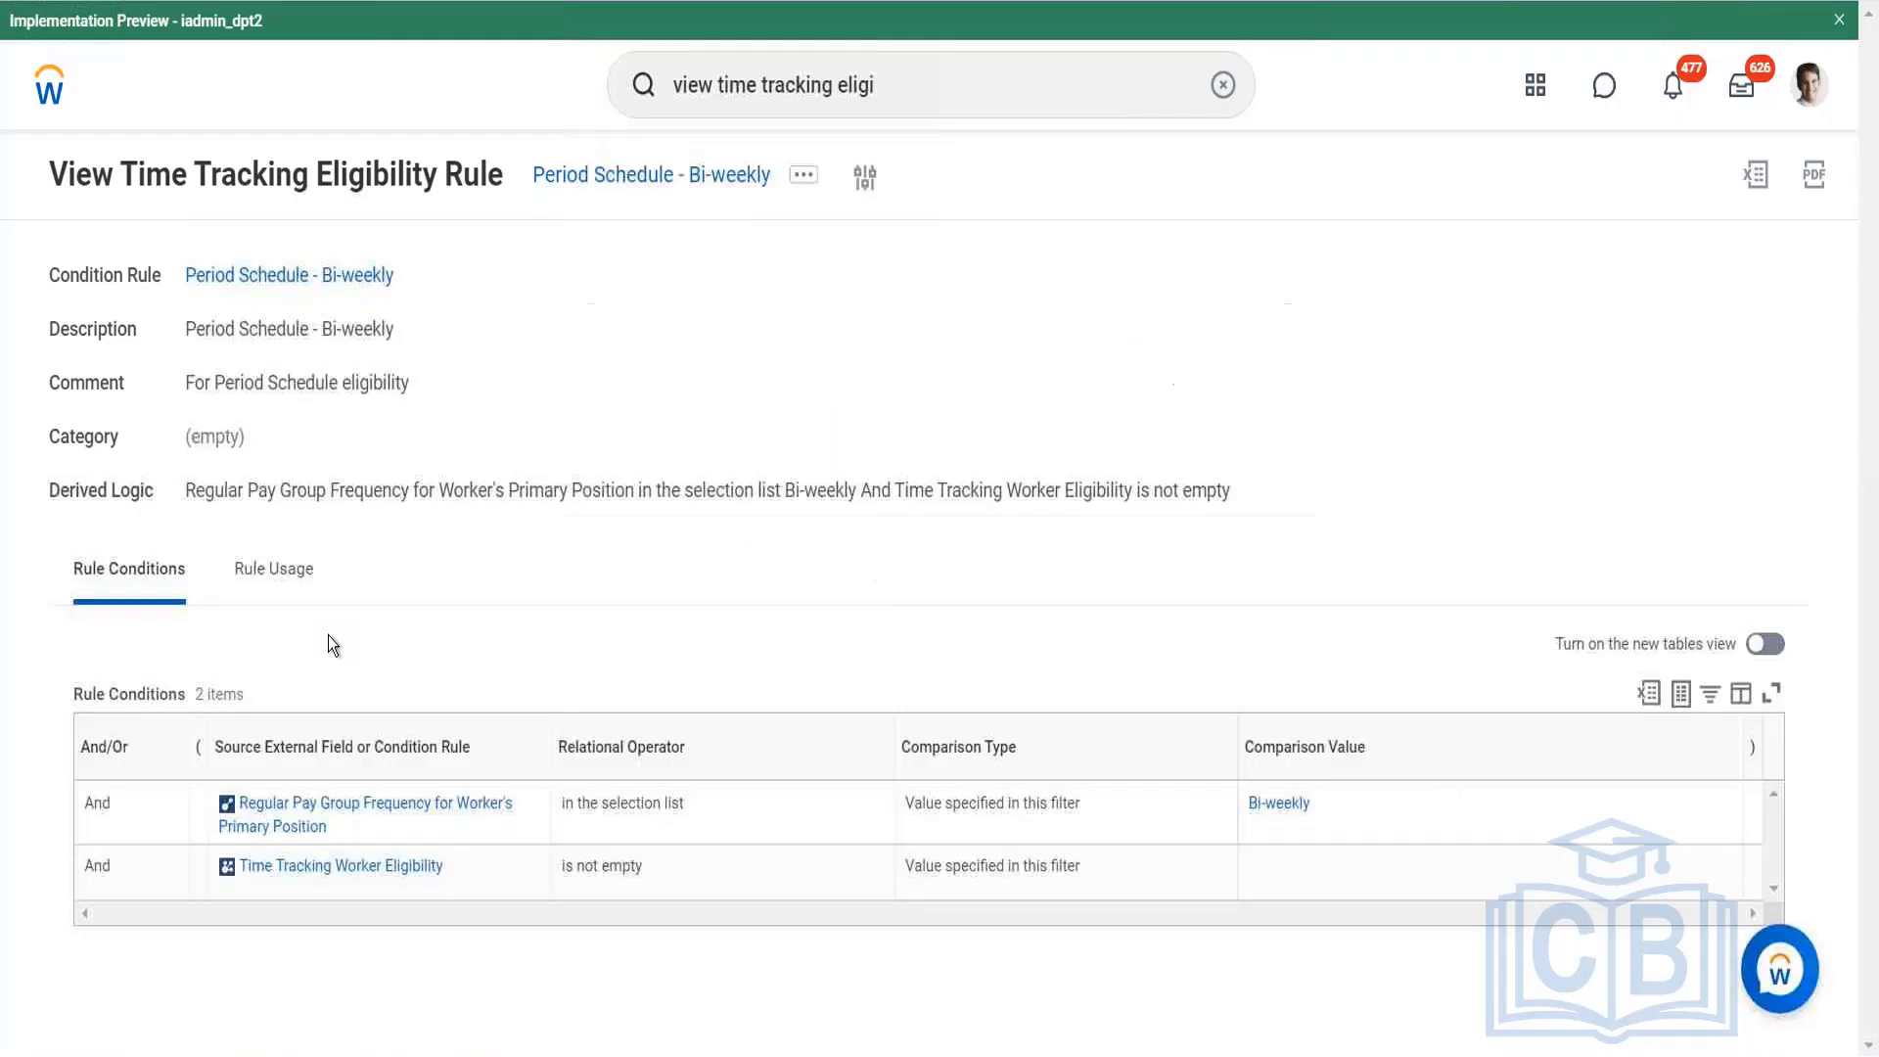
# Replace the previous search with "view period sch" and open the View Period Schedule report.
pyautogui.click(910, 89)
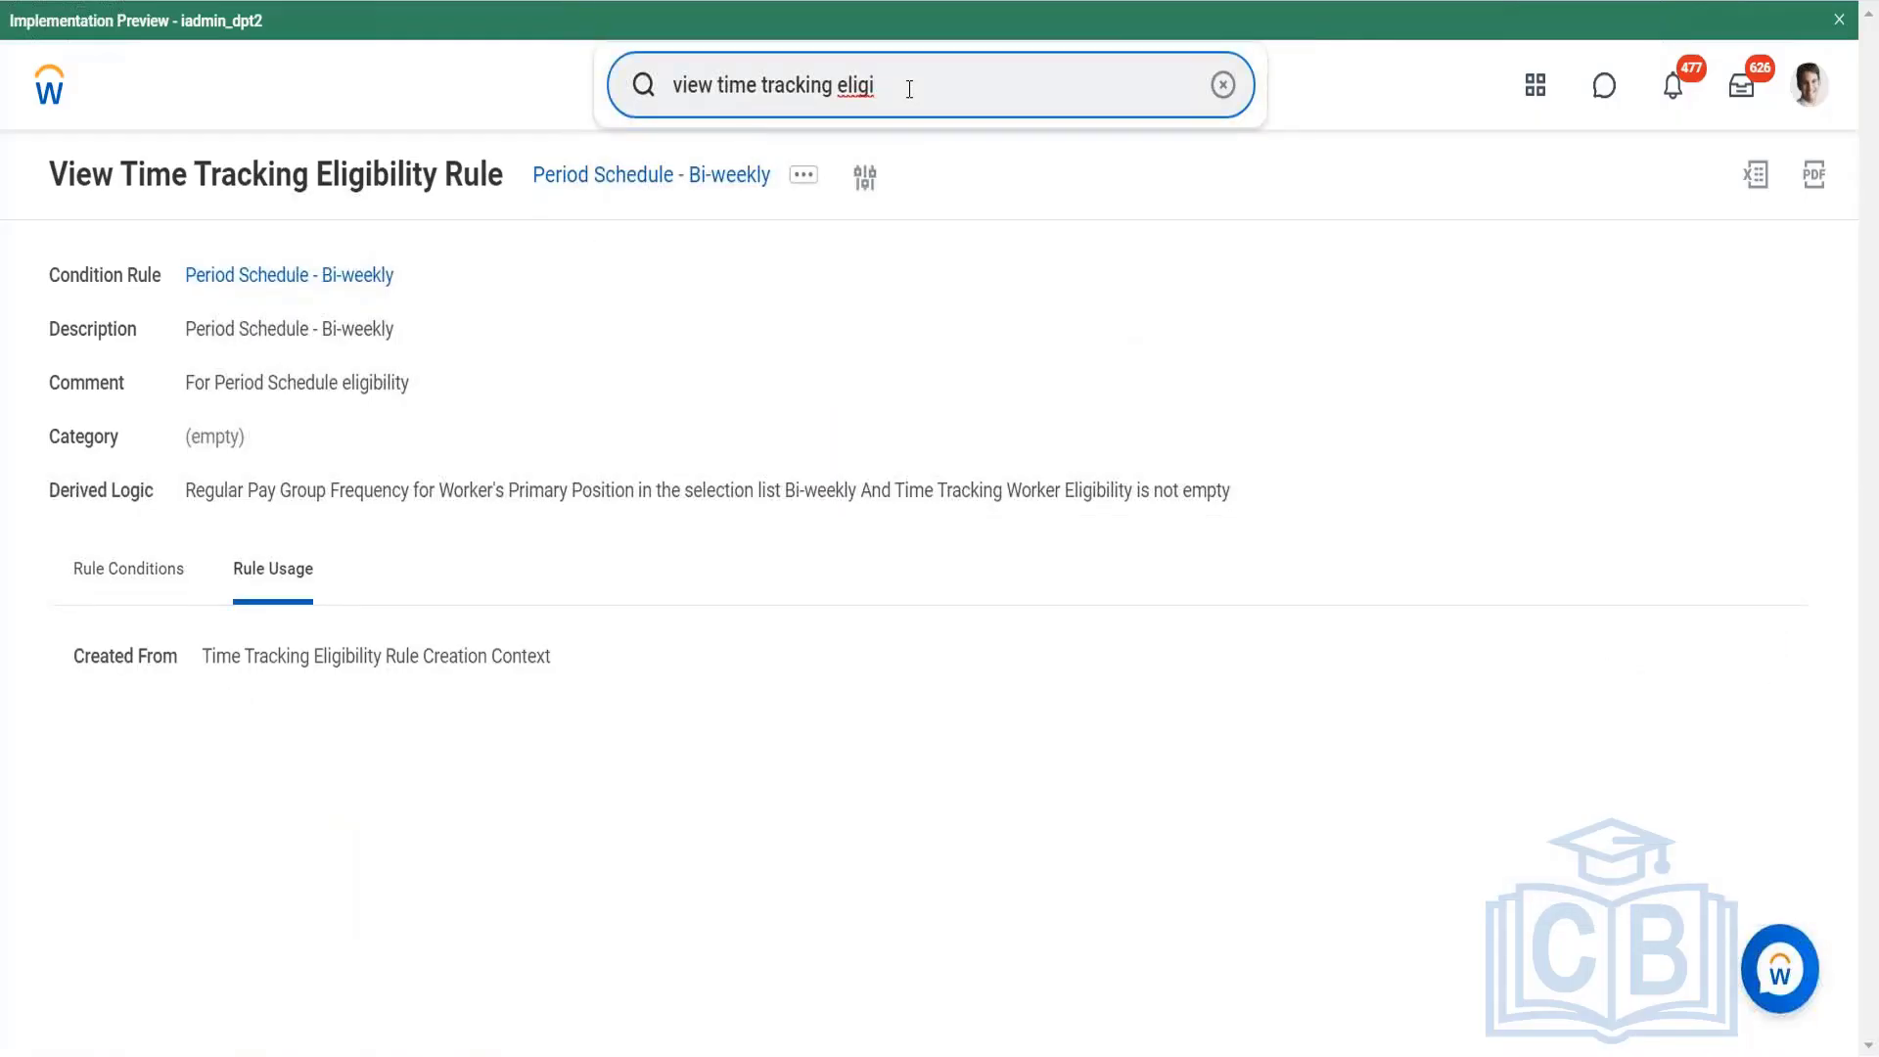
pyautogui.press('BackSpace')
pyautogui.hotkey('ctrl', 'a')
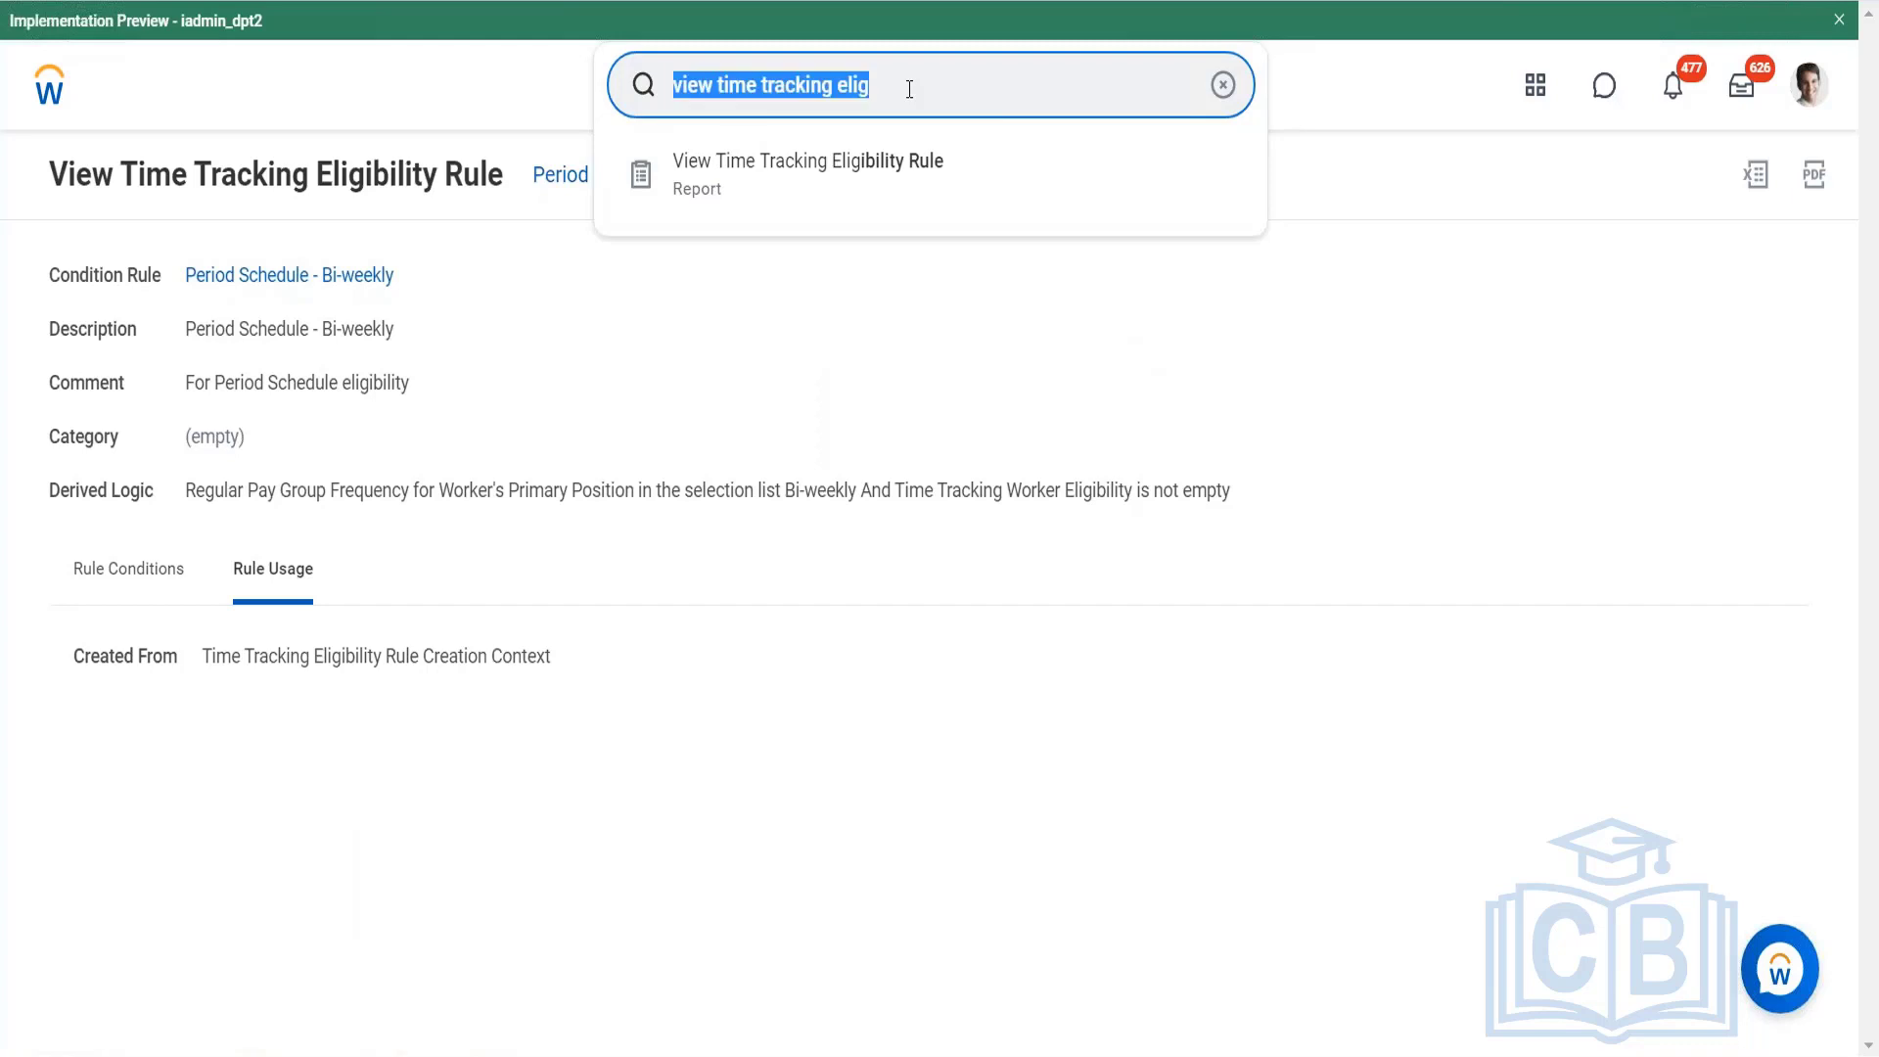
pyautogui.write('view period sch')
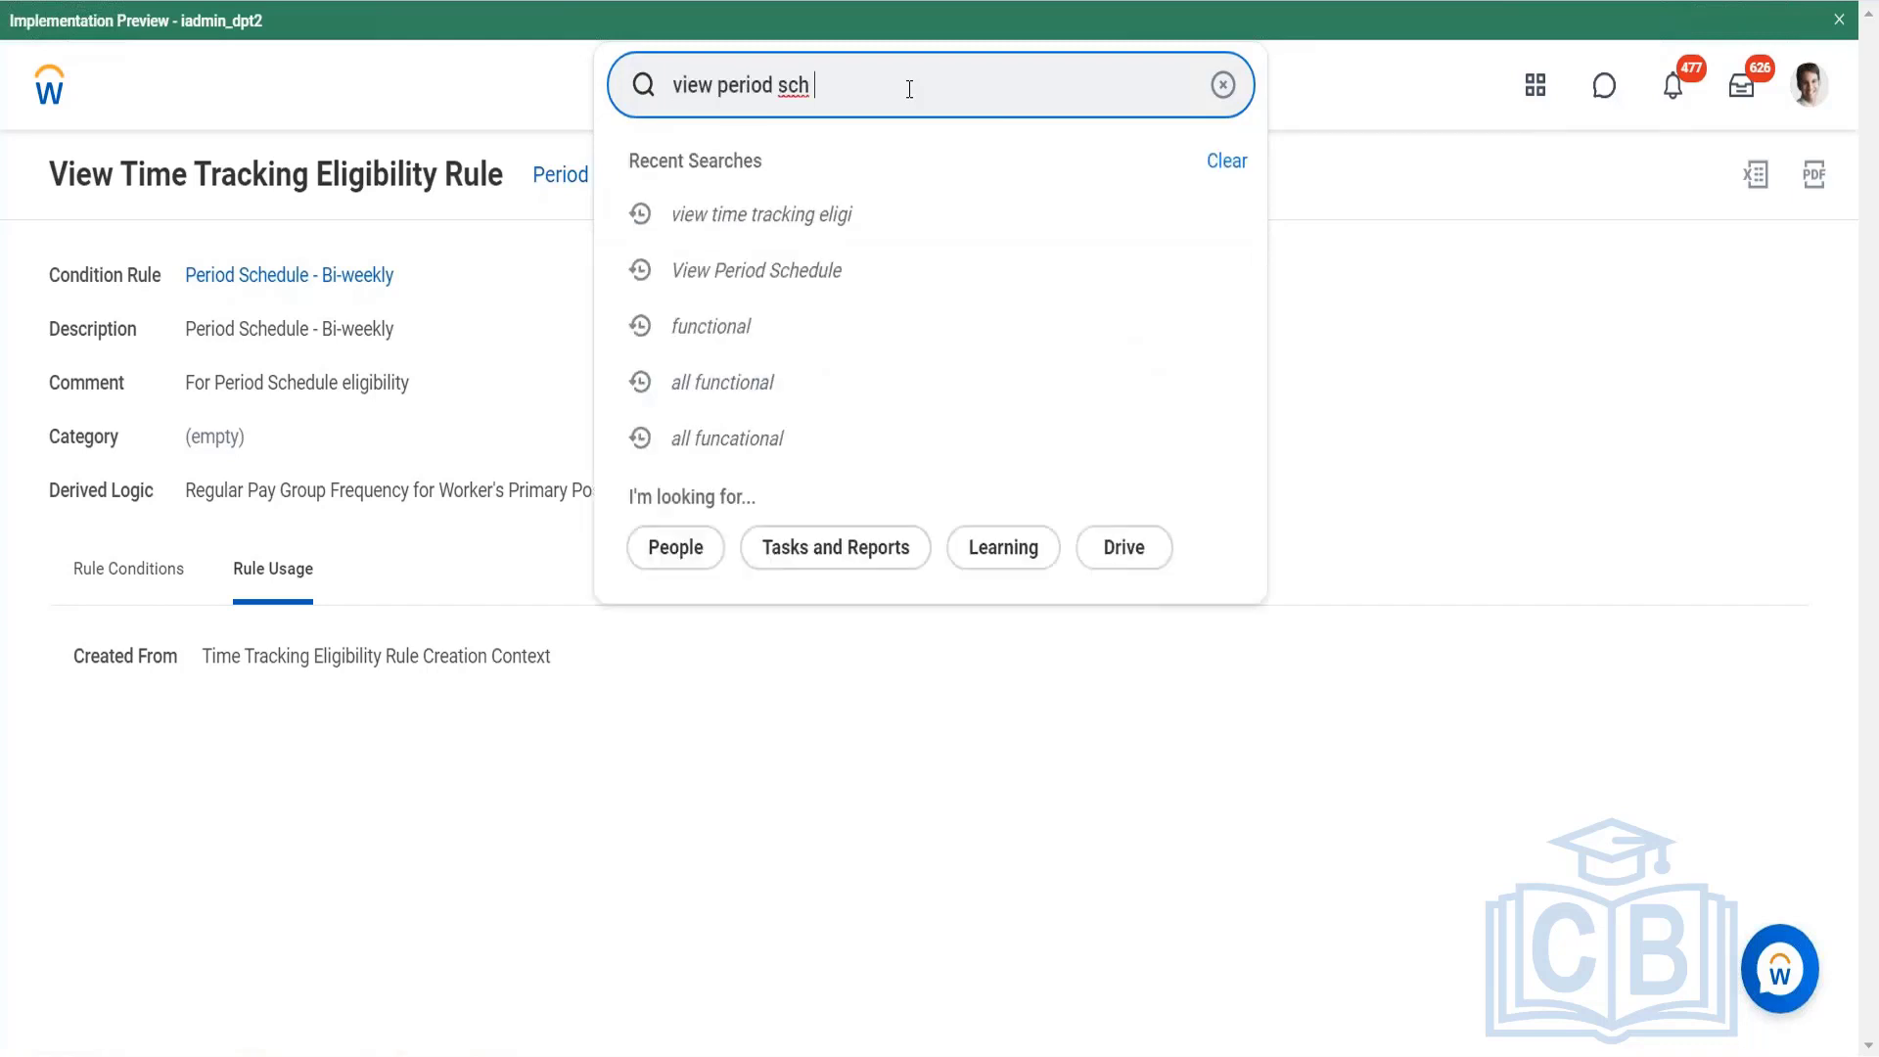
pyautogui.click(872, 237)
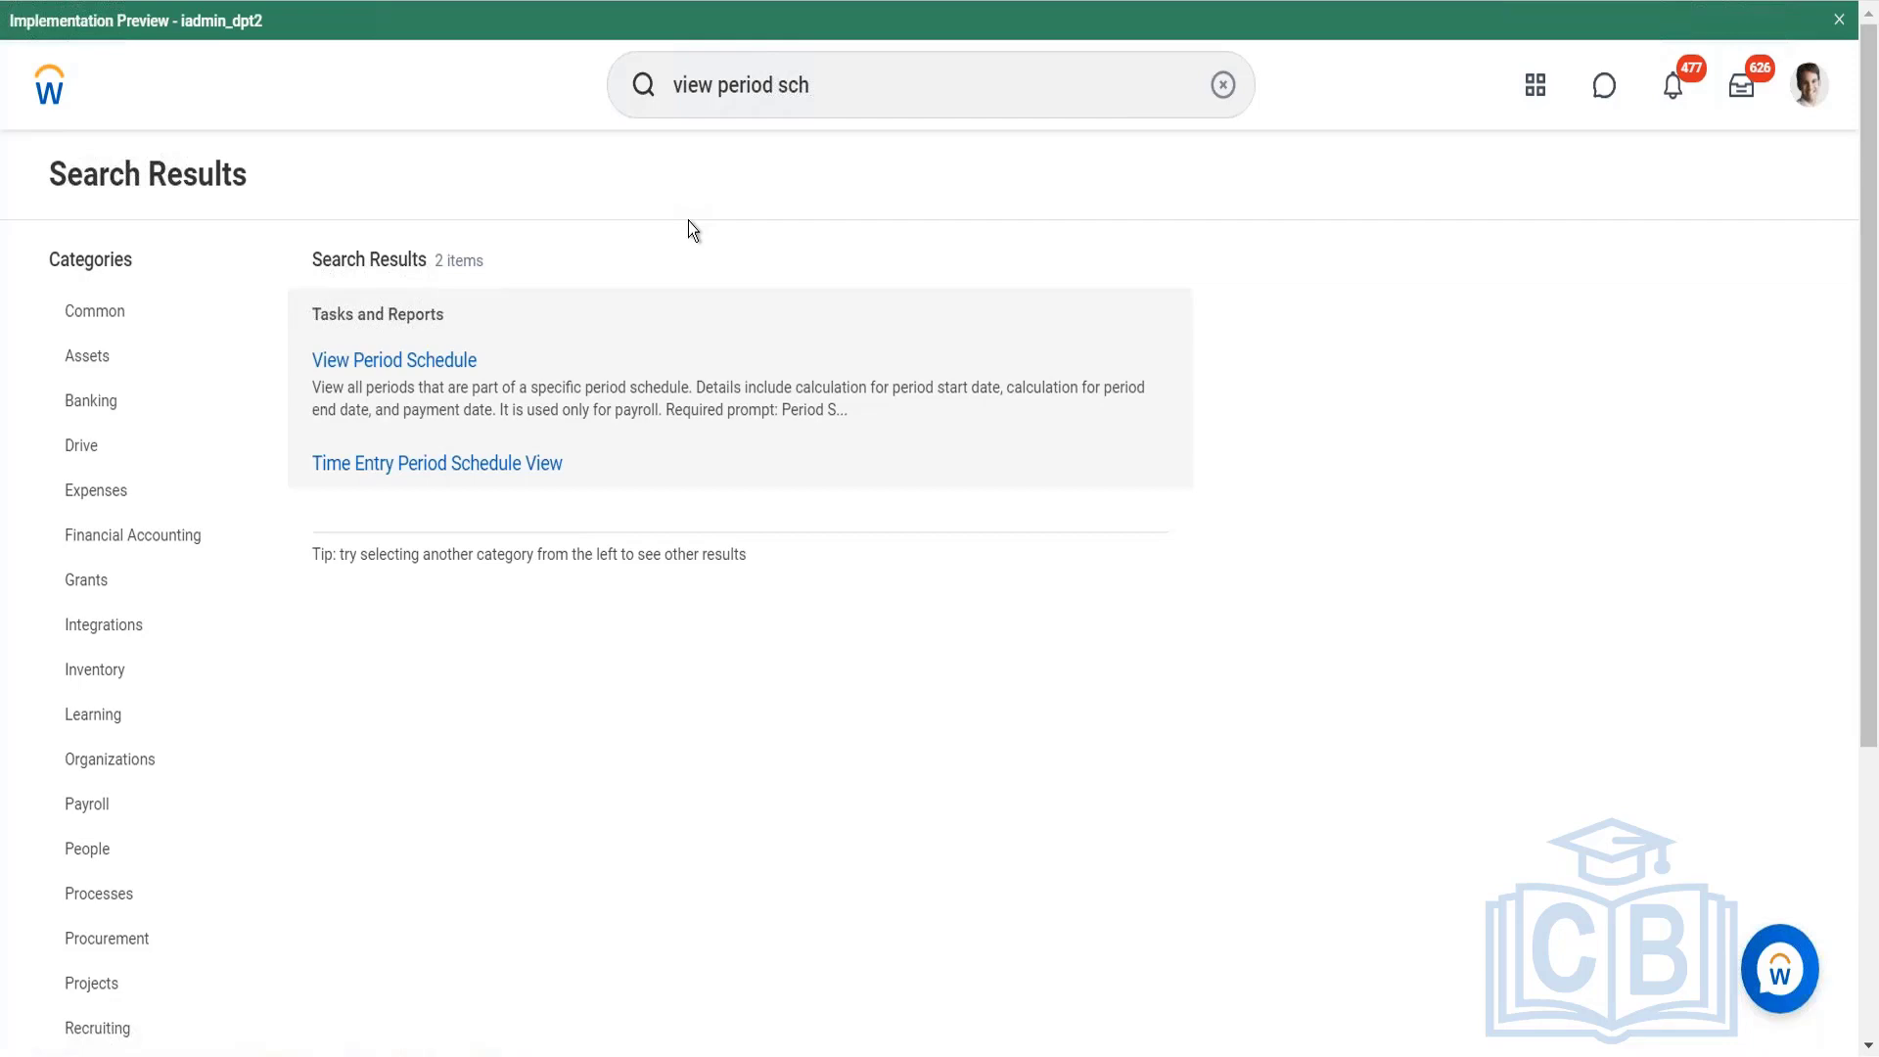
pyautogui.click(418, 360)
# Find the Semi-monthly (Time Lag) period schedule by searching for "Time" and view its Time Tracking details.
pyautogui.click(776, 348)
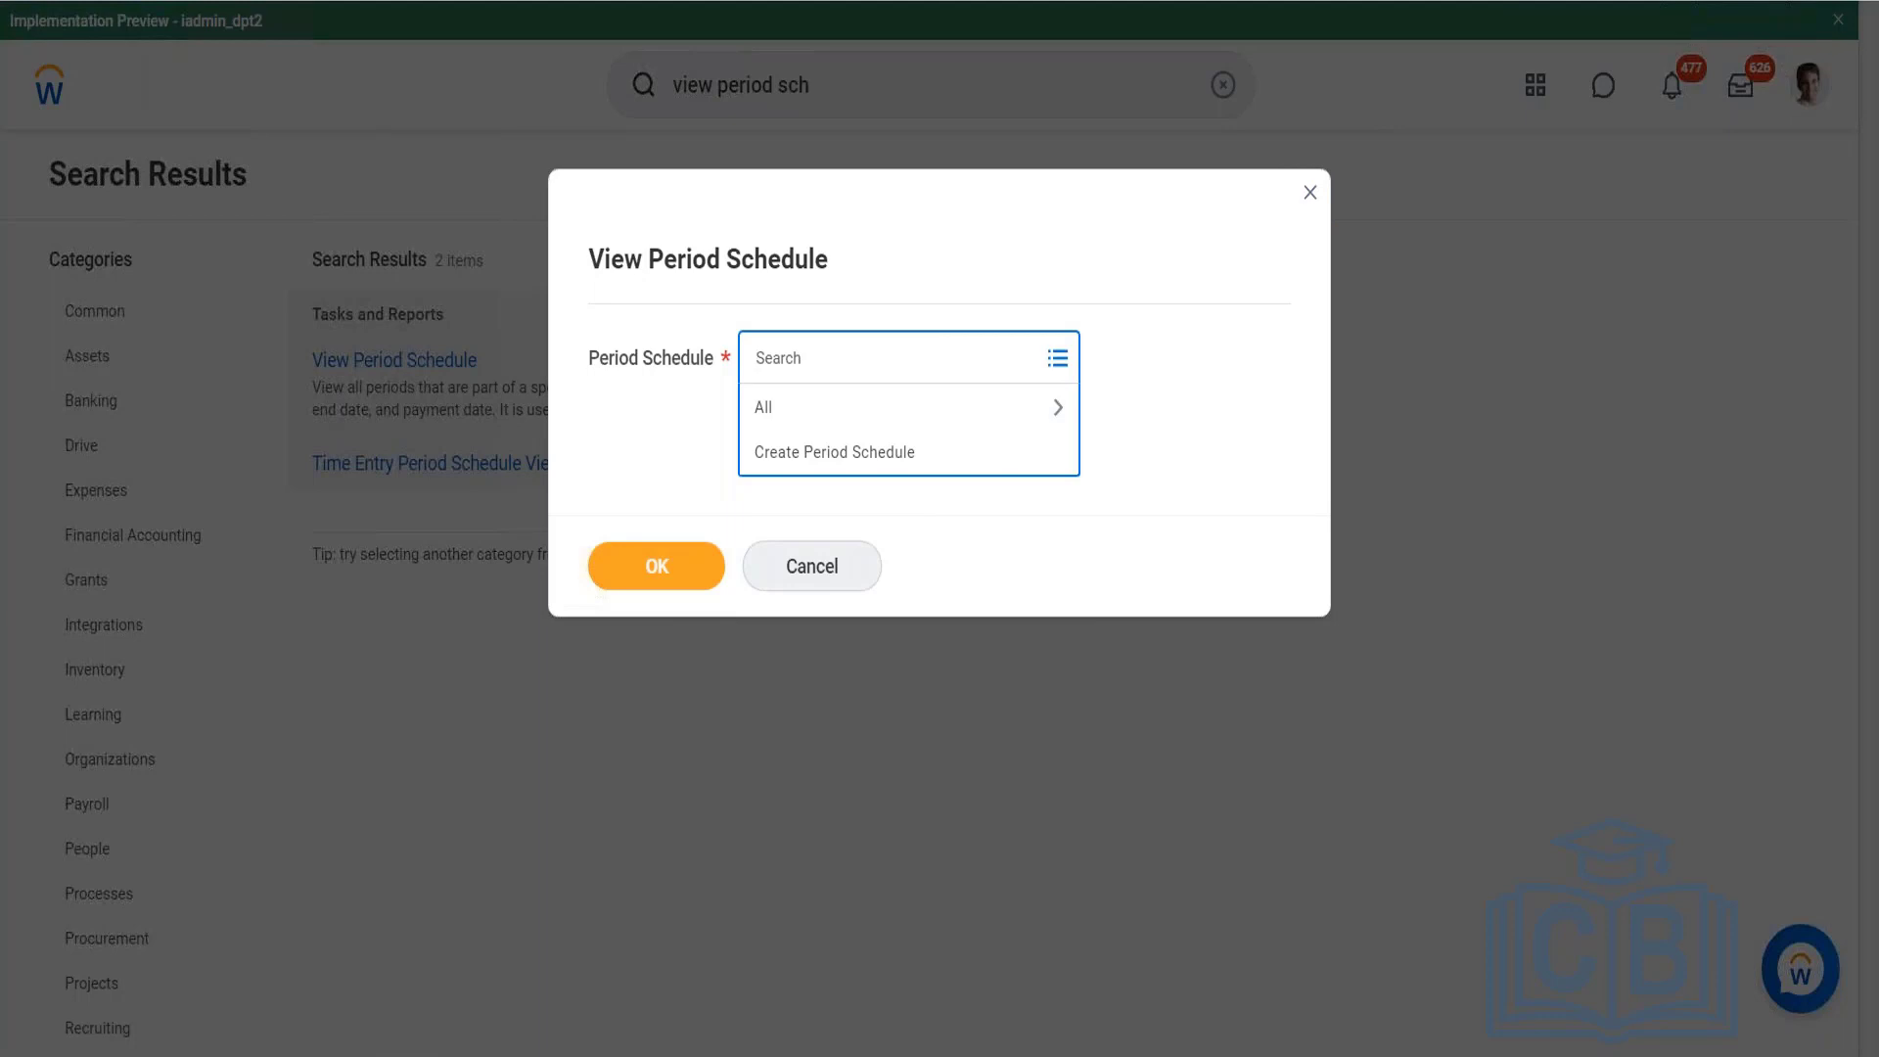
pyautogui.write('Time')
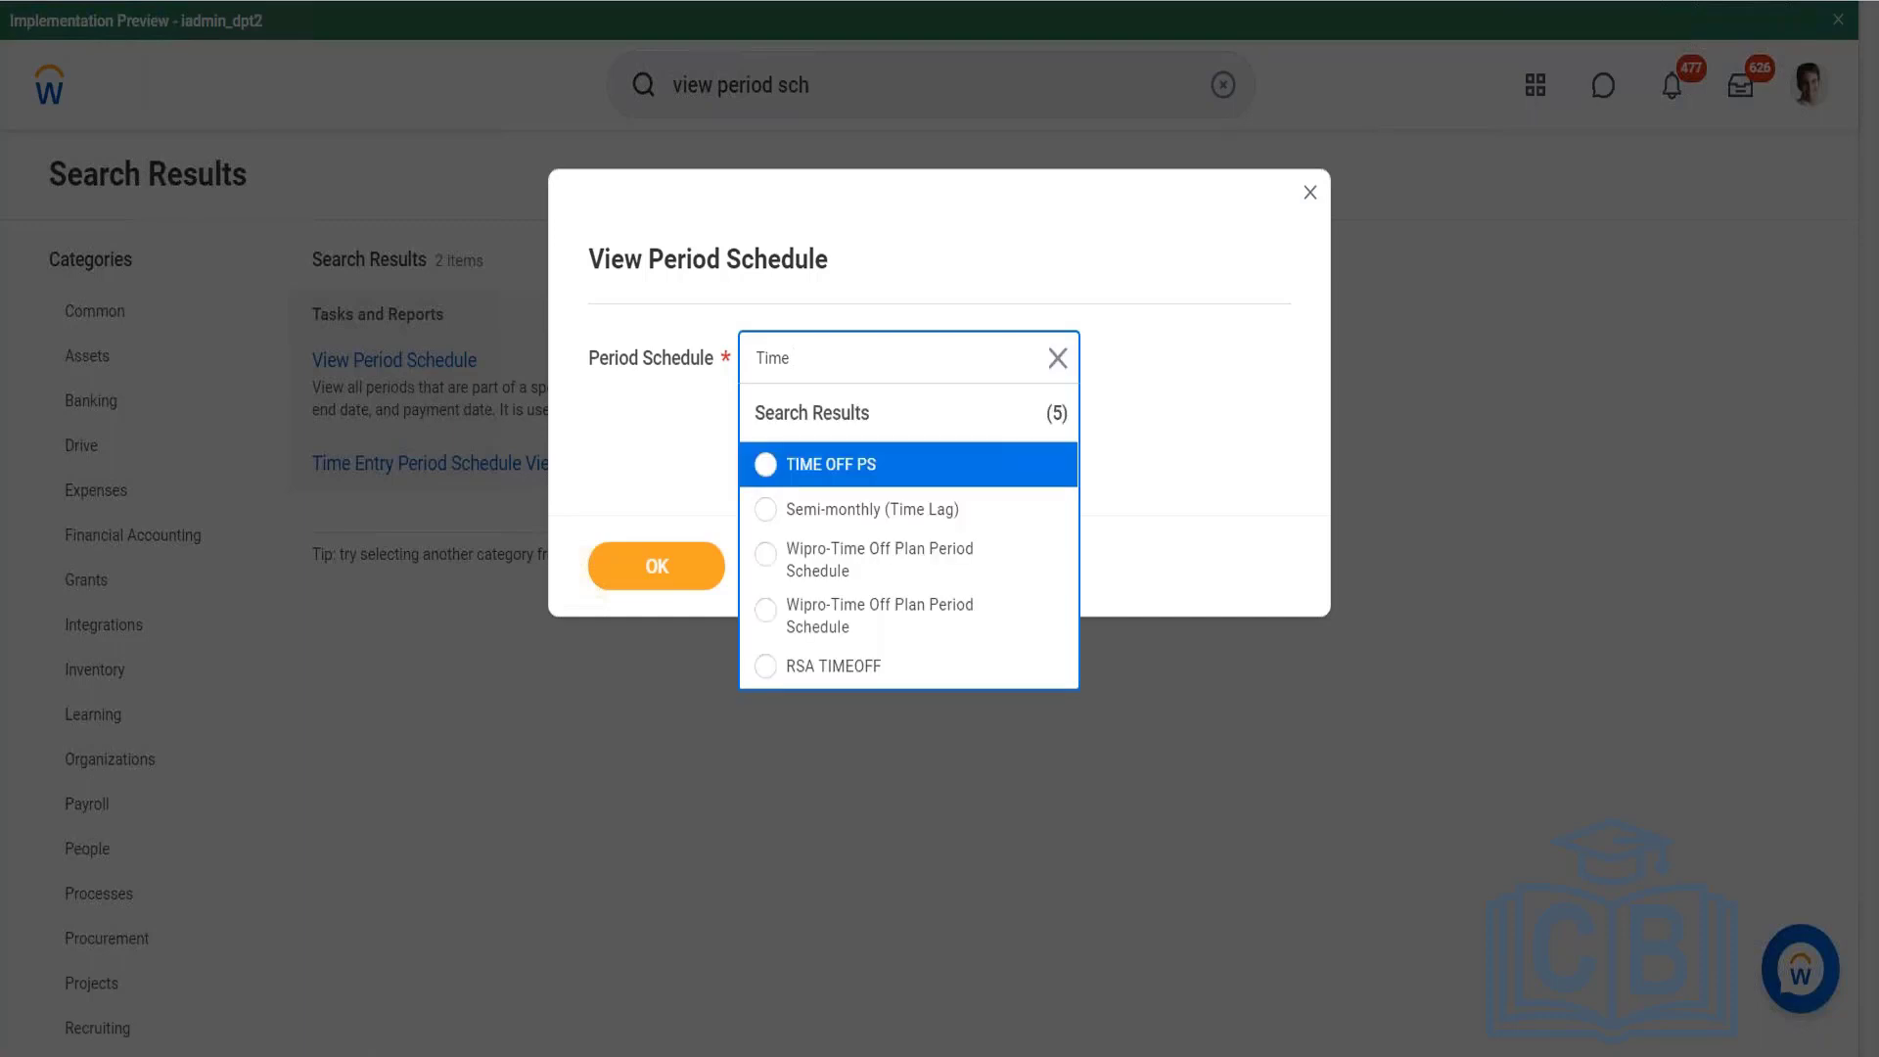
pyautogui.click(844, 511)
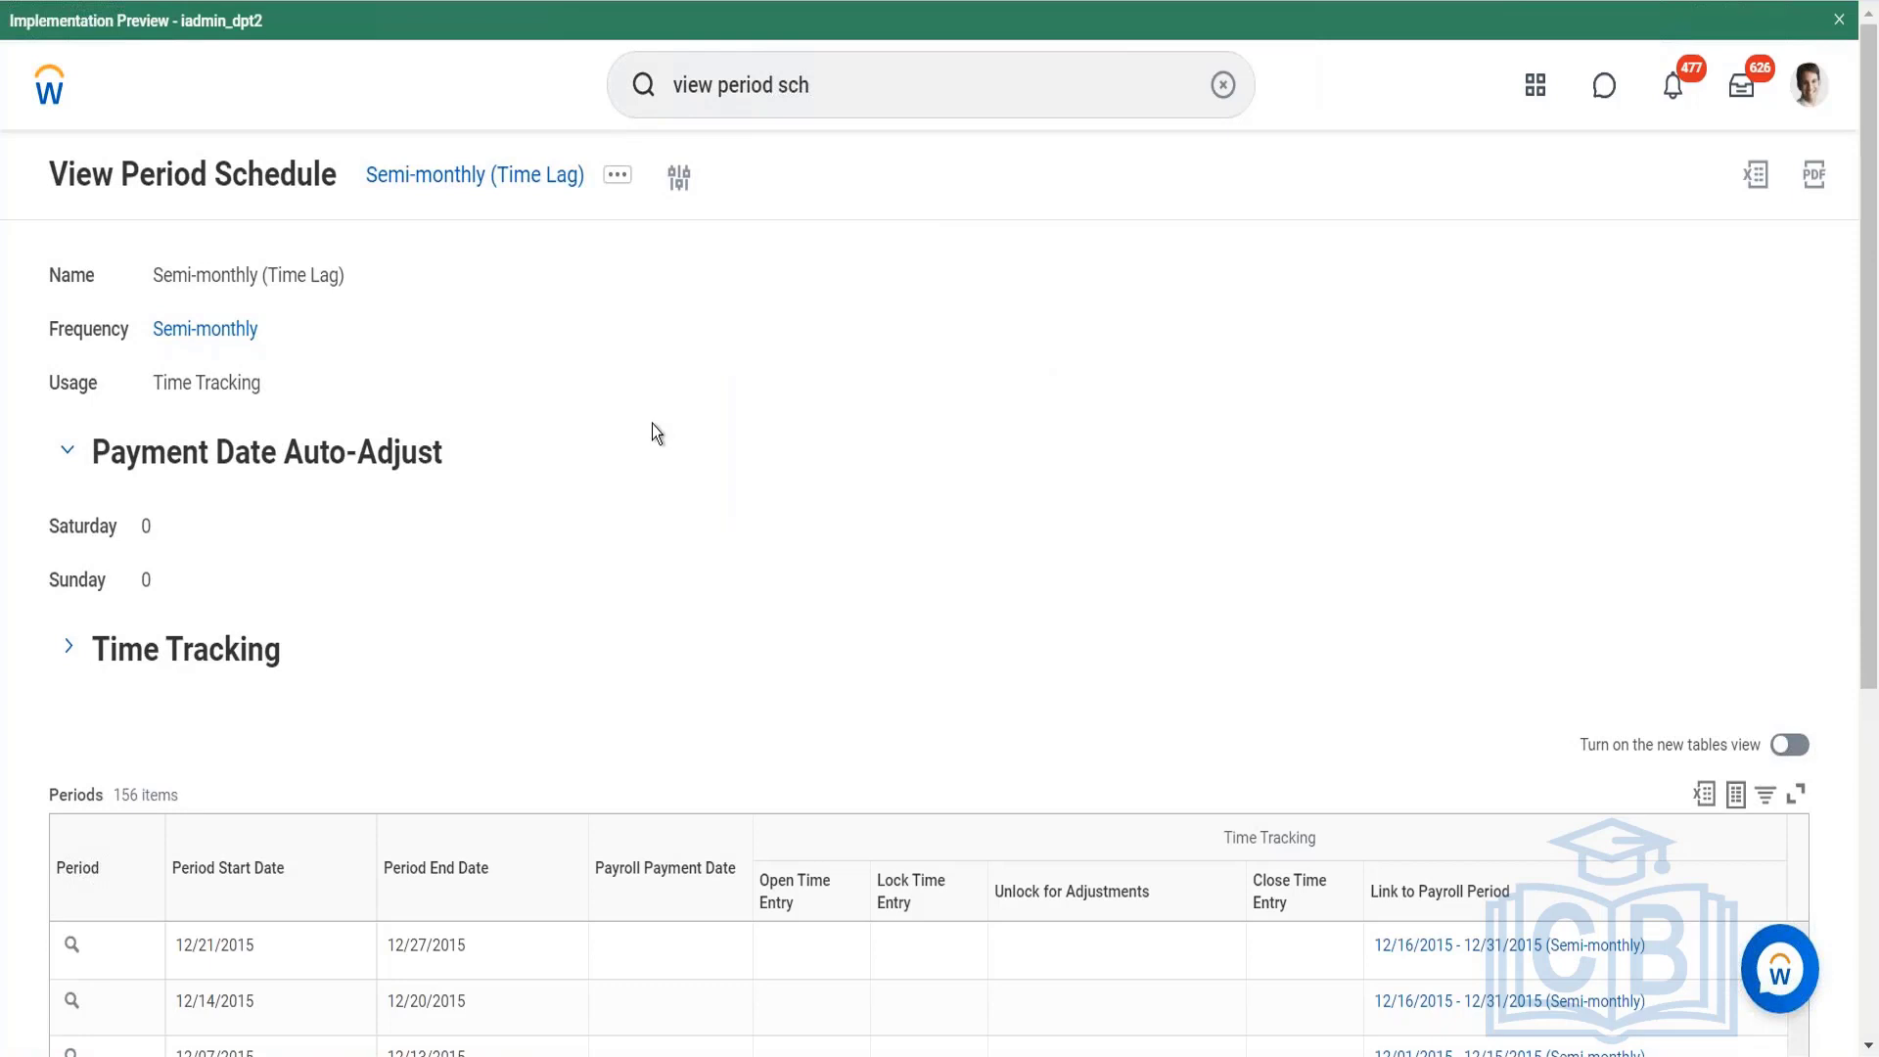
pyautogui.click(69, 648)
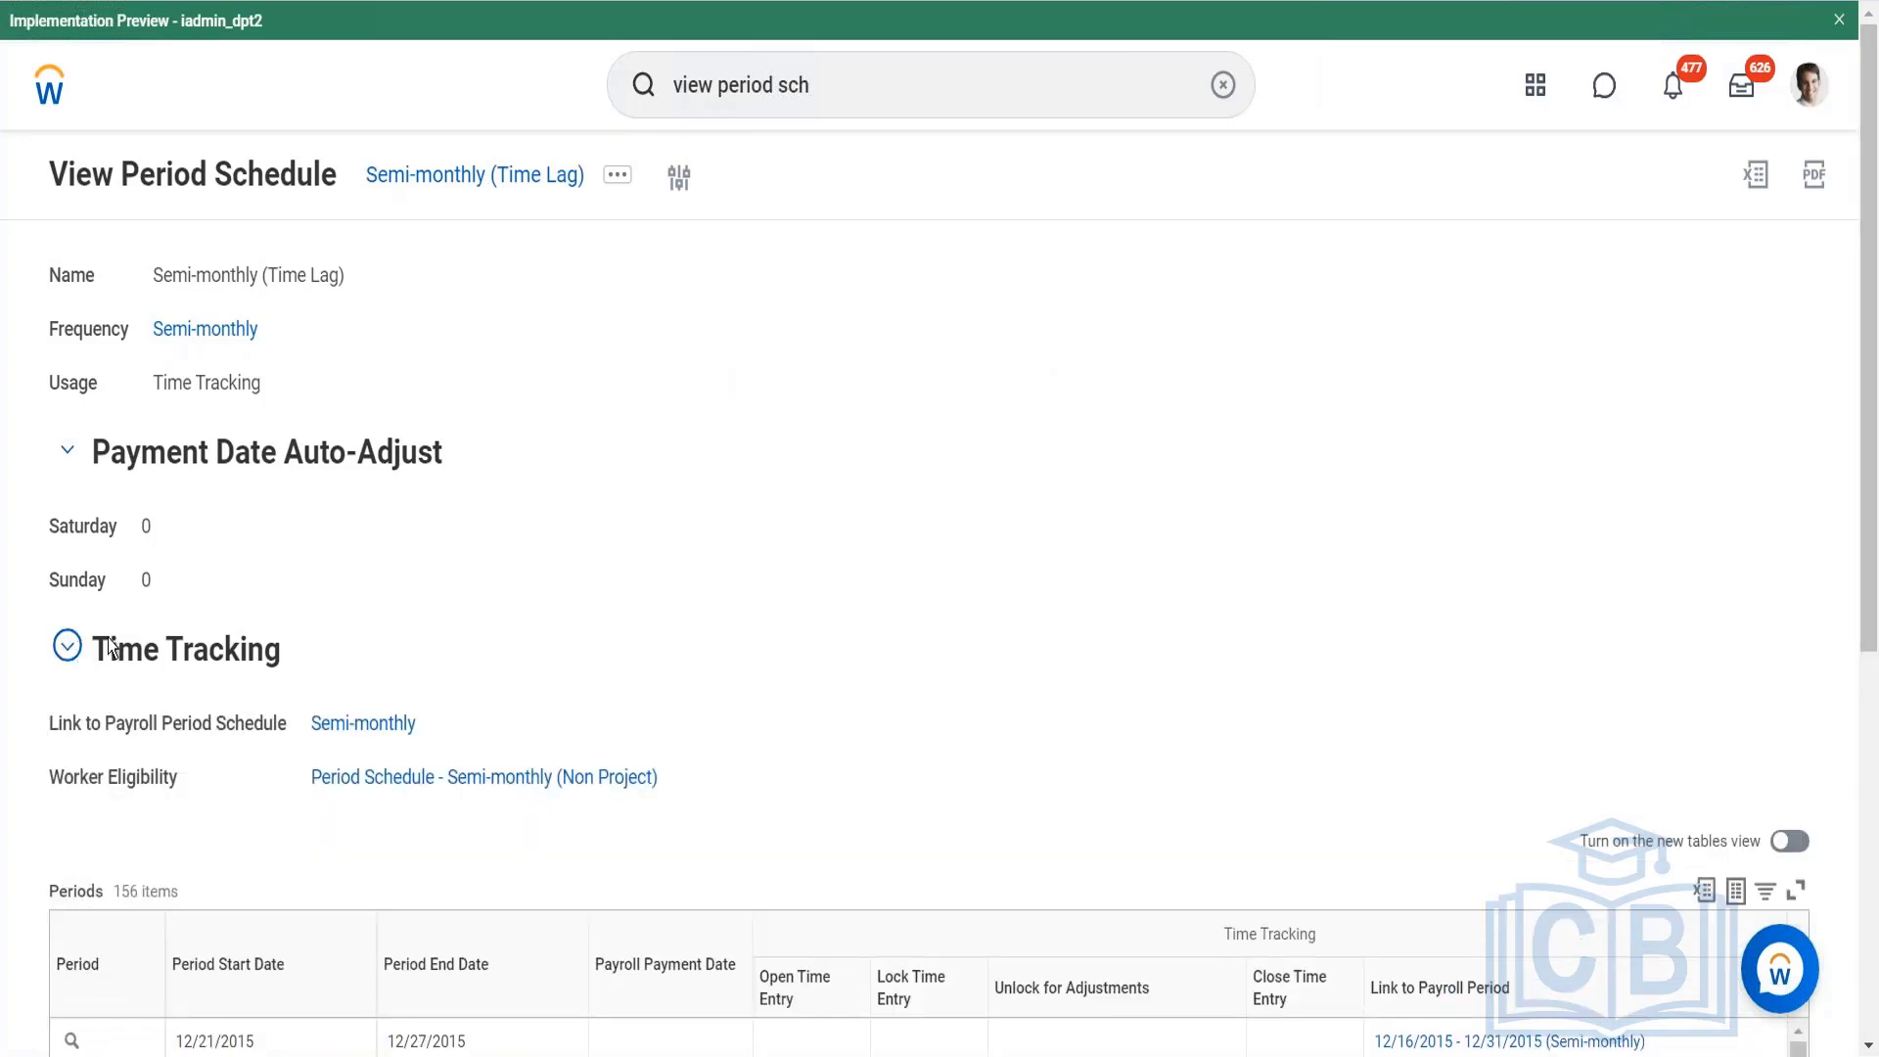
pyautogui.click(69, 648)
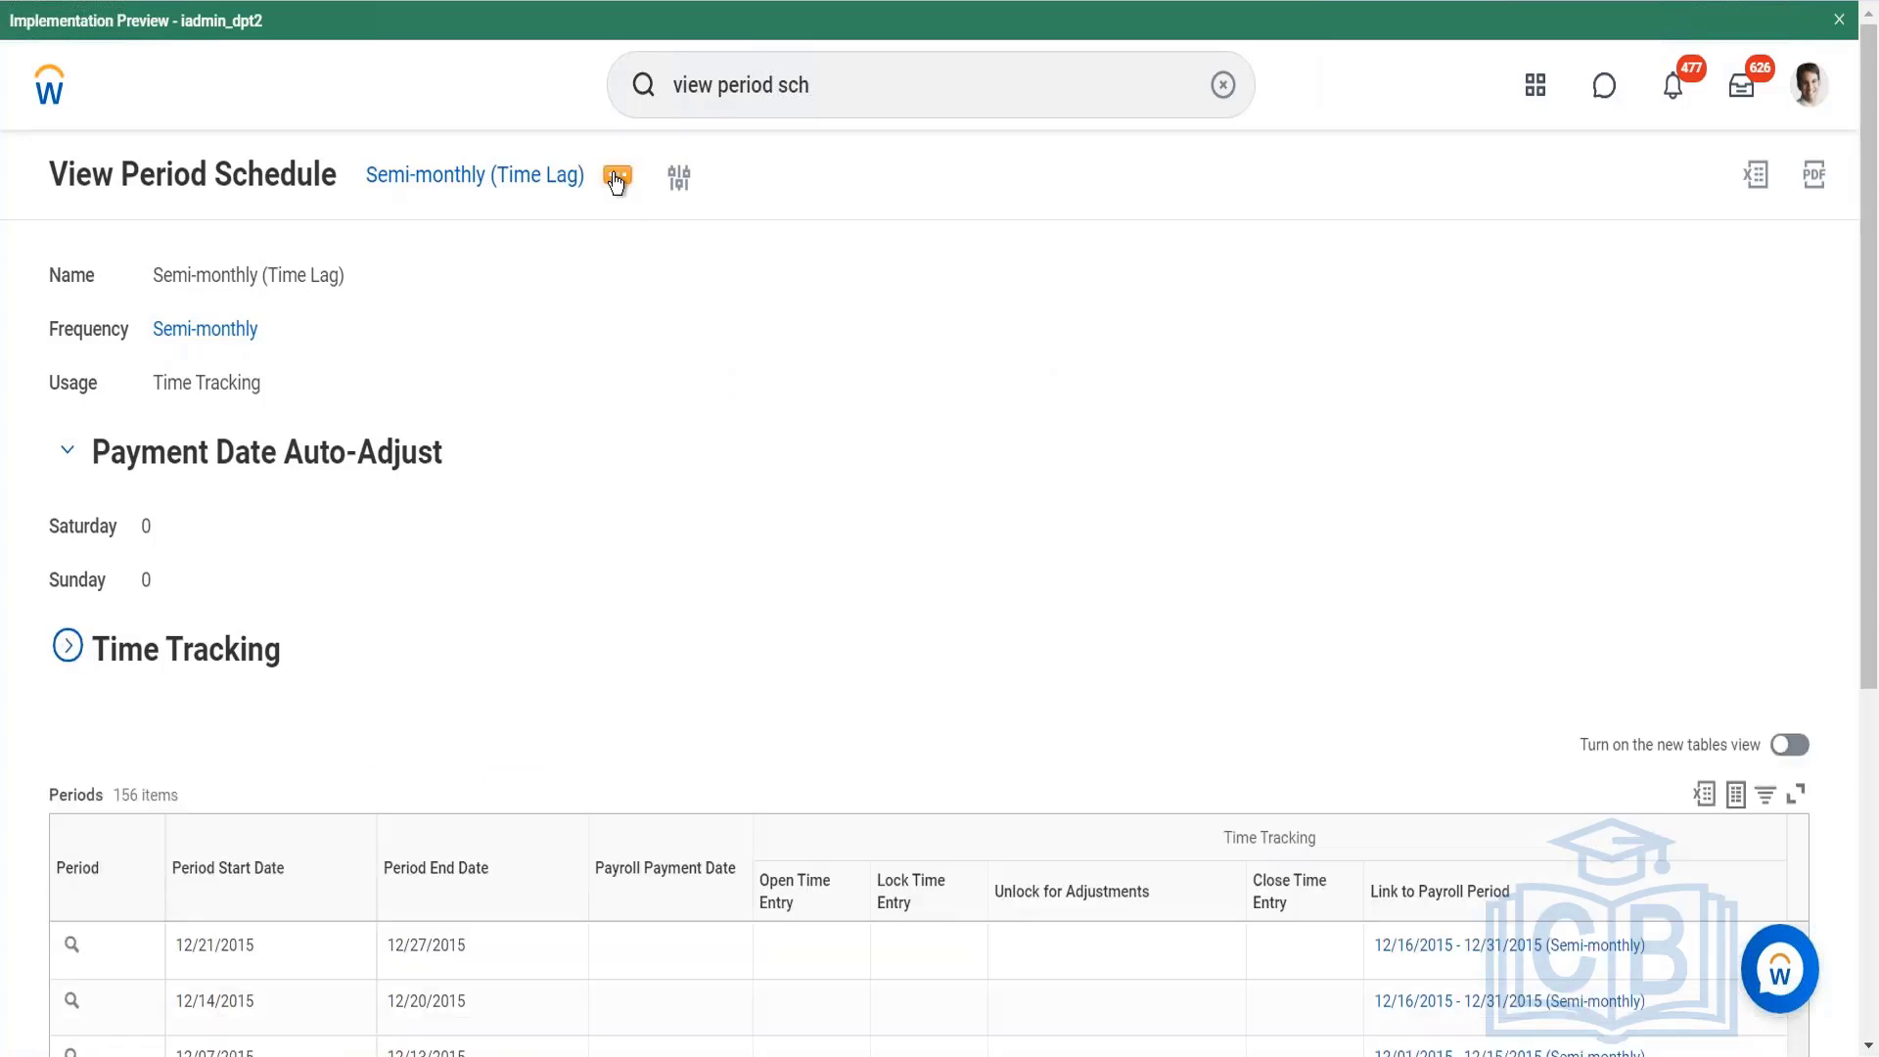
# Open the Semi-monthly (Time Lag) period schedule for editing and look through its available usage options.
pyautogui.click(616, 182)
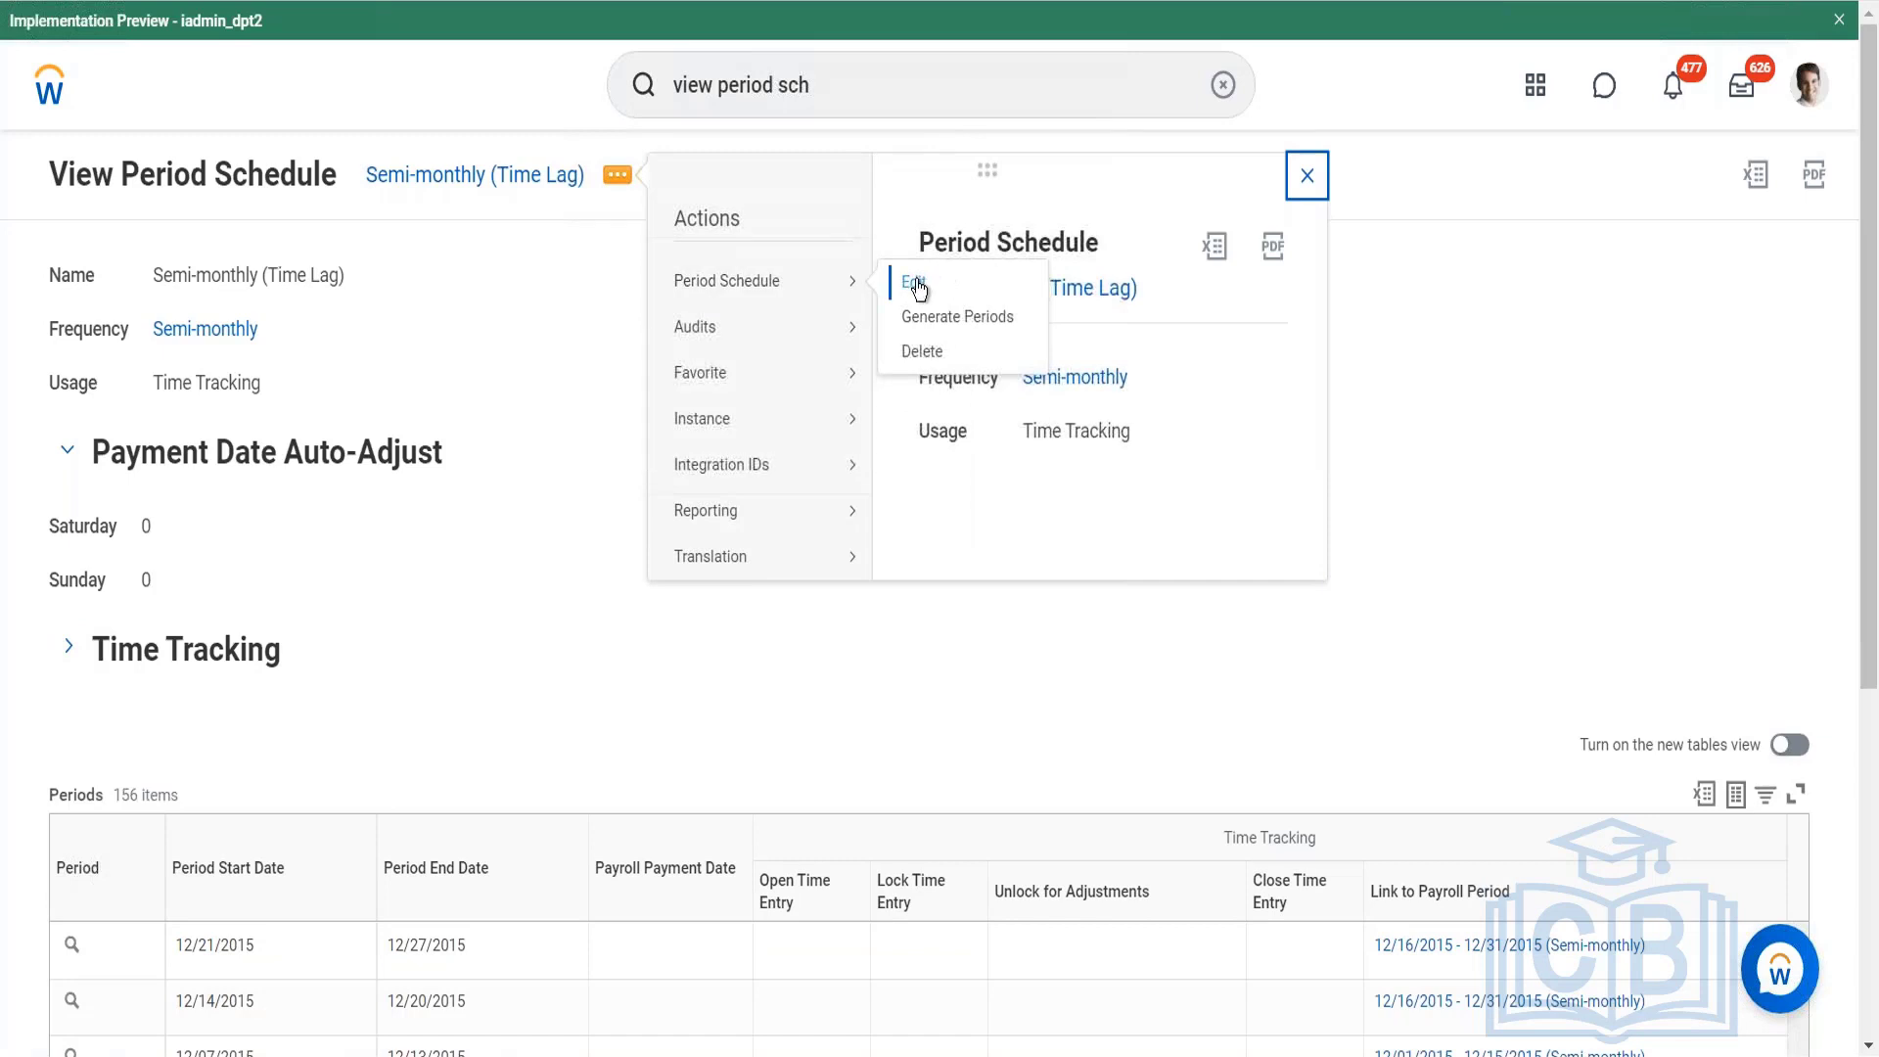
pyautogui.click(918, 285)
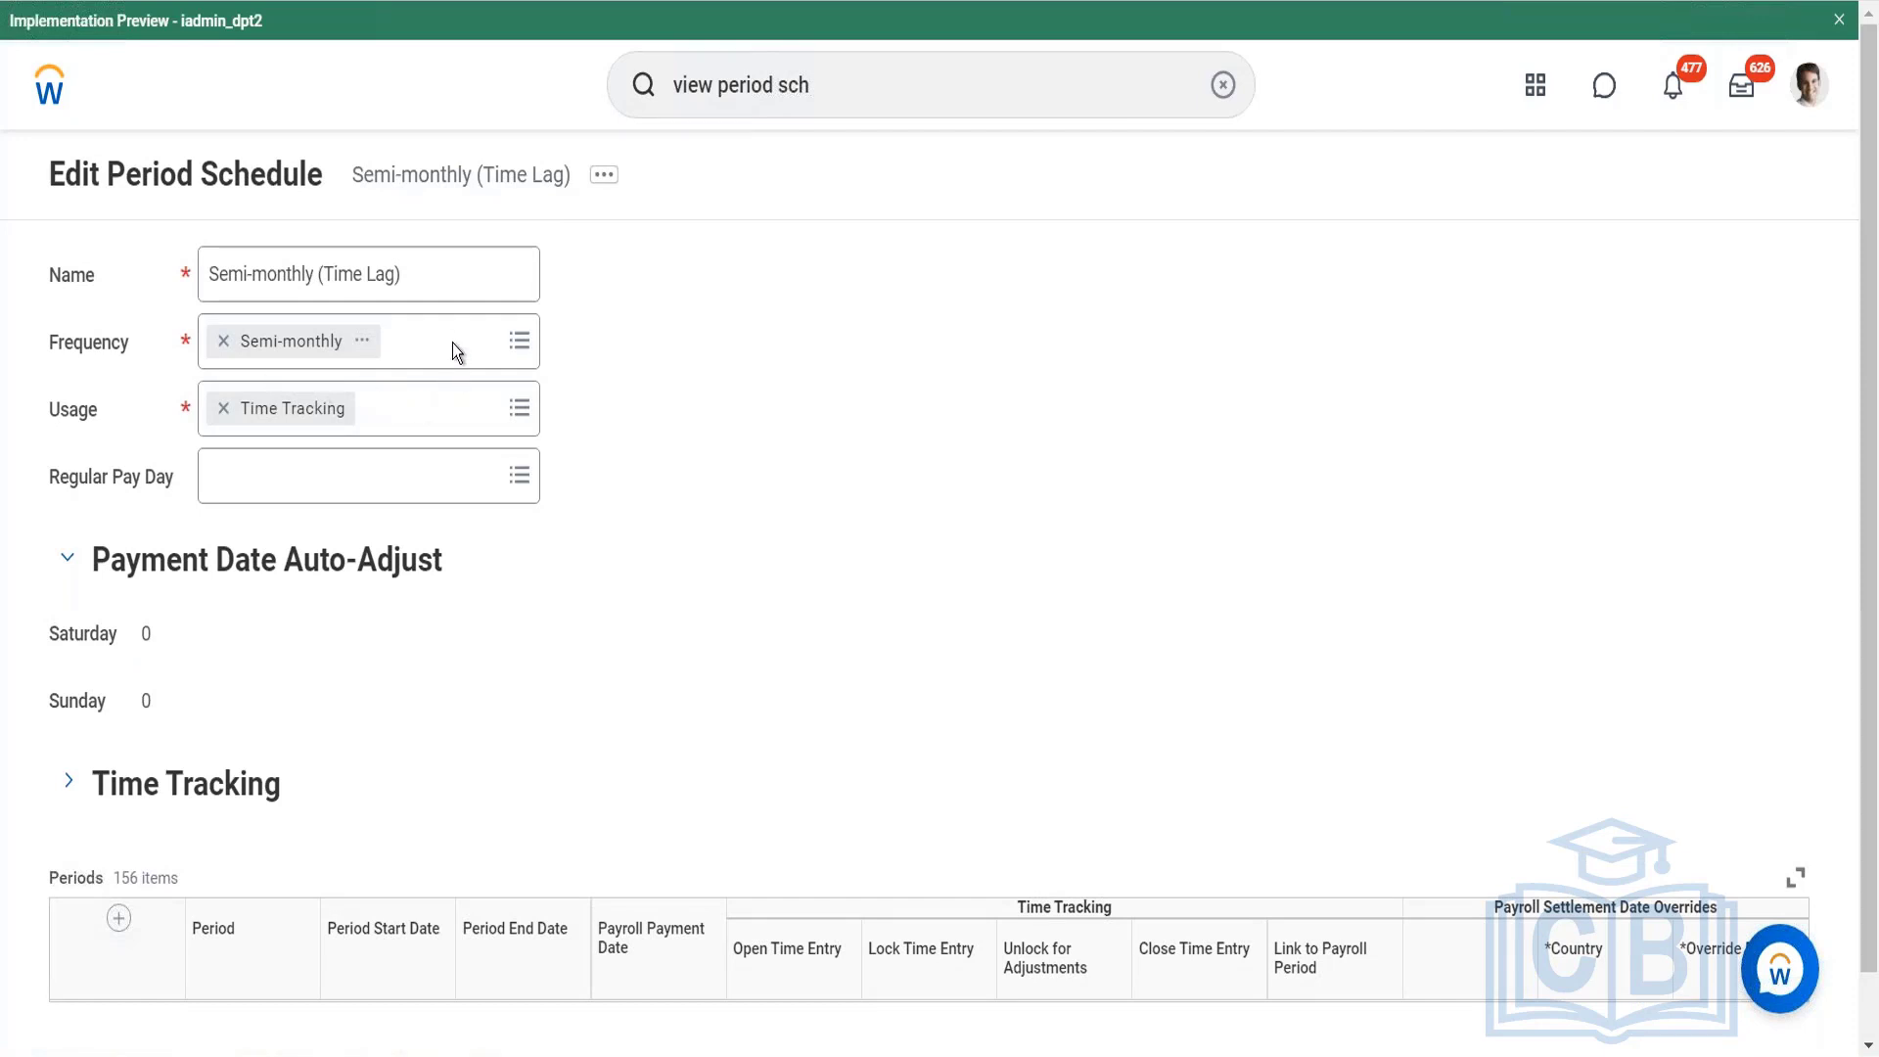
pyautogui.click(400, 425)
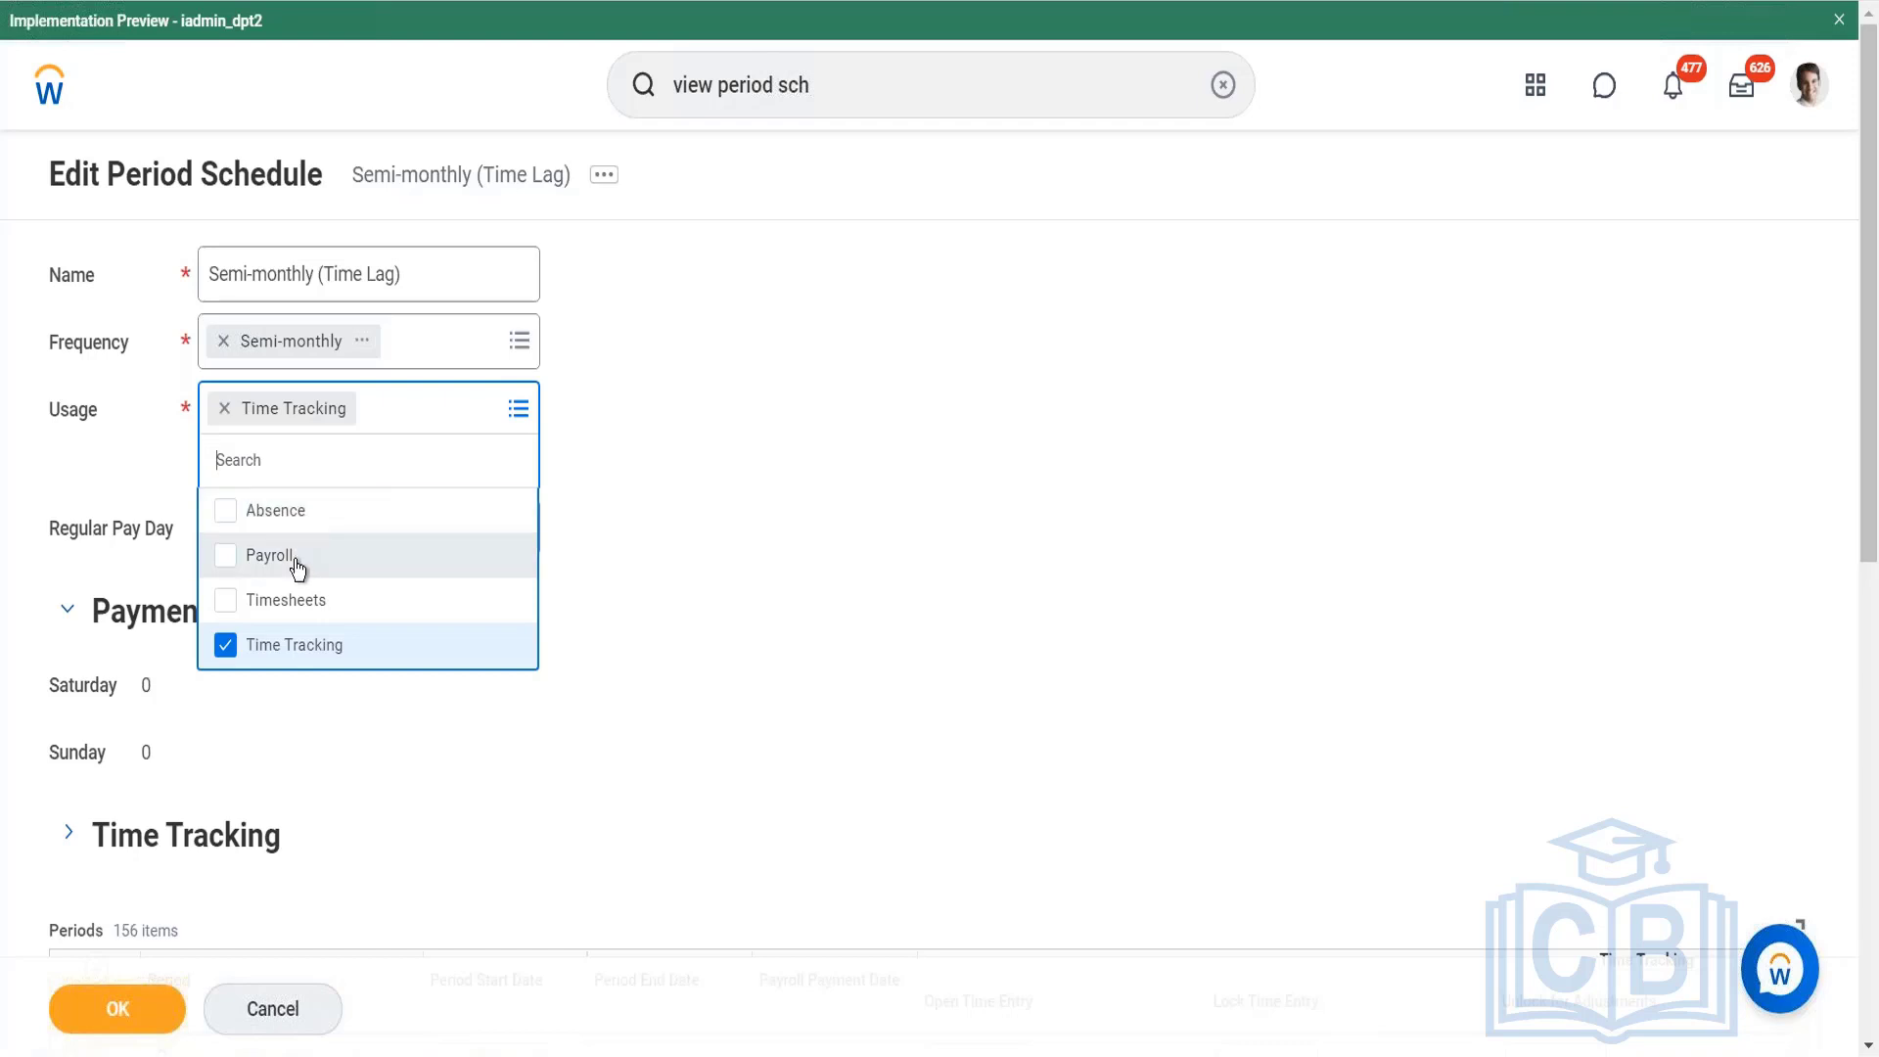
pyautogui.click(588, 715)
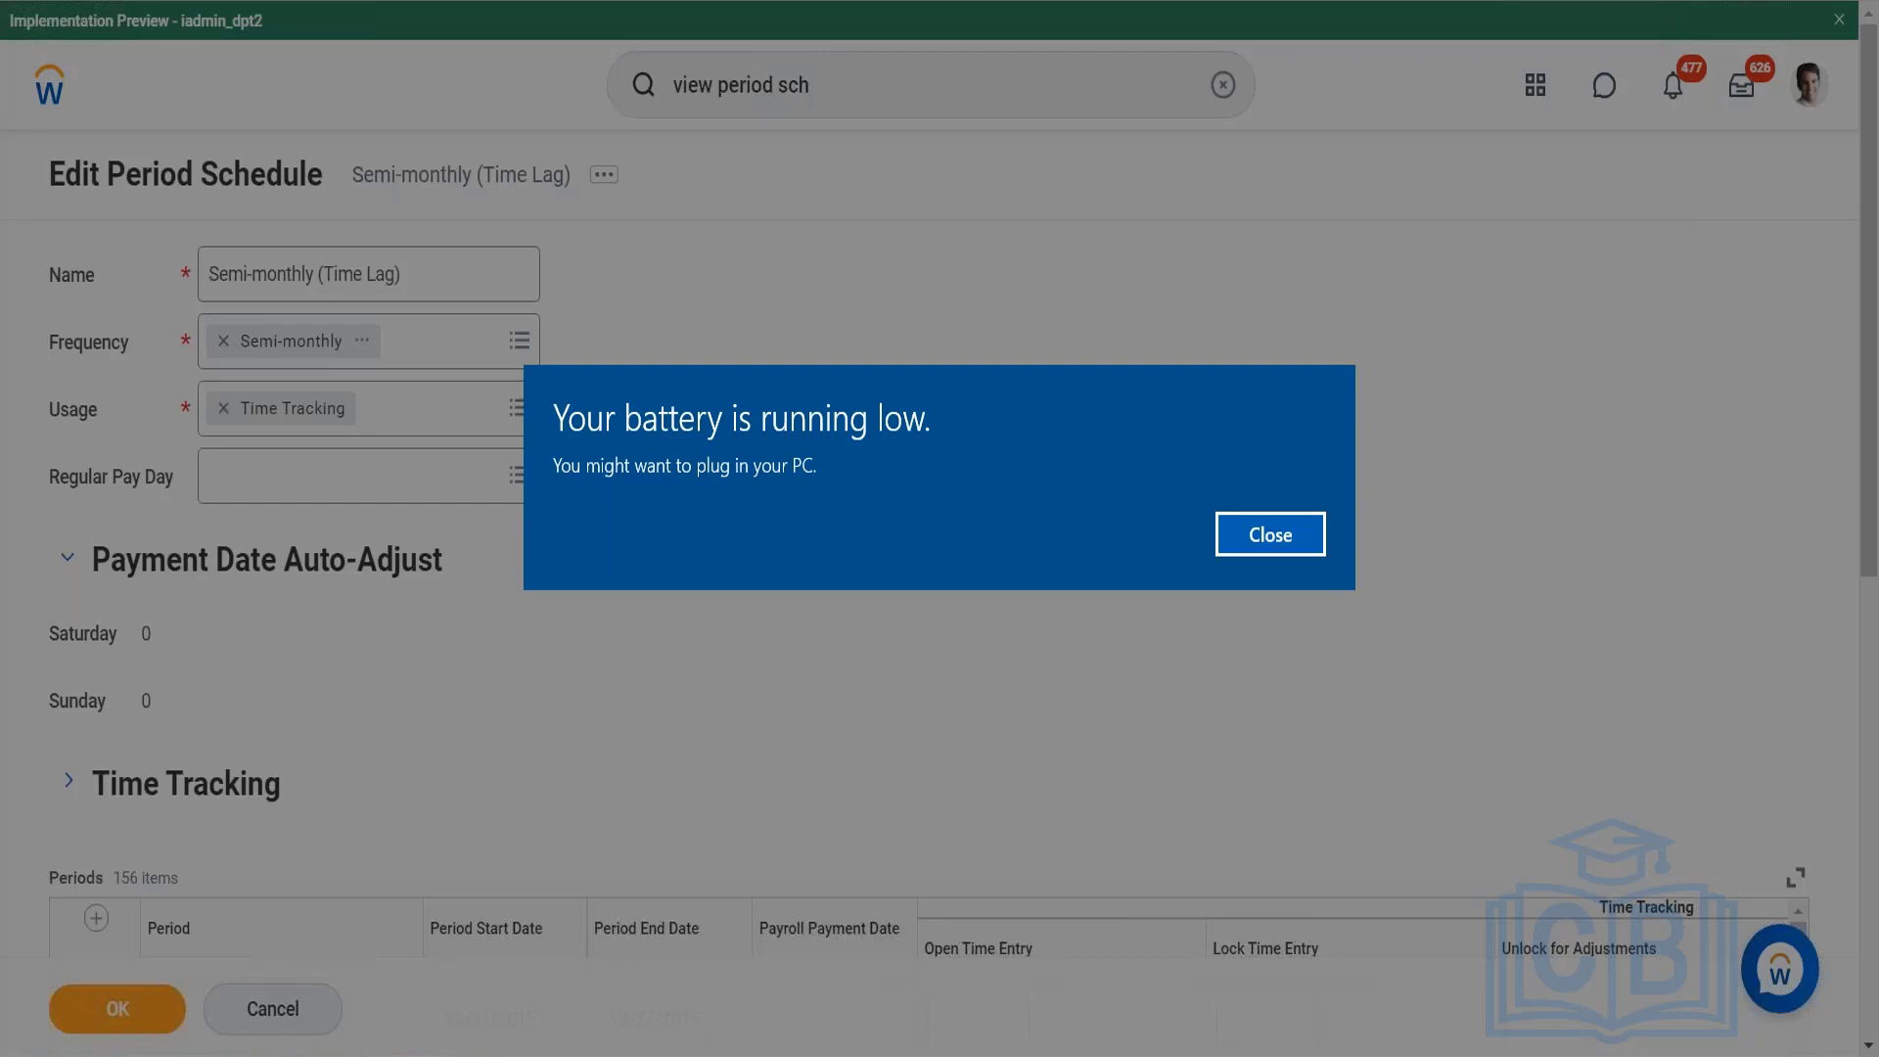
# Dismiss the low battery notice and examine the schedule's periods and Time Tracking section.
pyautogui.click(1271, 534)
pyautogui.scroll(-9, 1271, 534)
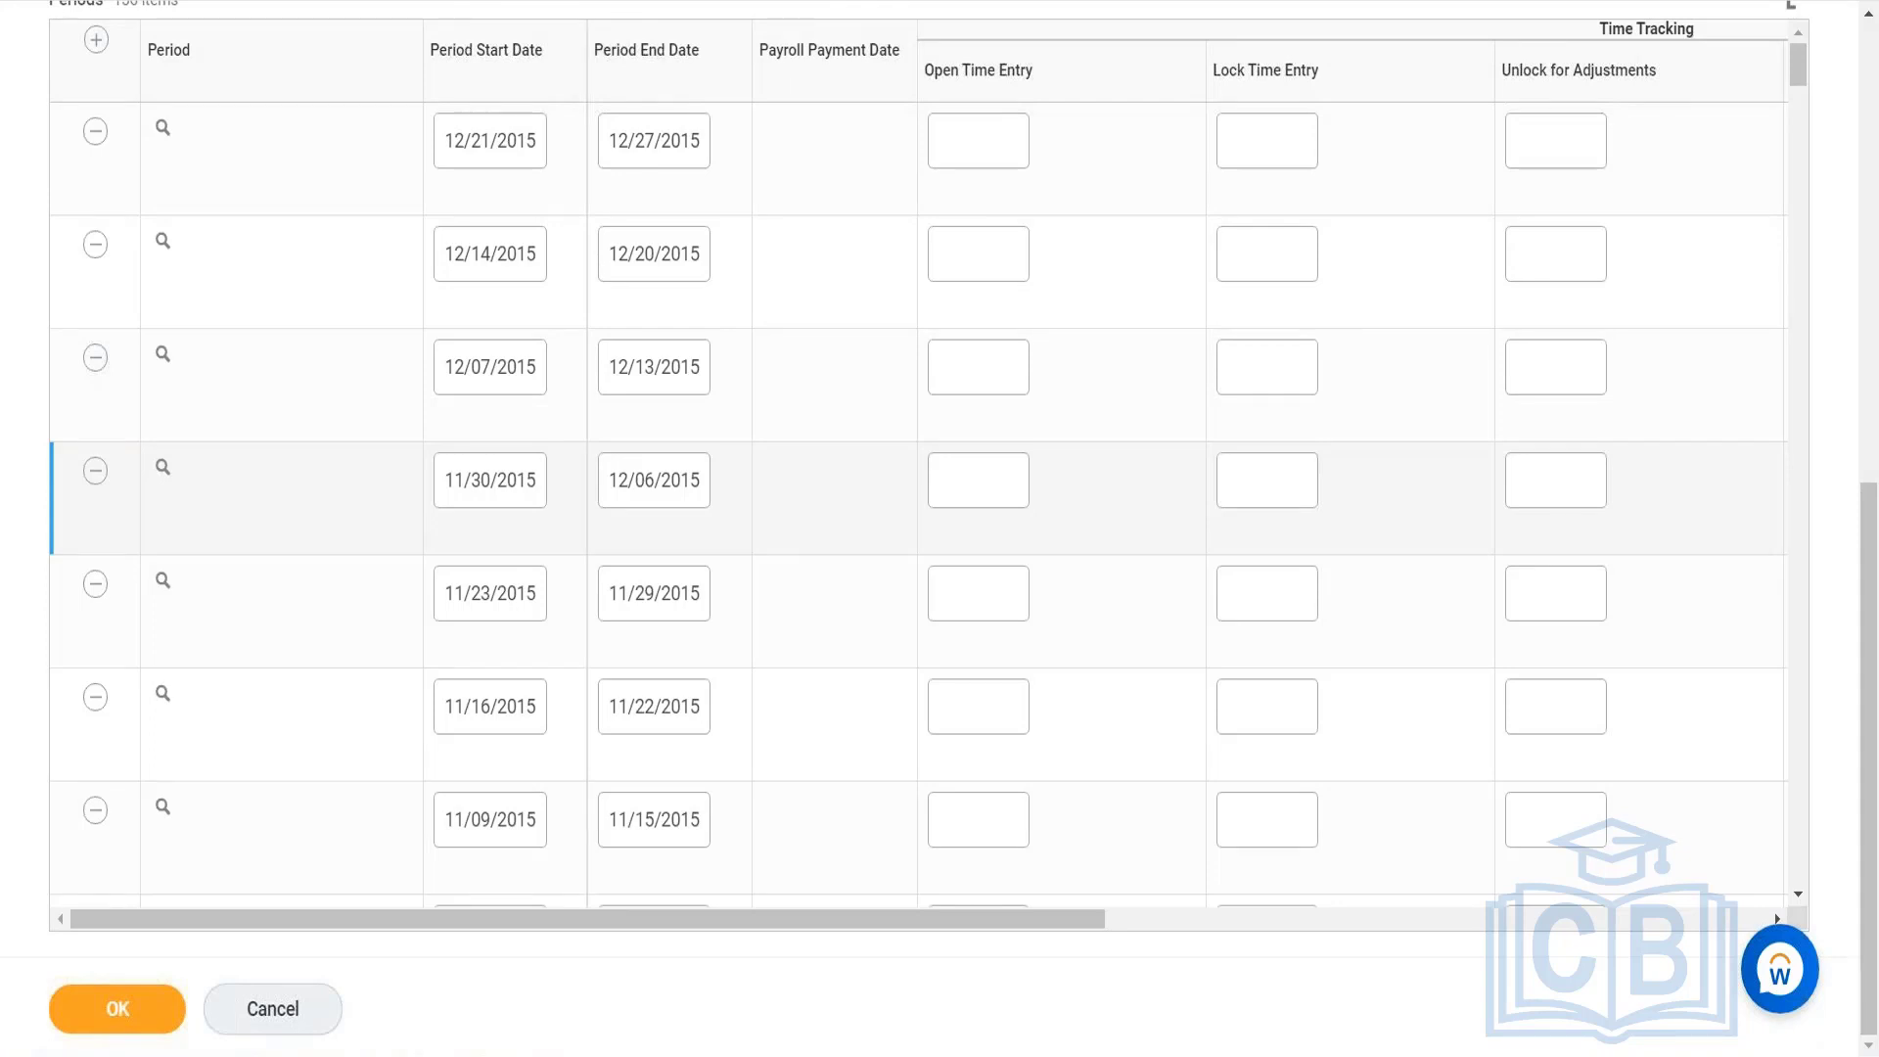
pyautogui.scroll(9, 84, 738)
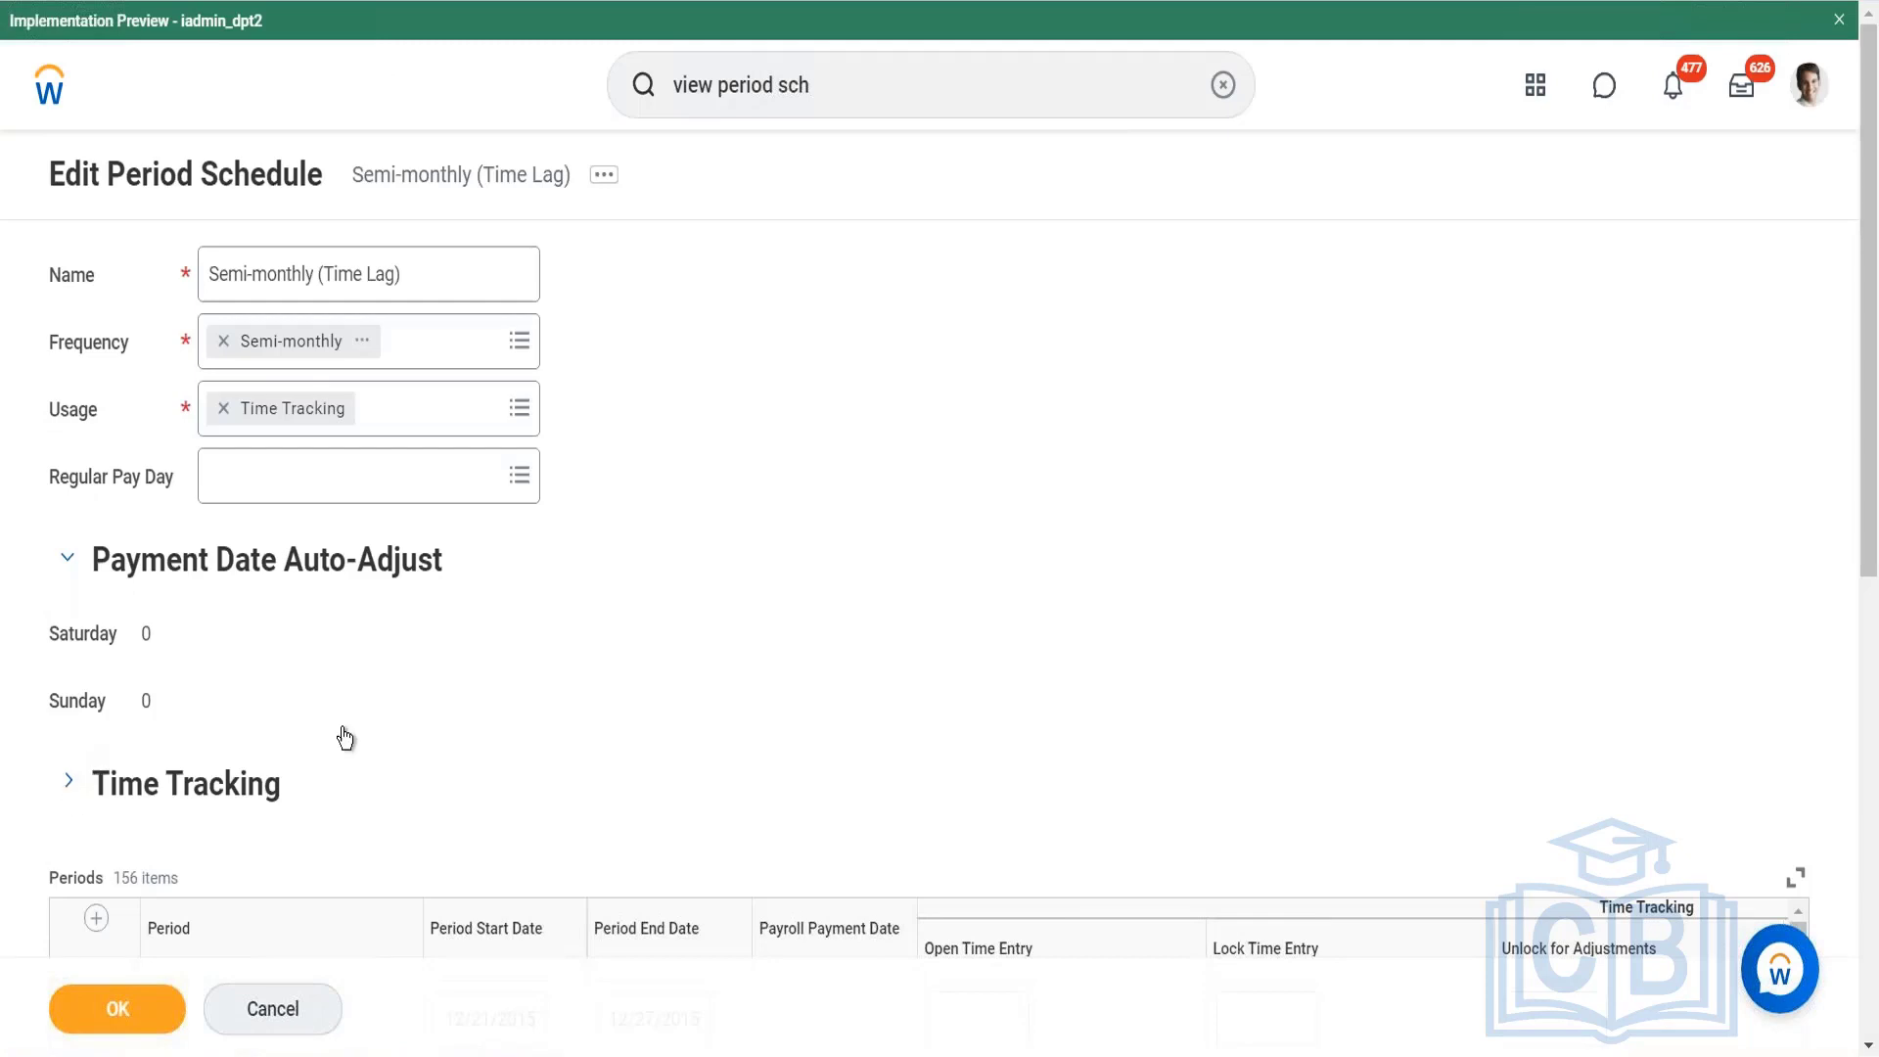
pyautogui.scroll(-3, 583, 687)
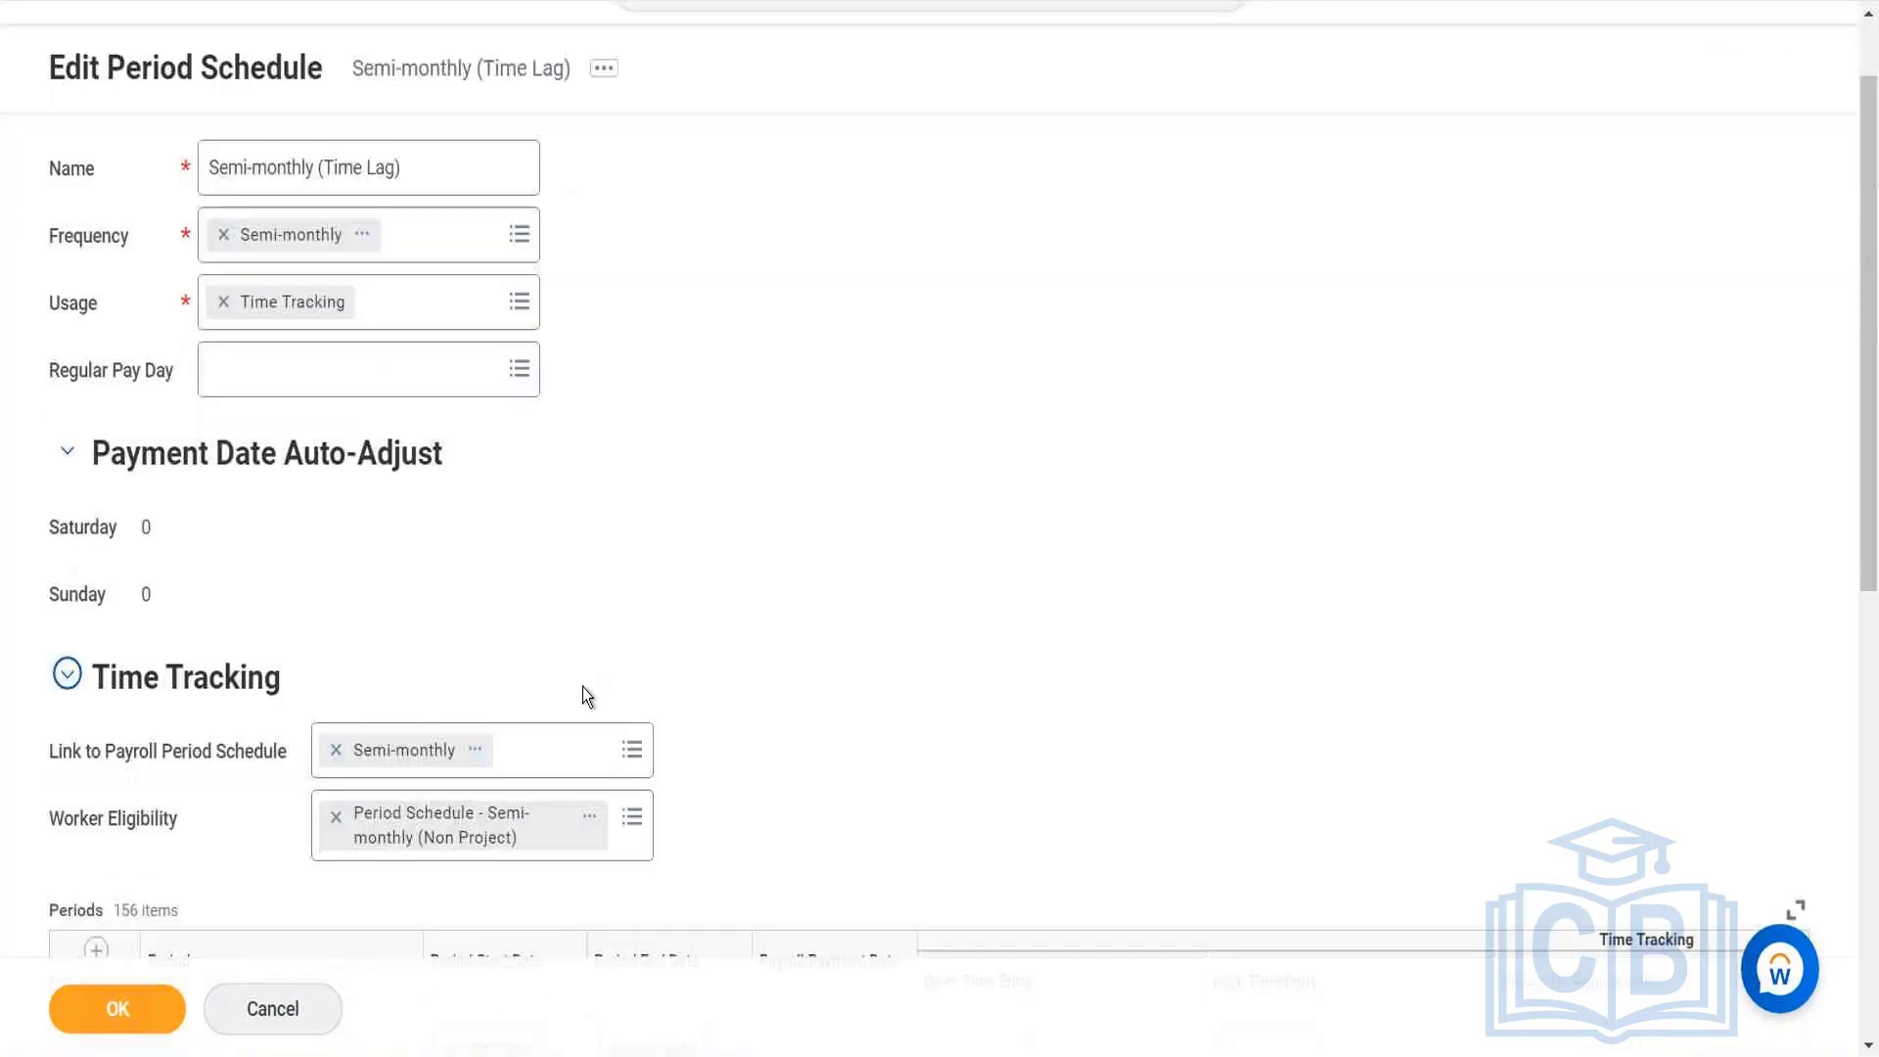
# Add the Hourly Worker and Full-Time Worker rules to the schedule's worker eligibility.
pyautogui.click(649, 741)
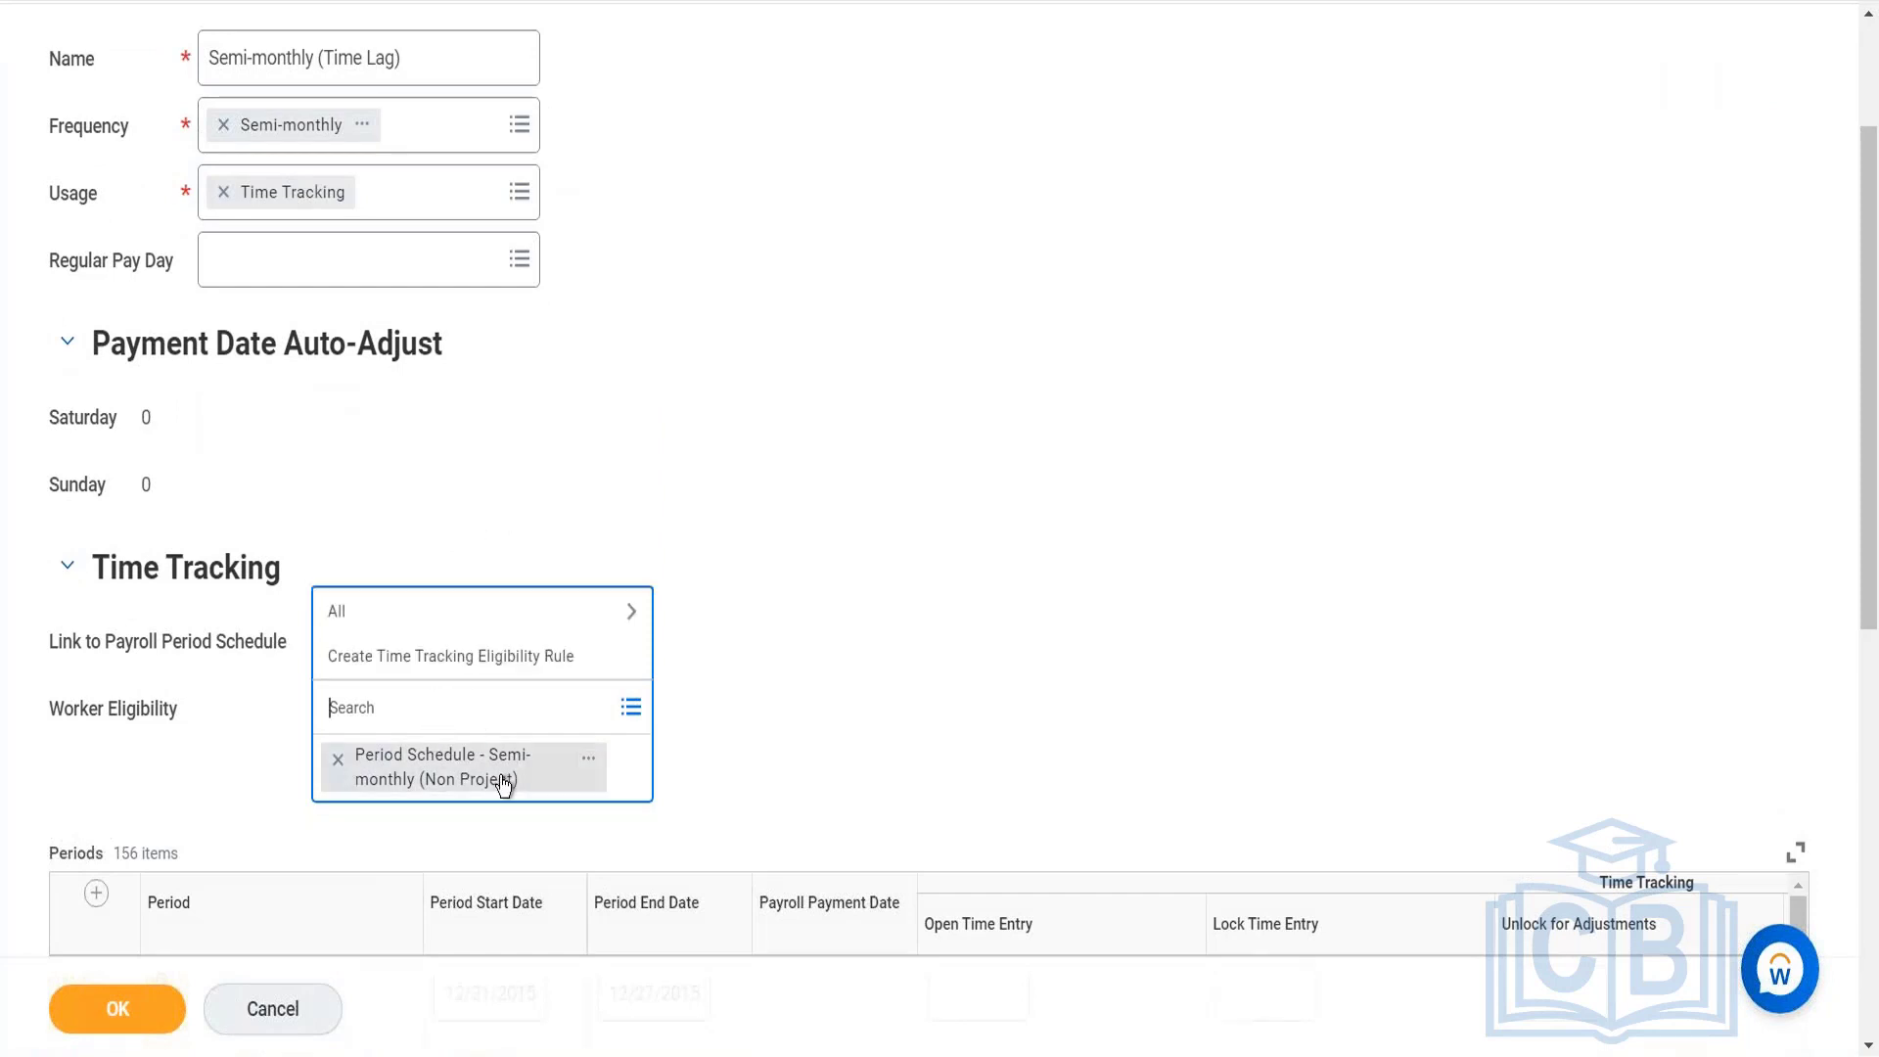
pyautogui.click(461, 608)
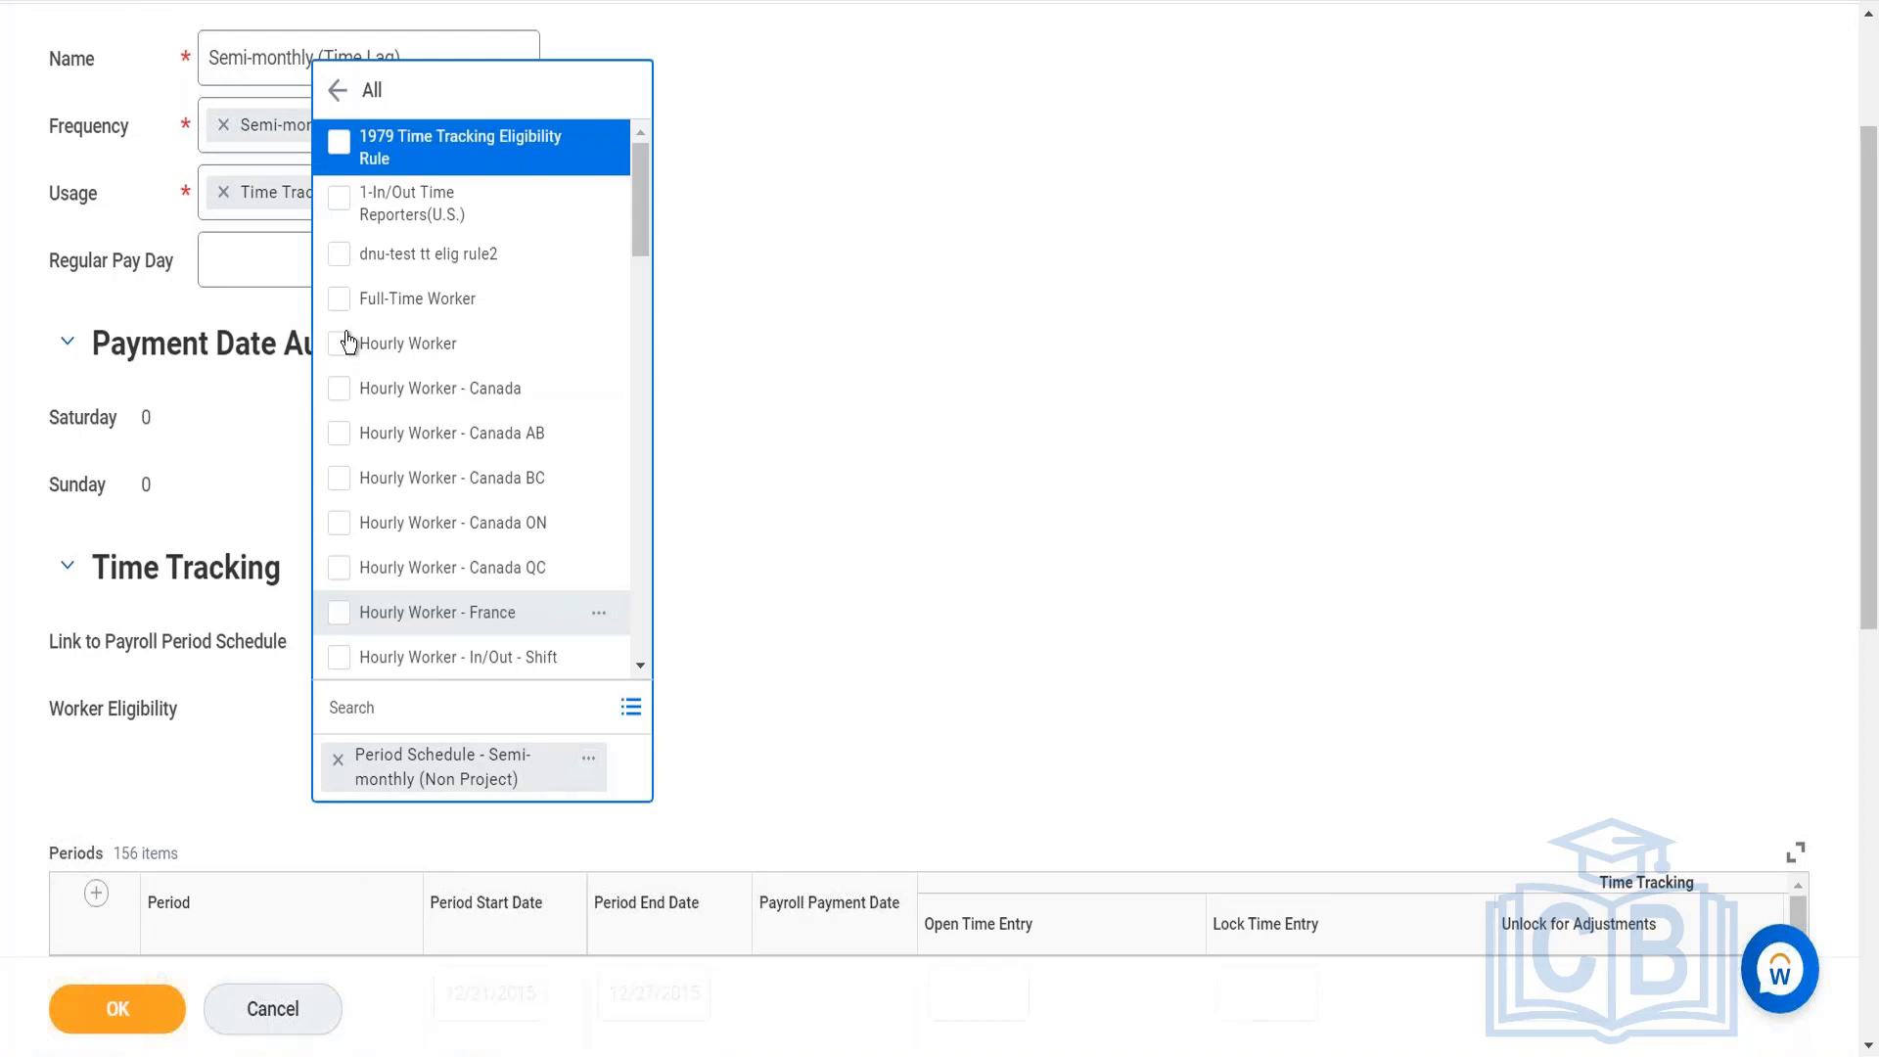
pyautogui.click(340, 342)
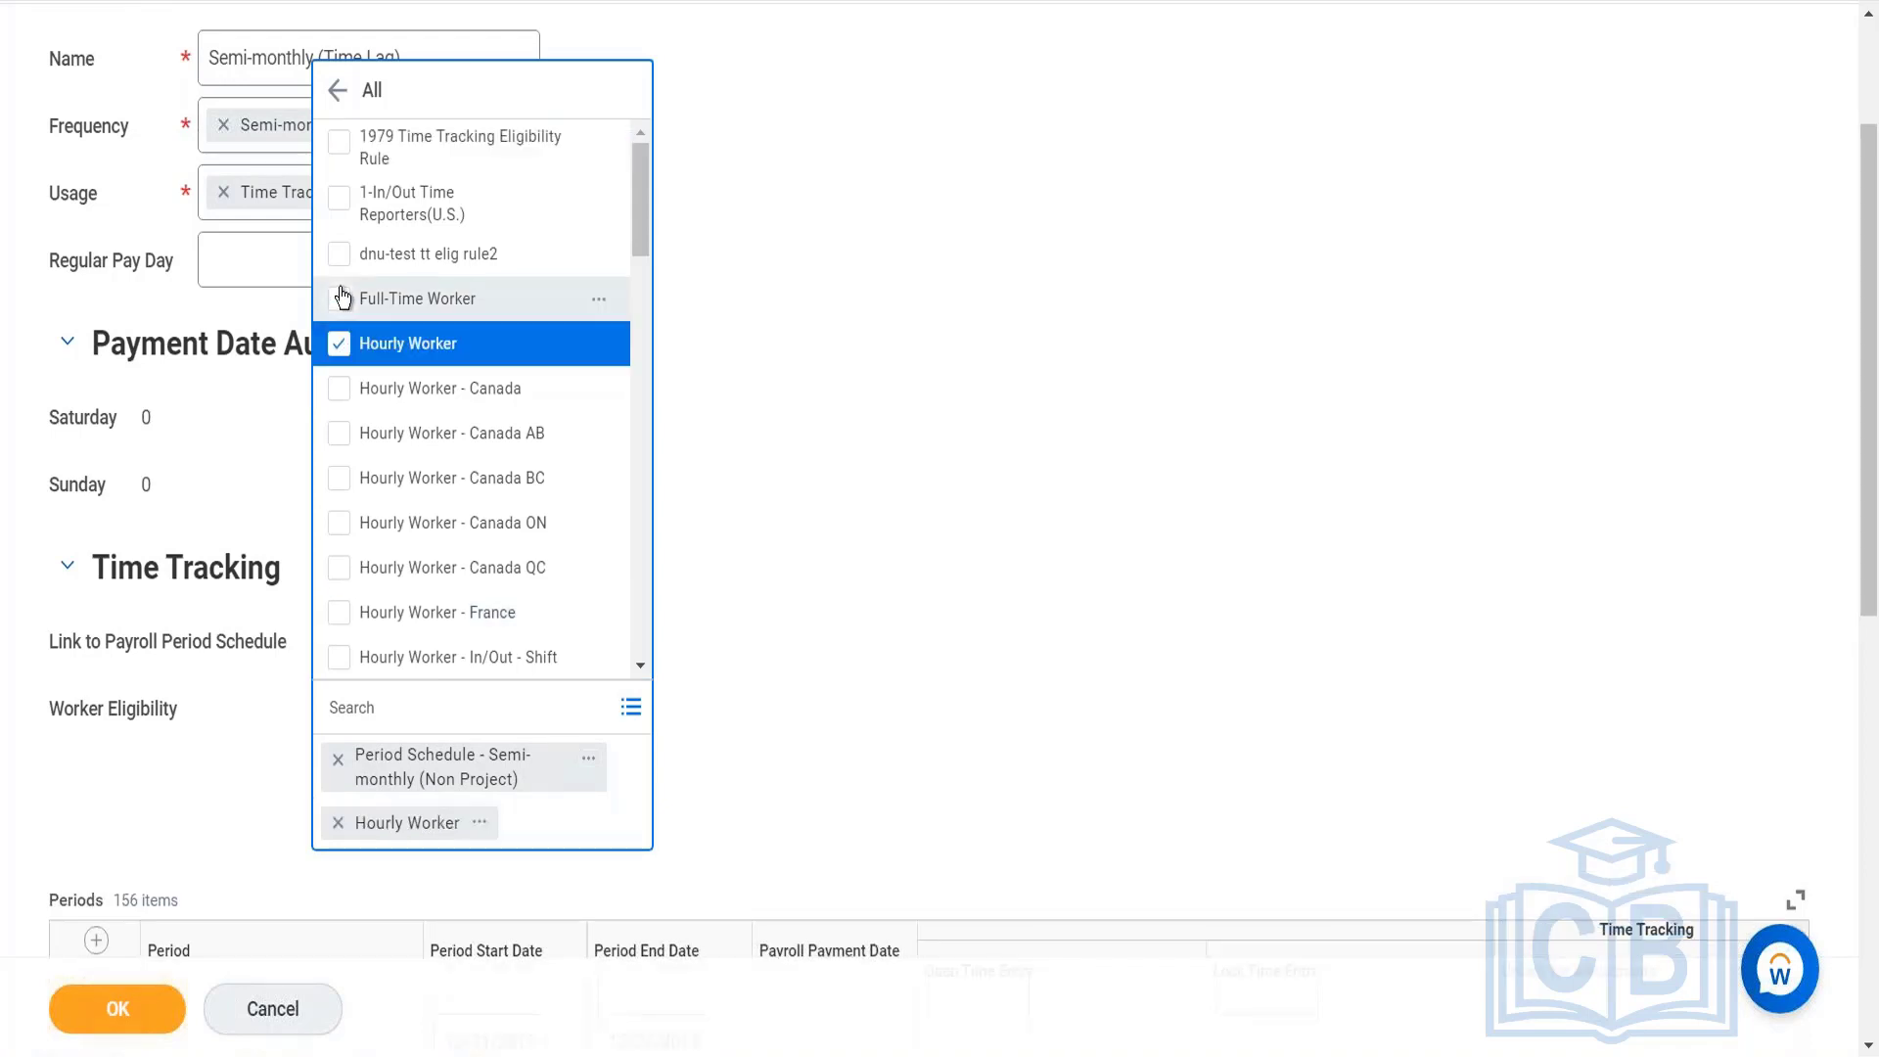
pyautogui.click(339, 298)
pyautogui.click(741, 528)
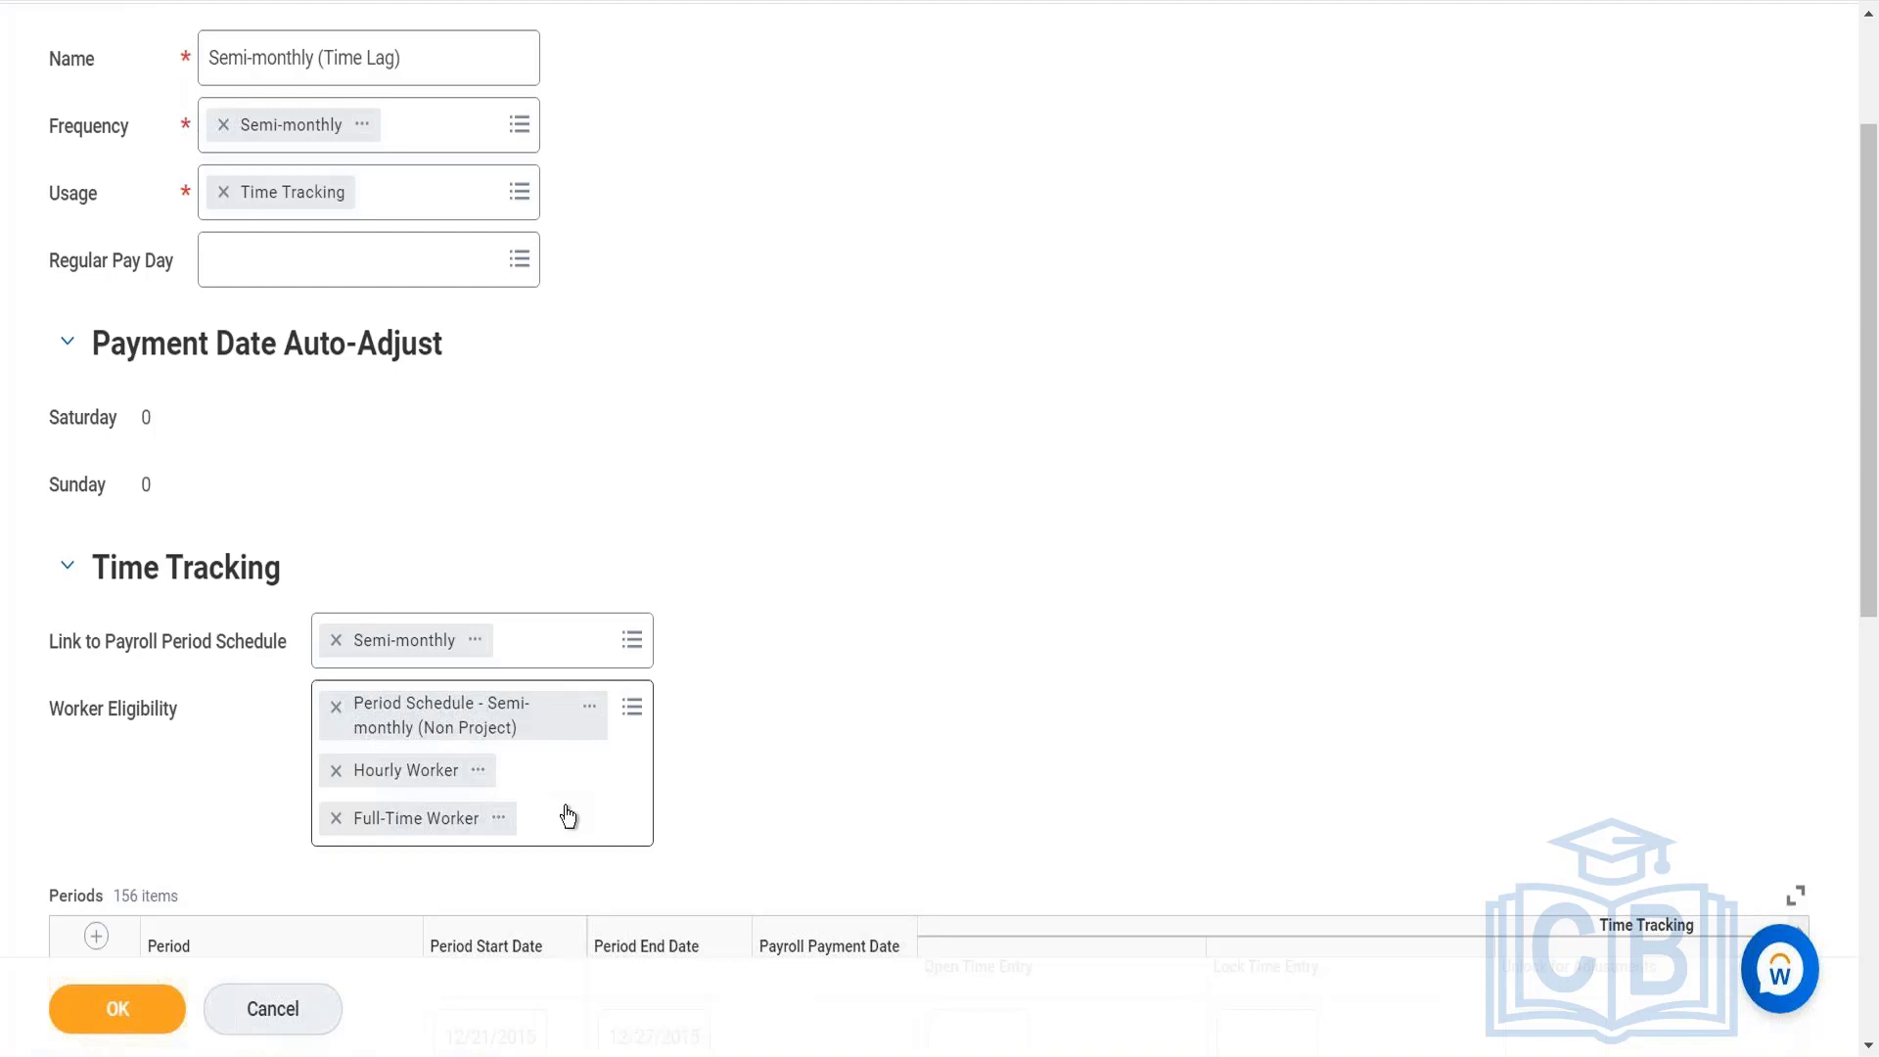
# Remove Hourly Worker and Full-Time Worker from the worker eligibility and review the schedule's periods.
pyautogui.click(335, 772)
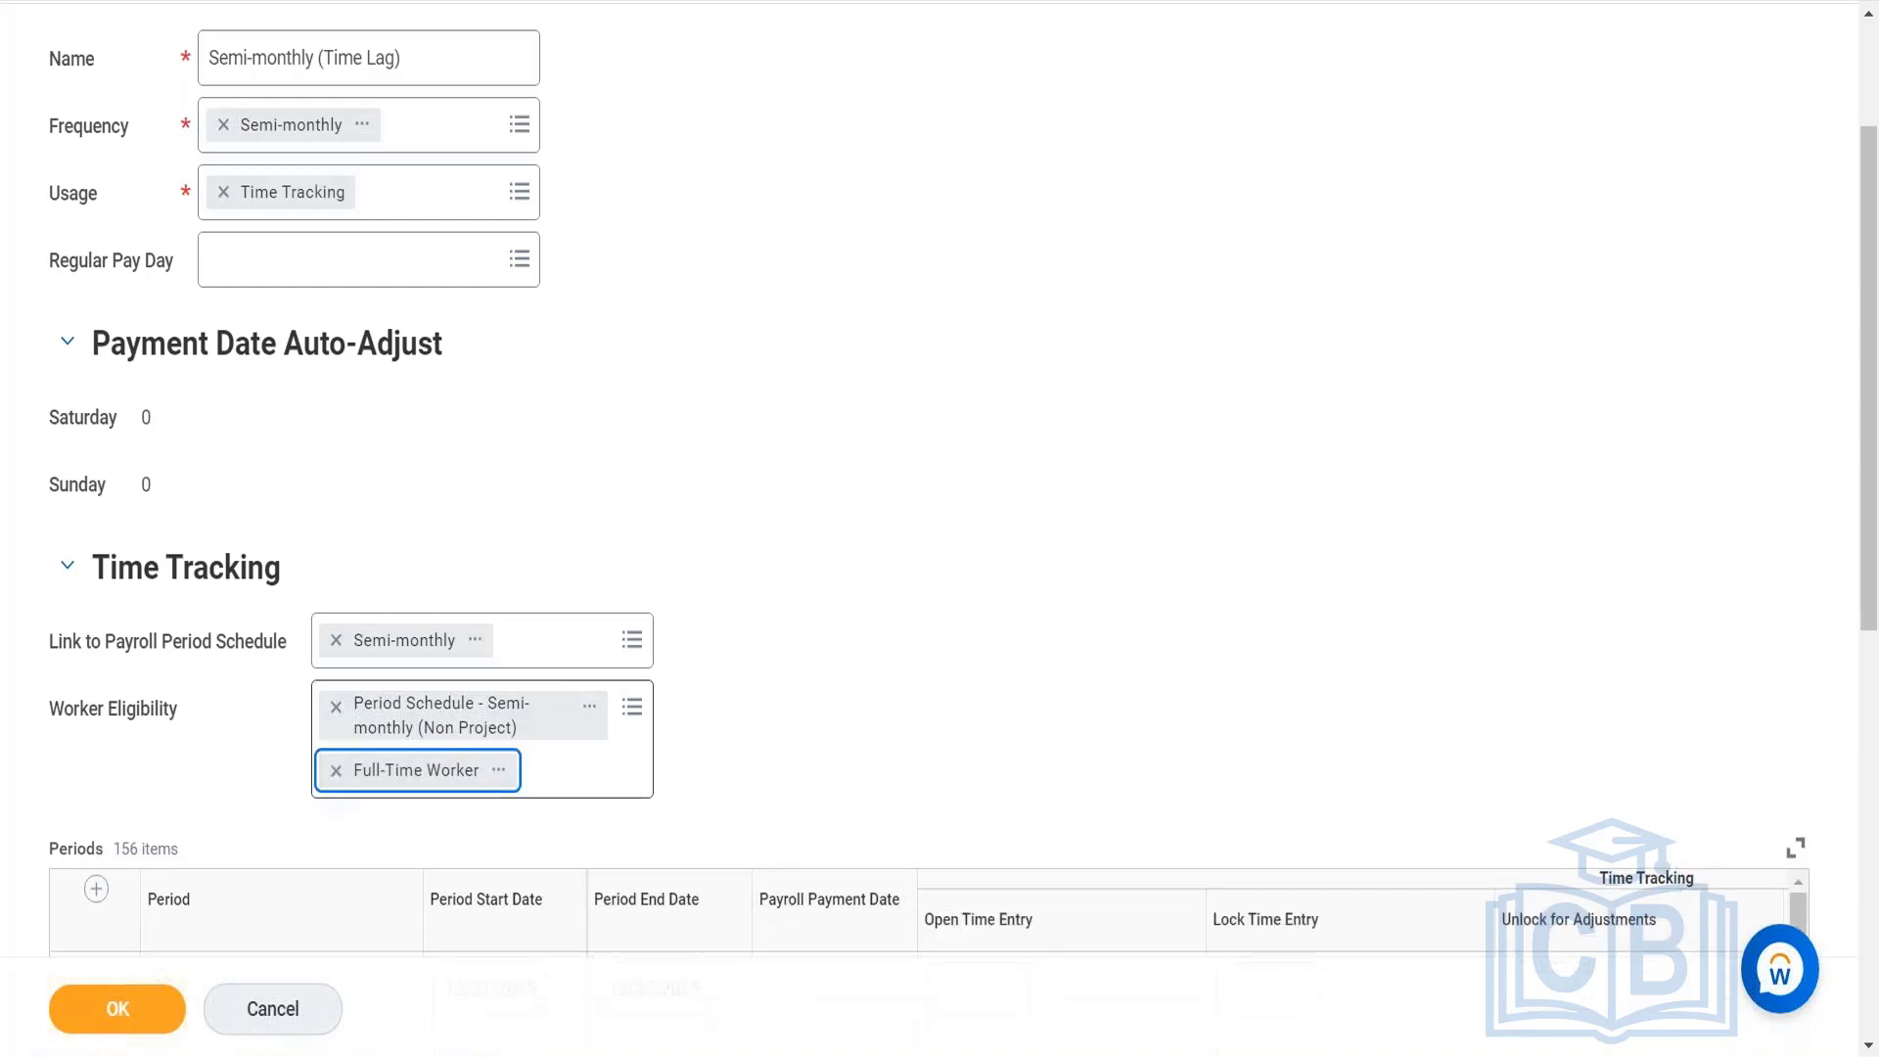
pyautogui.click(336, 770)
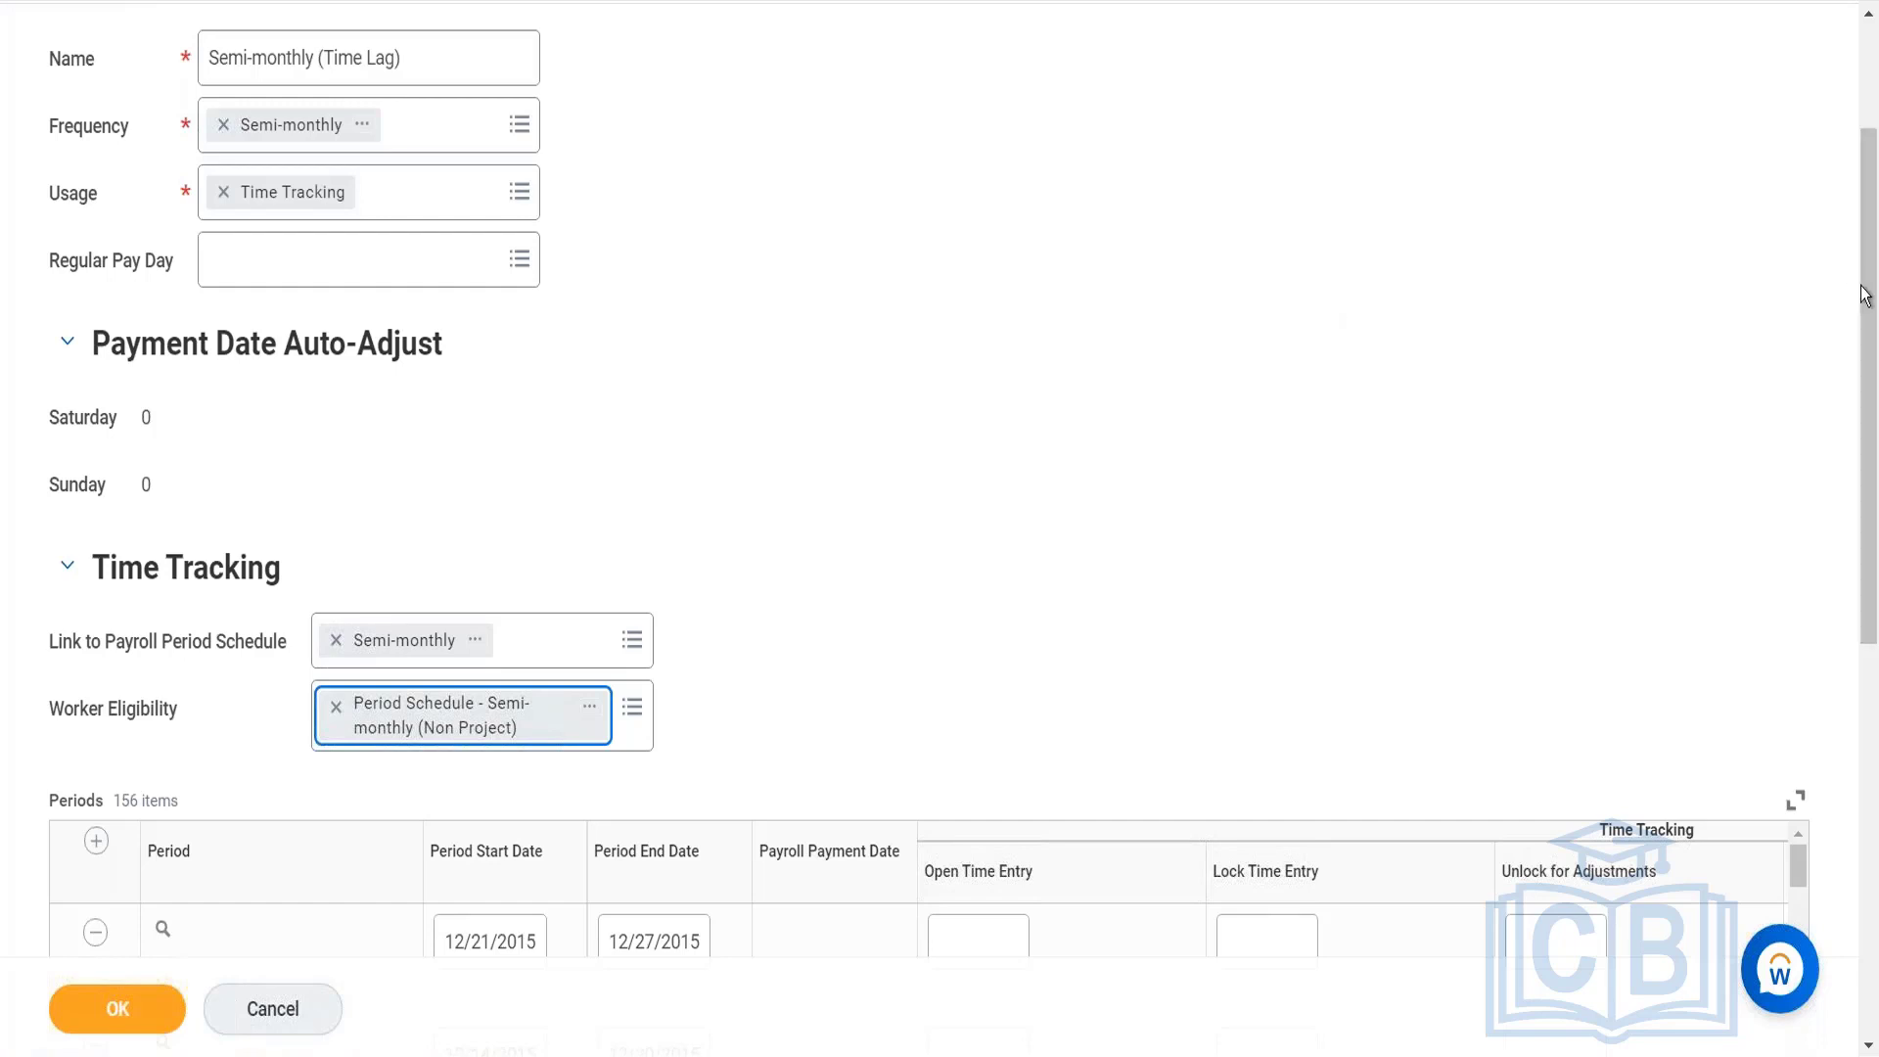
pyautogui.moveTo(1875, 170); pyautogui.dragTo(1874, 56)
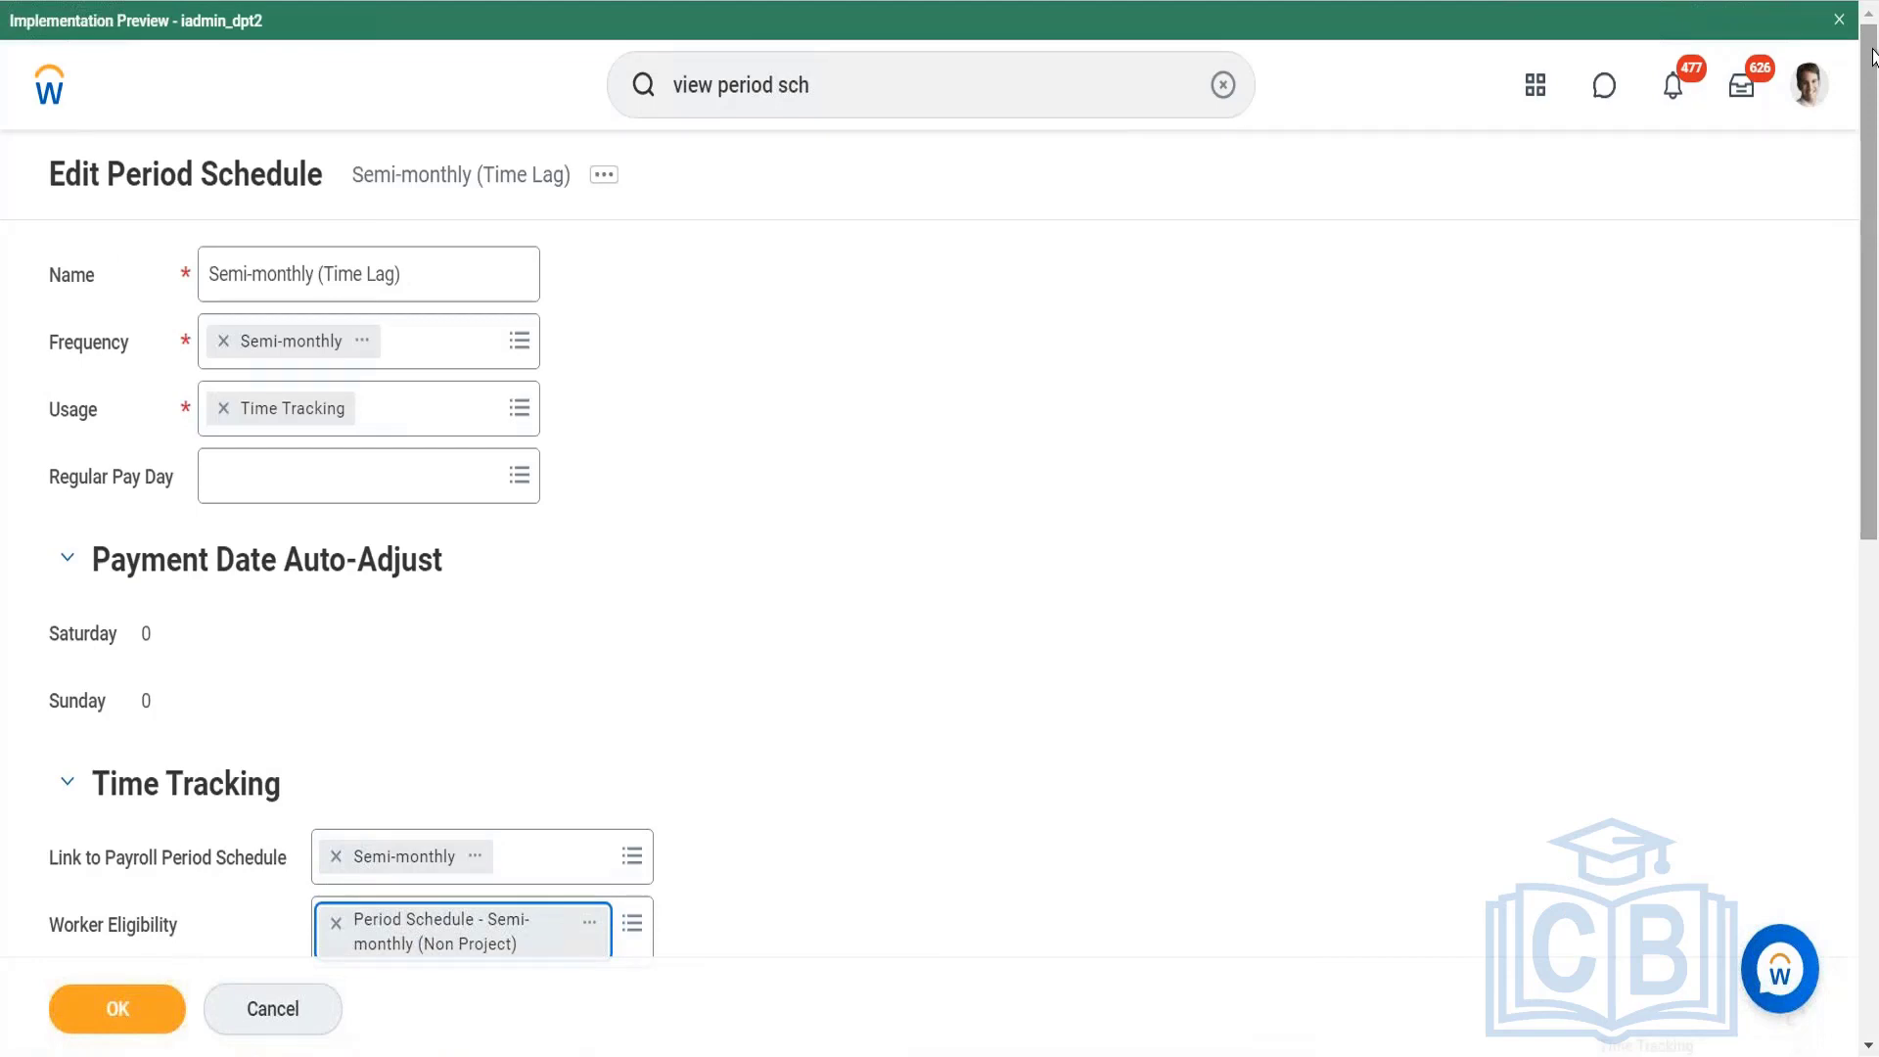
pyautogui.moveTo(1874, 56); pyautogui.dragTo(1859, 523)
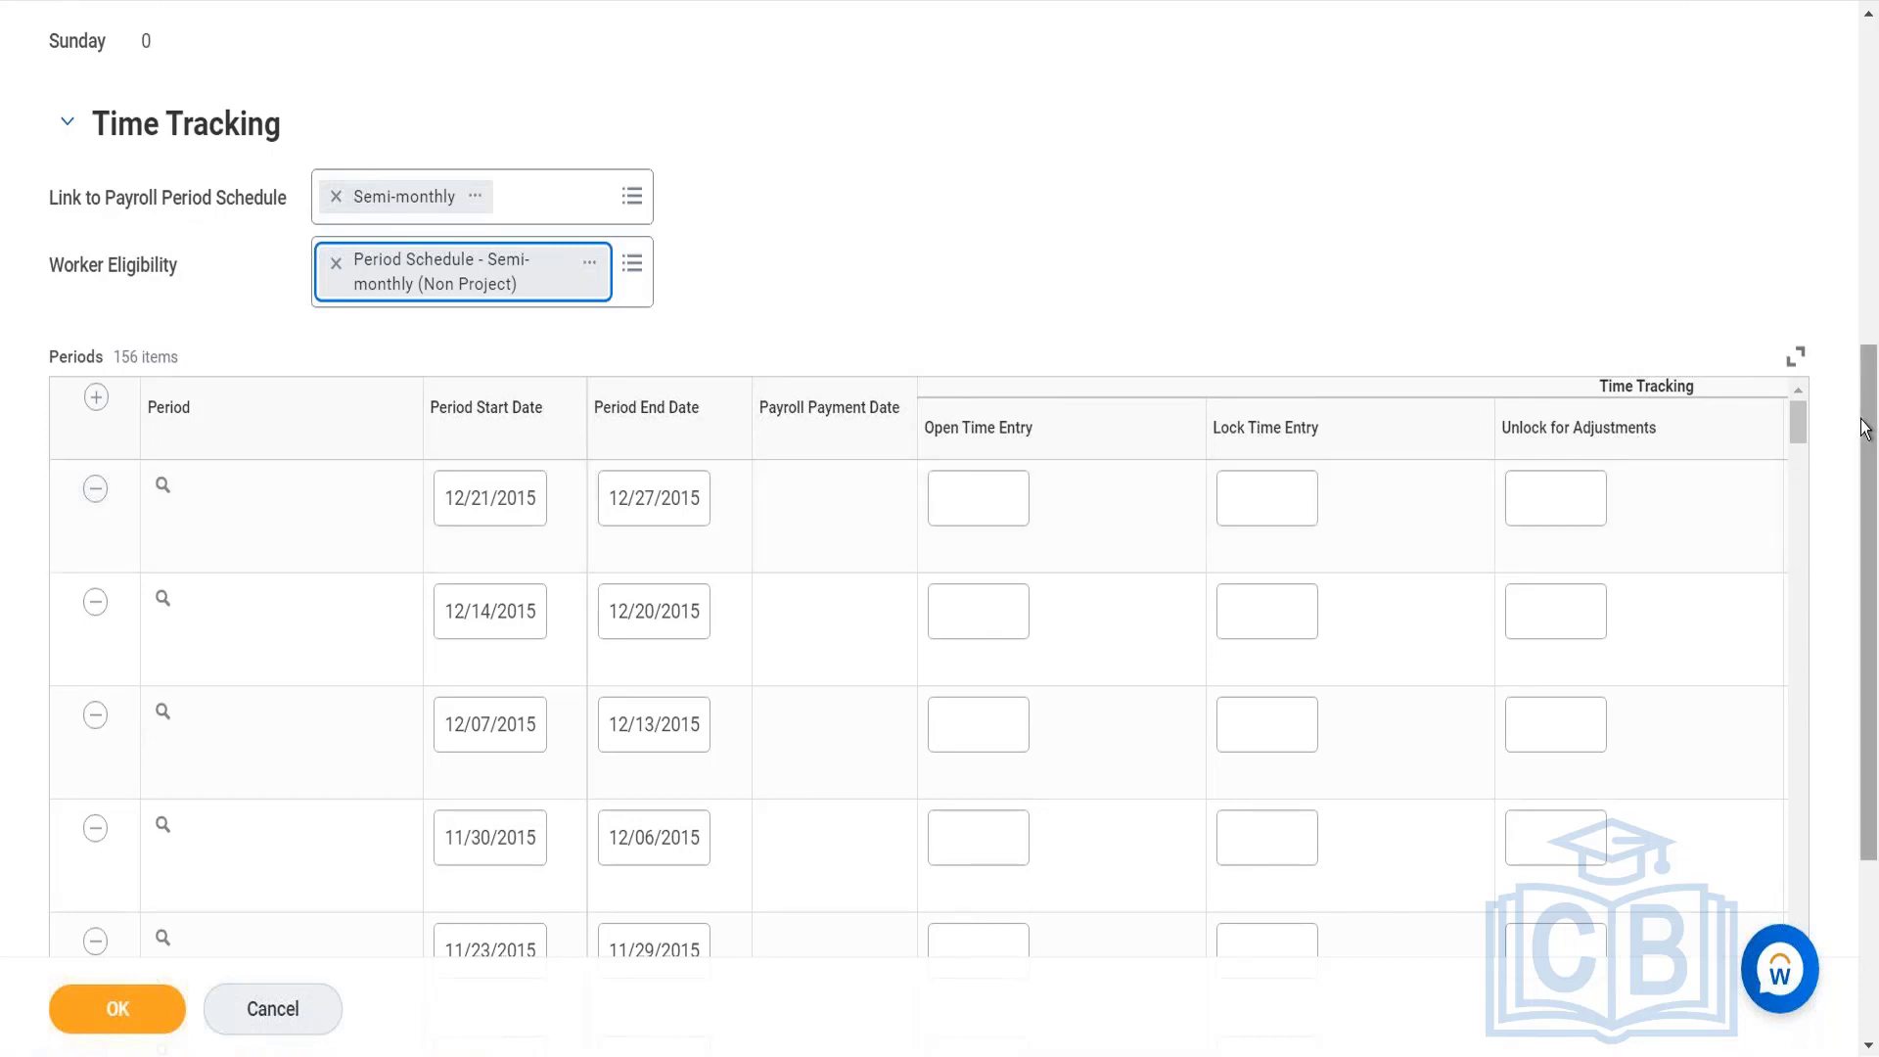
# Add a new row to the Periods table with a start date of 01/01/2021 and an end date of 01/31/2021.
pyautogui.scroll(7, 1855, 137)
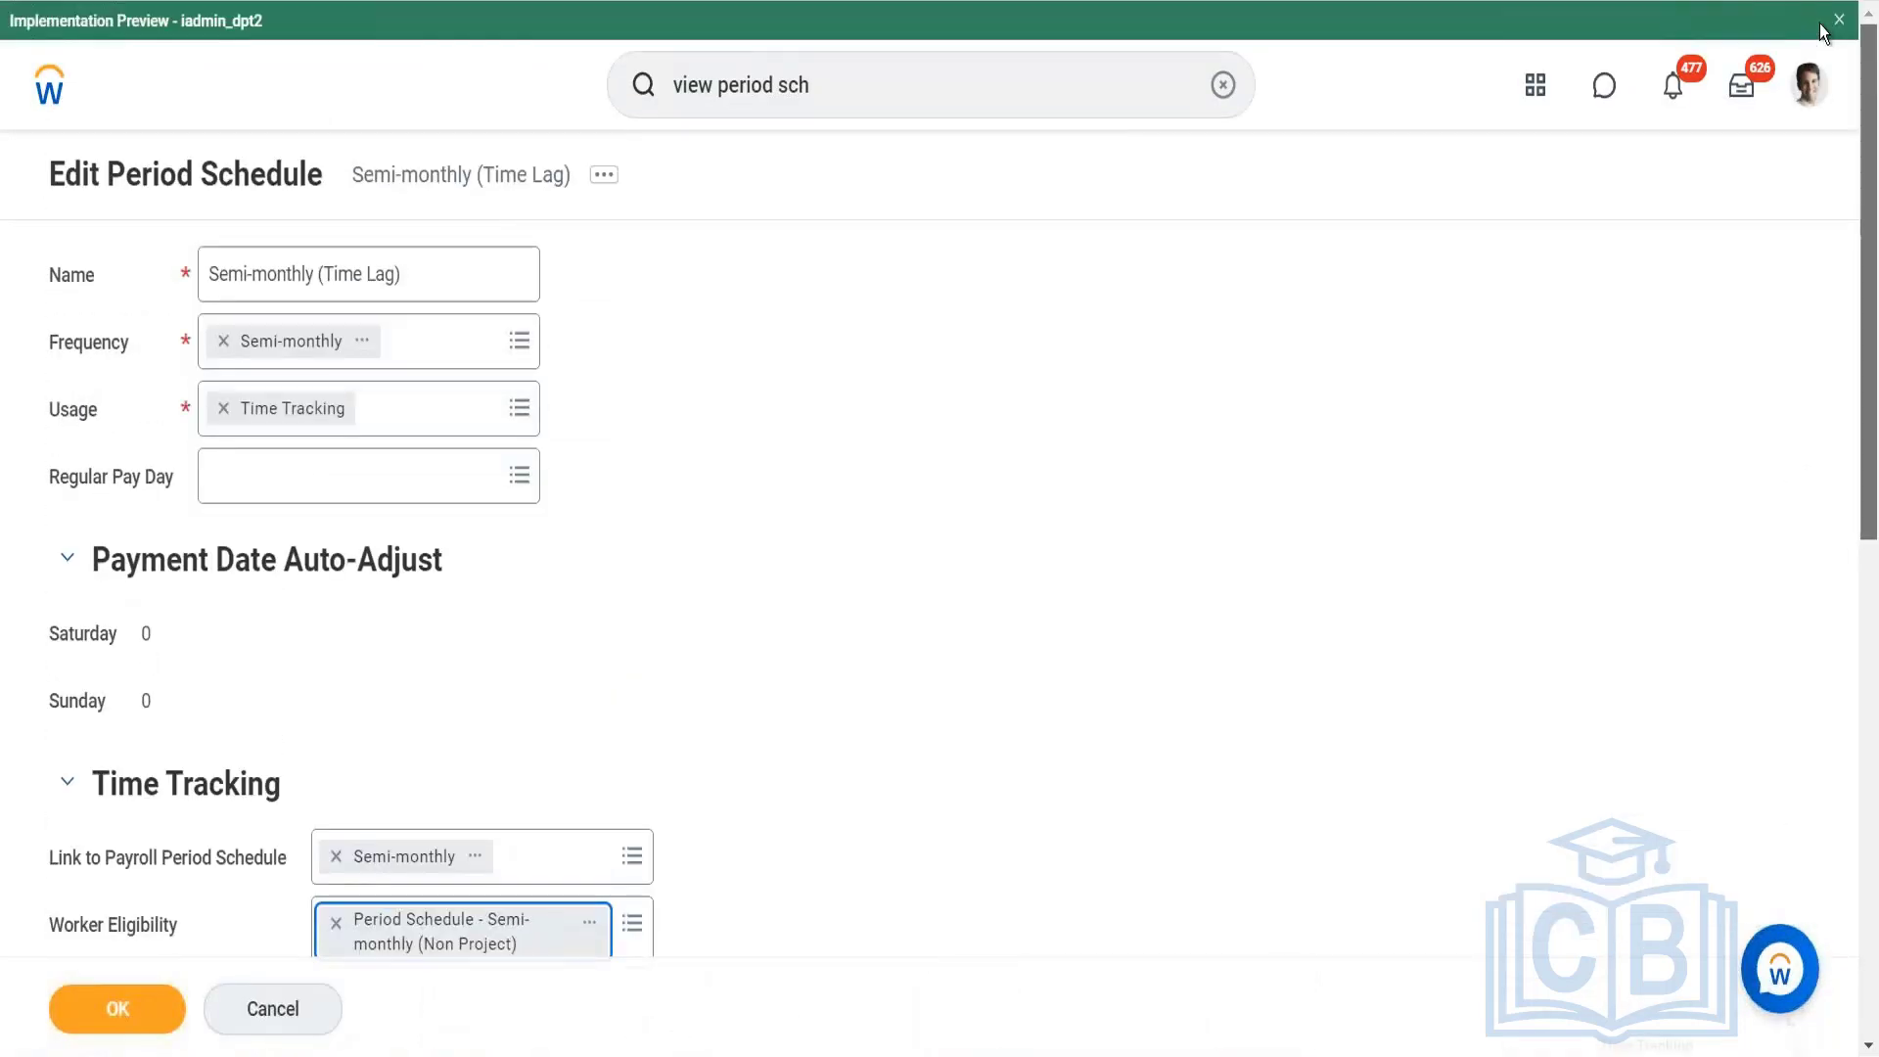
pyautogui.scroll(-6, 1818, 157)
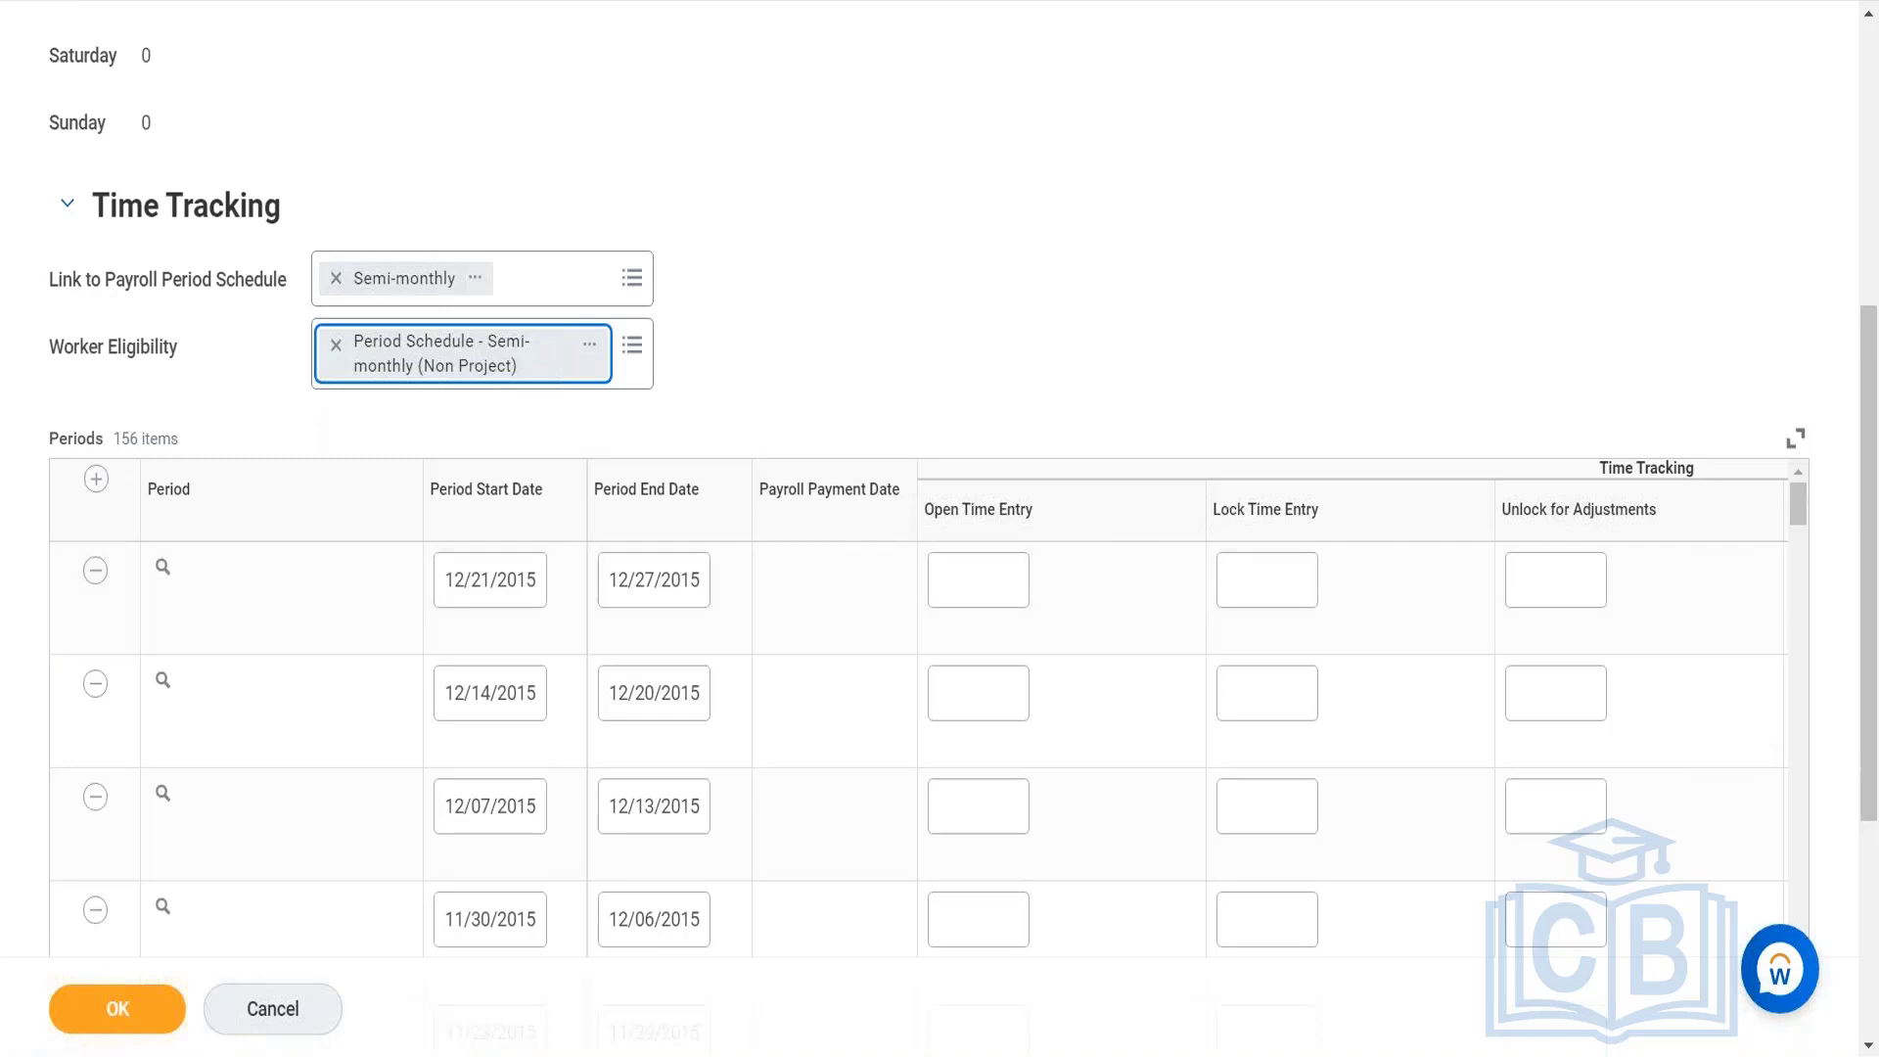
pyautogui.click(97, 481)
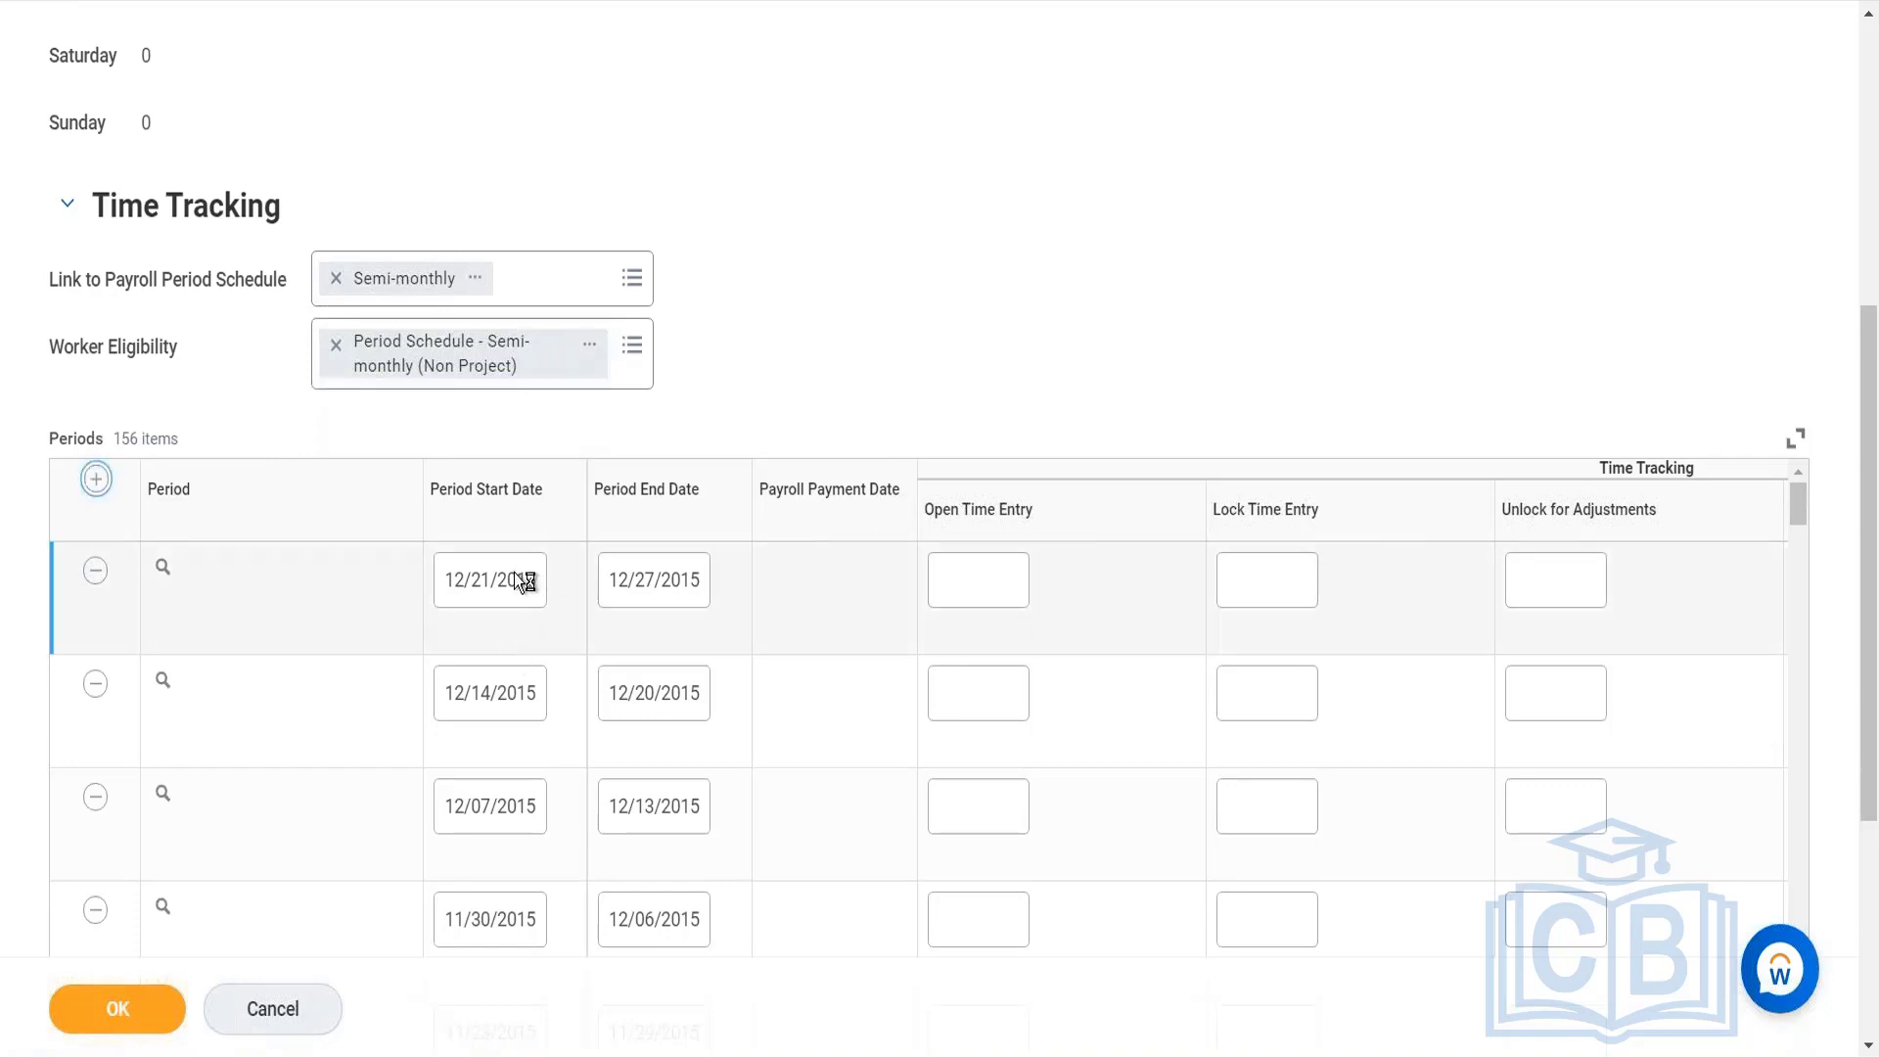
pyautogui.click(96, 480)
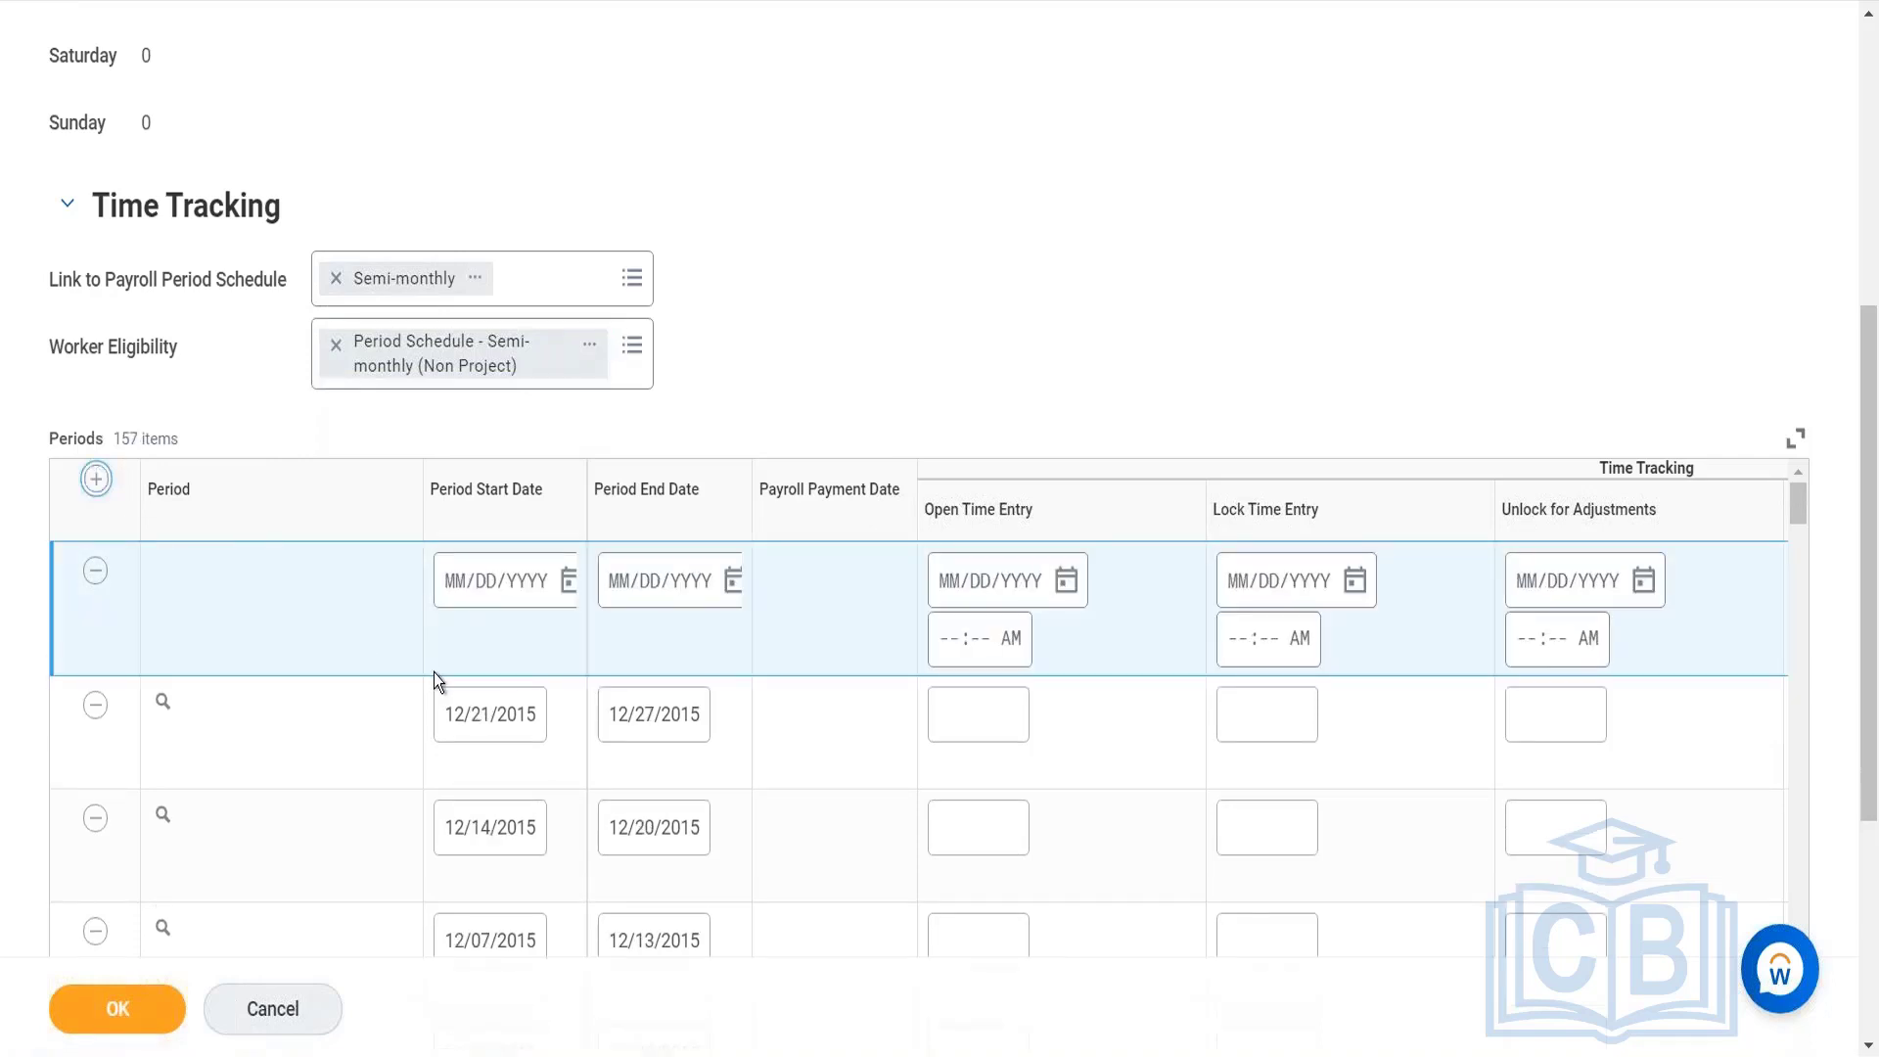
pyautogui.click(450, 579)
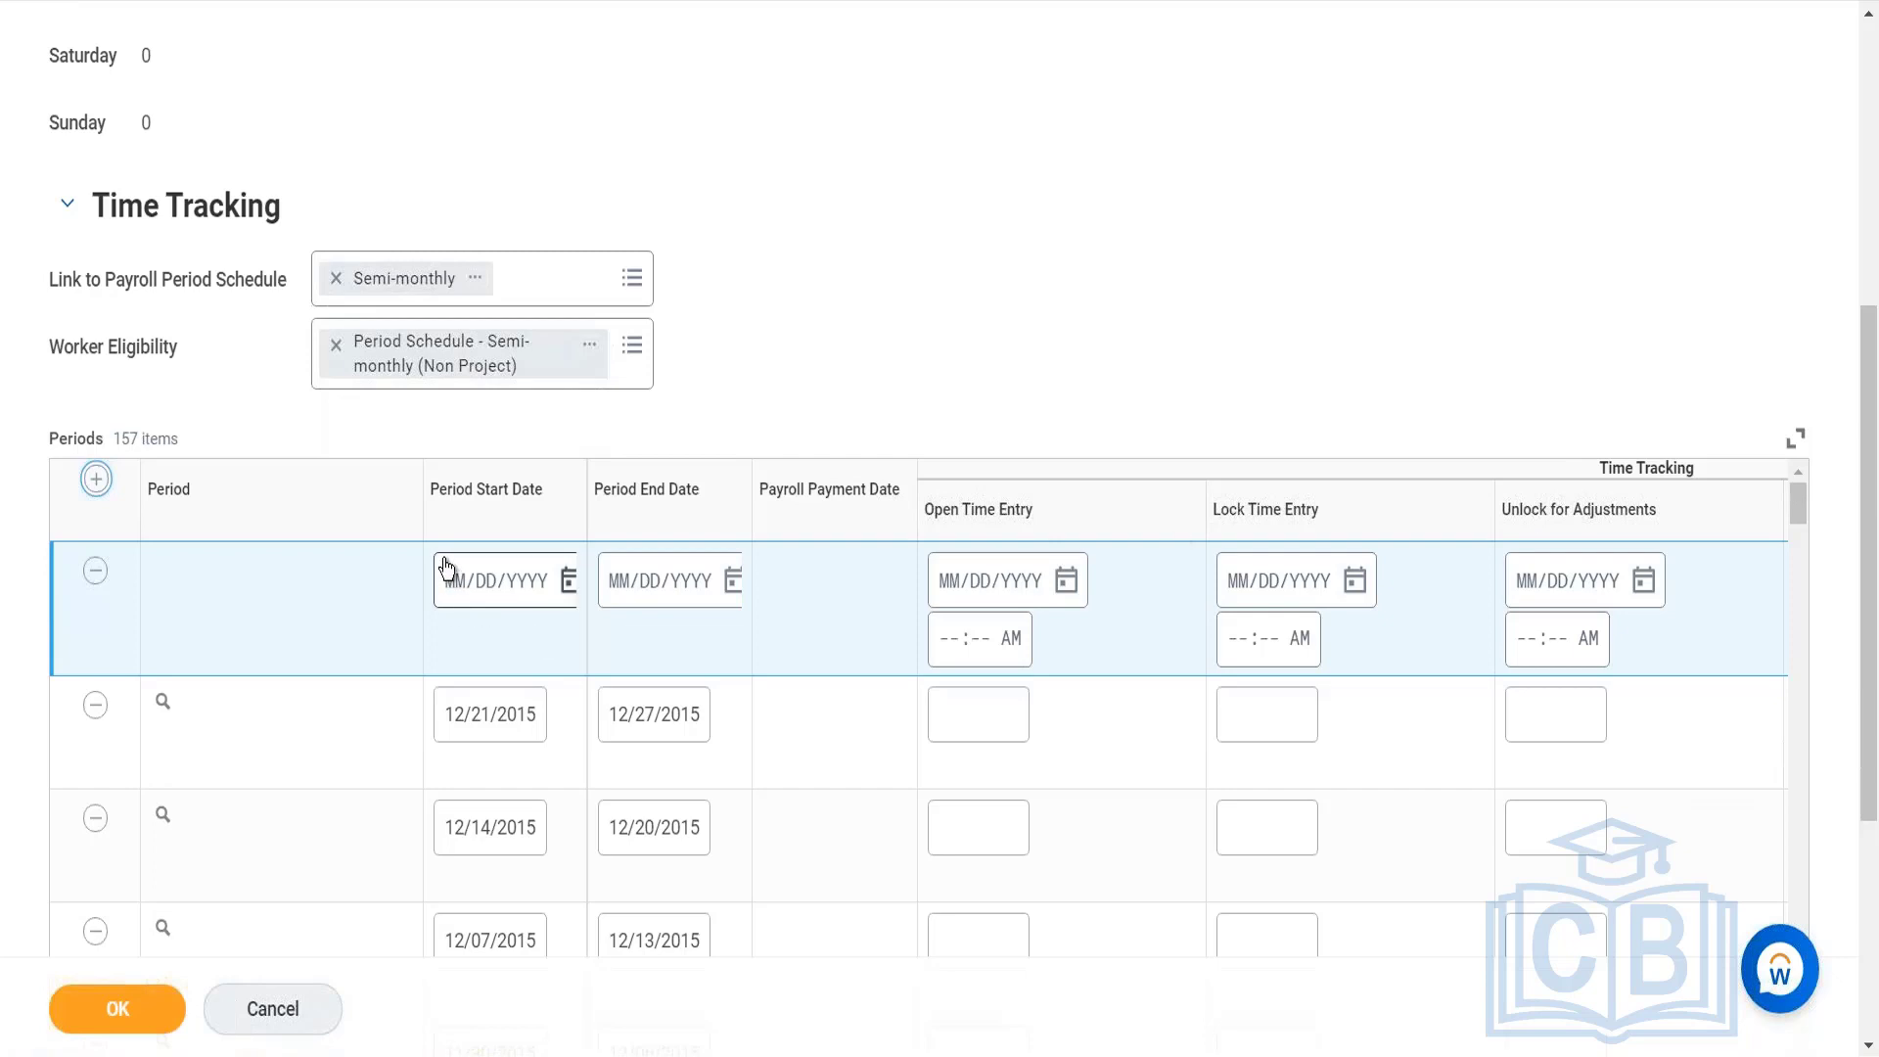
pyautogui.click(495, 580)
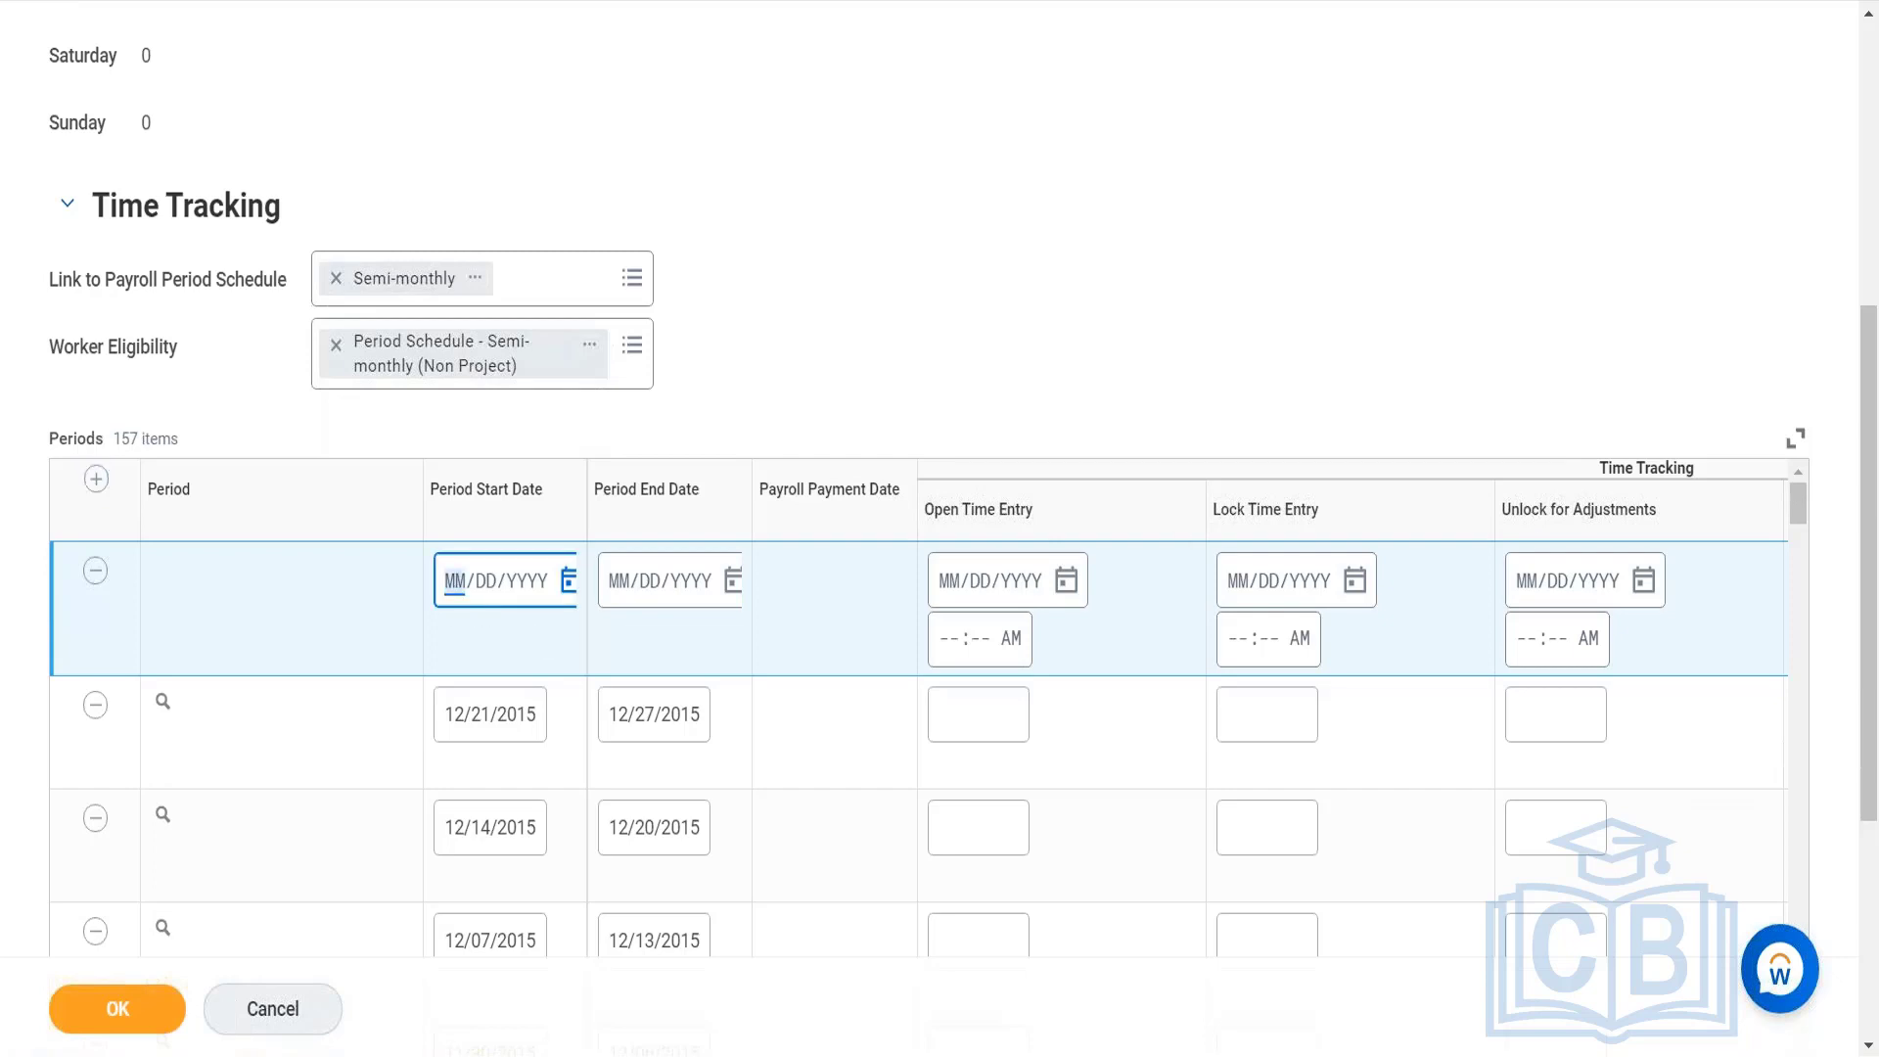
pyautogui.write('01/01/')
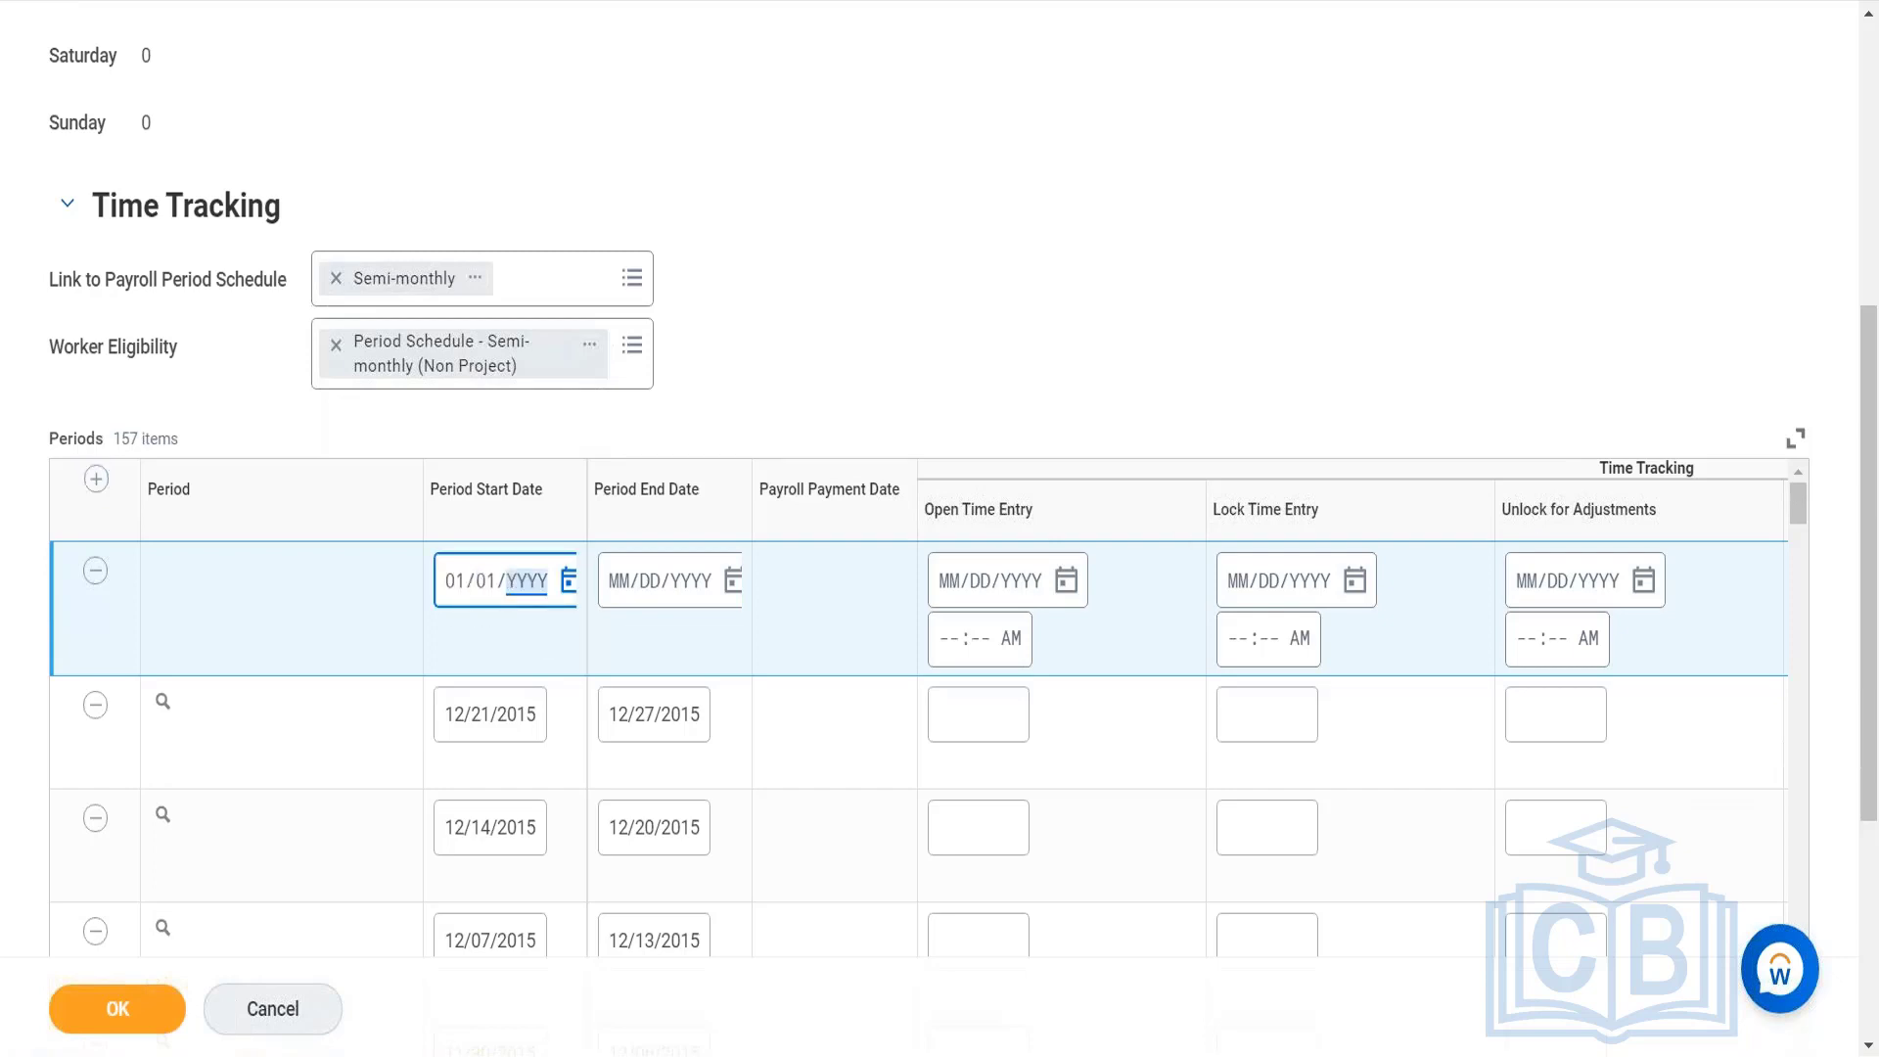
pyautogui.write('2021')
pyautogui.click(619, 588)
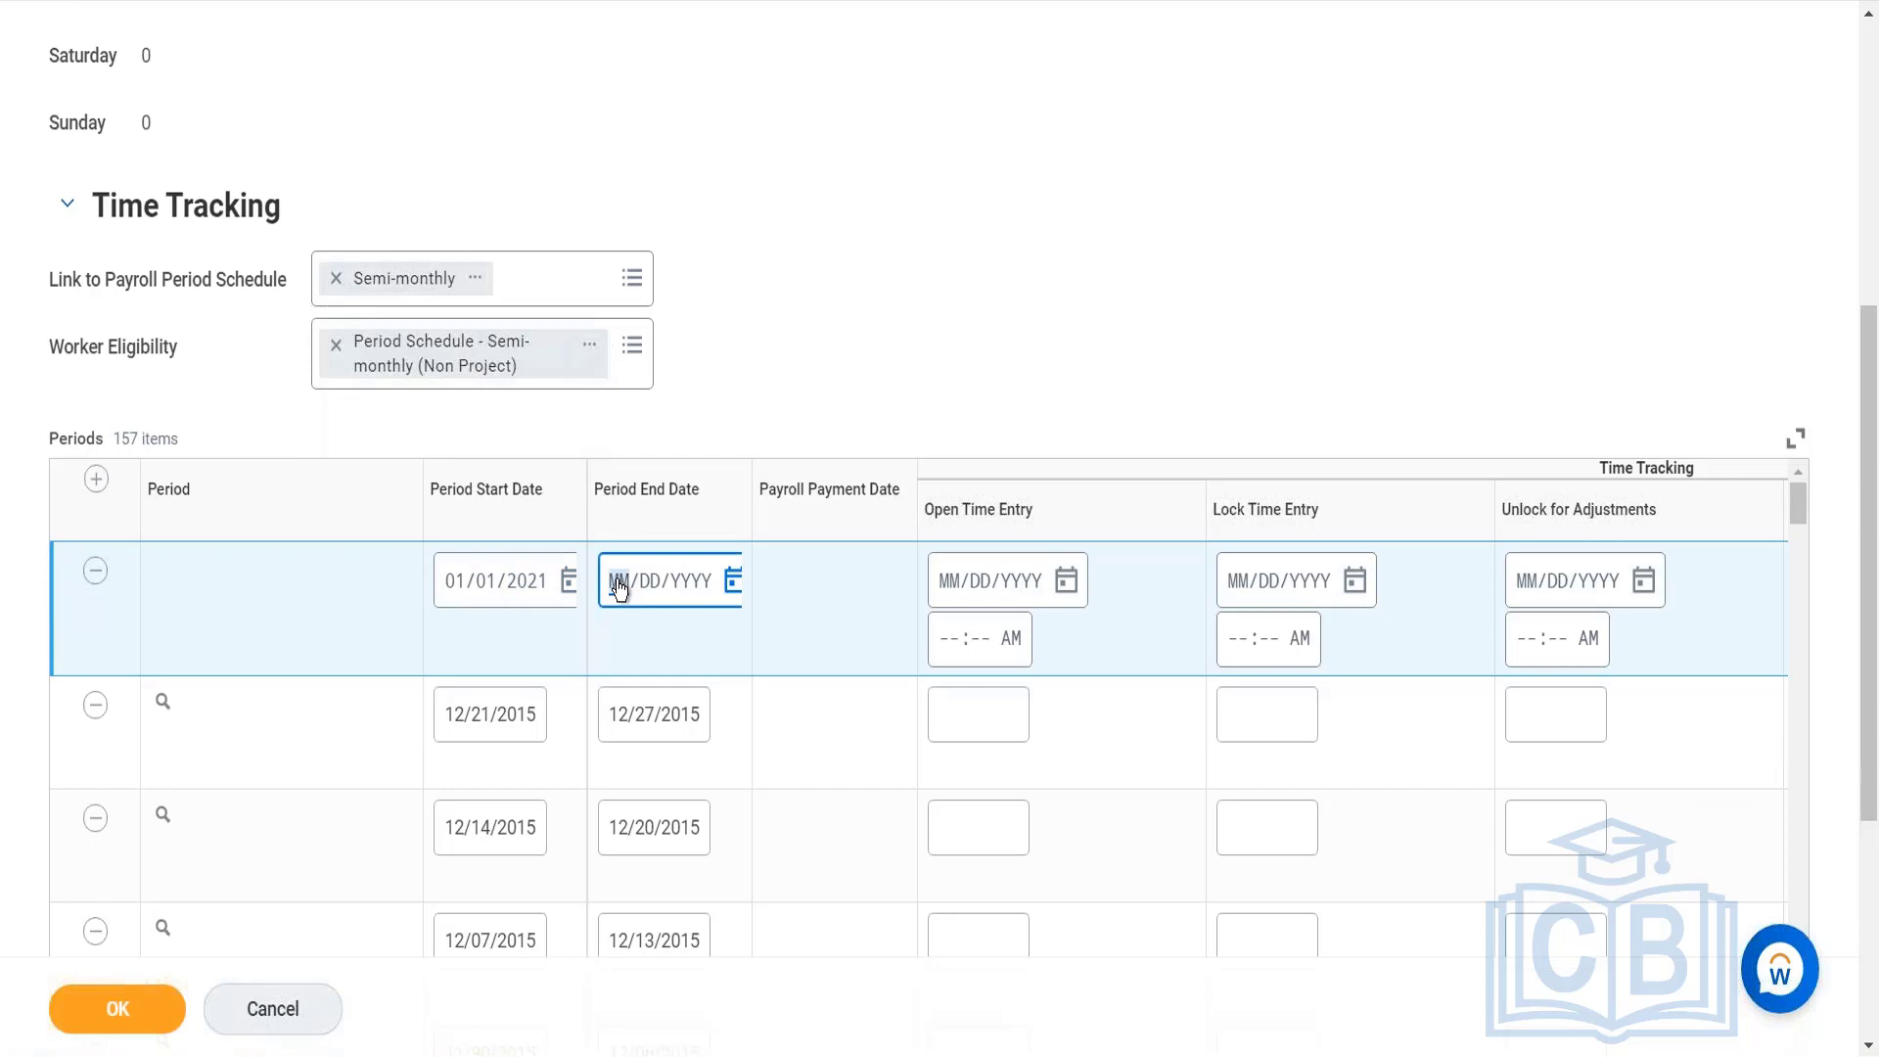
pyautogui.write('01312021')
# Set the new period's Open Time Entry date to 01/02/2021 and its Lock Time Entry date to 02/01/2021.
pyautogui.click(947, 588)
pyautogui.write('01/02/')
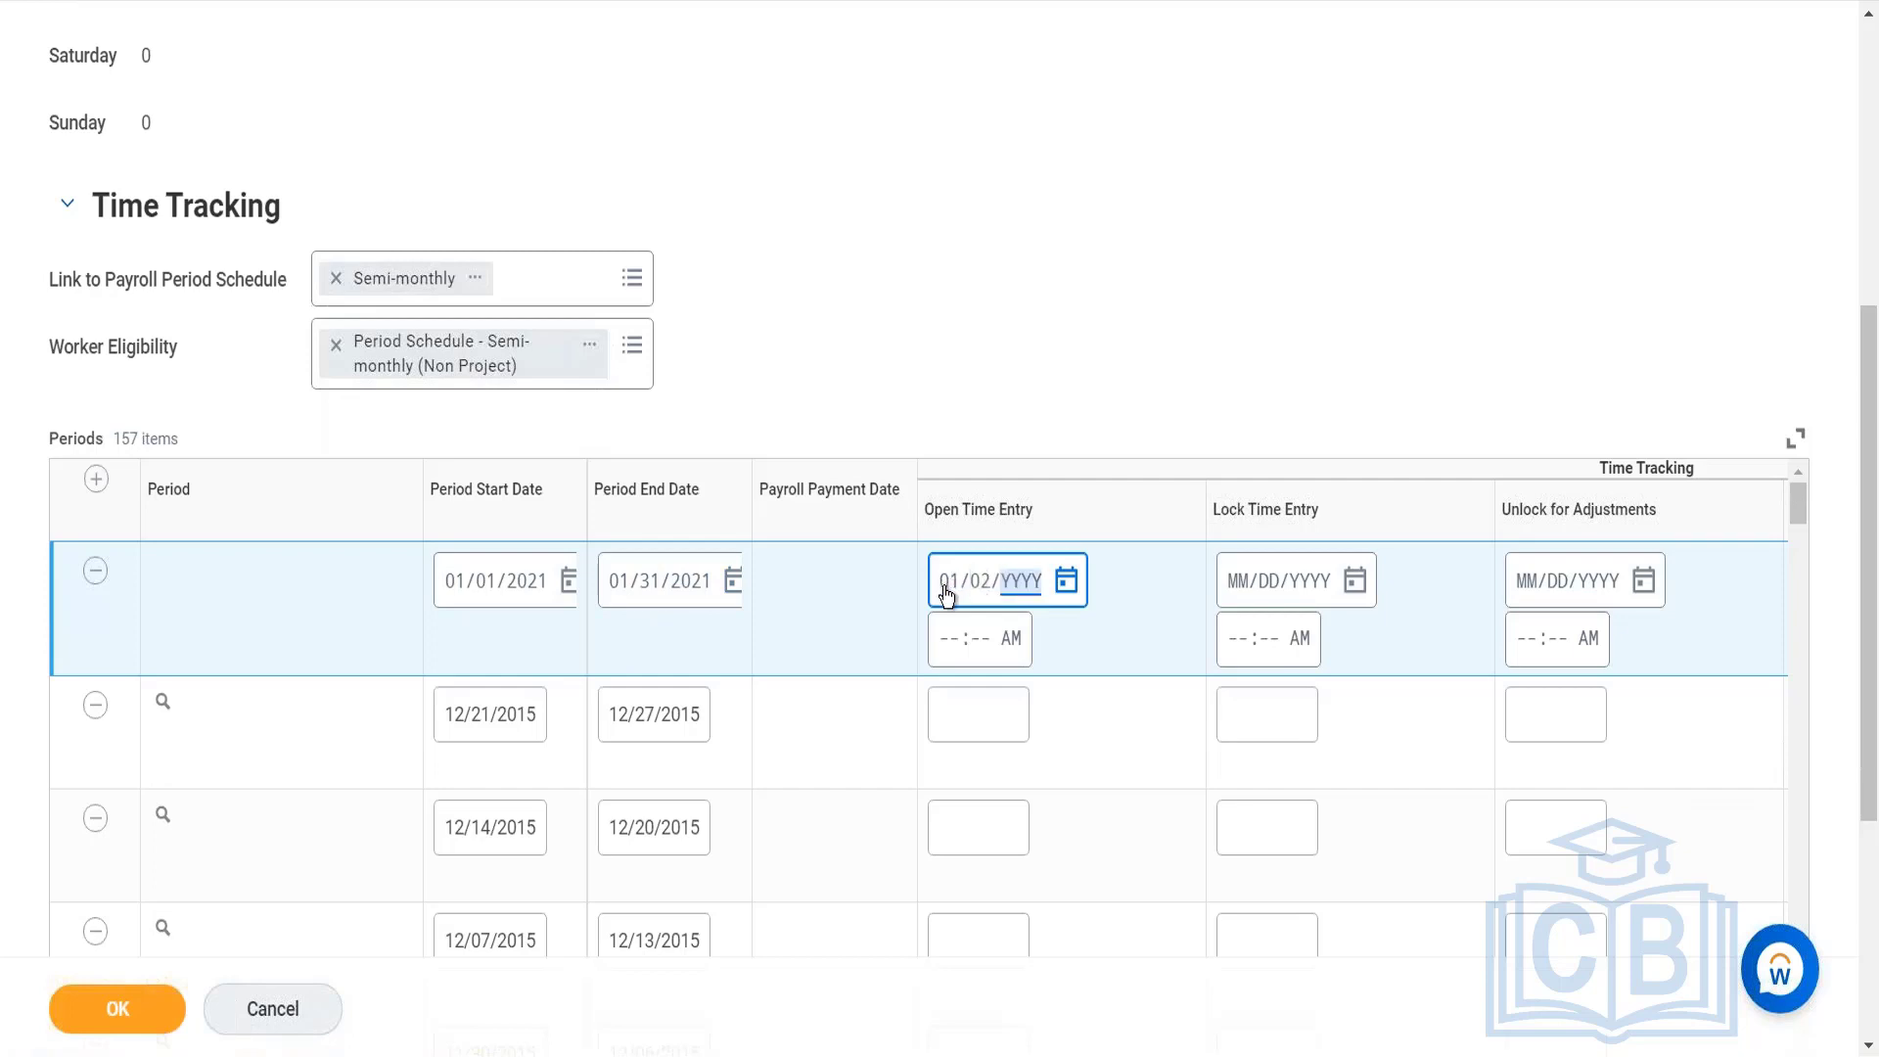
pyautogui.write('2021')
pyautogui.click(1246, 592)
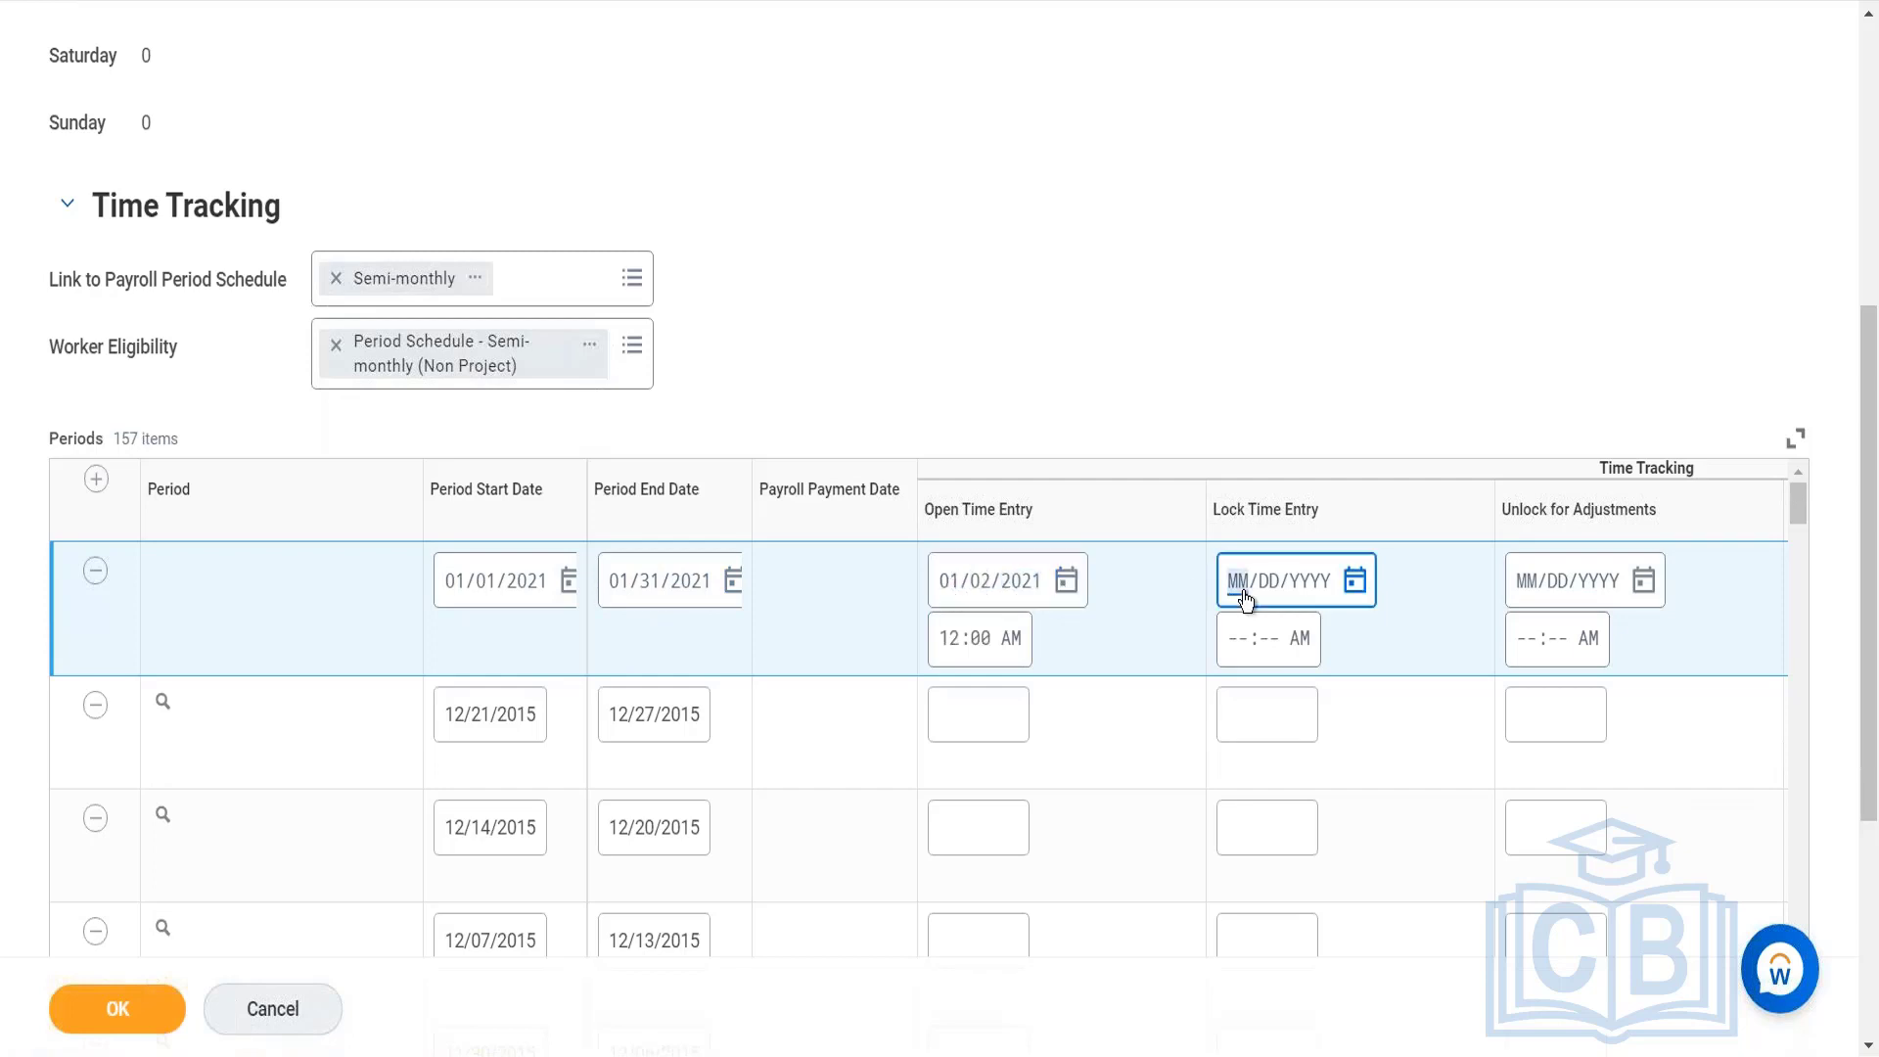
pyautogui.write('02/01/2021')
# Set the new period's Unlock for Adjustments date to 02/28/2021.
pyautogui.click(1533, 595)
pyautogui.write('02')
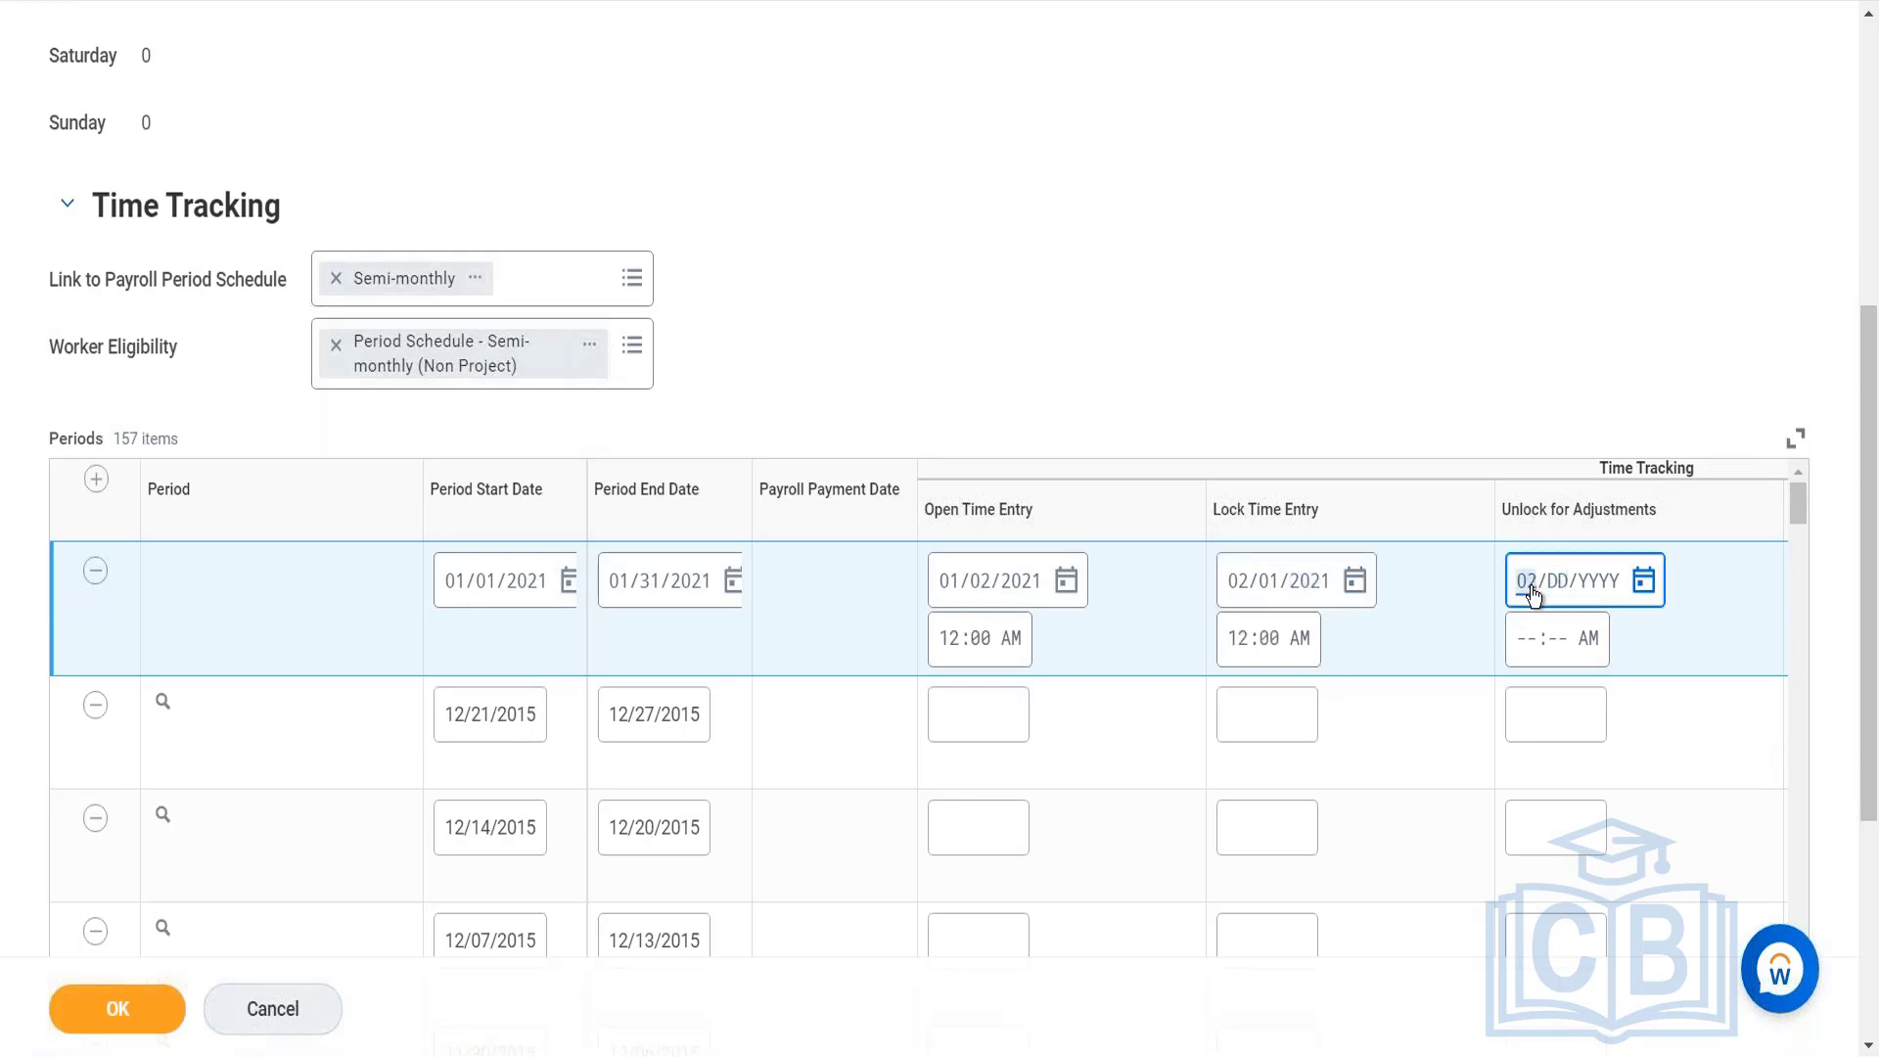
pyautogui.press('Right')
pyautogui.write('282012')
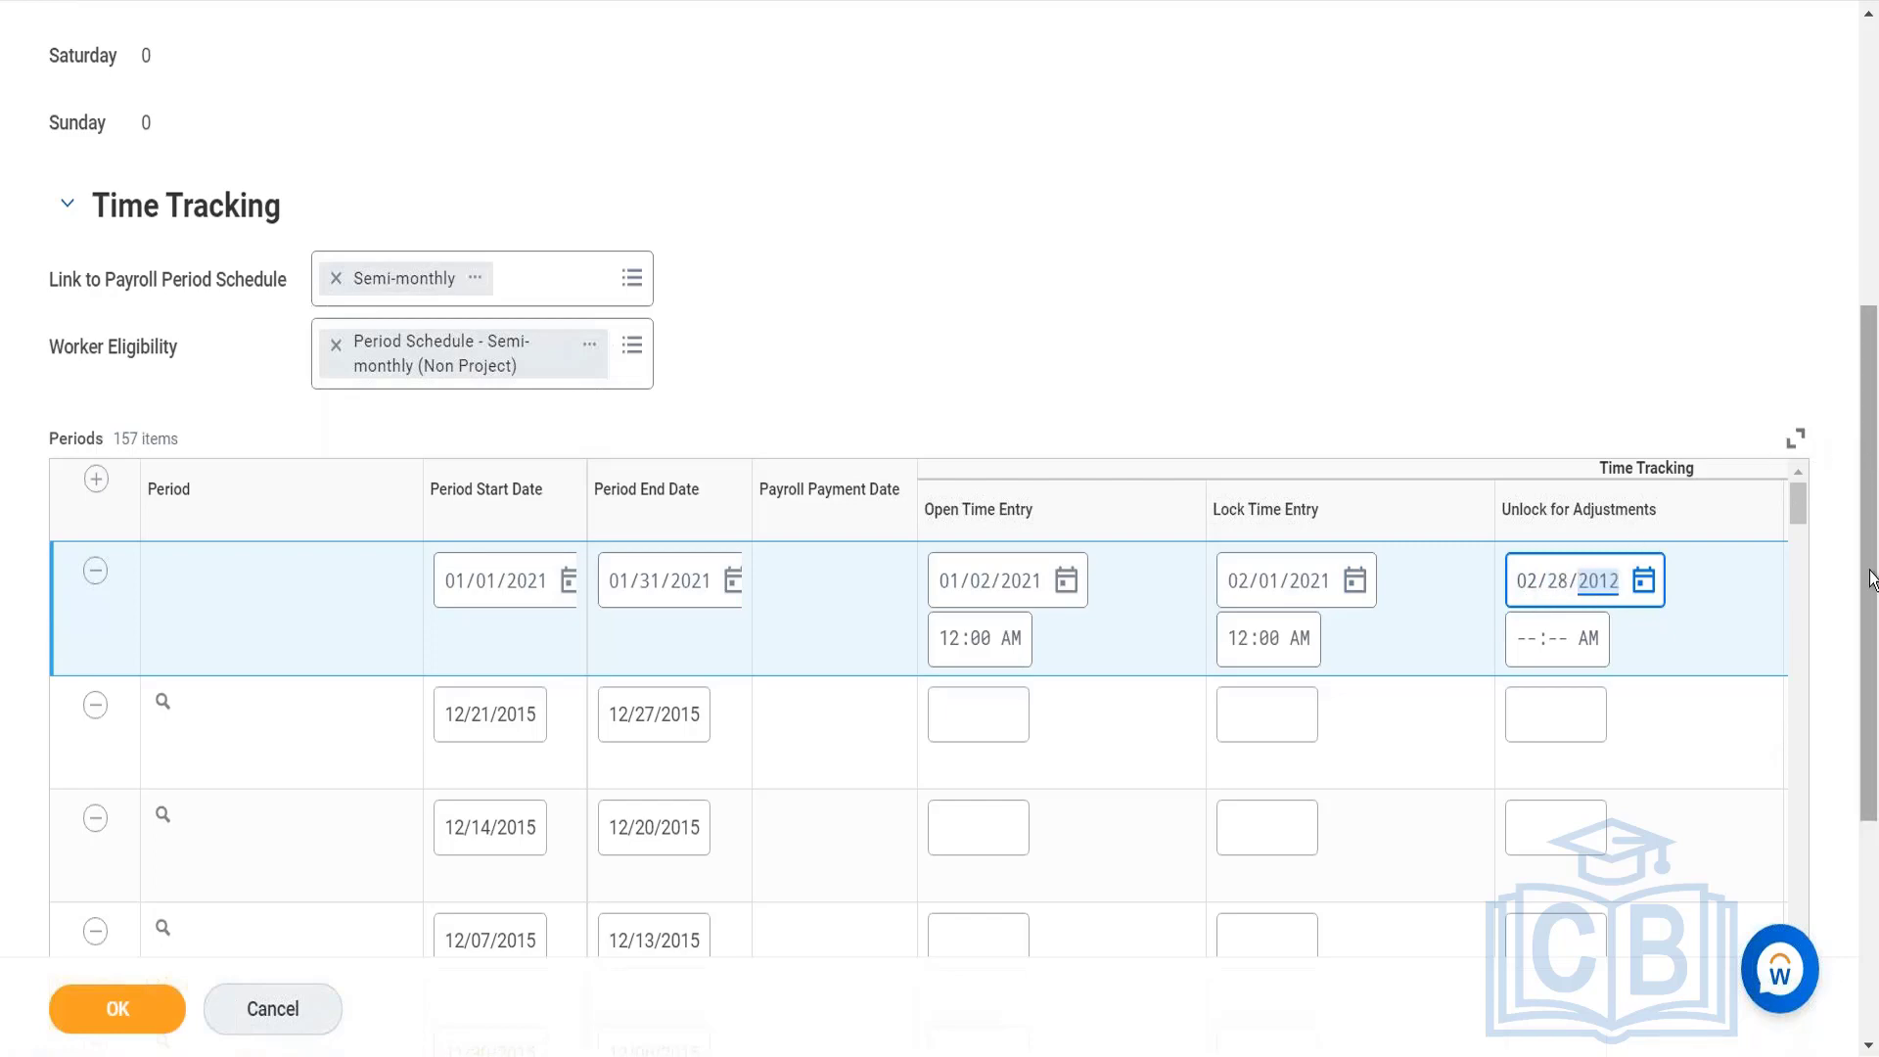
pyautogui.scroll(-3, 1872, 597)
pyautogui.scroll(-2, 1872, 627)
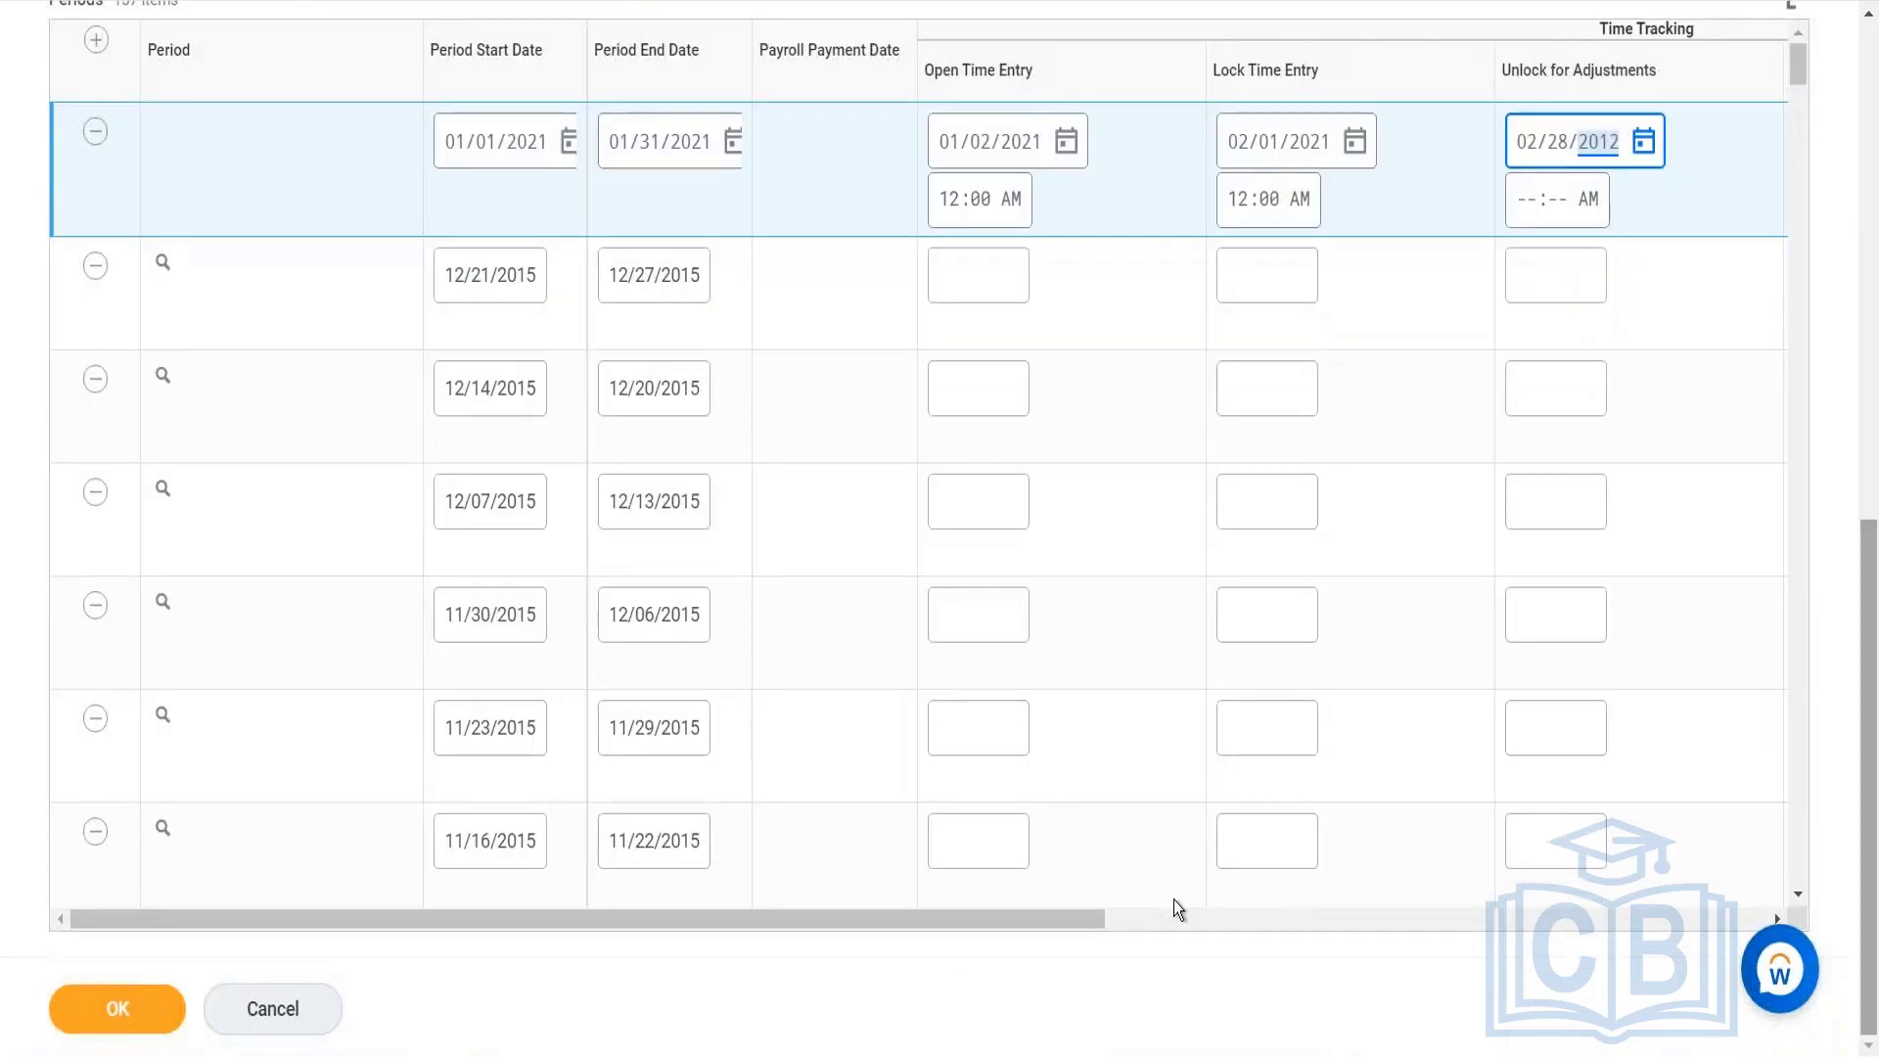
pyautogui.moveTo(1206, 936); pyautogui.dragTo(1273, 928)
pyautogui.click(1303, 141)
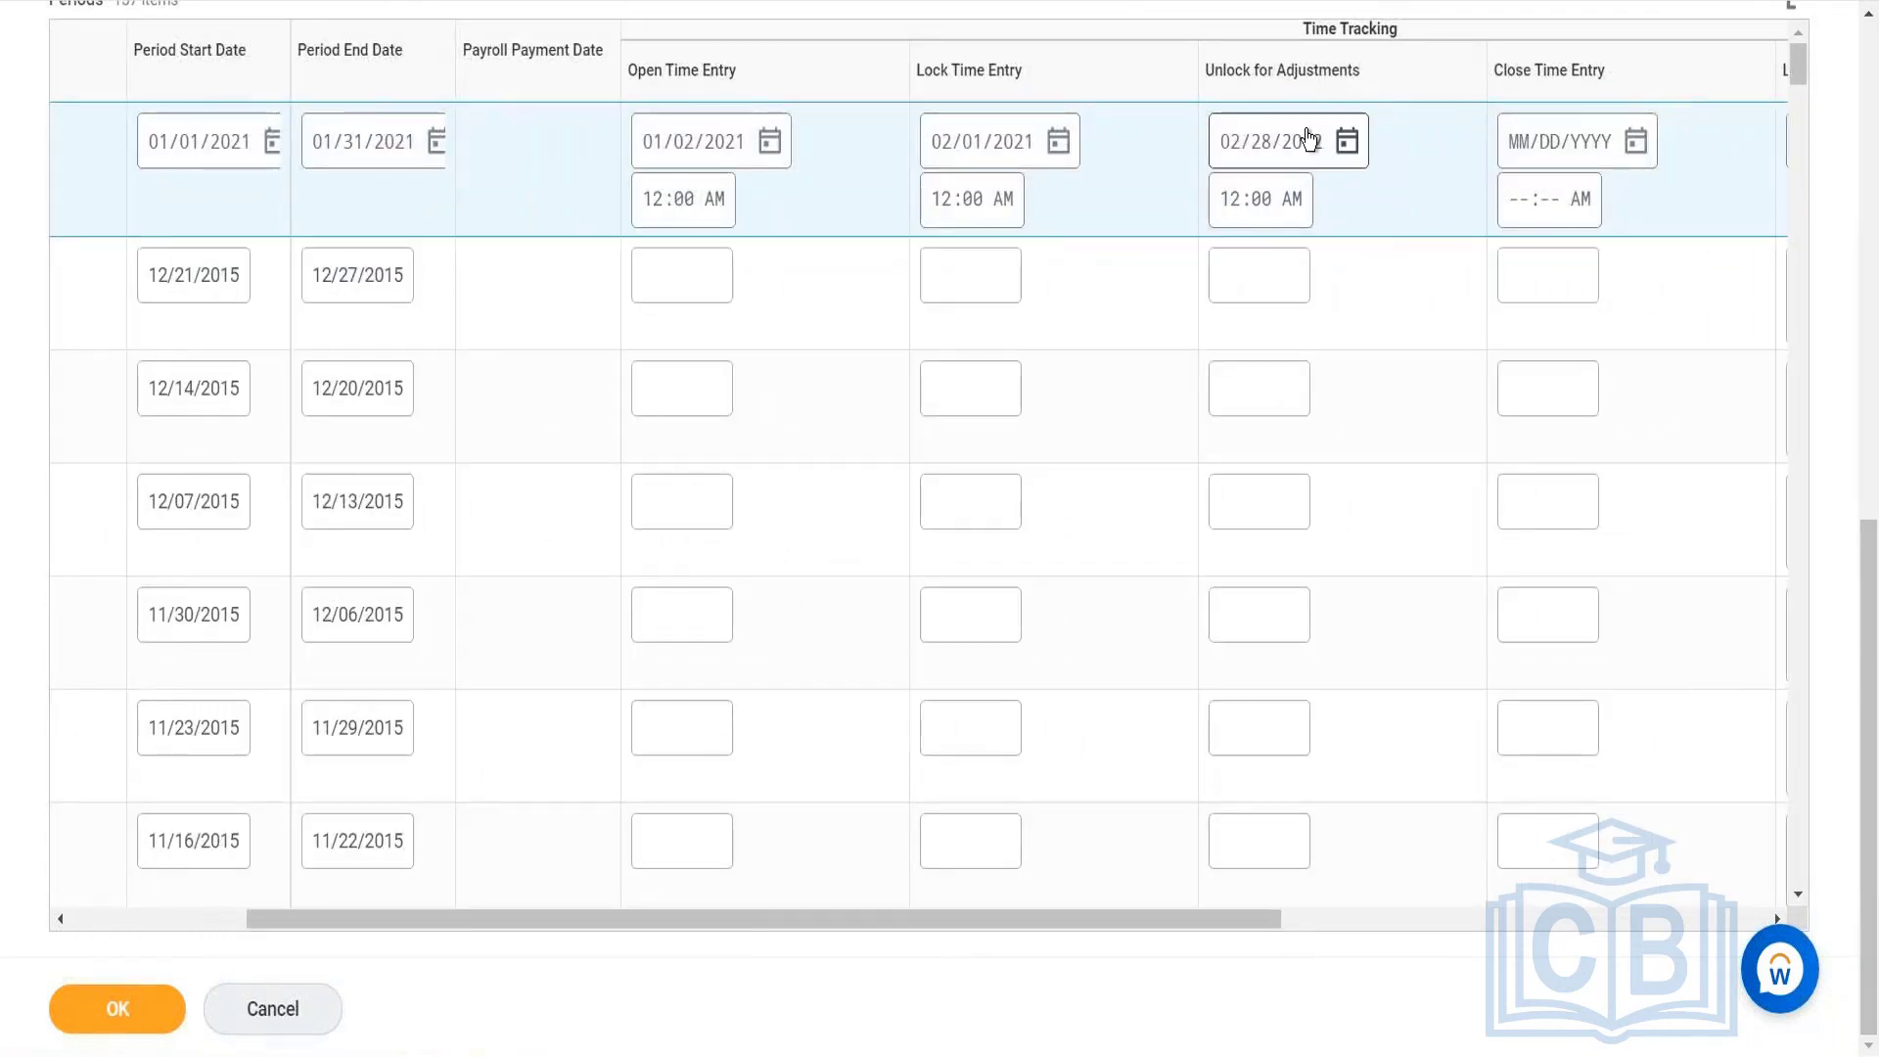
pyautogui.write('2')
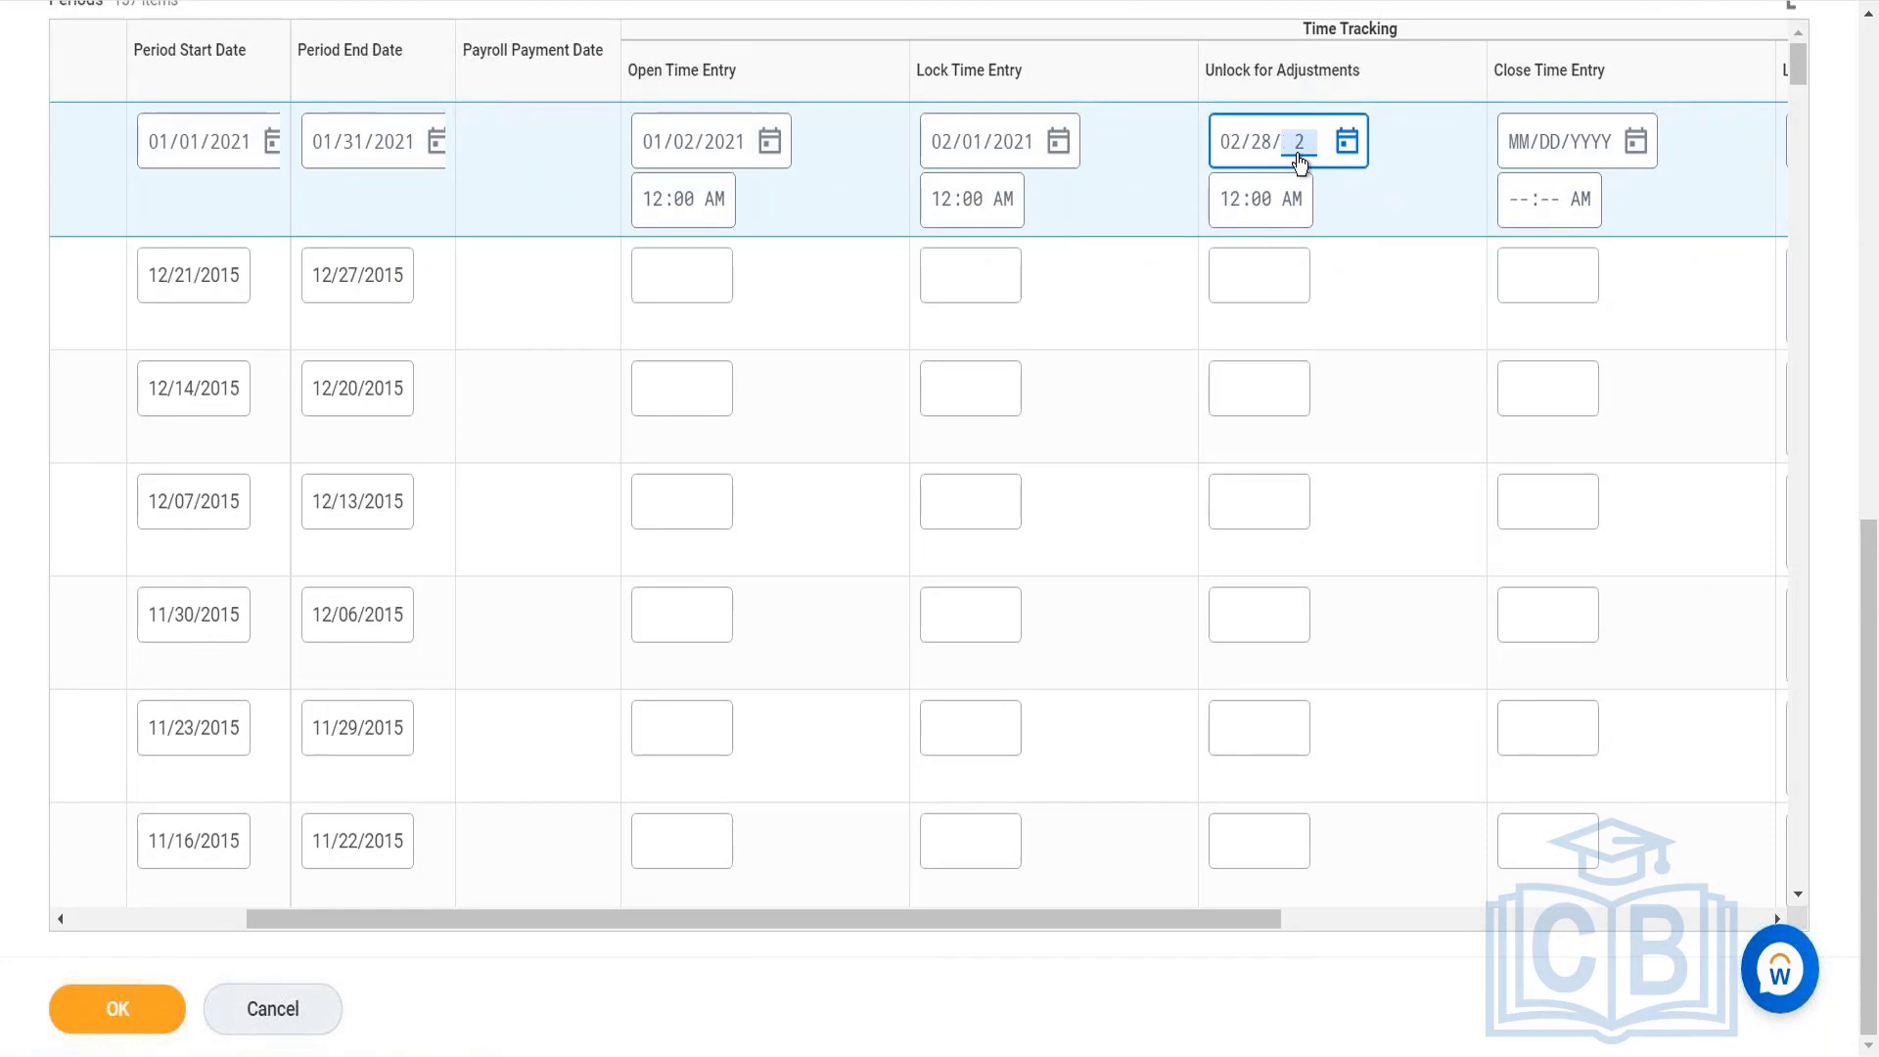
pyautogui.write('021')
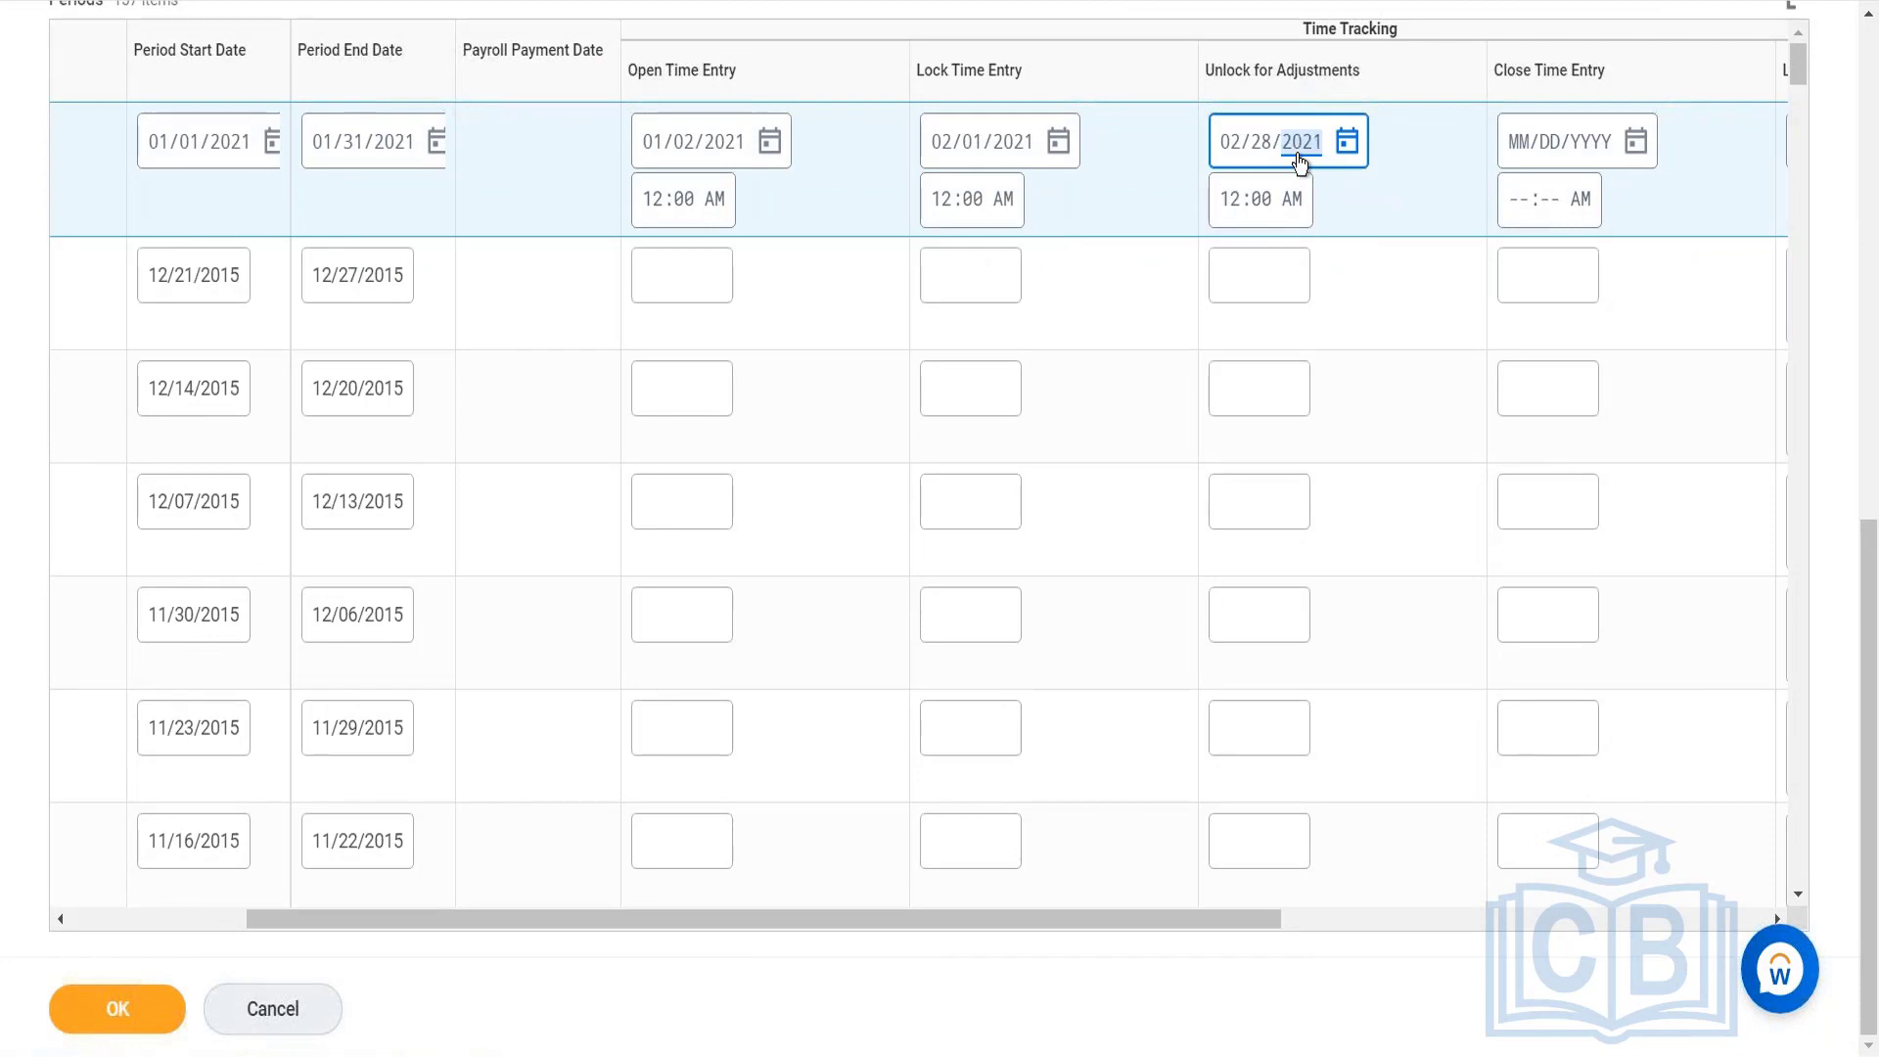
# Set the new period's Close Time Entry date to 03/01/2021.
pyautogui.click(1527, 152)
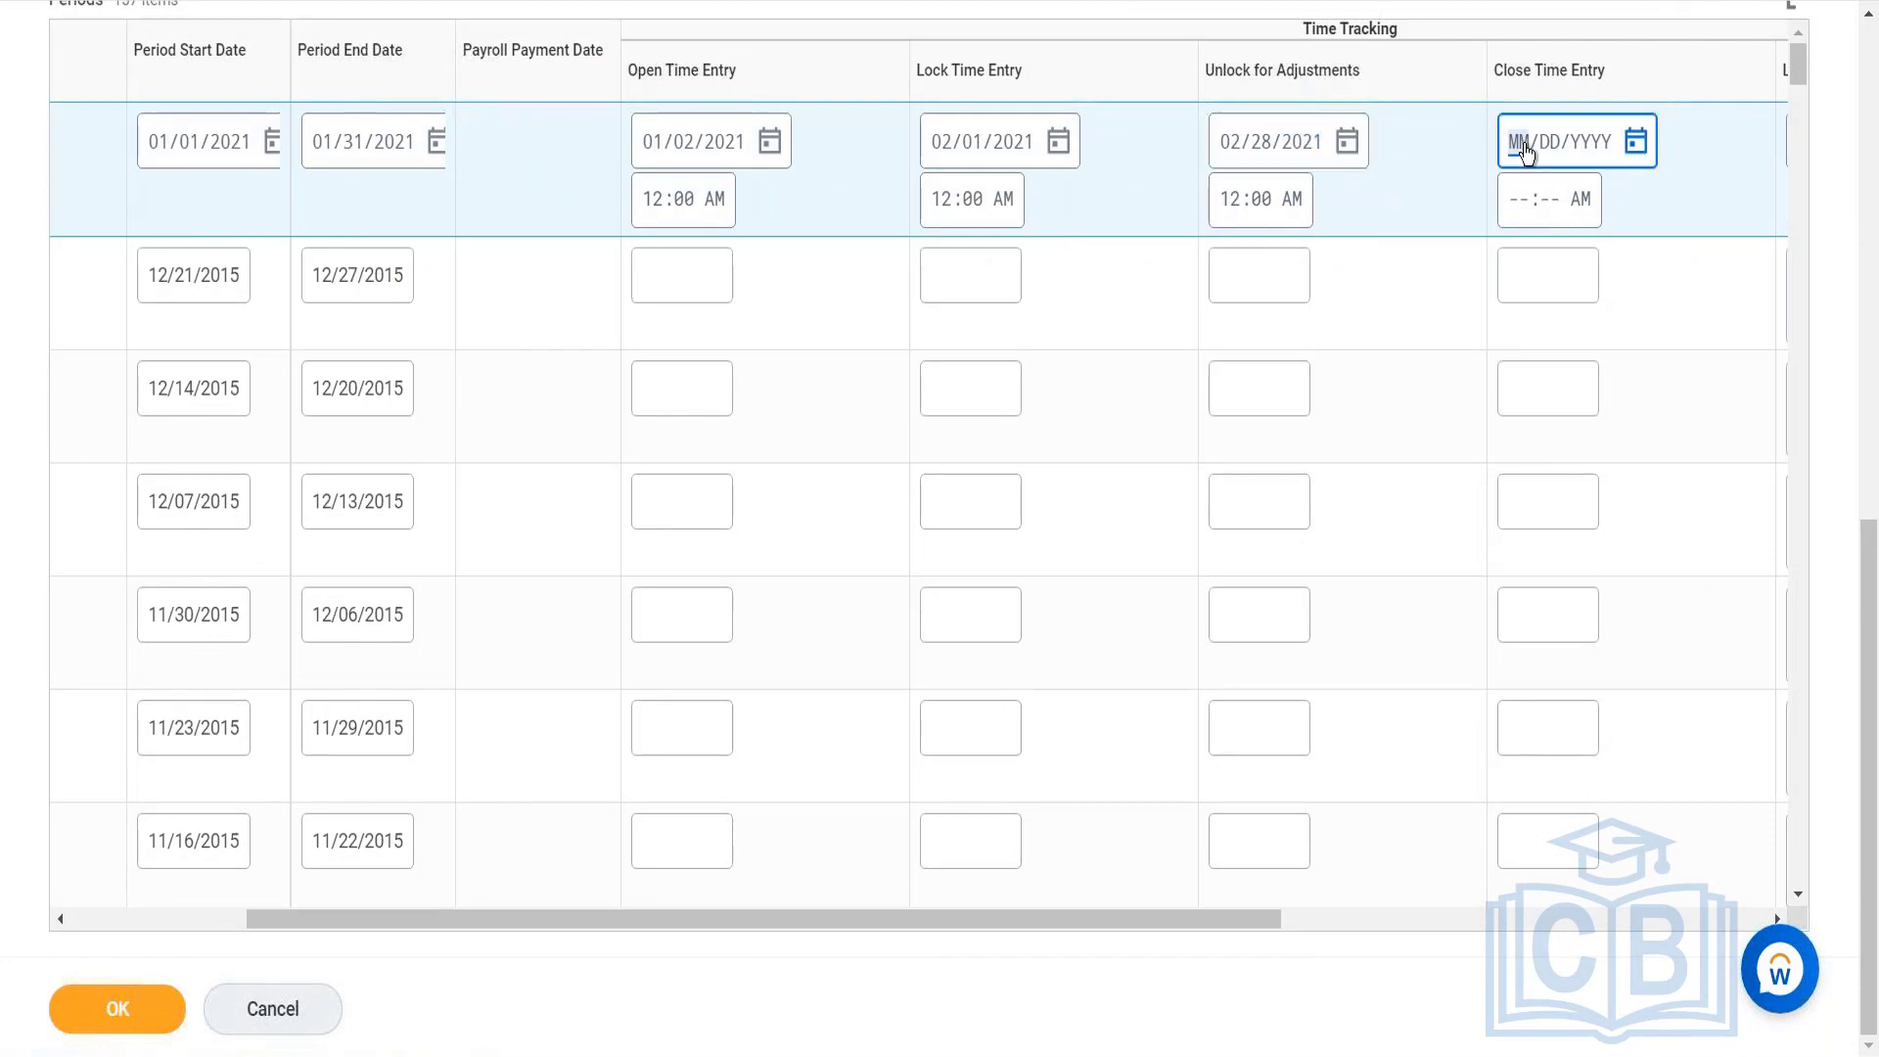
pyautogui.write('03/01/')
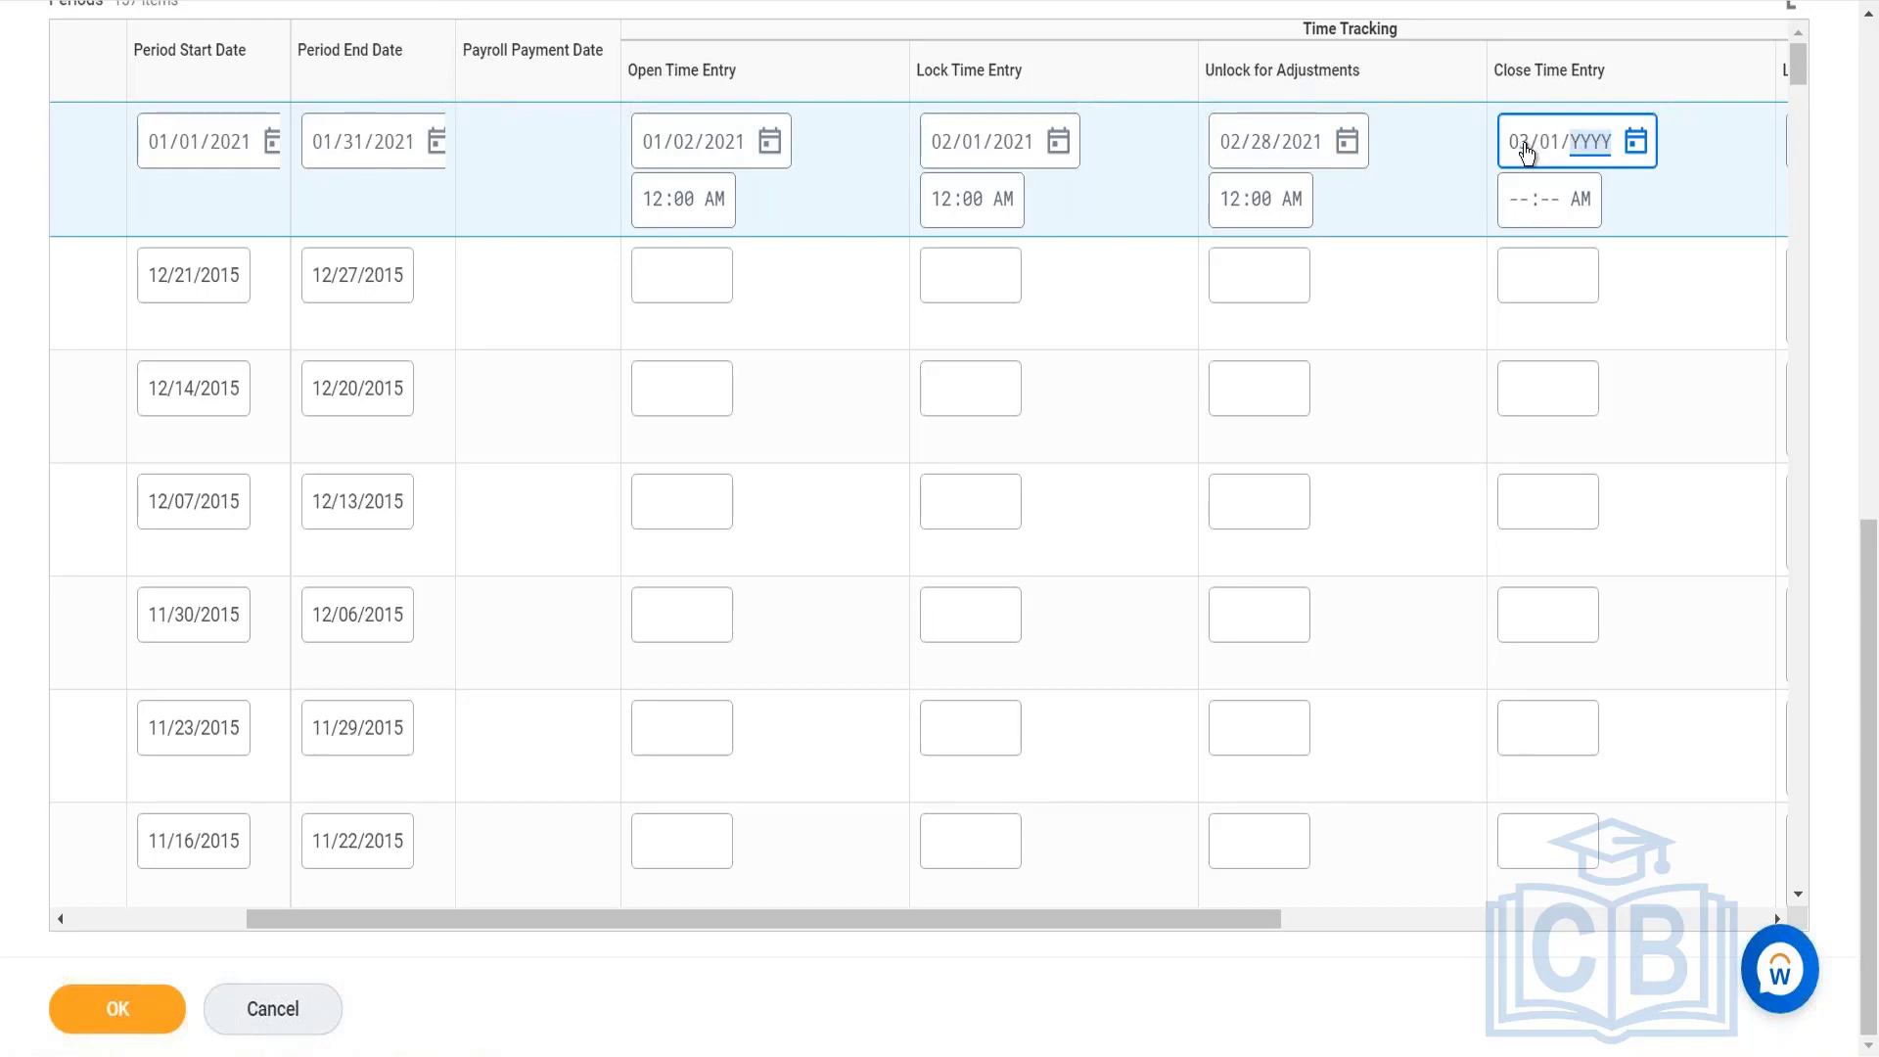
pyautogui.write('2021')
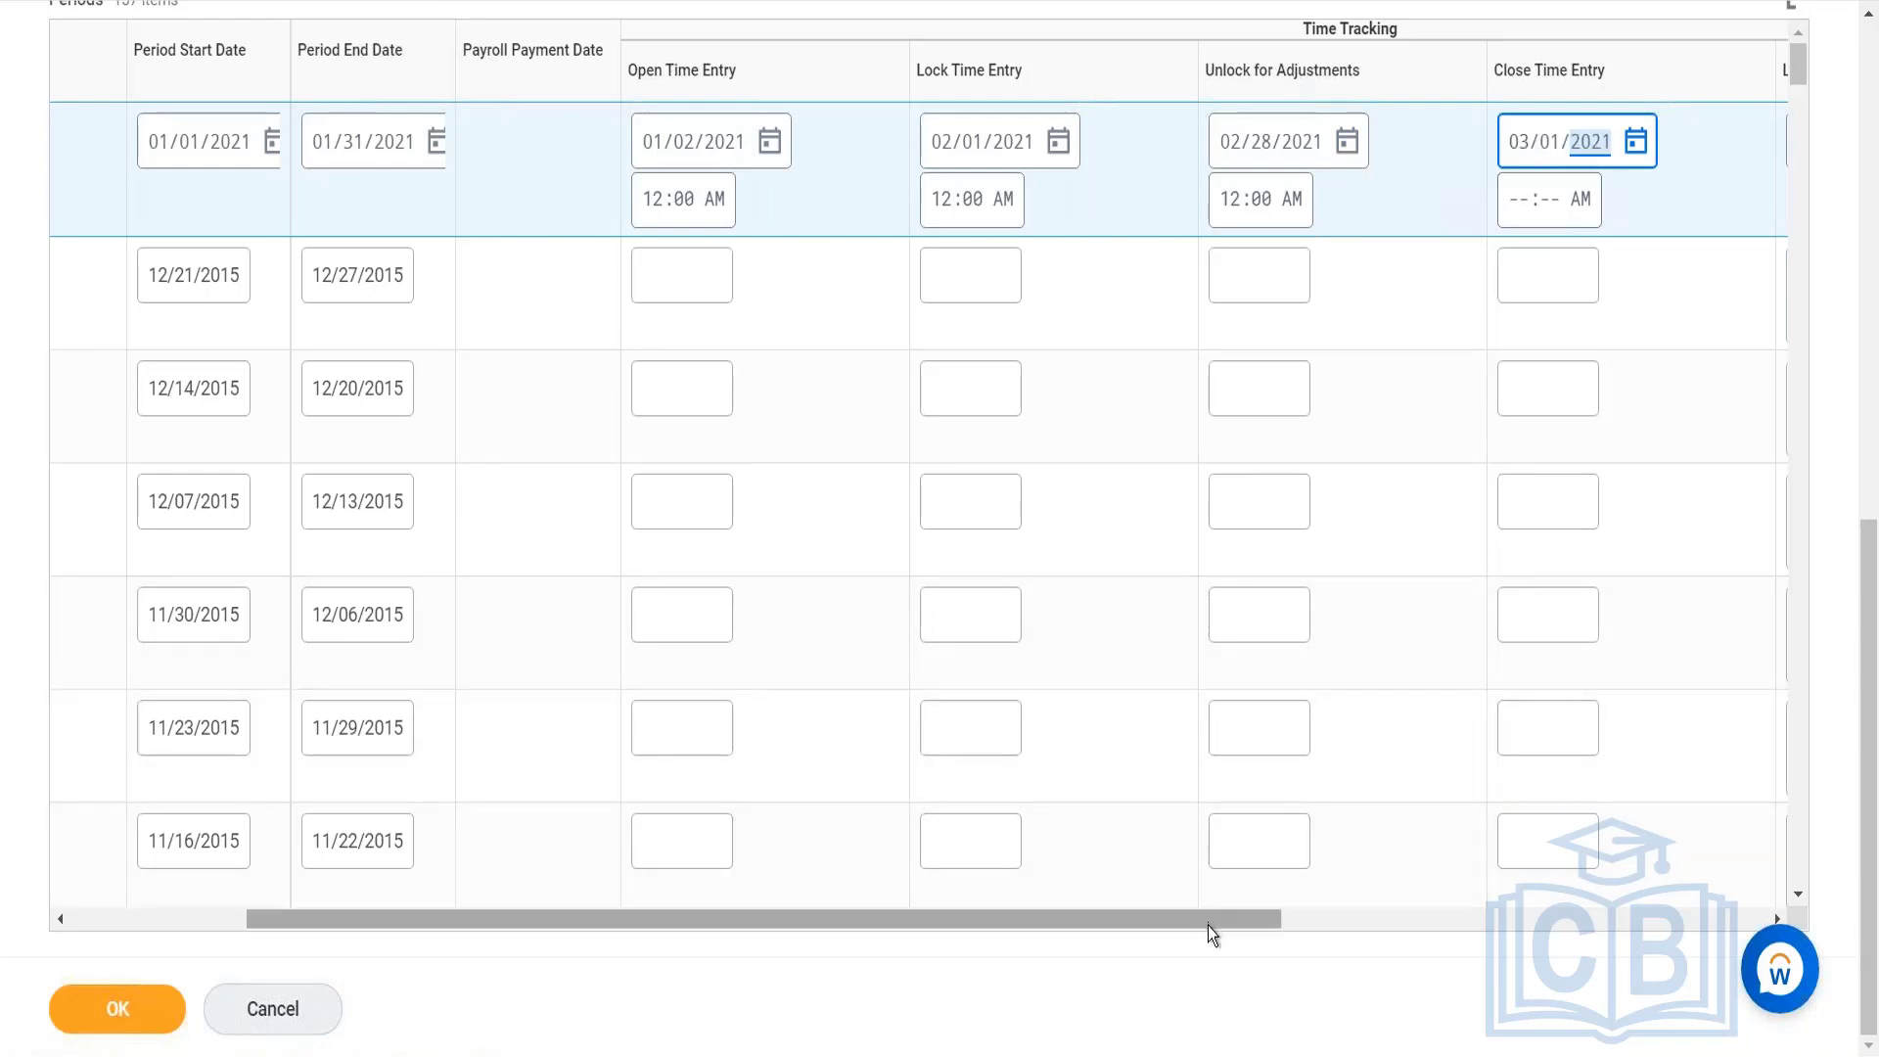
pyautogui.moveTo(930, 912); pyautogui.dragTo(720, 901)
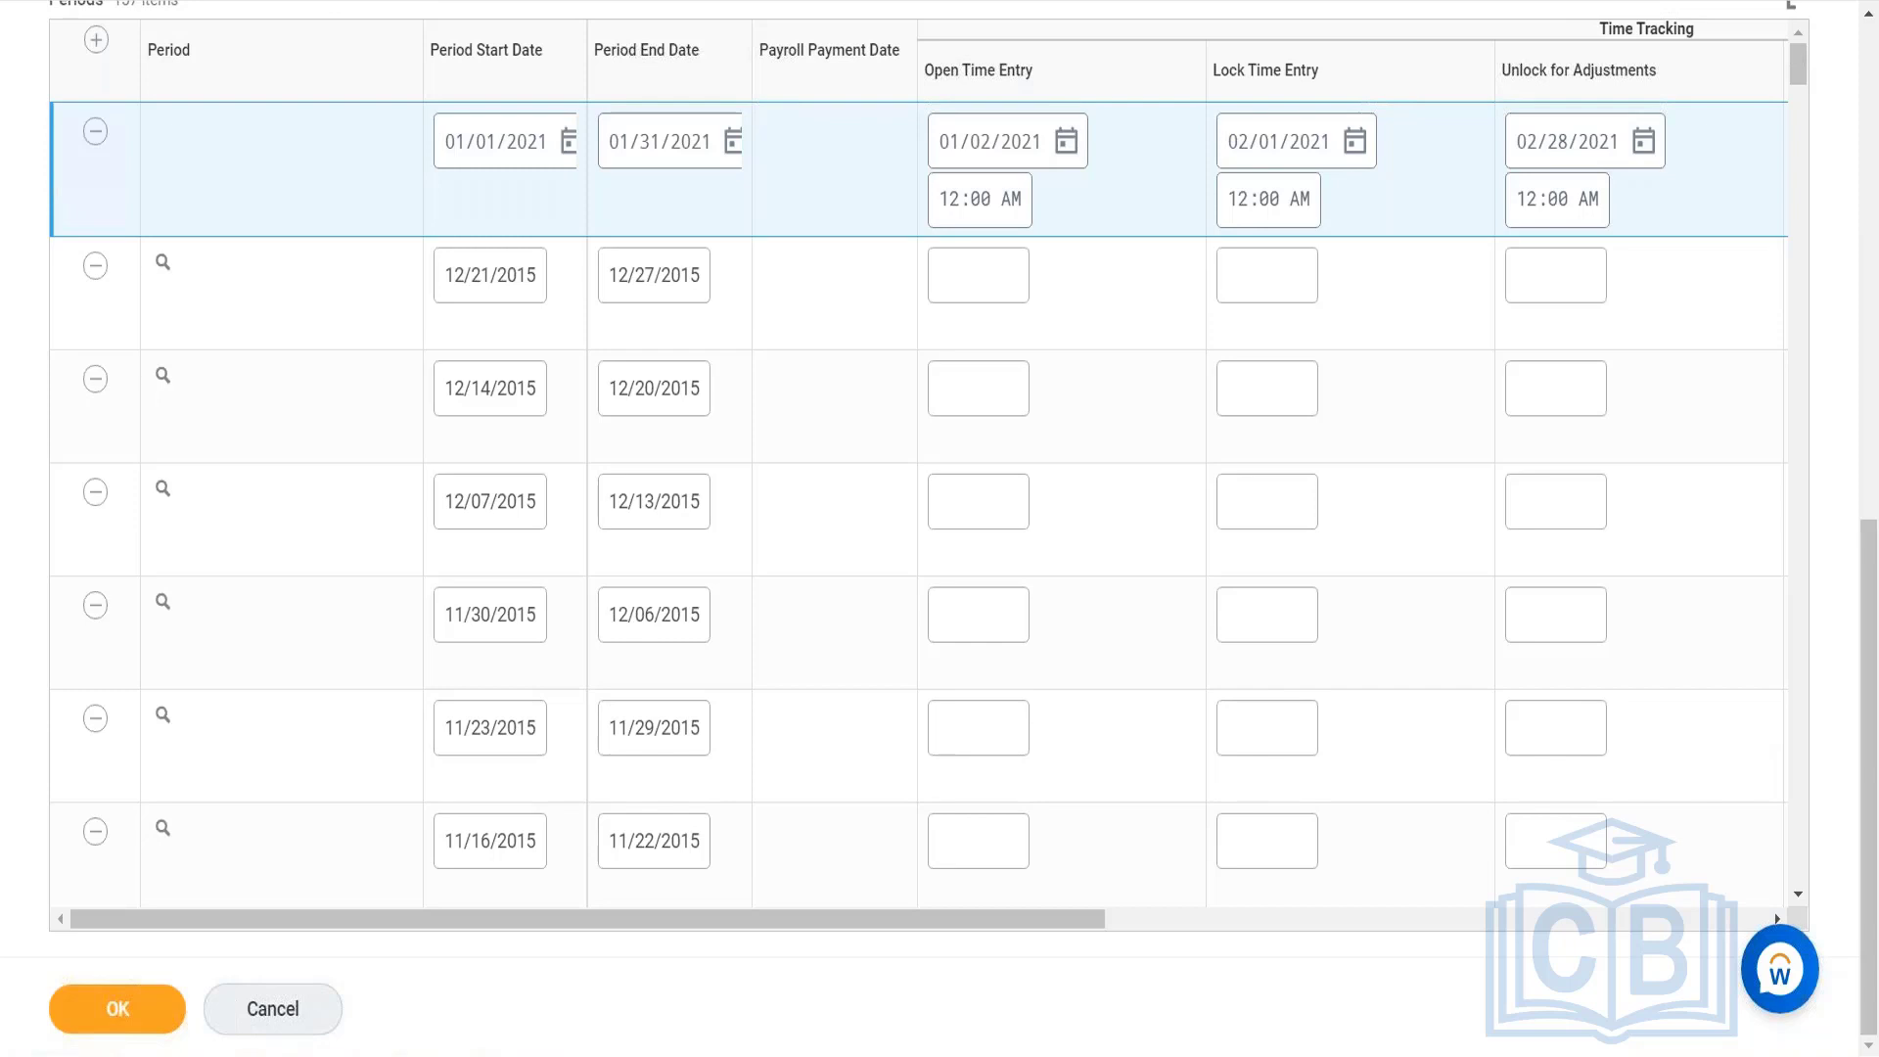
# Change the new period's Open Time Entry date to 01/01/2021.
pyautogui.click(950, 147)
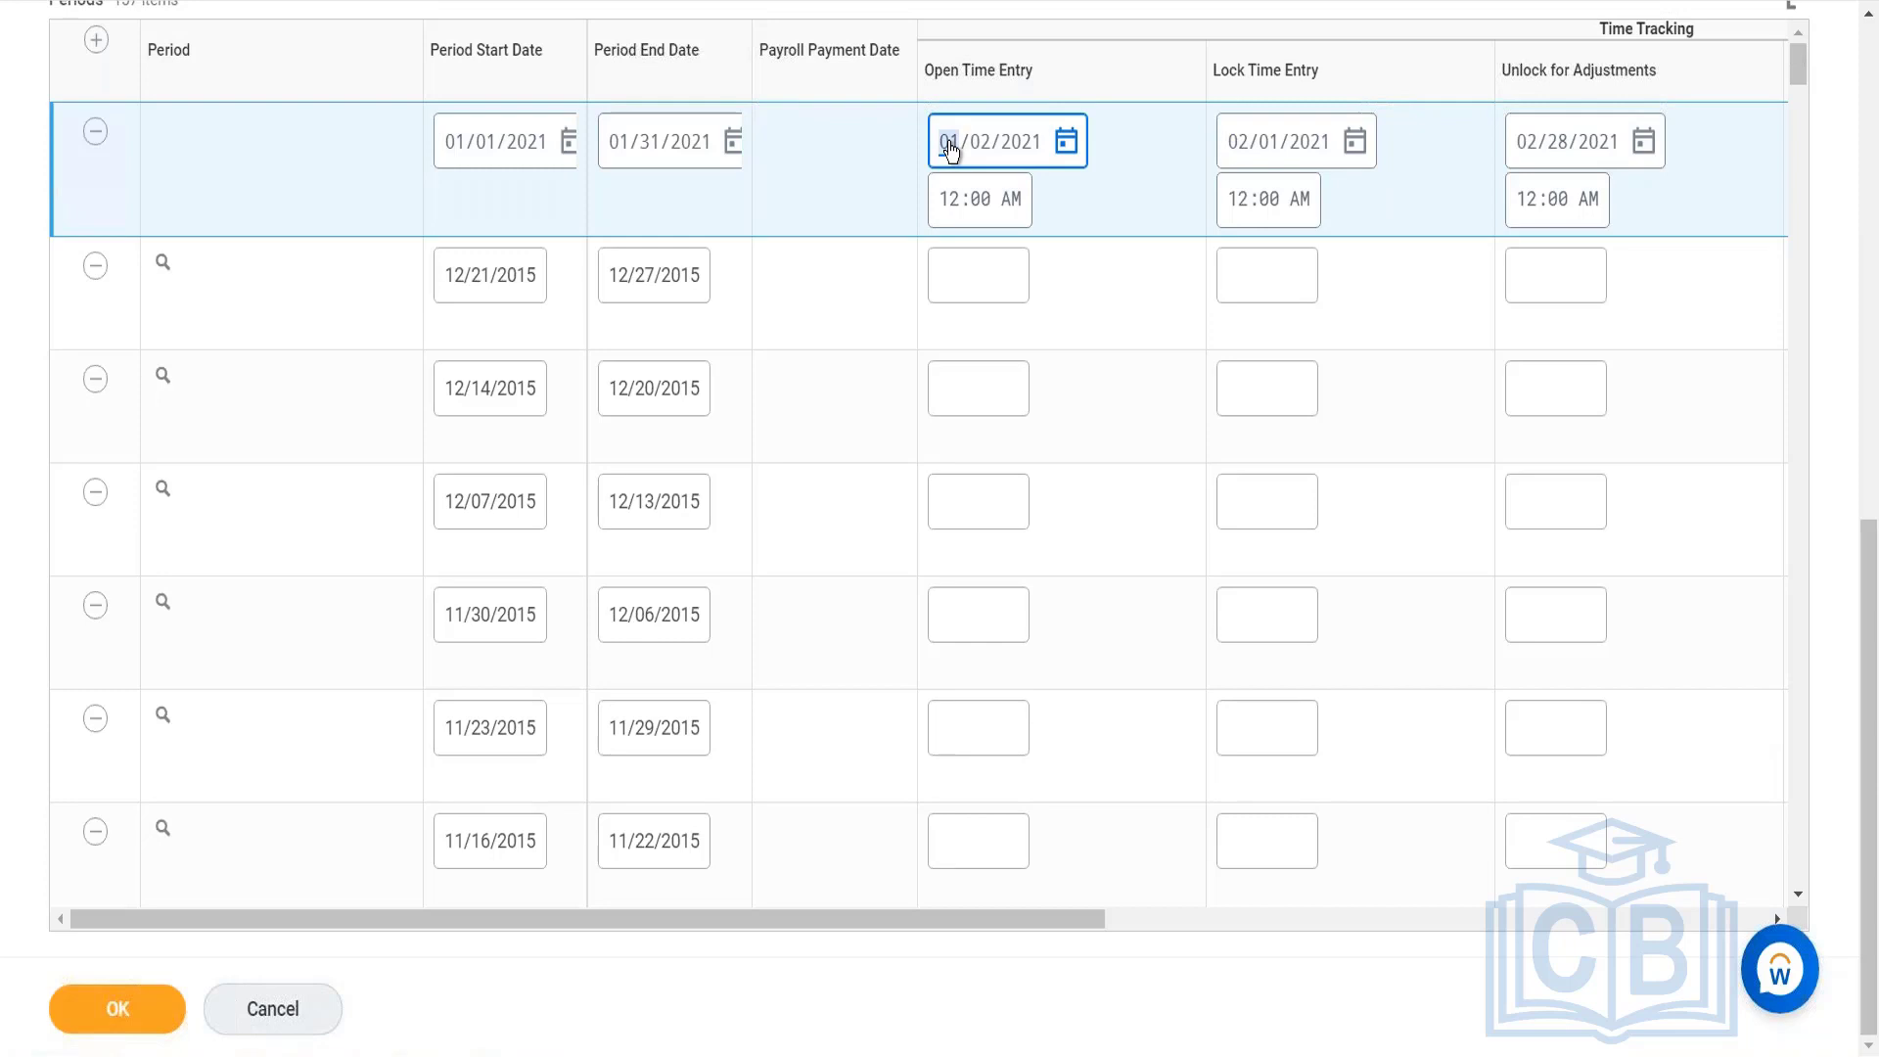
pyautogui.write('02')
pyautogui.press('BackSpace')
pyautogui.write('01')
pyautogui.press('BackSpace')
pyautogui.press('BackSpace')
pyautogui.press('Right')
pyautogui.write('2021')
pyautogui.click(686, 196)
pyautogui.click(952, 144)
pyautogui.write('01')
pyautogui.click(699, 185)
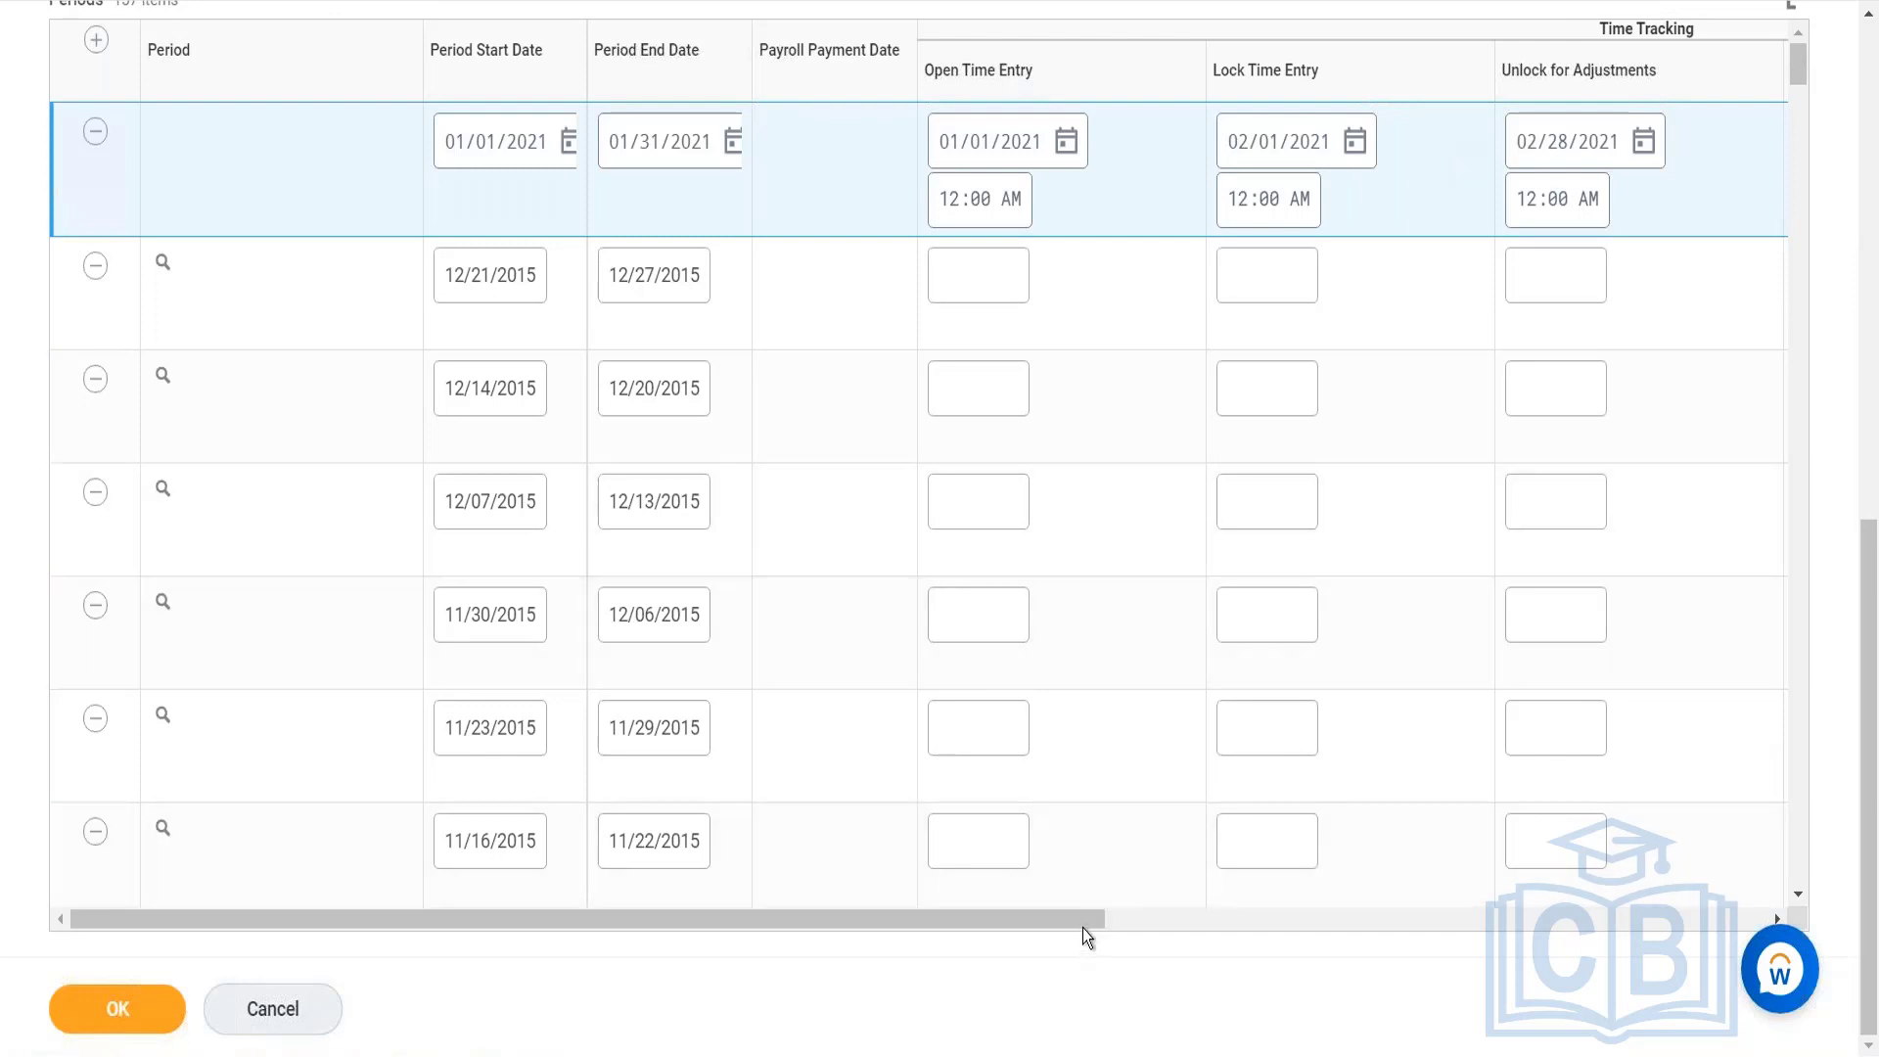
# Clear the new period's Close Time Entry date and discard all changes to the period schedule.
pyautogui.moveTo(1082, 913); pyautogui.dragTo(1216, 934)
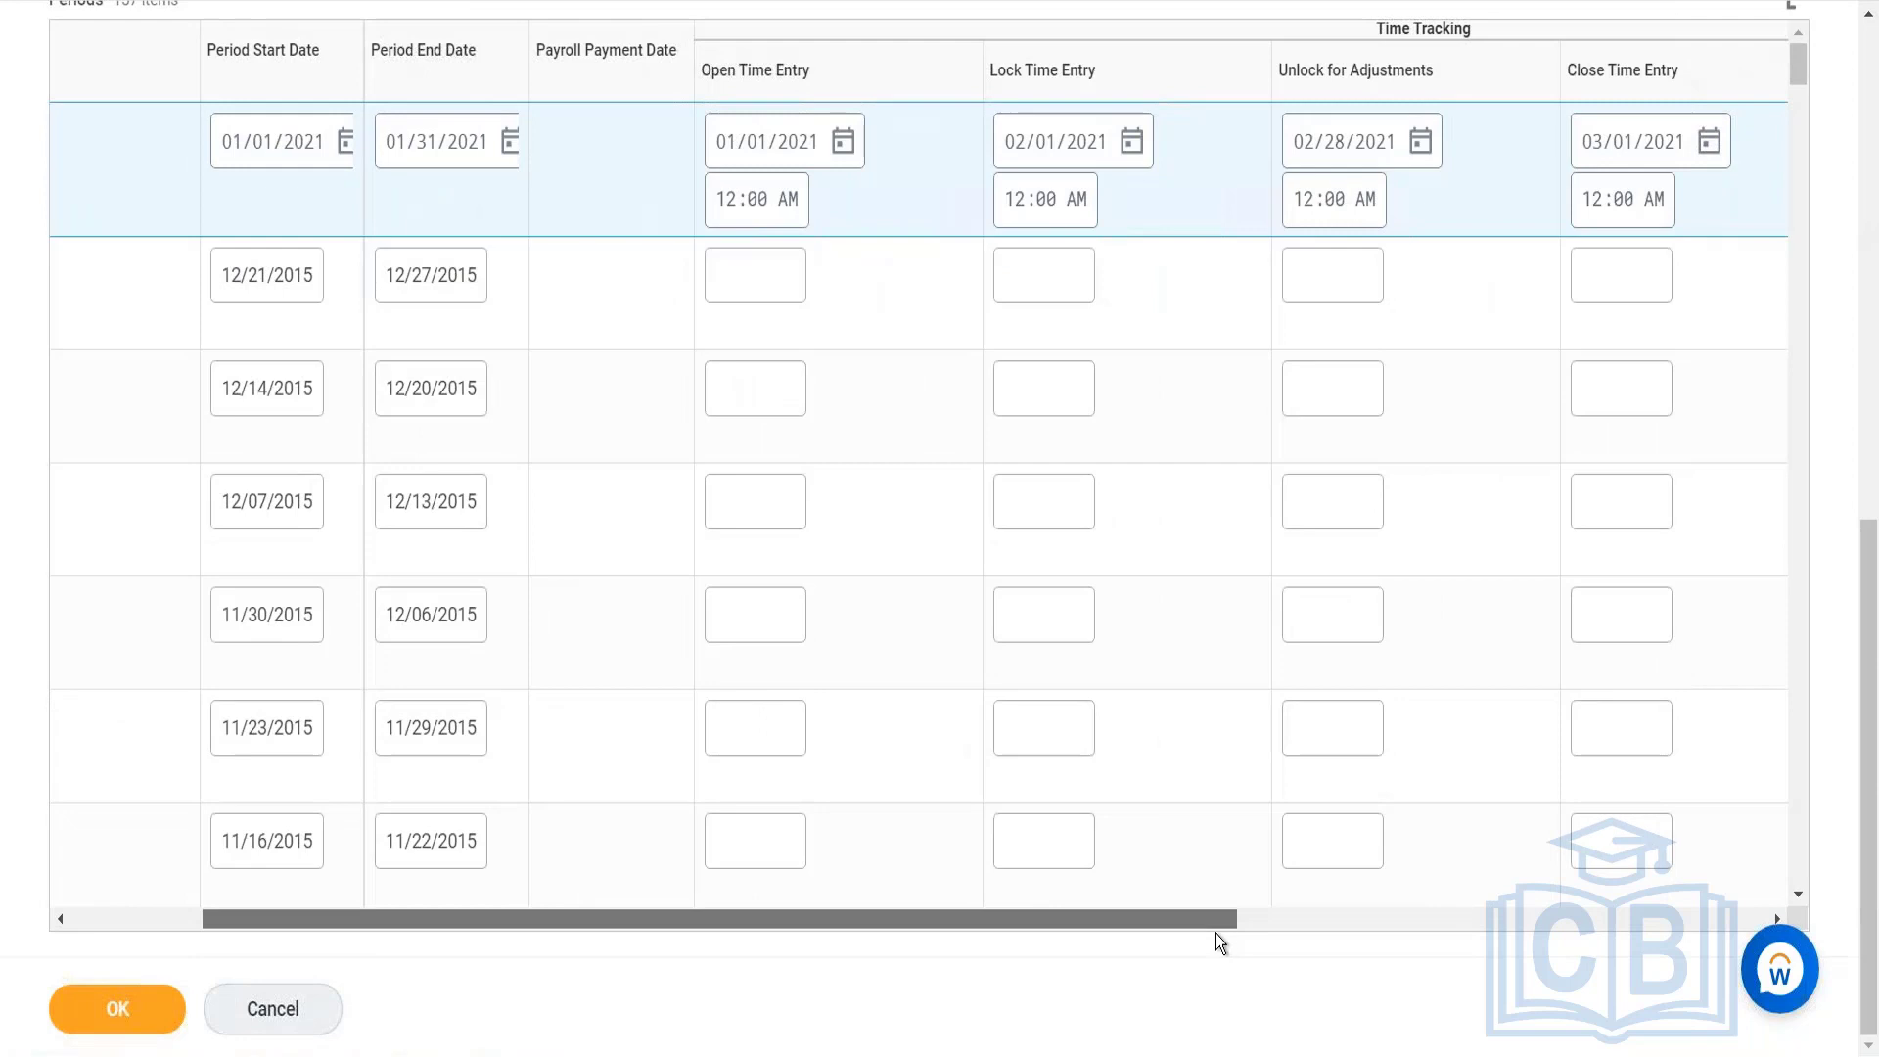
pyautogui.moveTo(1288, 943); pyautogui.dragTo(1319, 942)
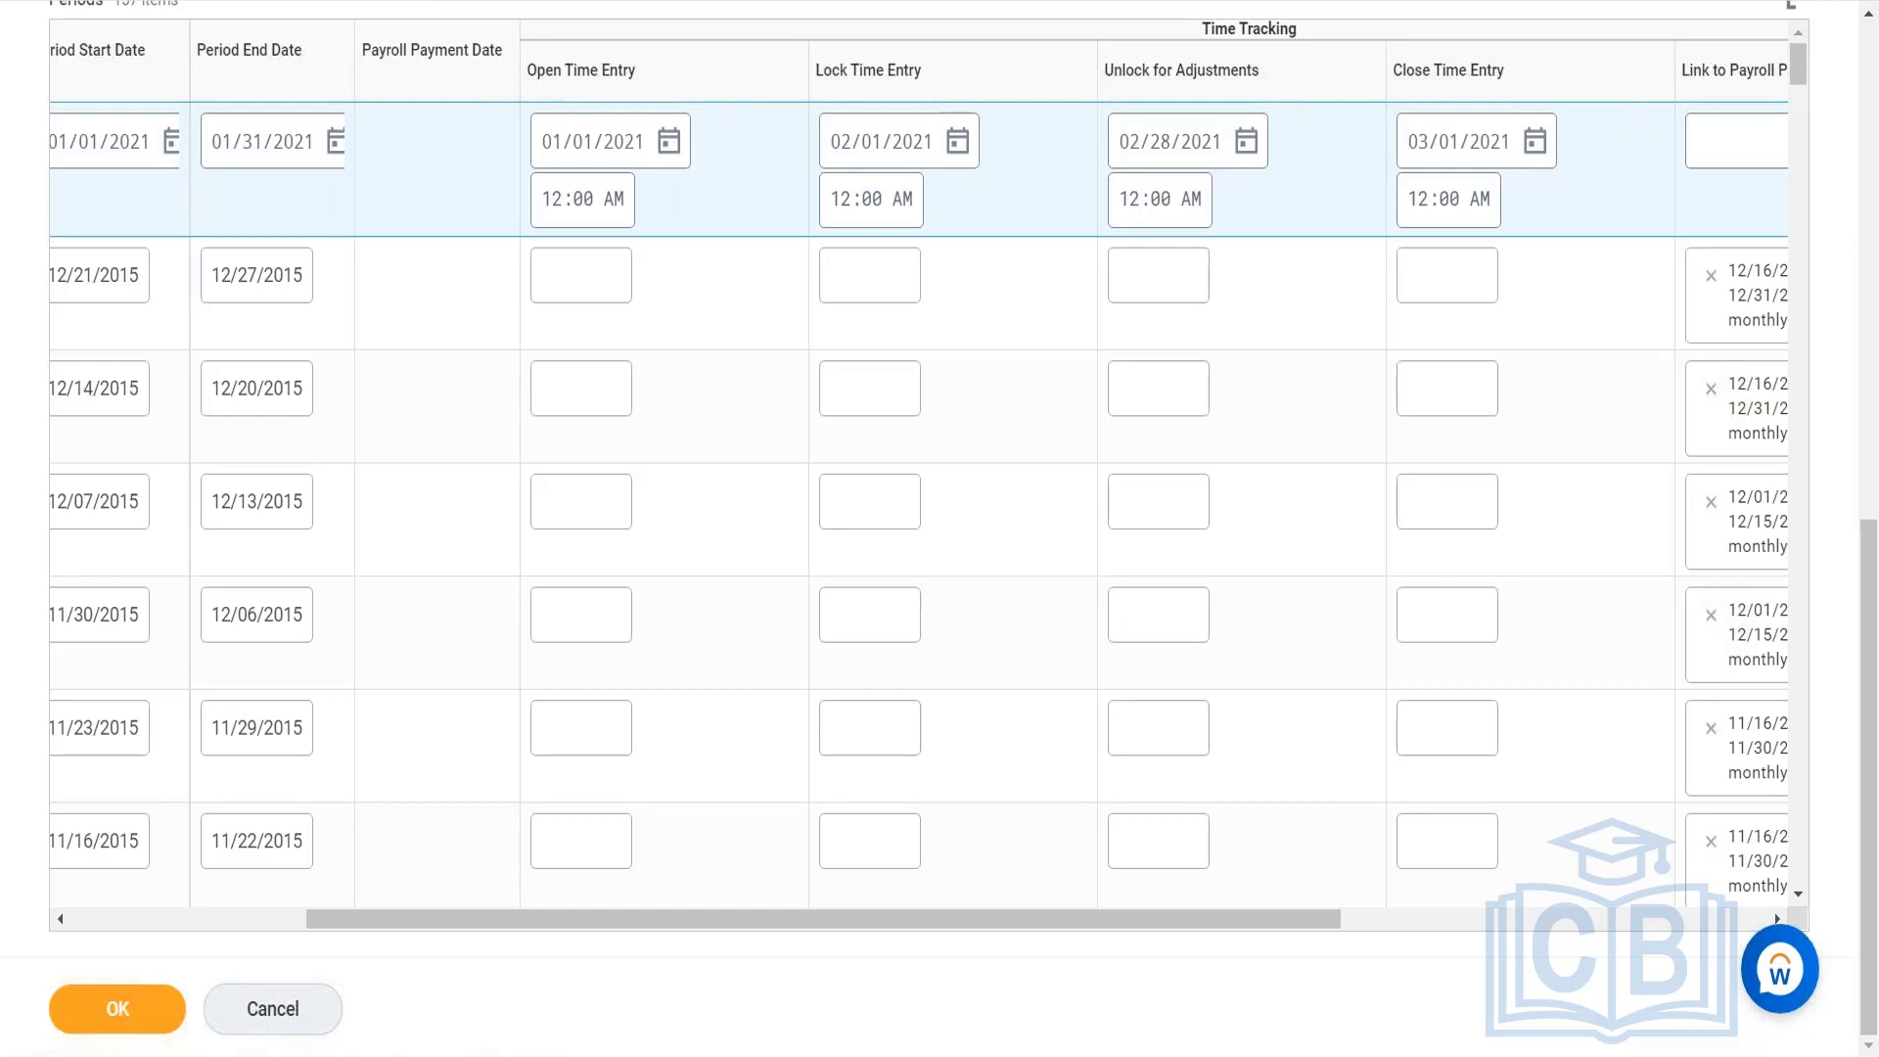
pyautogui.click(1417, 142)
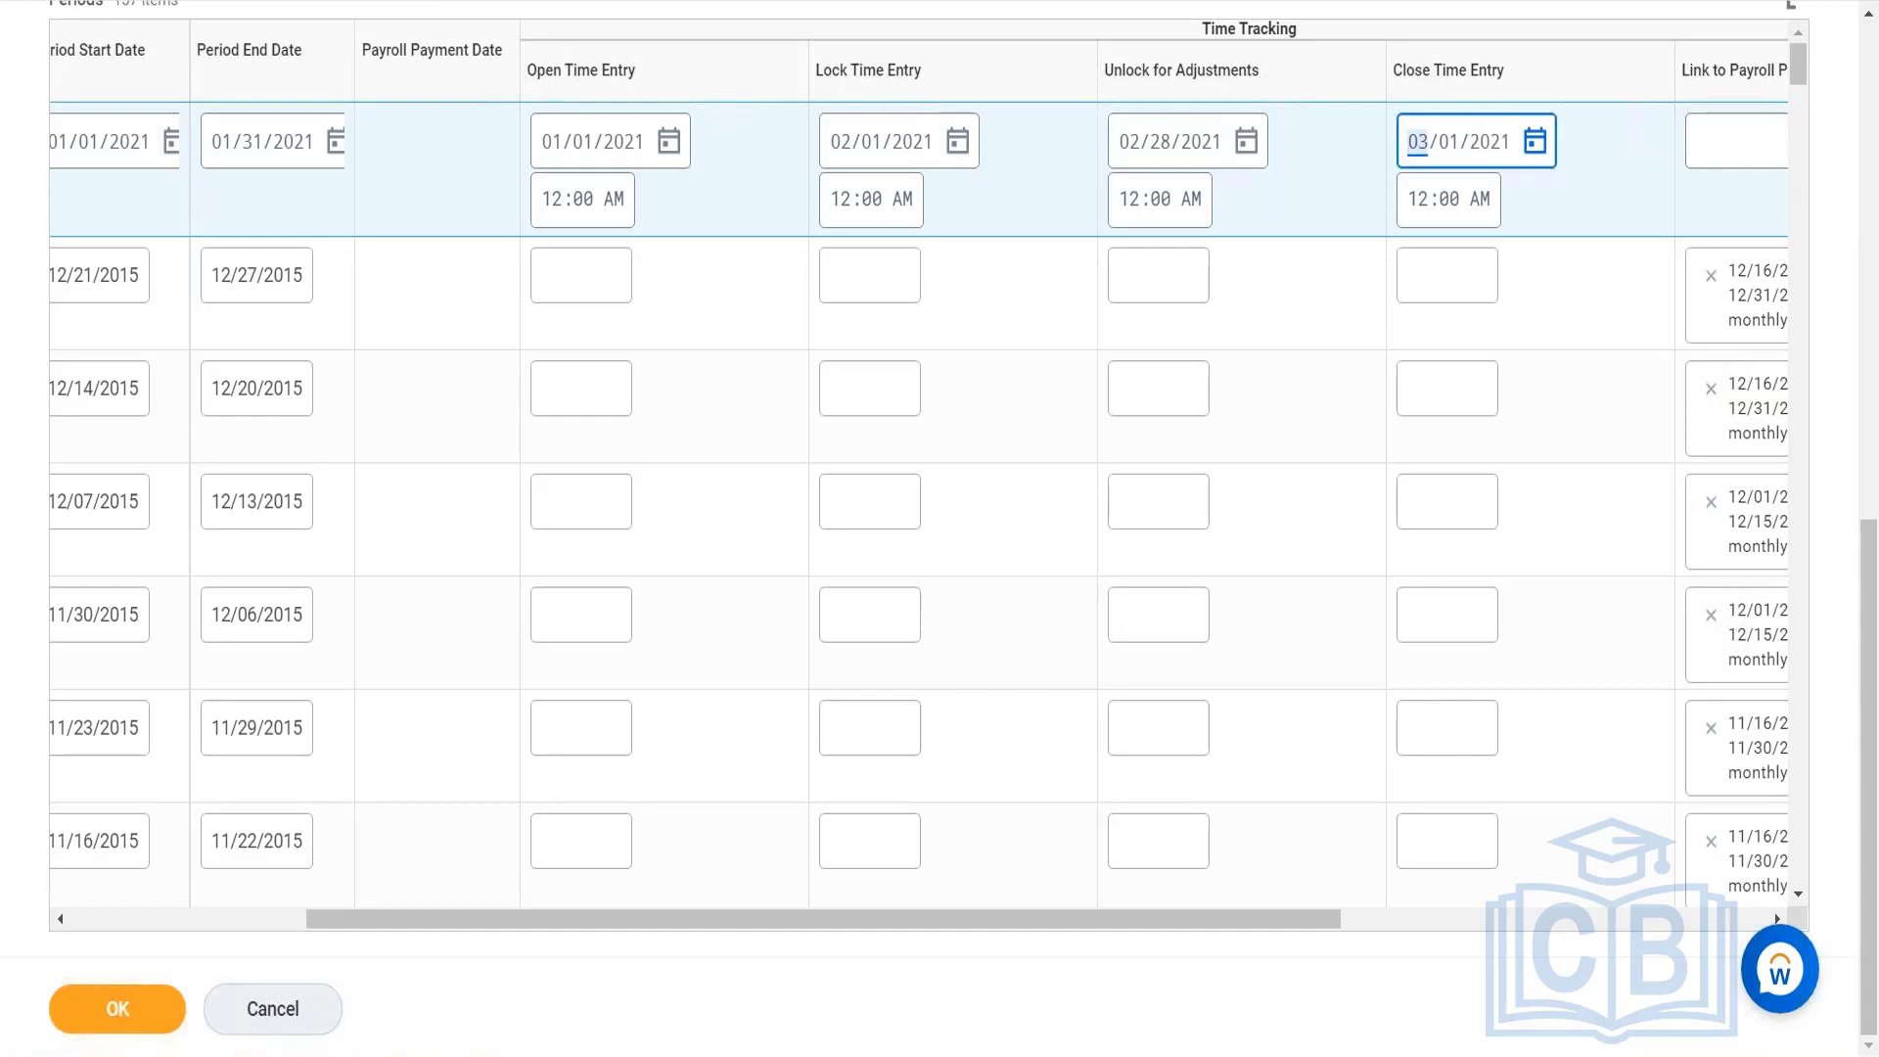
pyautogui.press('BackSpace')
pyautogui.press('Right')
pyautogui.press('BackSpace')
pyautogui.press('Right')
pyautogui.press('BackSpace')
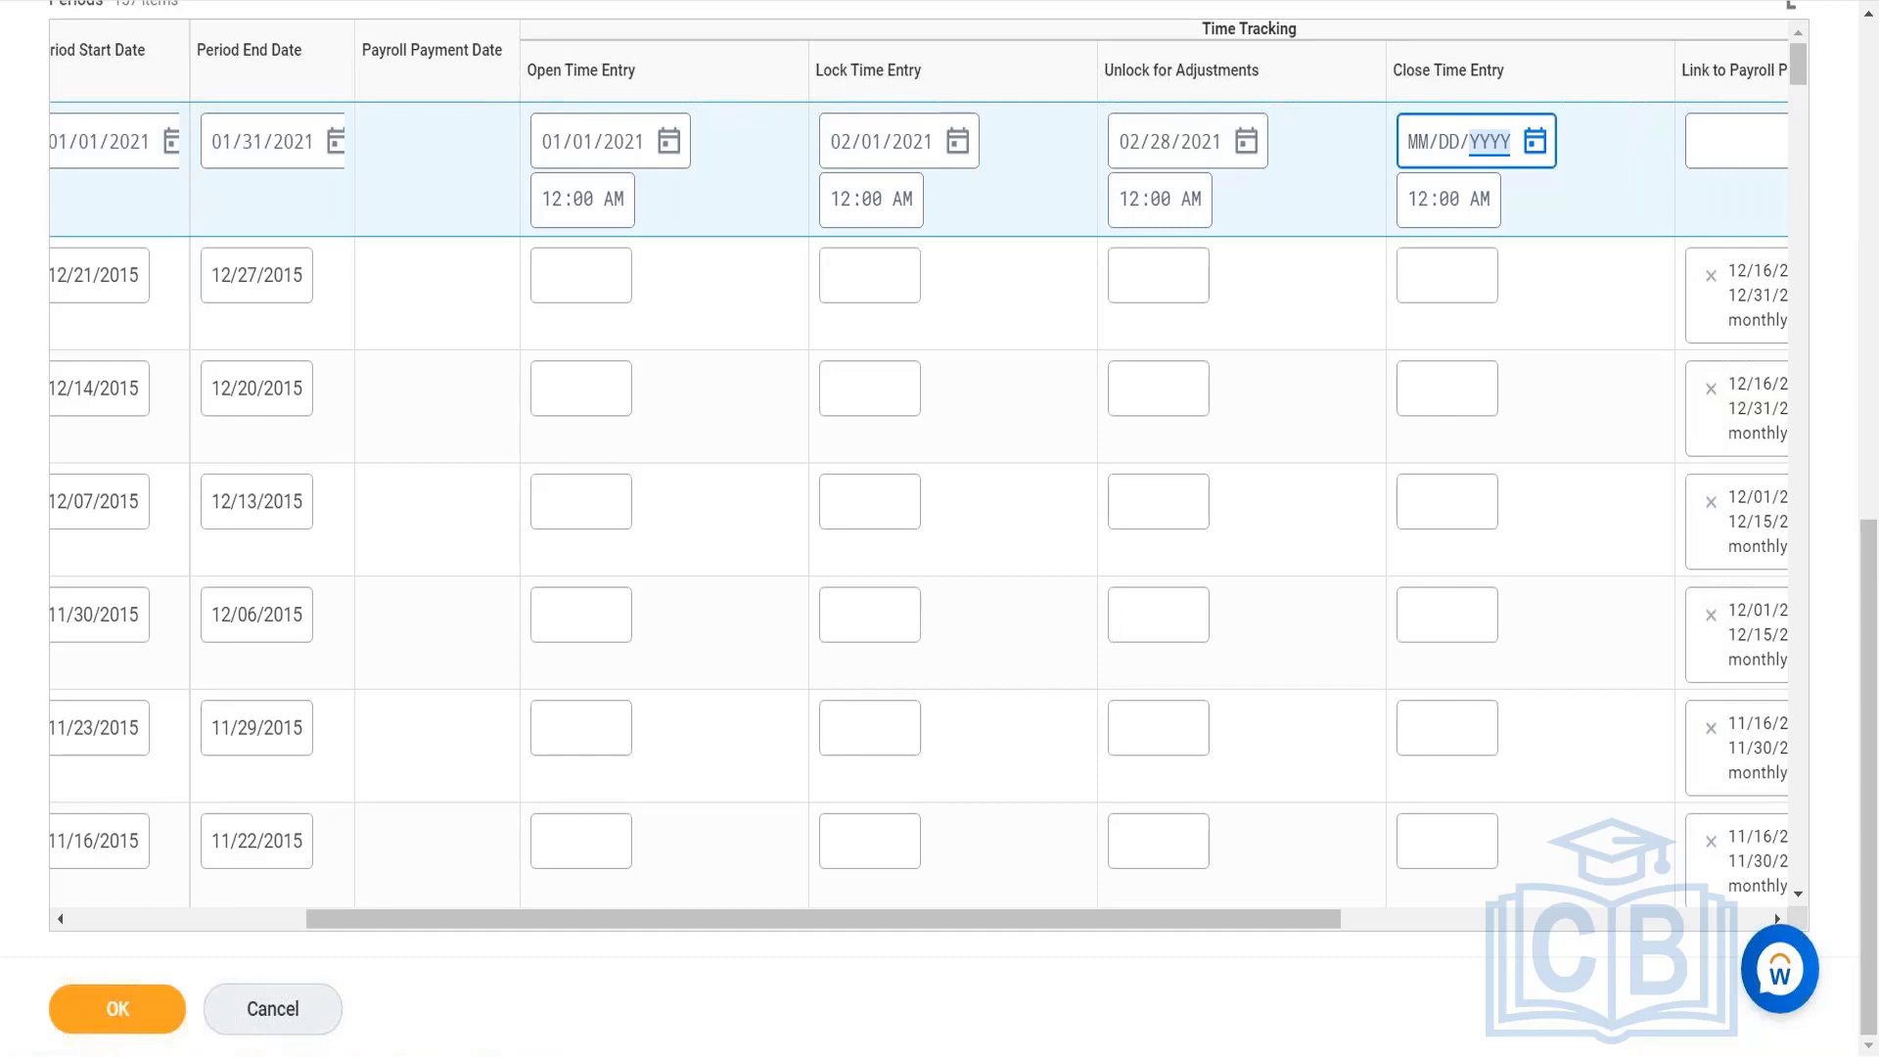
pyautogui.click(1418, 145)
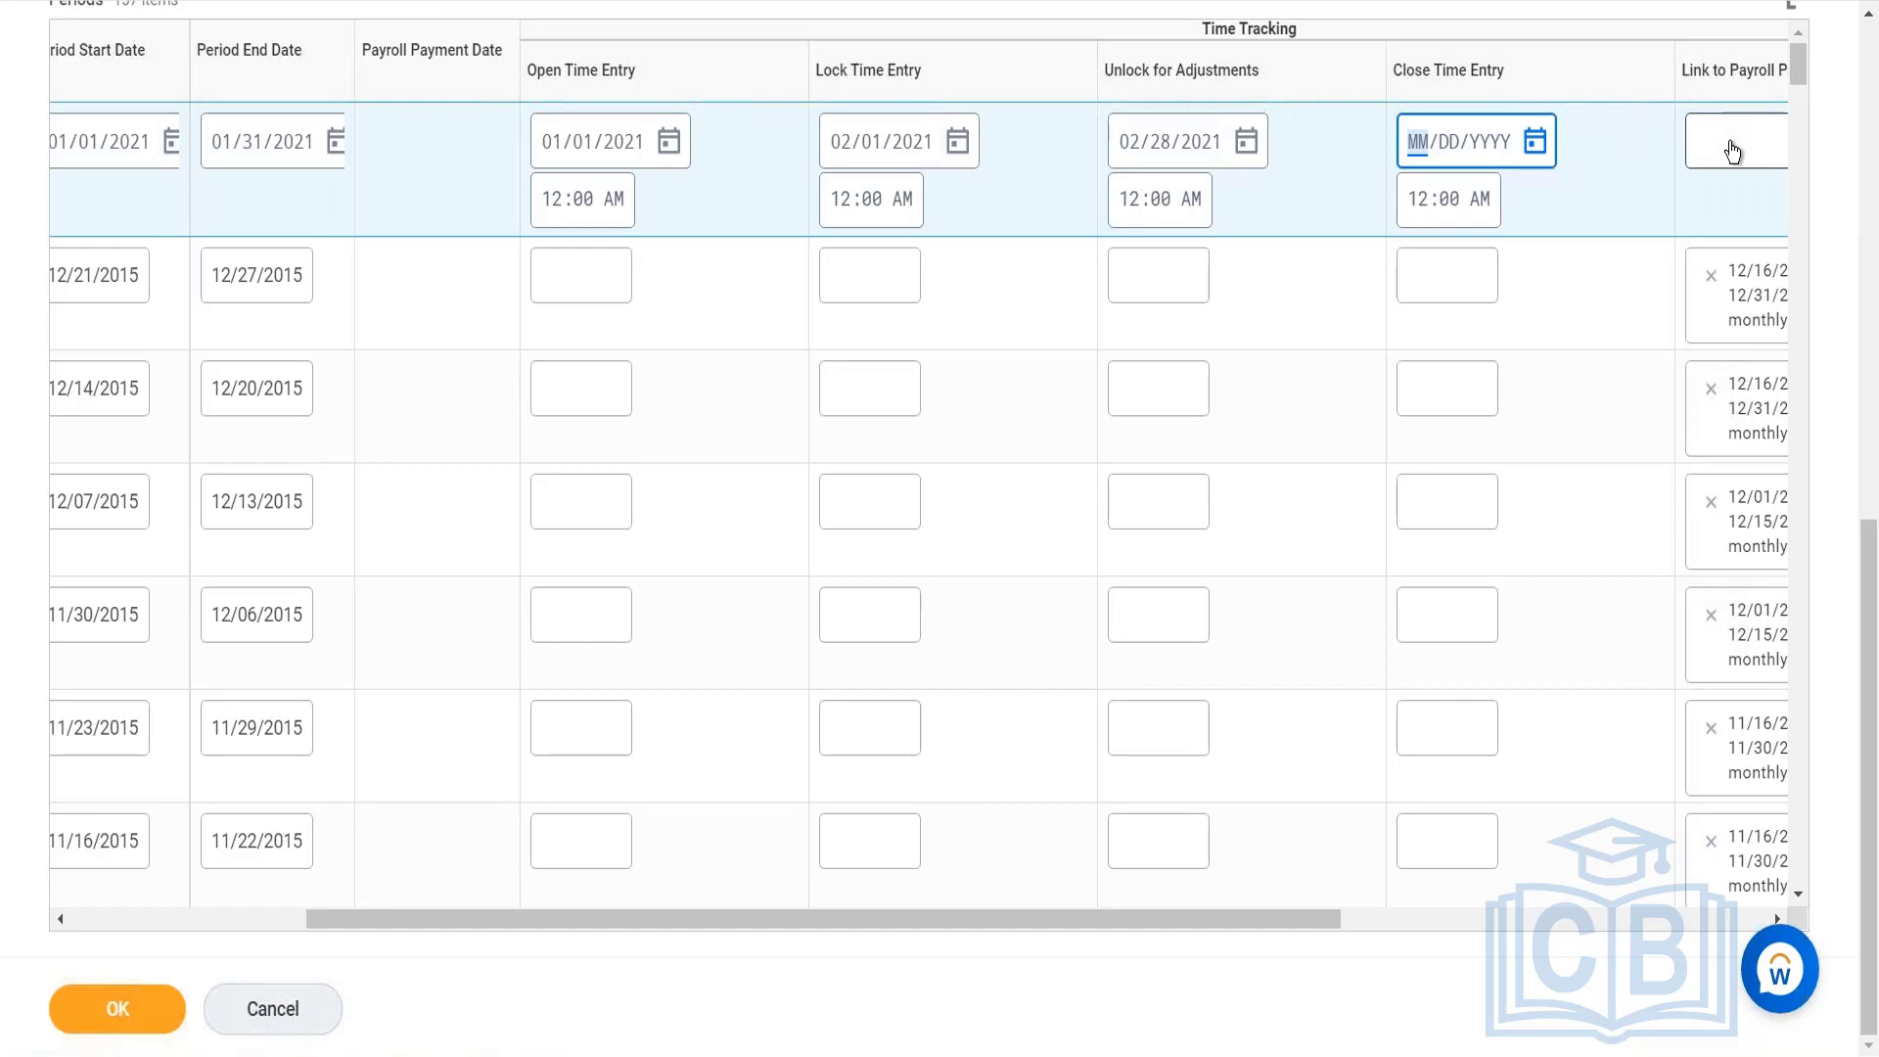
pyautogui.click(279, 1023)
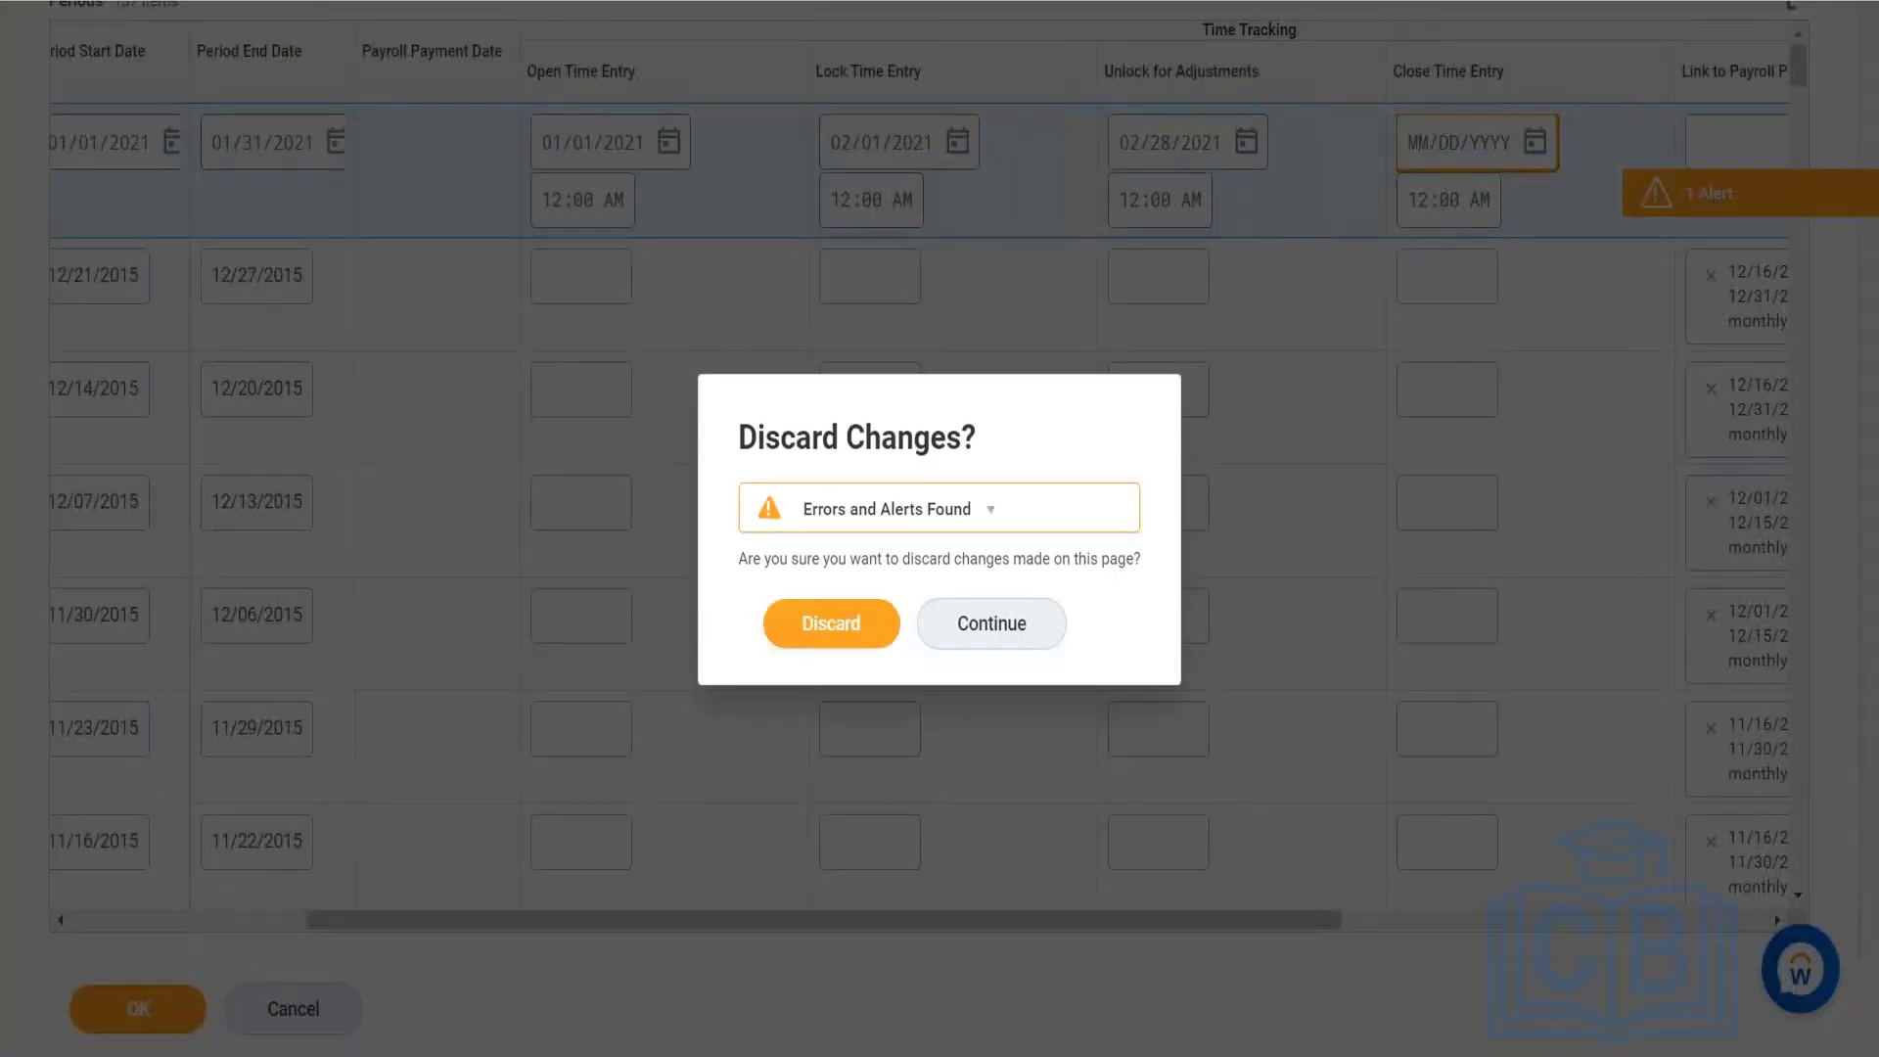
pyautogui.click(844, 626)
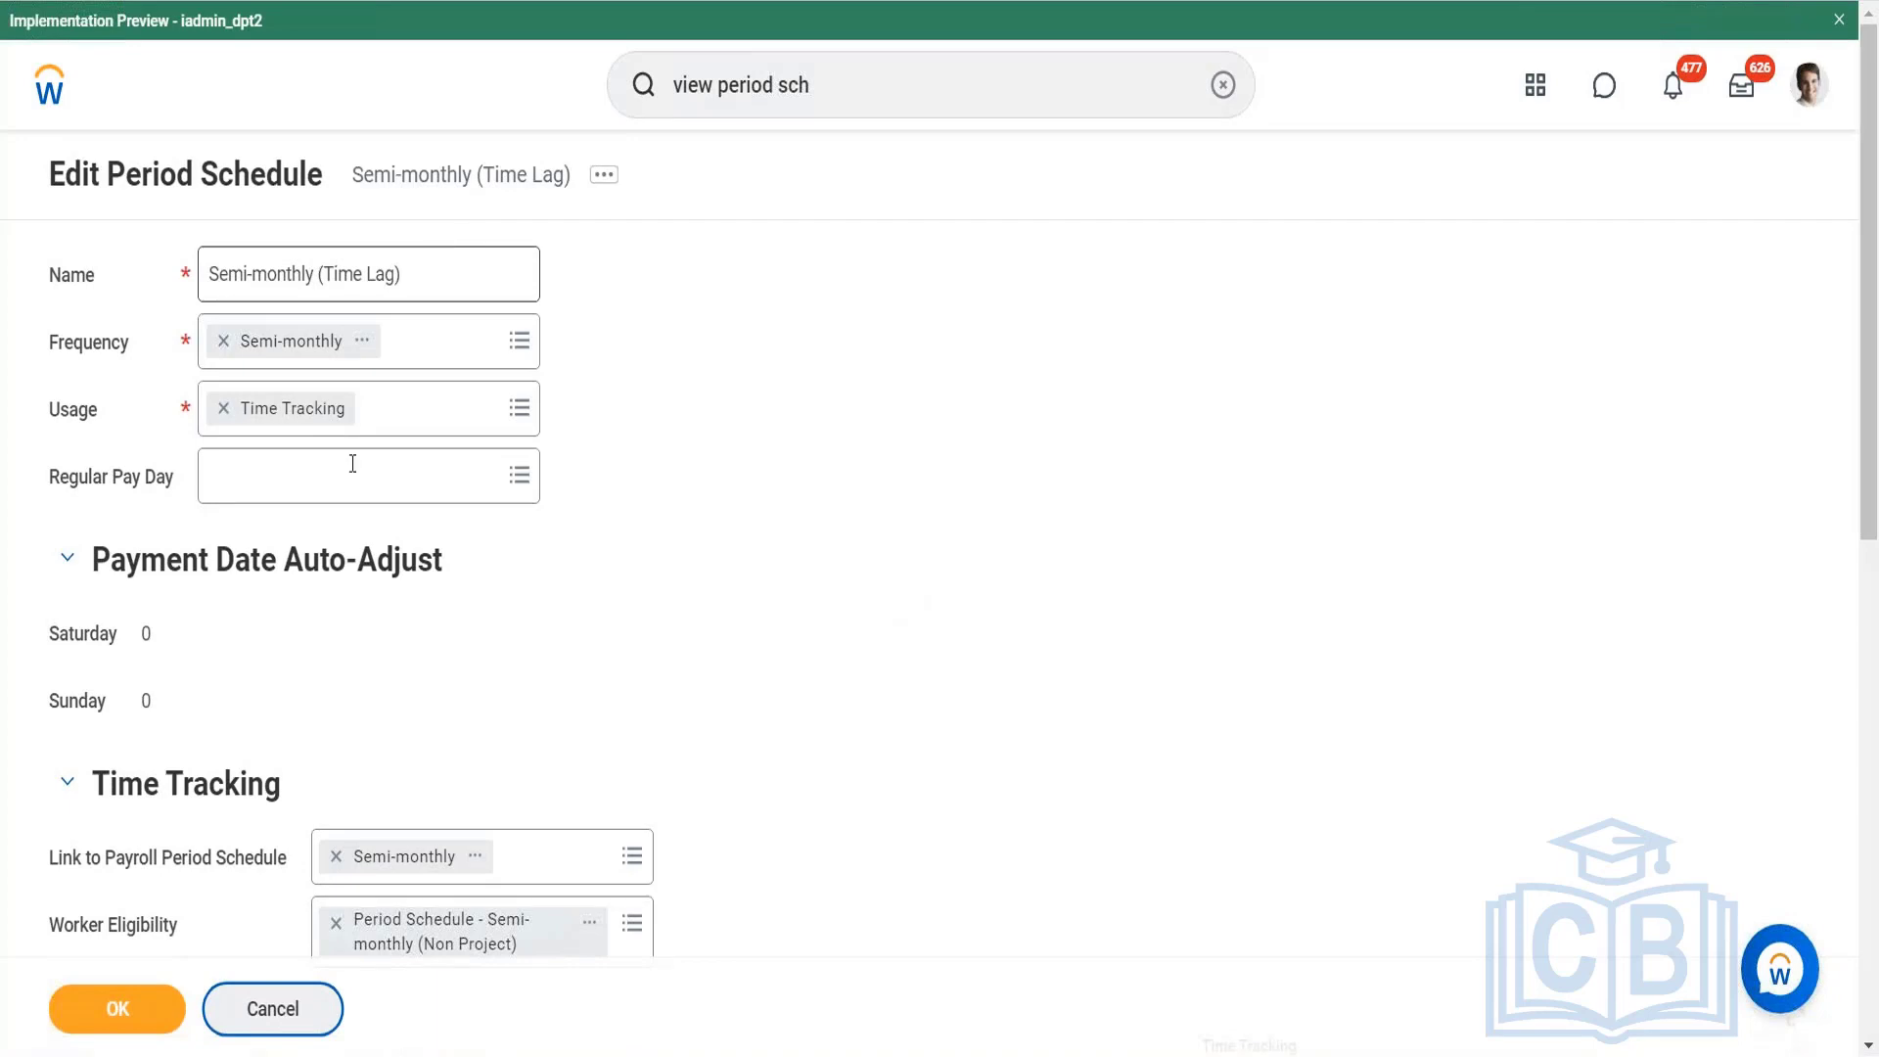
# Expand the schedule's Time Tracking section and open its worker eligibility rule, Period Schedule - Semi-monthly (Non Project), to examine the conditions.
pyautogui.scroll(-5, 612, 792)
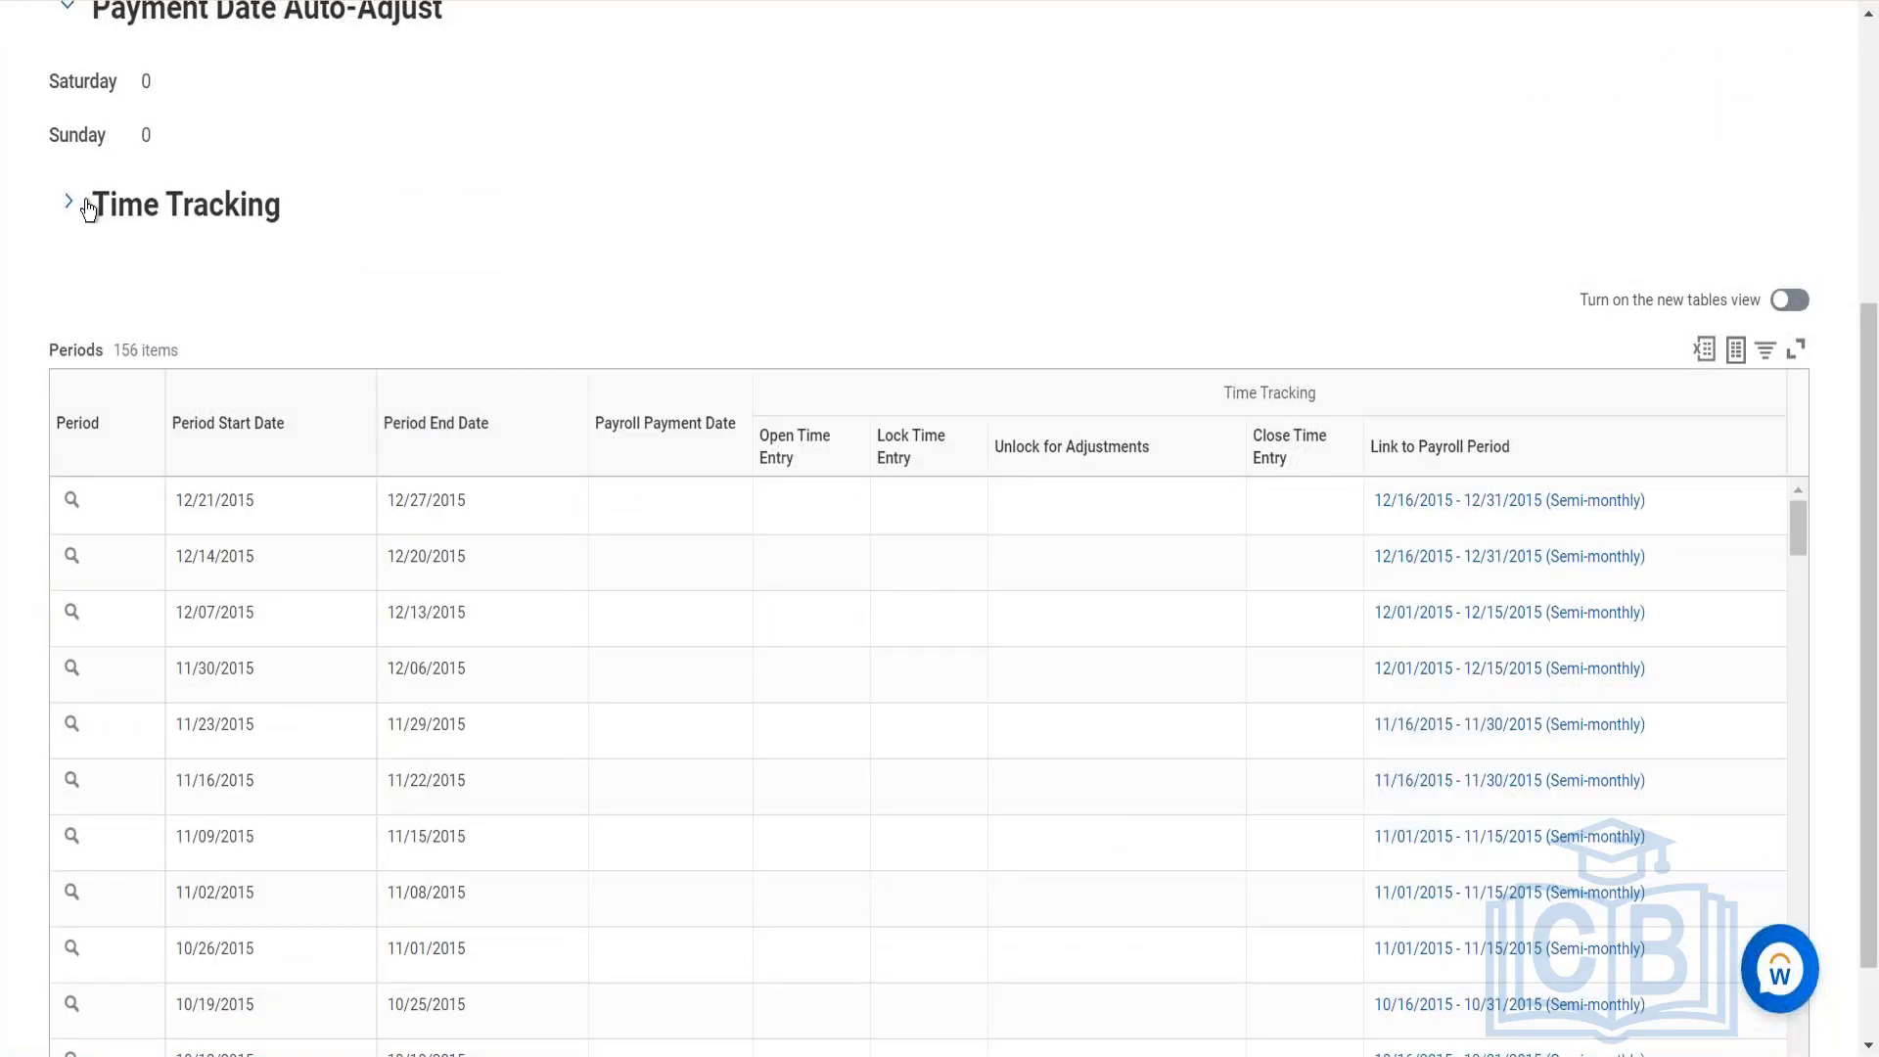
pyautogui.click(70, 211)
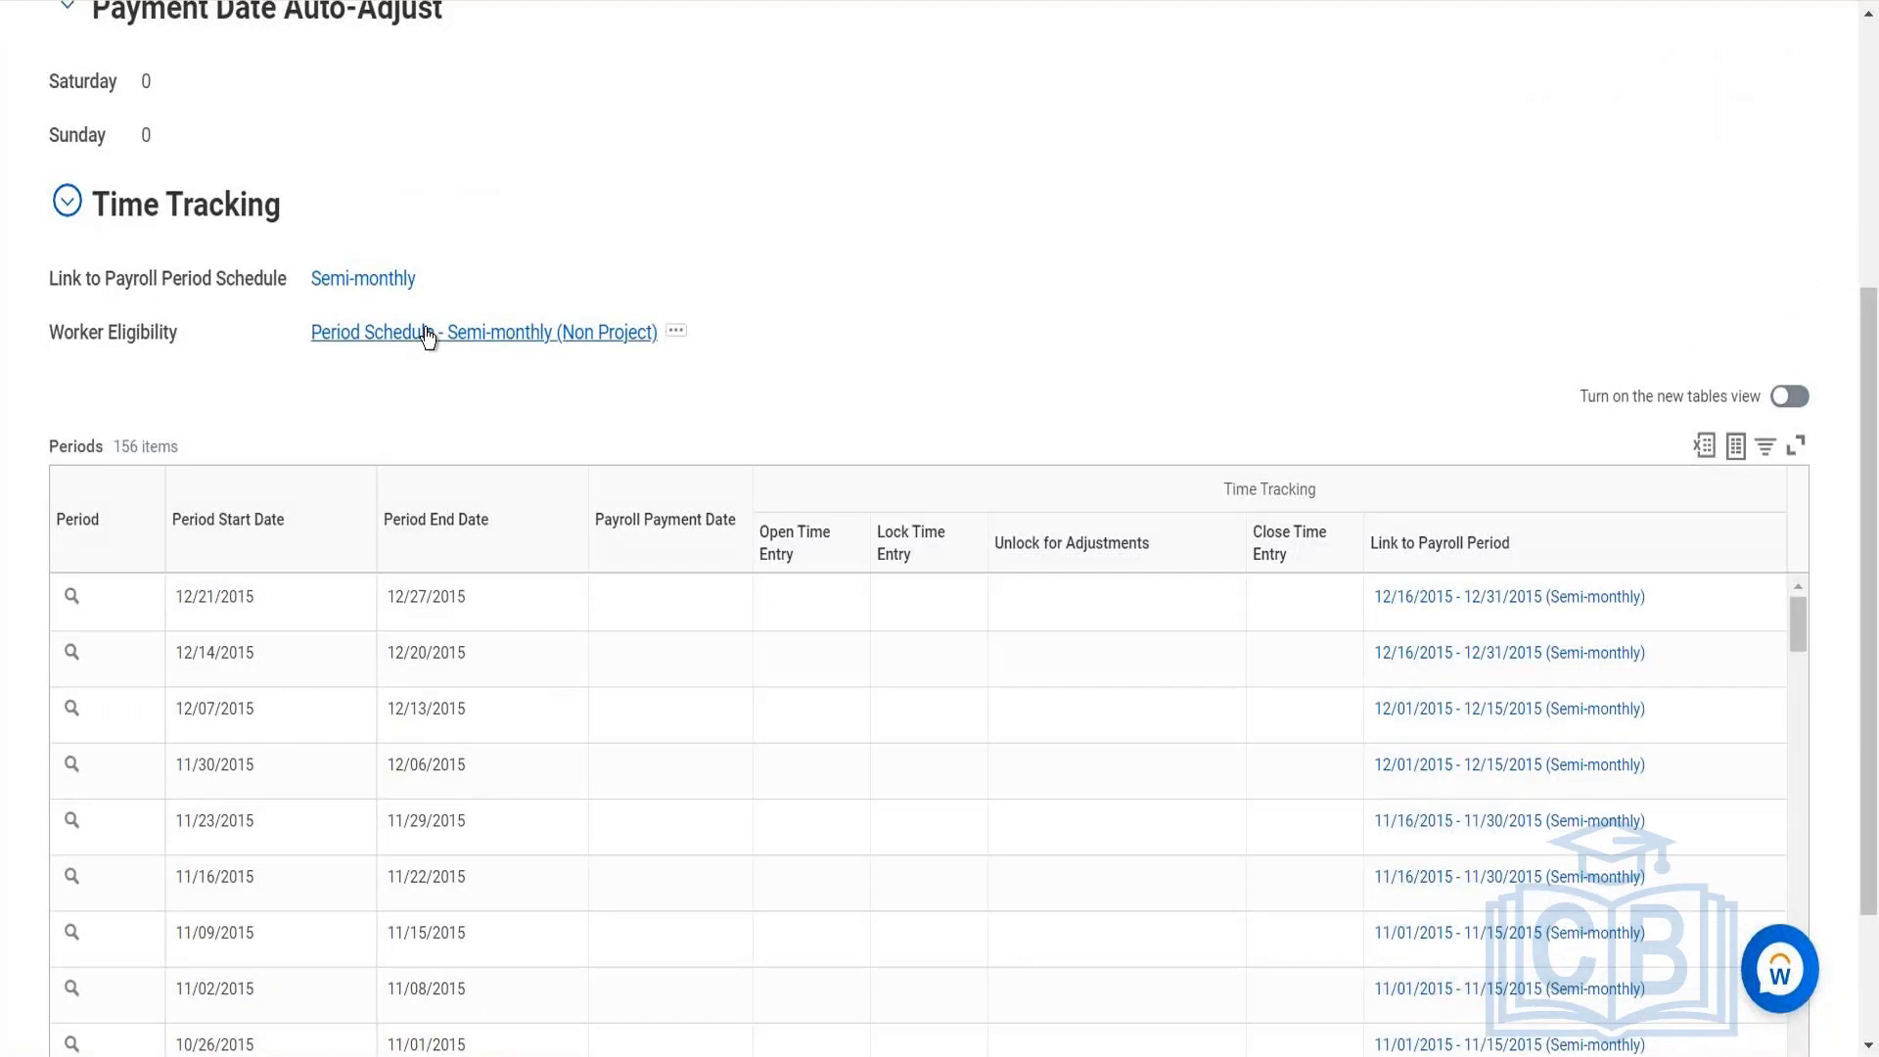
pyautogui.click(429, 334)
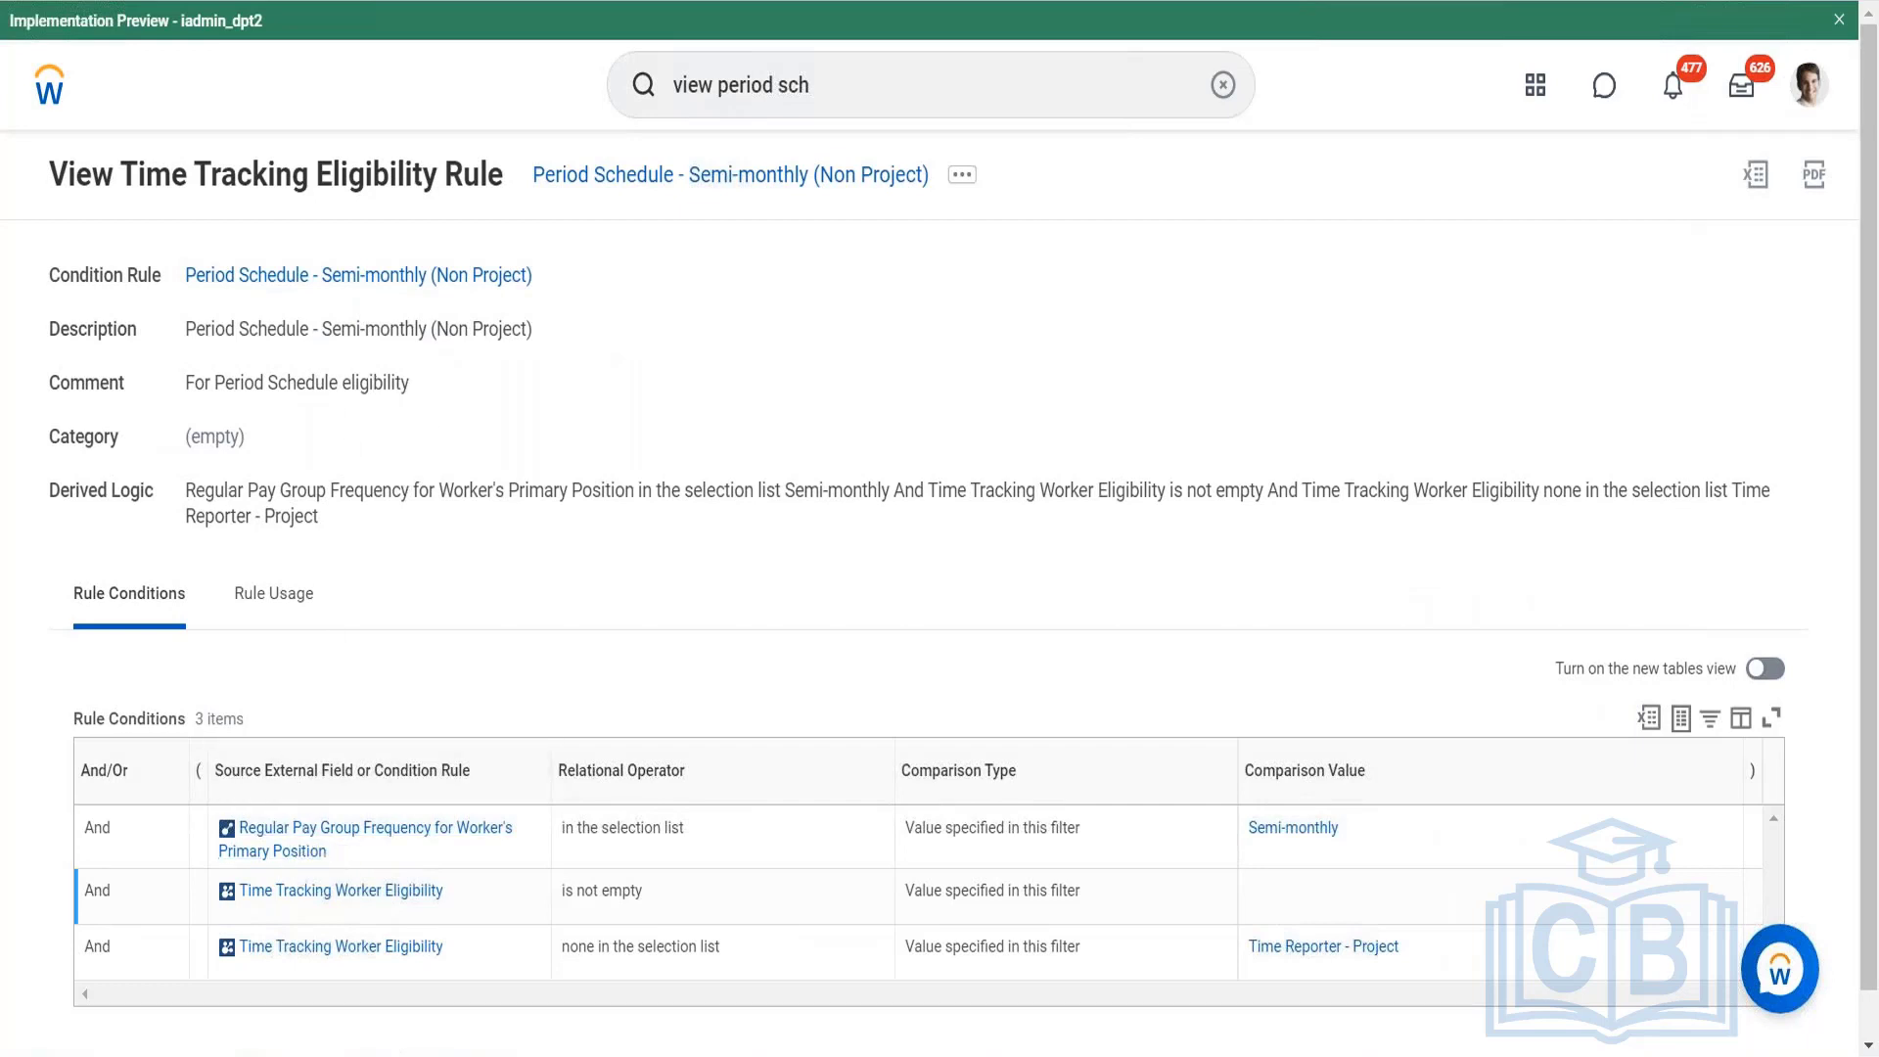
pyautogui.moveTo(399, 916)
# Search Workday for "view period".
pyautogui.hotkey('ctrl', 'f')
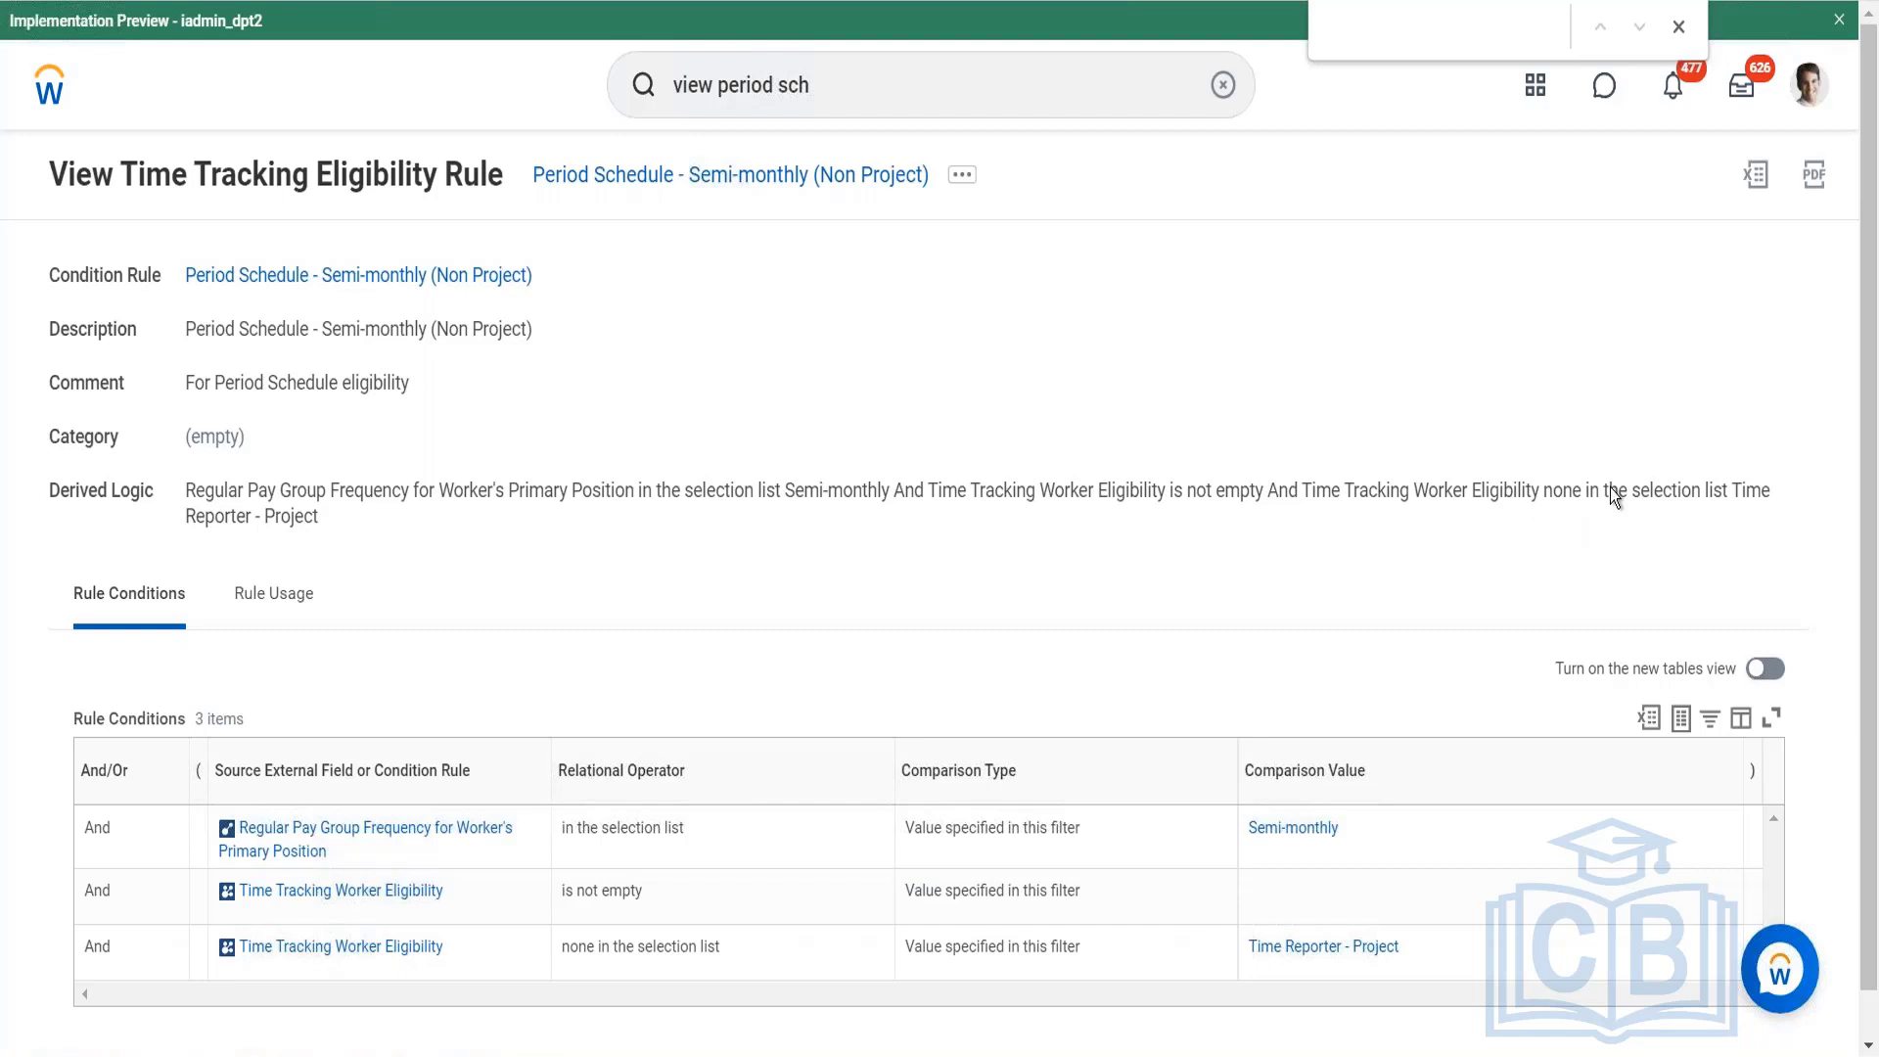
pyautogui.click(1224, 86)
pyautogui.write('view')
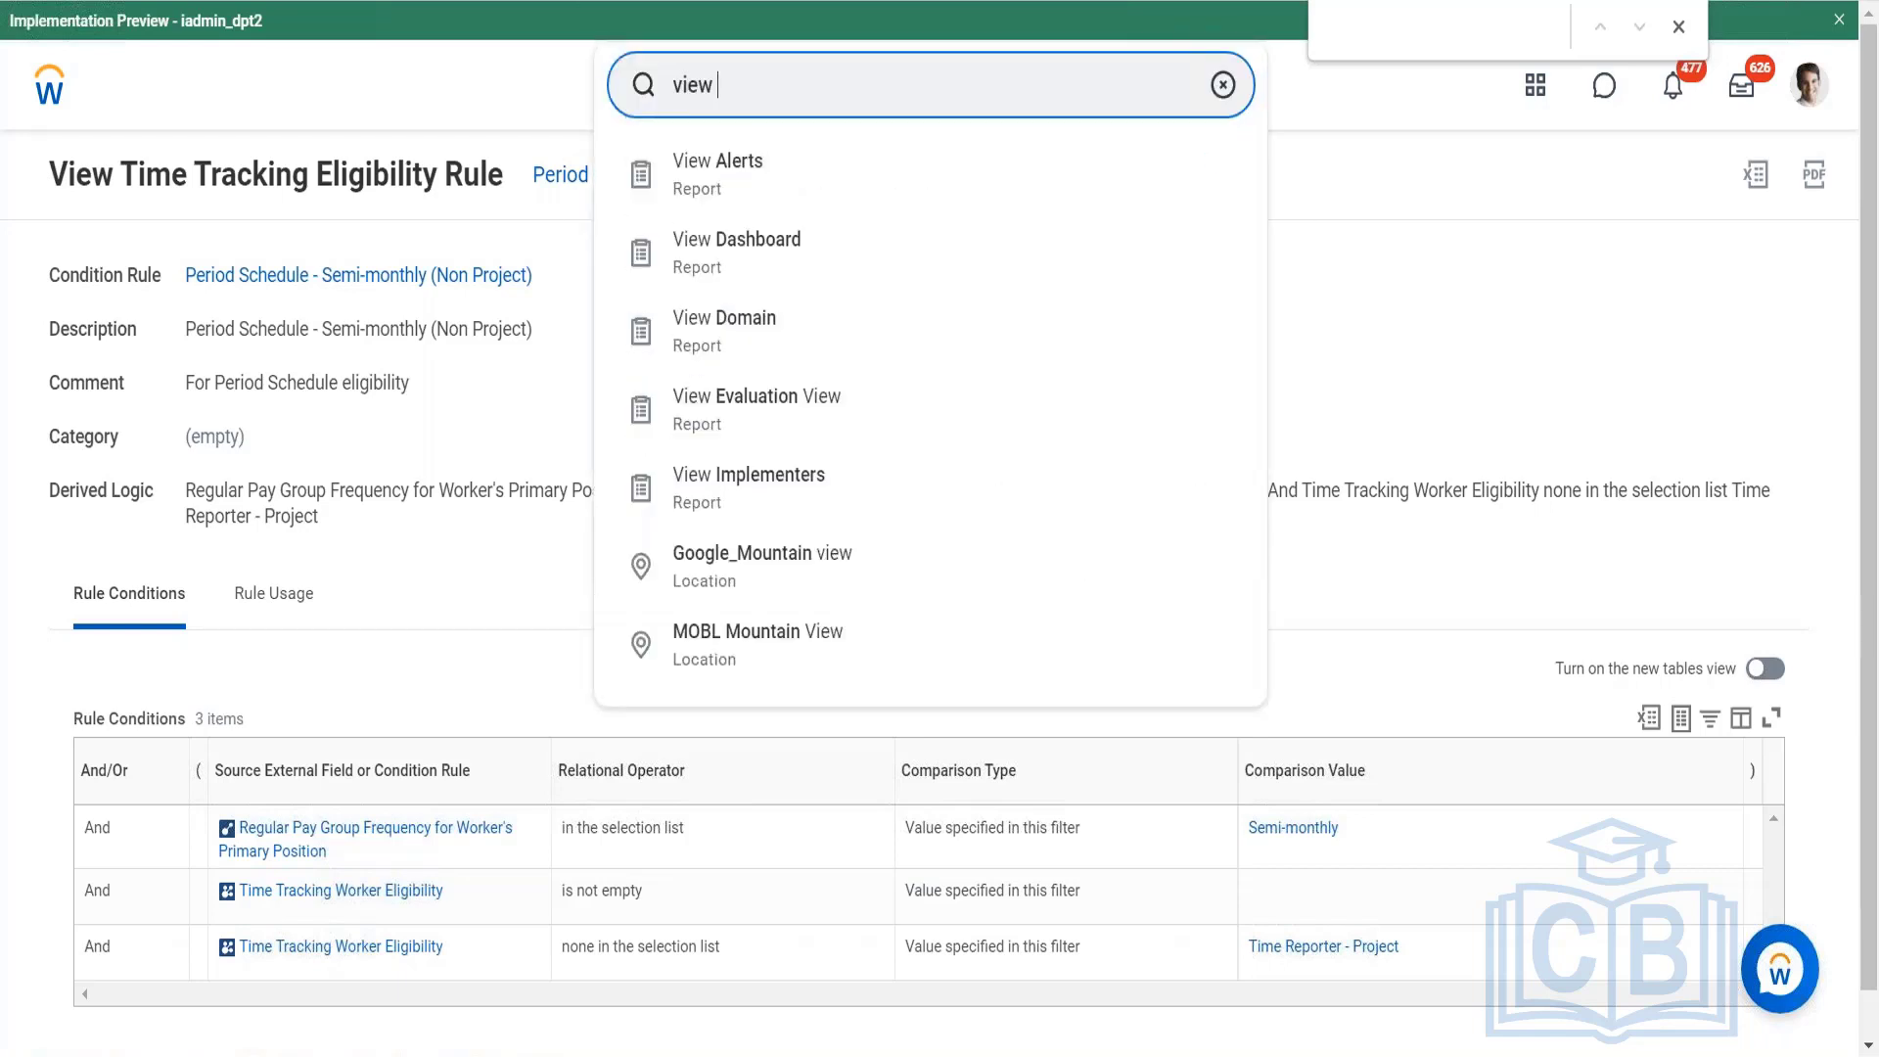
pyautogui.write(' period')
pyautogui.press('Return')
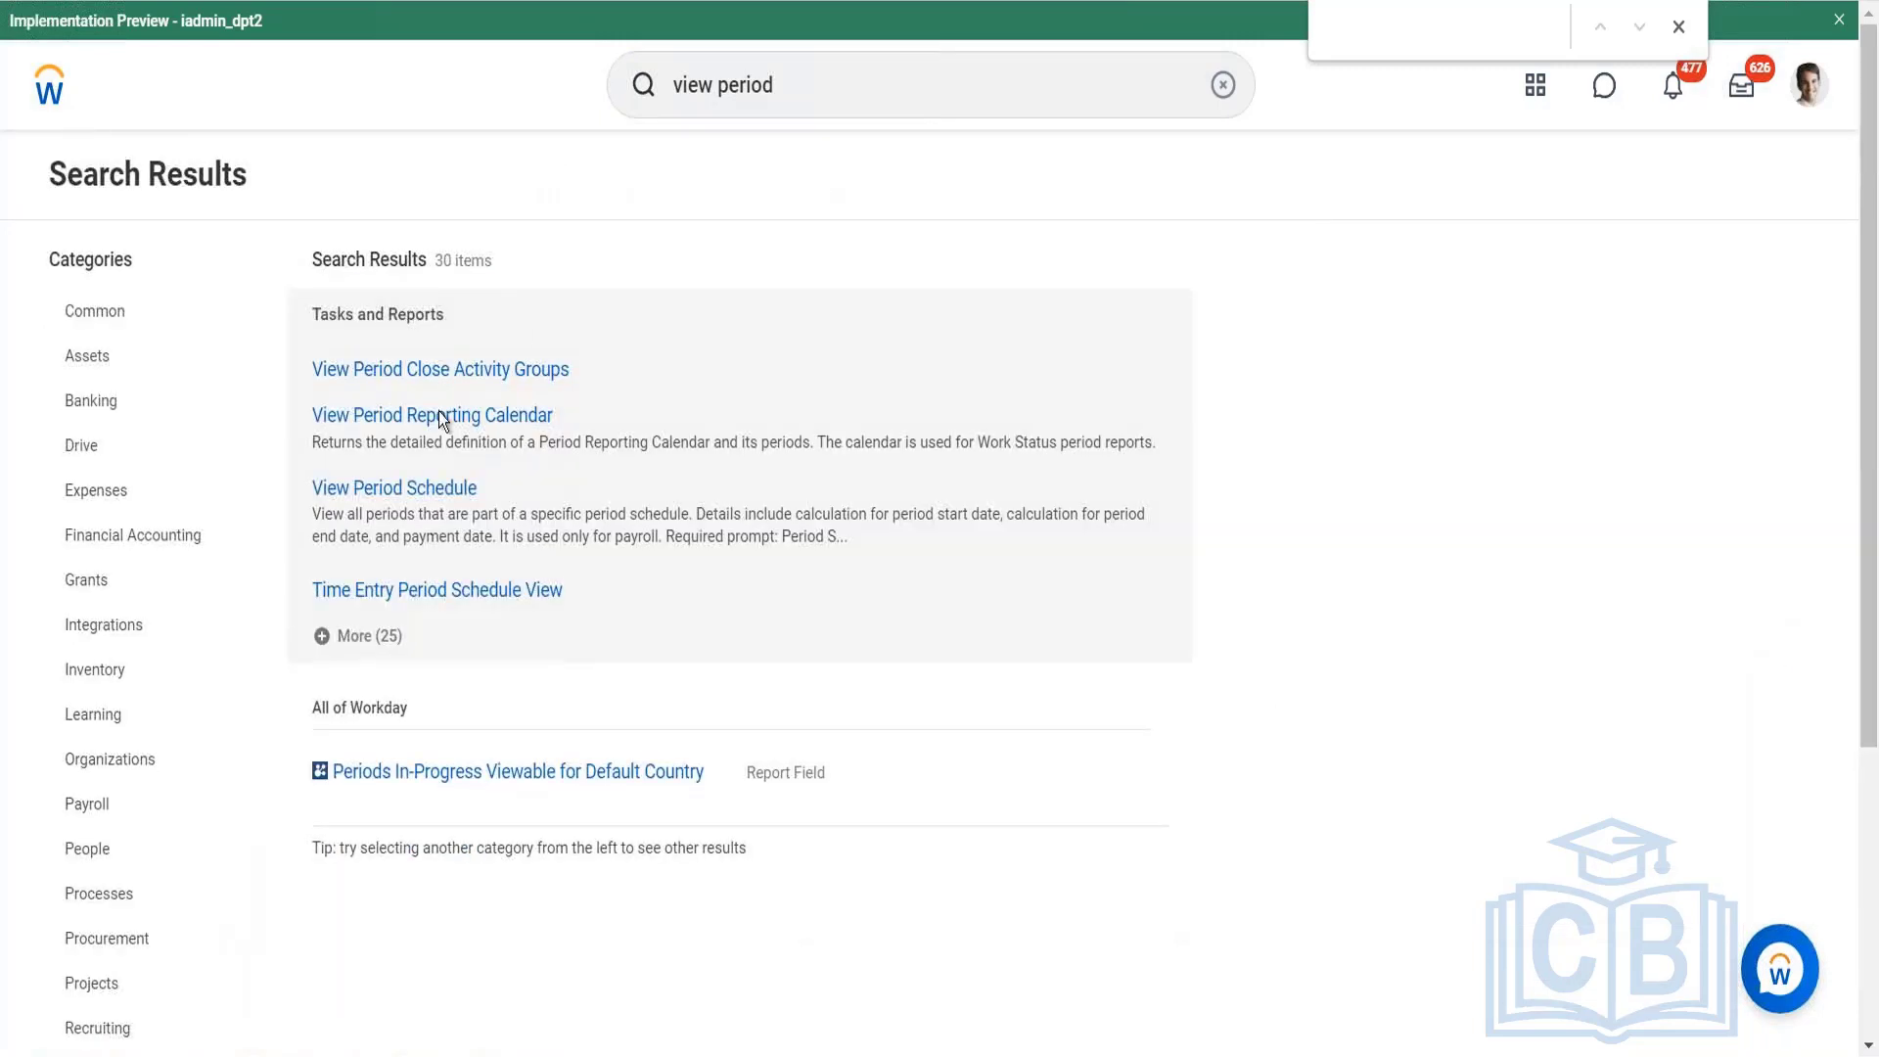
# Open the View Period Schedule report for the 1_Weekly period schedule.
pyautogui.click(390, 491)
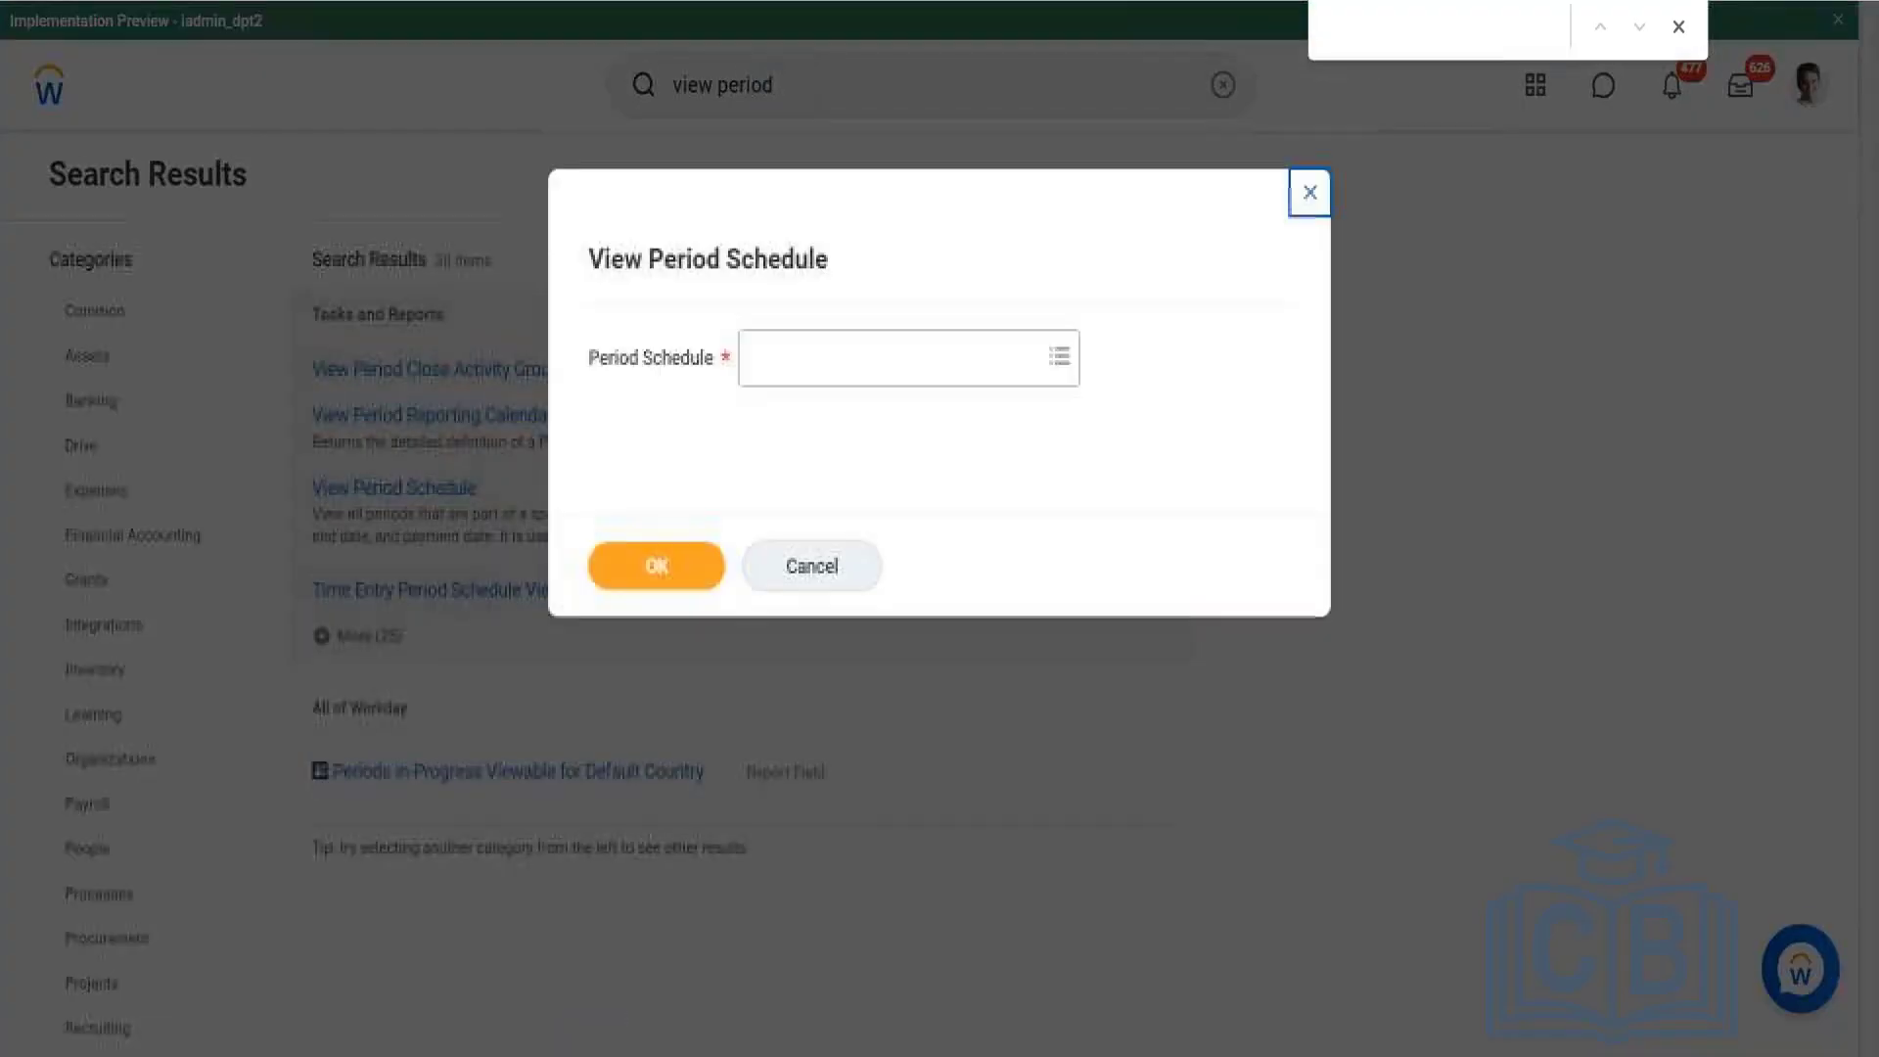
pyautogui.click(910, 368)
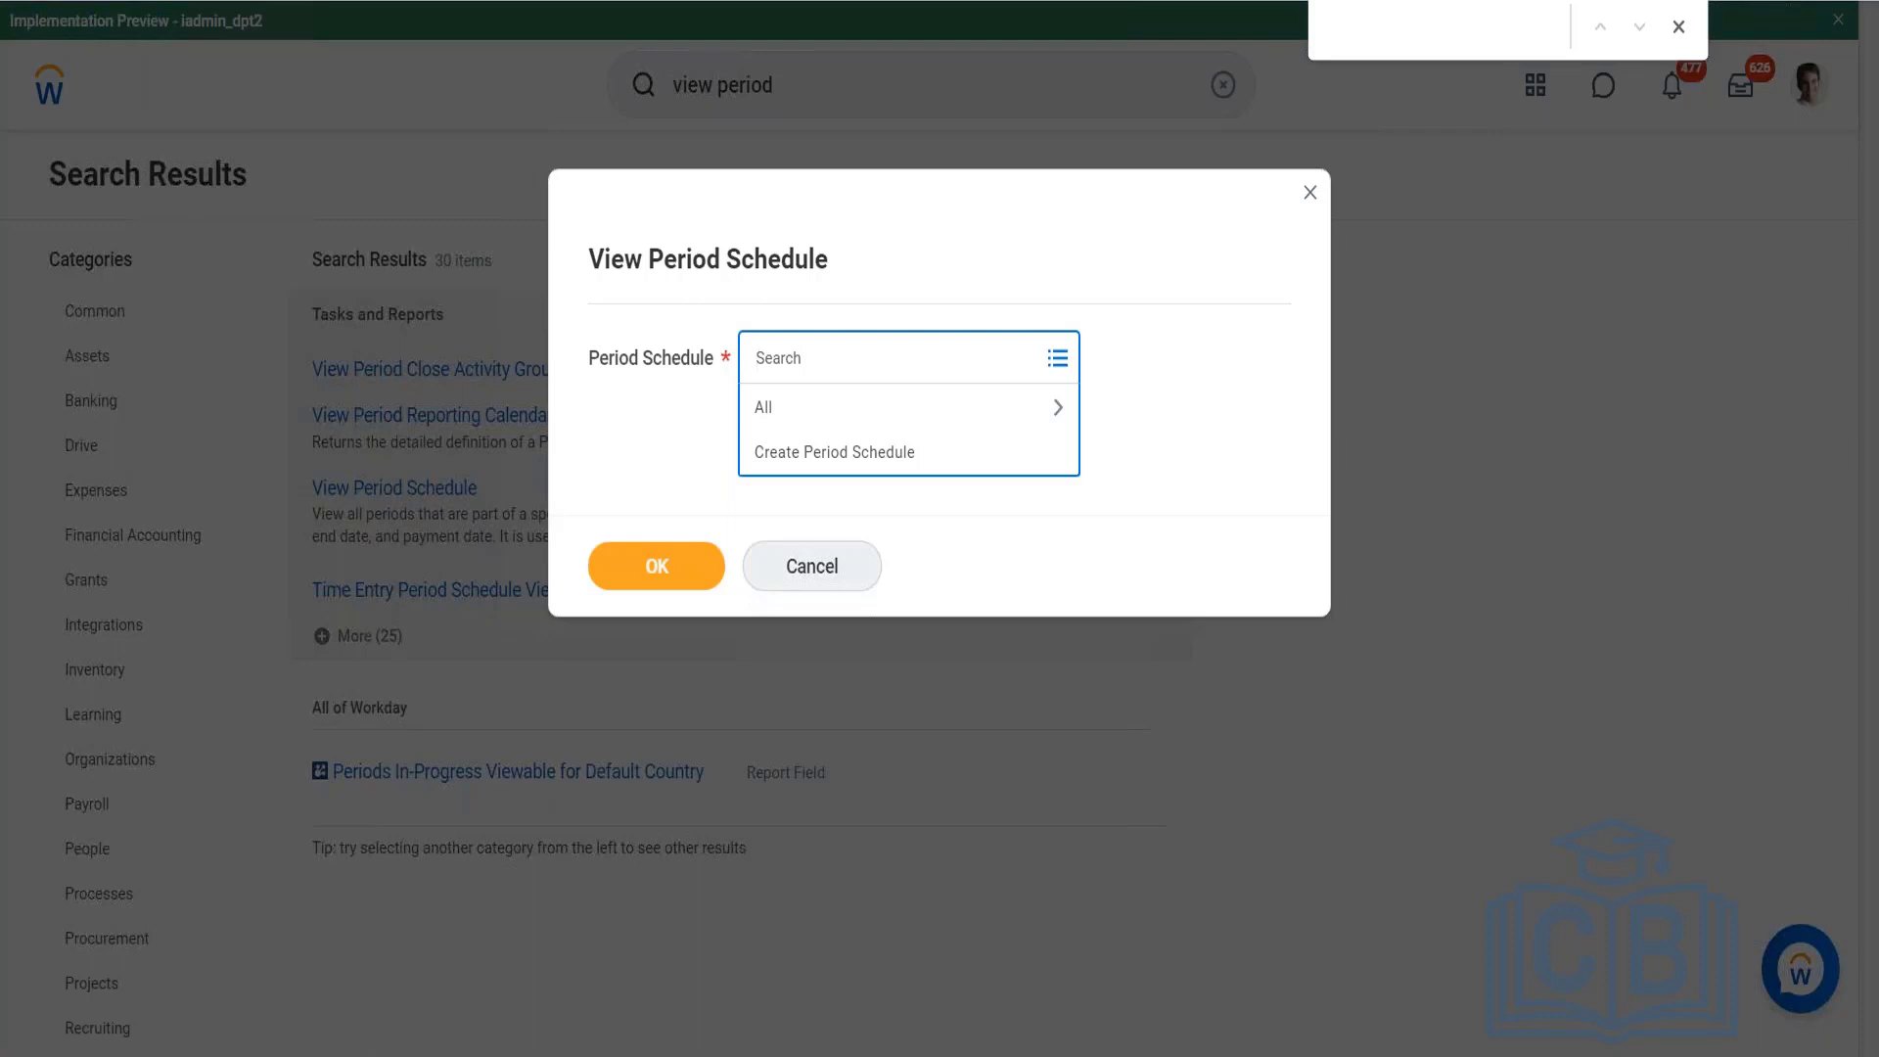
pyautogui.click(918, 415)
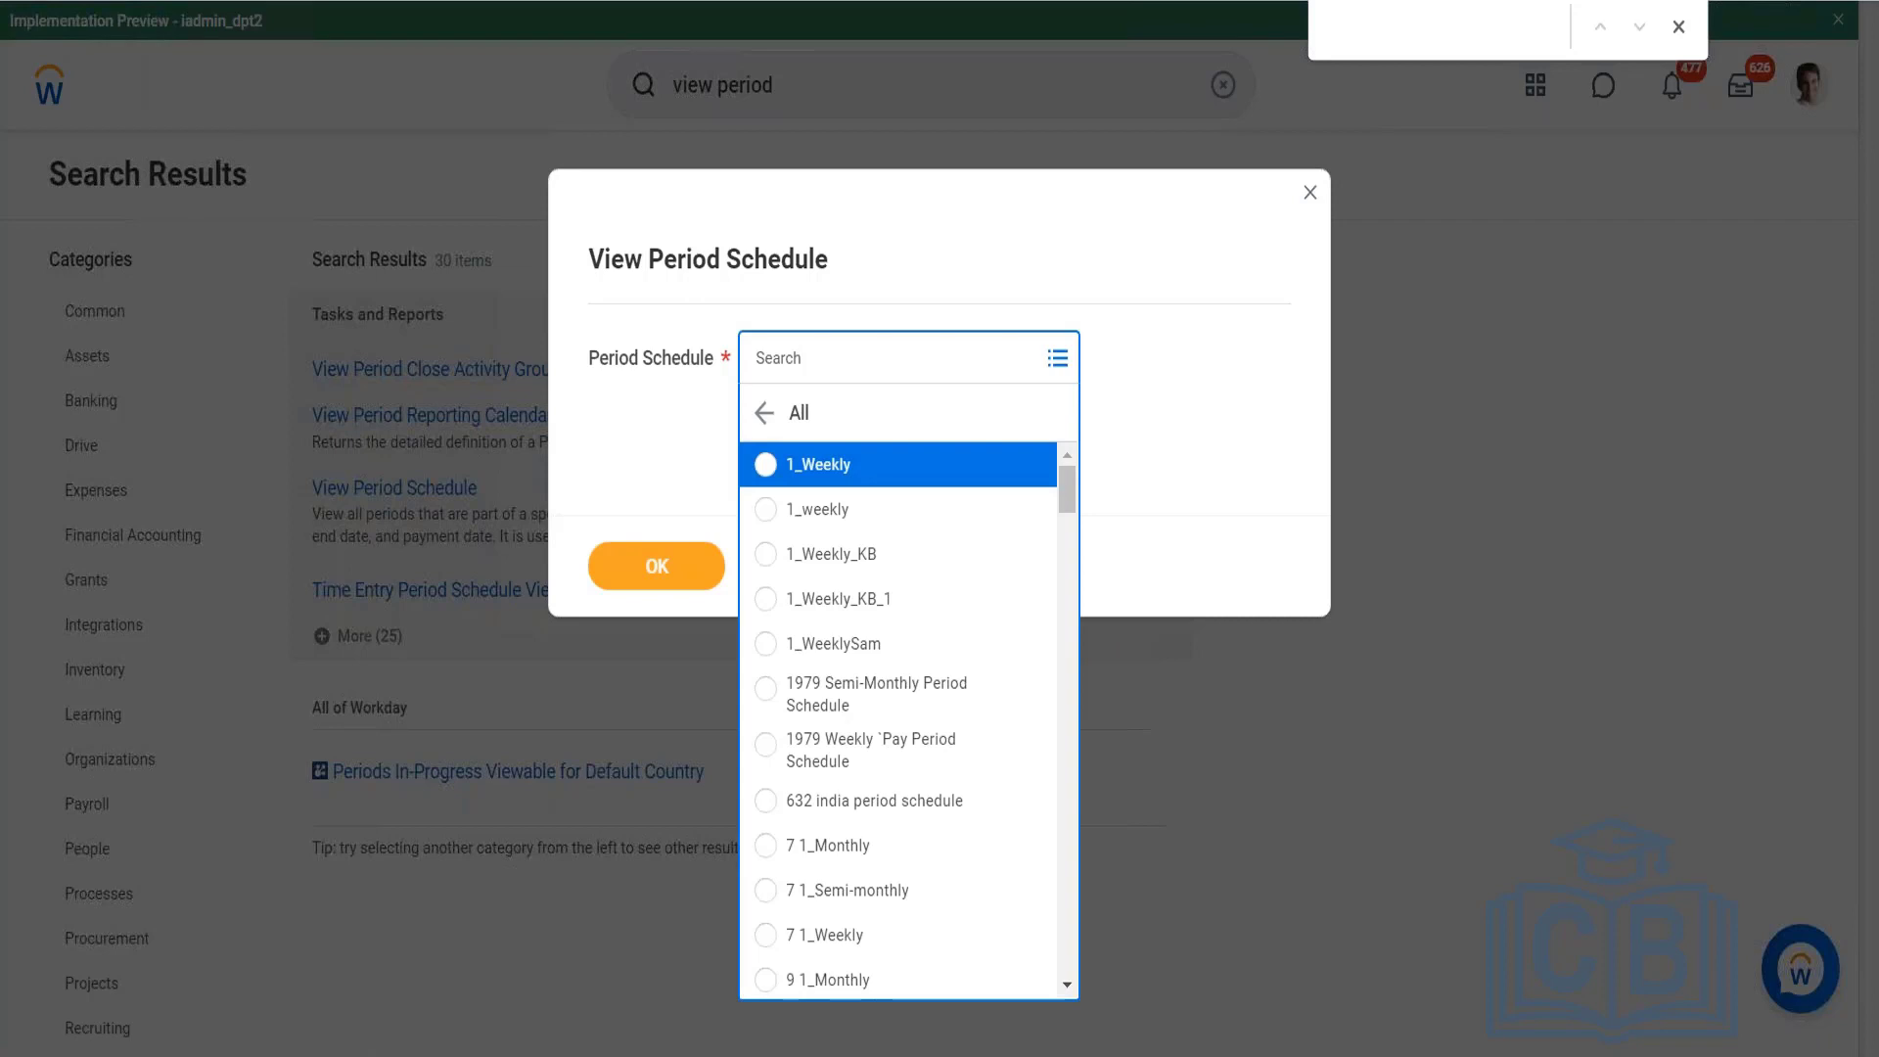
pyautogui.click(846, 476)
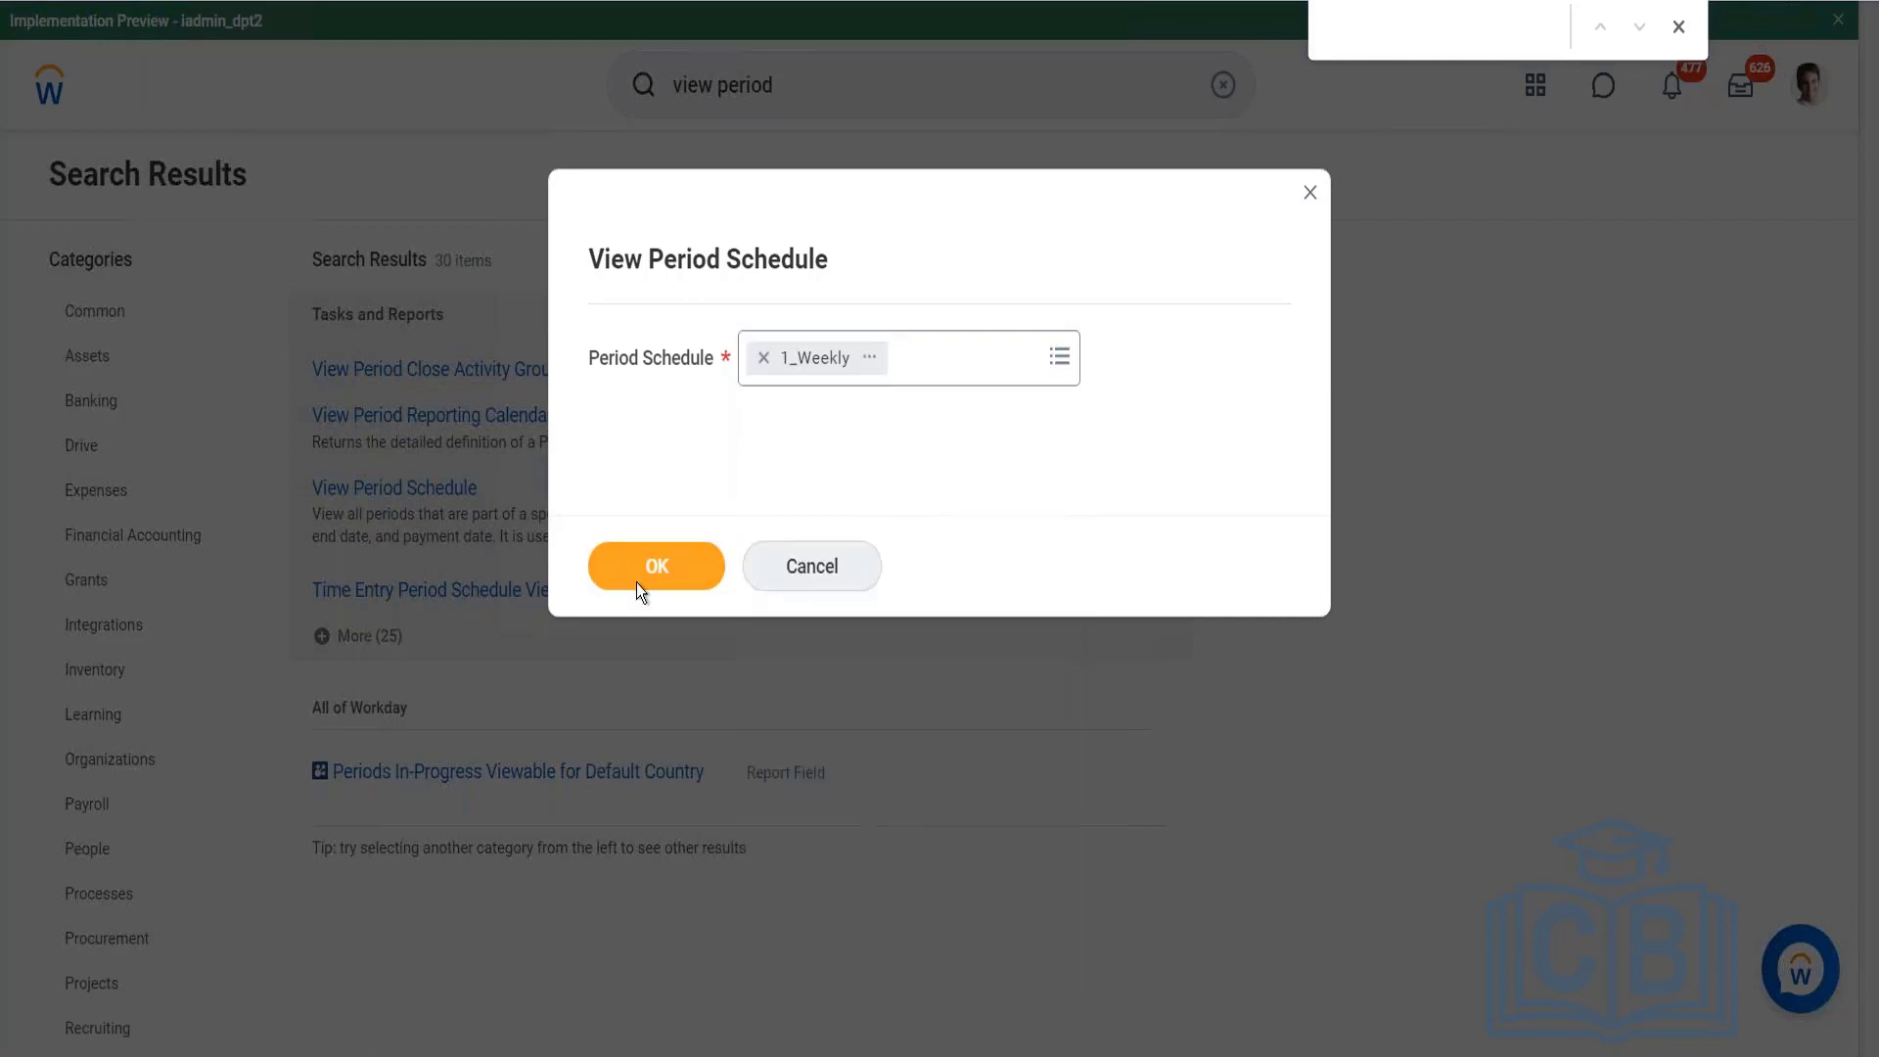
pyautogui.click(660, 553)
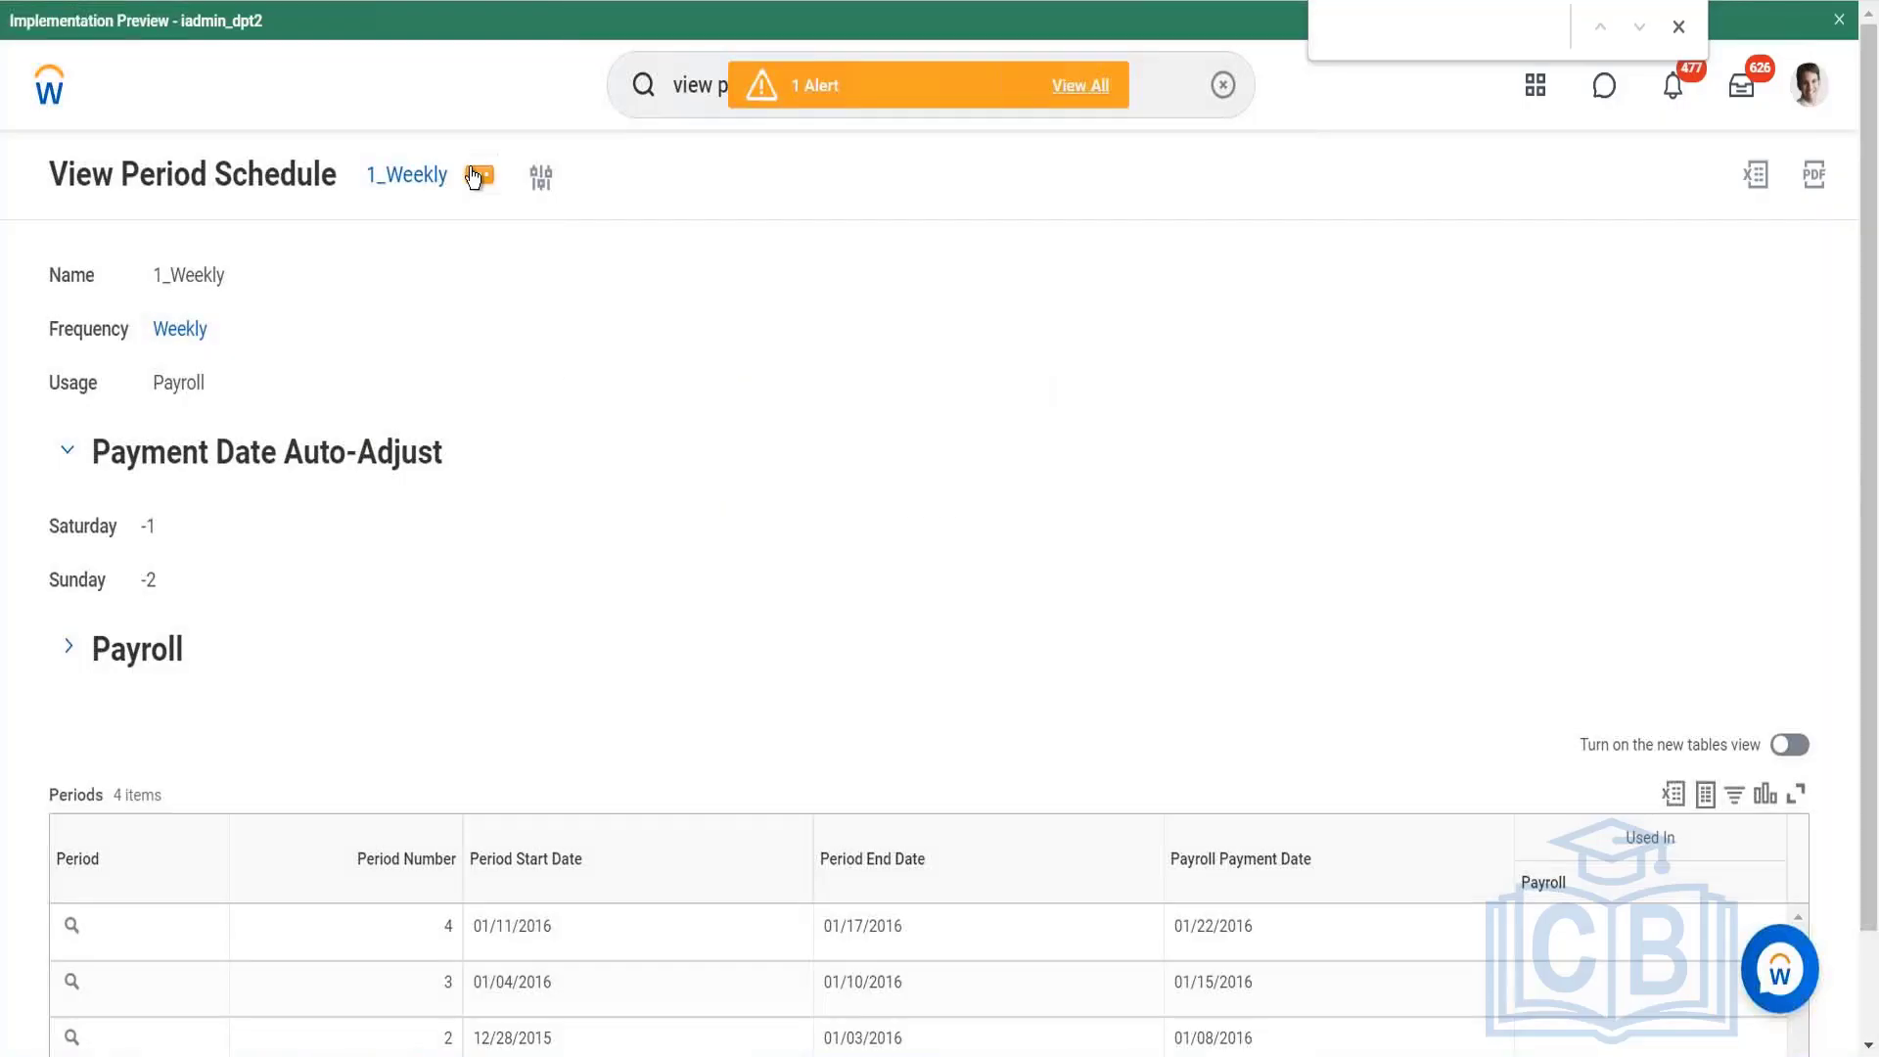
# Edit the 1_Weekly period schedule and set its Frequency to Daily.
pyautogui.click(478, 177)
pyautogui.moveTo(585, 279)
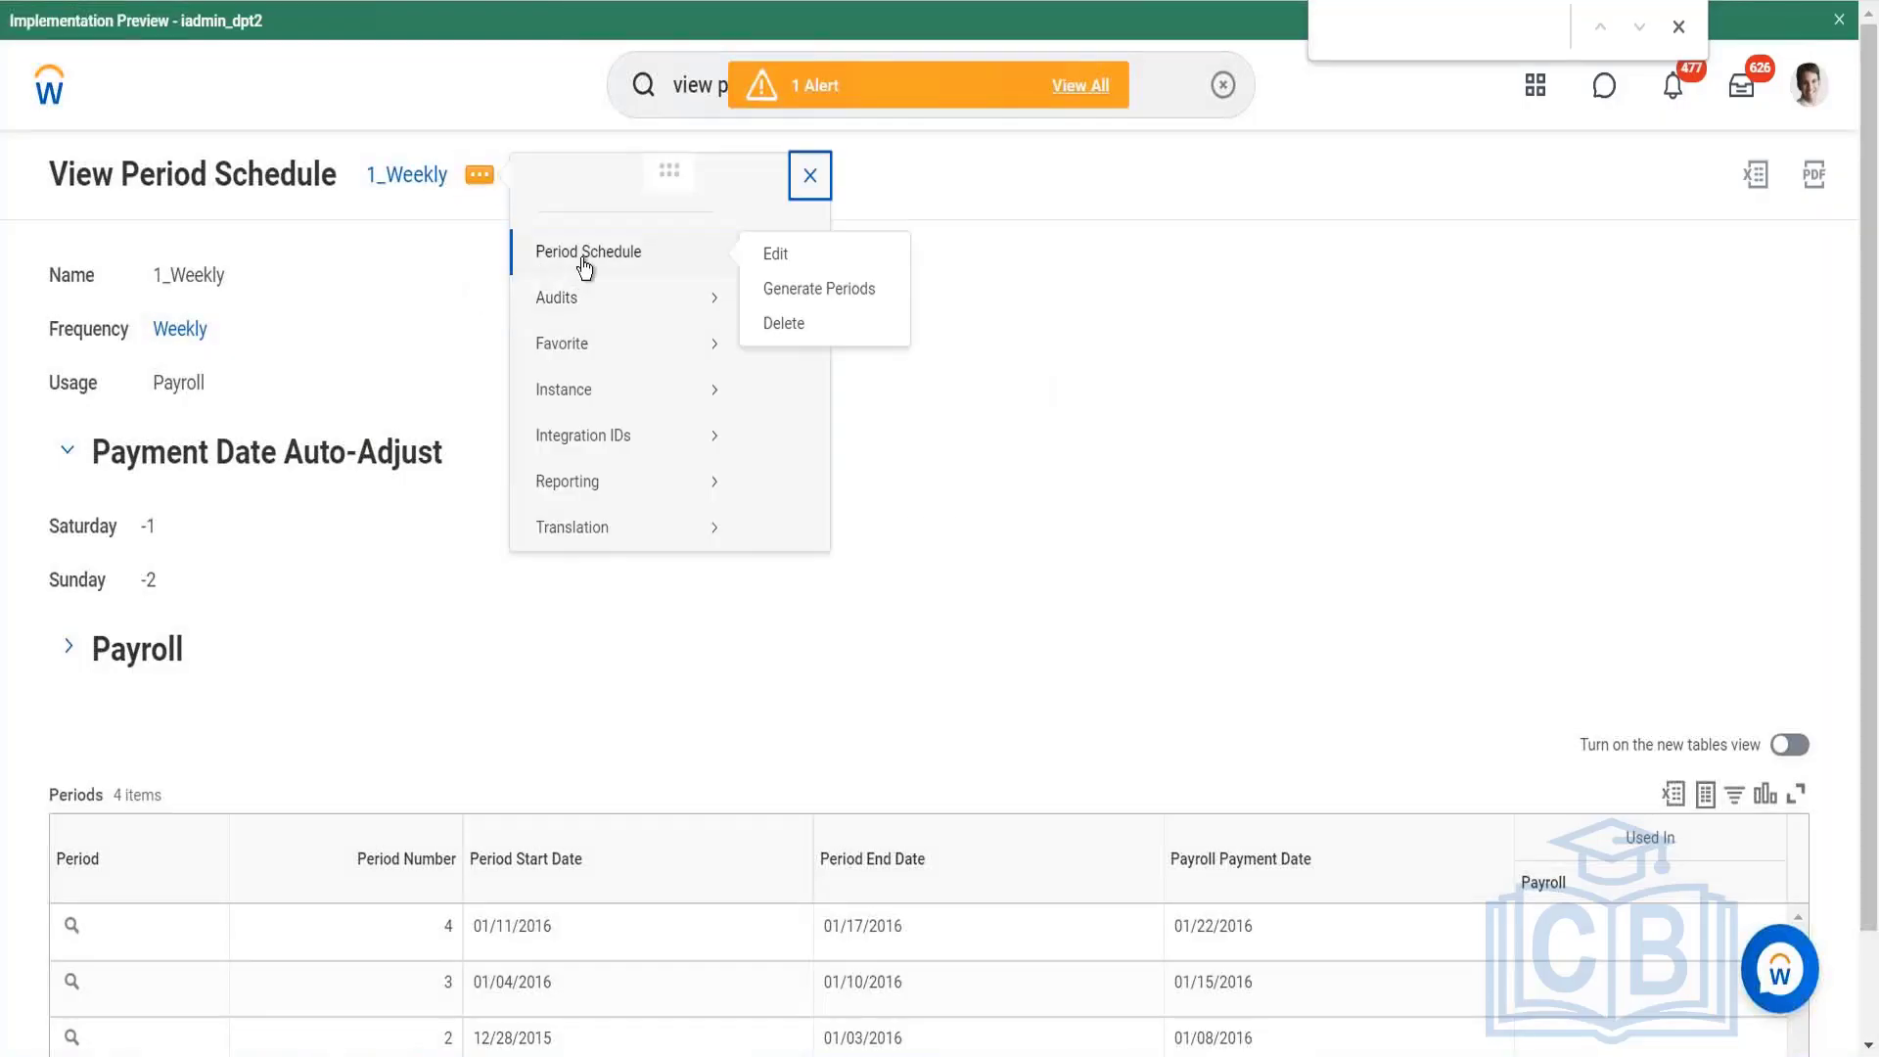
pyautogui.click(801, 269)
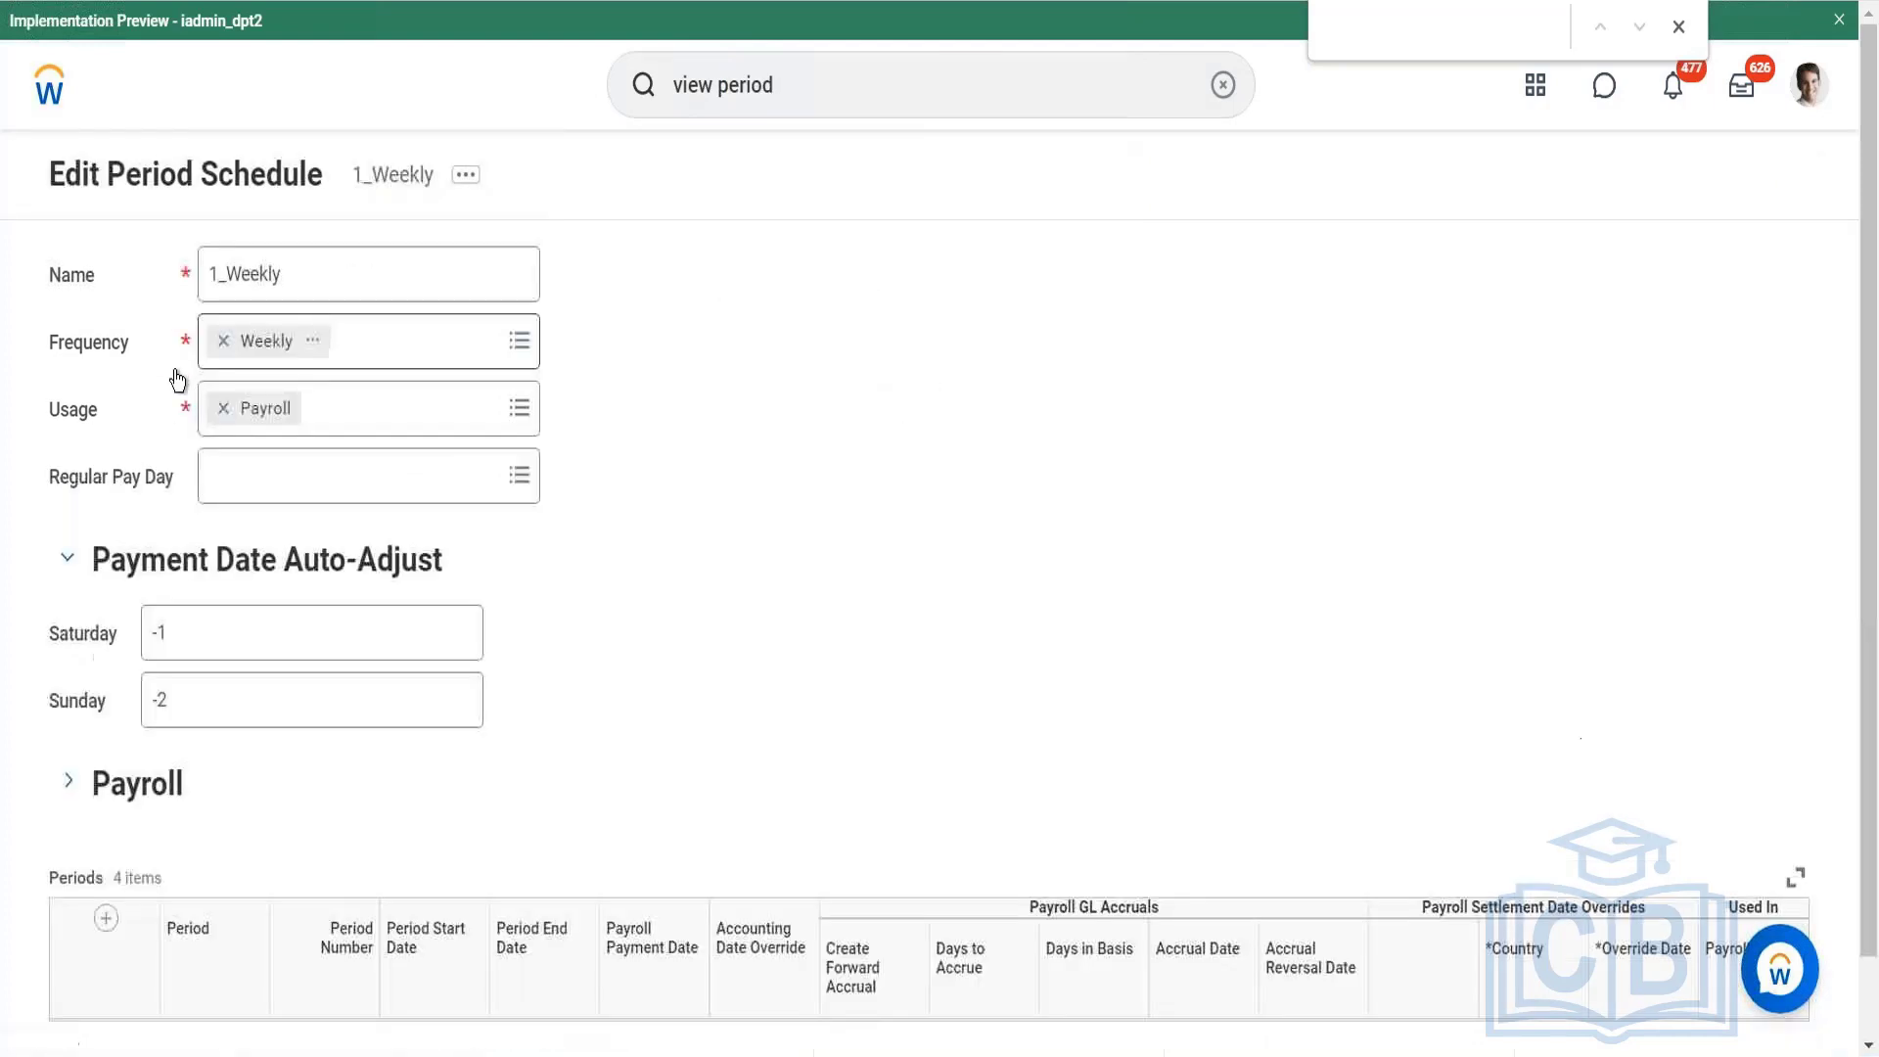
pyautogui.click(457, 366)
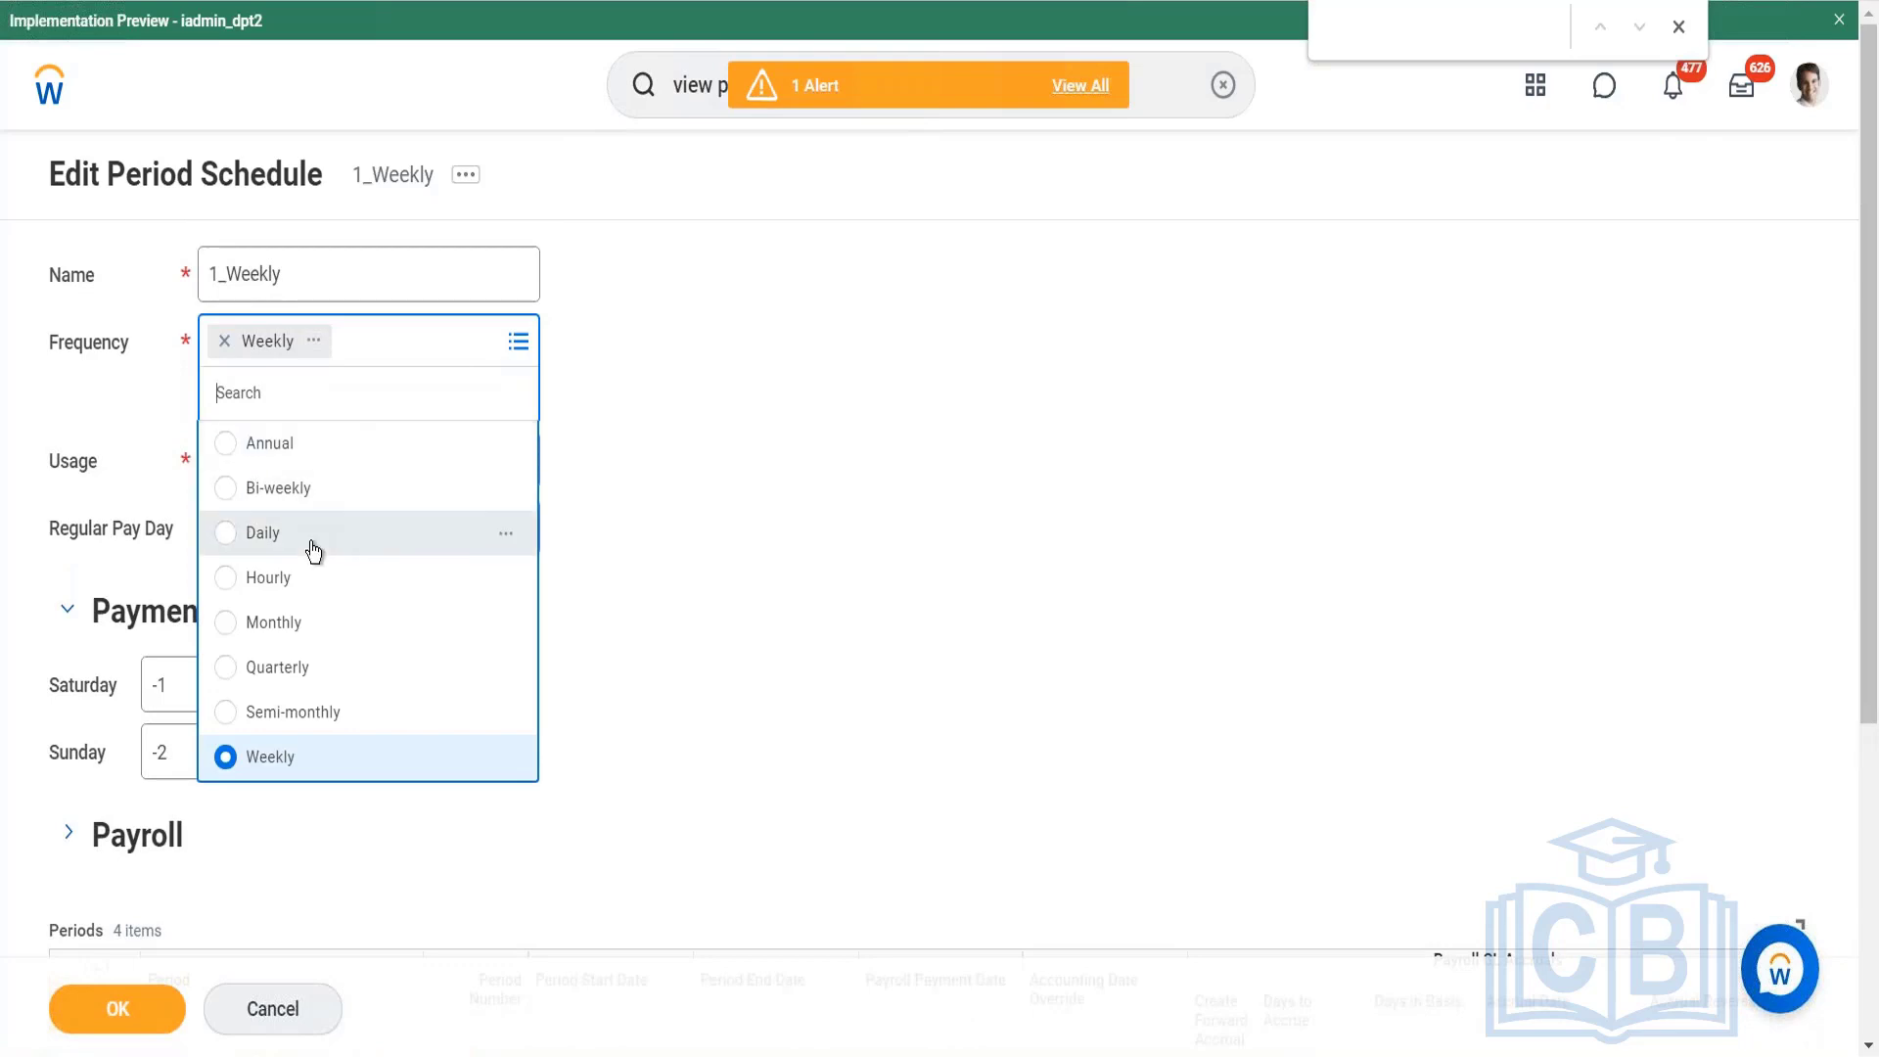
pyautogui.click(313, 551)
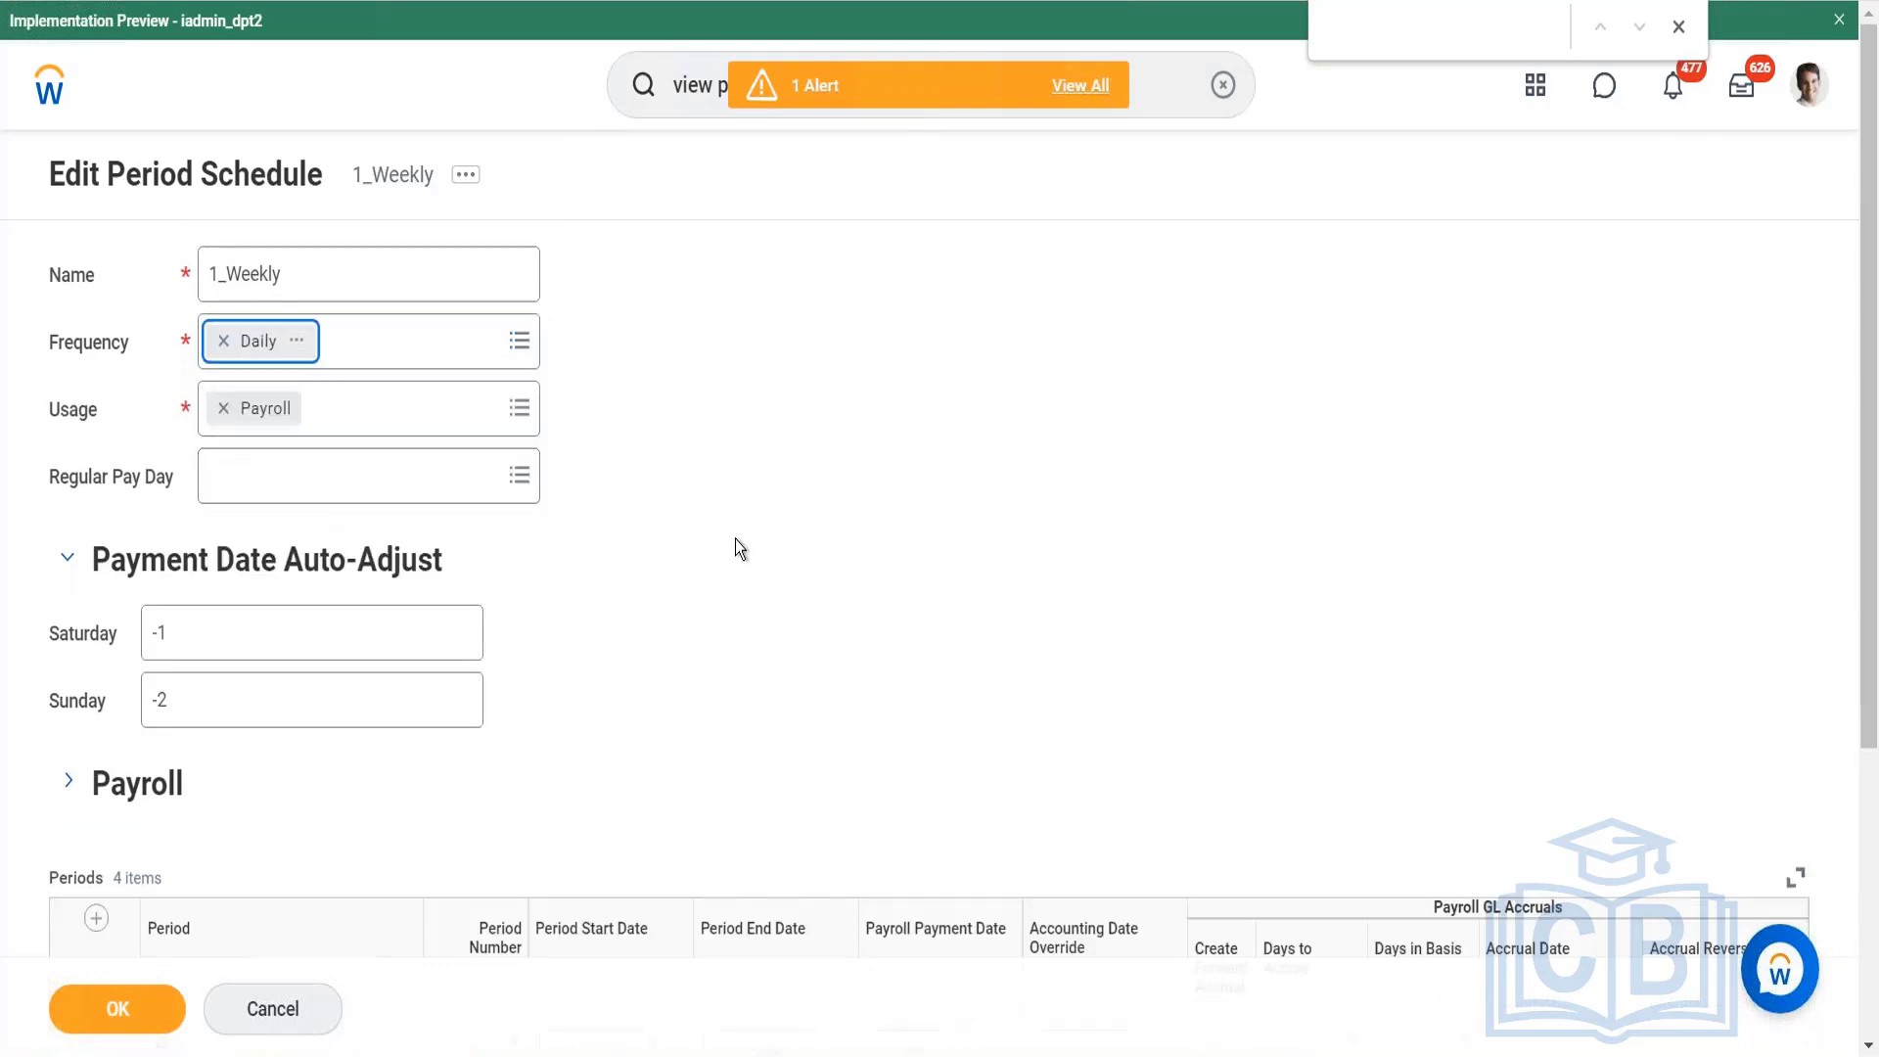
# Cancel editing the 1_Weekly schedule and discard the frequency change.
pyautogui.scroll(-5, 736, 539)
pyautogui.scroll(5, 736, 538)
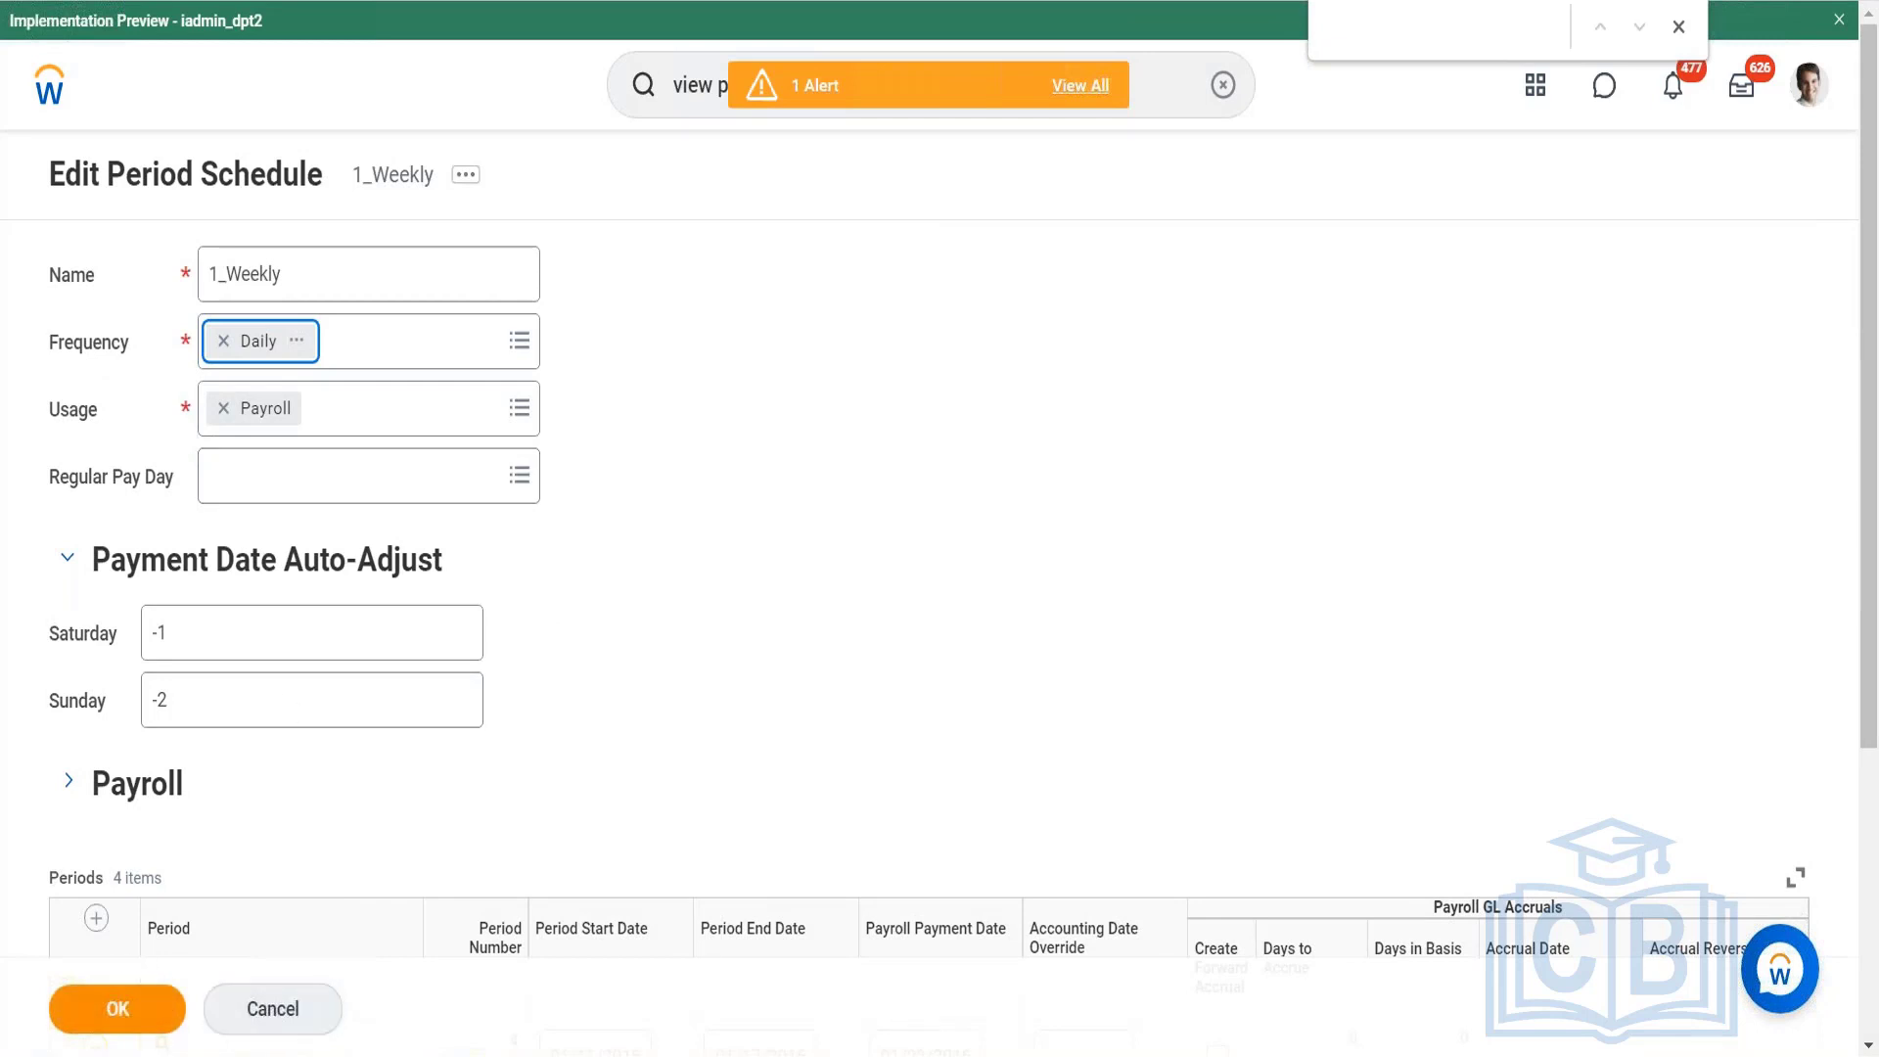
pyautogui.click(244, 1019)
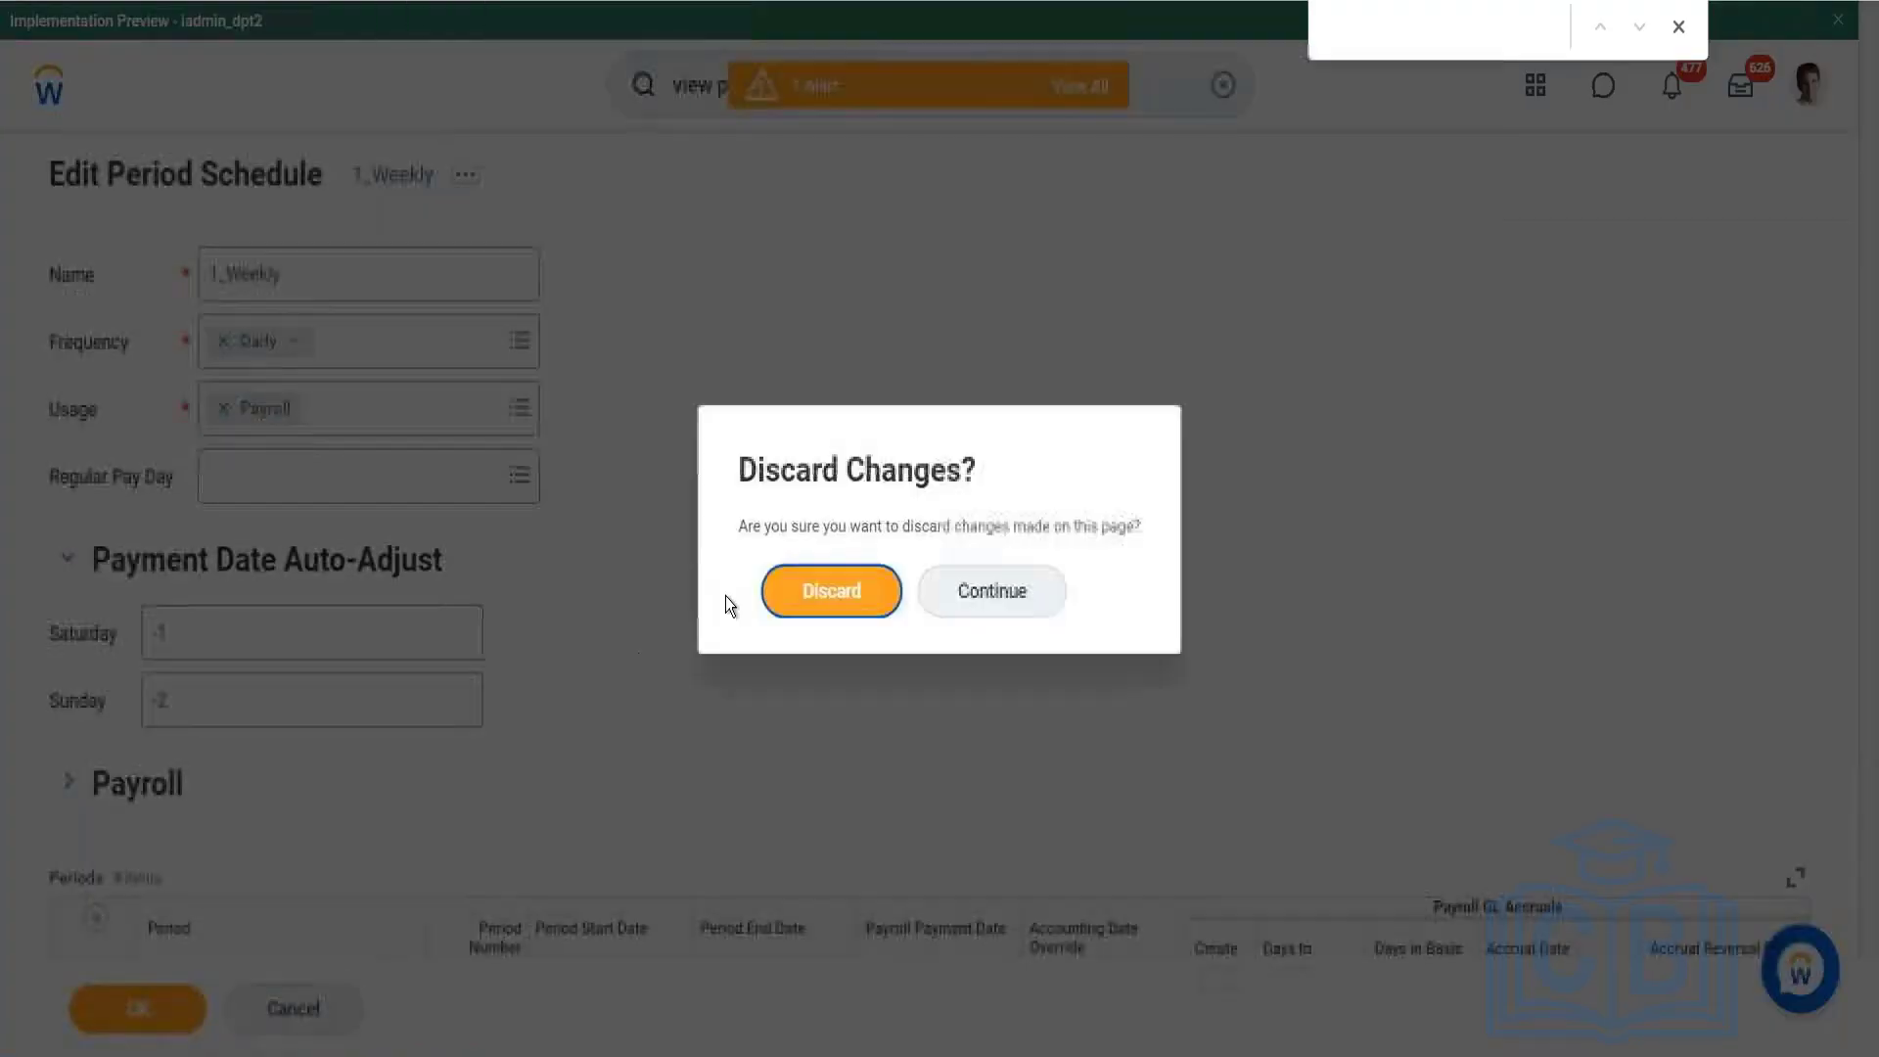
pyautogui.click(793, 580)
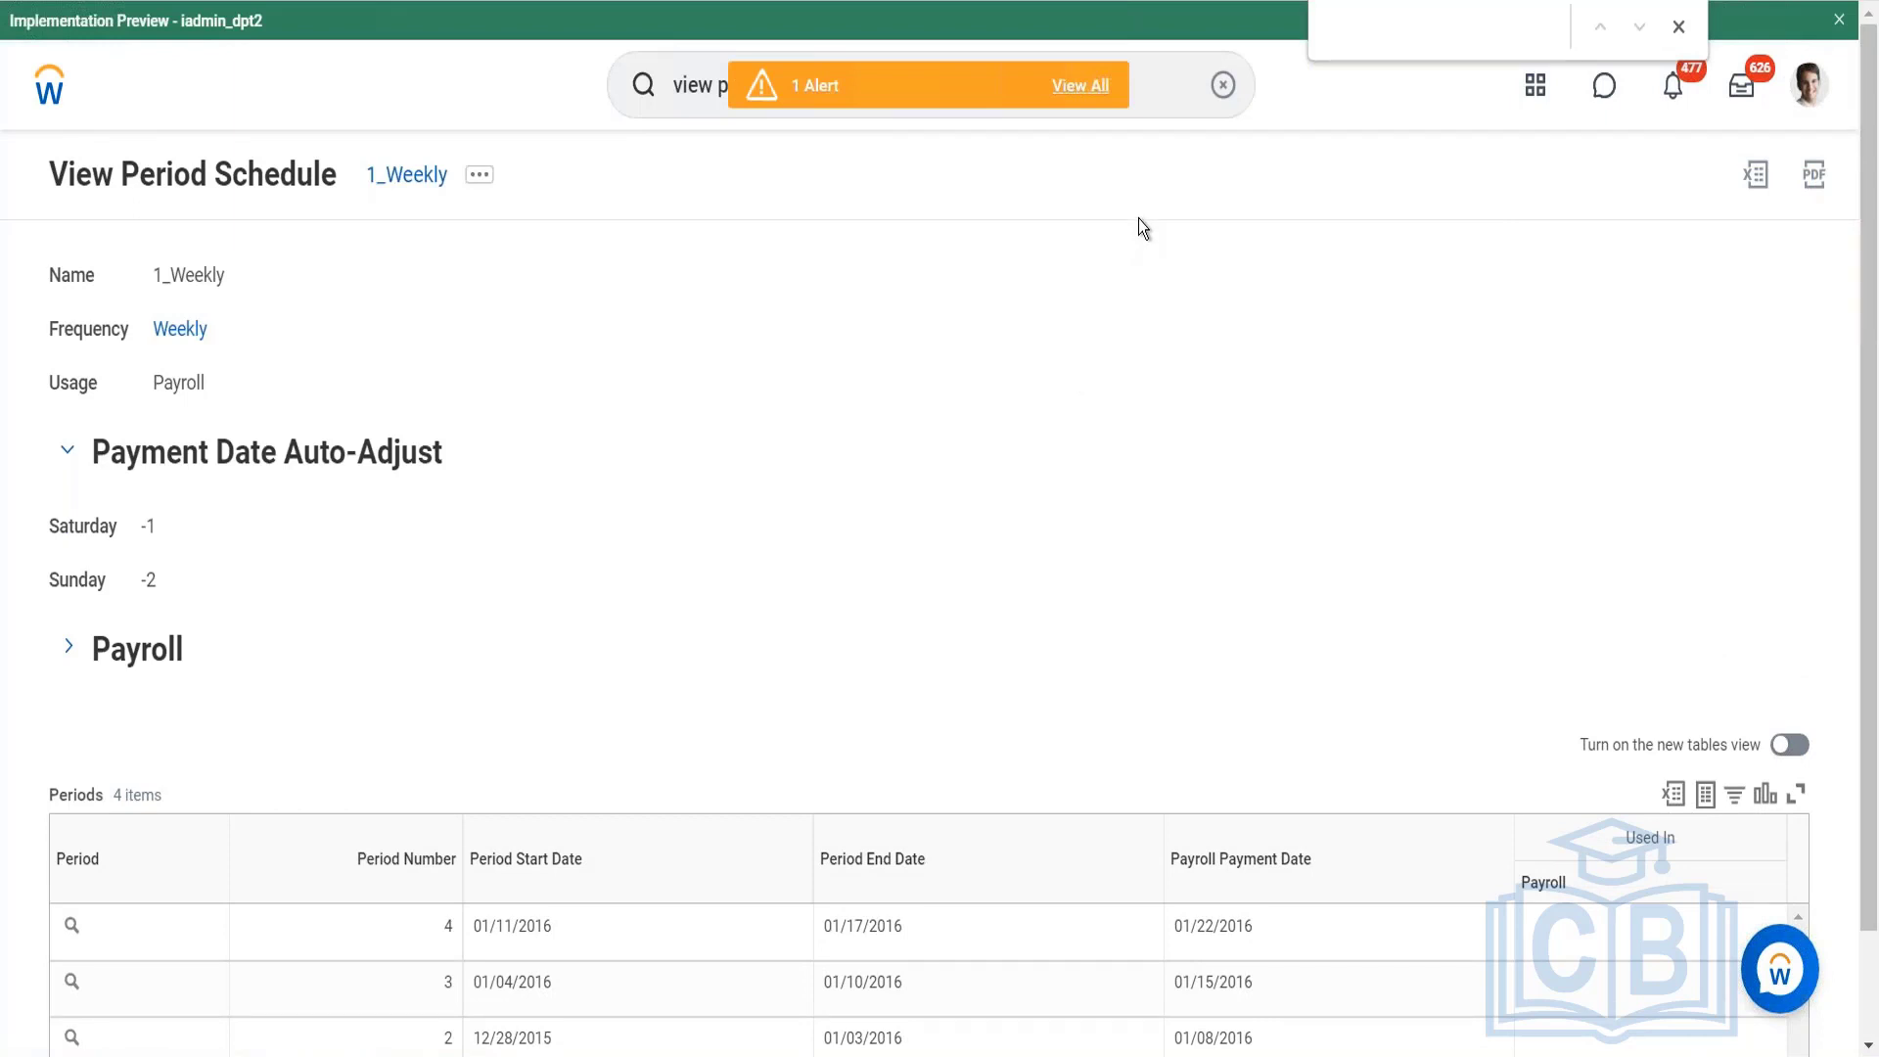
# Return to the home page and open the signed-in worker's own profile.
pyautogui.click(44, 86)
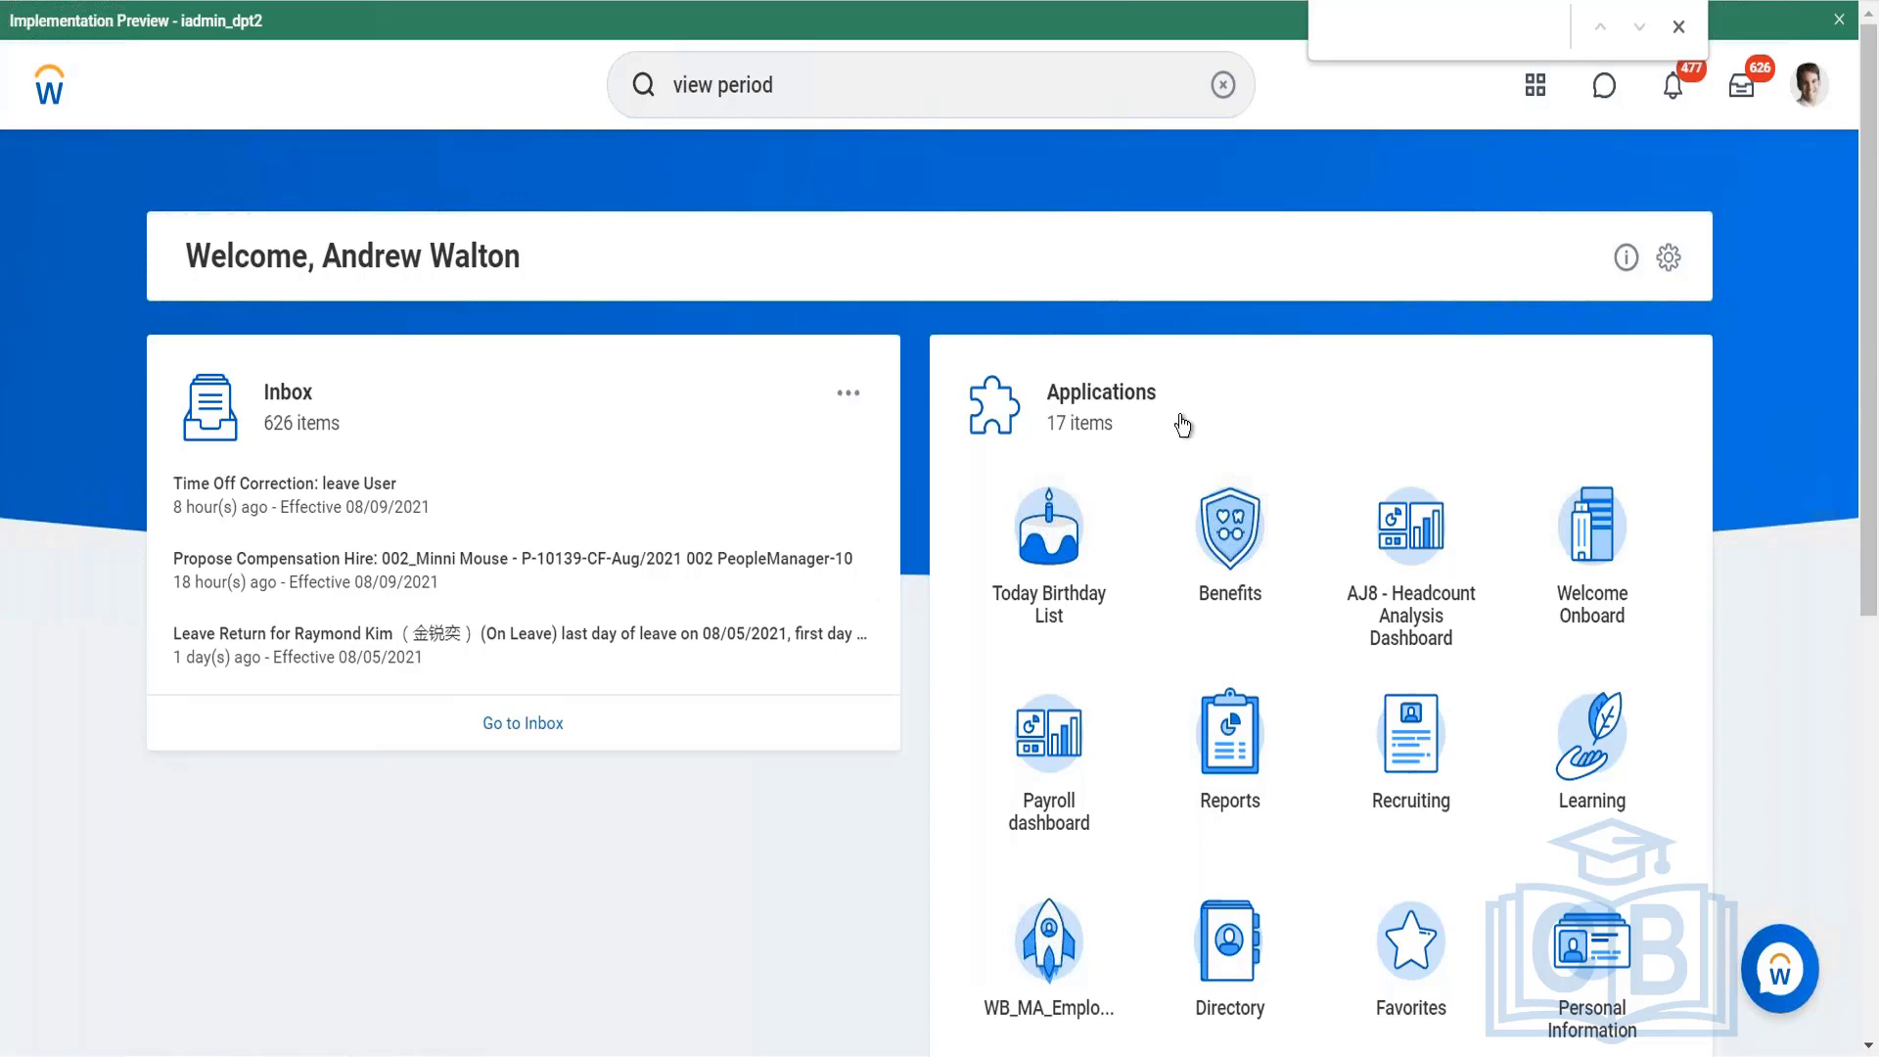
pyautogui.scroll(-8, 1119, 397)
pyautogui.scroll(8, 699, 378)
pyautogui.click(1810, 95)
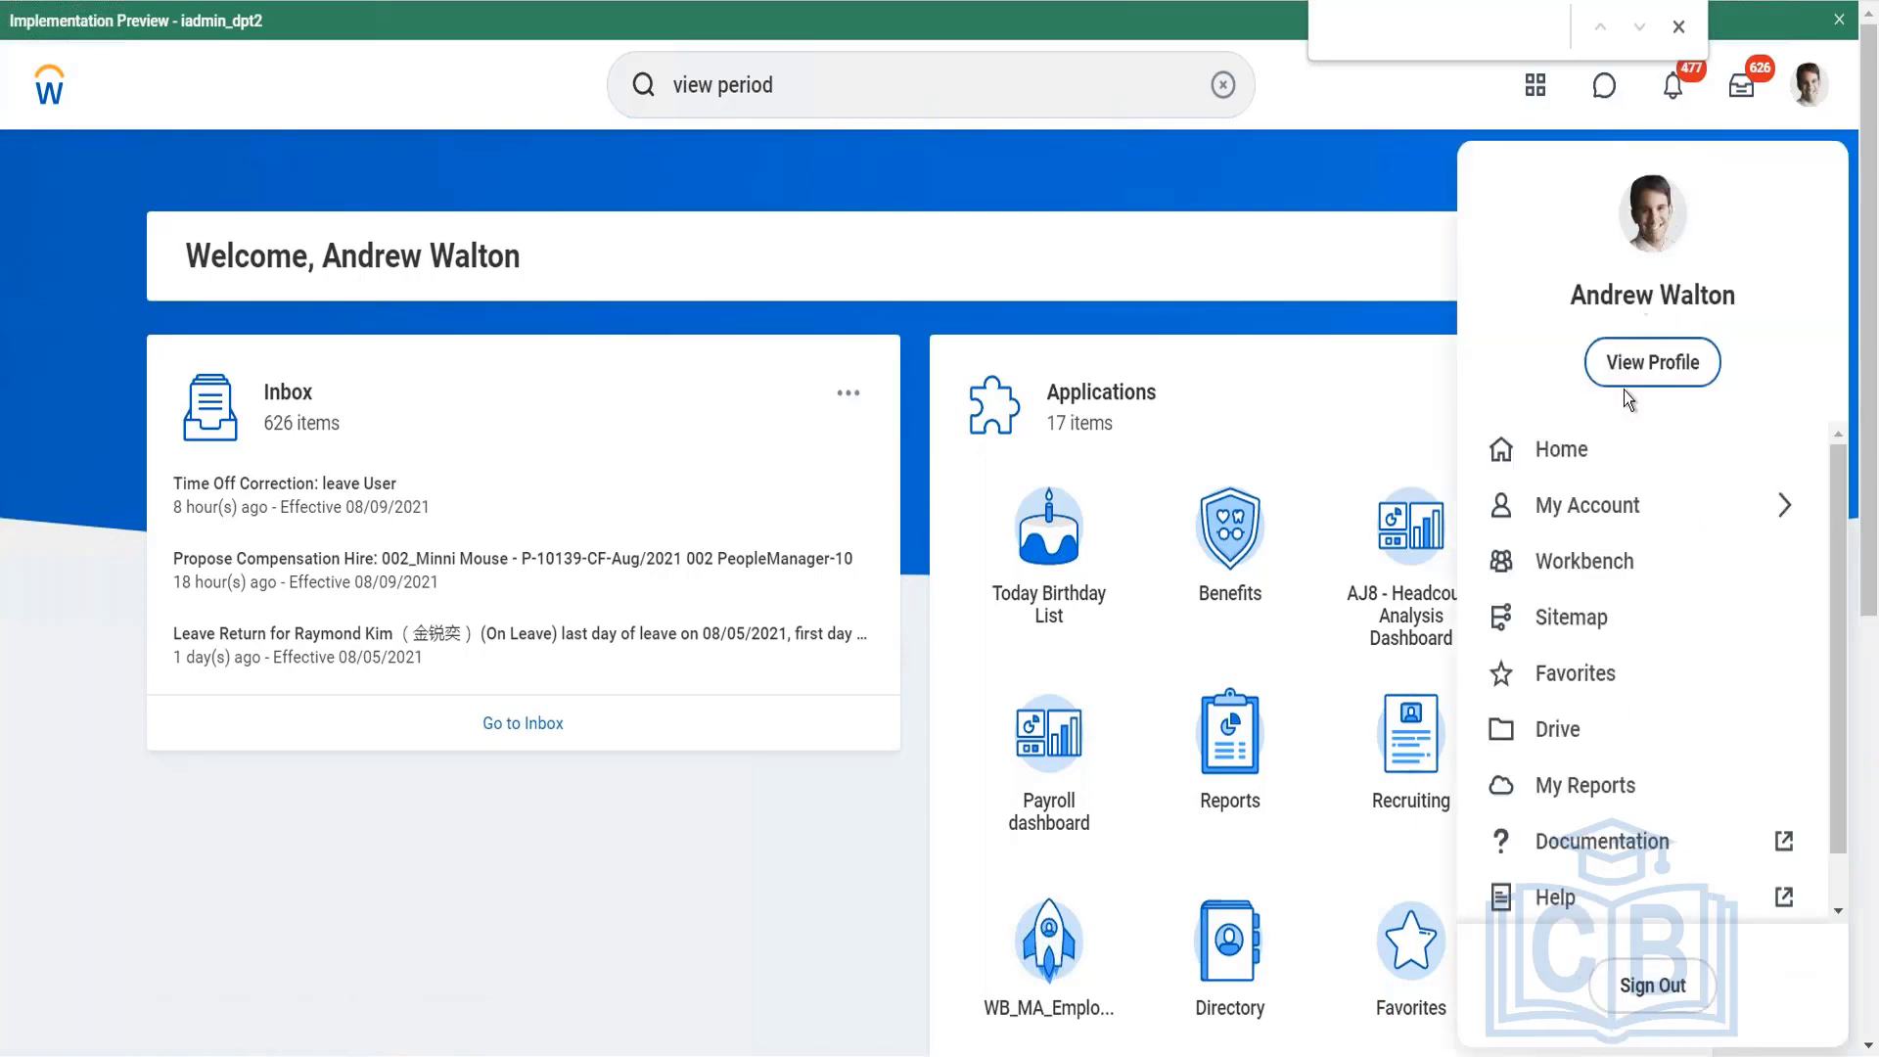
pyautogui.click(1628, 363)
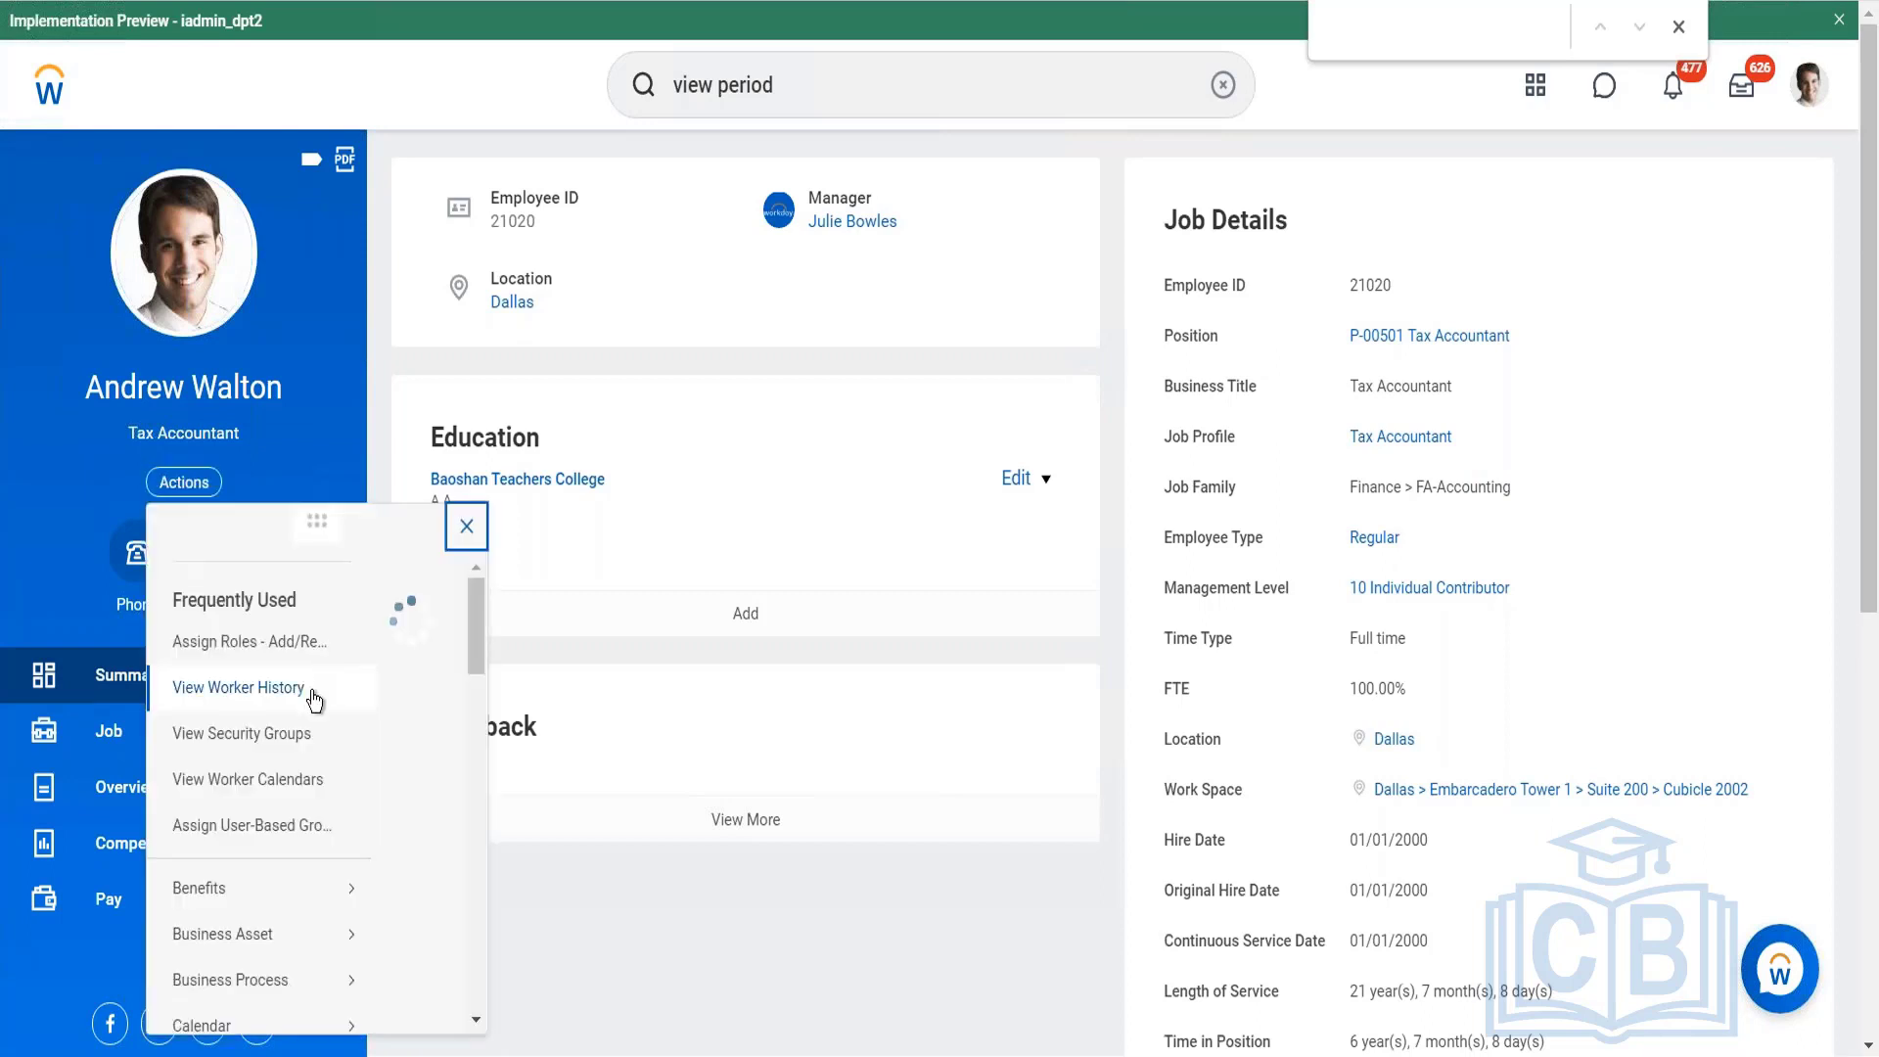
# Open the Enter My Time calendar from the signed-in worker's Time and Leave actions.
pyautogui.scroll(-6, 300, 720)
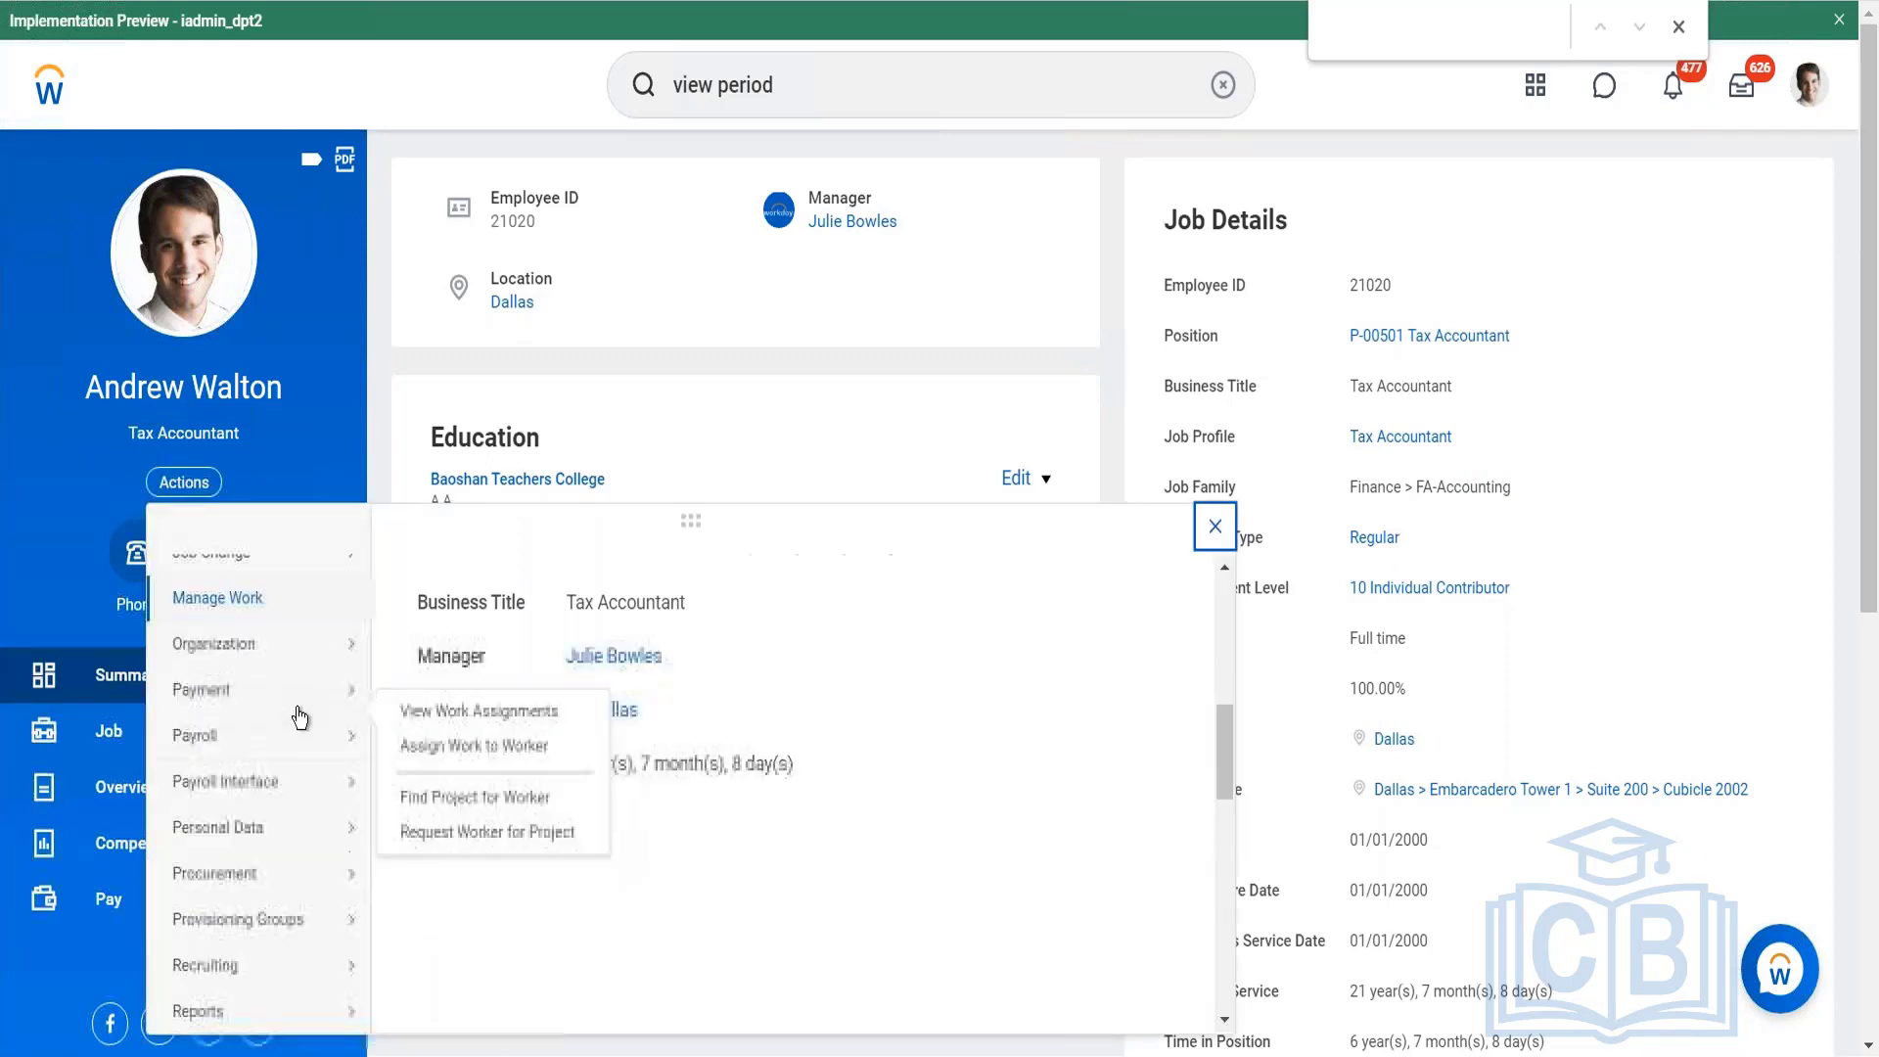
pyautogui.scroll(-4, 301, 720)
pyautogui.moveTo(284, 746)
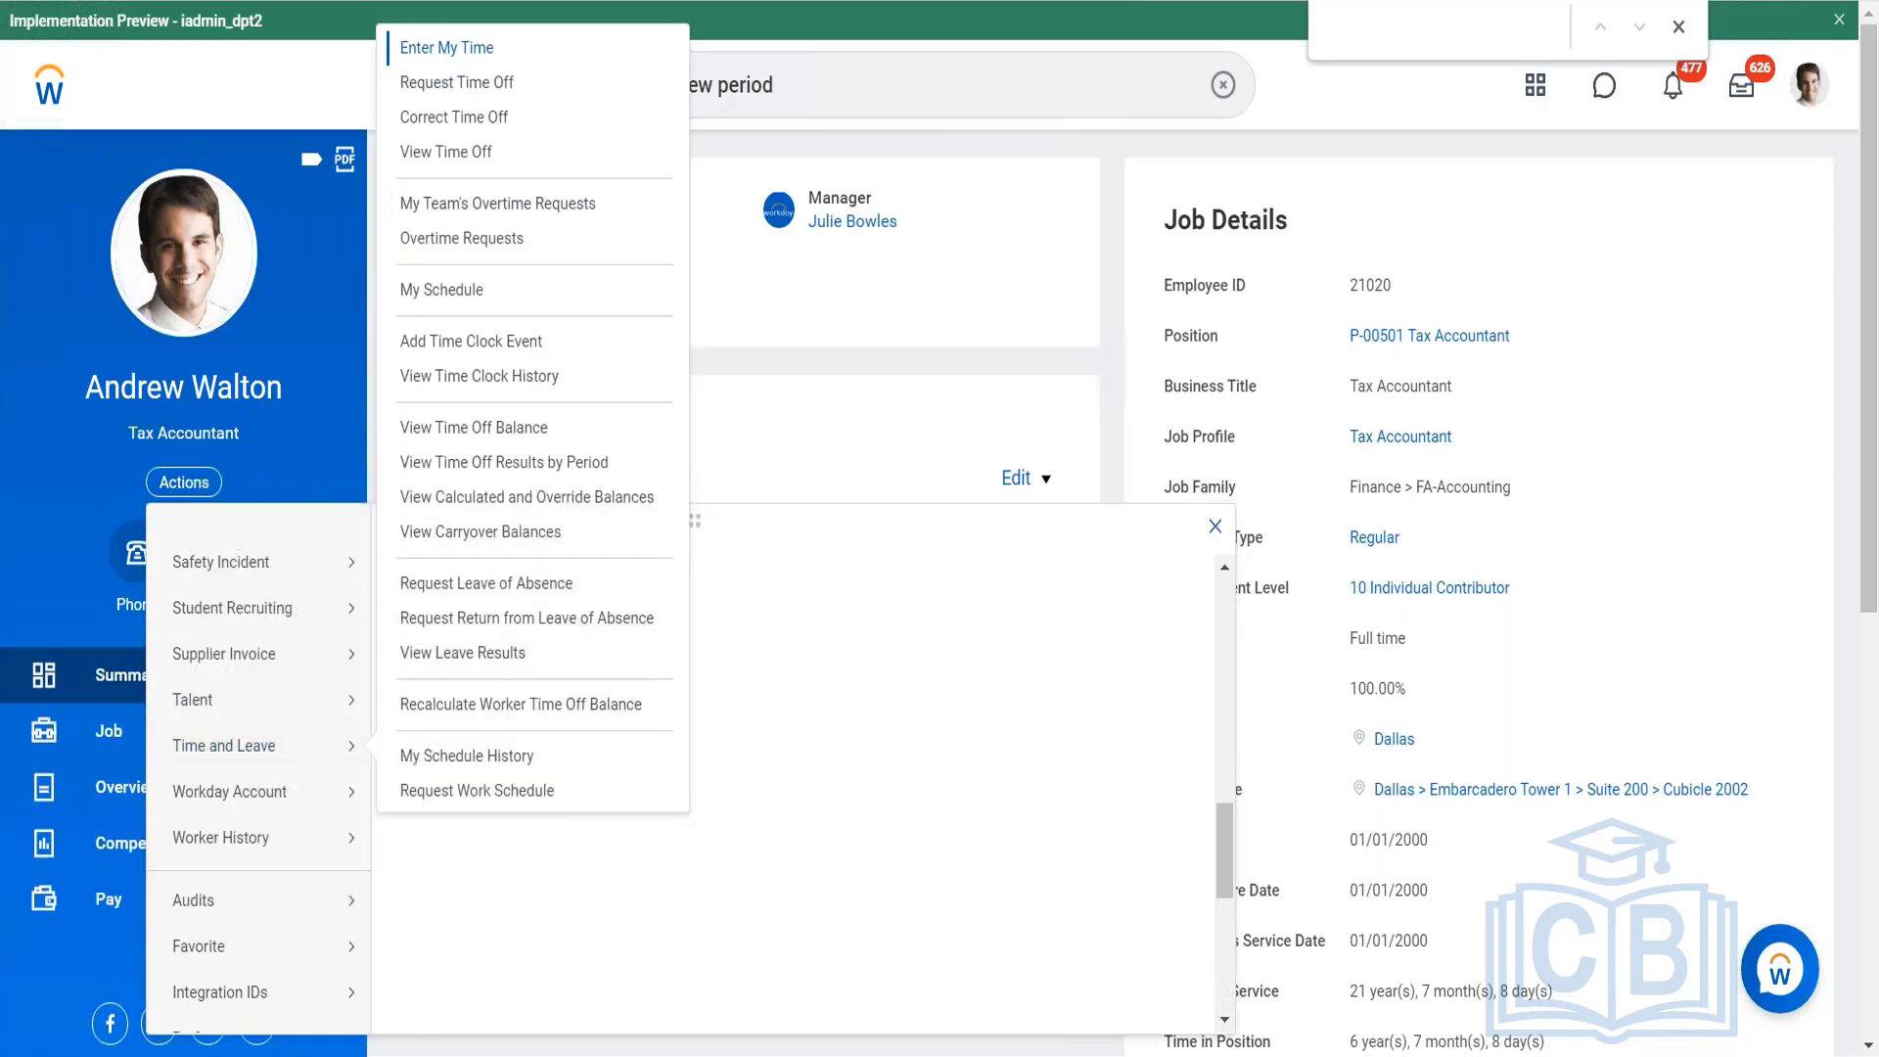
pyautogui.click(428, 49)
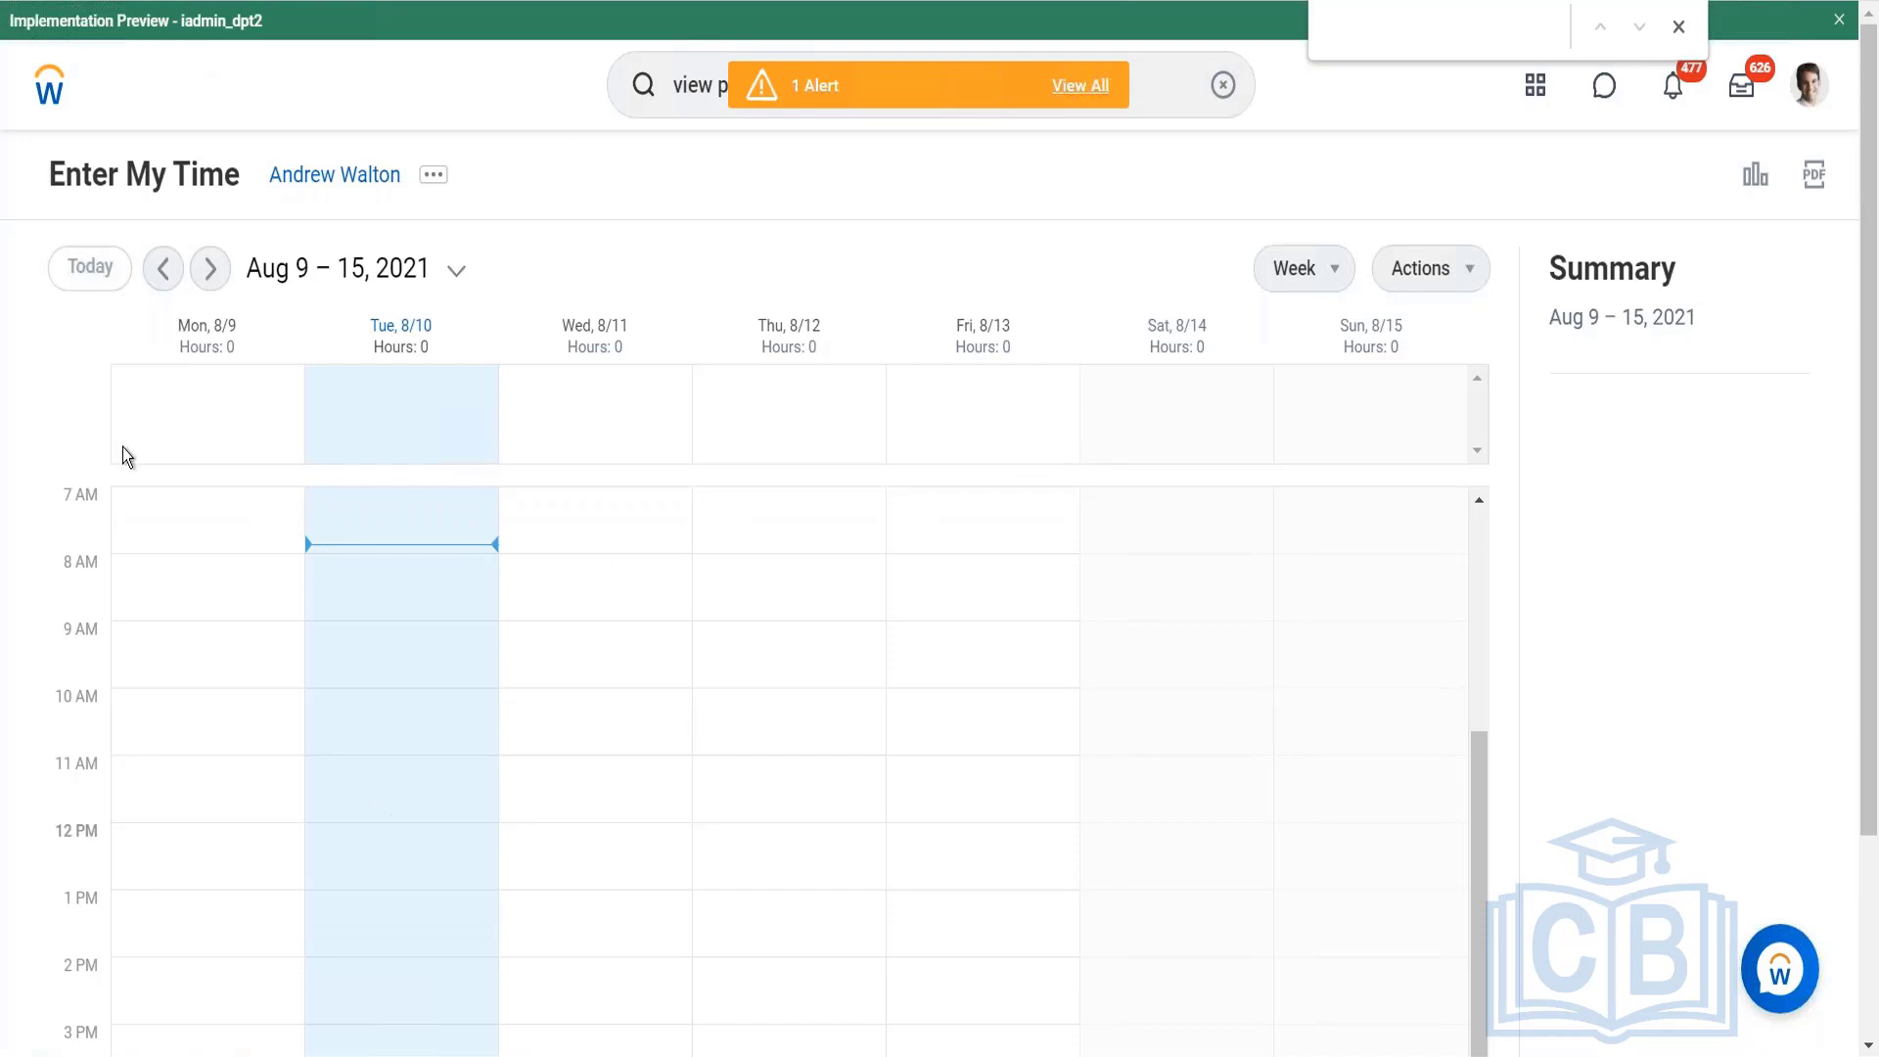
# Go back to the signed-in worker's profile and try to open My Schedule from the Time and Leave actions.
pyautogui.click(61, 98)
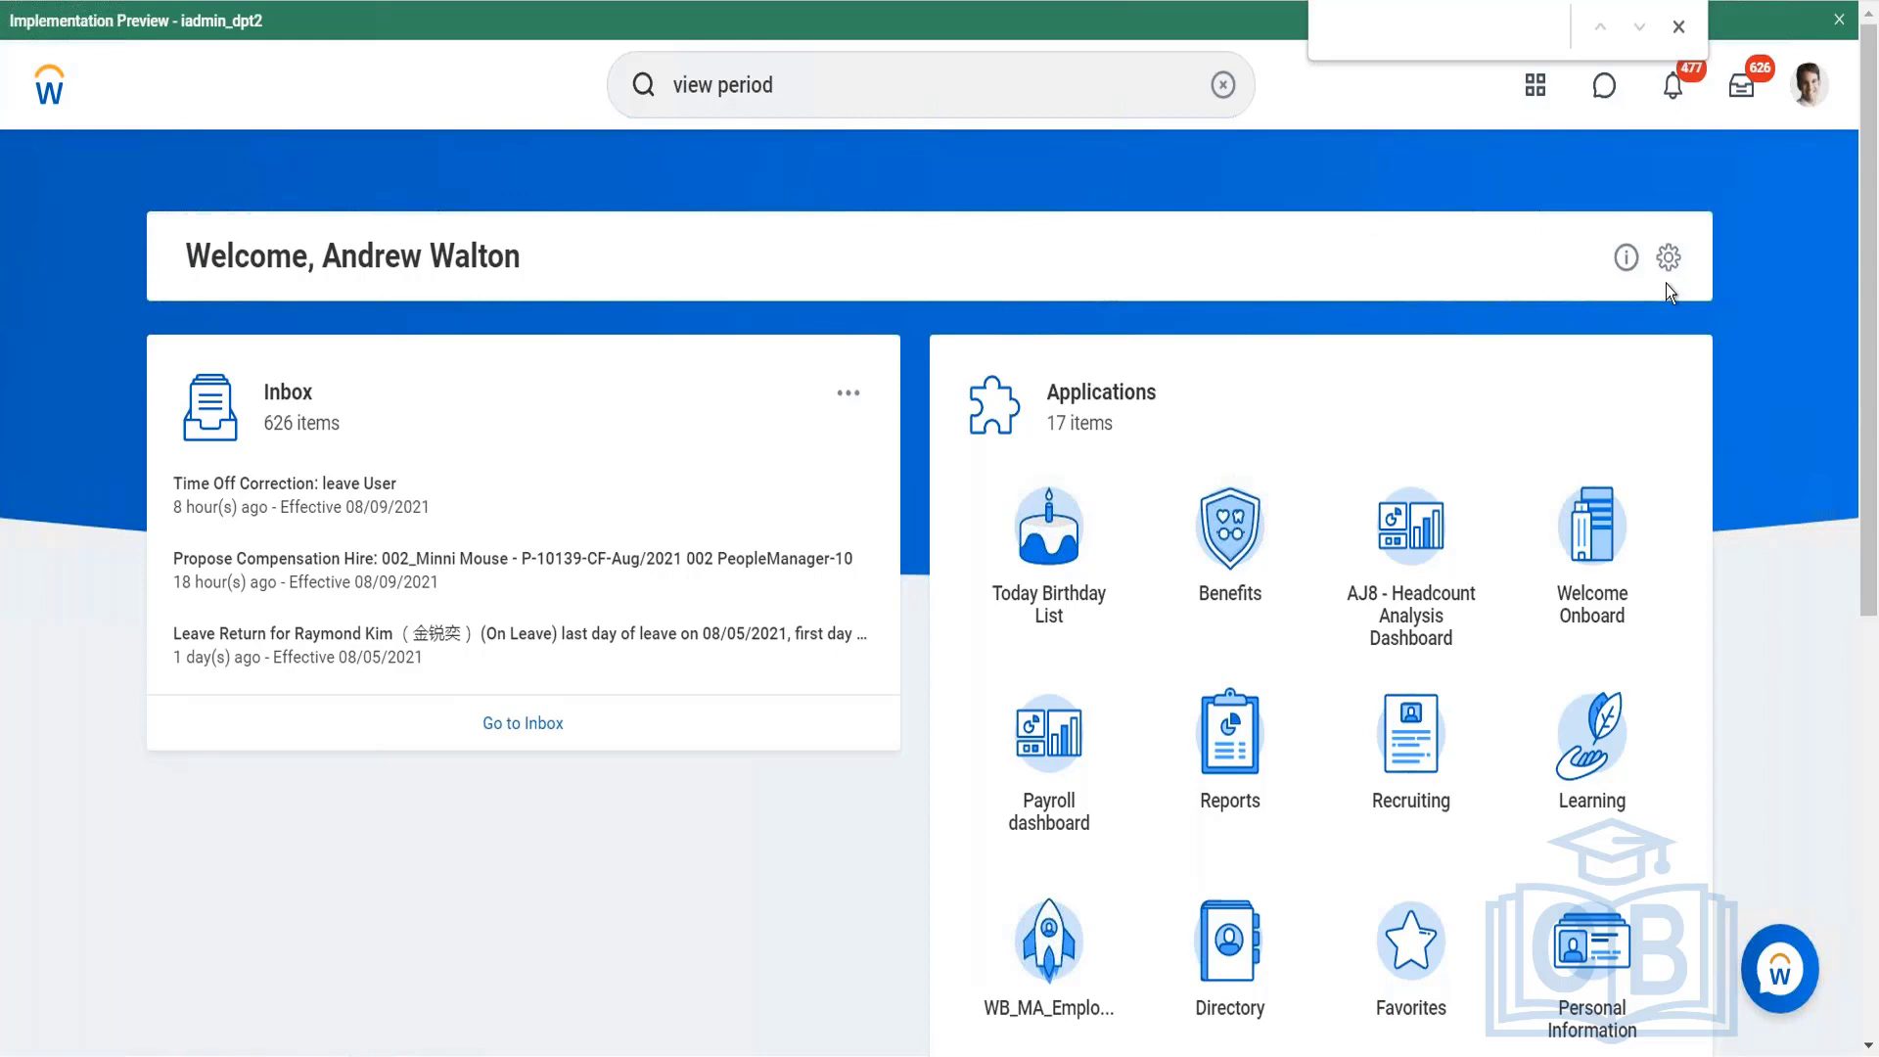
pyautogui.click(1811, 98)
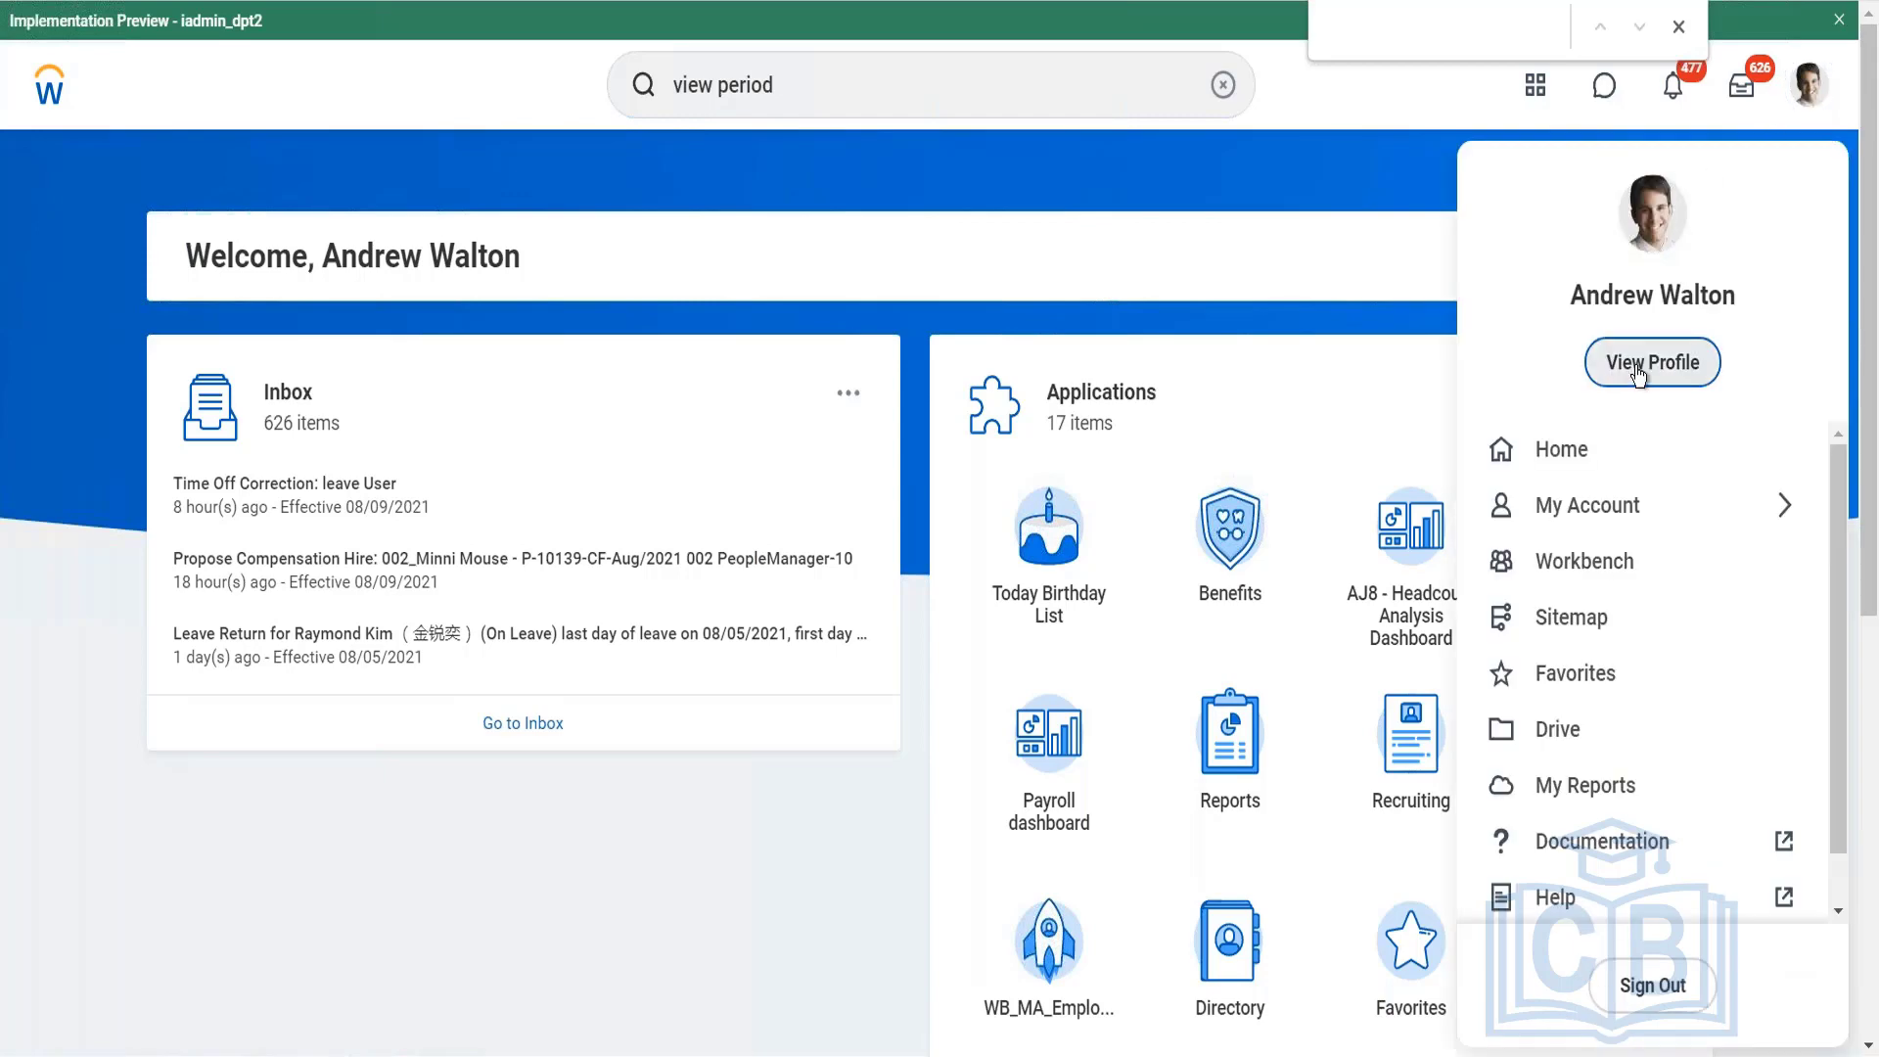
pyautogui.click(925, 406)
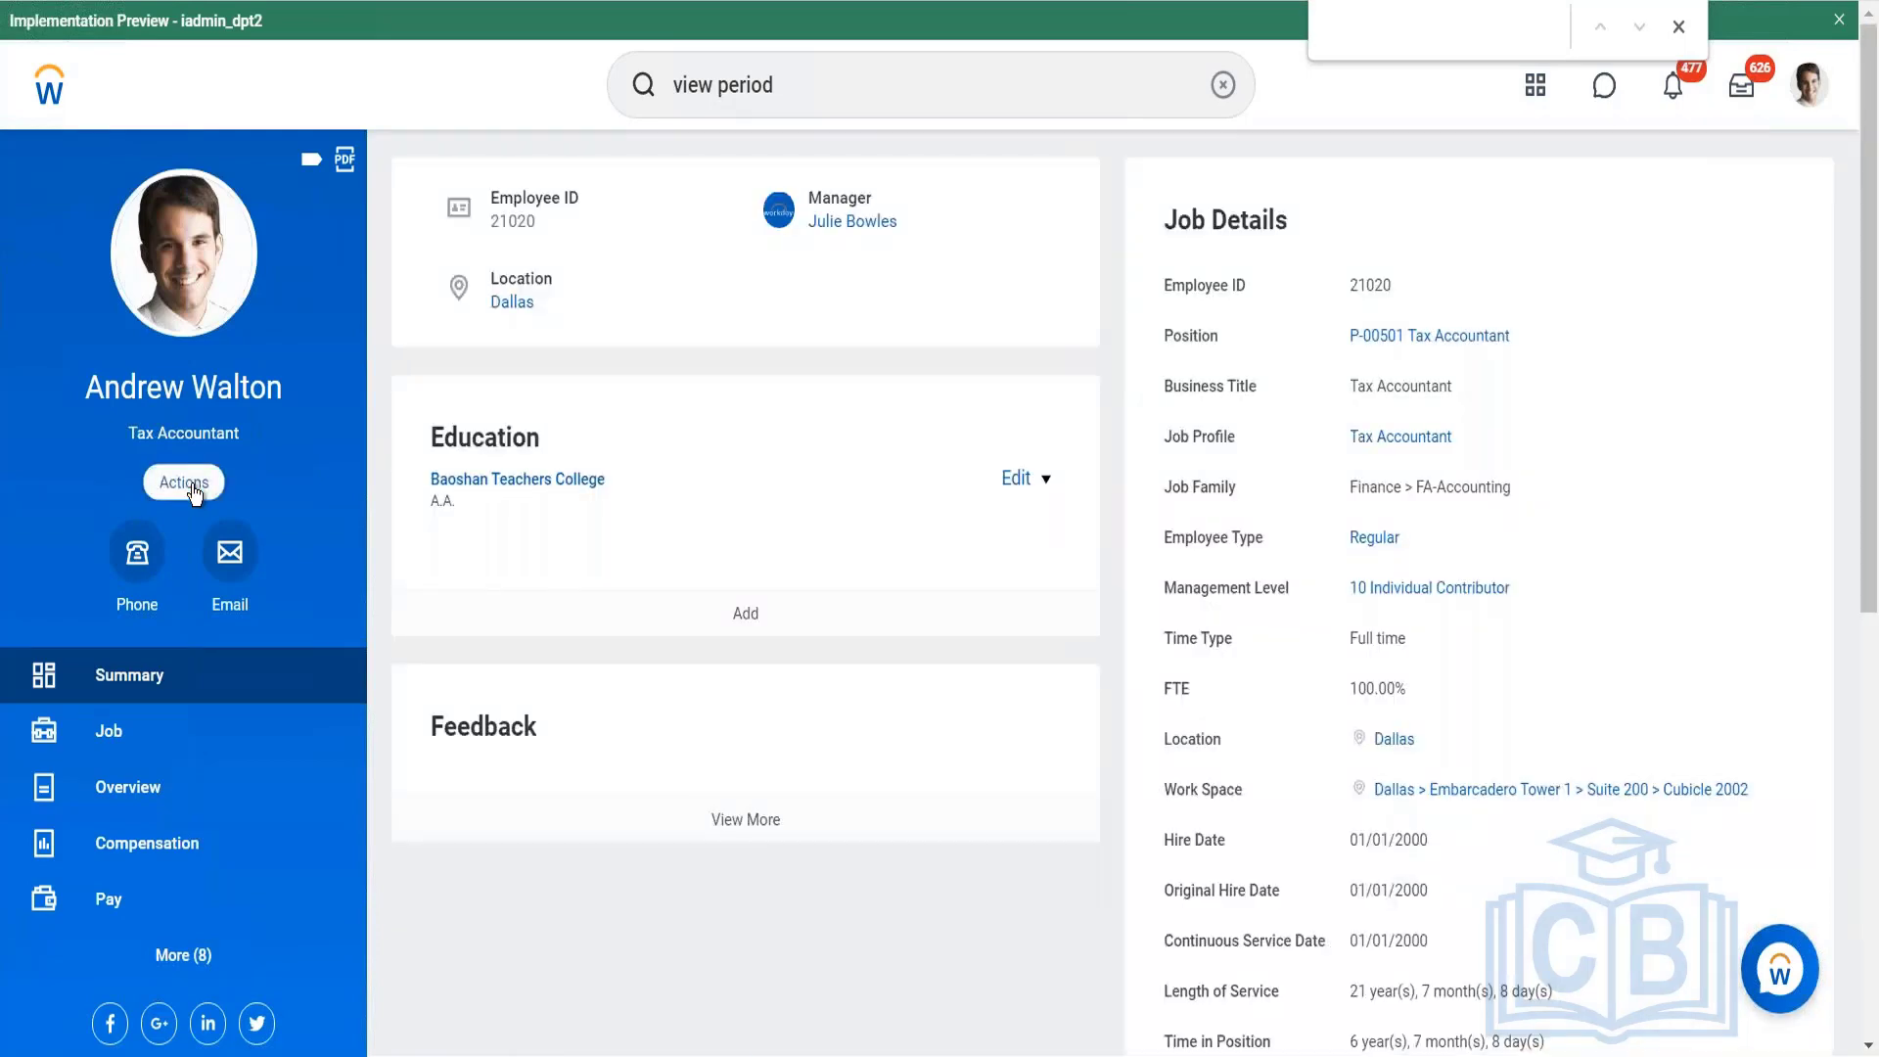
pyautogui.click(186, 484)
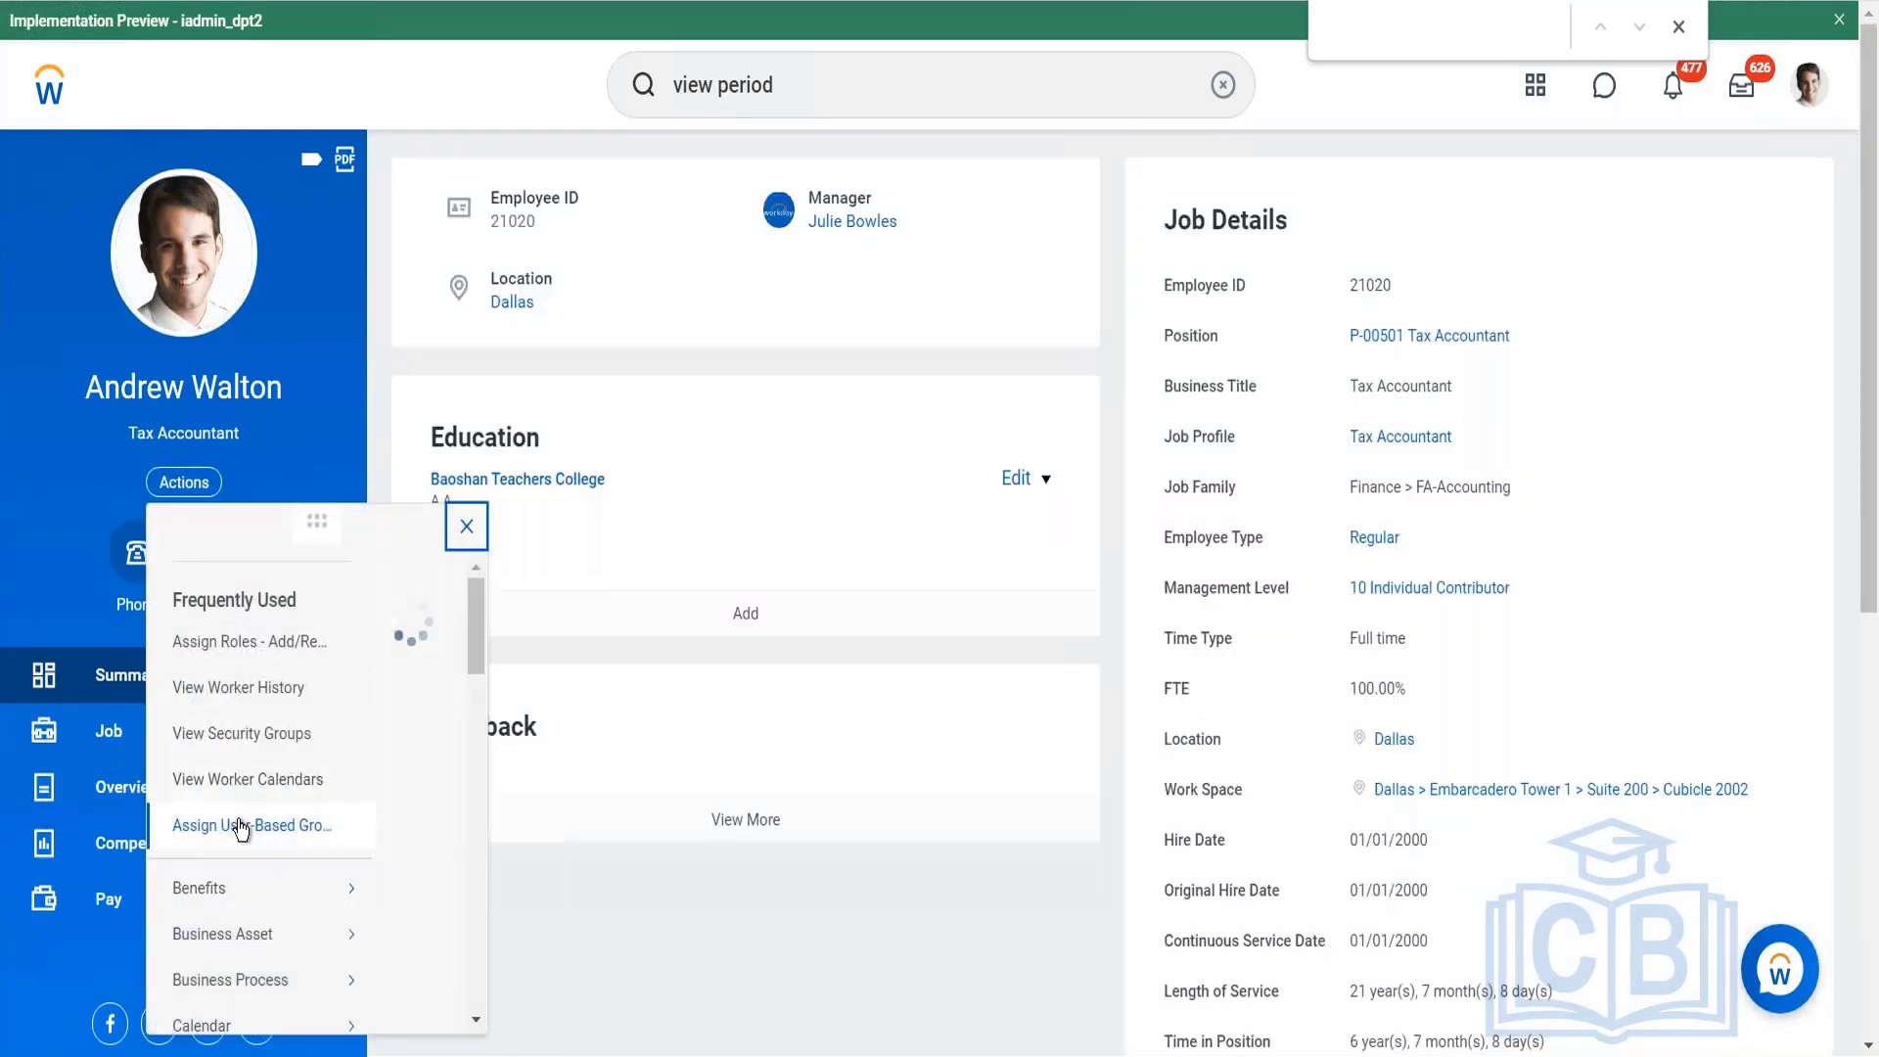
pyautogui.scroll(-8, 241, 830)
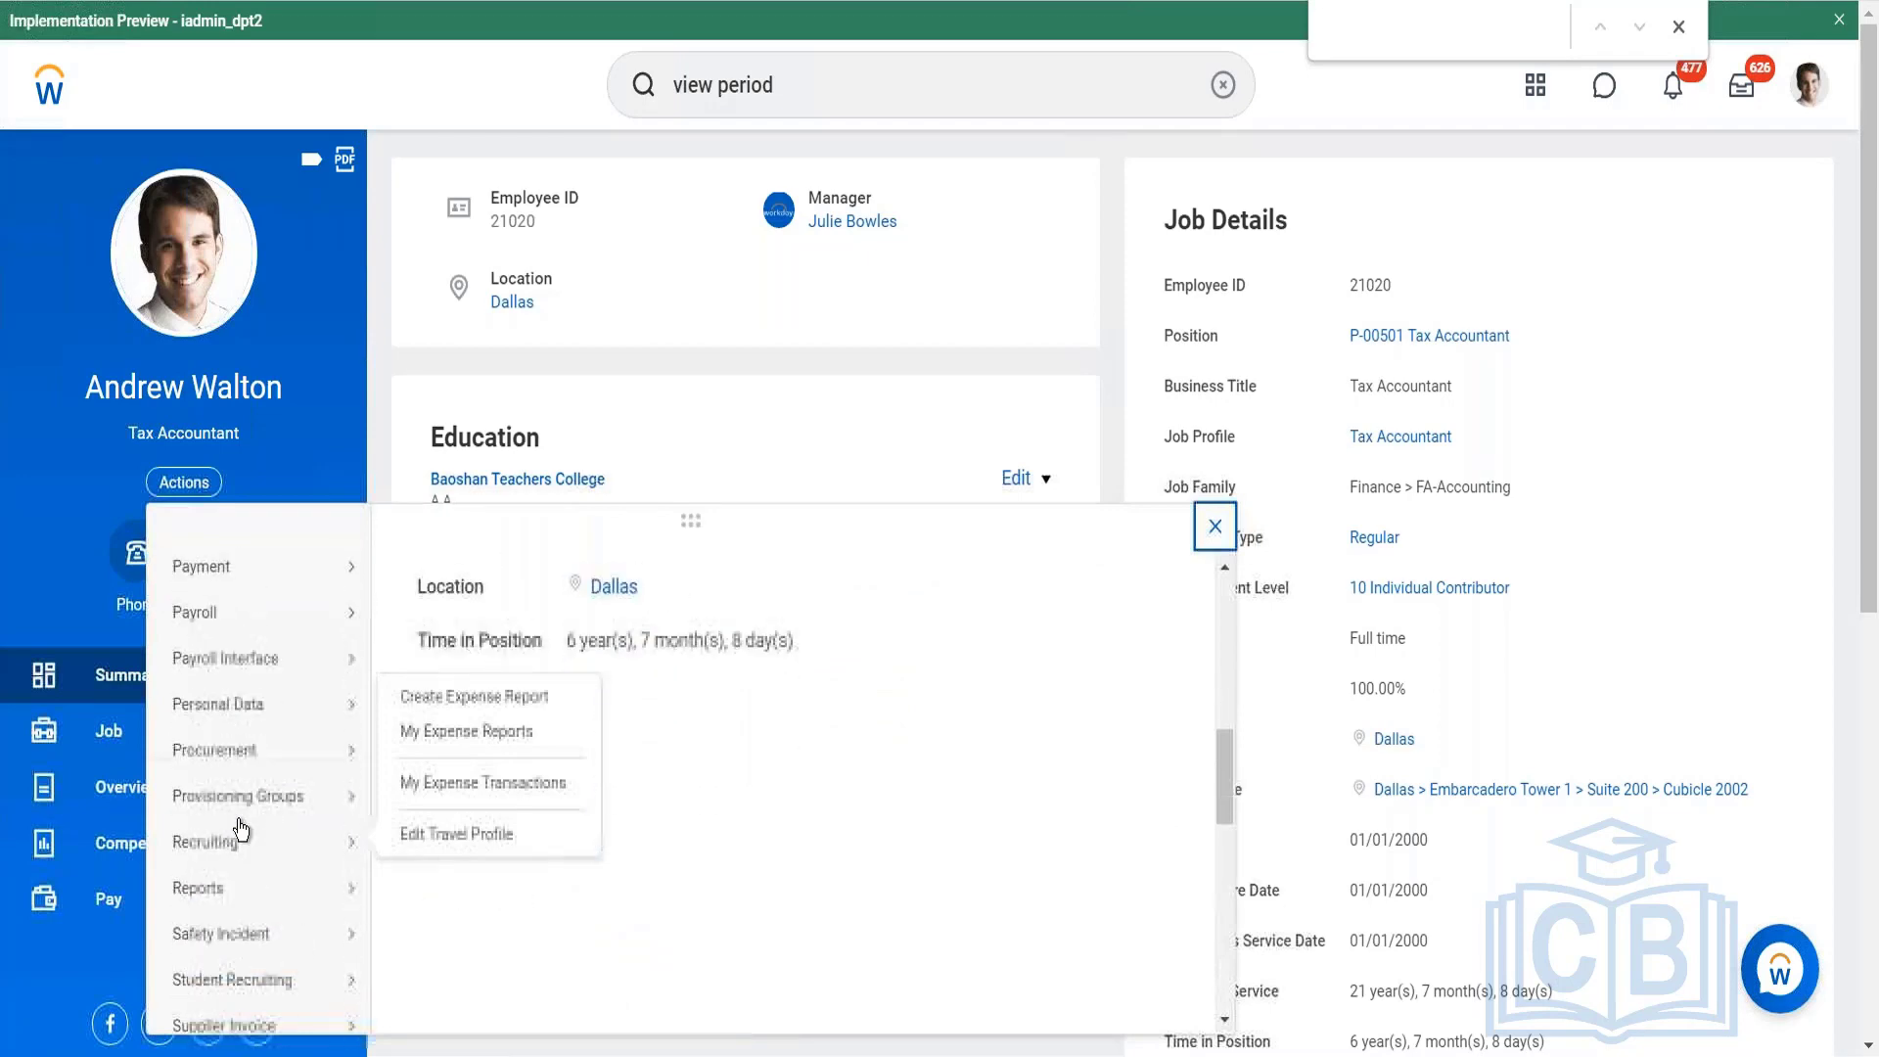
pyautogui.scroll(-3, 242, 830)
pyautogui.moveTo(294, 920)
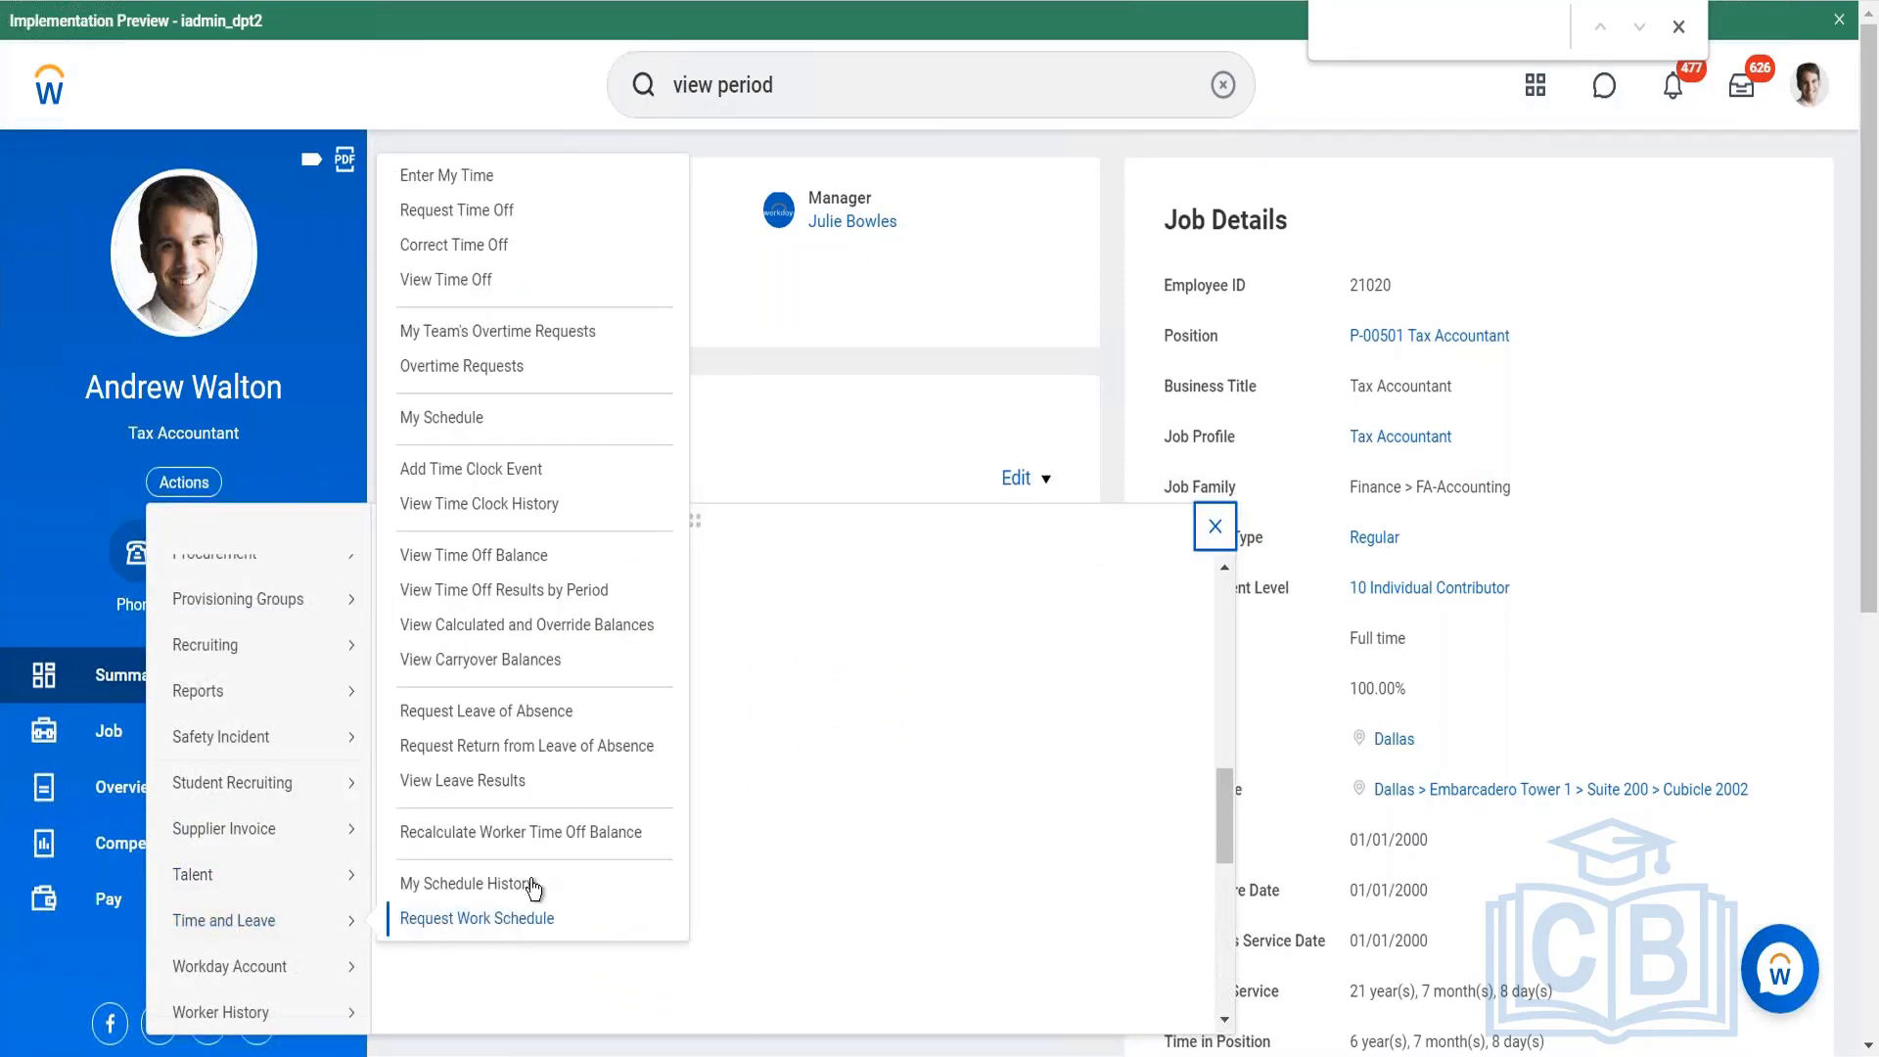
pyautogui.click(465, 421)
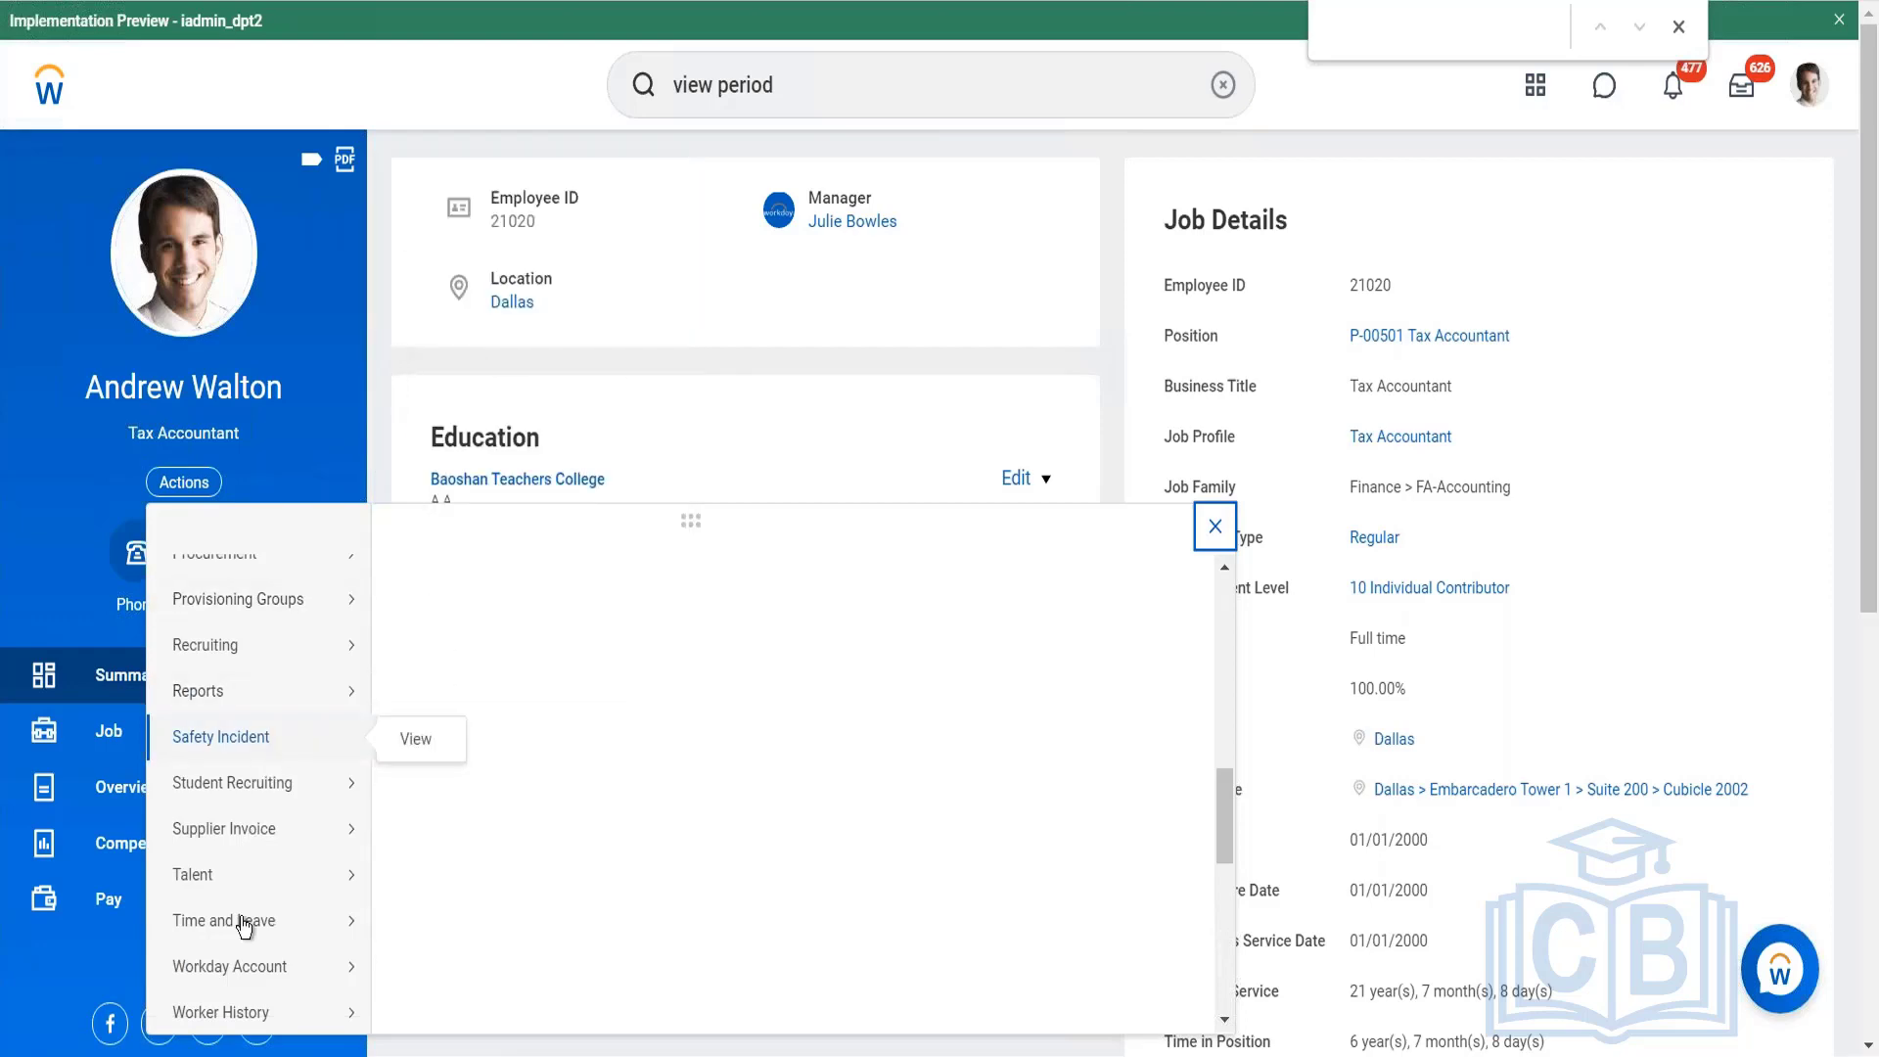
pyautogui.moveTo(294, 874)
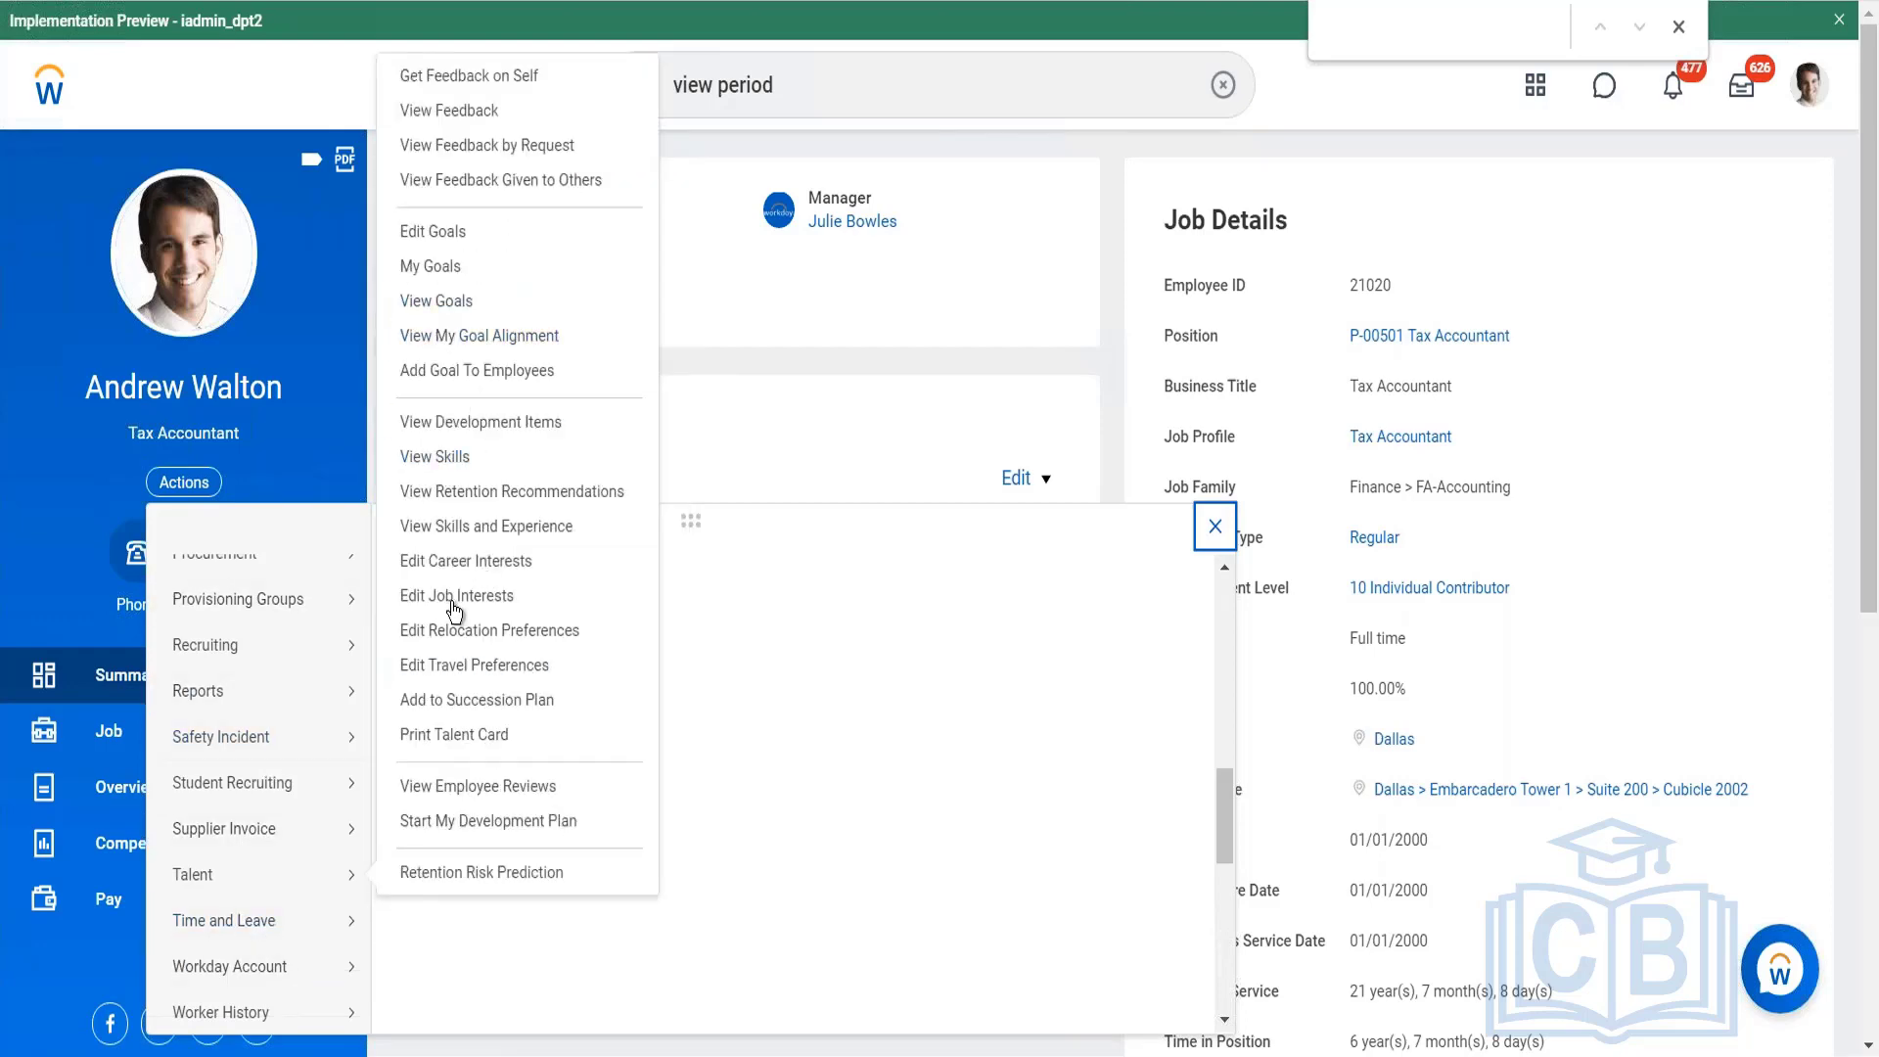
pyautogui.moveTo(315, 918)
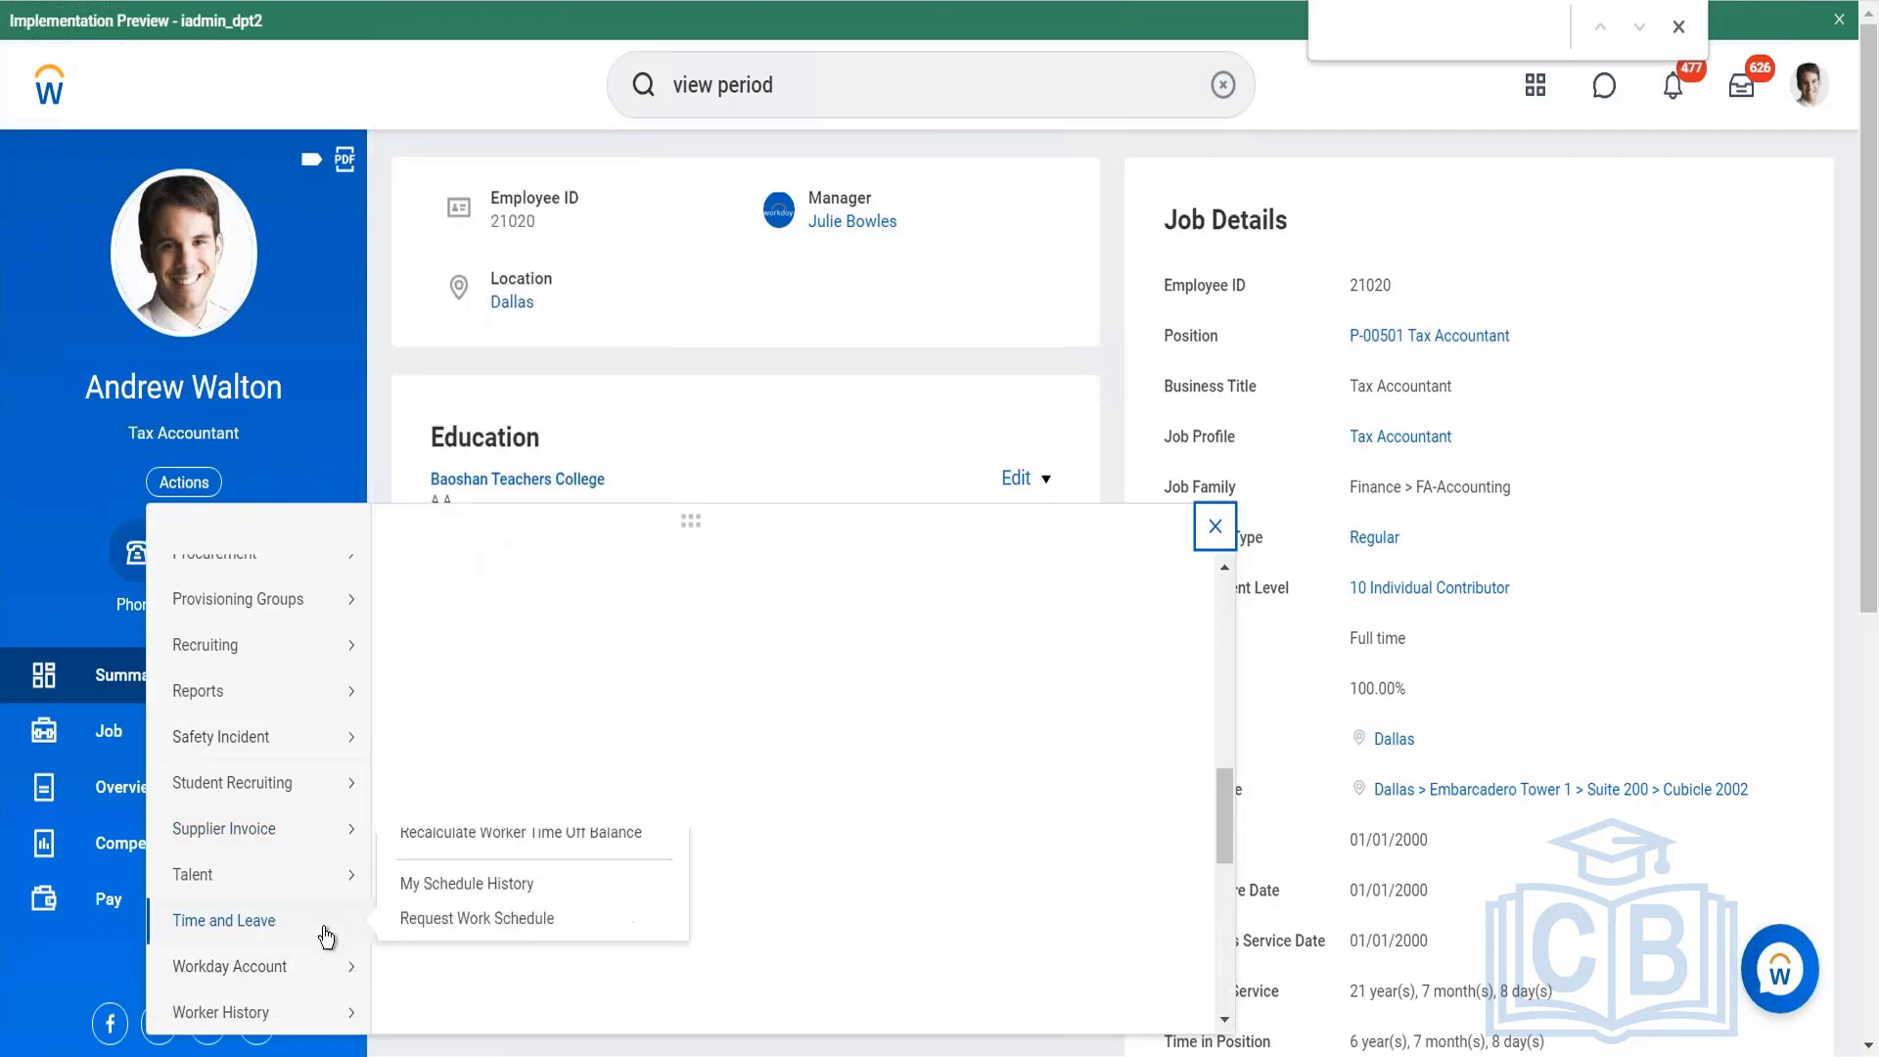
# Search for the Houston-based executive management employee by first name and open that worker's profile.
pyautogui.click(819, 73)
pyautogui.hotkey('ctrl', 'a')
pyautogui.press('BackSpace')
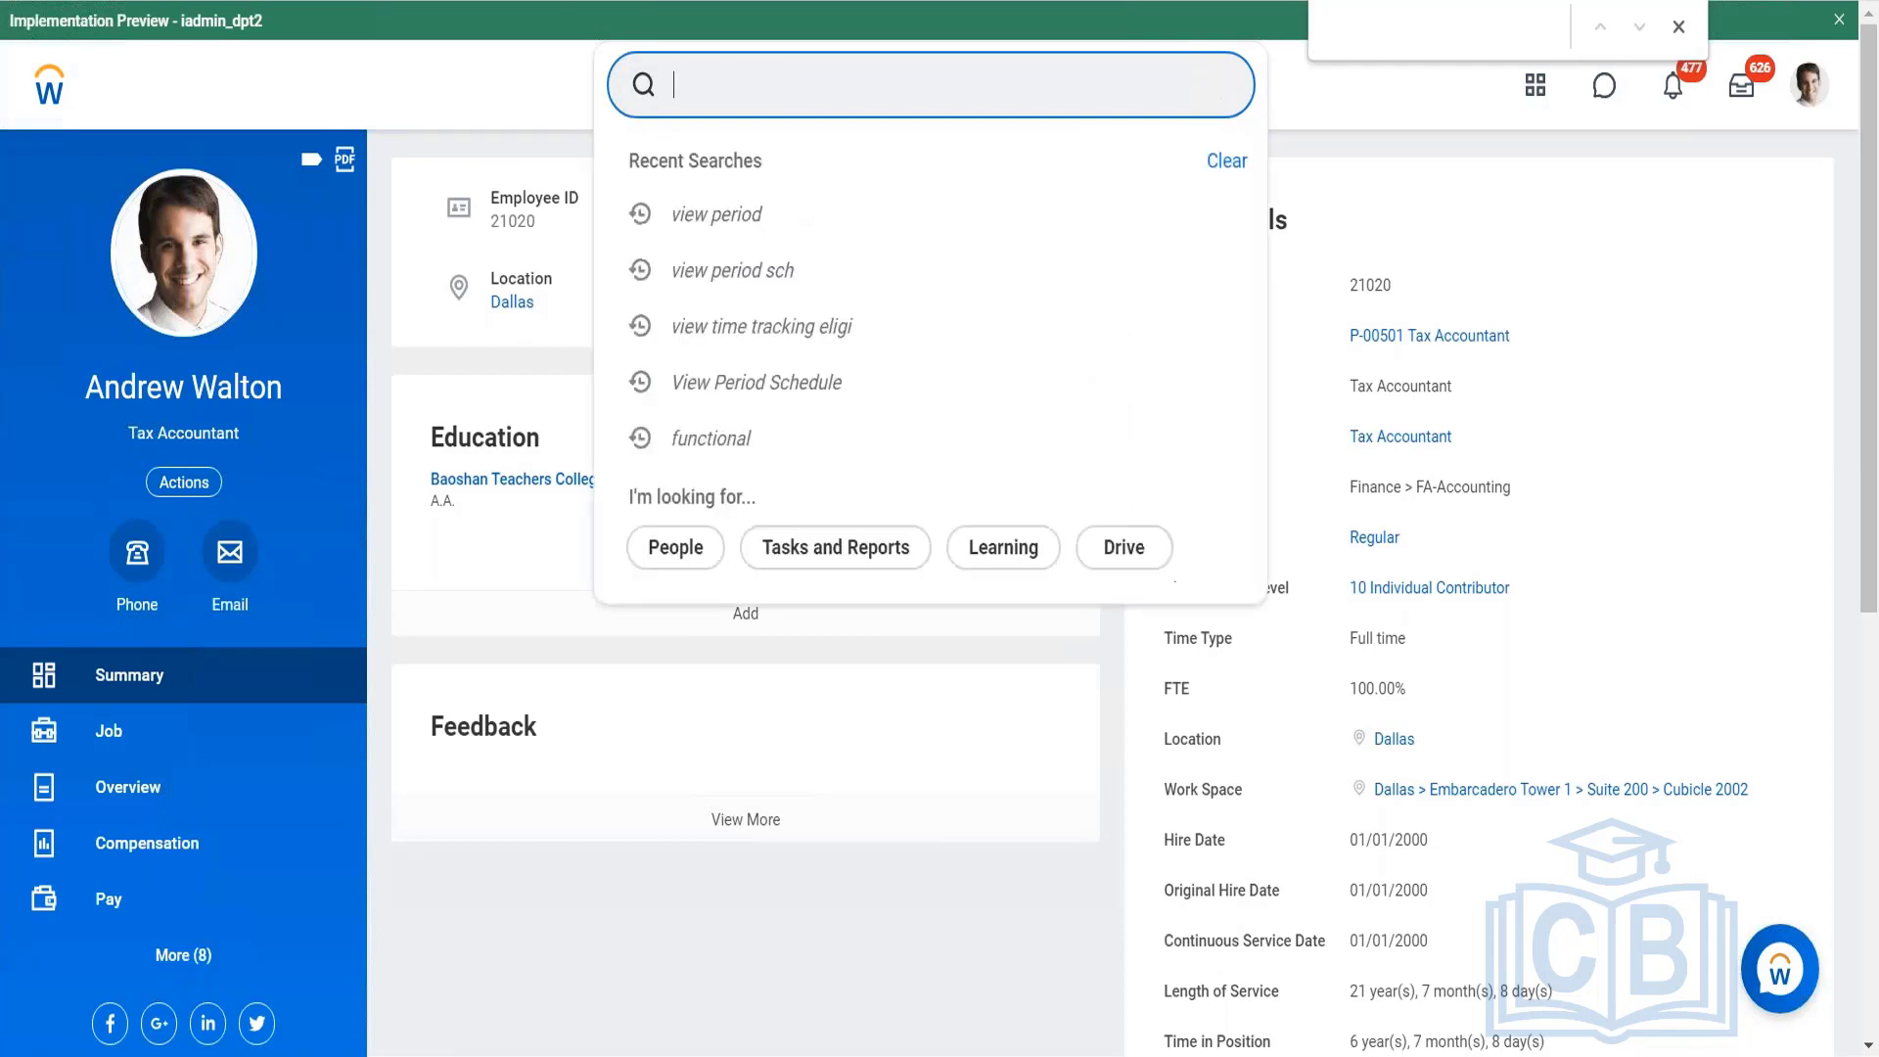
pyautogui.write('LOgan mac')
pyautogui.press('BackSpace')
pyautogui.press('BackSpace')
pyautogui.press('BackSpace')
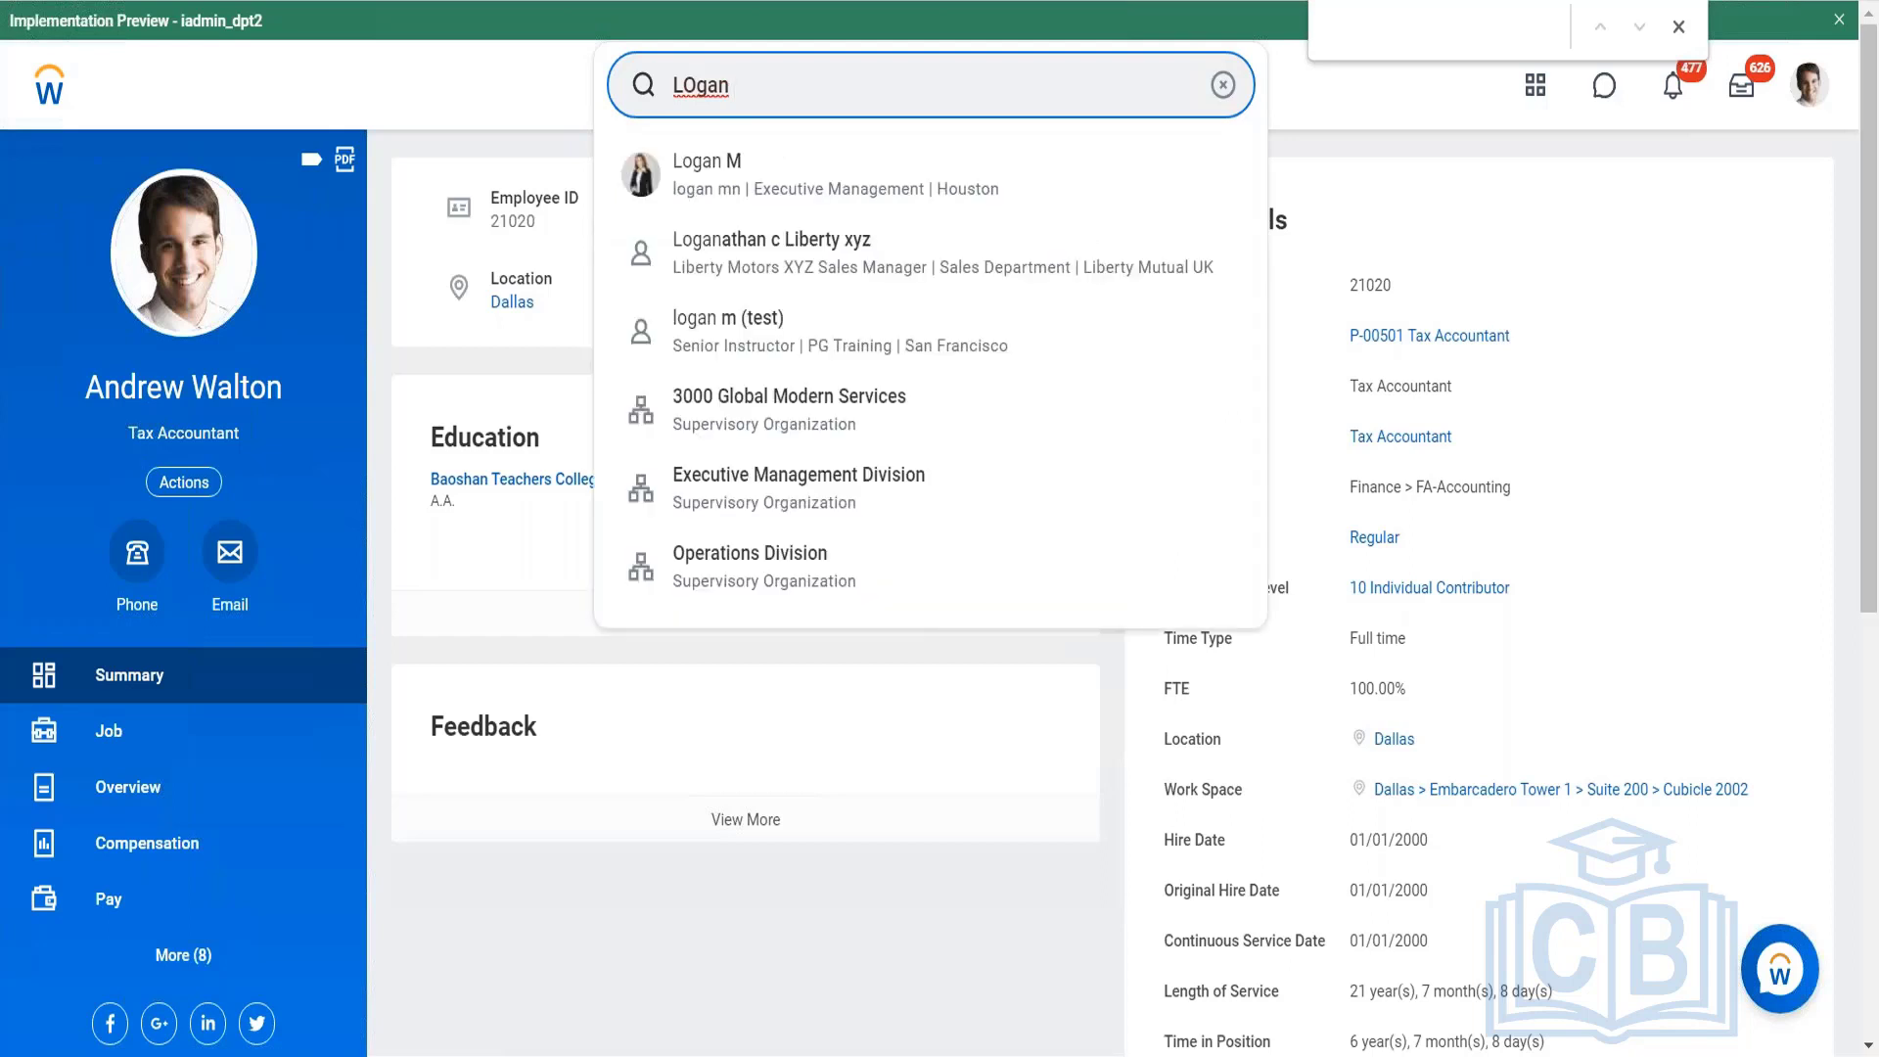
pyautogui.click(488, 439)
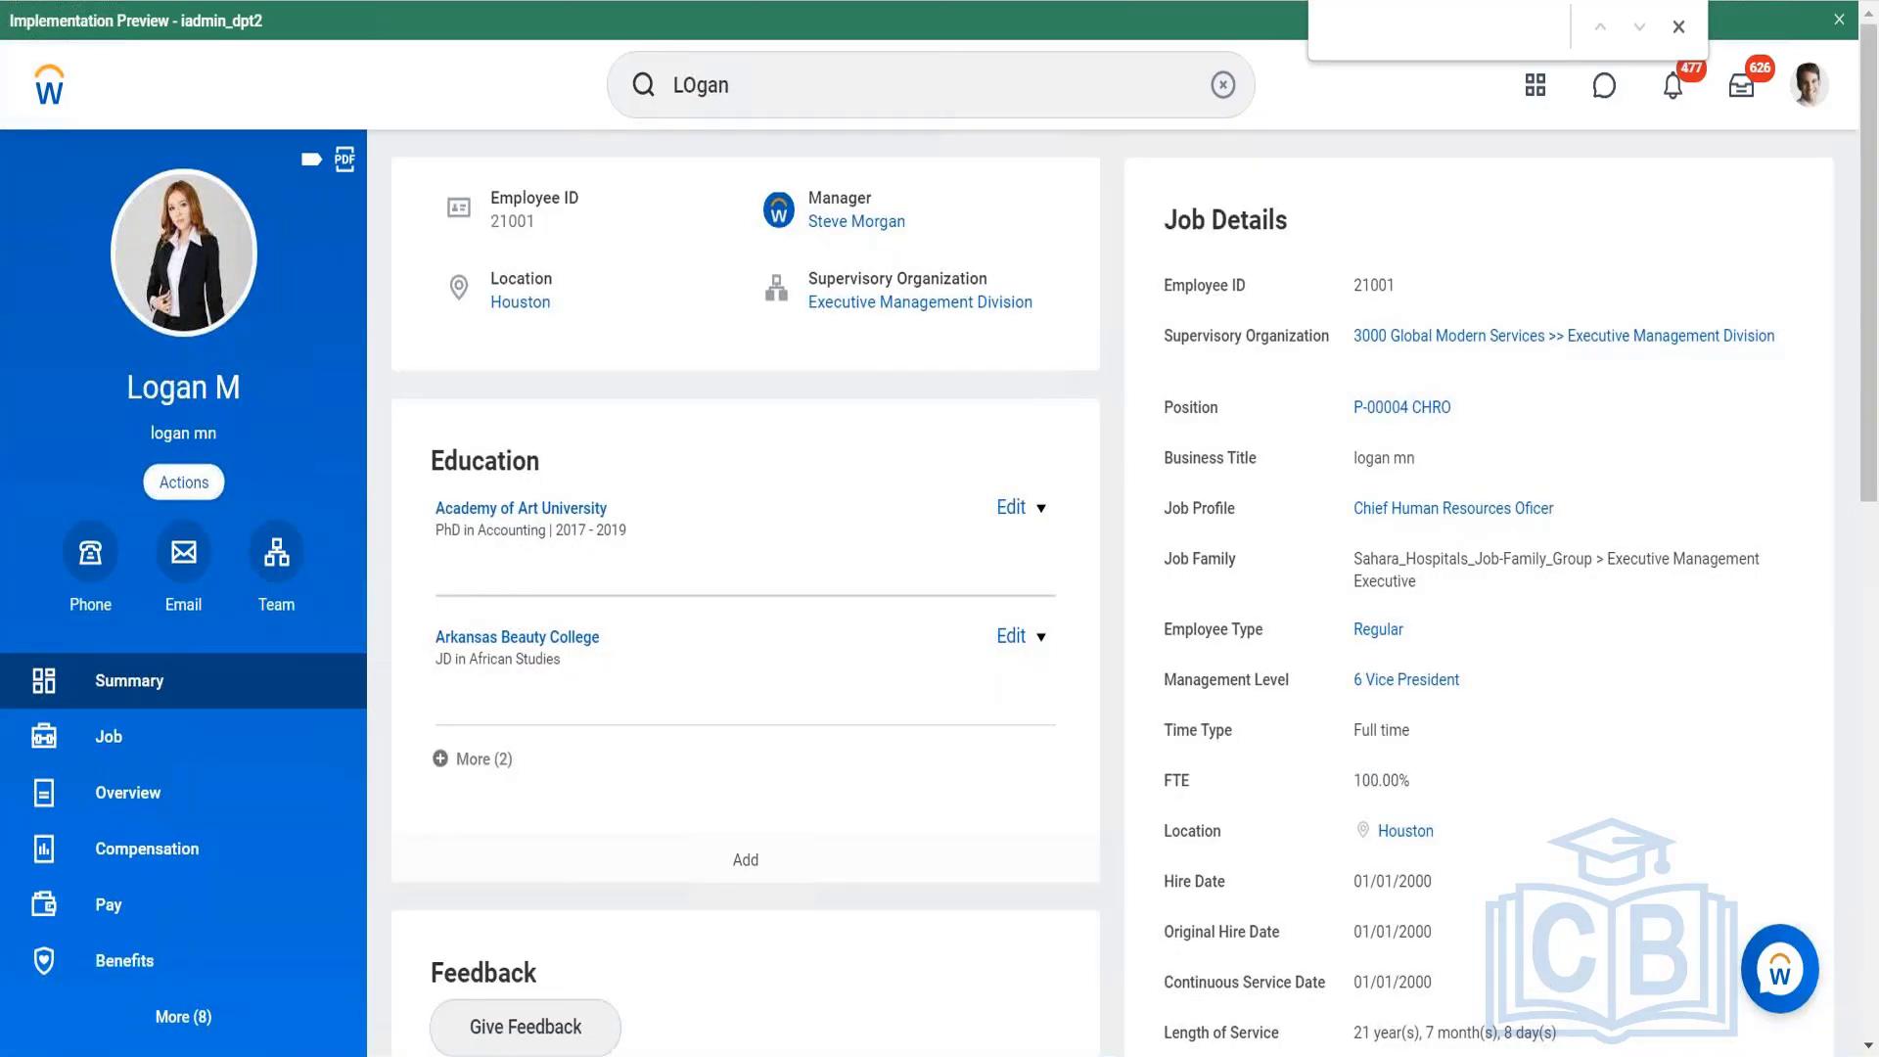
# Open View Schedule for Worker from this worker's Time and Leave actions, using the date 08/09/2021.
pyautogui.click(184, 483)
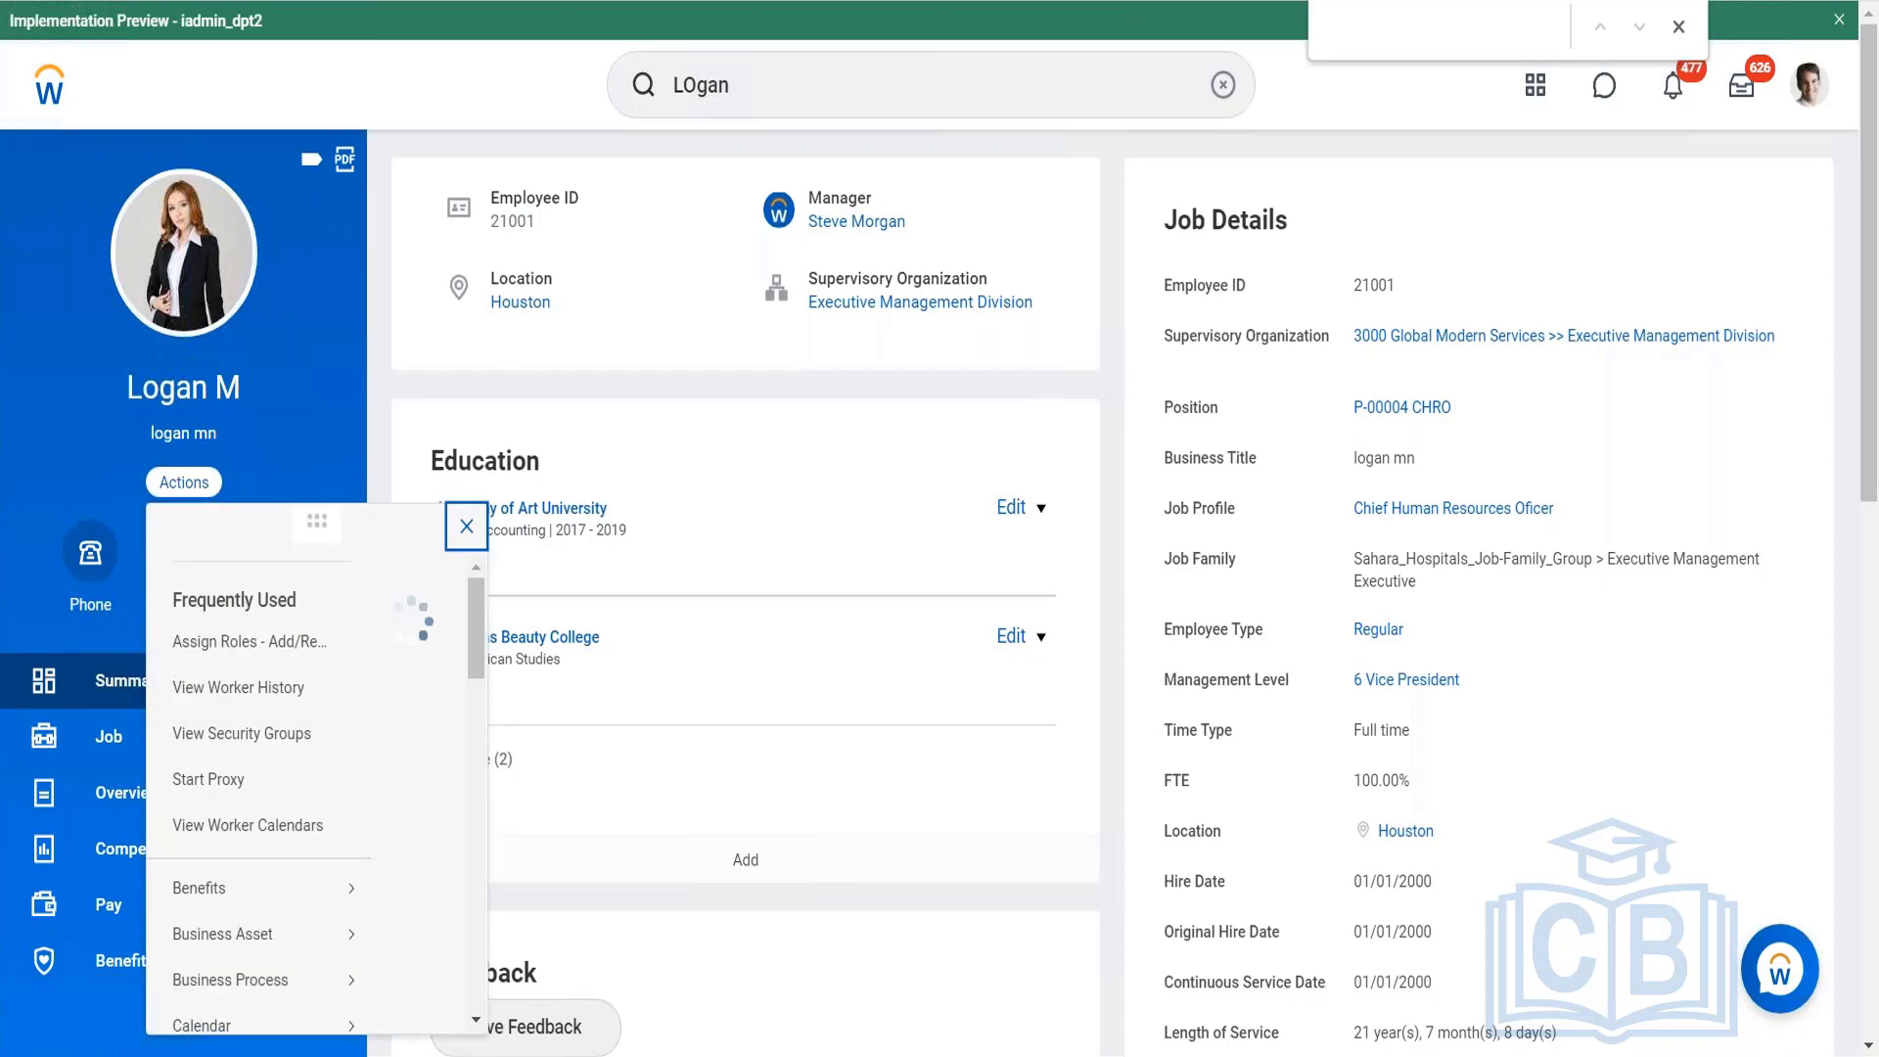
pyautogui.scroll(-3, 211, 838)
pyautogui.scroll(-10, 211, 838)
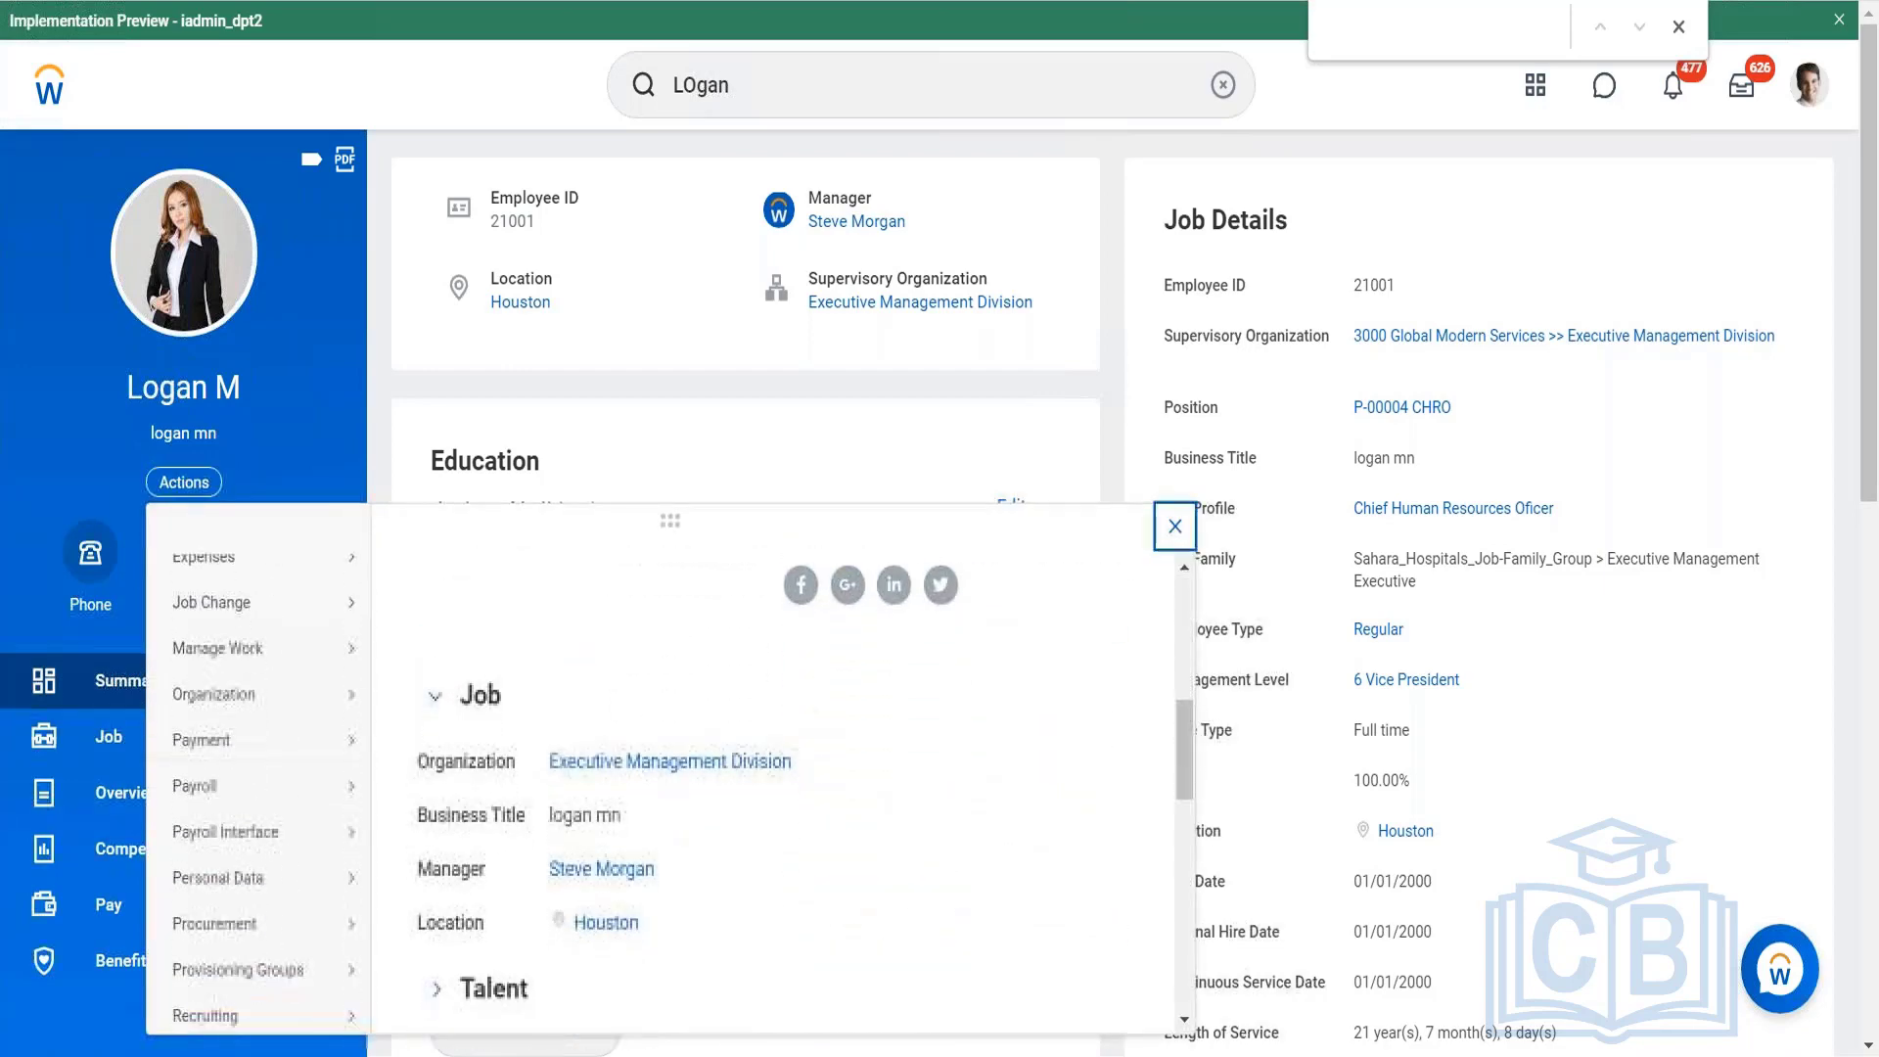
pyautogui.moveTo(265, 781)
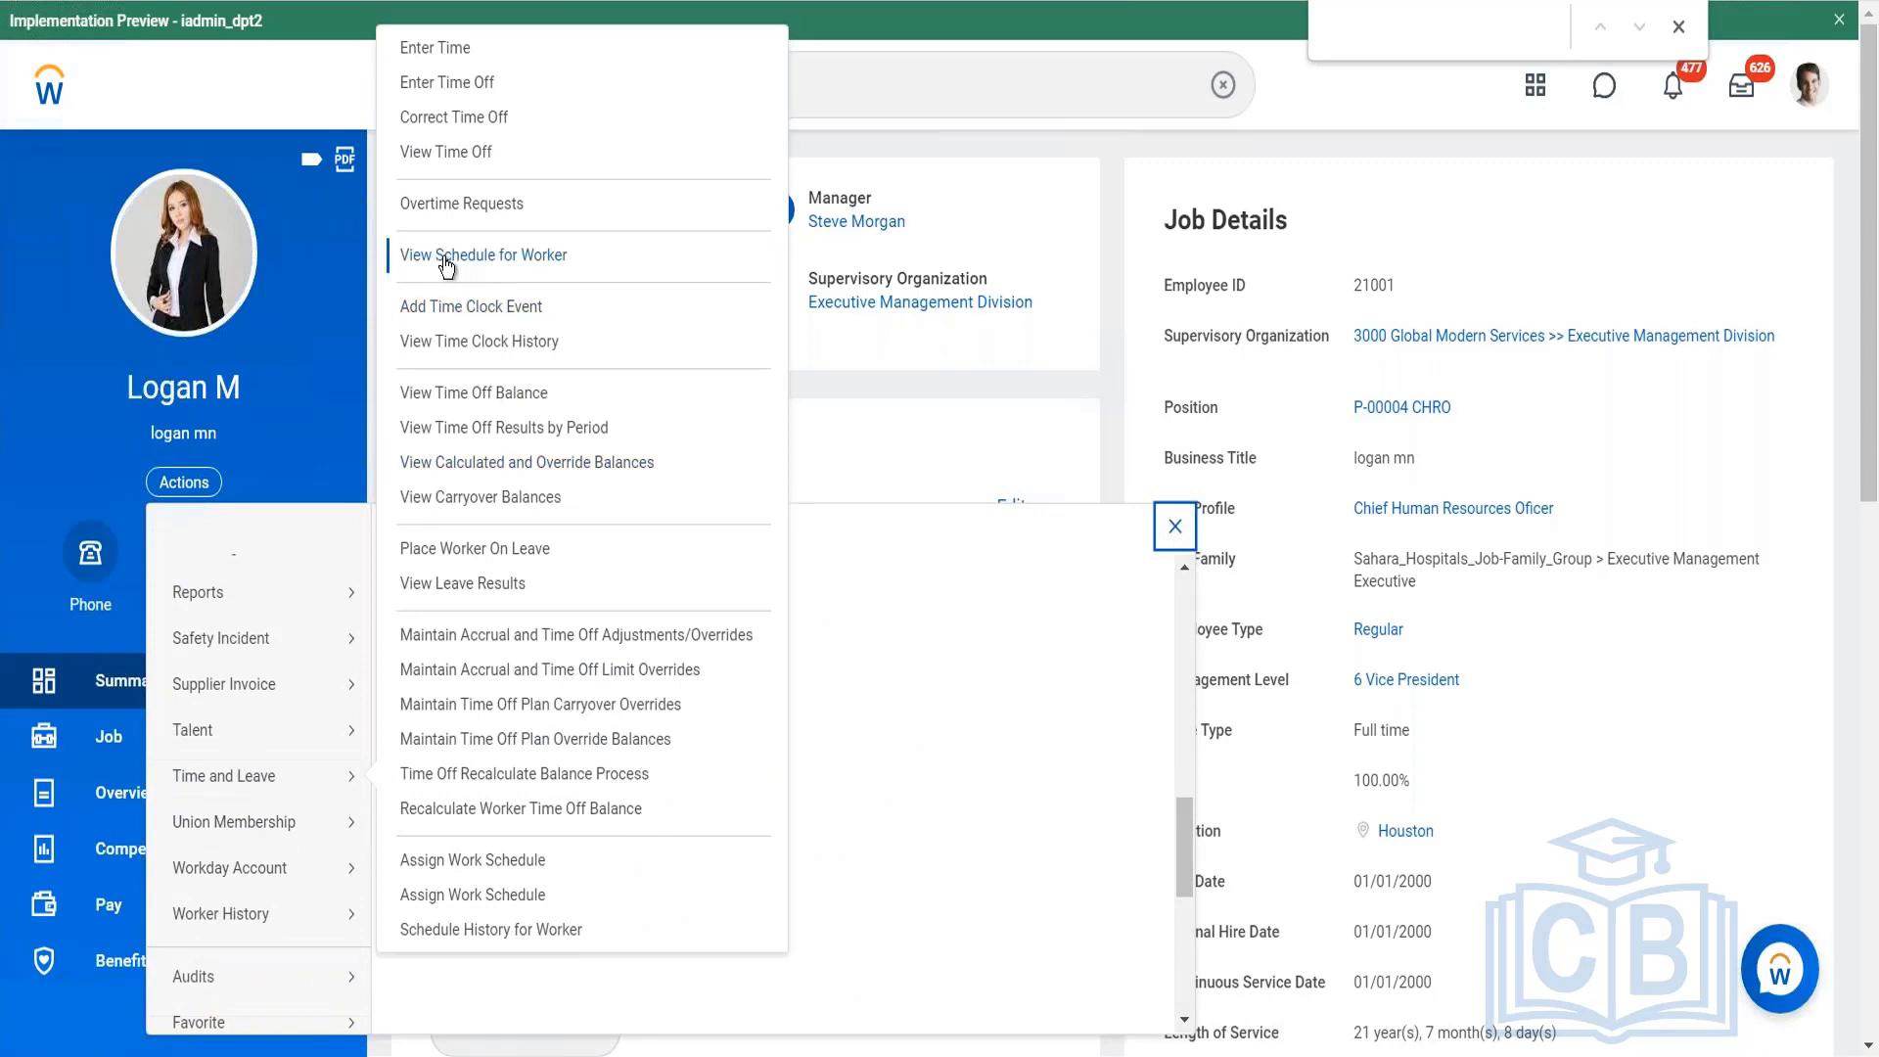
pyautogui.click(460, 260)
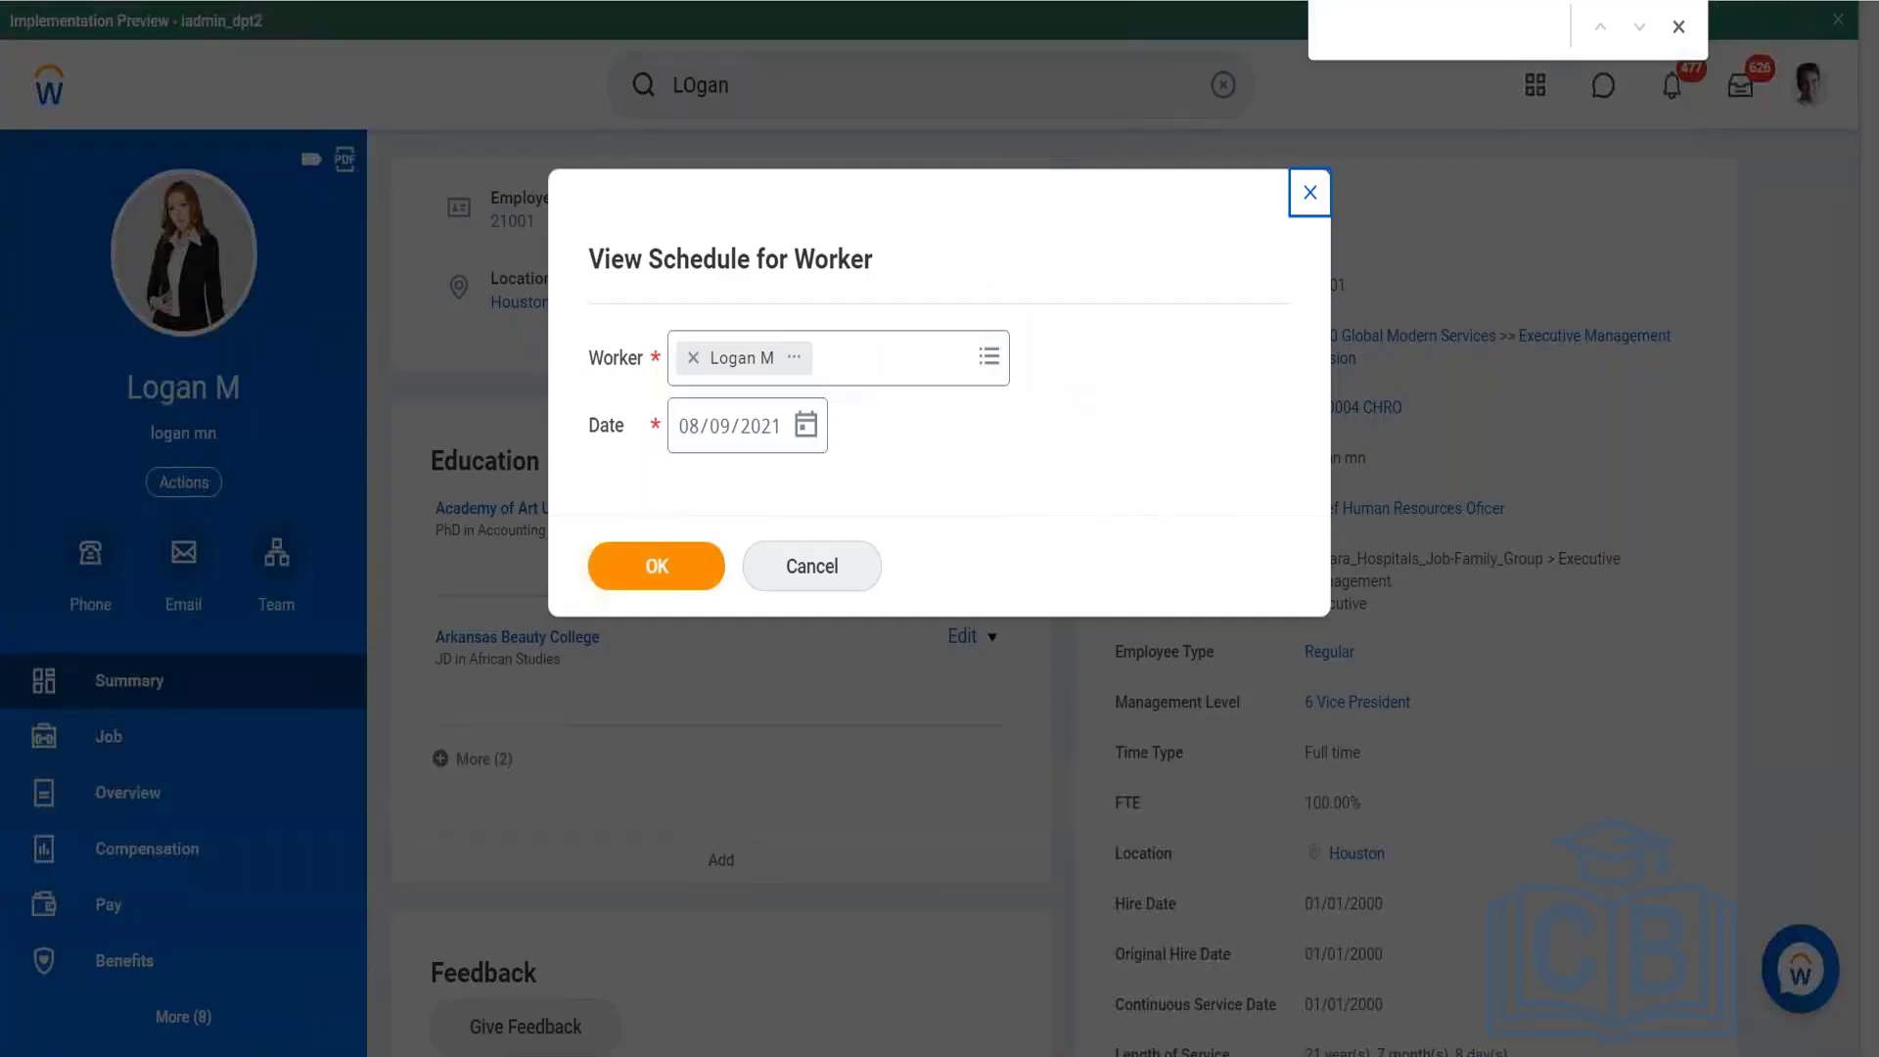
pyautogui.click(652, 568)
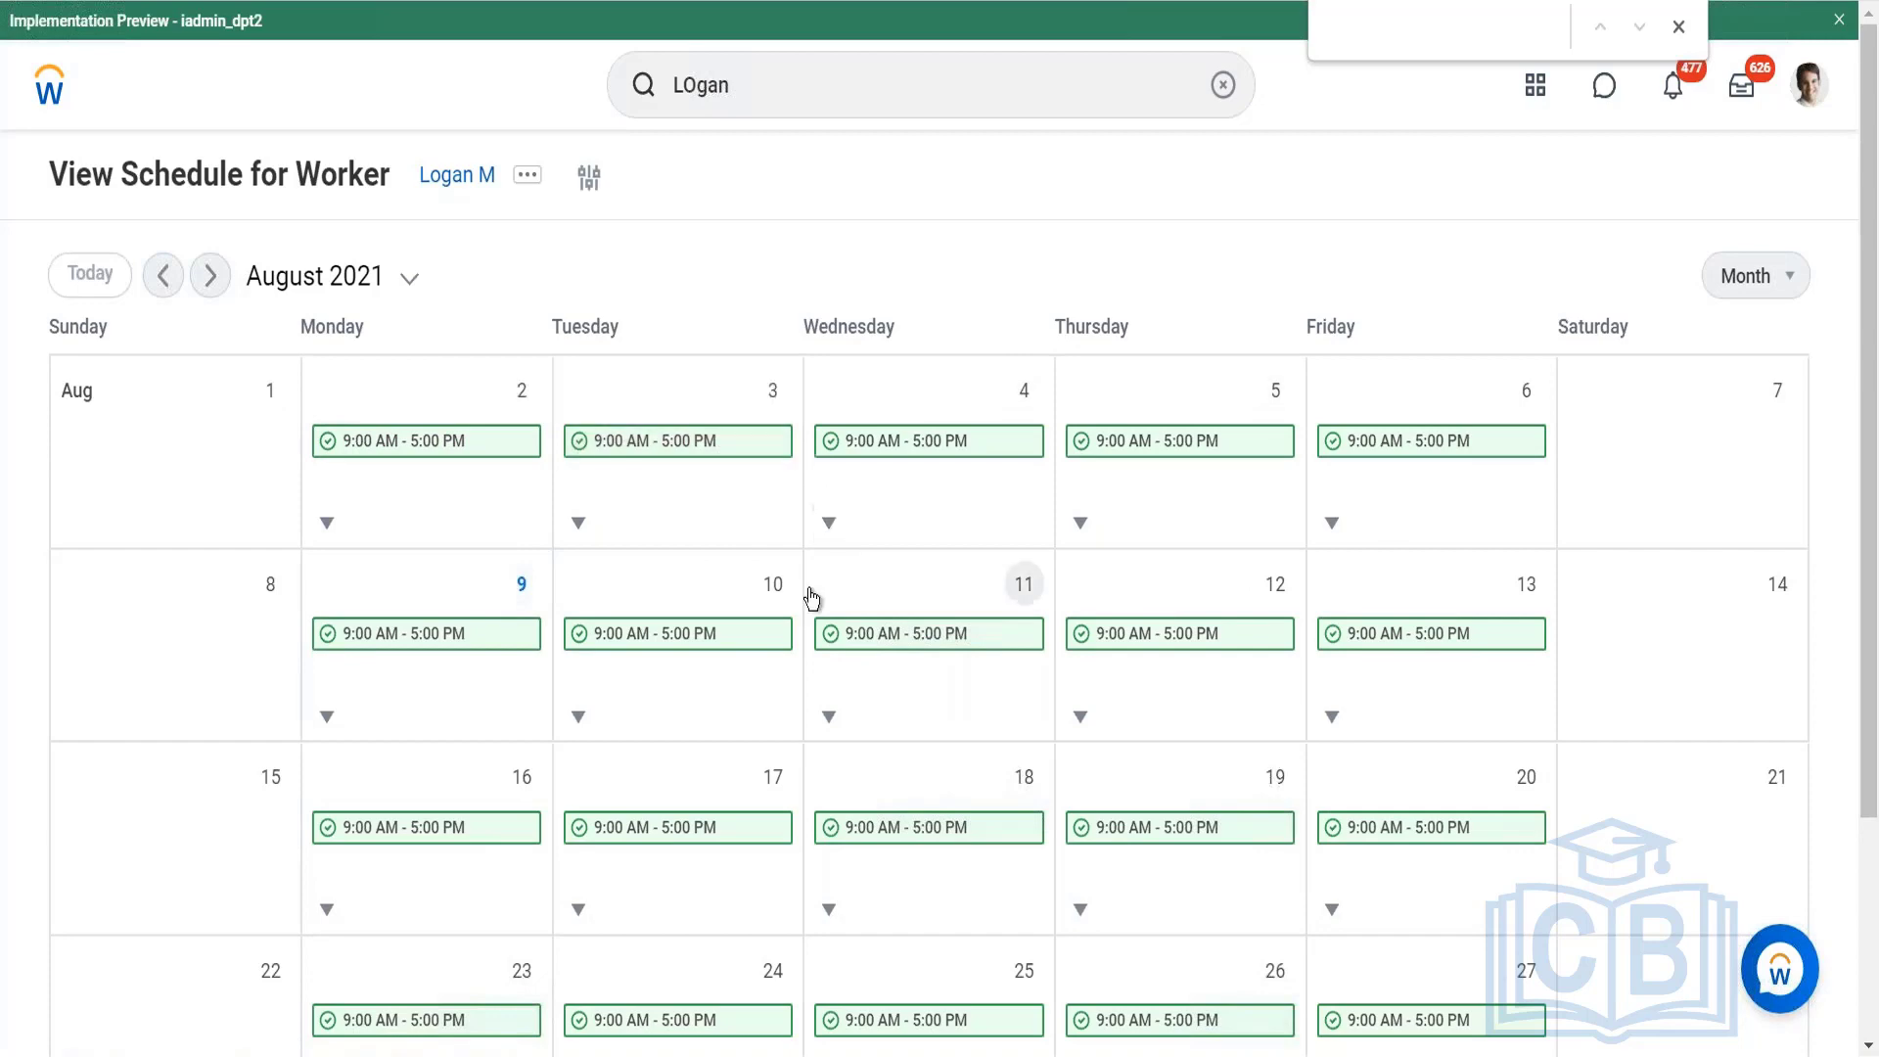
# View the scheduled shift details for August 10 in the worker's August 2021 calendar, and close them.
pyautogui.scroll(-1, 811, 597)
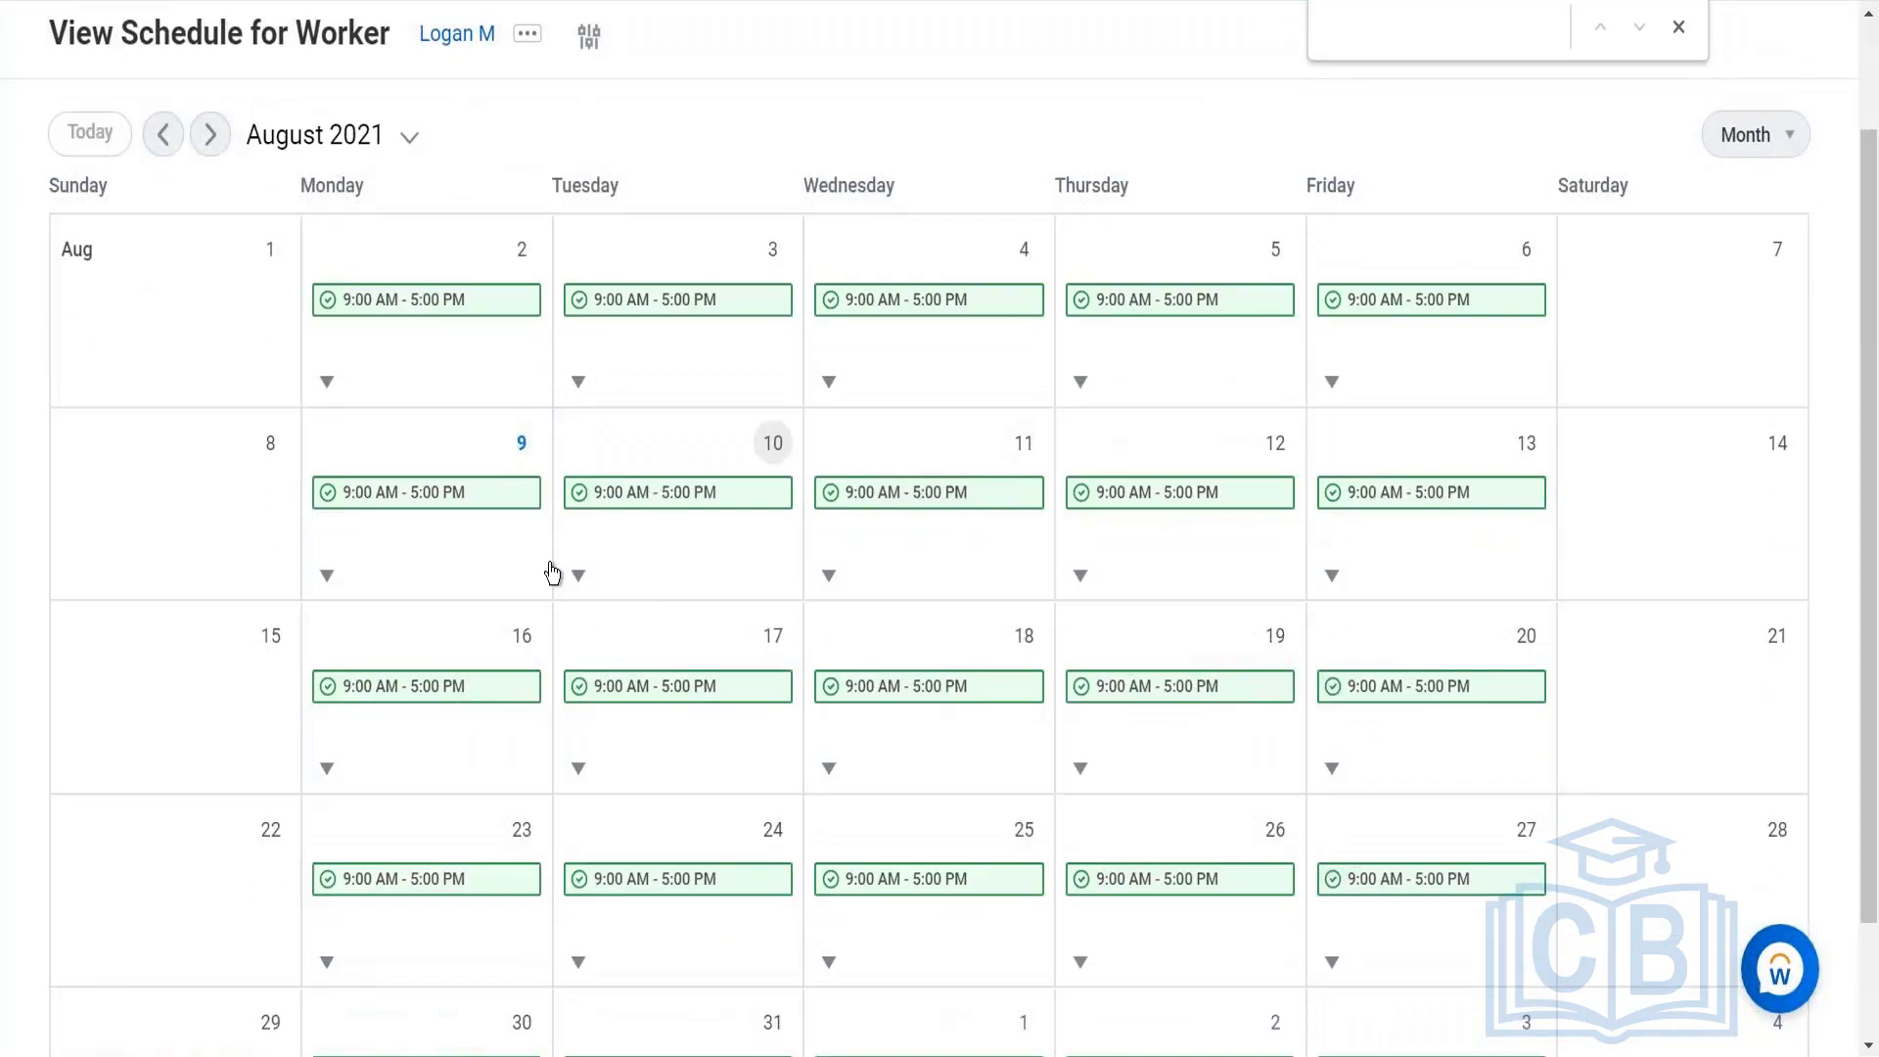
pyautogui.click(577, 578)
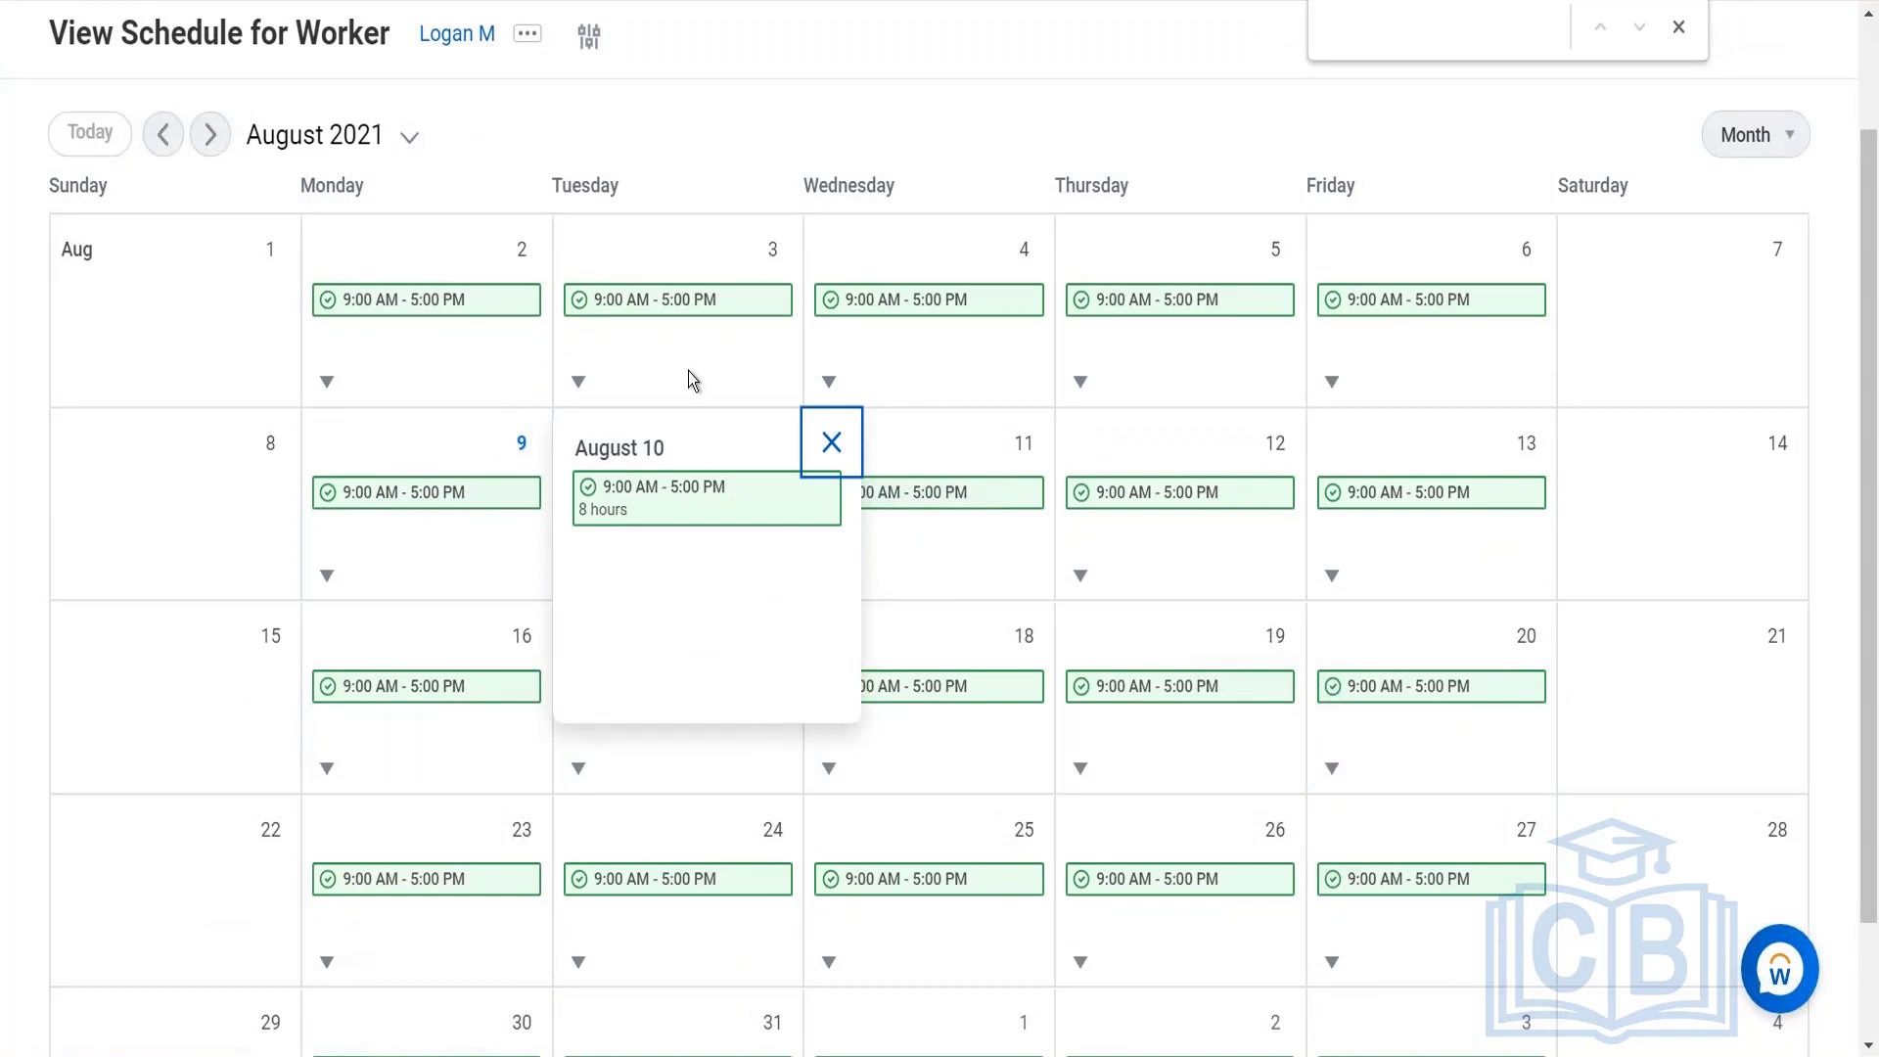
pyautogui.click(831, 443)
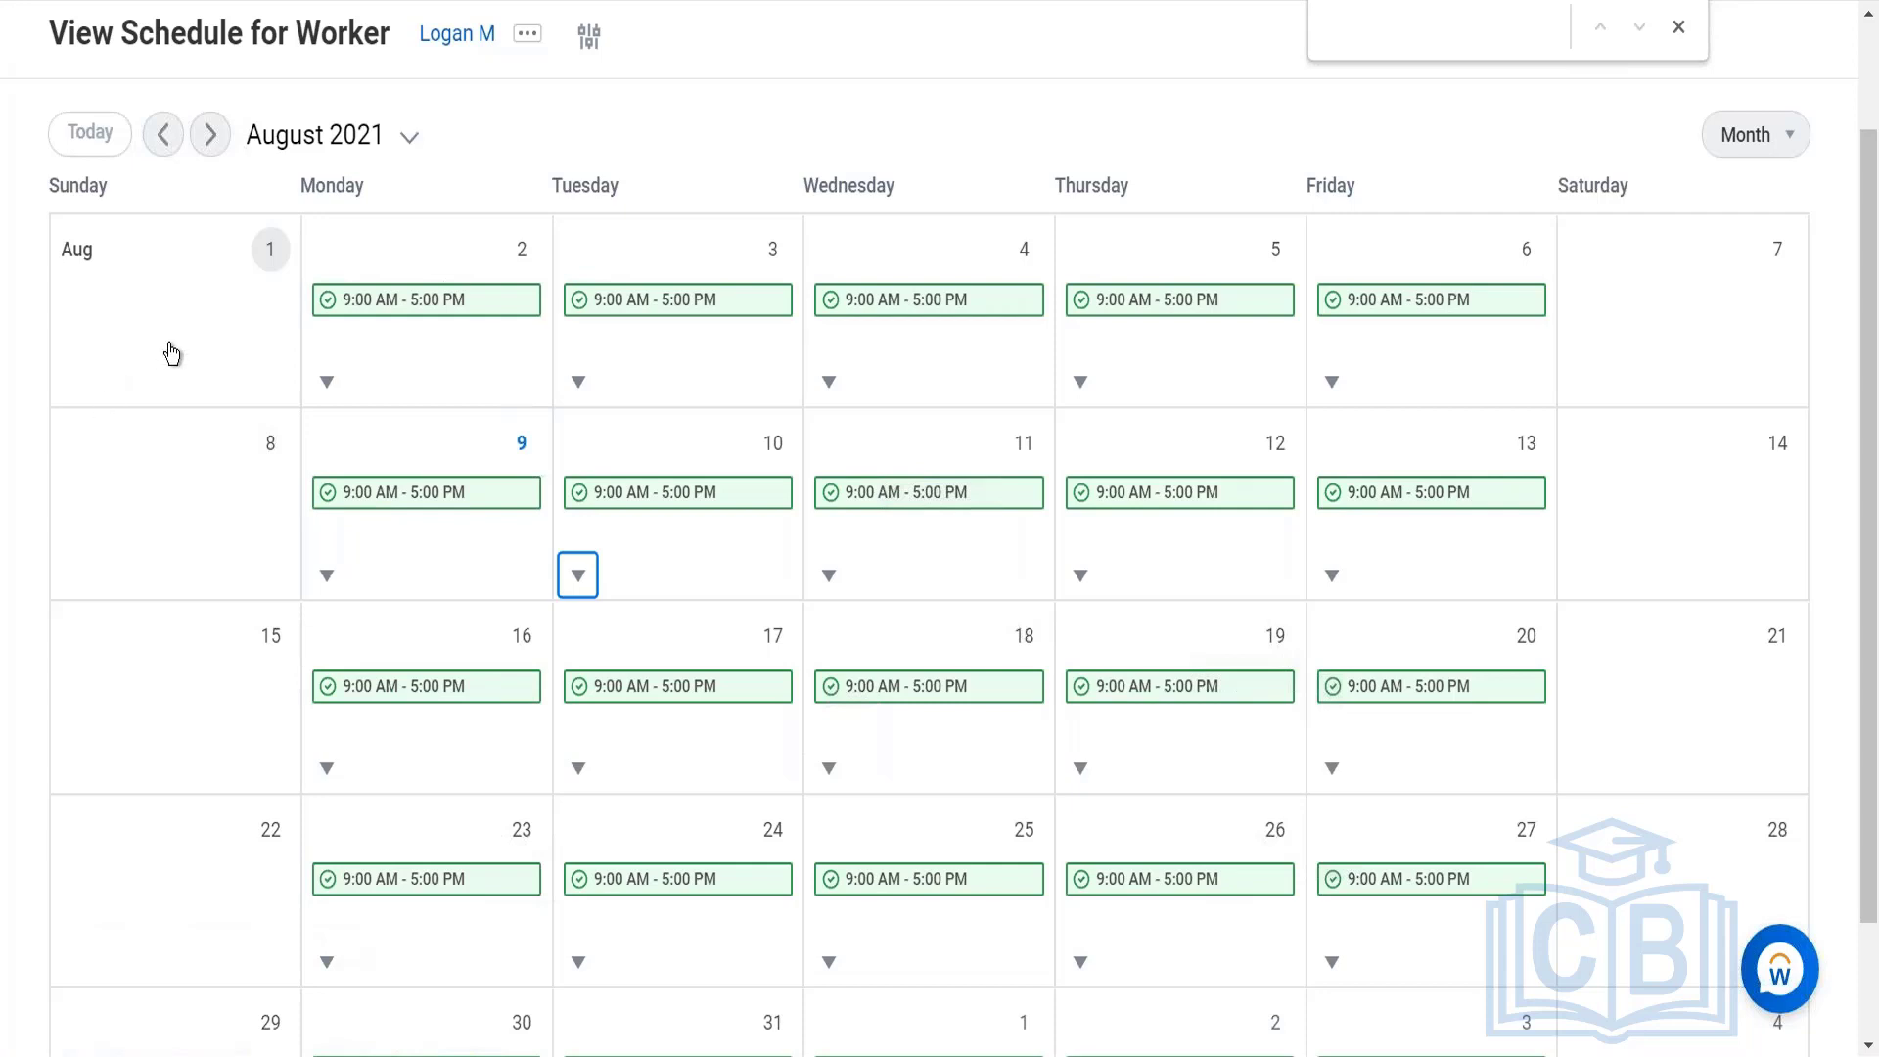
pyautogui.scroll(2, 495, 360)
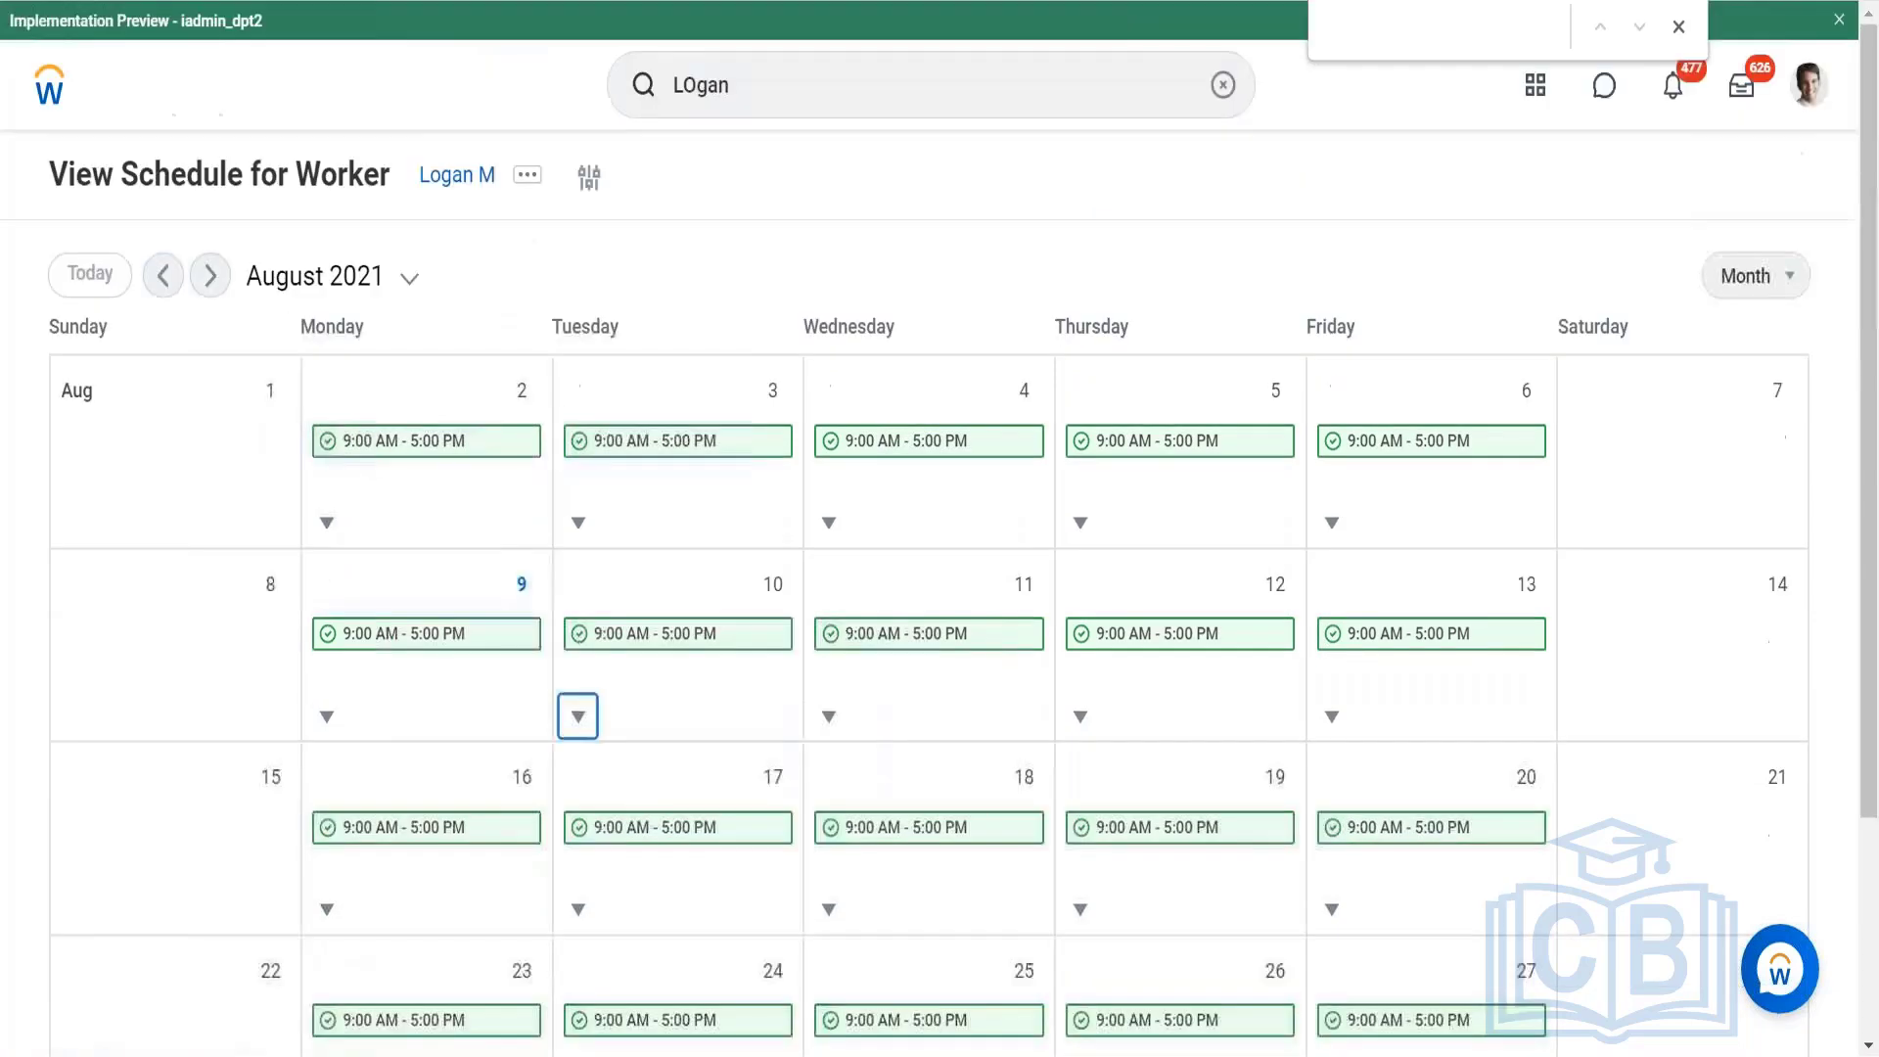
# Search for "create work schedule" and open the Create Work Schedule Calendar task.
pyautogui.click(744, 90)
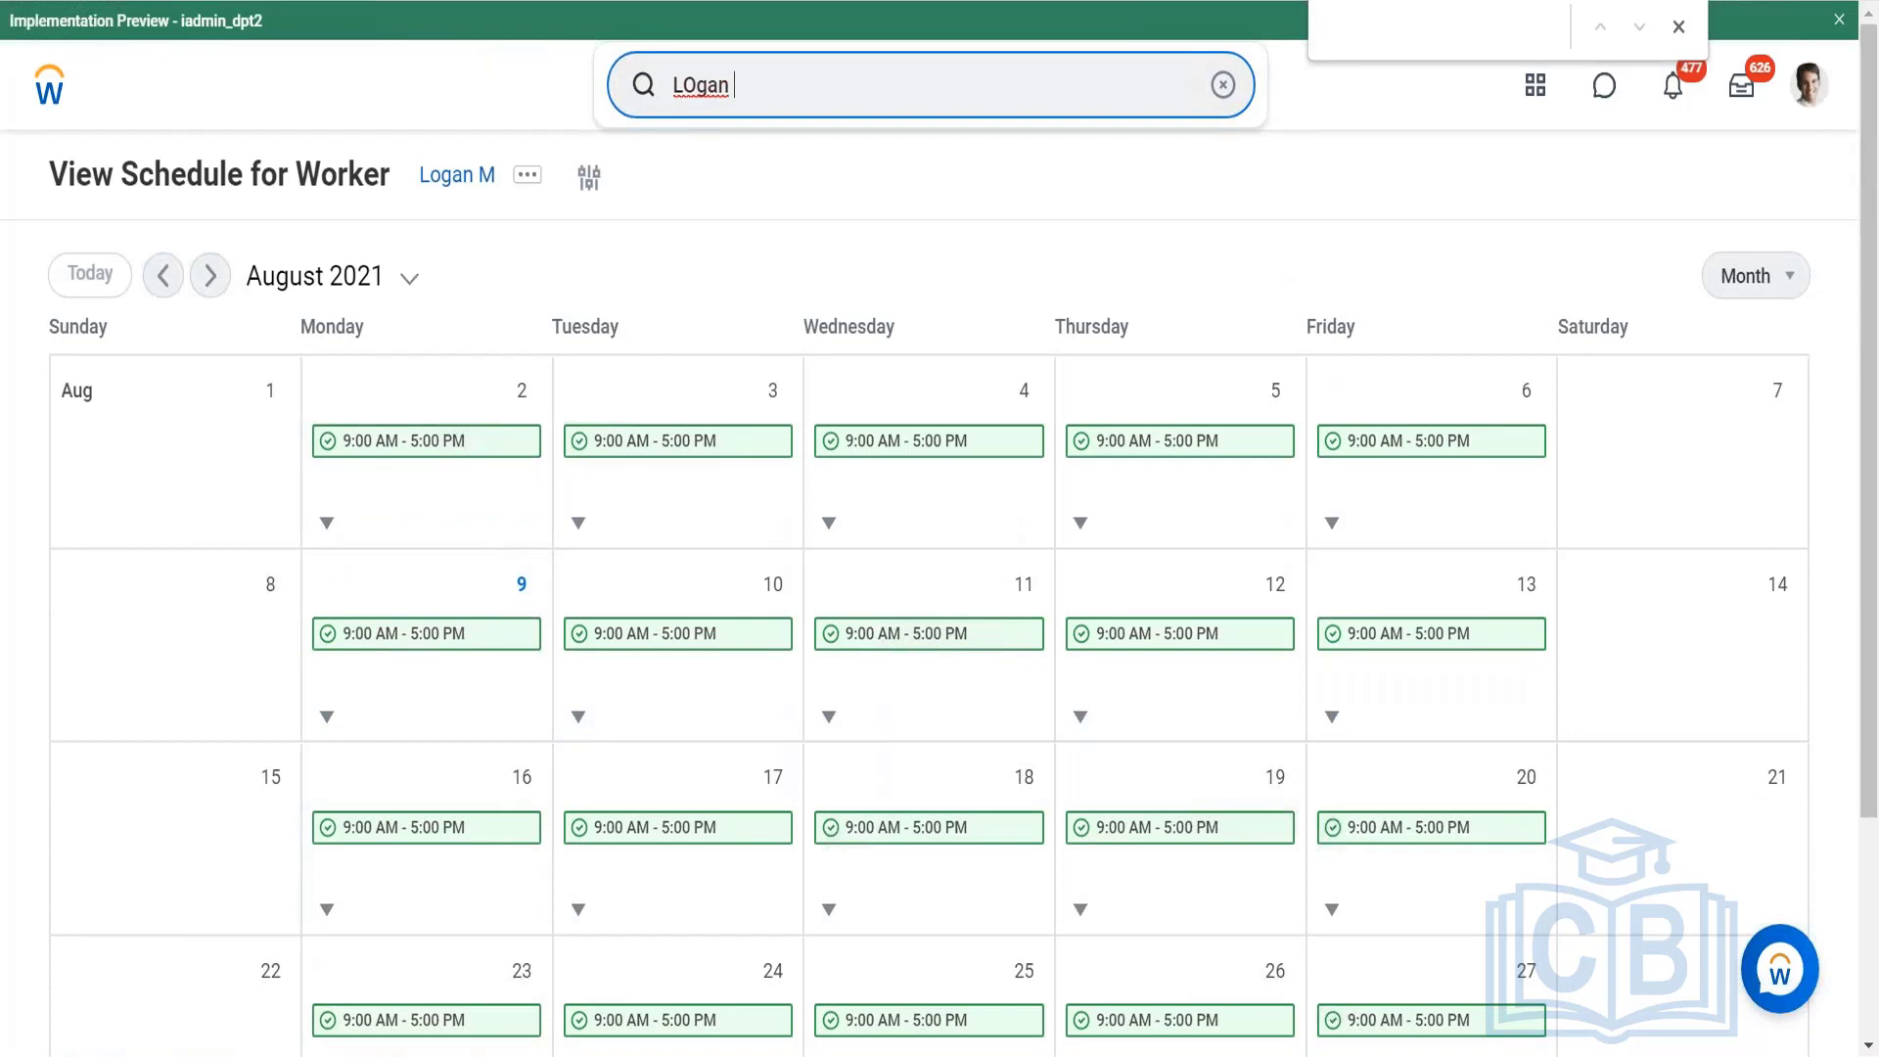
pyautogui.hotkey('ctrl', 'a')
pyautogui.write('cr')
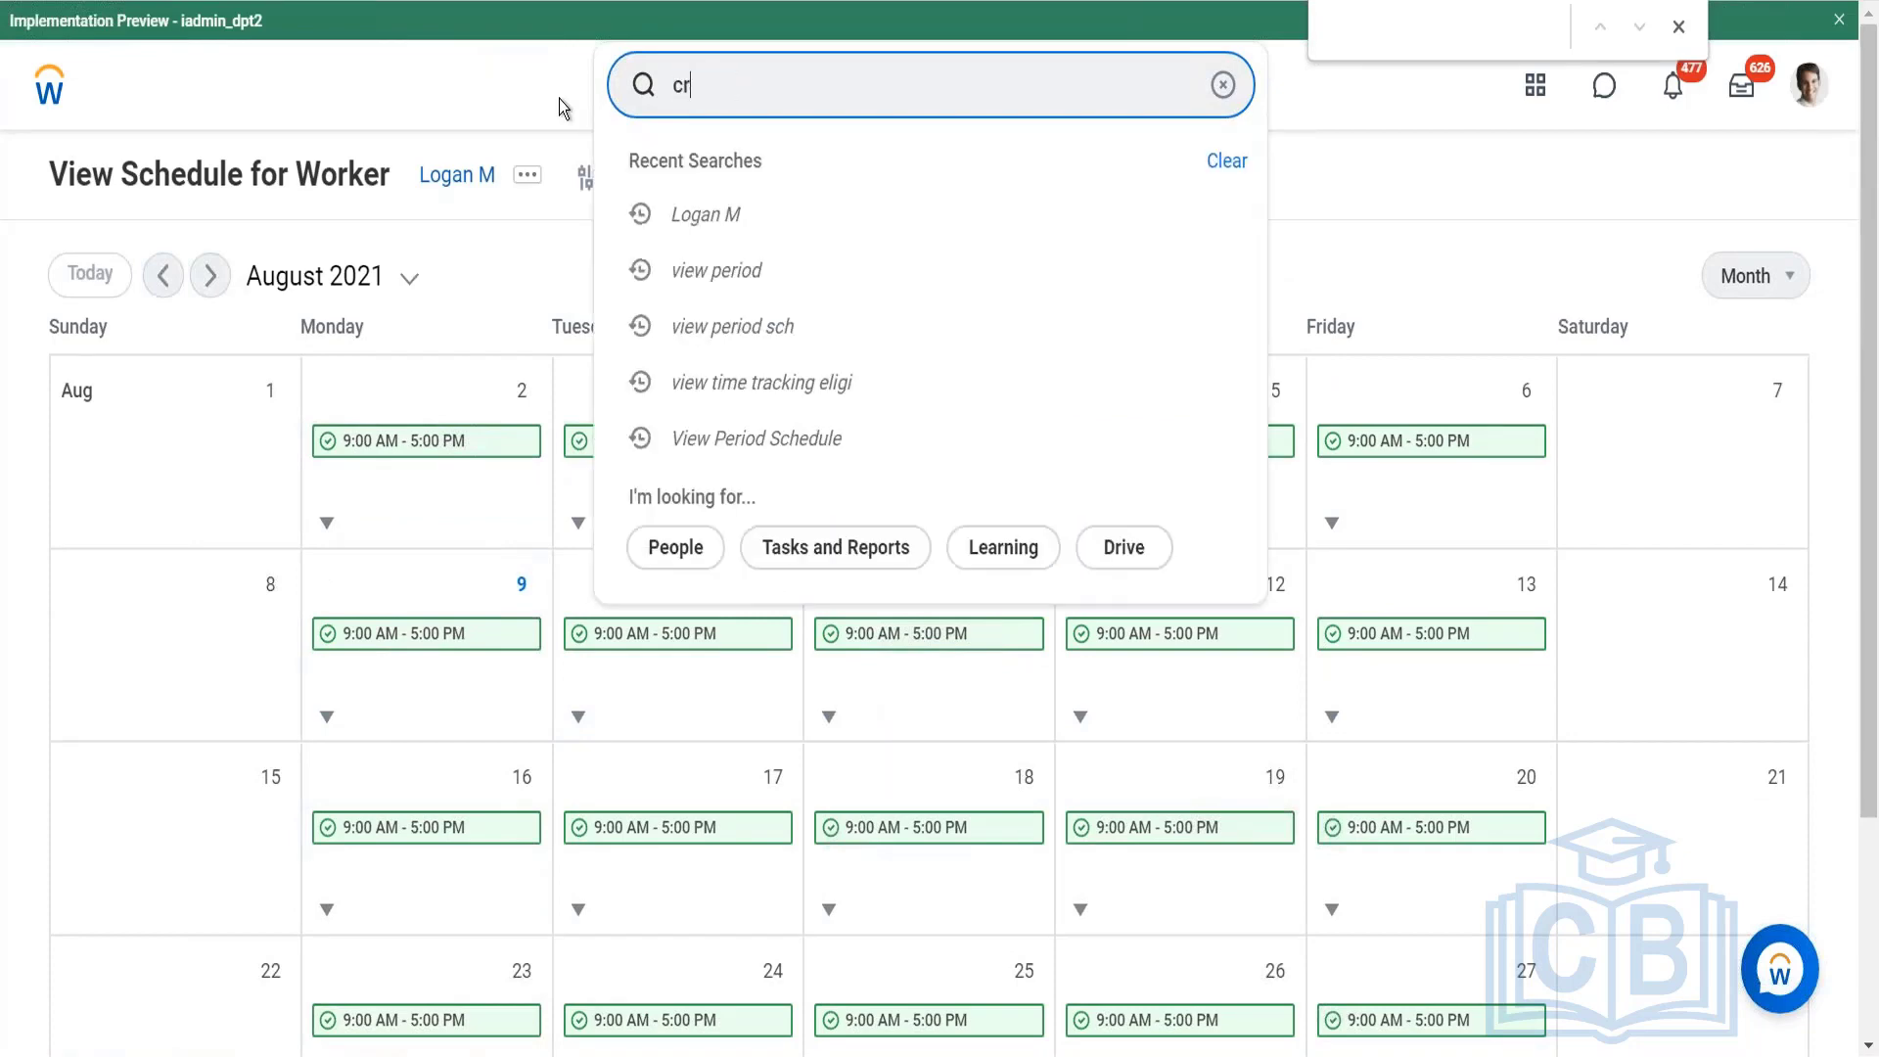
pyautogui.write('eate work schedule')
pyautogui.press('Return')
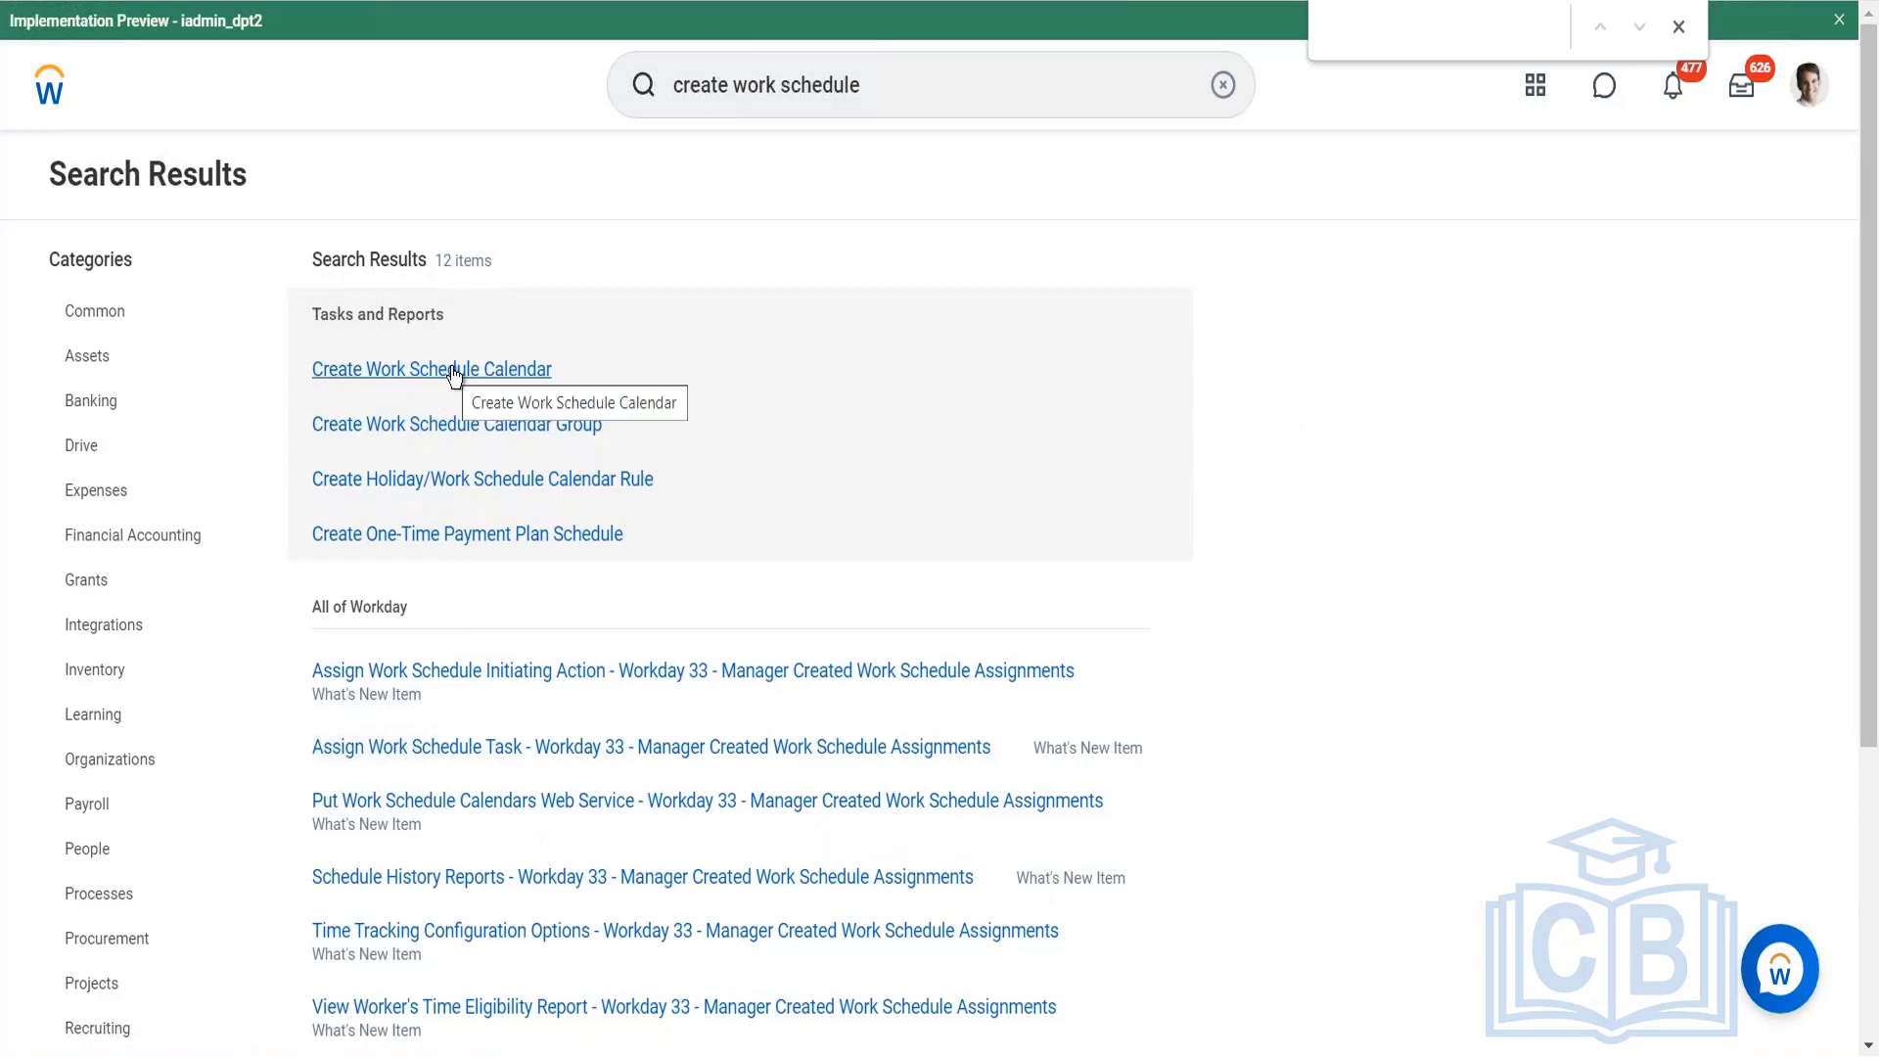
pyautogui.click(454, 376)
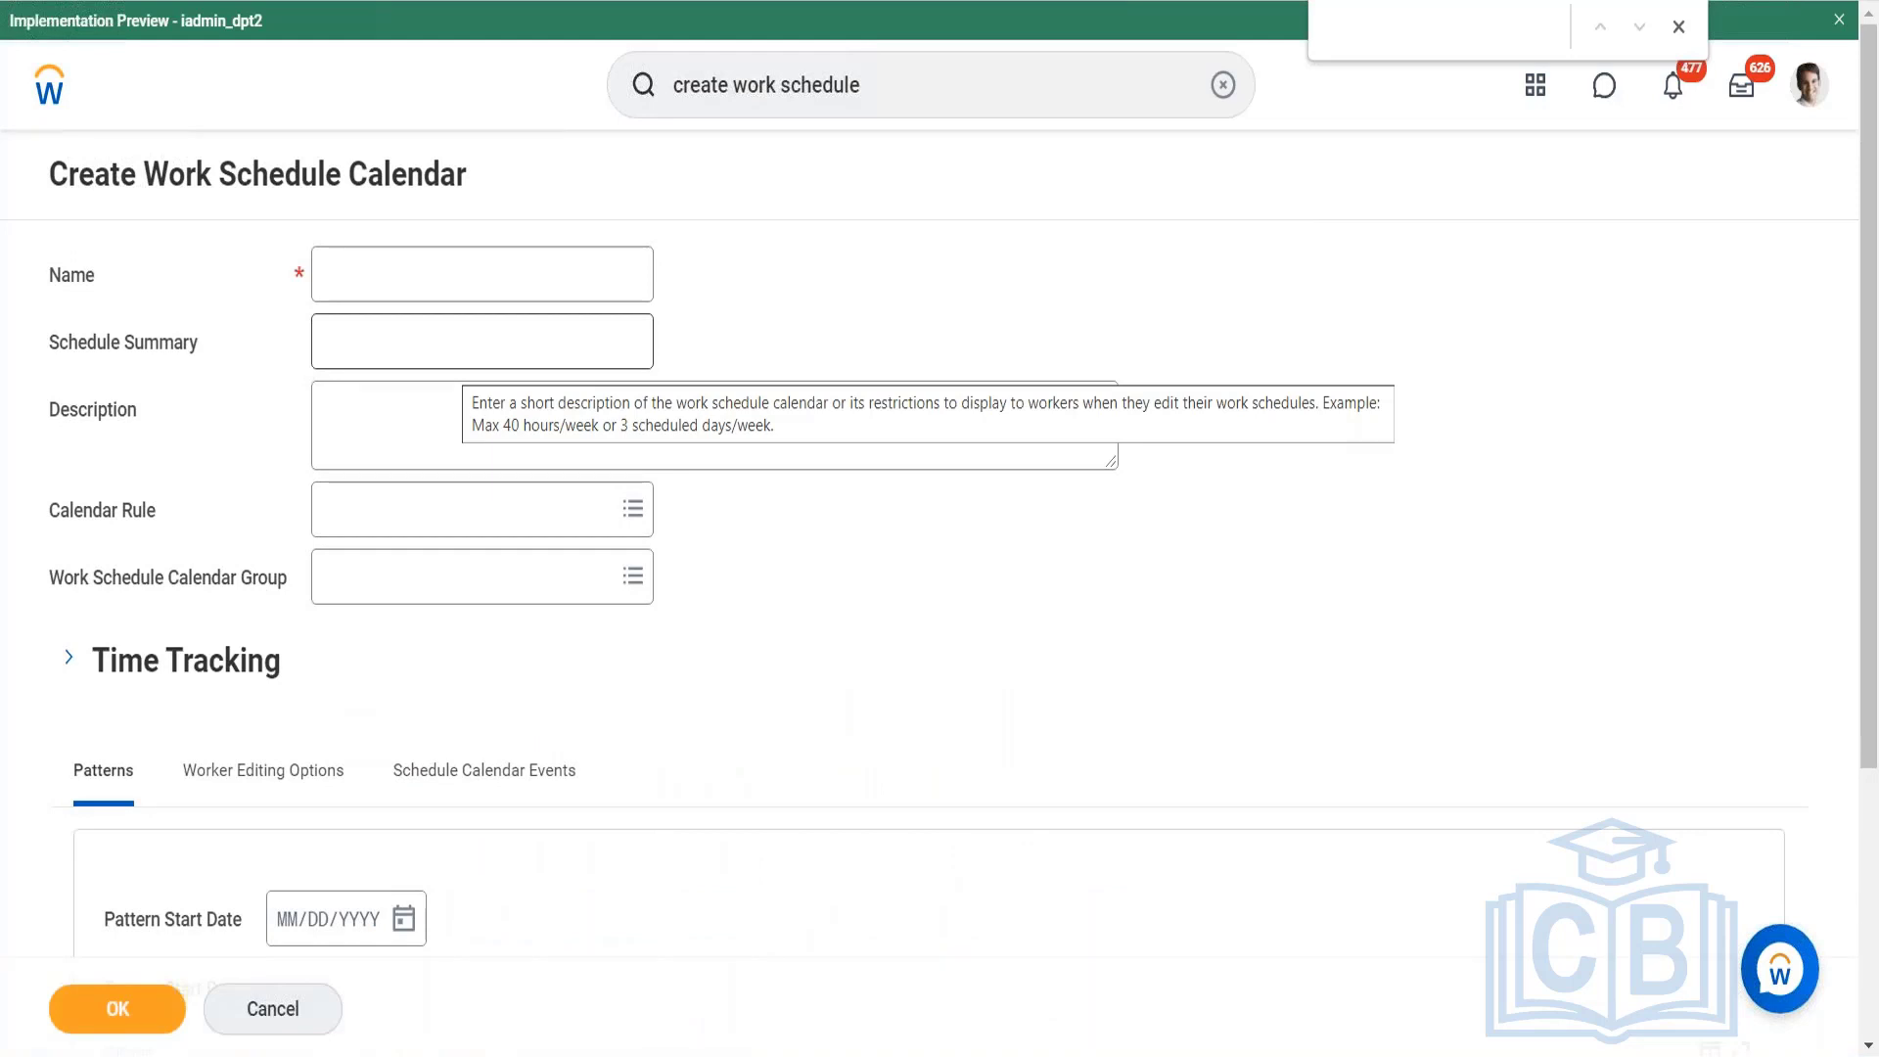
# Name the new work schedule calendar "INDIA M-F 51 hours", leaving its schedule summary blank.
pyautogui.click(380, 257)
pyautogui.click(380, 258)
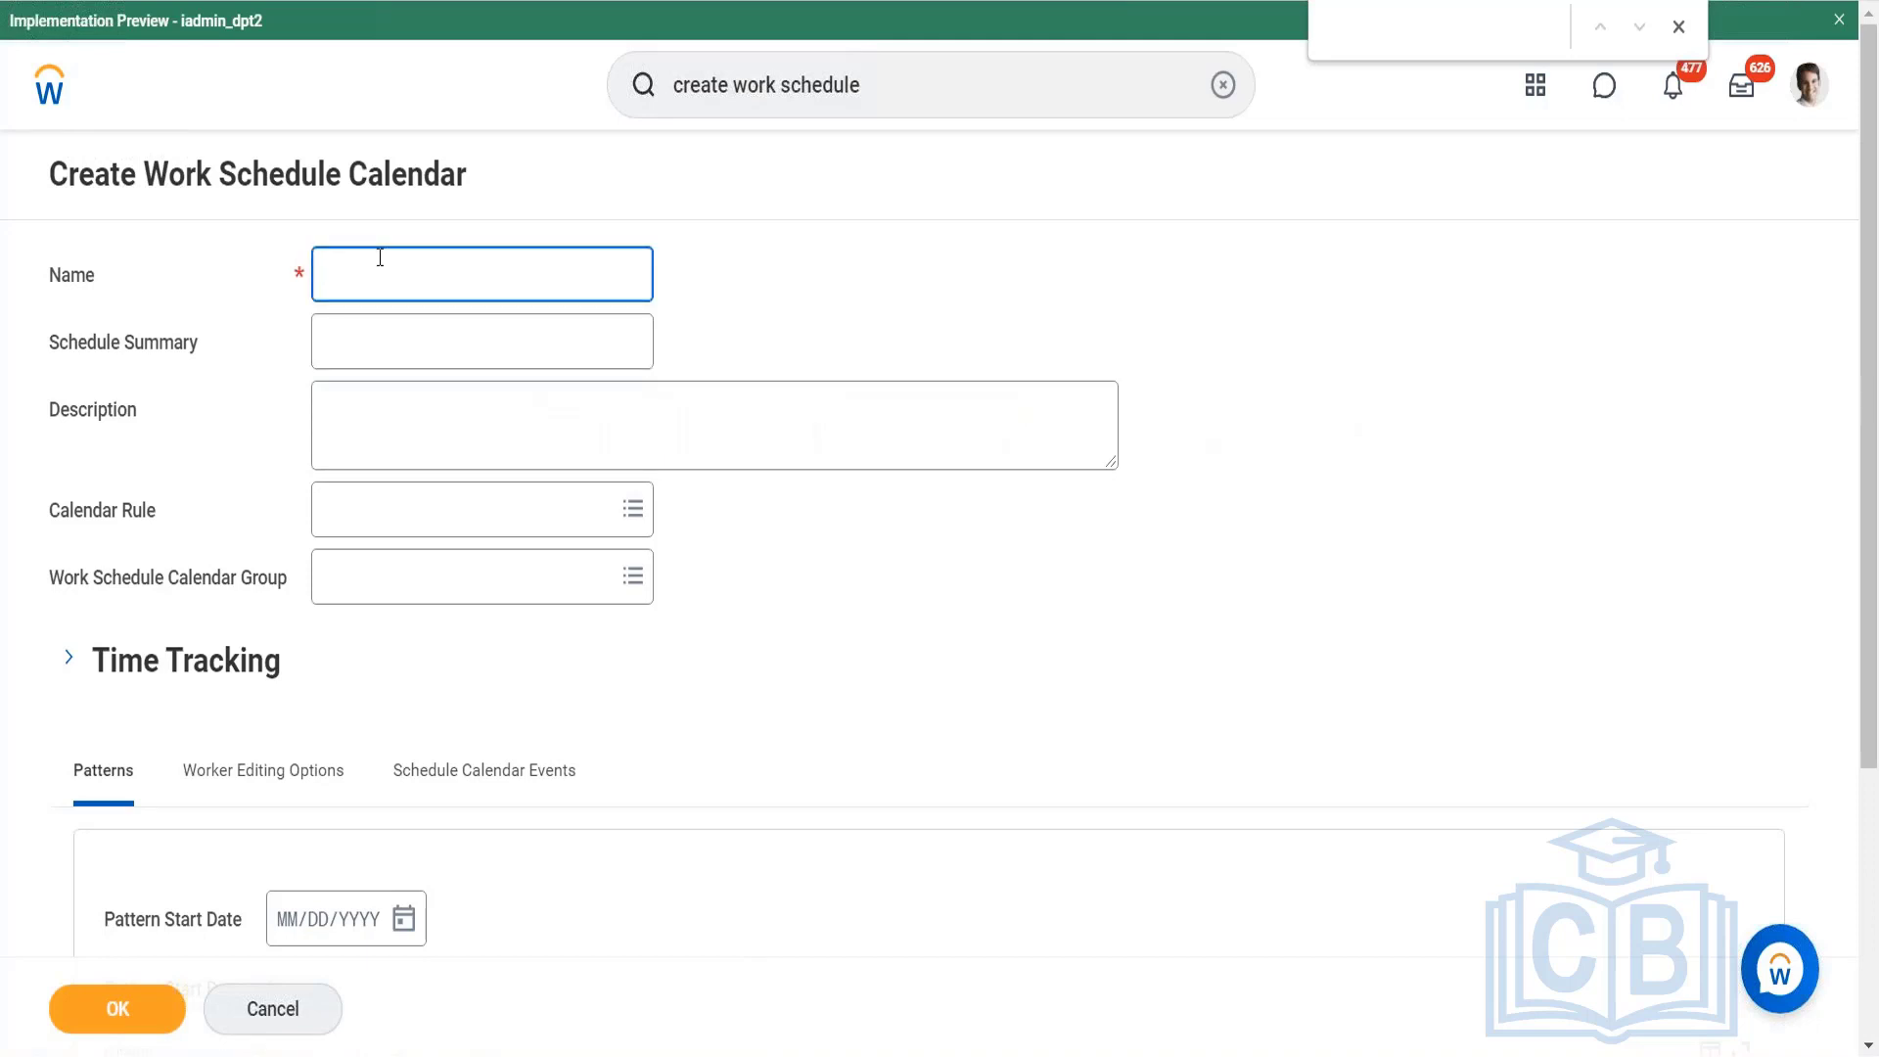
pyautogui.write('INDIA M-F 51 hours')
pyautogui.click(357, 343)
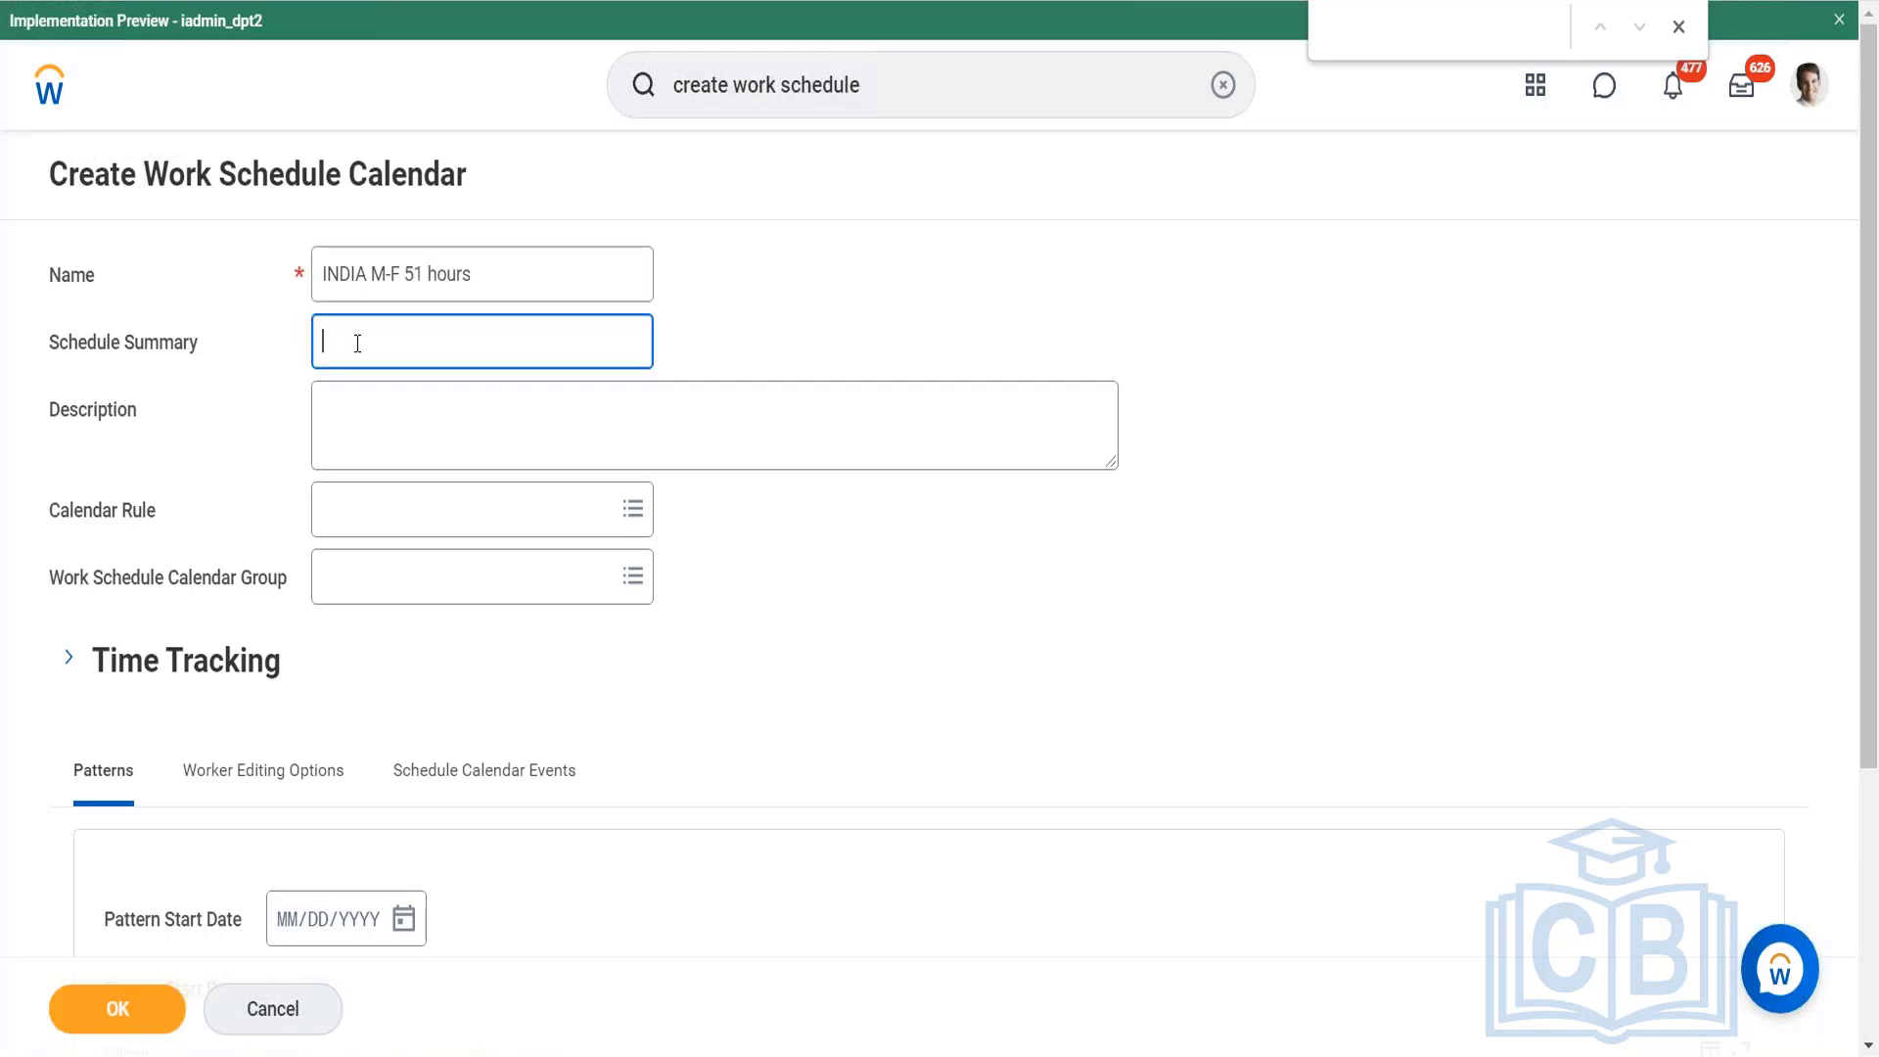
# Start a new Holiday/Work Schedule Calendar Rule for the Calendar Rule field and accept the Calendar Rule creation context.
pyautogui.click(356, 518)
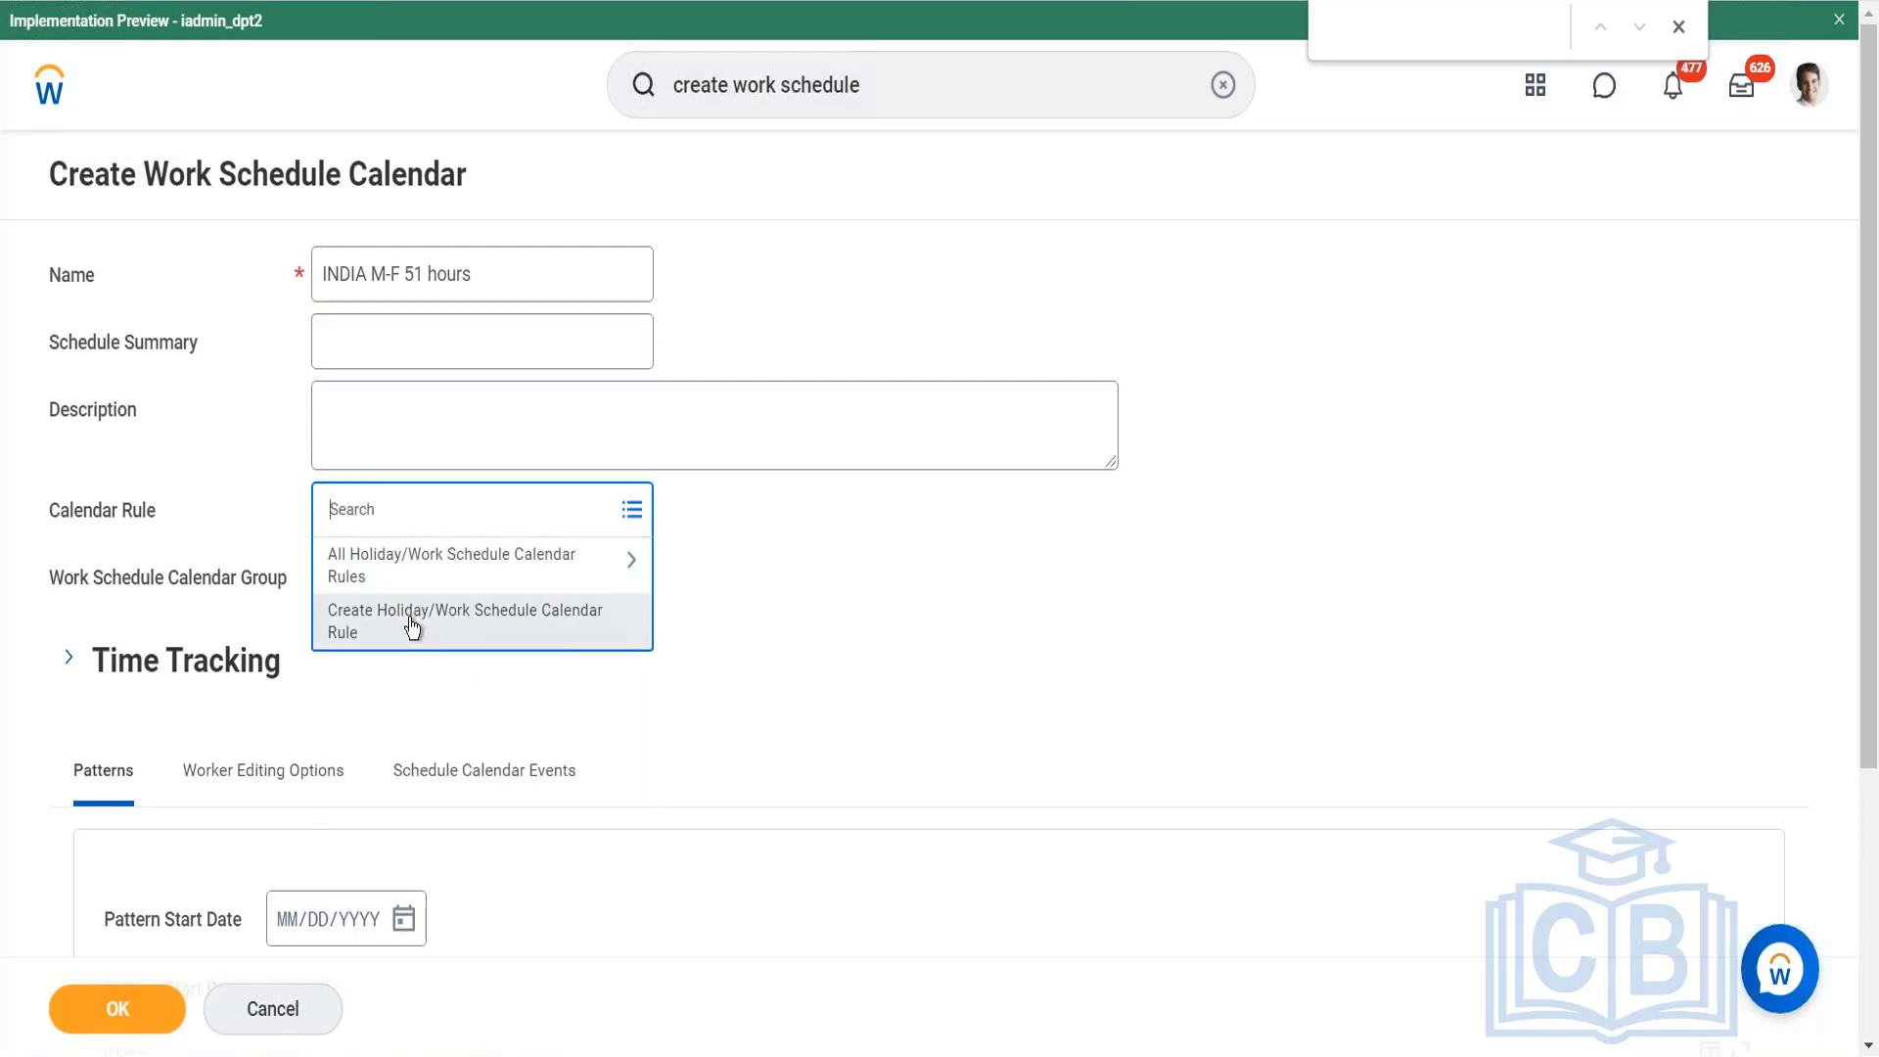
pyautogui.click(354, 632)
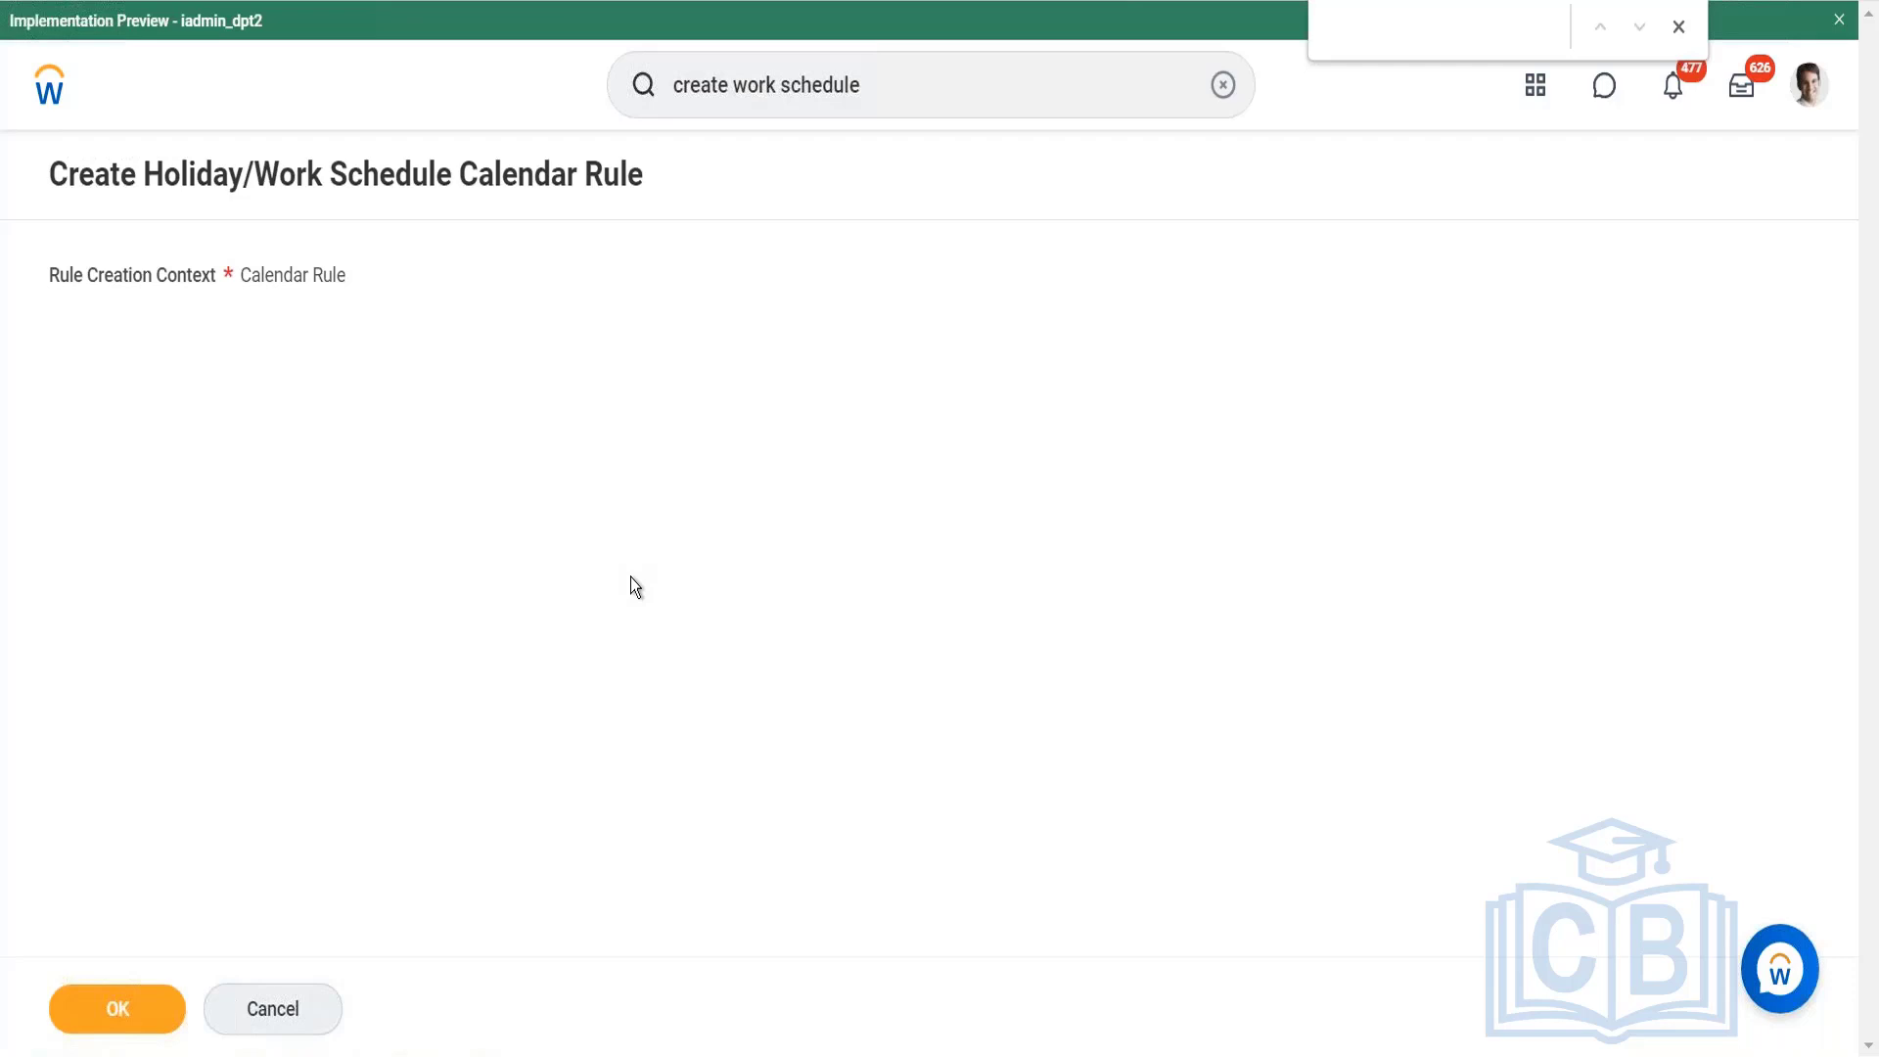
pyautogui.click(155, 1016)
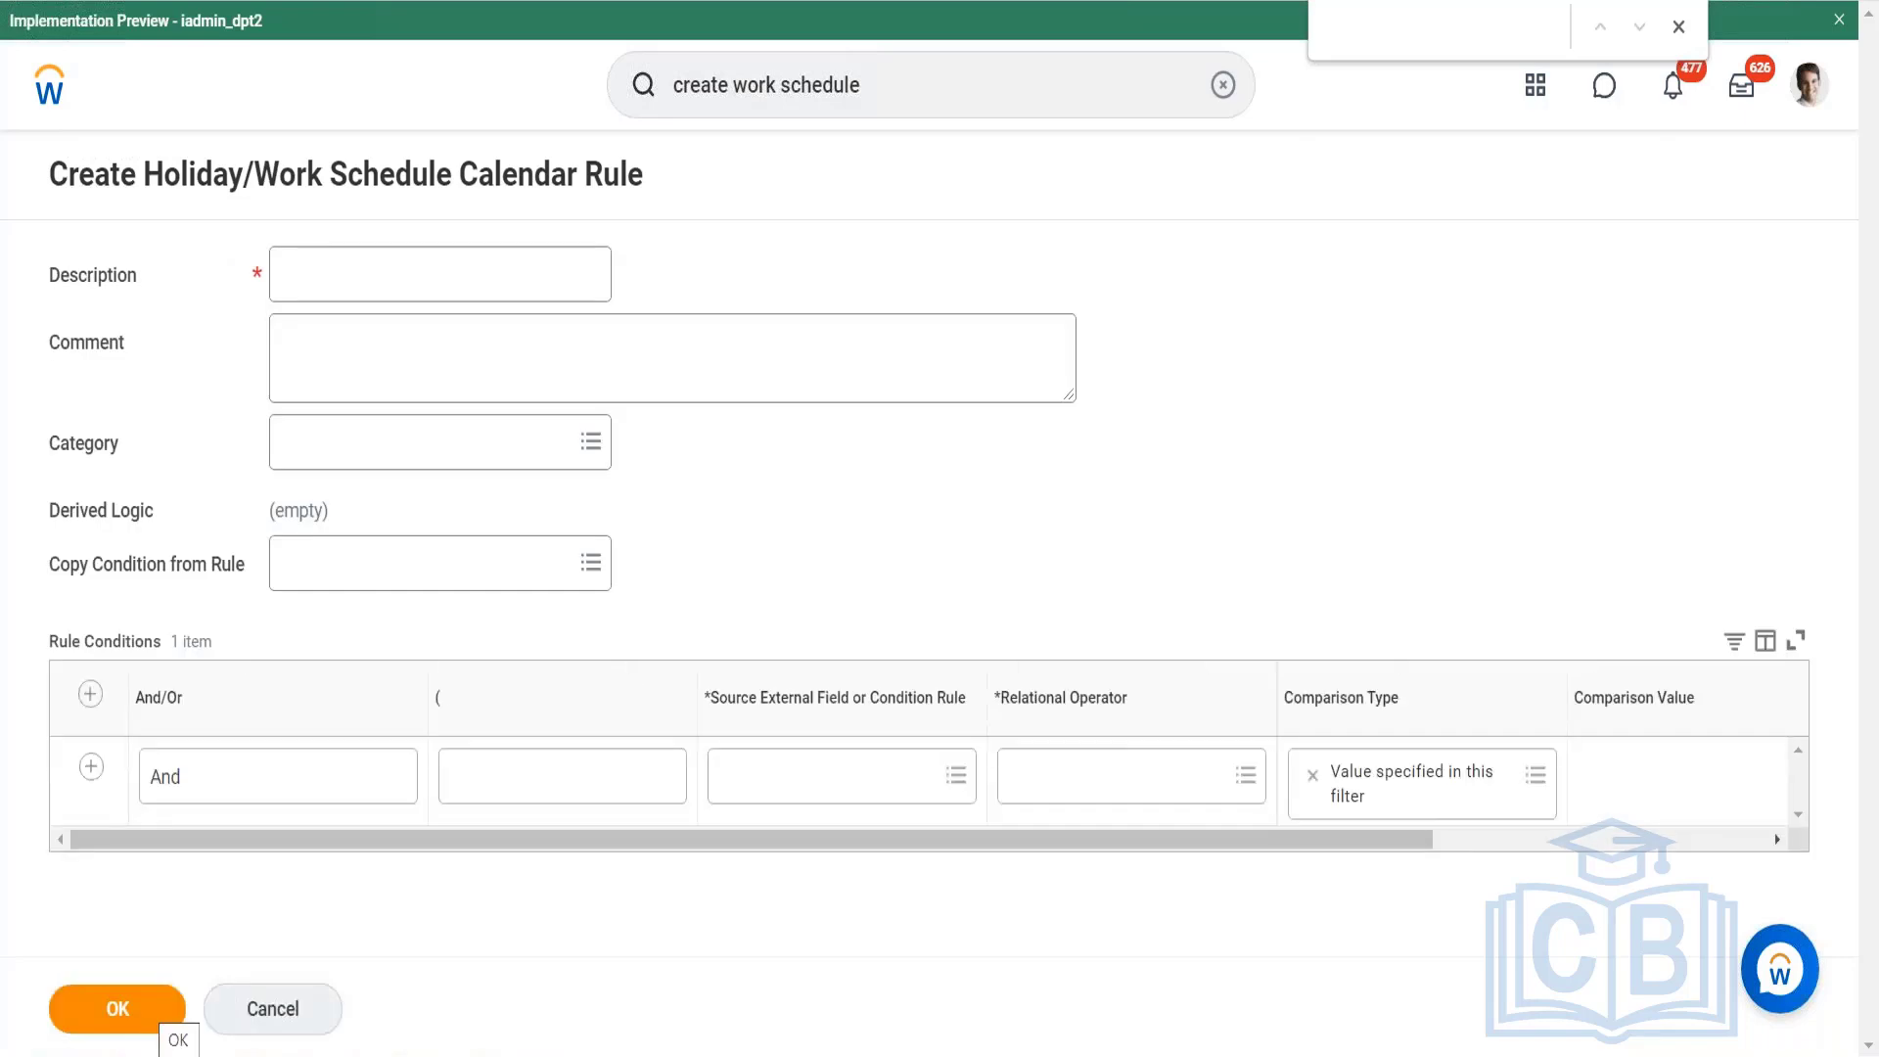
# Enter "India Work Schedule - MF 51 Hours" as the calendar rule's description.
pyautogui.click(462, 285)
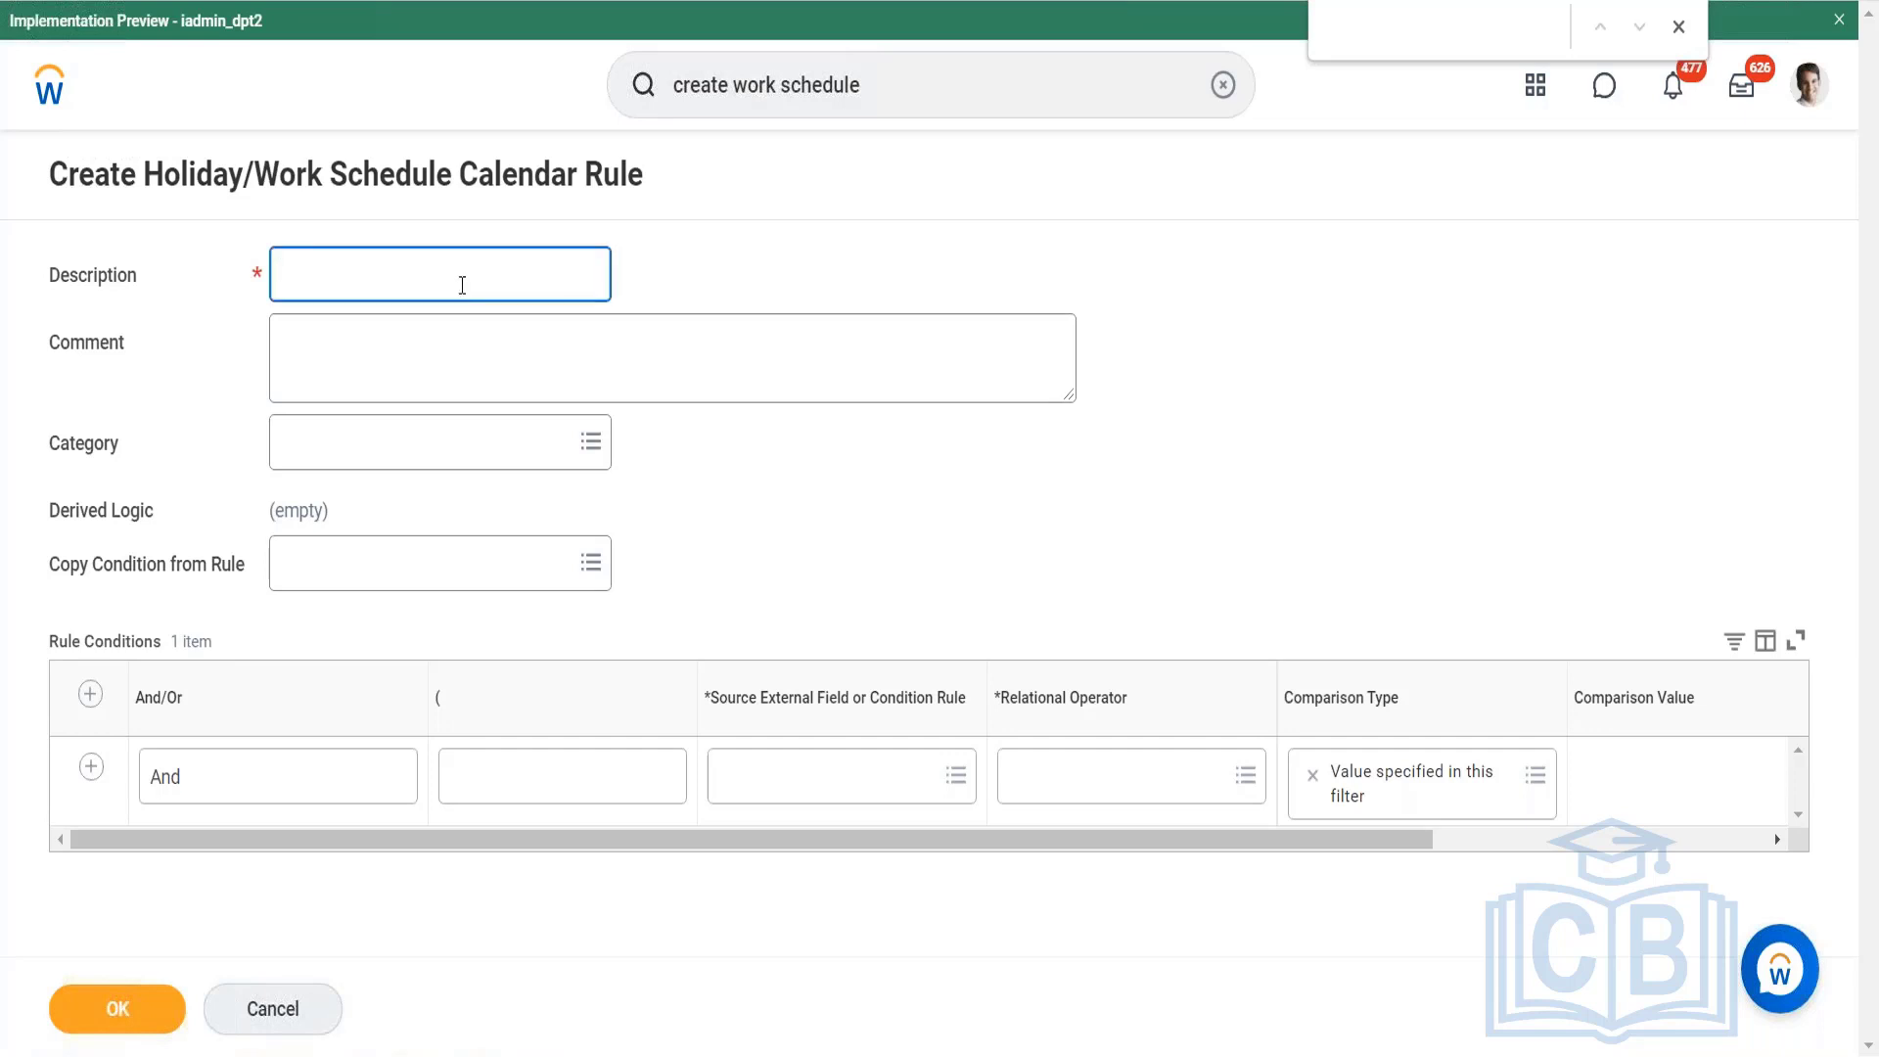
pyautogui.write('India Work Schedule - MF 4')
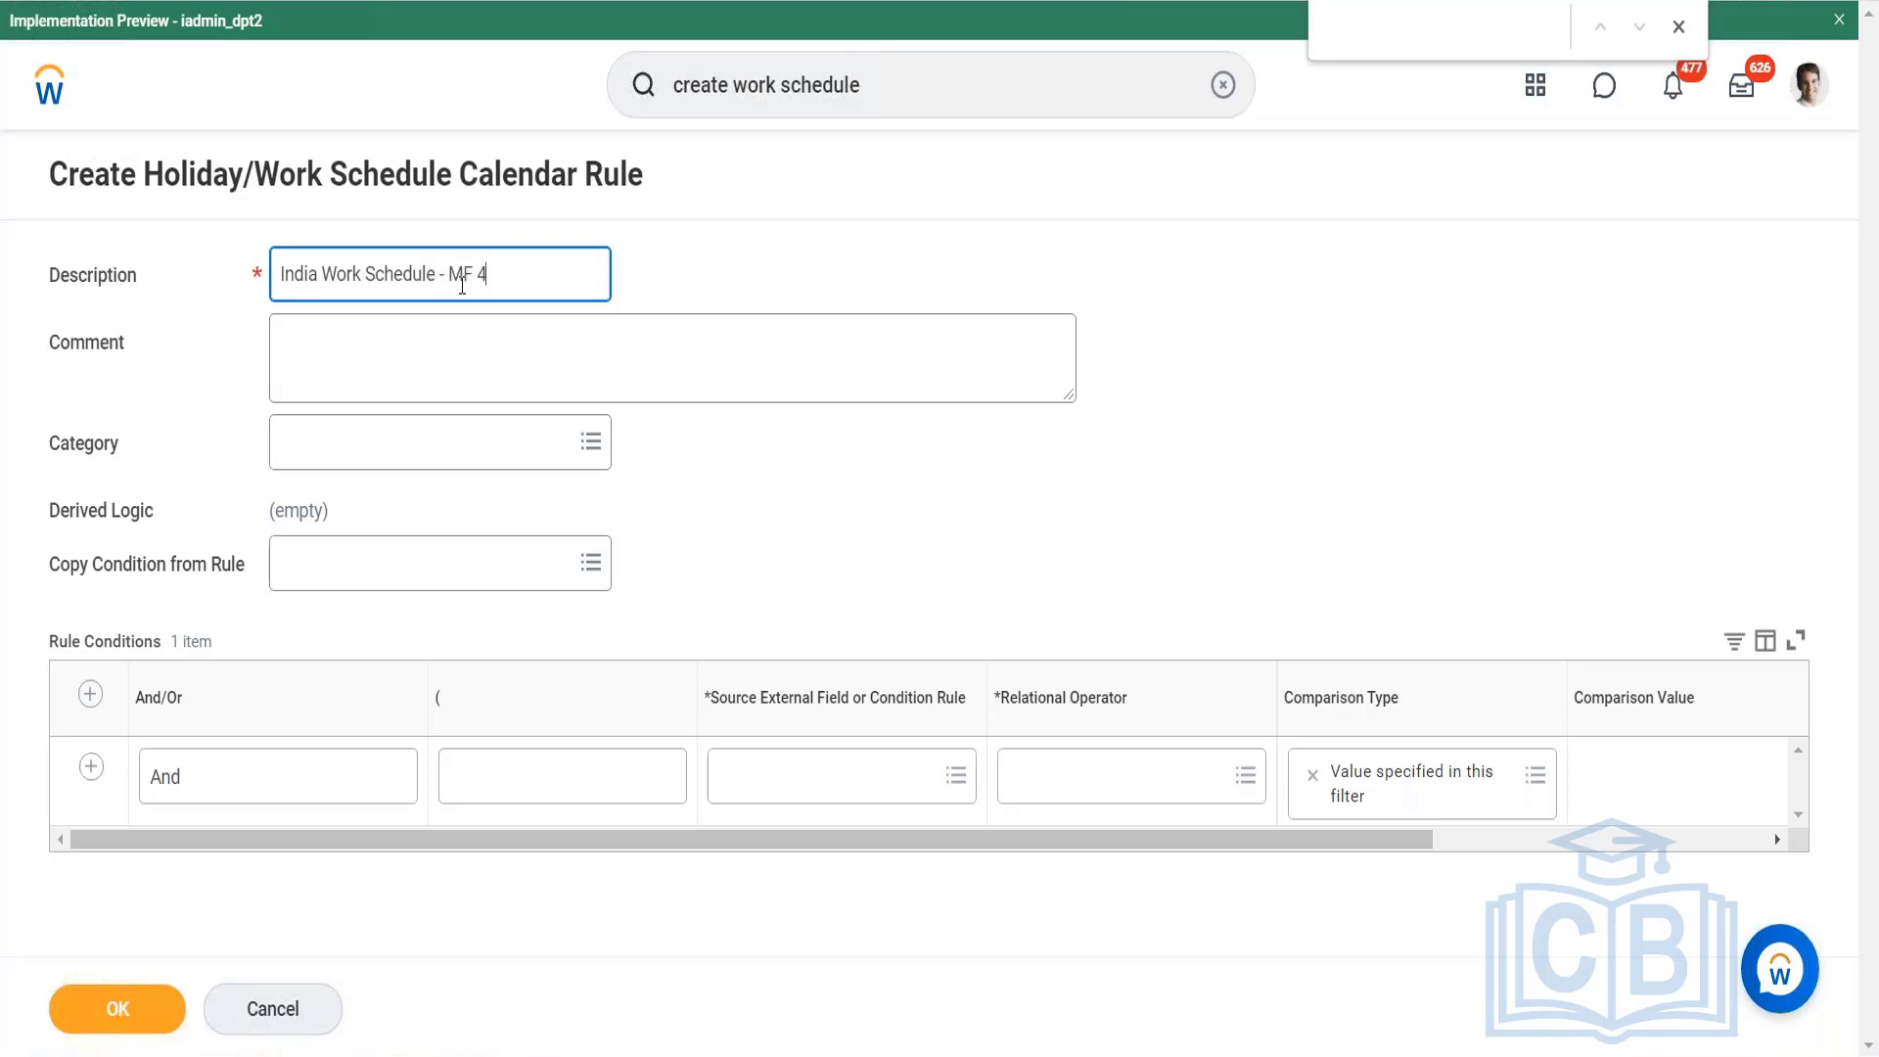
pyautogui.write(' n51')
pyautogui.press('BackSpace')
pyautogui.press('BackSpace')
pyautogui.press('BackSpace')
pyautogui.press('BackSpace')
pyautogui.press('BackSpace')
pyautogui.write('51 Hours')
# Search for "Location address" and set the first rule condition's source field to Location Address - Country.
pyautogui.click(792, 798)
pyautogui.write('Locatio')
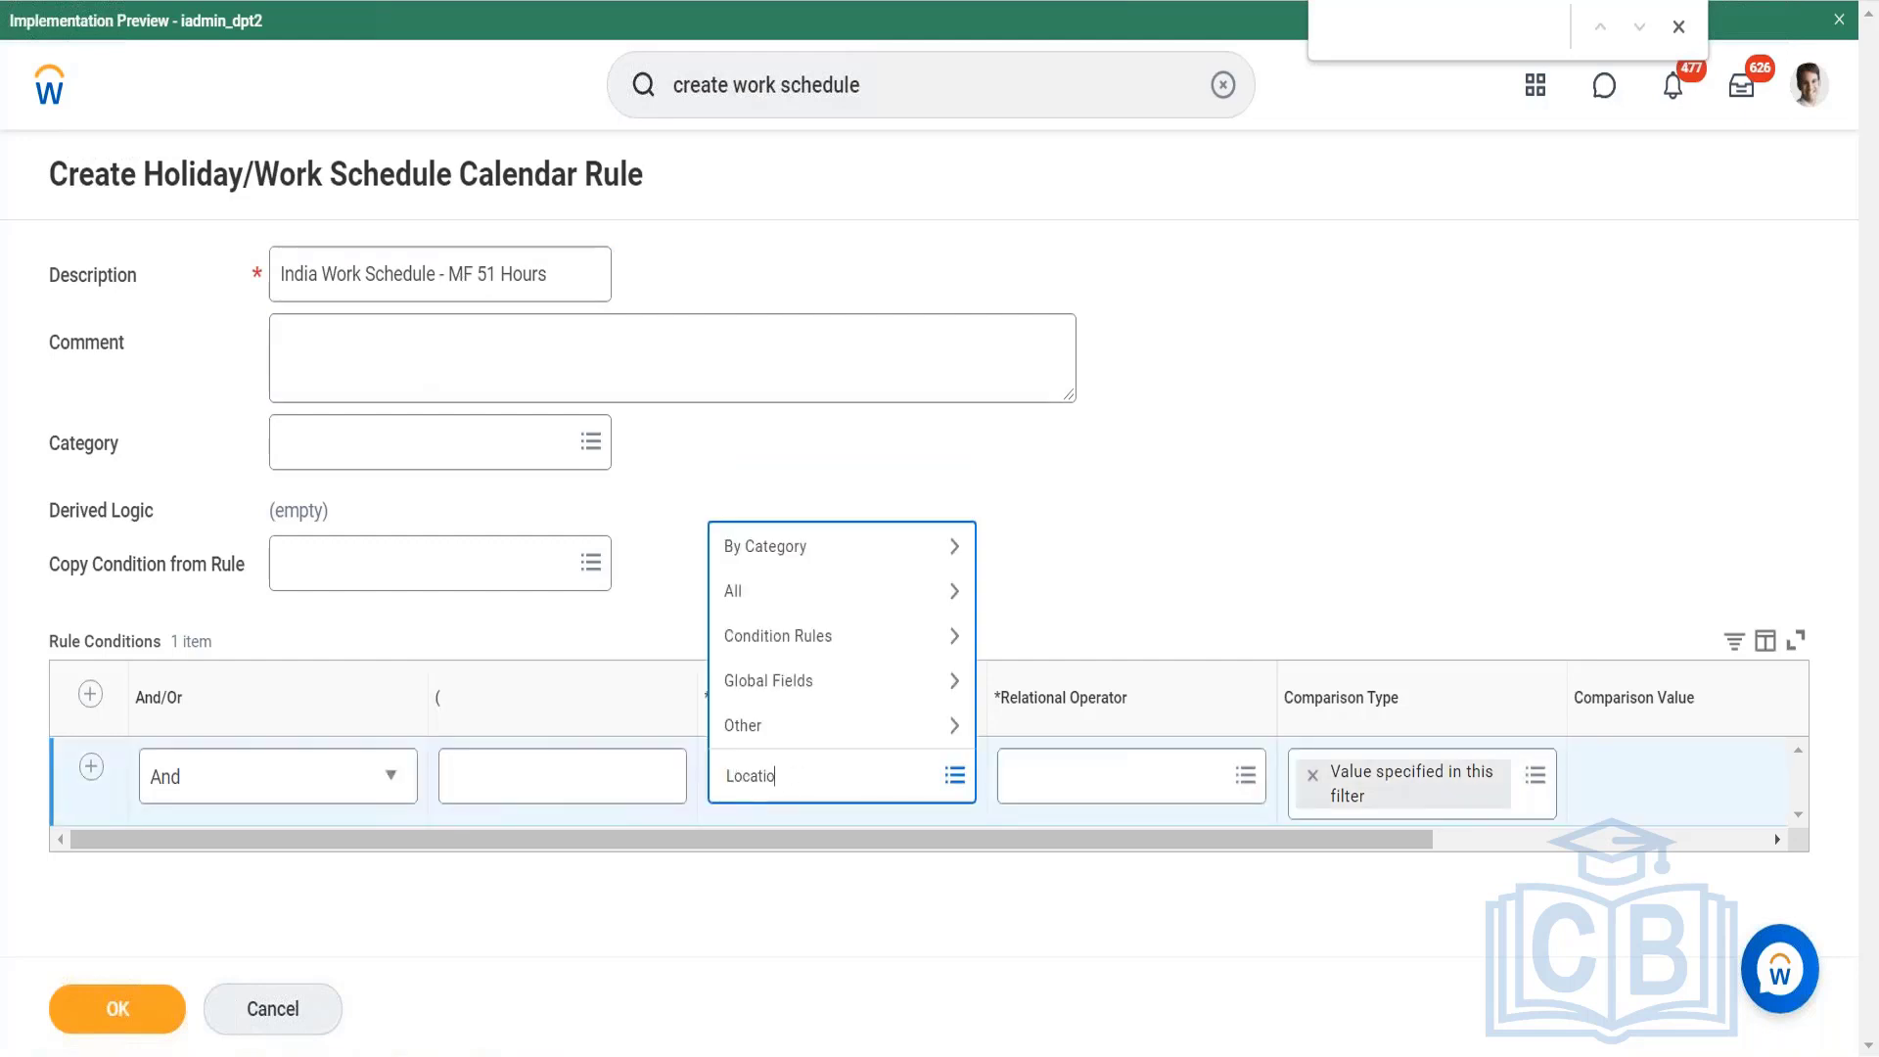
pyautogui.write('nn addre')
pyautogui.click(790, 776)
pyautogui.press('BackSpace')
pyautogui.write('ss')
pyautogui.press('Return')
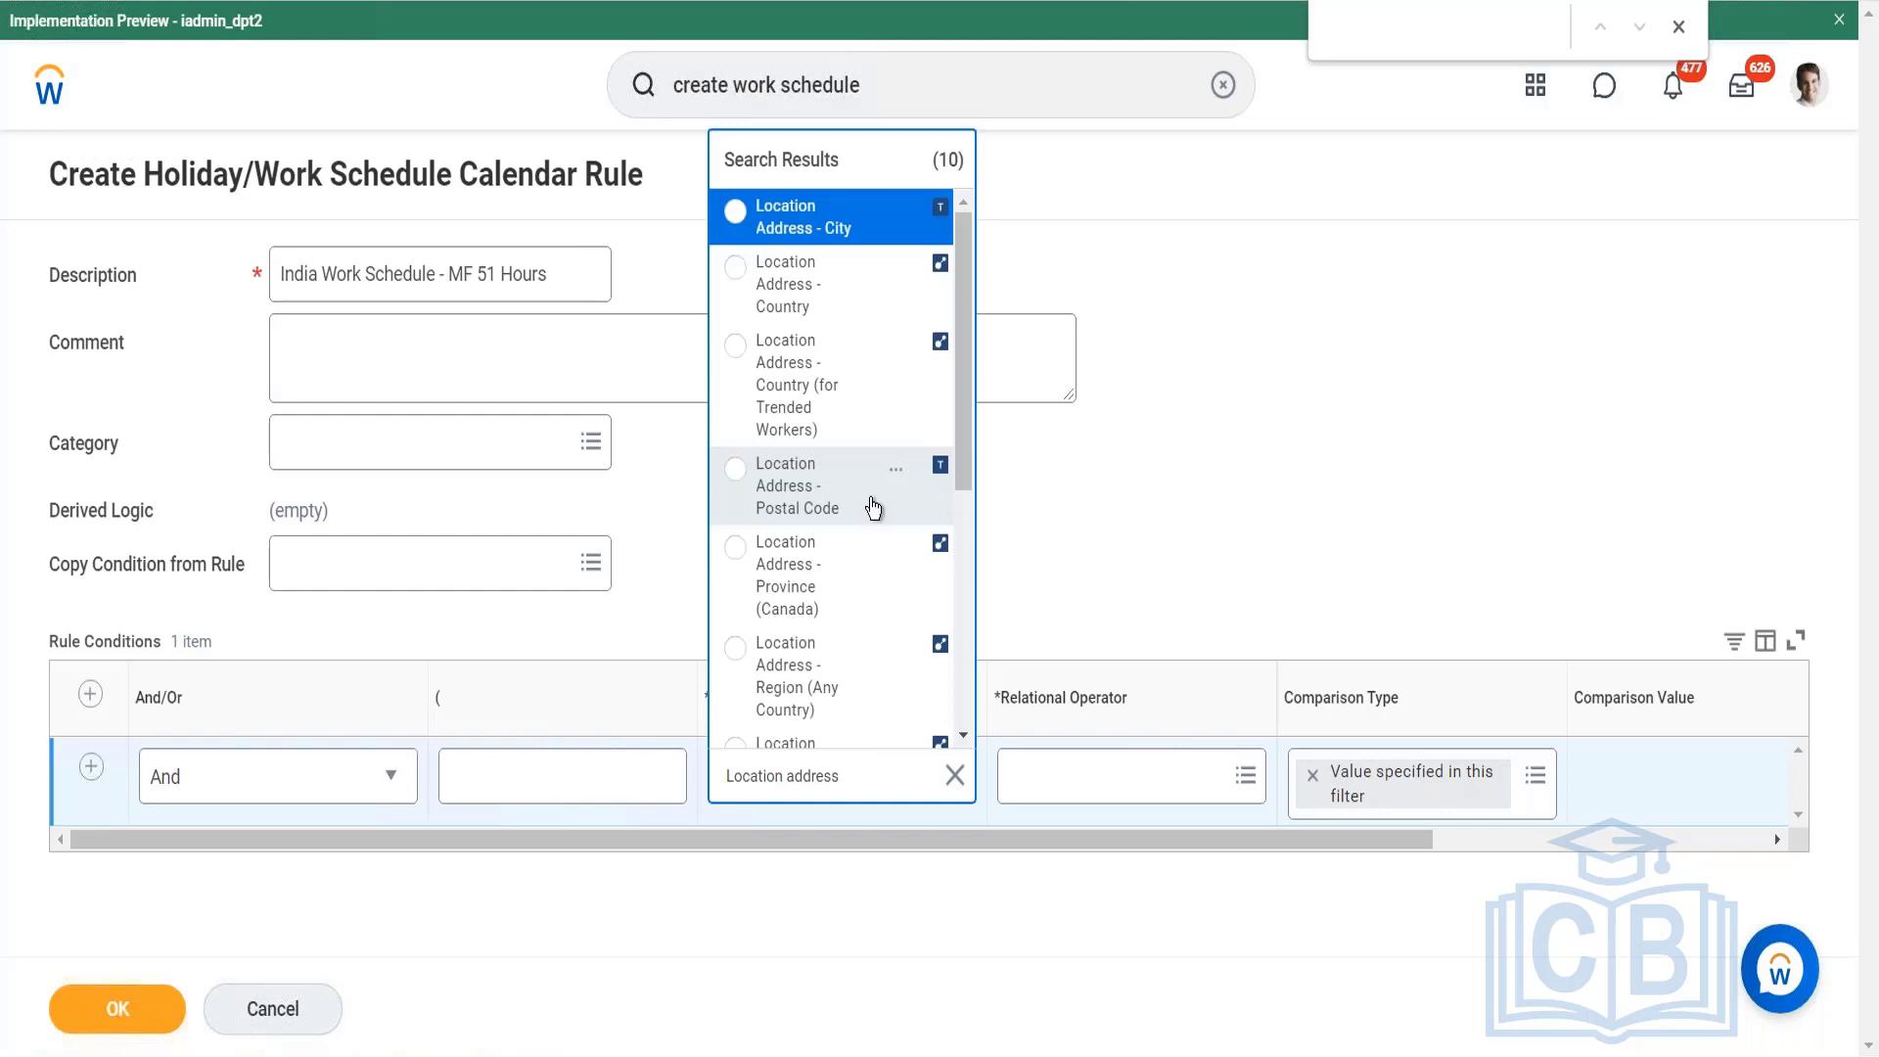
pyautogui.moveTo(877, 508); pyautogui.dragTo(845, 284)
pyautogui.click(844, 284)
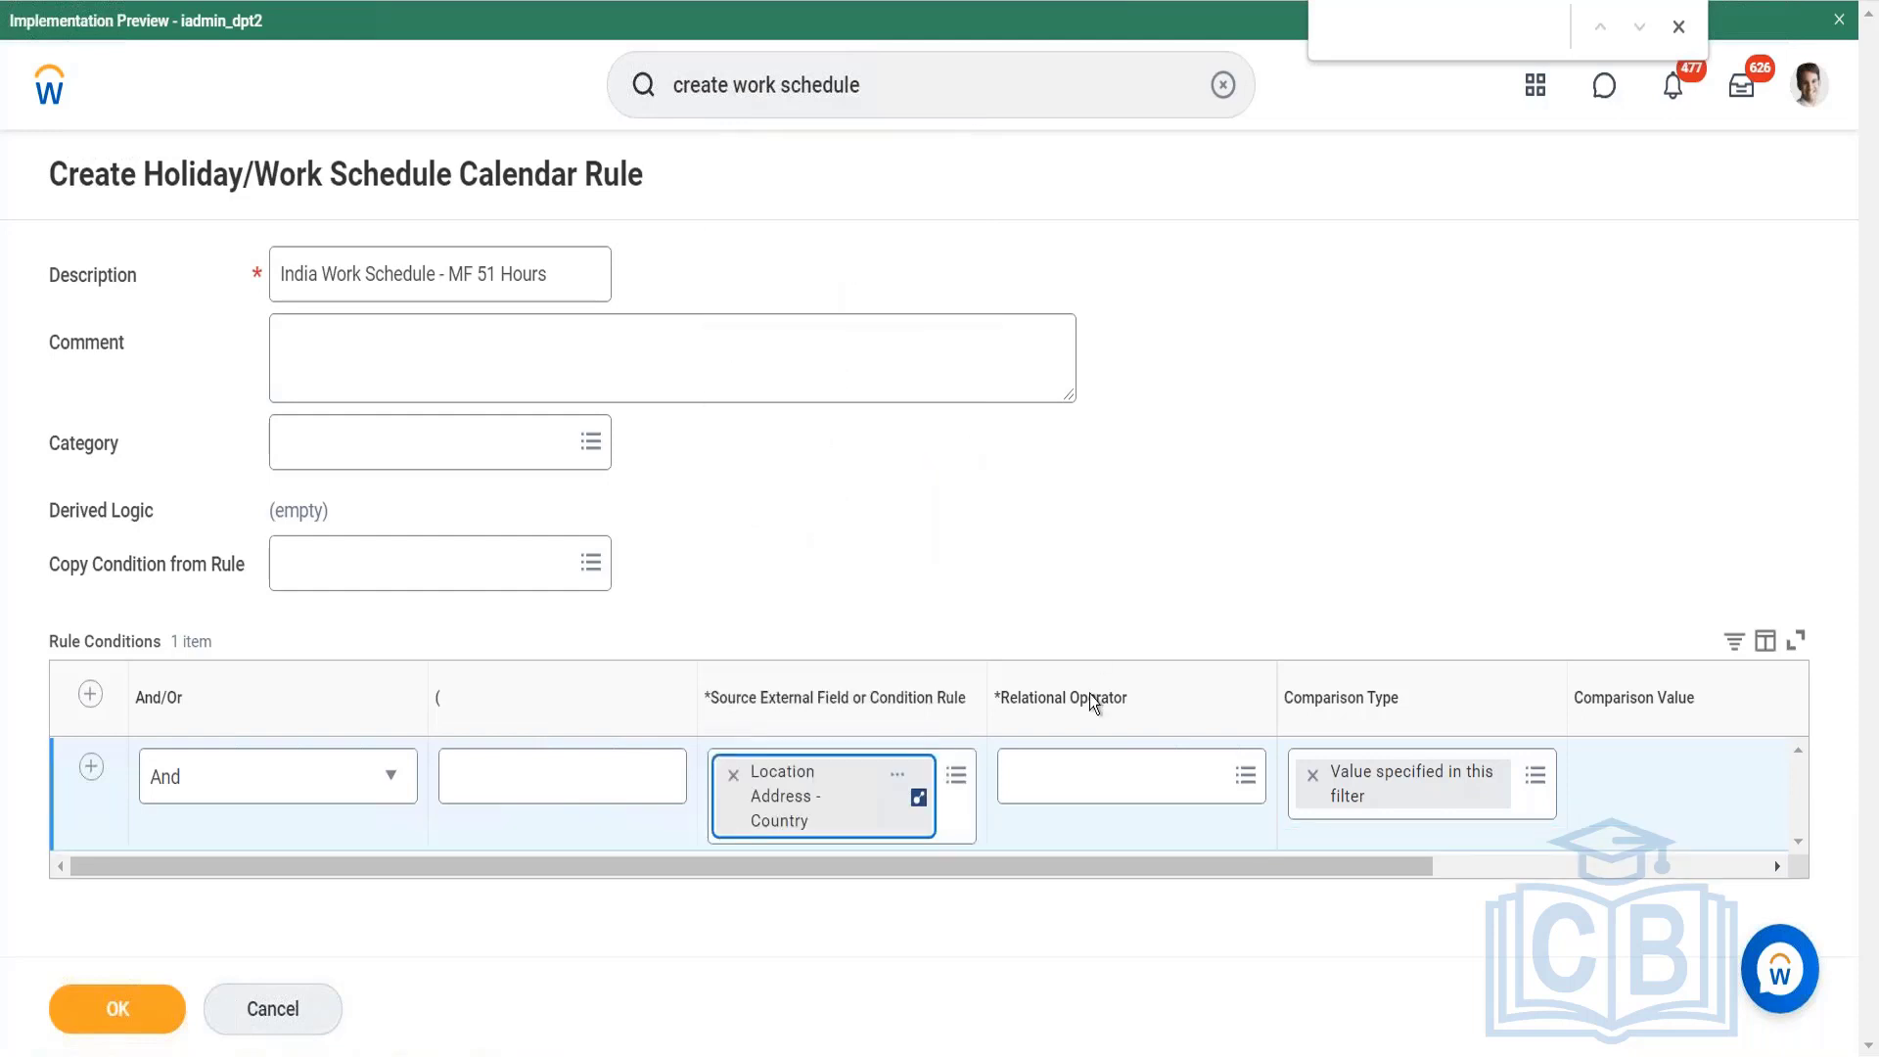
# Set the first condition's relational operator to "in the selection list" and its comparison value to India.
pyautogui.click(1061, 781)
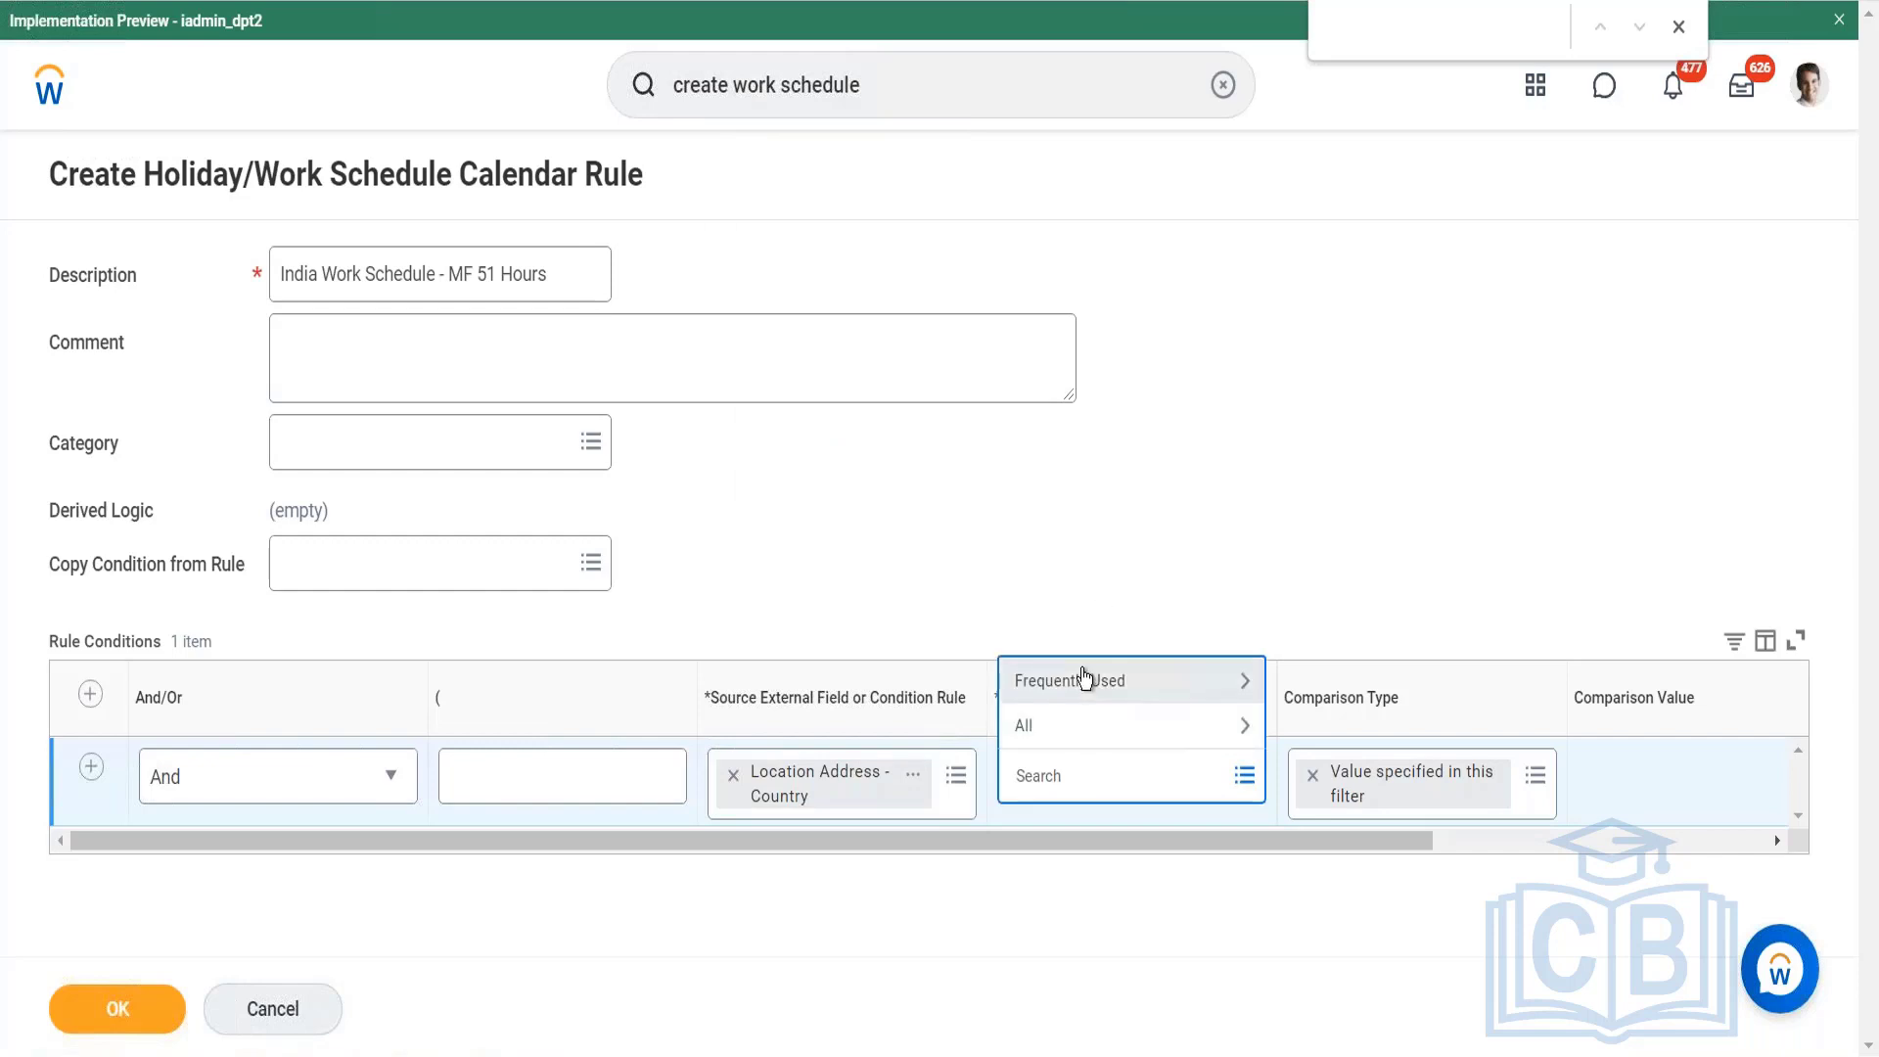
pyautogui.click(1081, 683)
pyautogui.click(1133, 595)
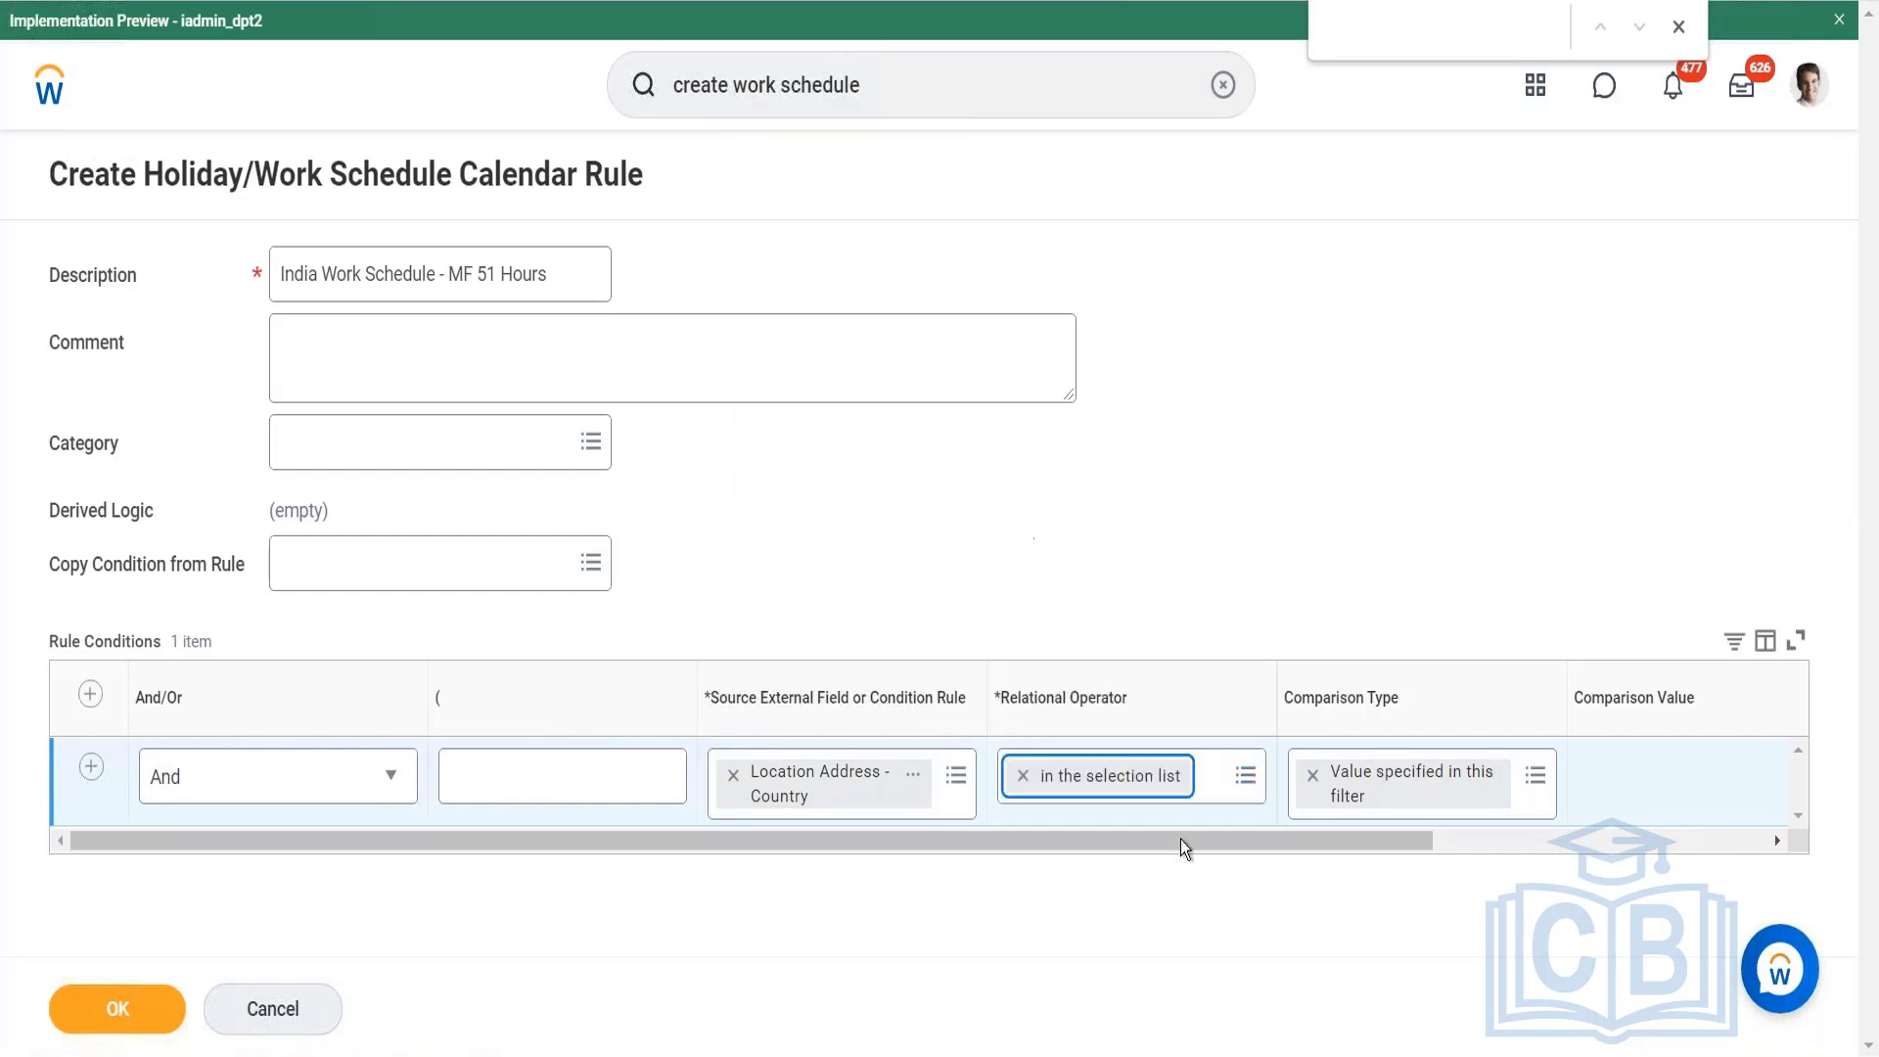
pyautogui.moveTo(1237, 845); pyautogui.dragTo(1402, 856)
pyautogui.moveTo(1572, 791); pyautogui.dragTo(1584, 789)
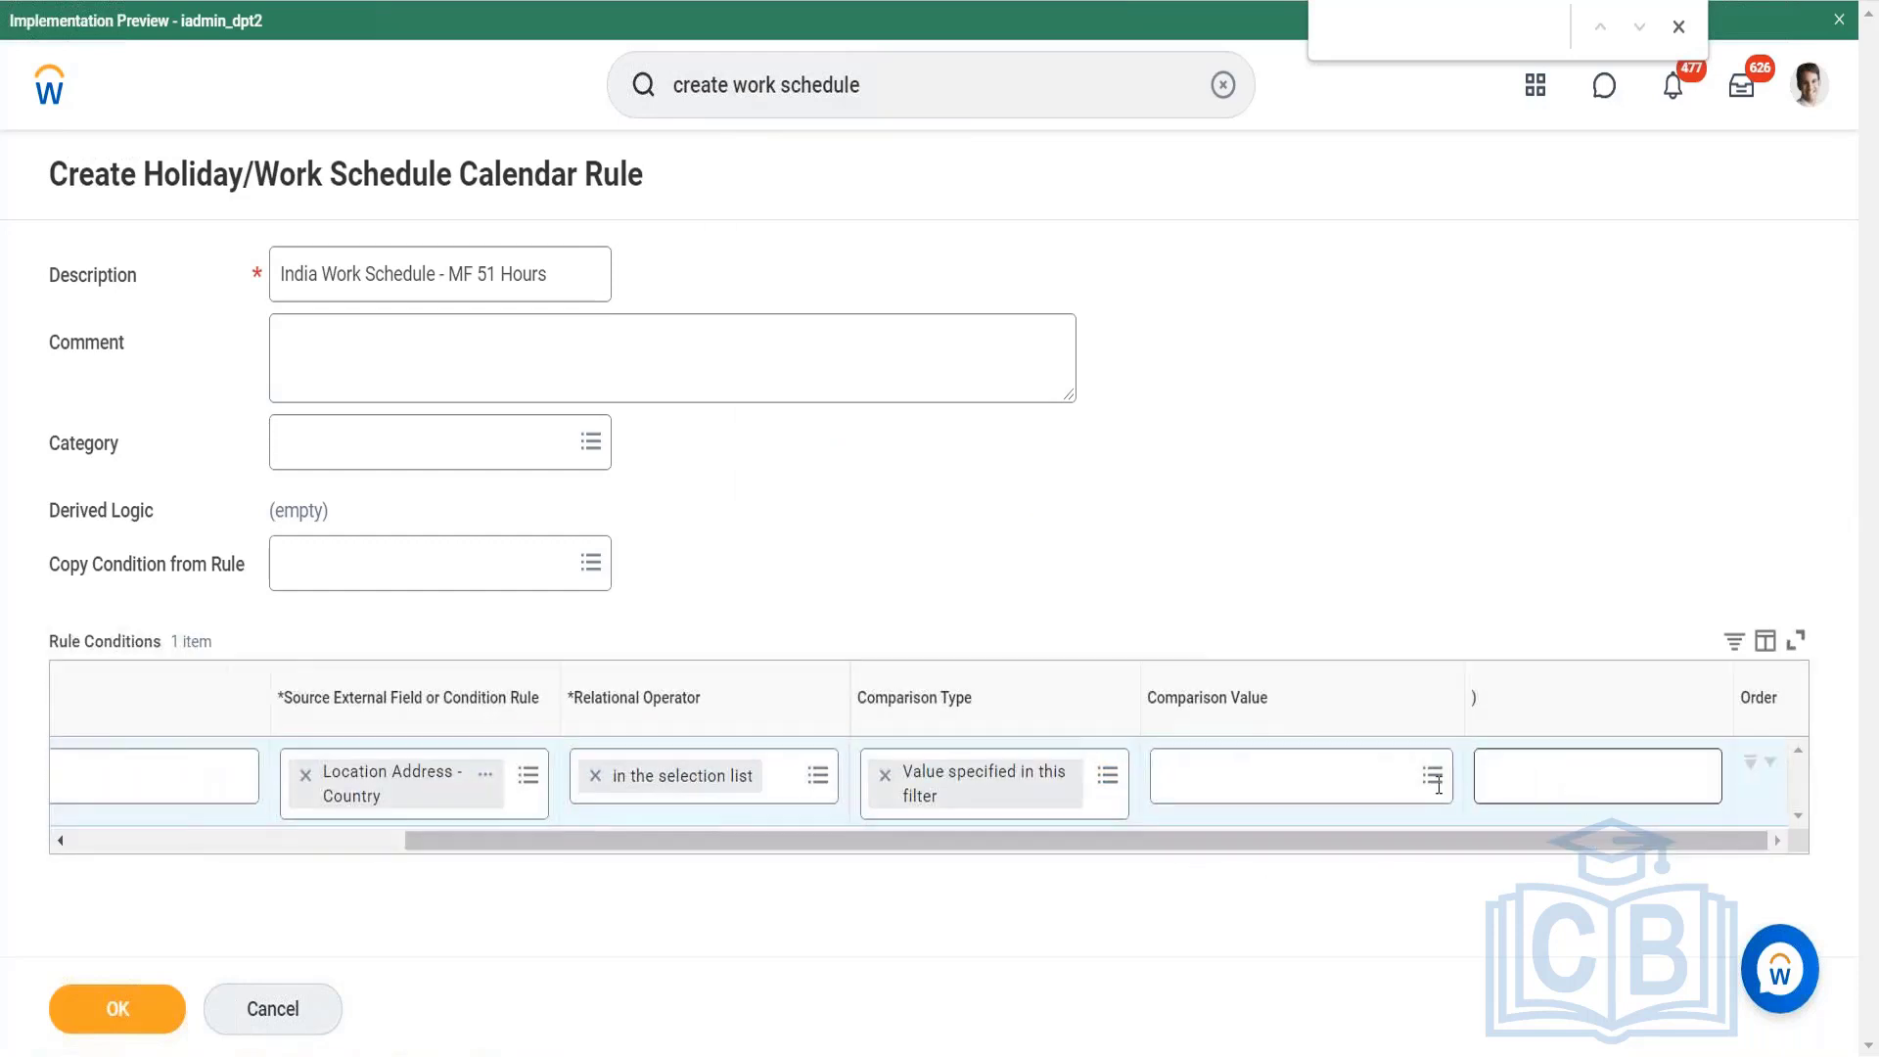
pyautogui.click(1409, 787)
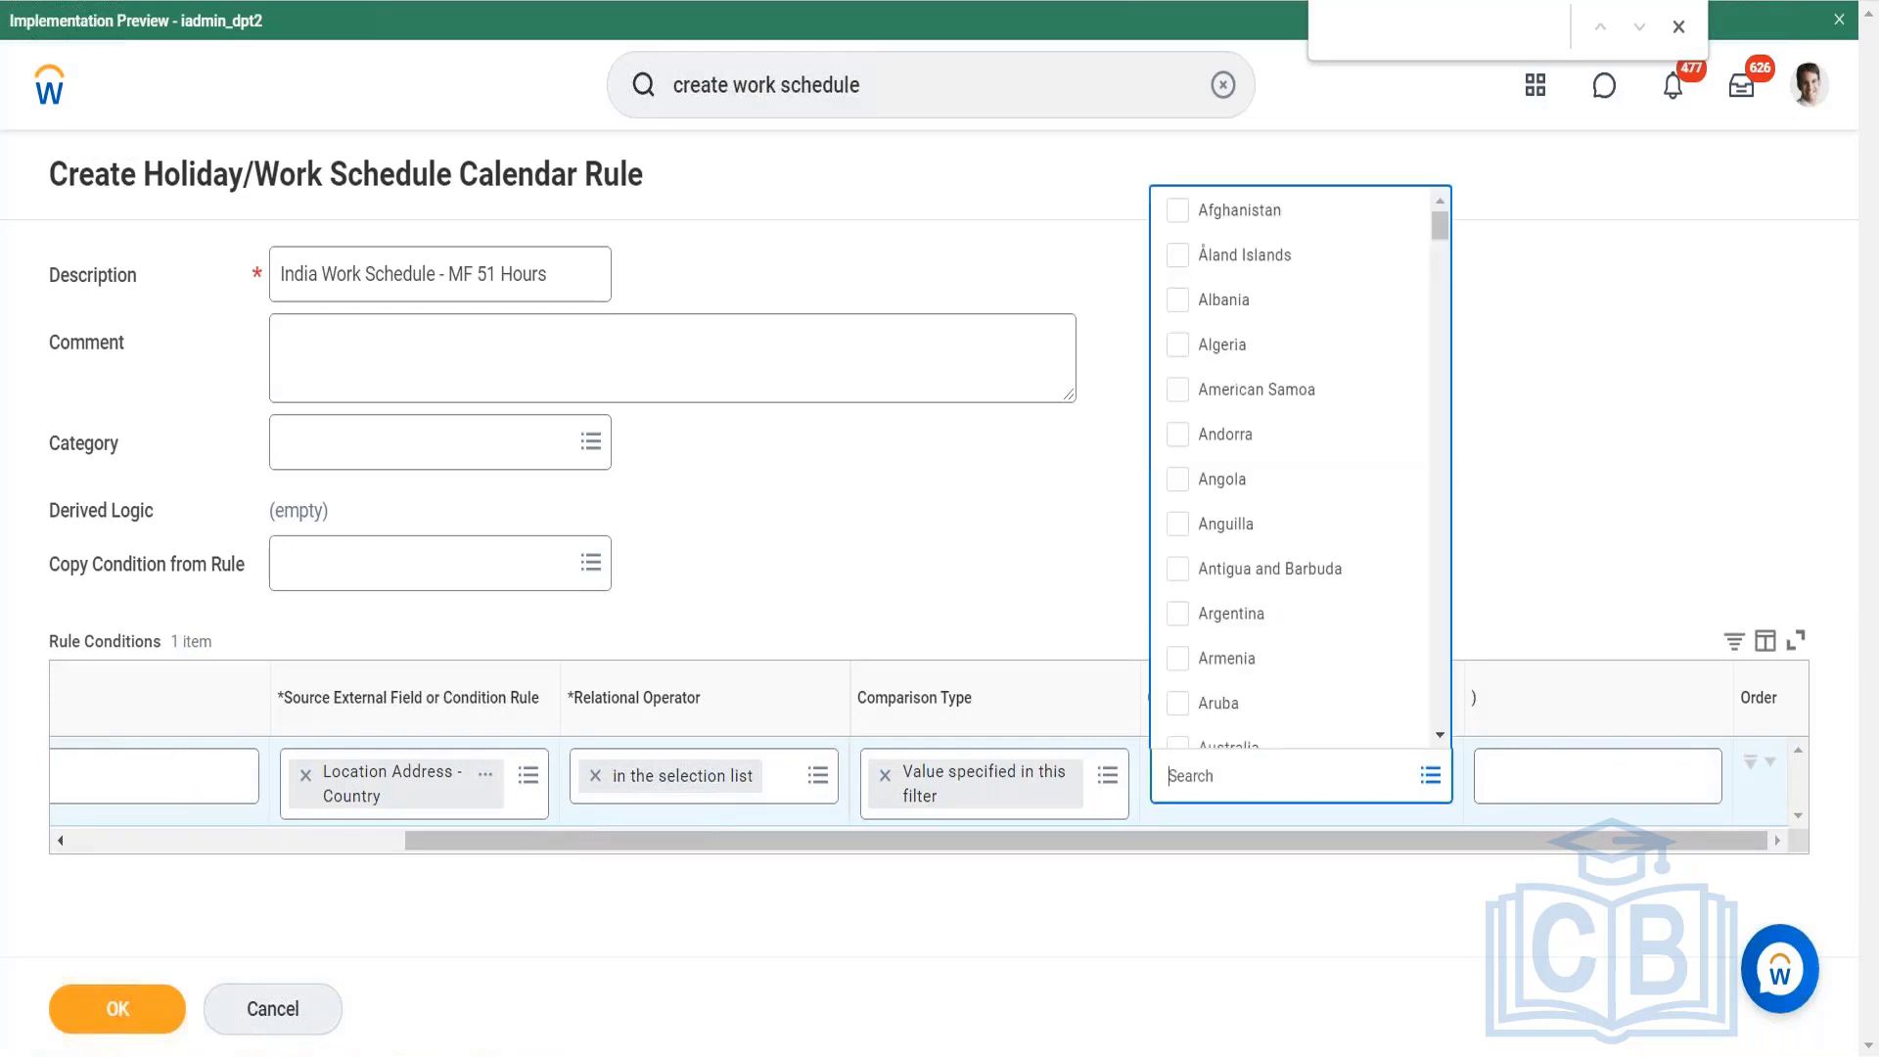
pyautogui.write('India')
pyautogui.press('Return')
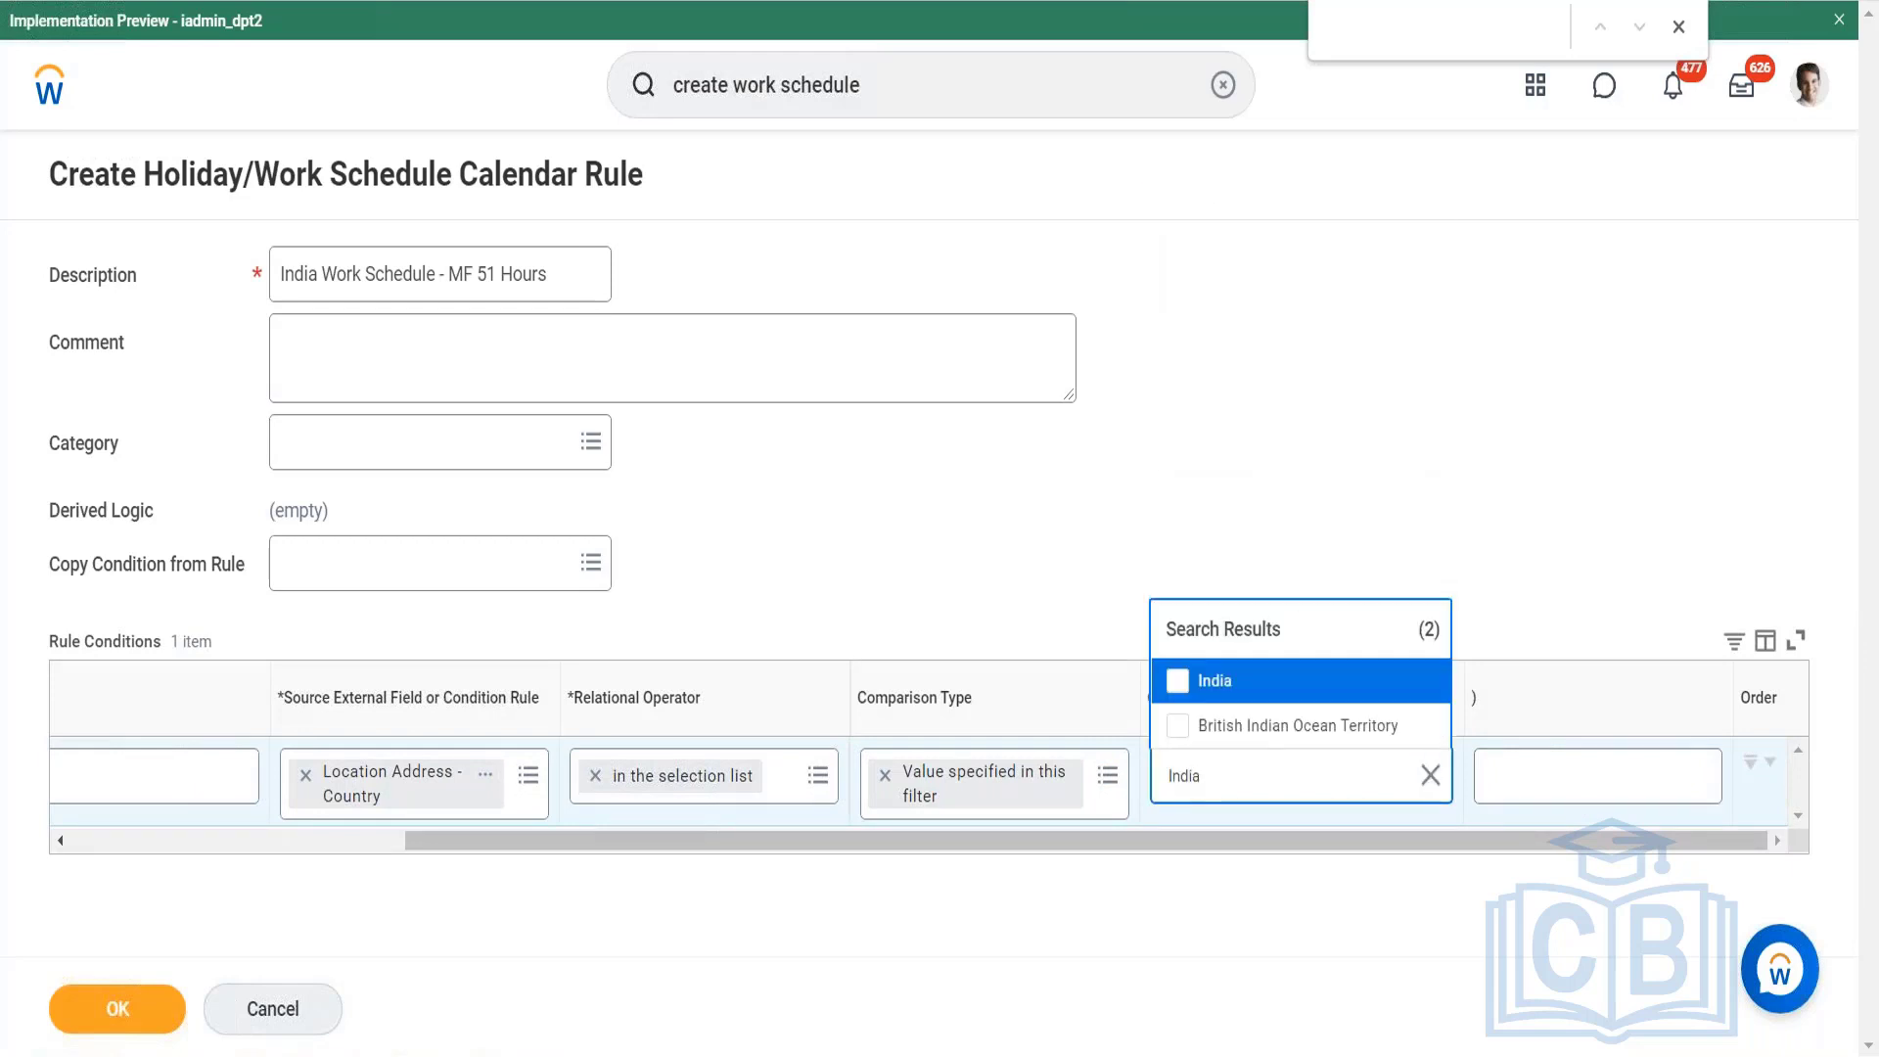
pyautogui.click(1288, 692)
pyautogui.click(1200, 866)
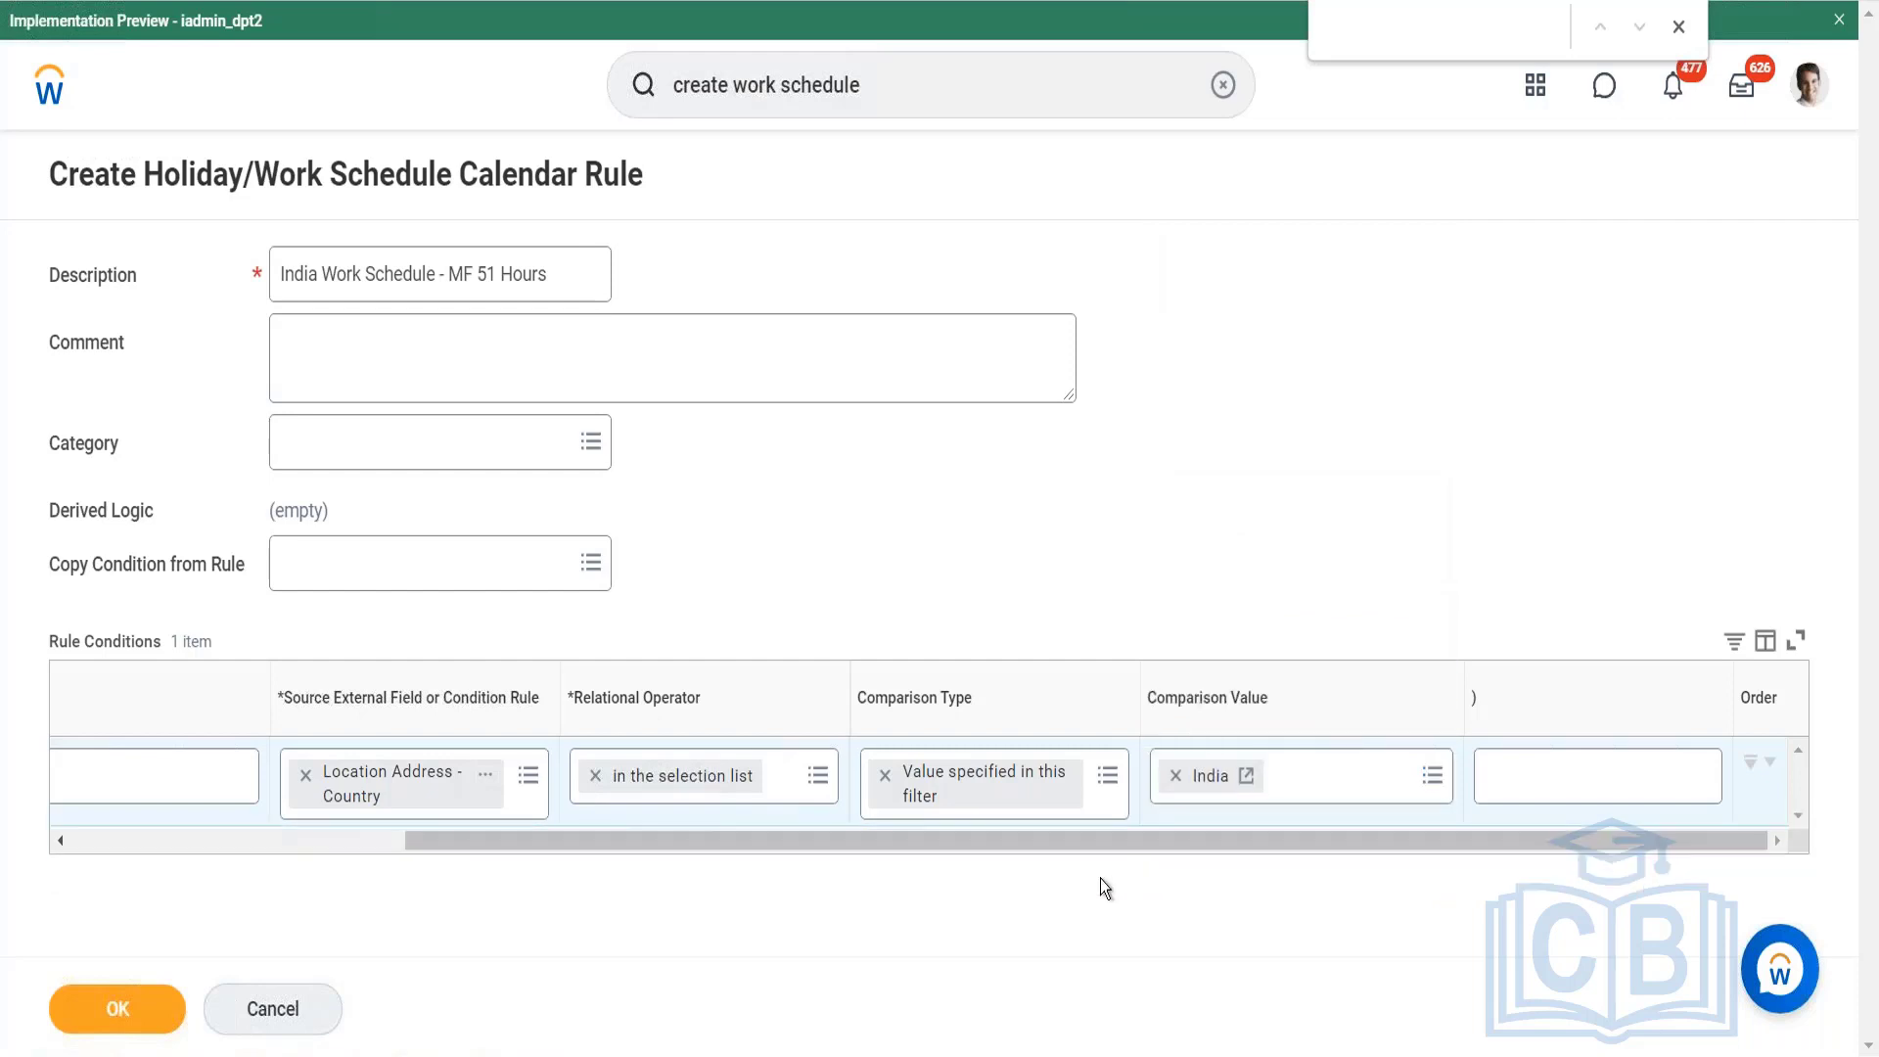
# Add a second rule condition and search its source field for India, looking through the matching fields and condition rules.
pyautogui.moveTo(1063, 838); pyautogui.dragTo(506, 844)
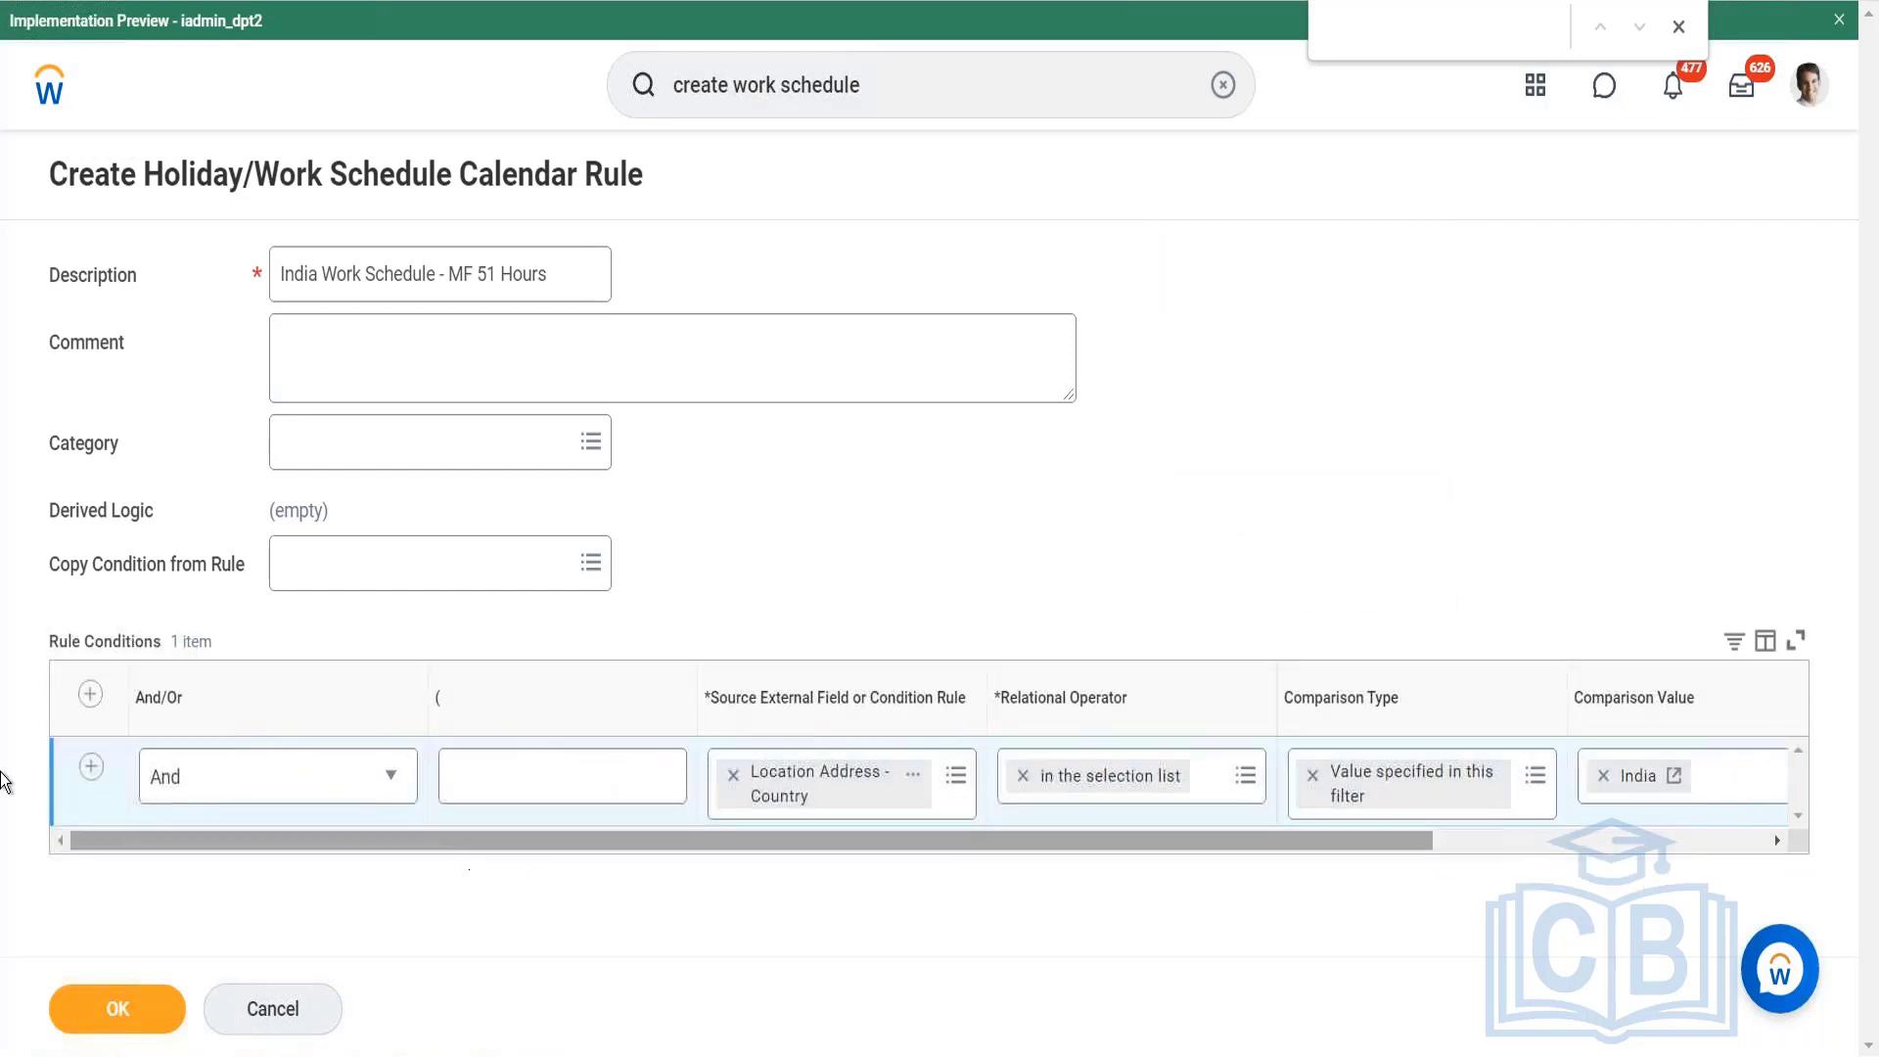
pyautogui.click(91, 769)
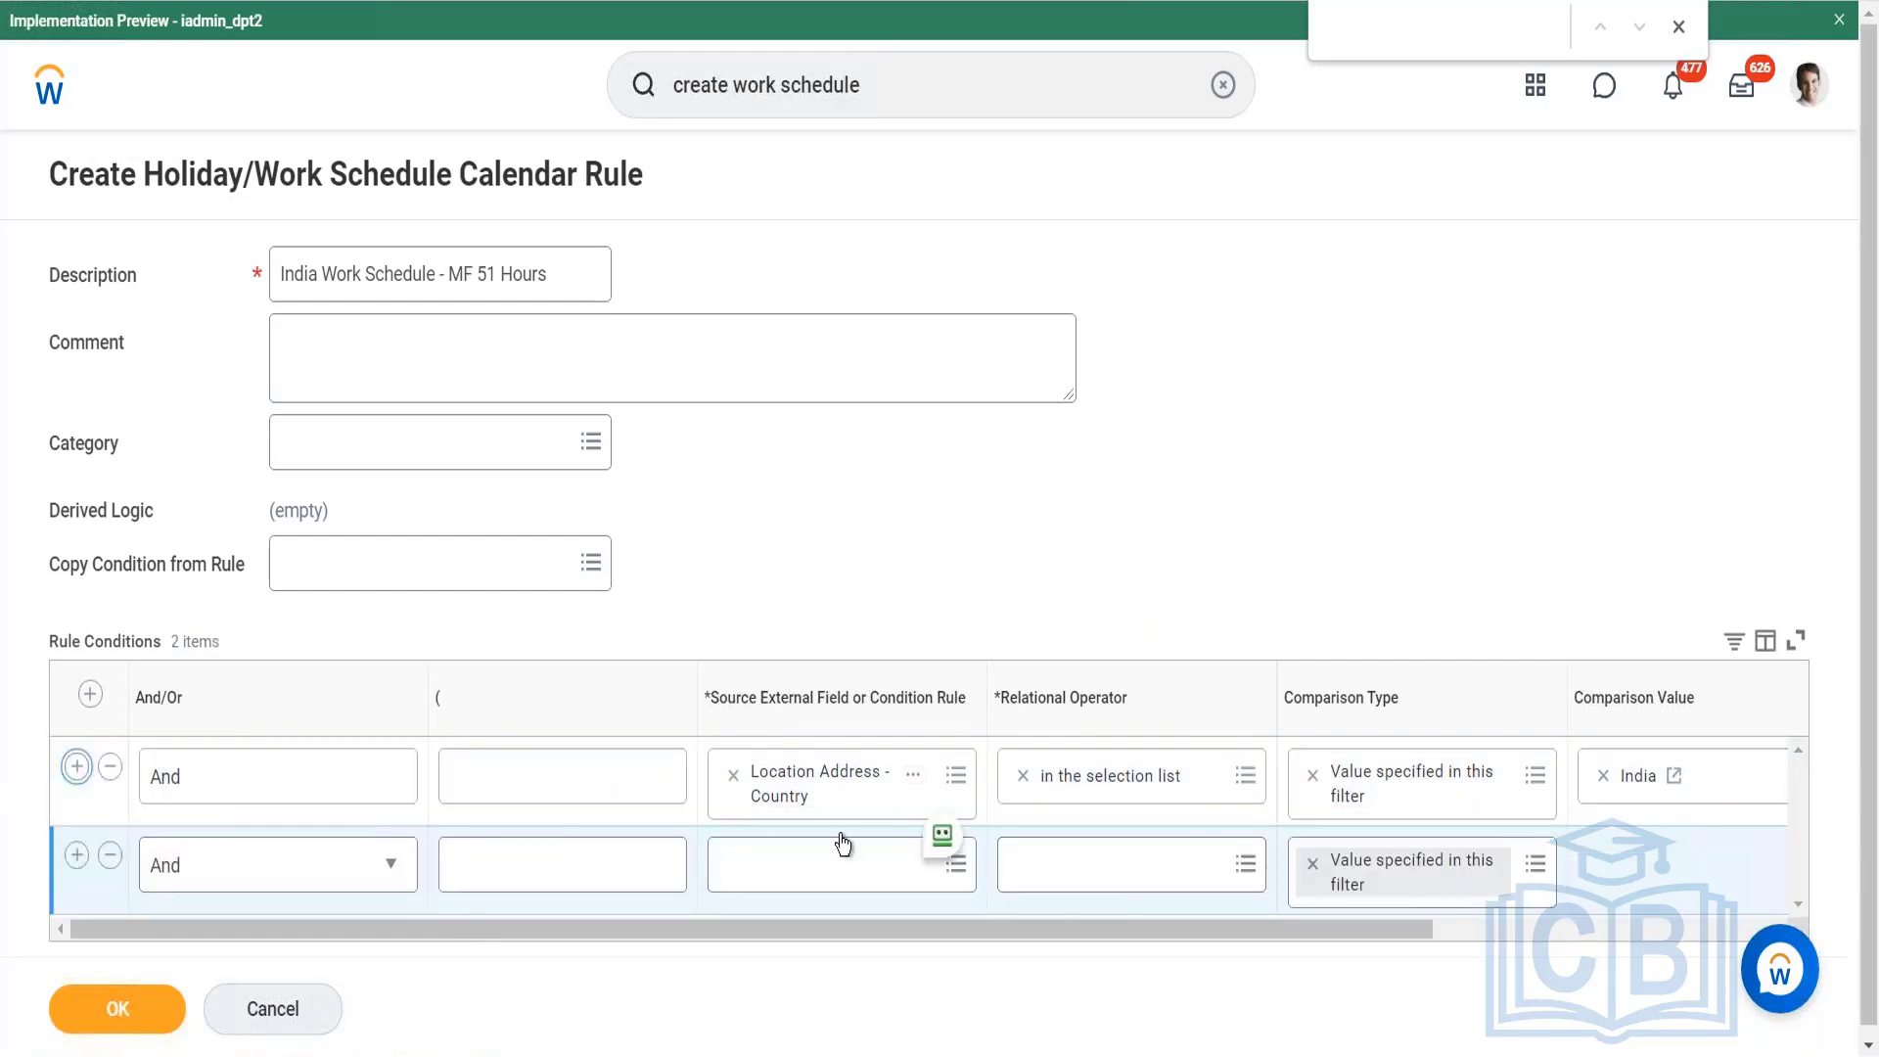
pyautogui.click(835, 867)
pyautogui.write('Ci')
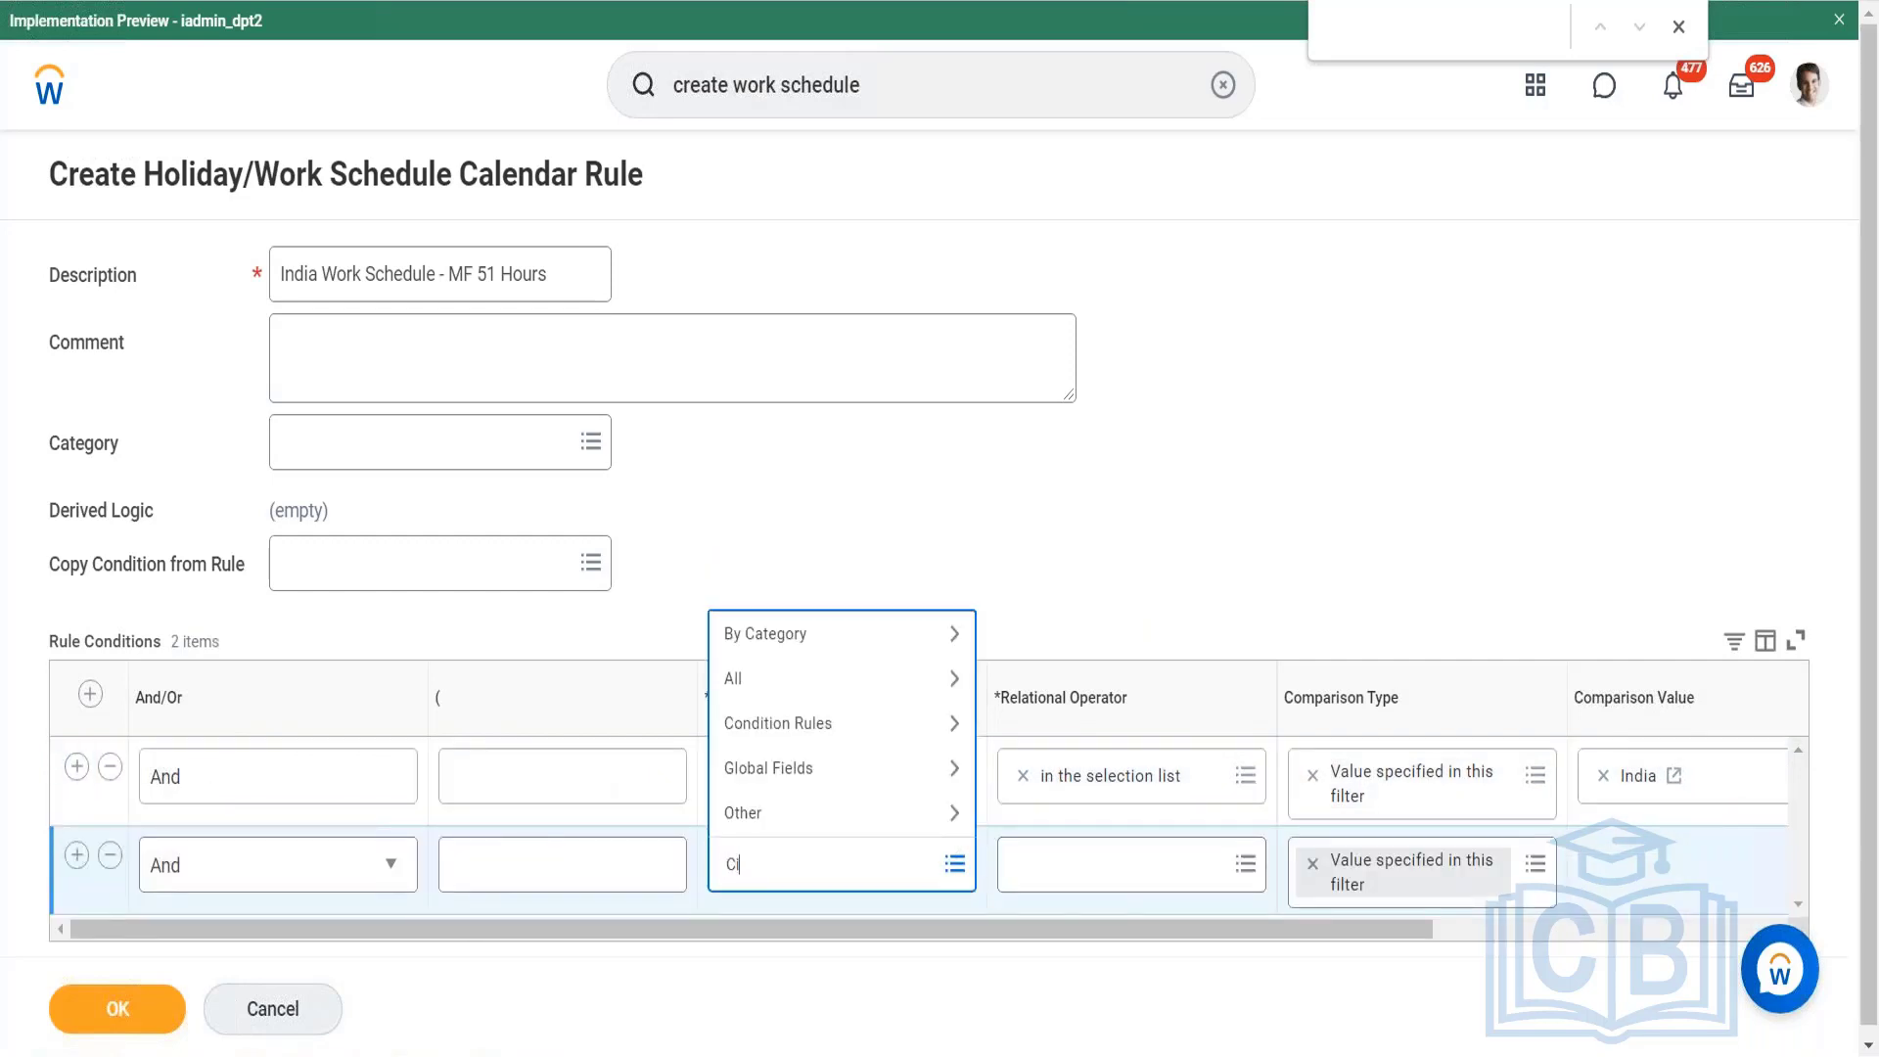
pyautogui.press('BackSpace')
pyautogui.write('India')
pyautogui.press('Return')
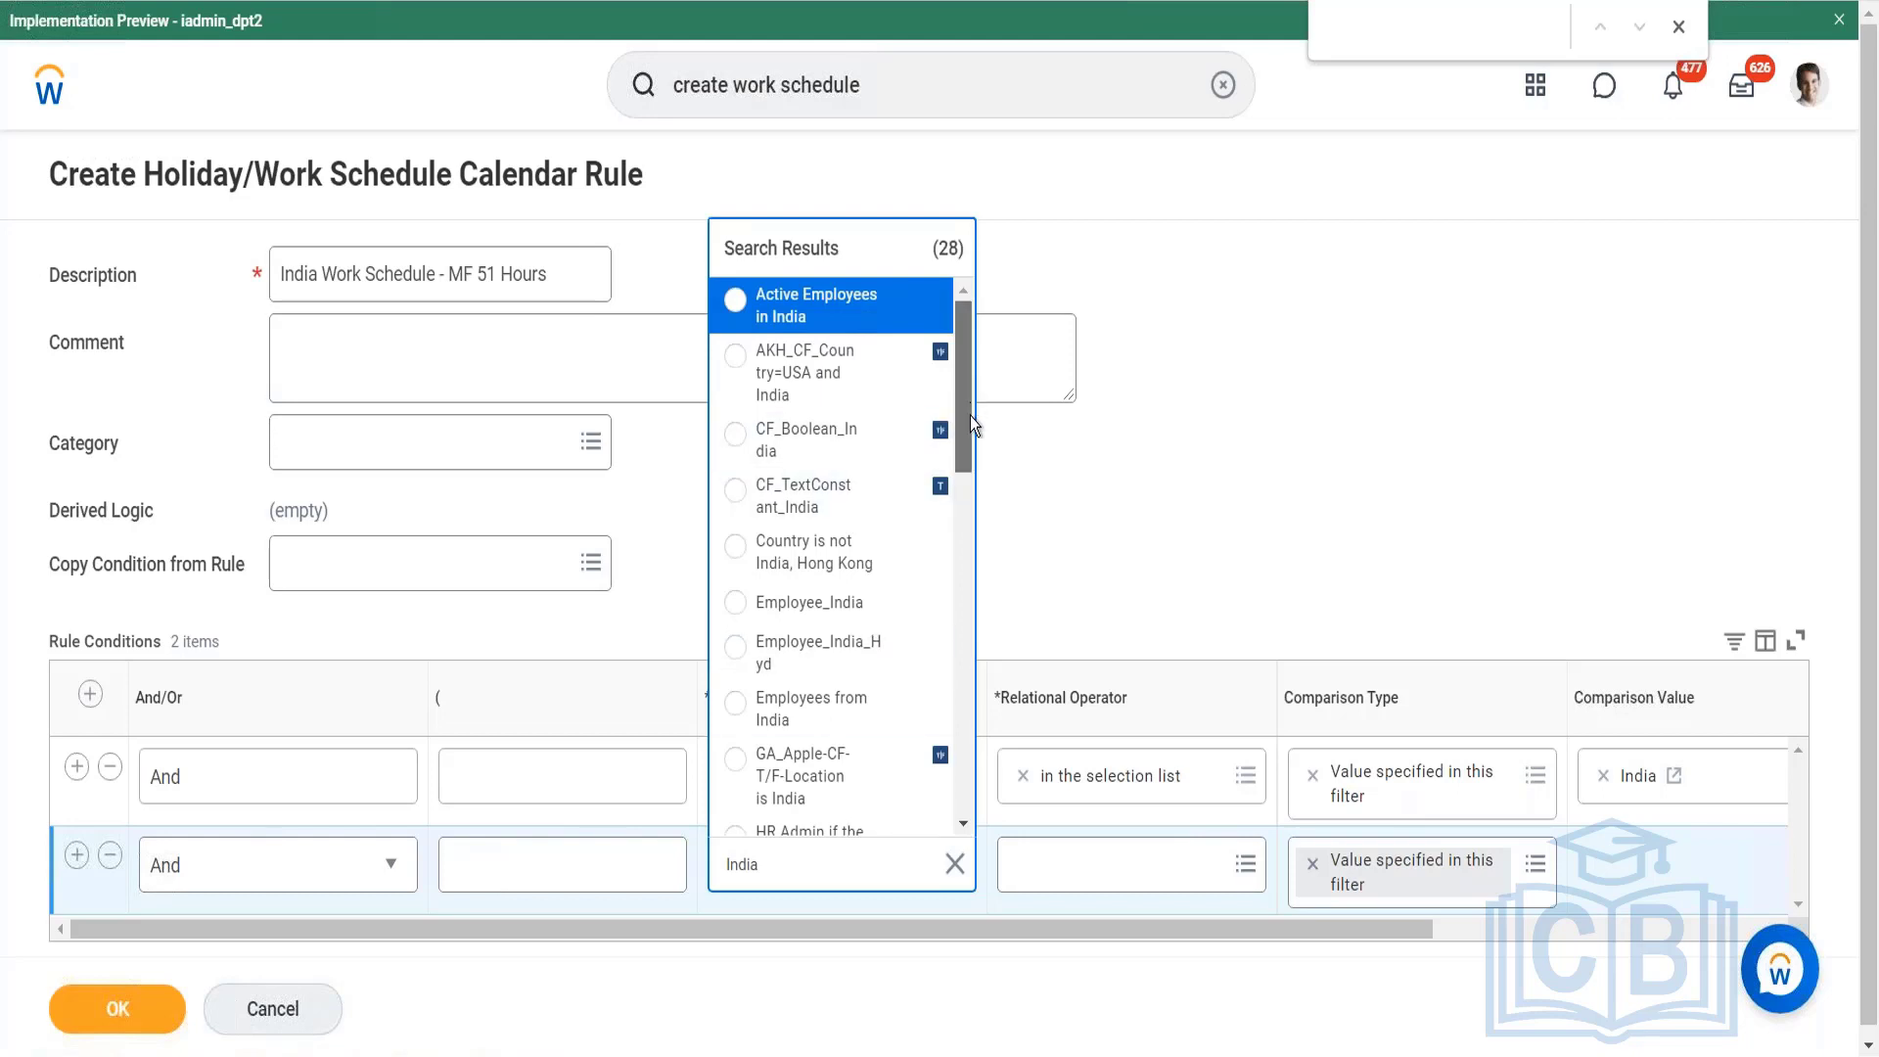
pyautogui.scroll(-2, 971, 415)
pyautogui.scroll(-1, 969, 430)
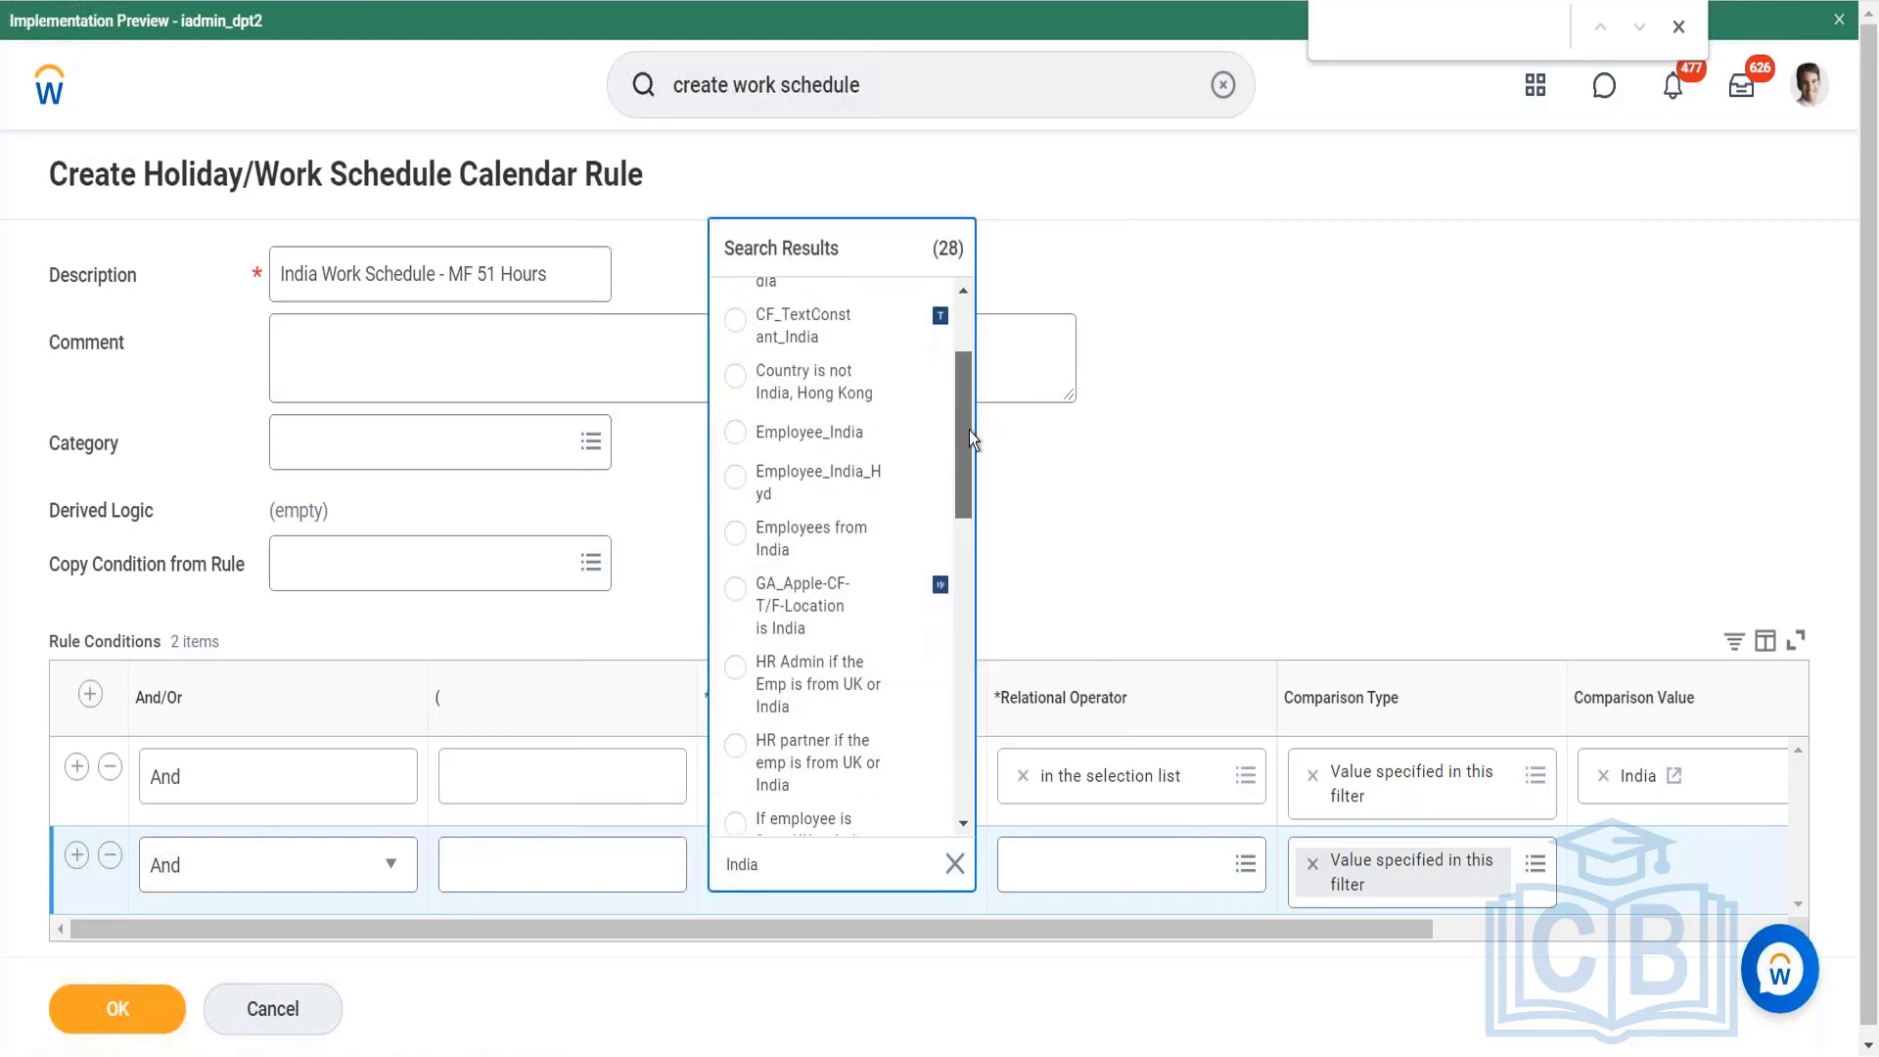
pyautogui.moveTo(967, 439); pyautogui.dragTo(965, 514)
pyautogui.moveTo(773, 881); pyautogui.dragTo(661, 896)
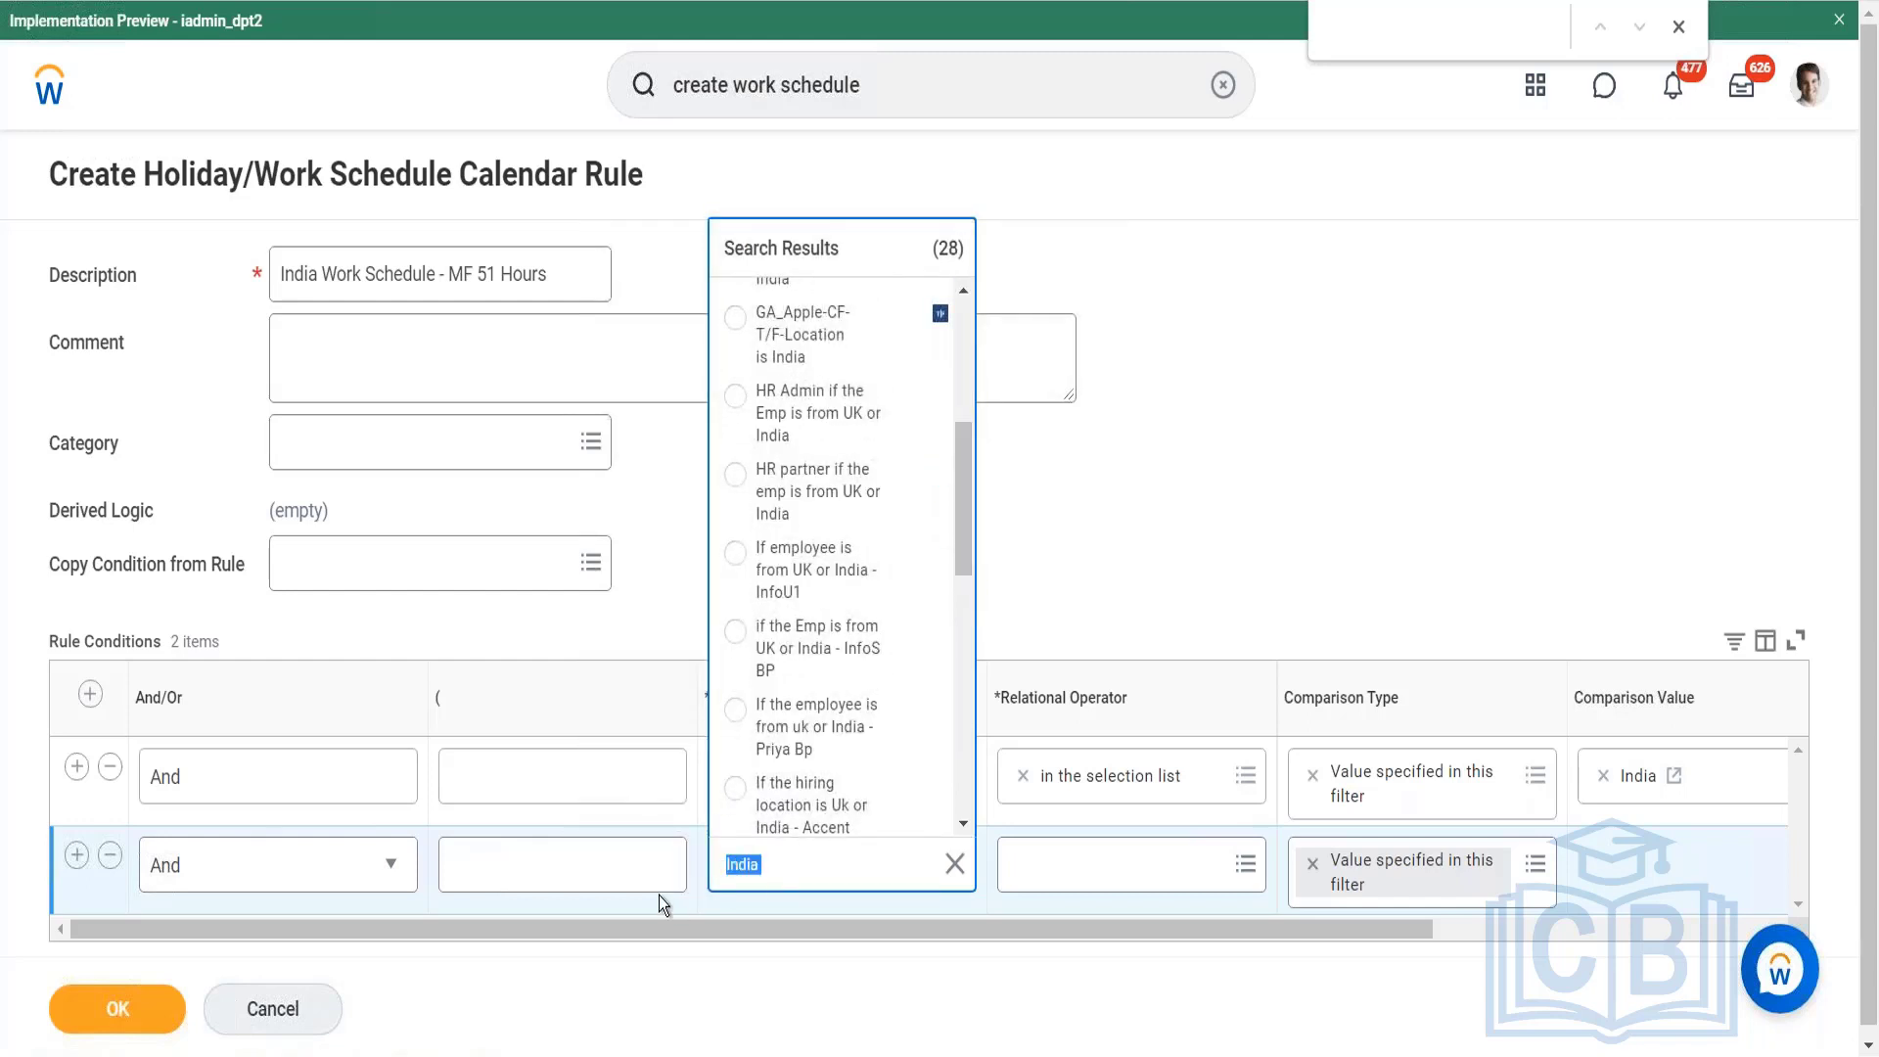
# Search the second condition's source for Chennai and Bangalore, and use the rule "If Employee loc is except bangalore ingonre it, if bangalore loc accept".
pyautogui.write('Chennai')
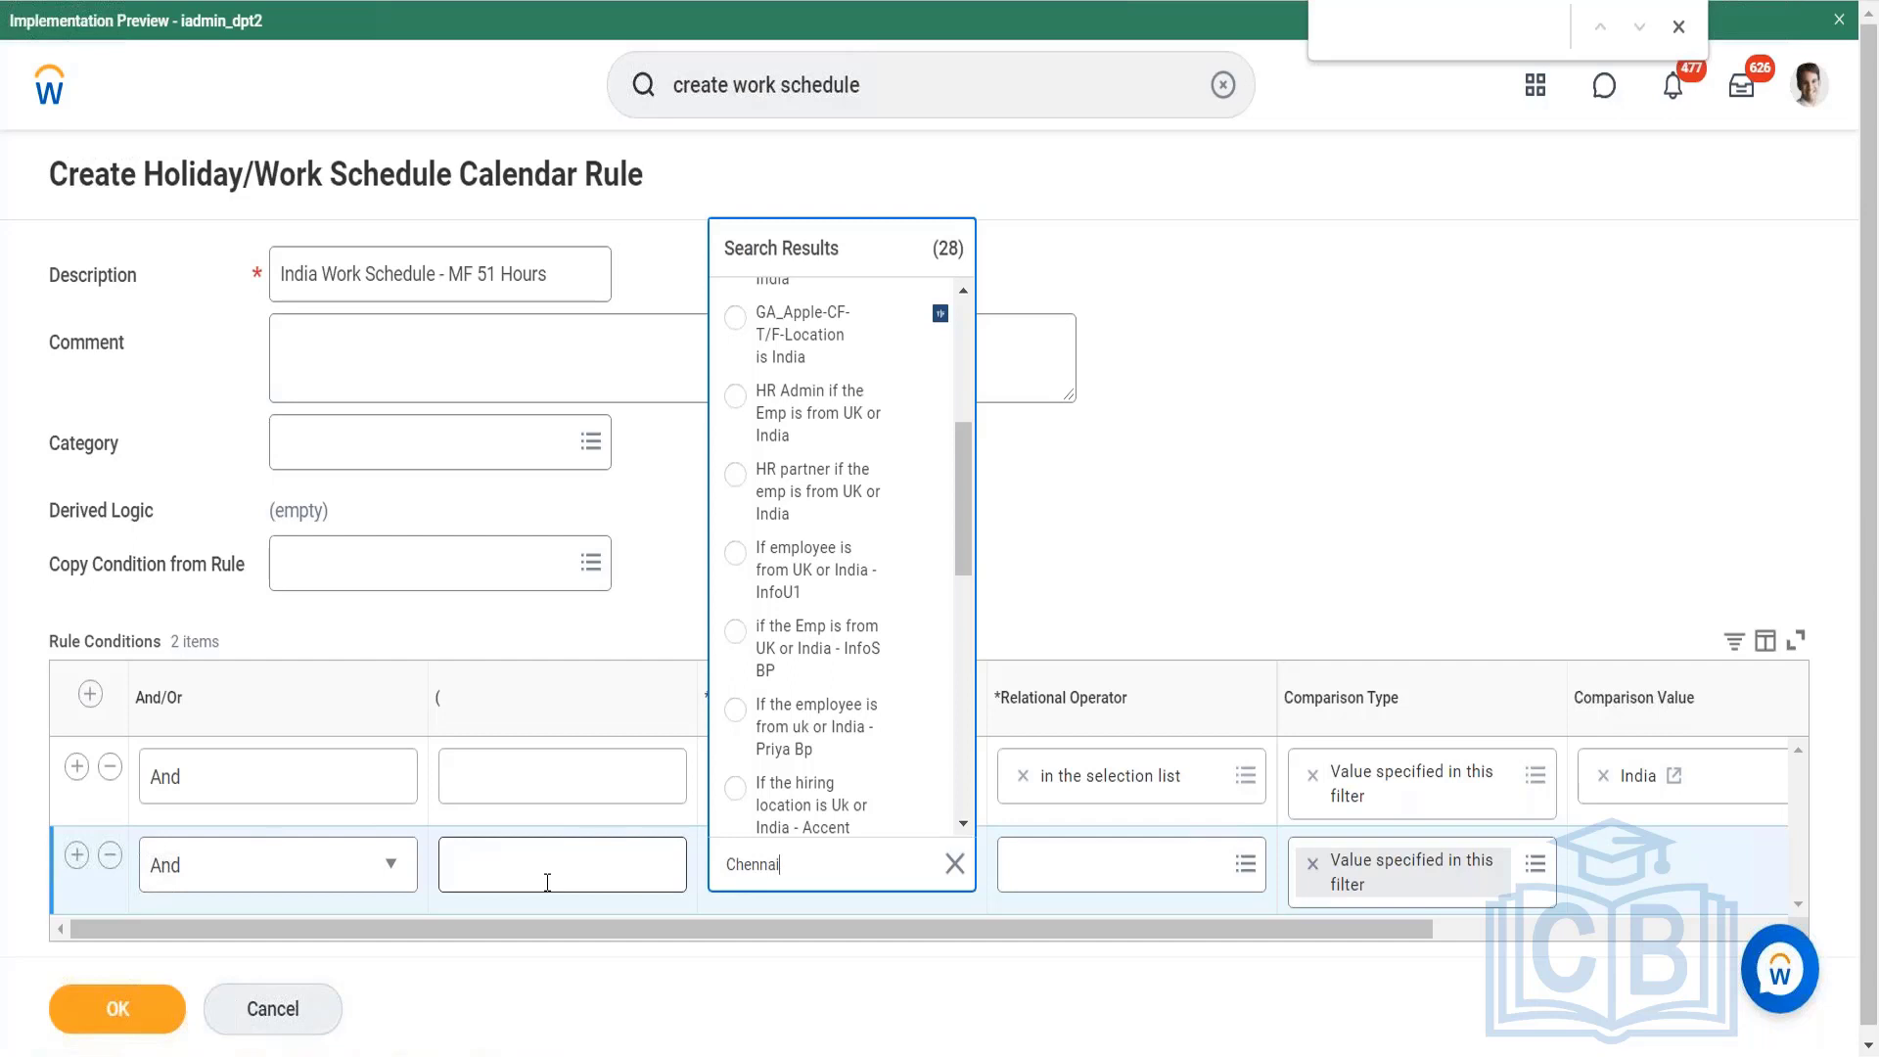
pyautogui.press('Return')
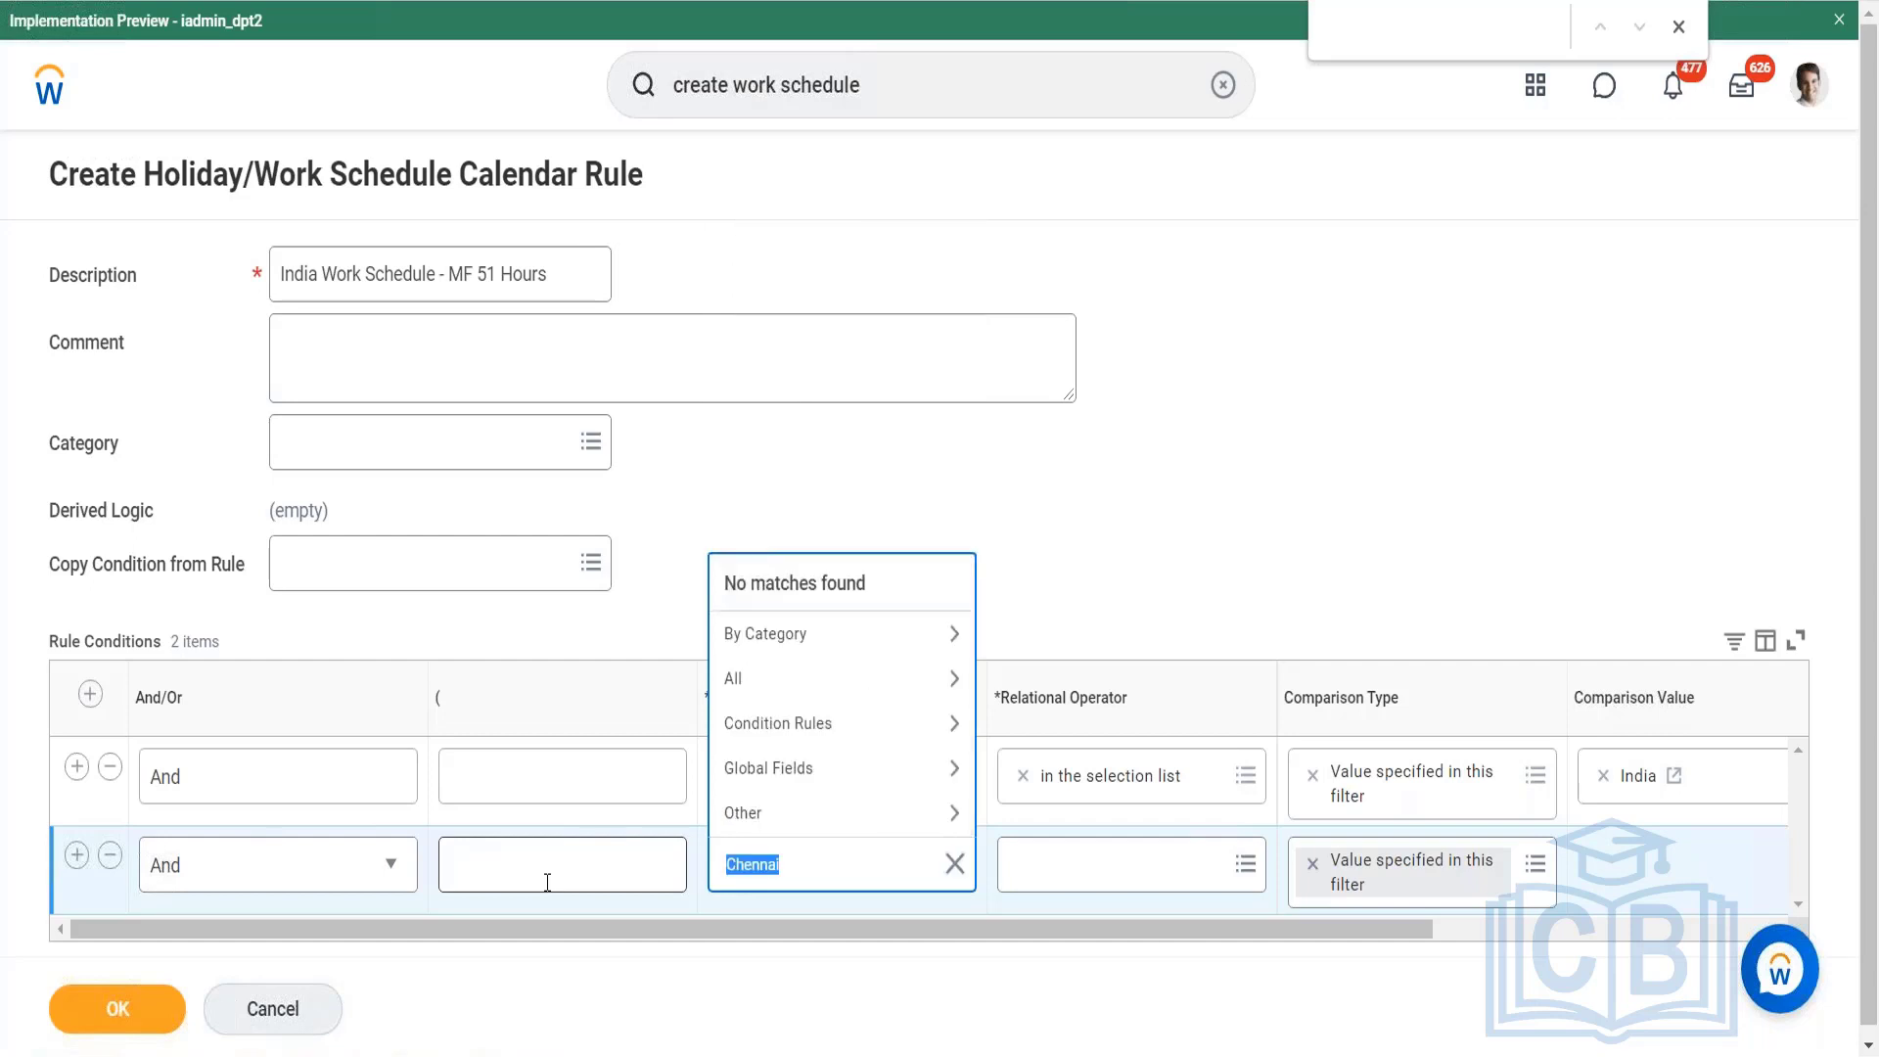
pyautogui.press('BackSpace')
pyautogui.write('Bangalore')
pyautogui.press('Return')
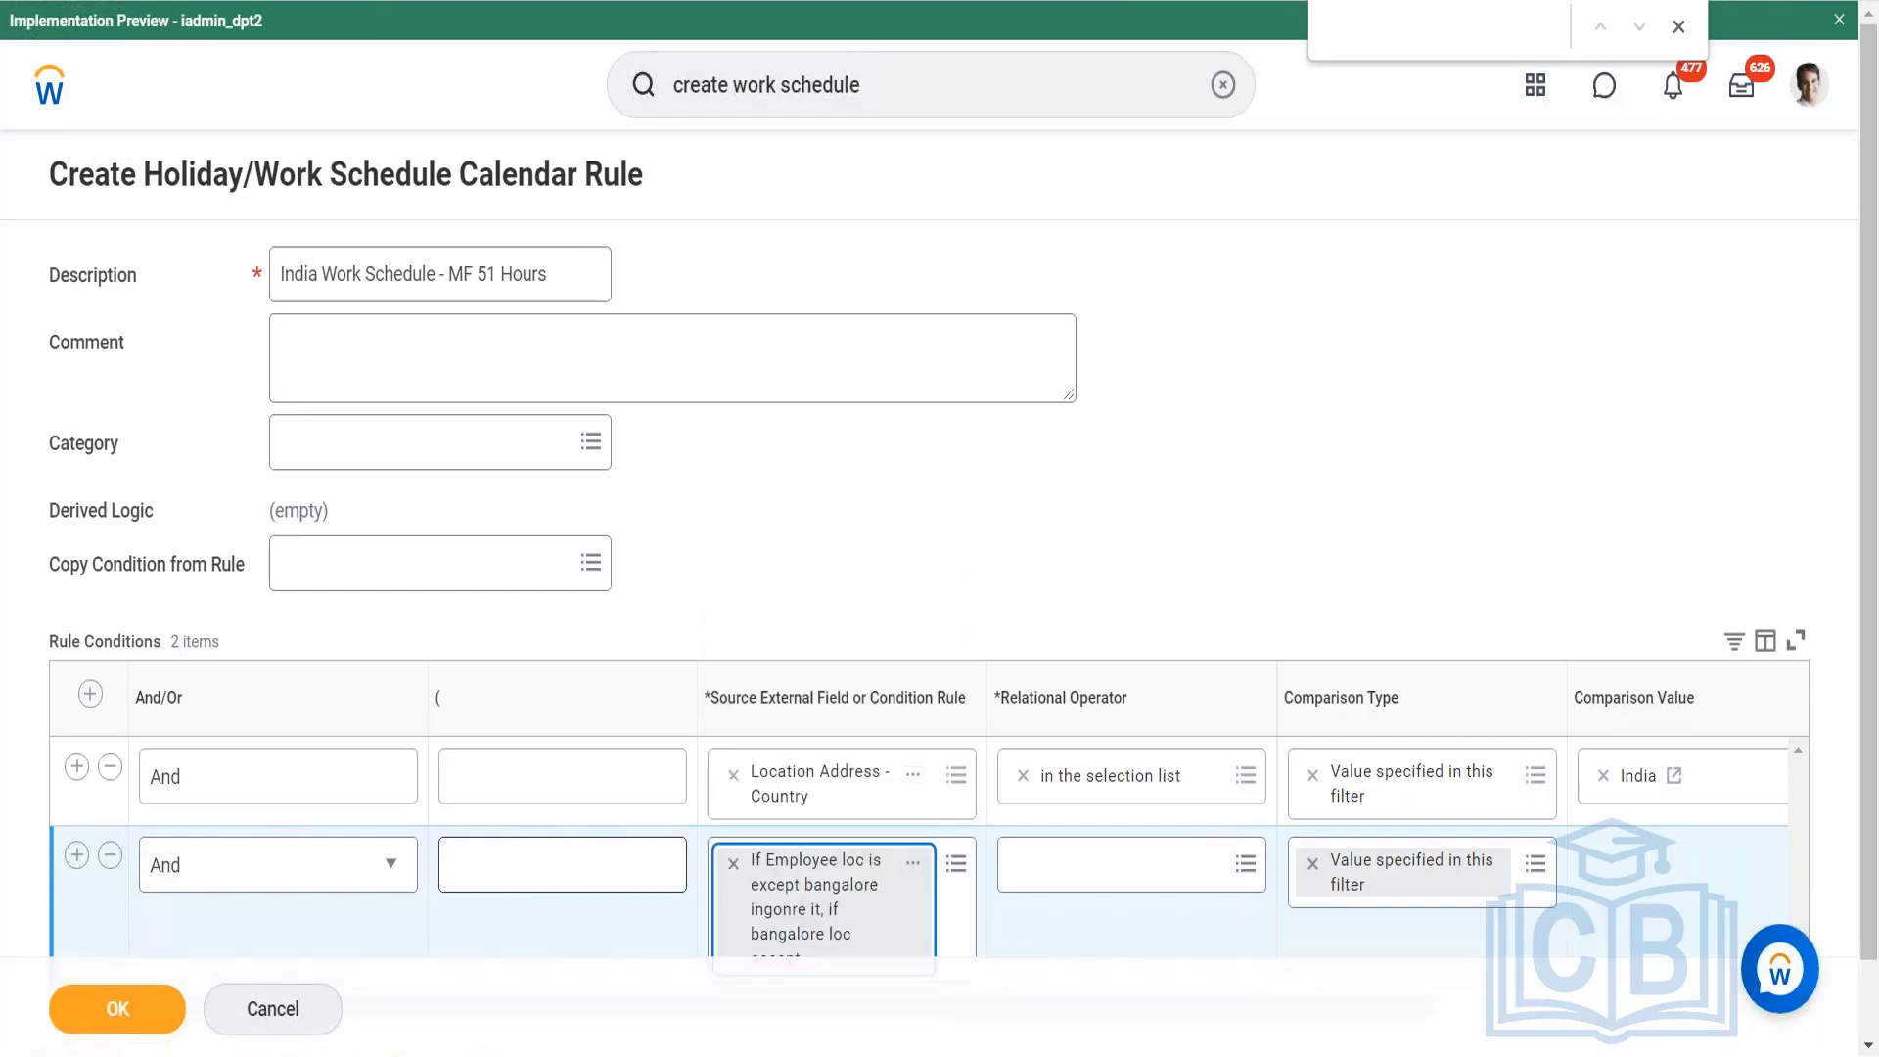
# Set the second condition's relational operator to "equal to", enable its comparison value, and save the calendar rule.
pyautogui.scroll(-1, 896, 754)
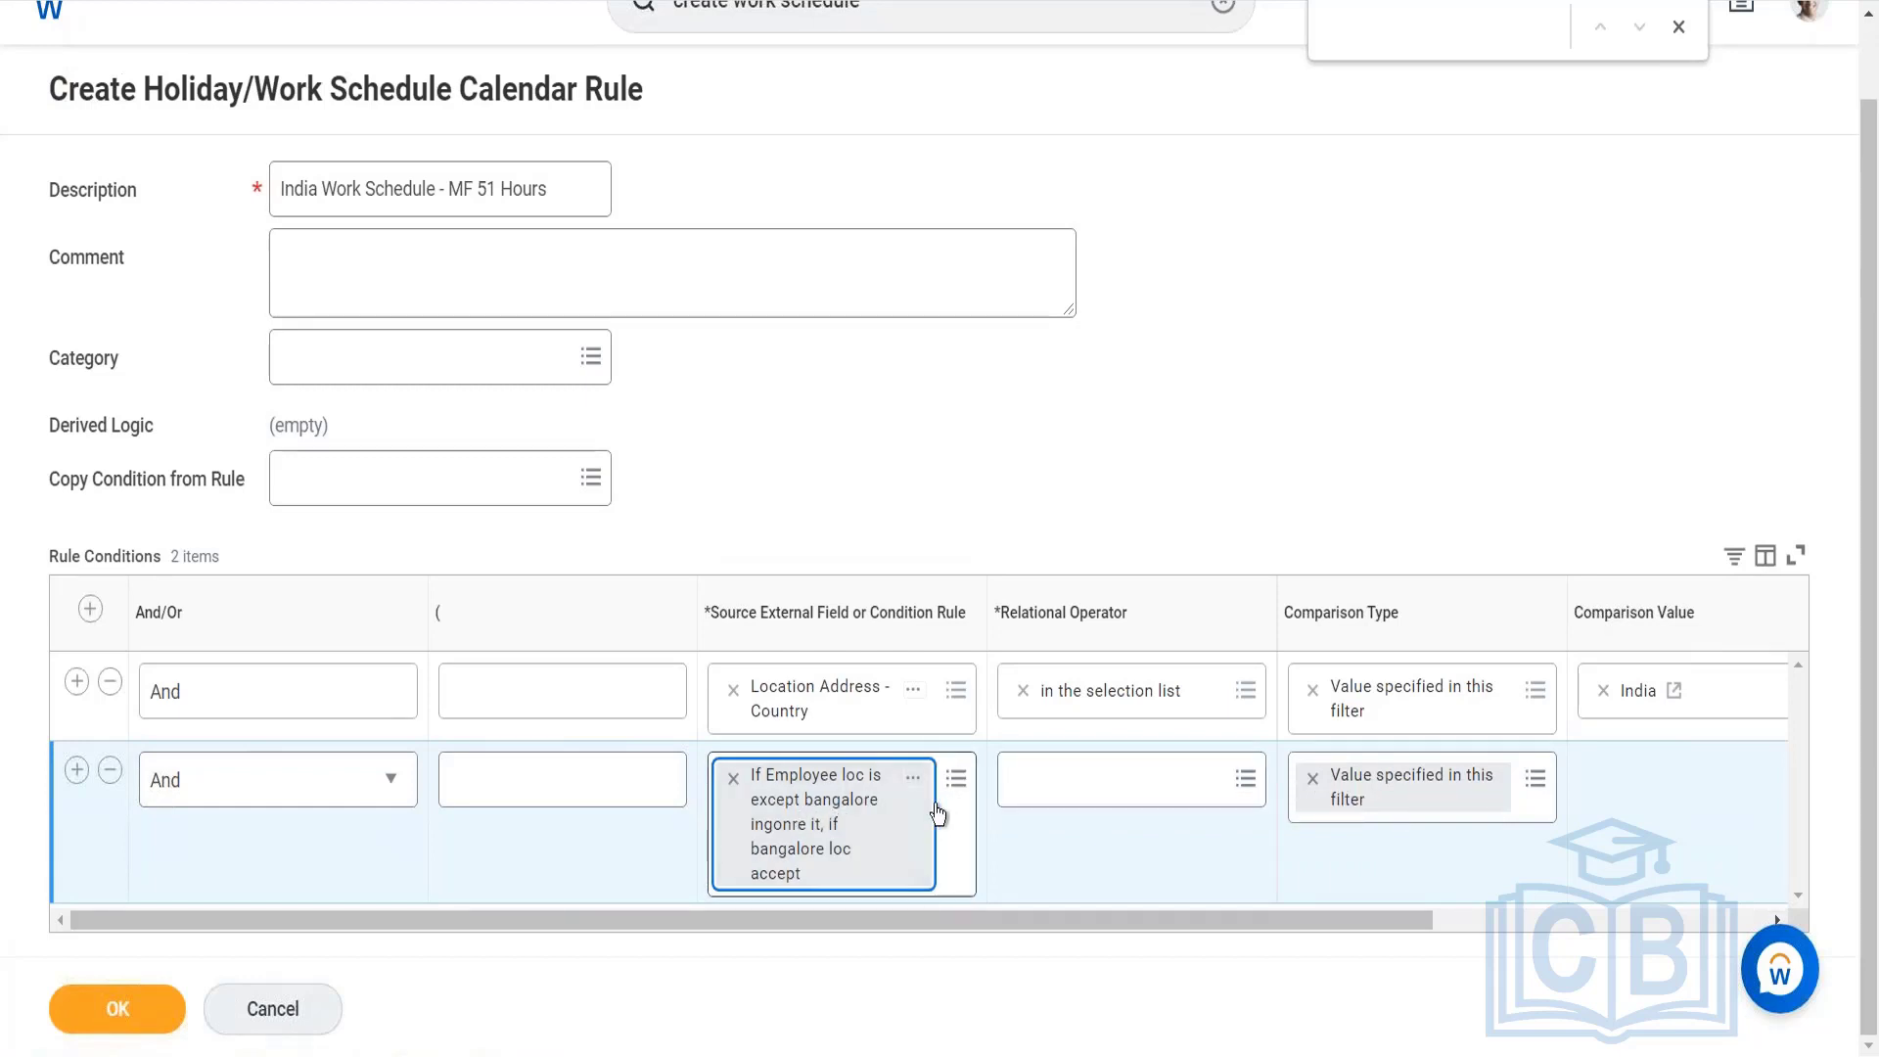
pyautogui.click(1077, 783)
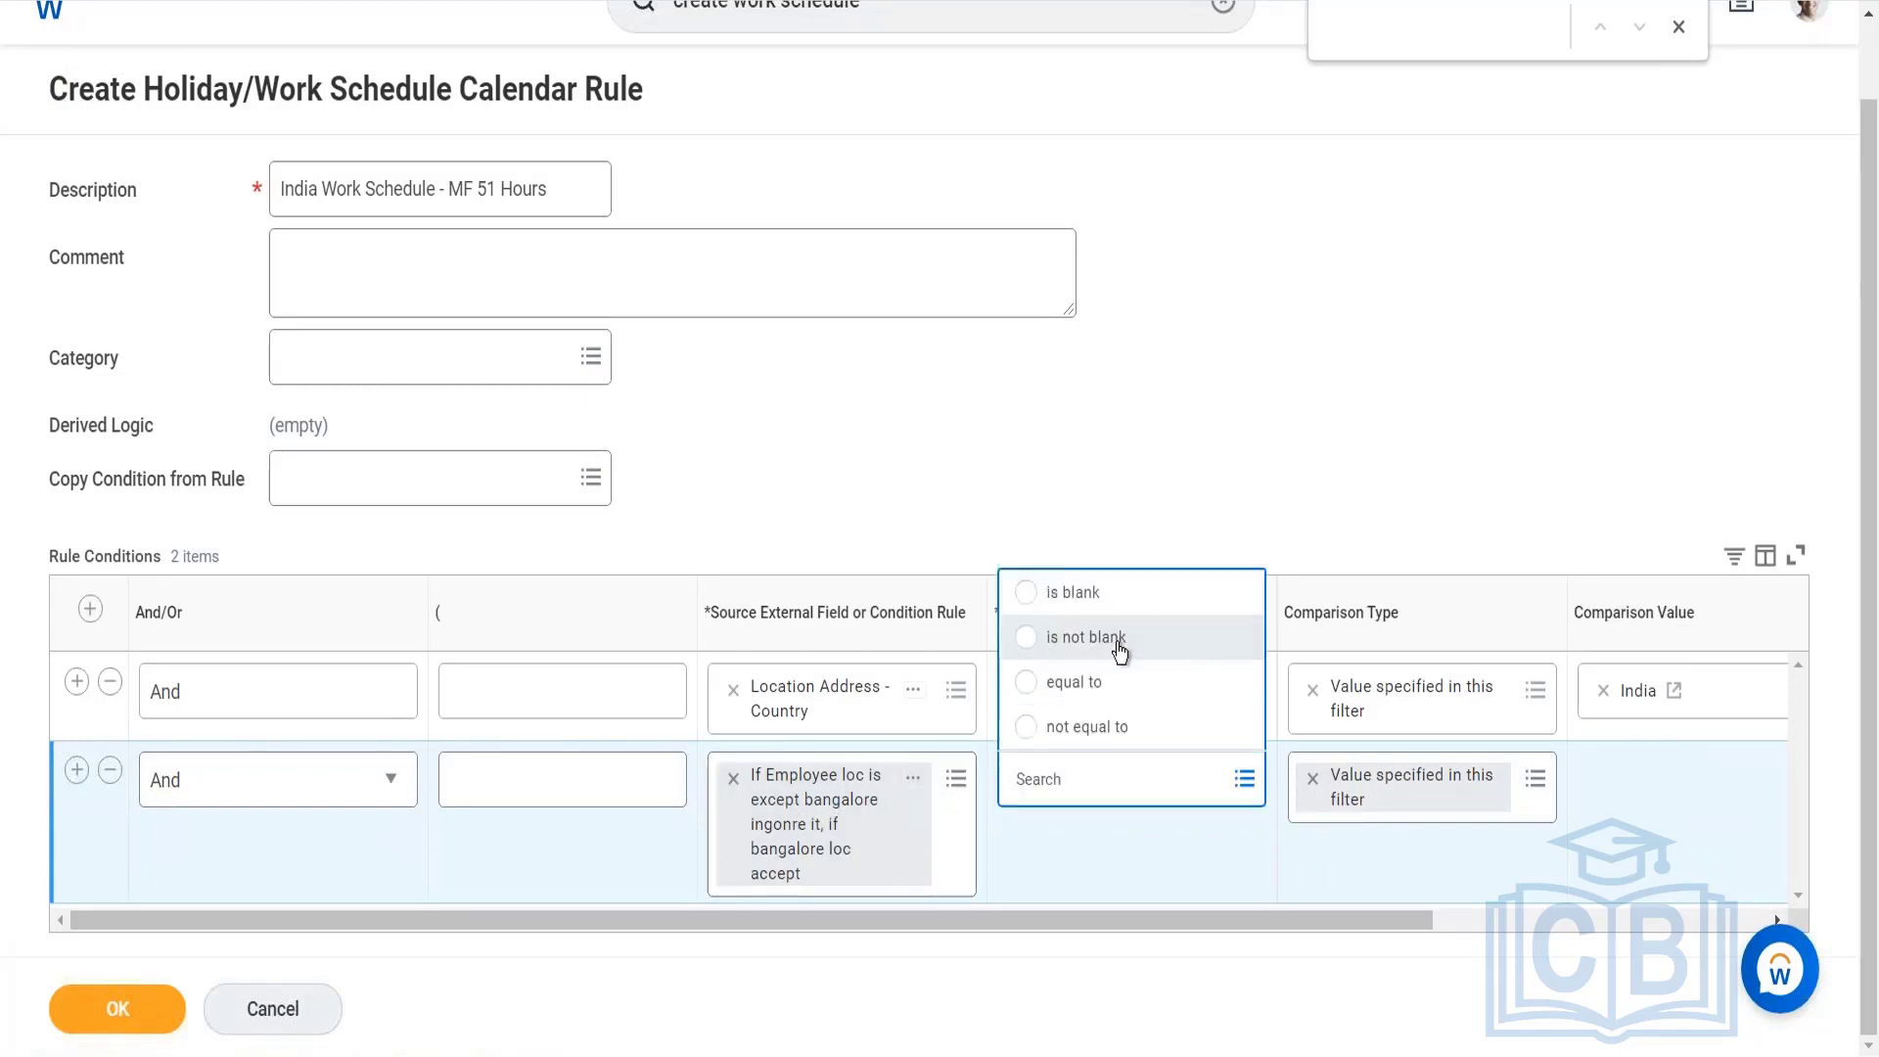
pyautogui.click(1096, 682)
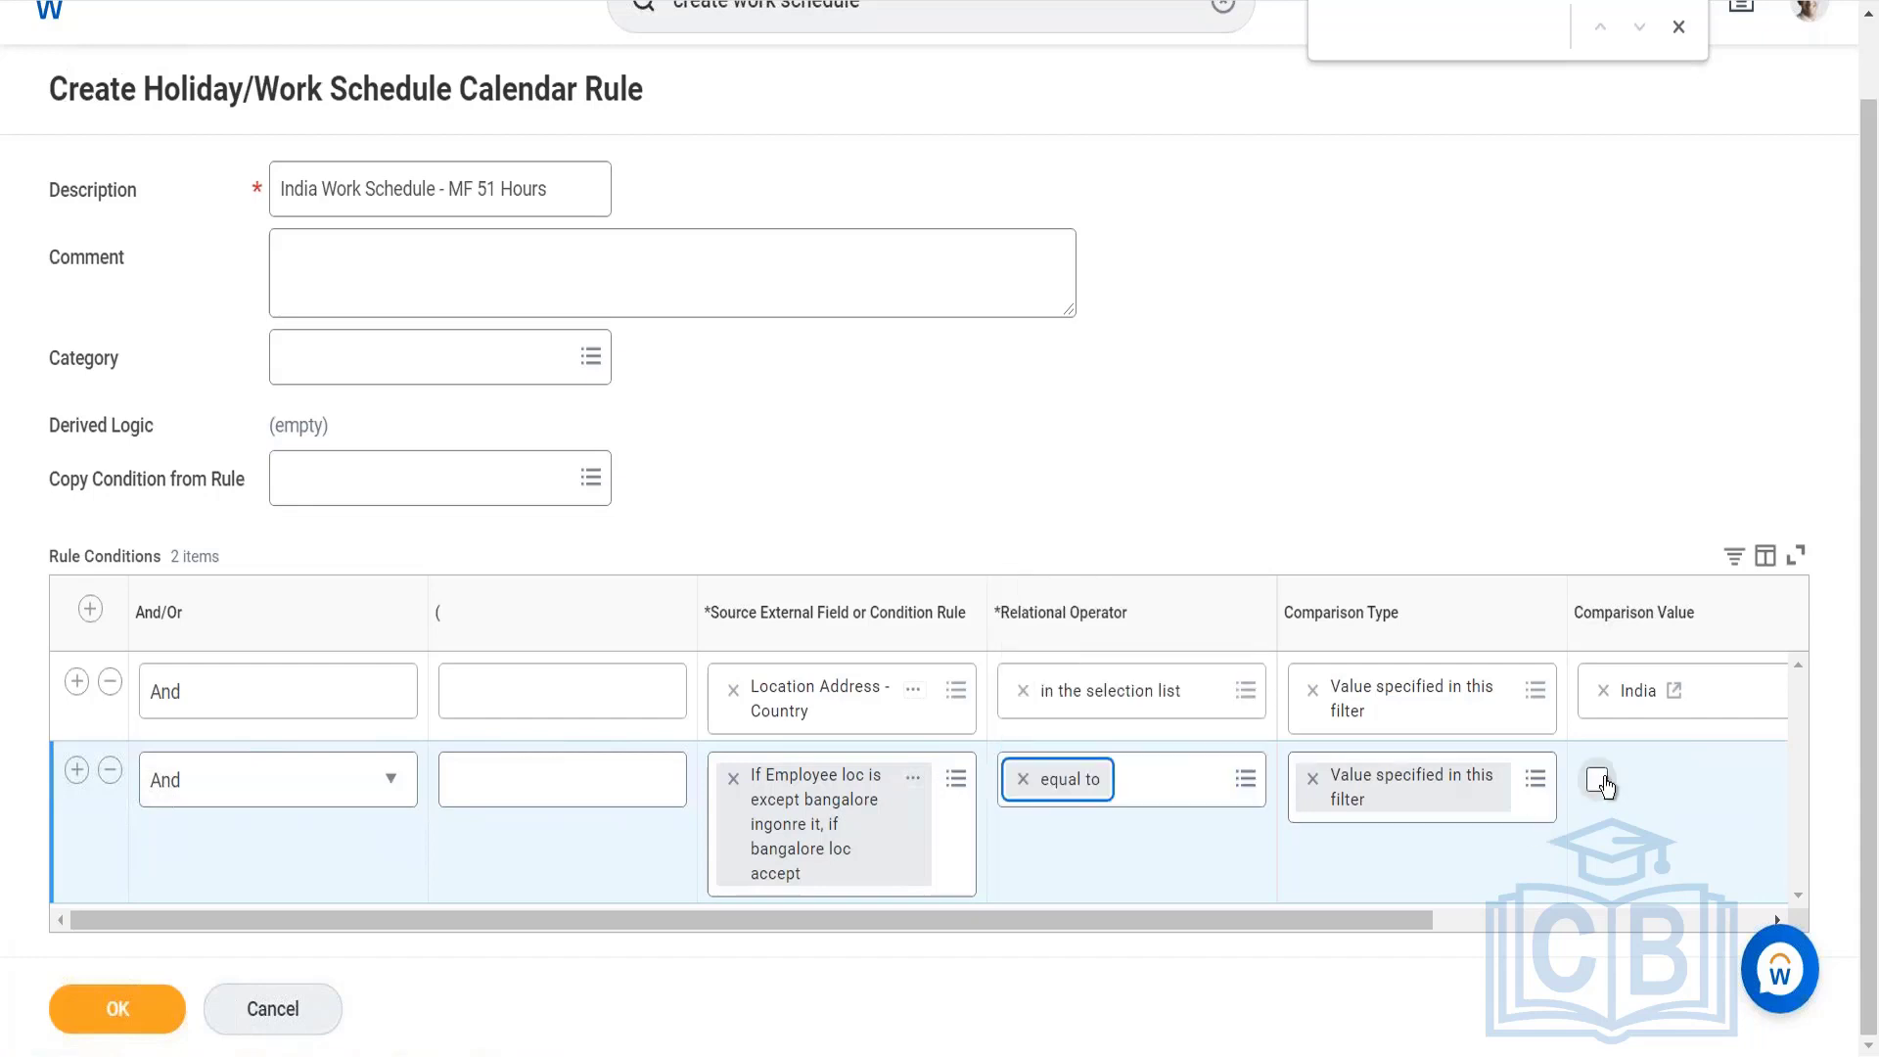
pyautogui.click(1600, 783)
pyautogui.click(144, 991)
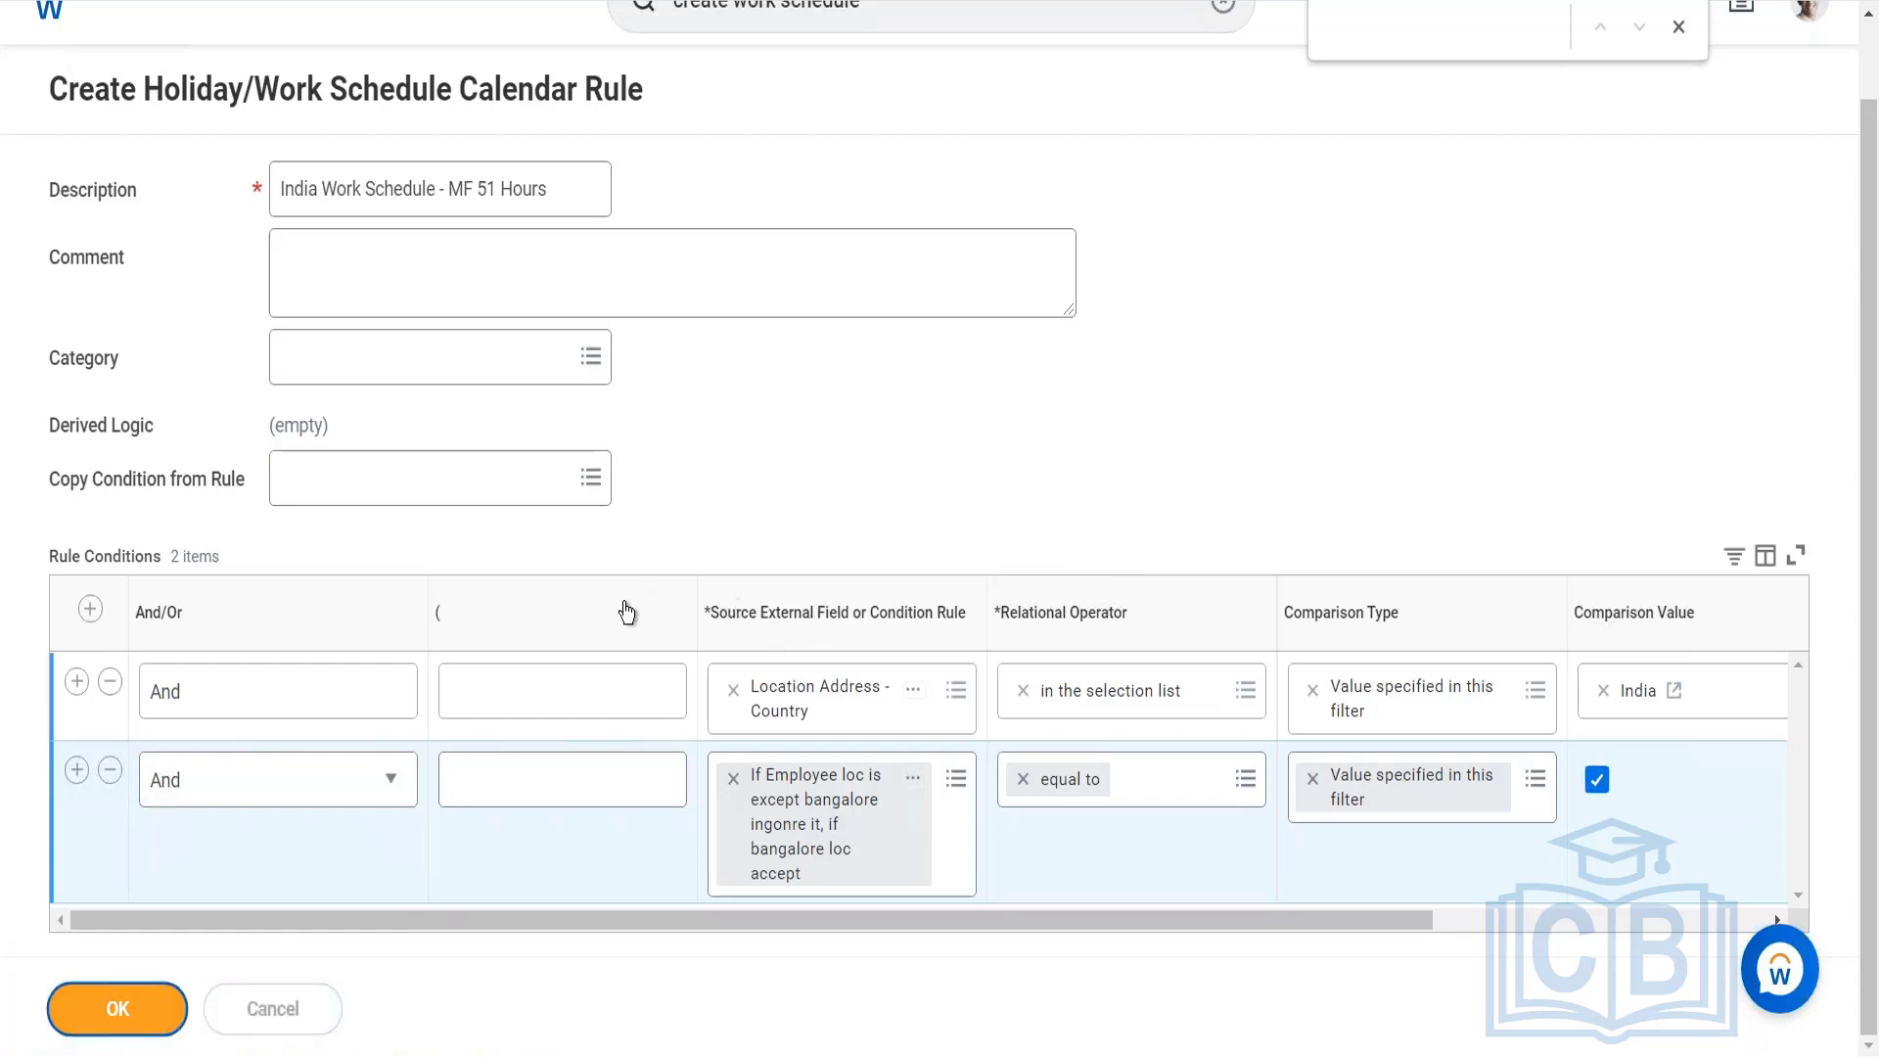
# Expand the Time Tracking section of the work schedule calendar and look through the available Day Breaker times.
pyautogui.scroll(-4, 939, 588)
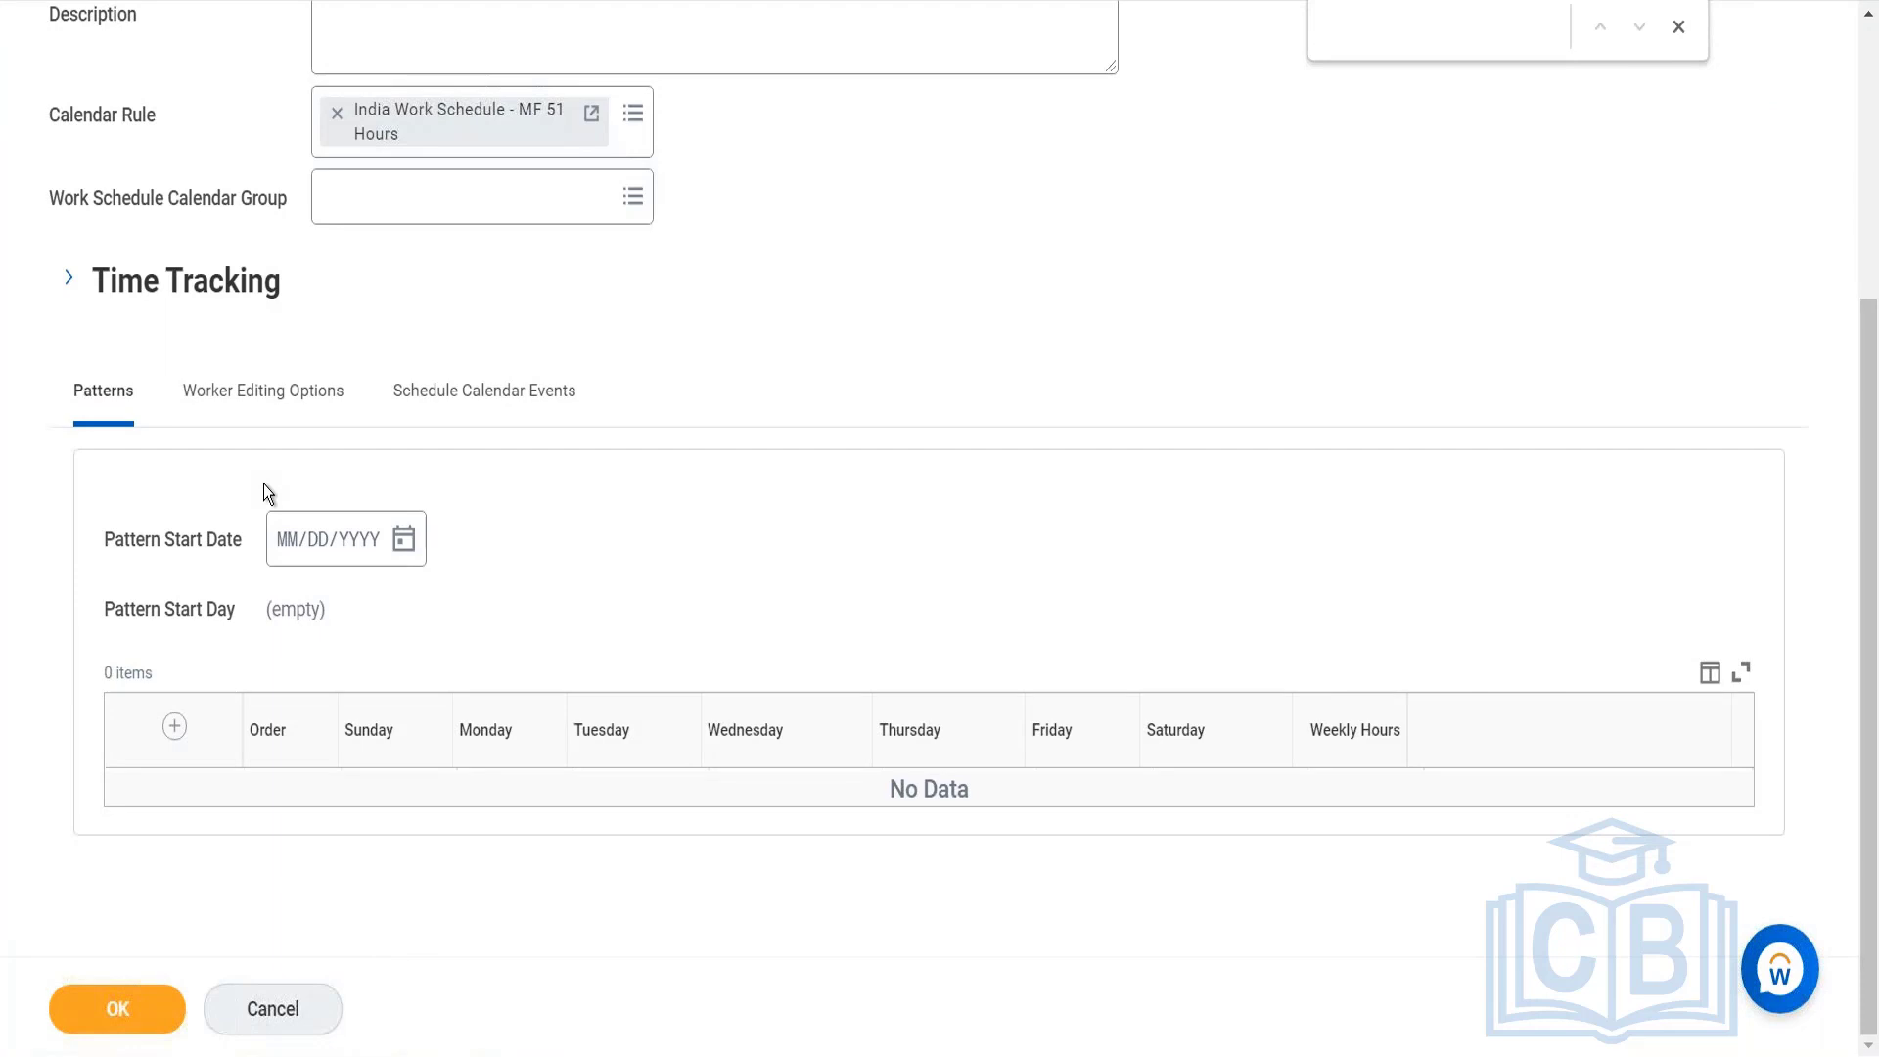
pyautogui.scroll(4, 457, 333)
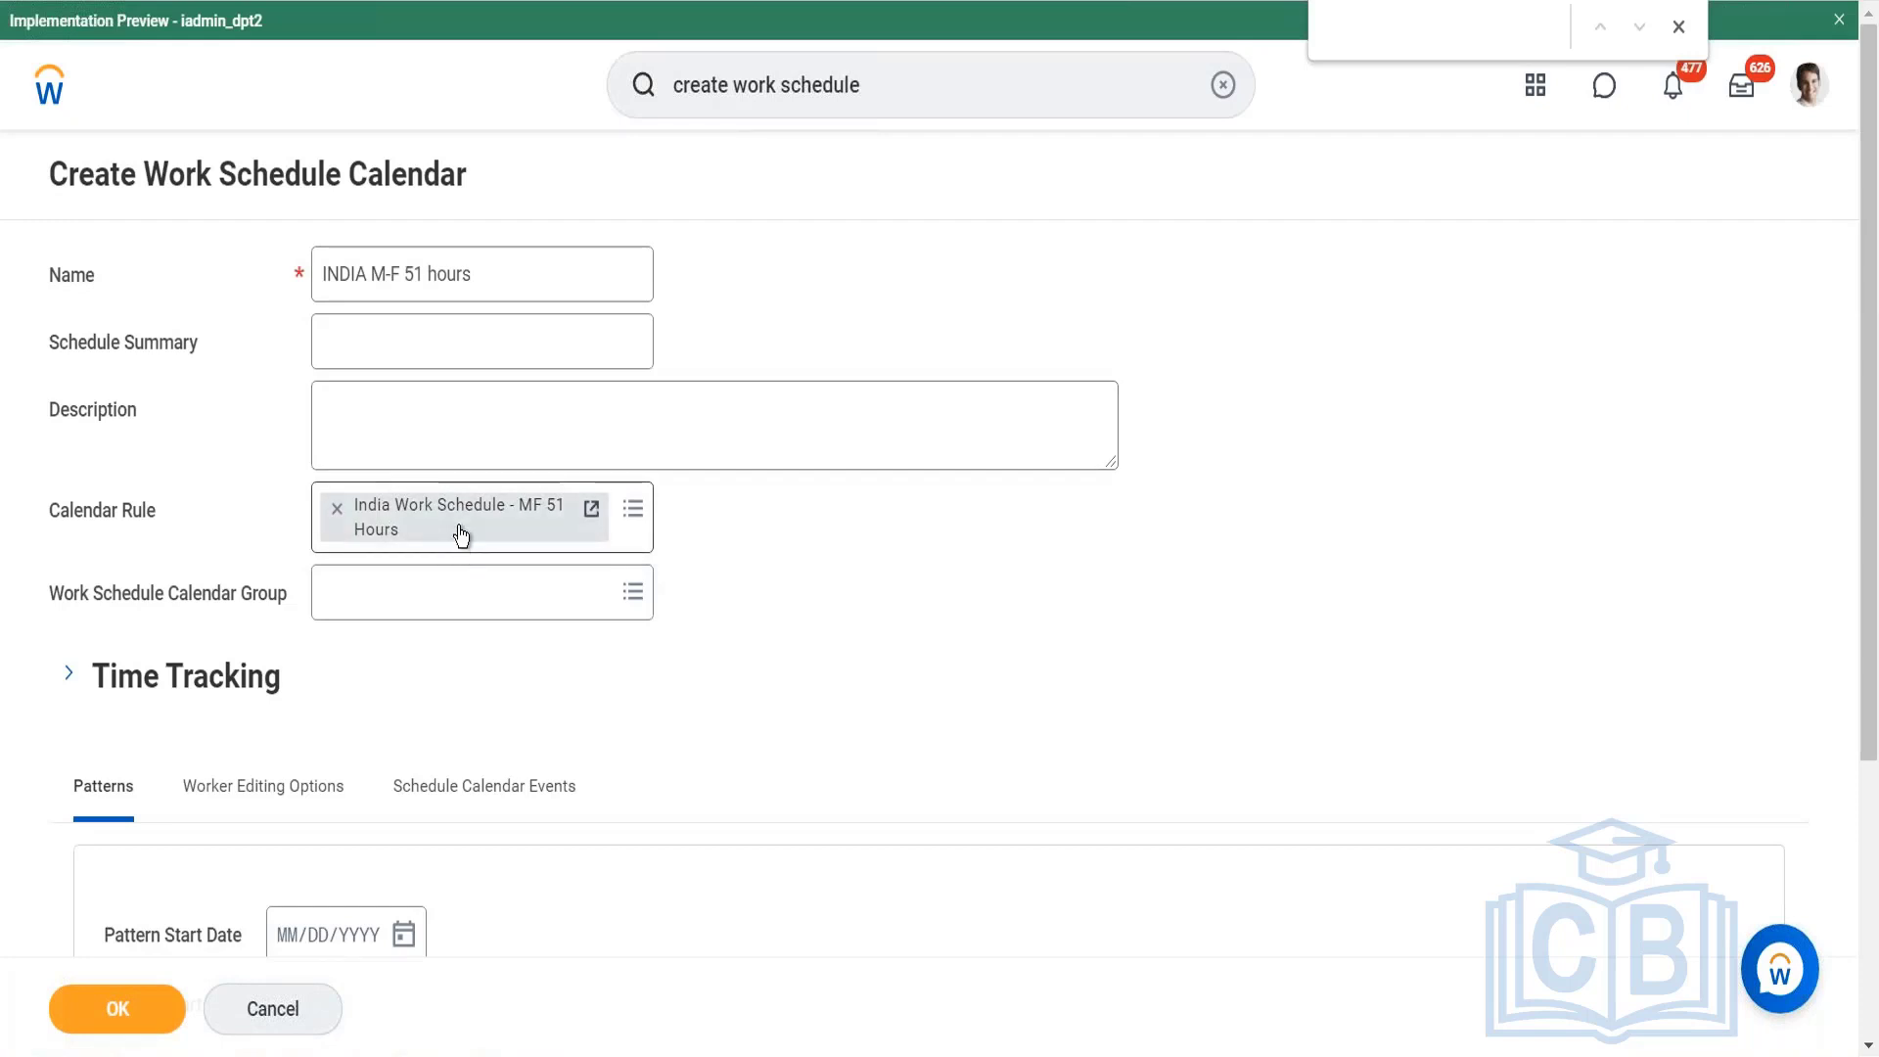
pyautogui.click(77, 677)
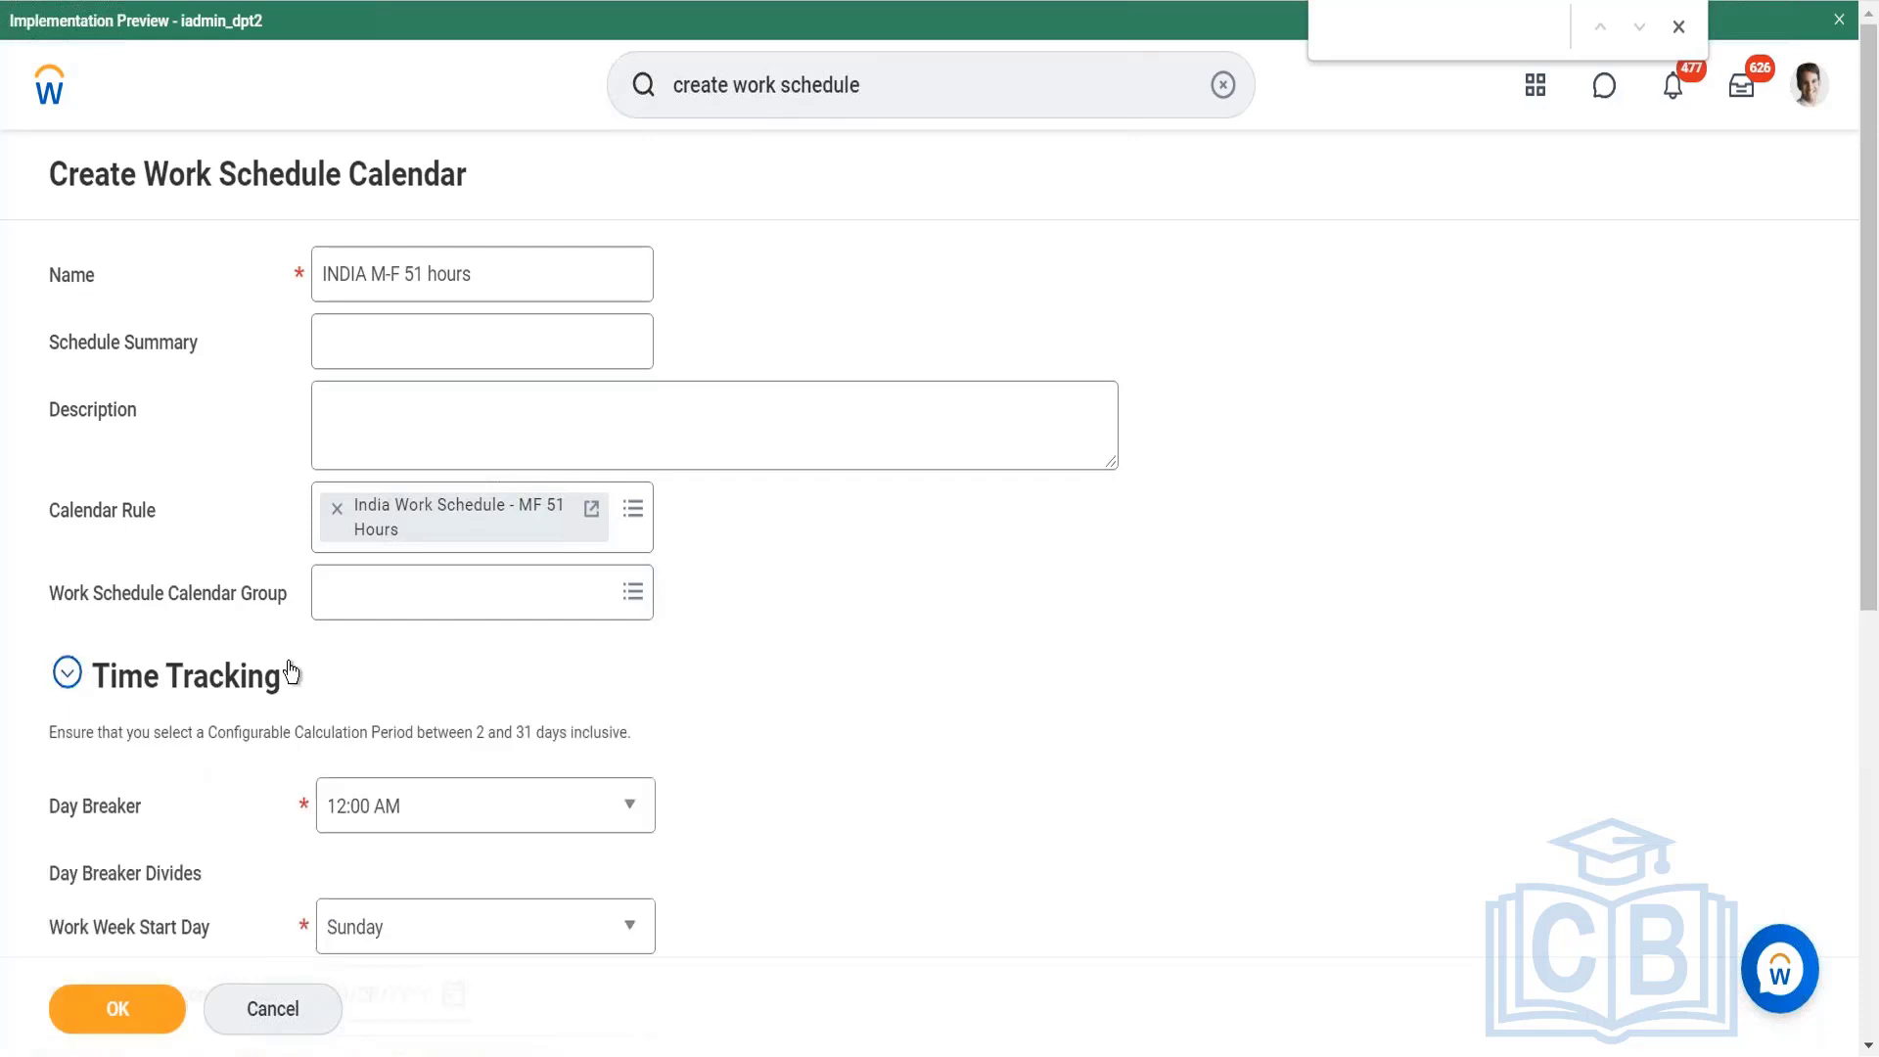
pyautogui.scroll(-3, 290, 673)
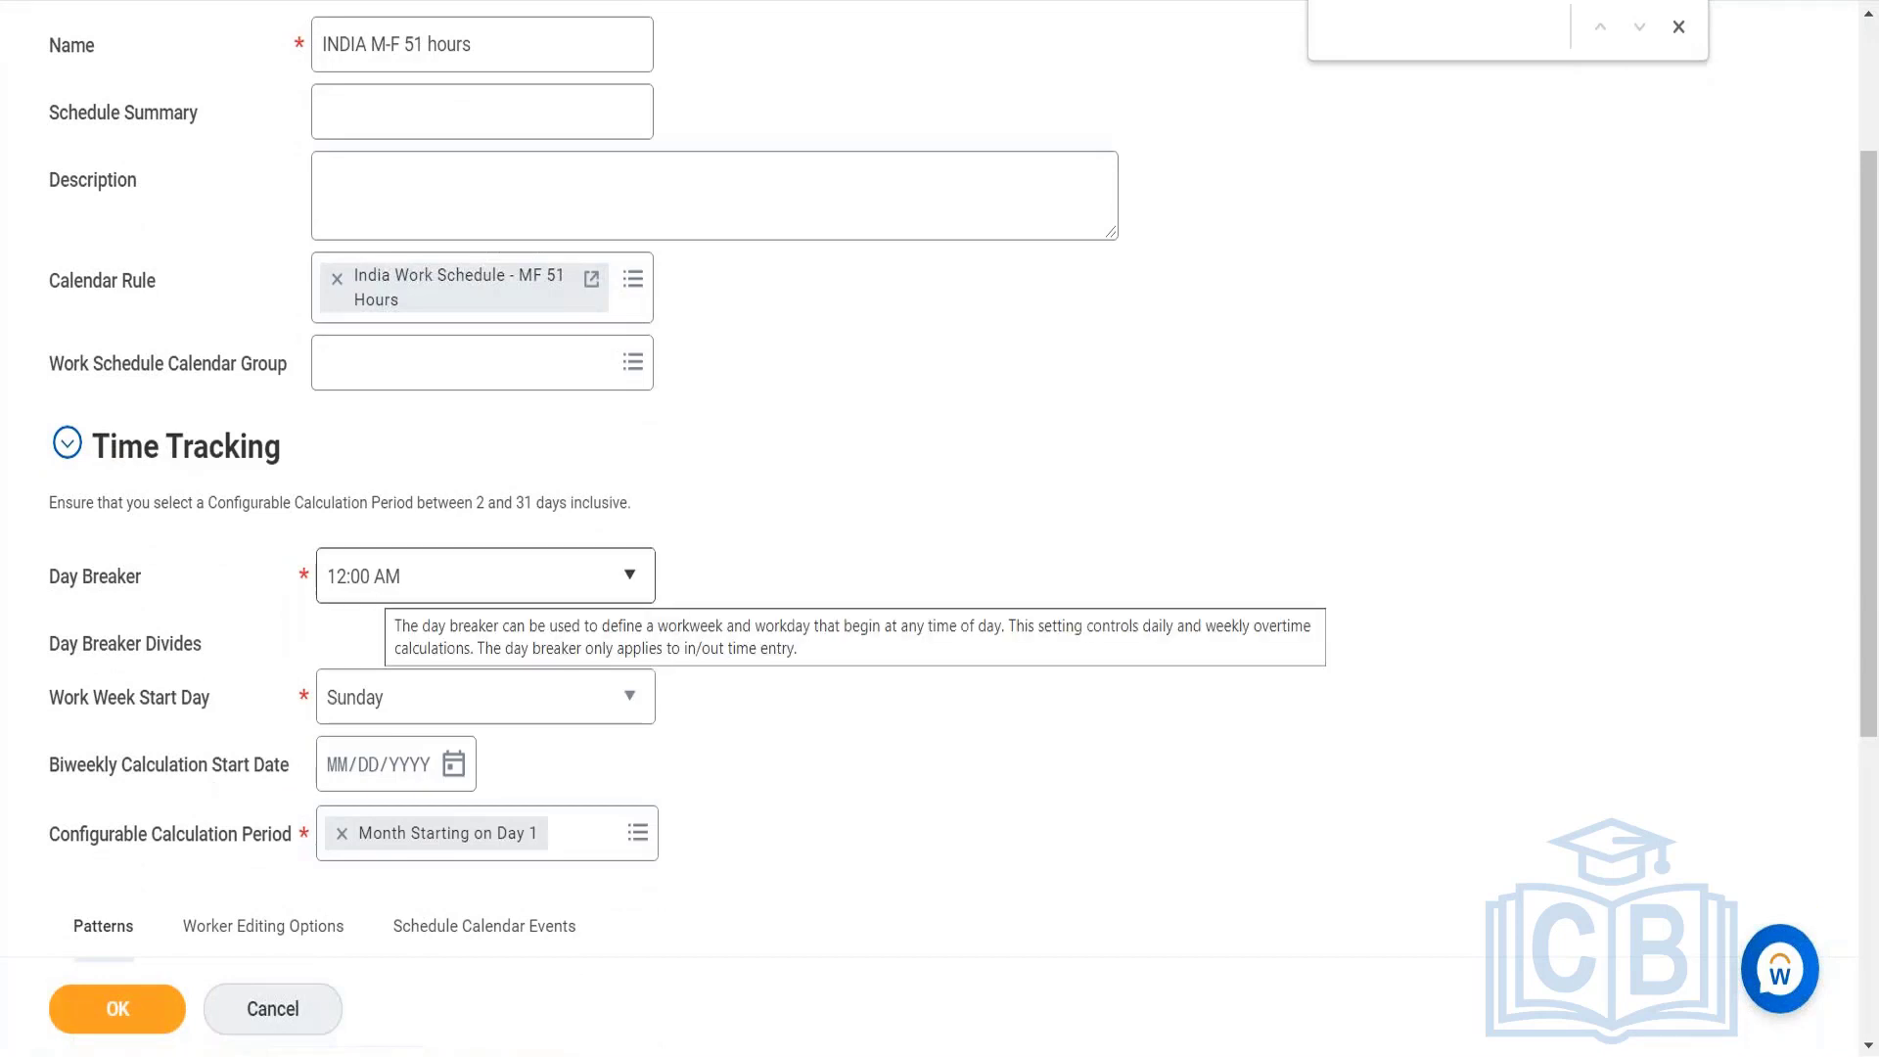
pyautogui.click(372, 588)
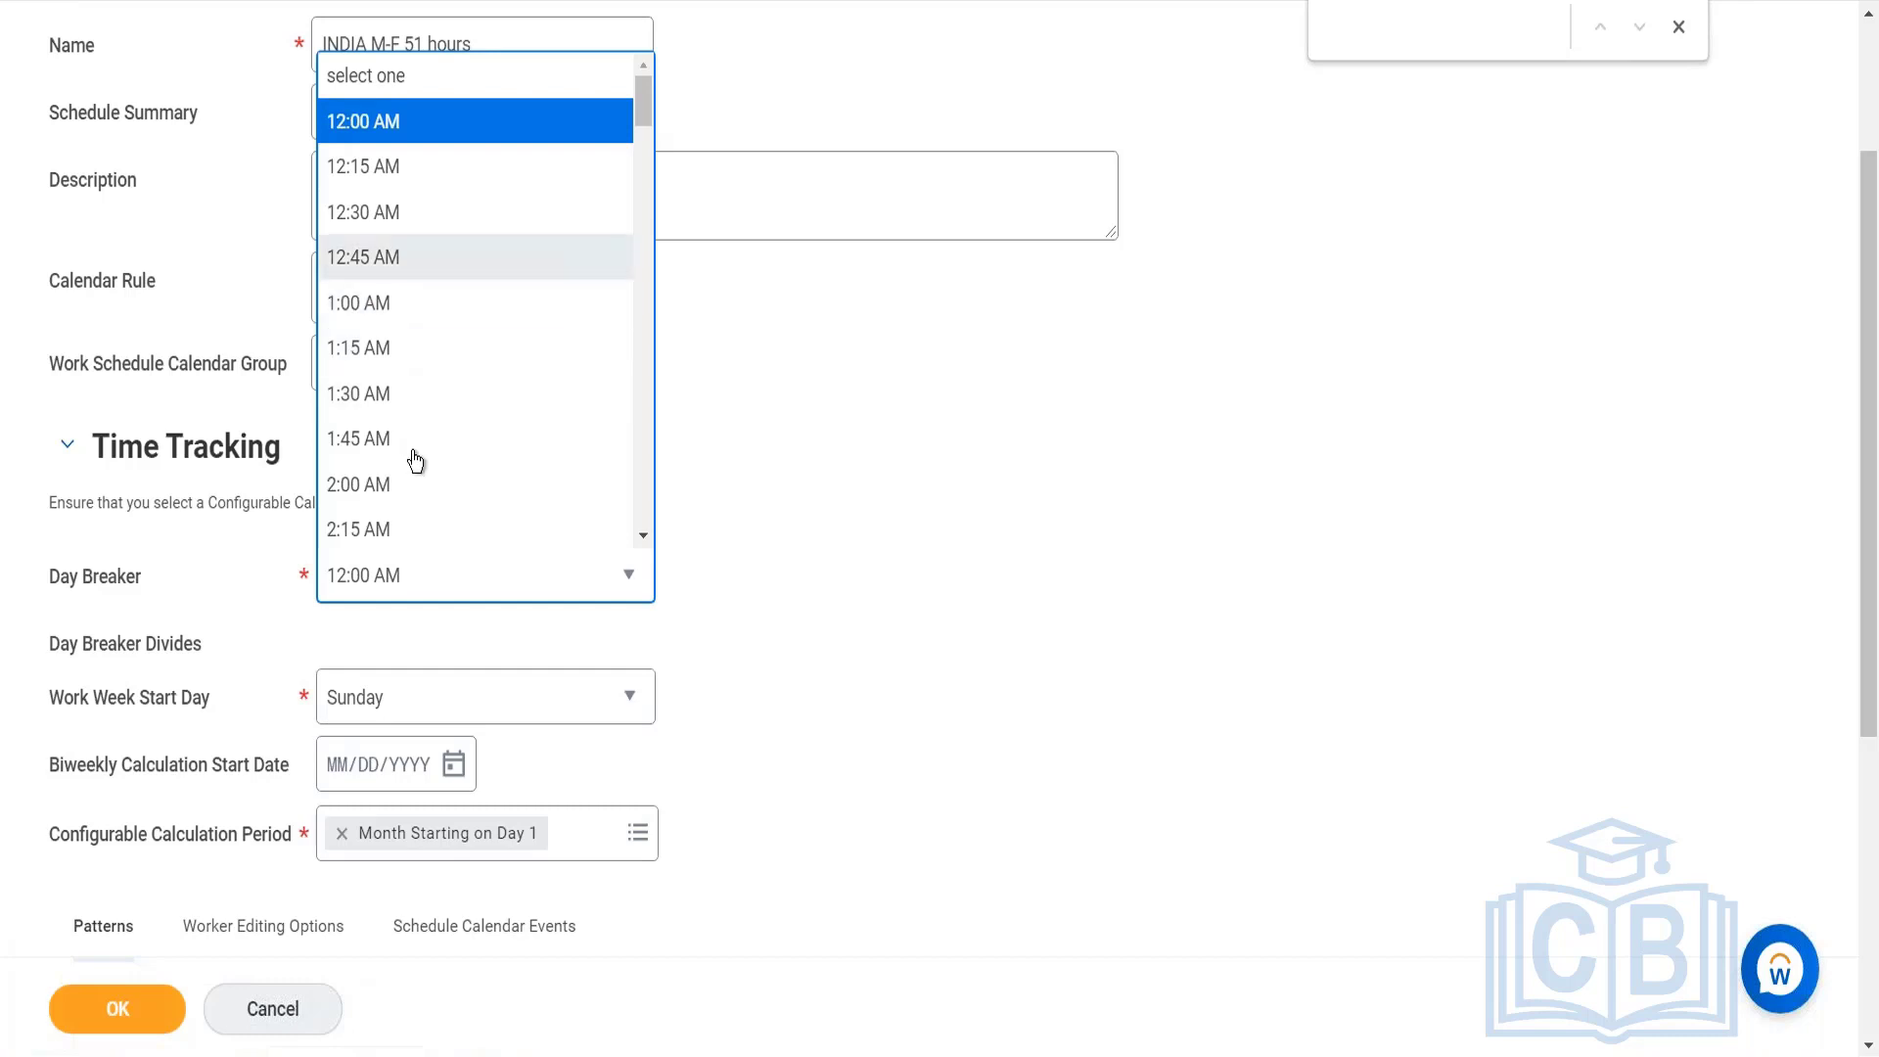
pyautogui.click(726, 514)
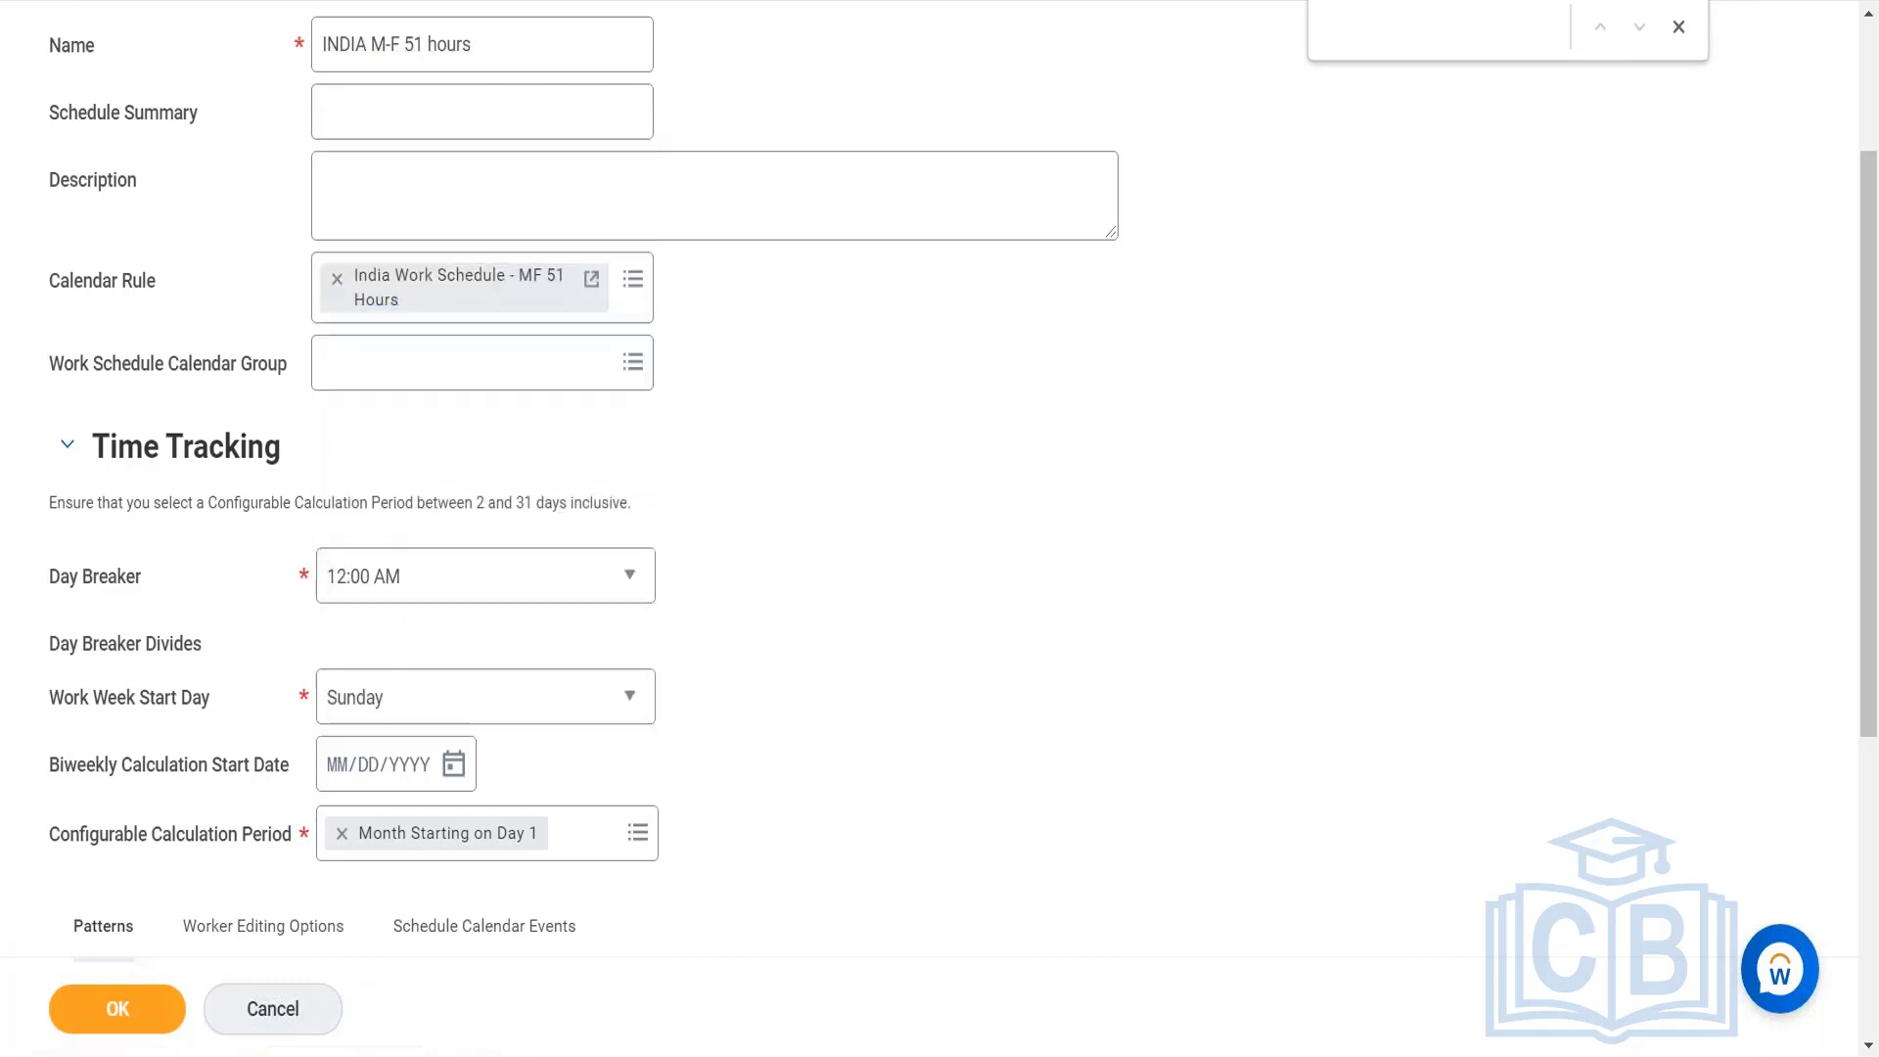
# Try Monday and Sunday in turn as the Work Week Start Day, finishing on Monday.
pyautogui.click(423, 724)
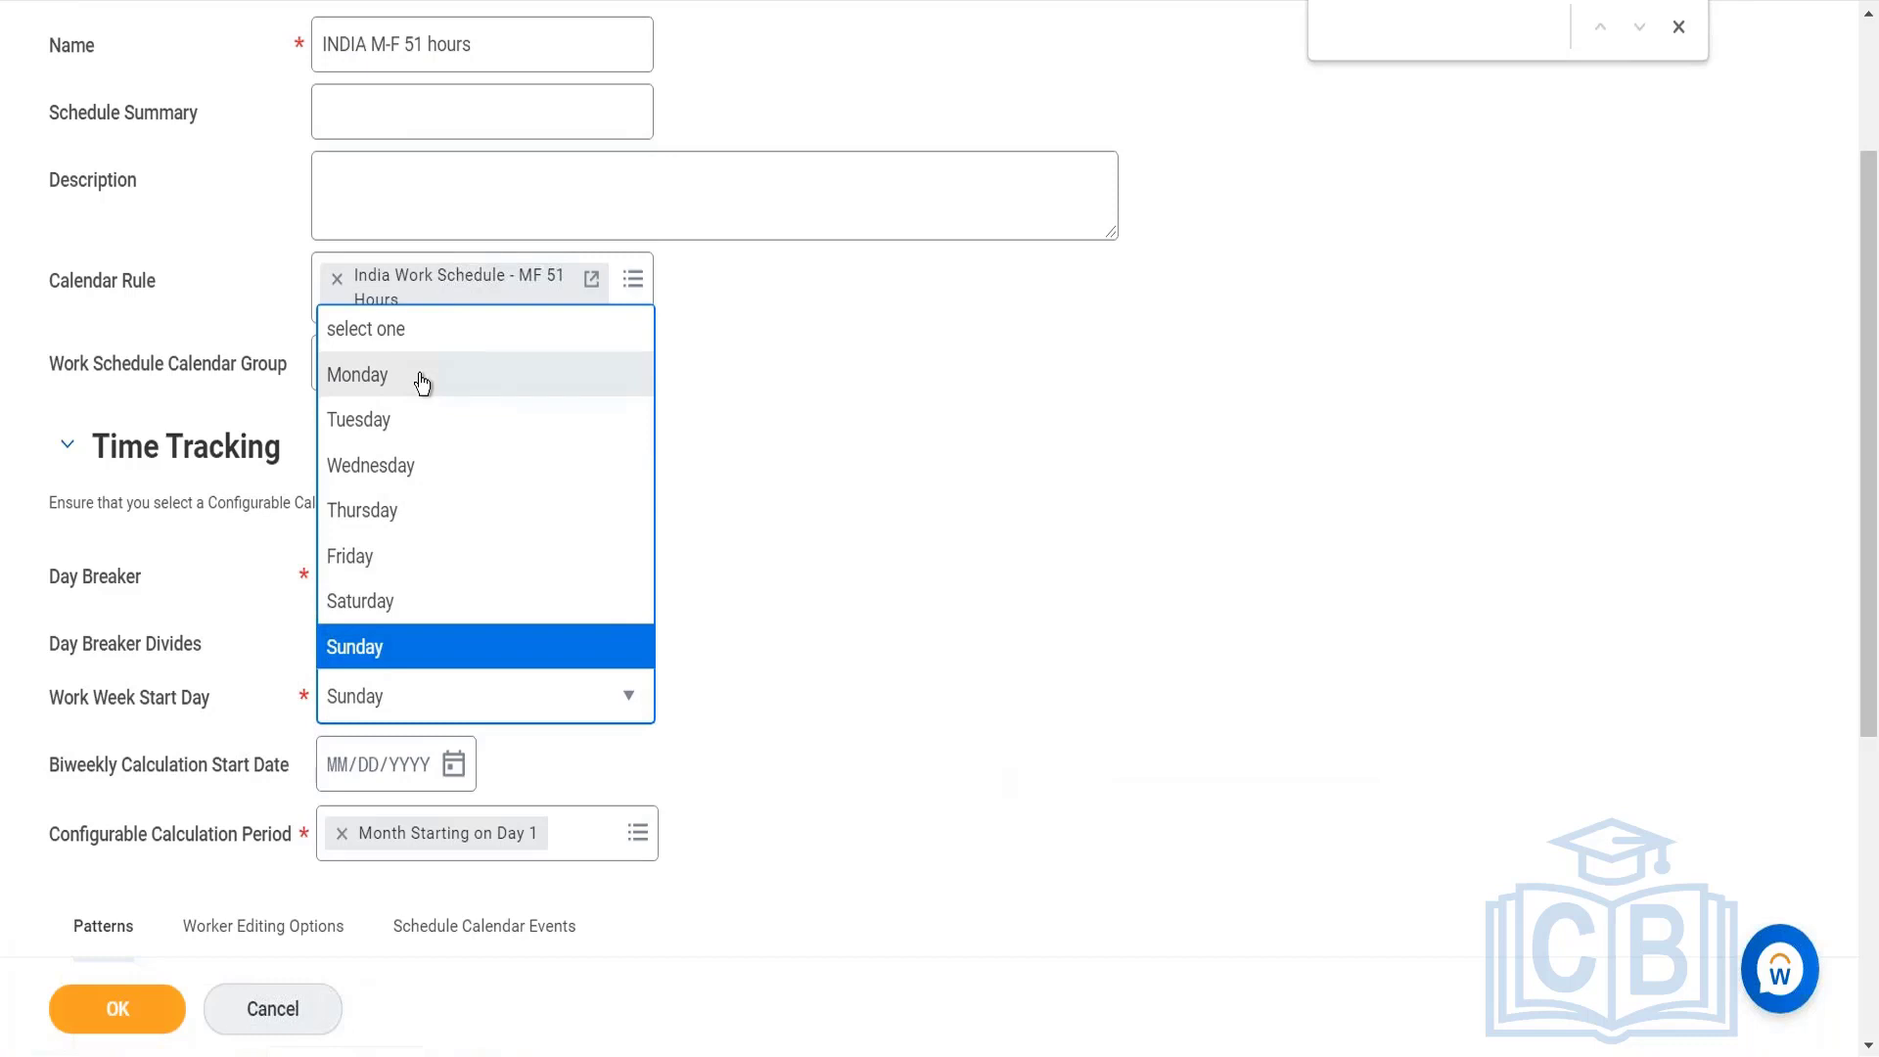
pyautogui.click(422, 379)
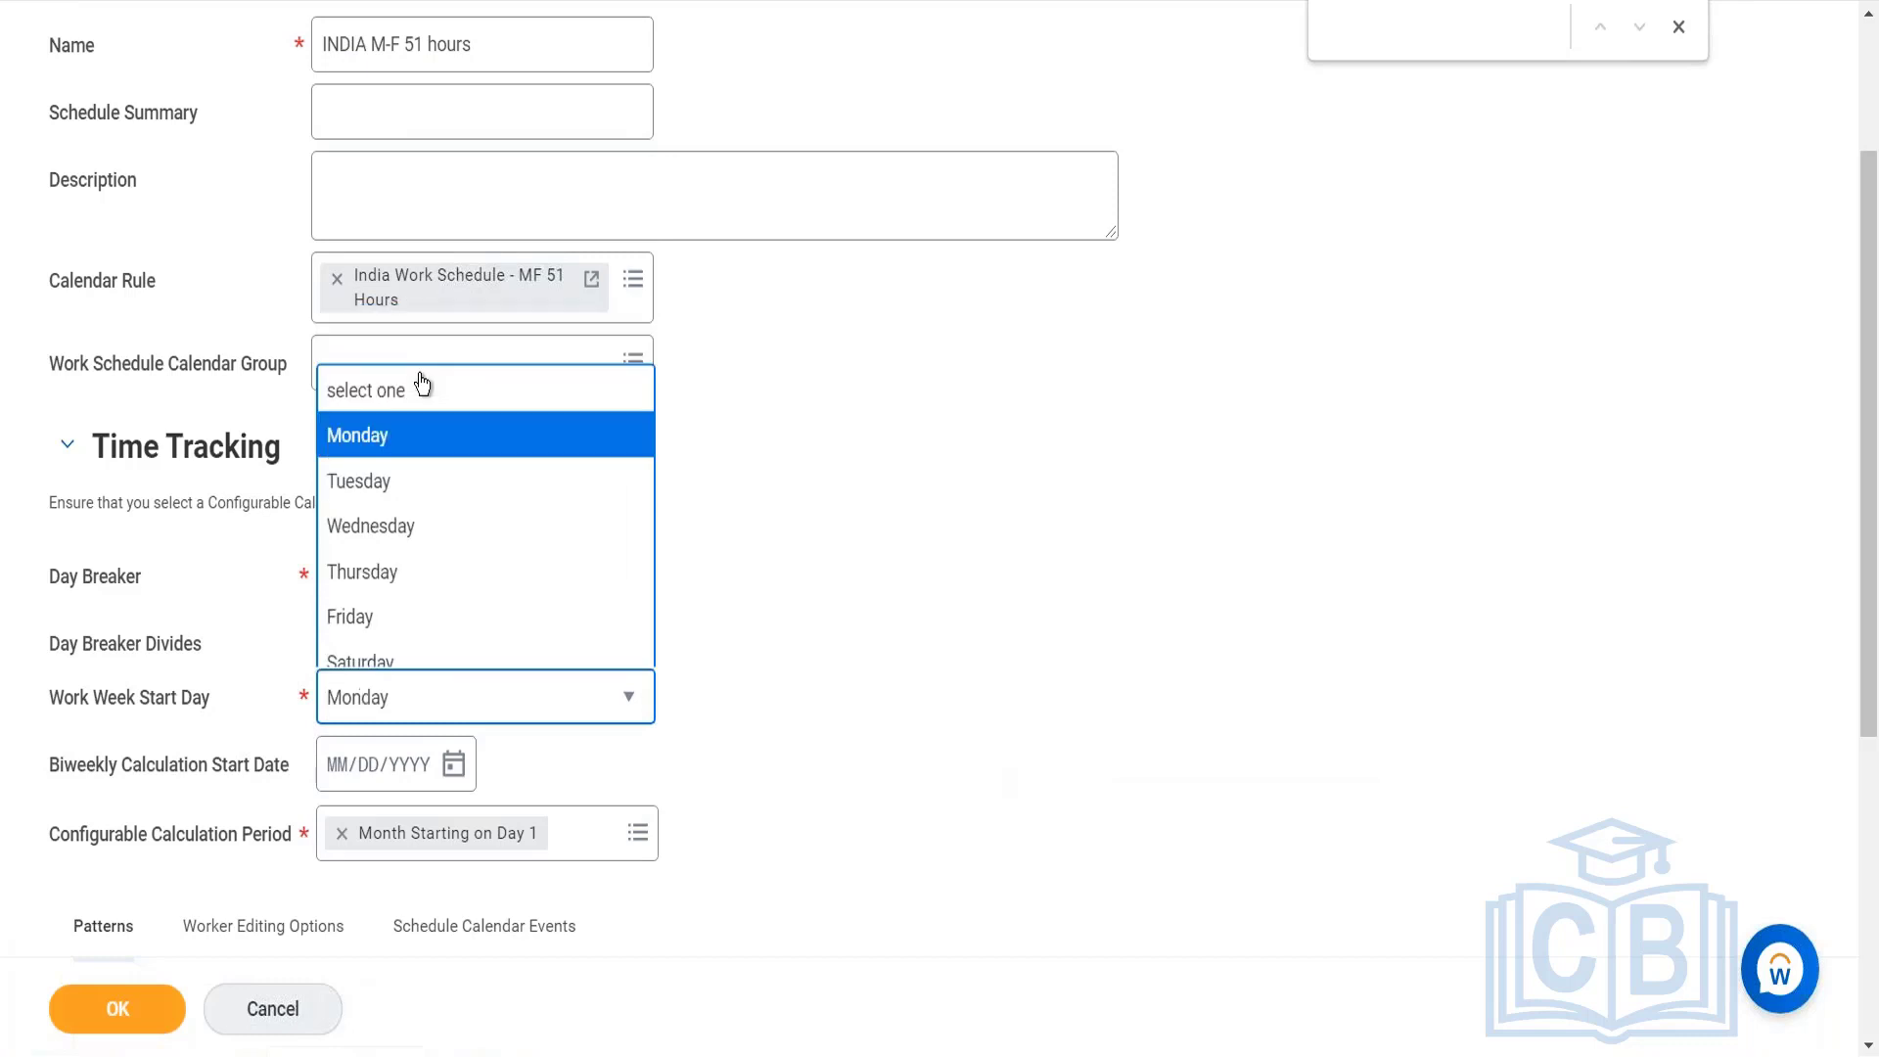
pyautogui.click(419, 713)
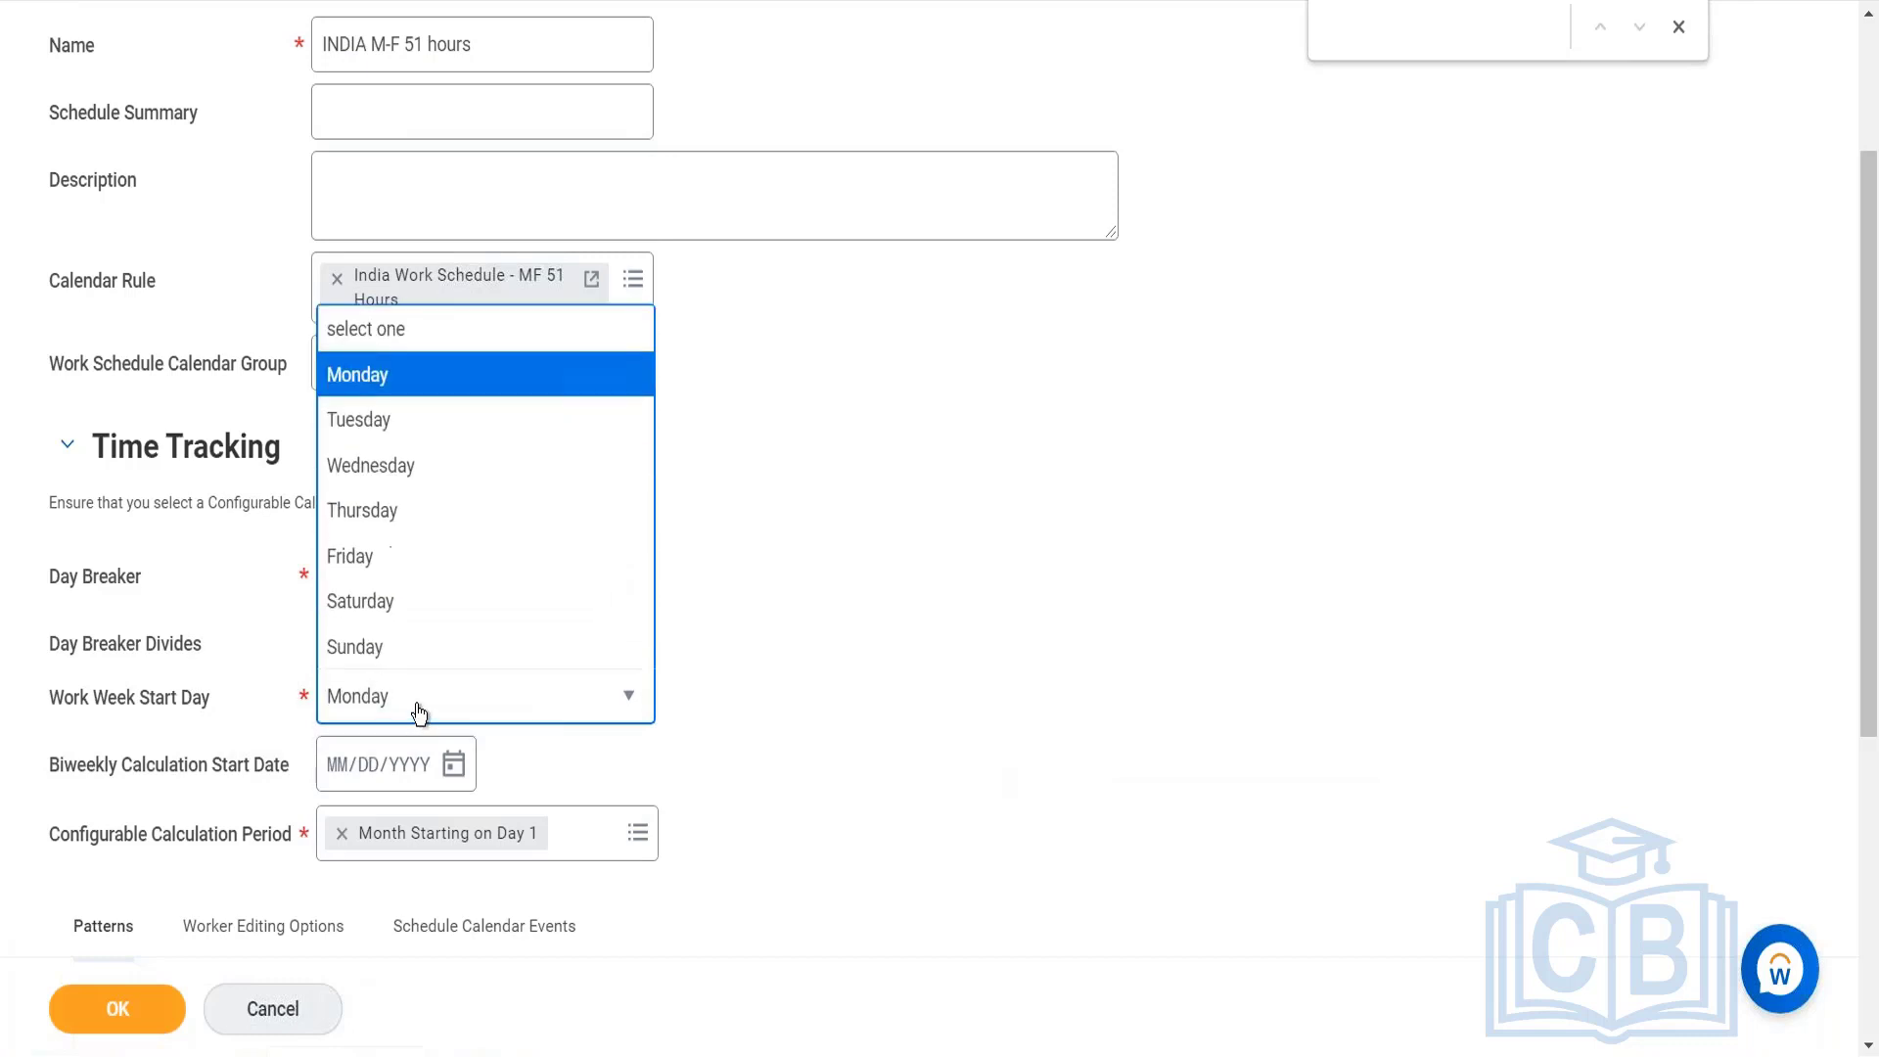
pyautogui.click(400, 647)
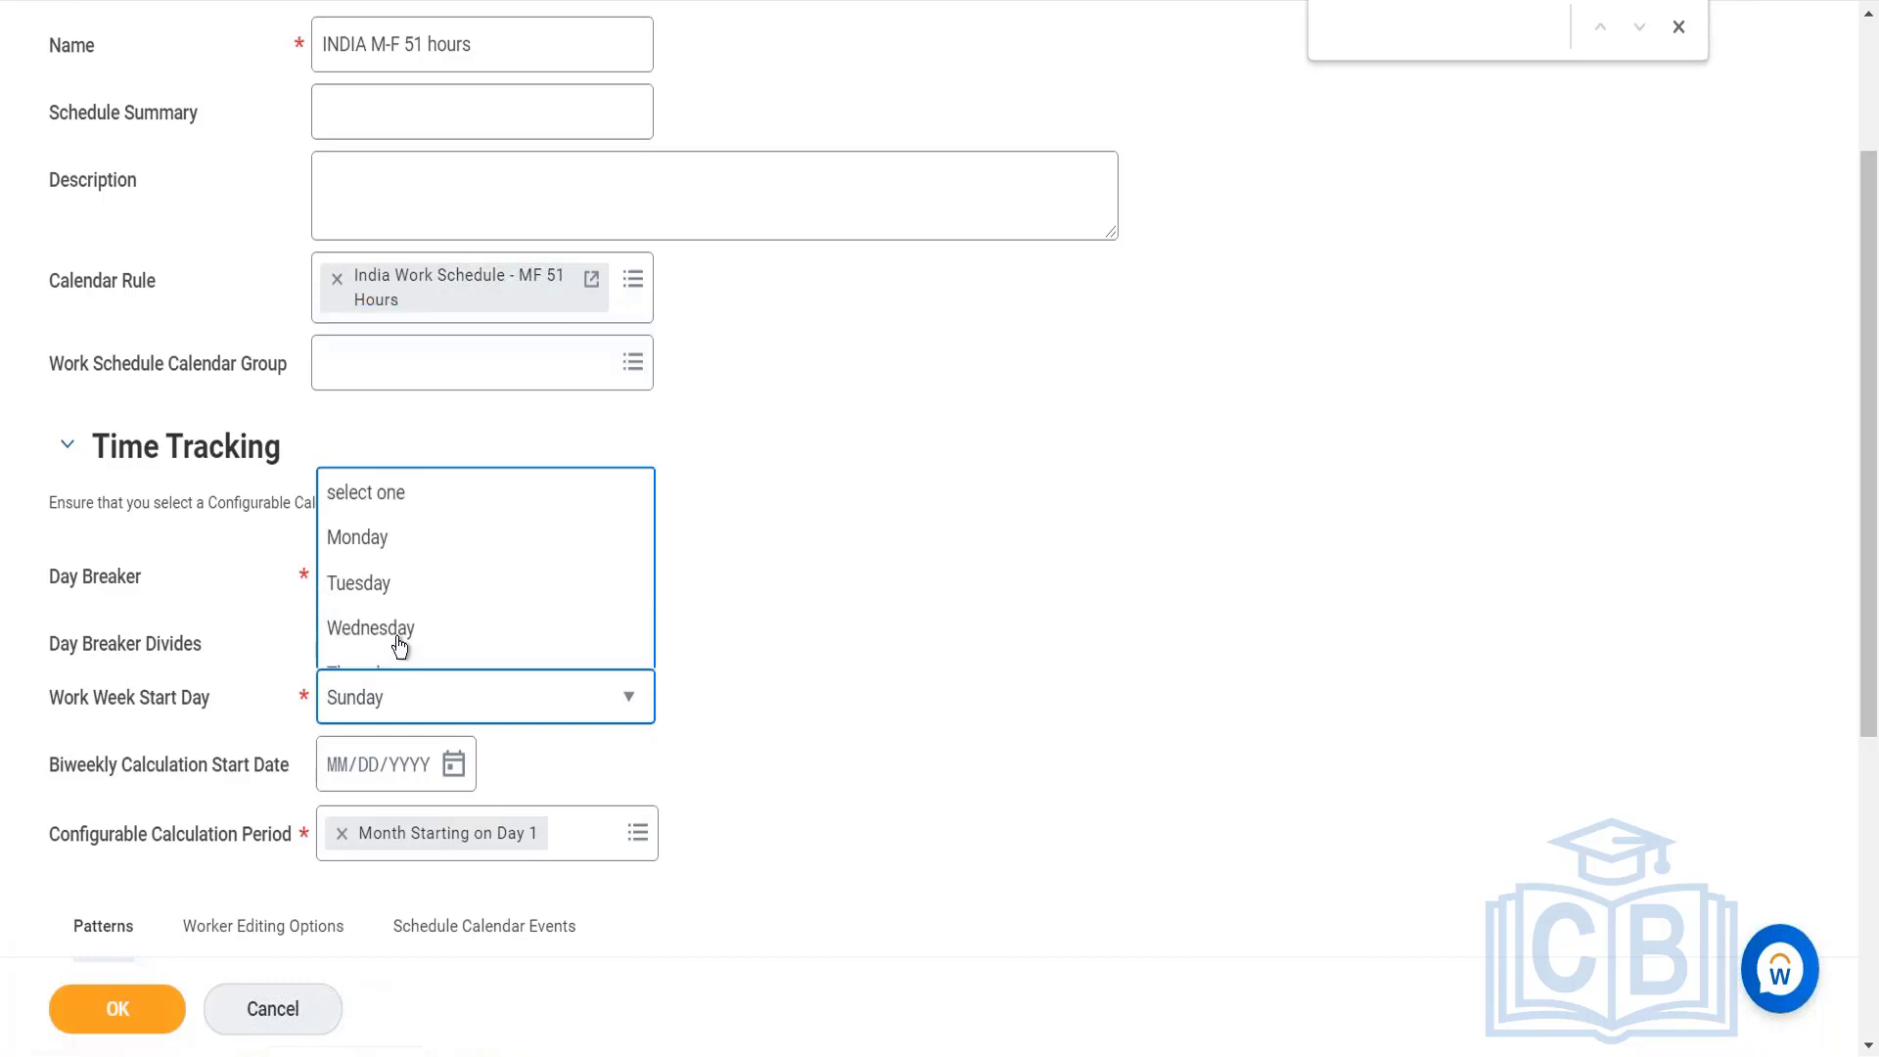
pyautogui.click(586, 698)
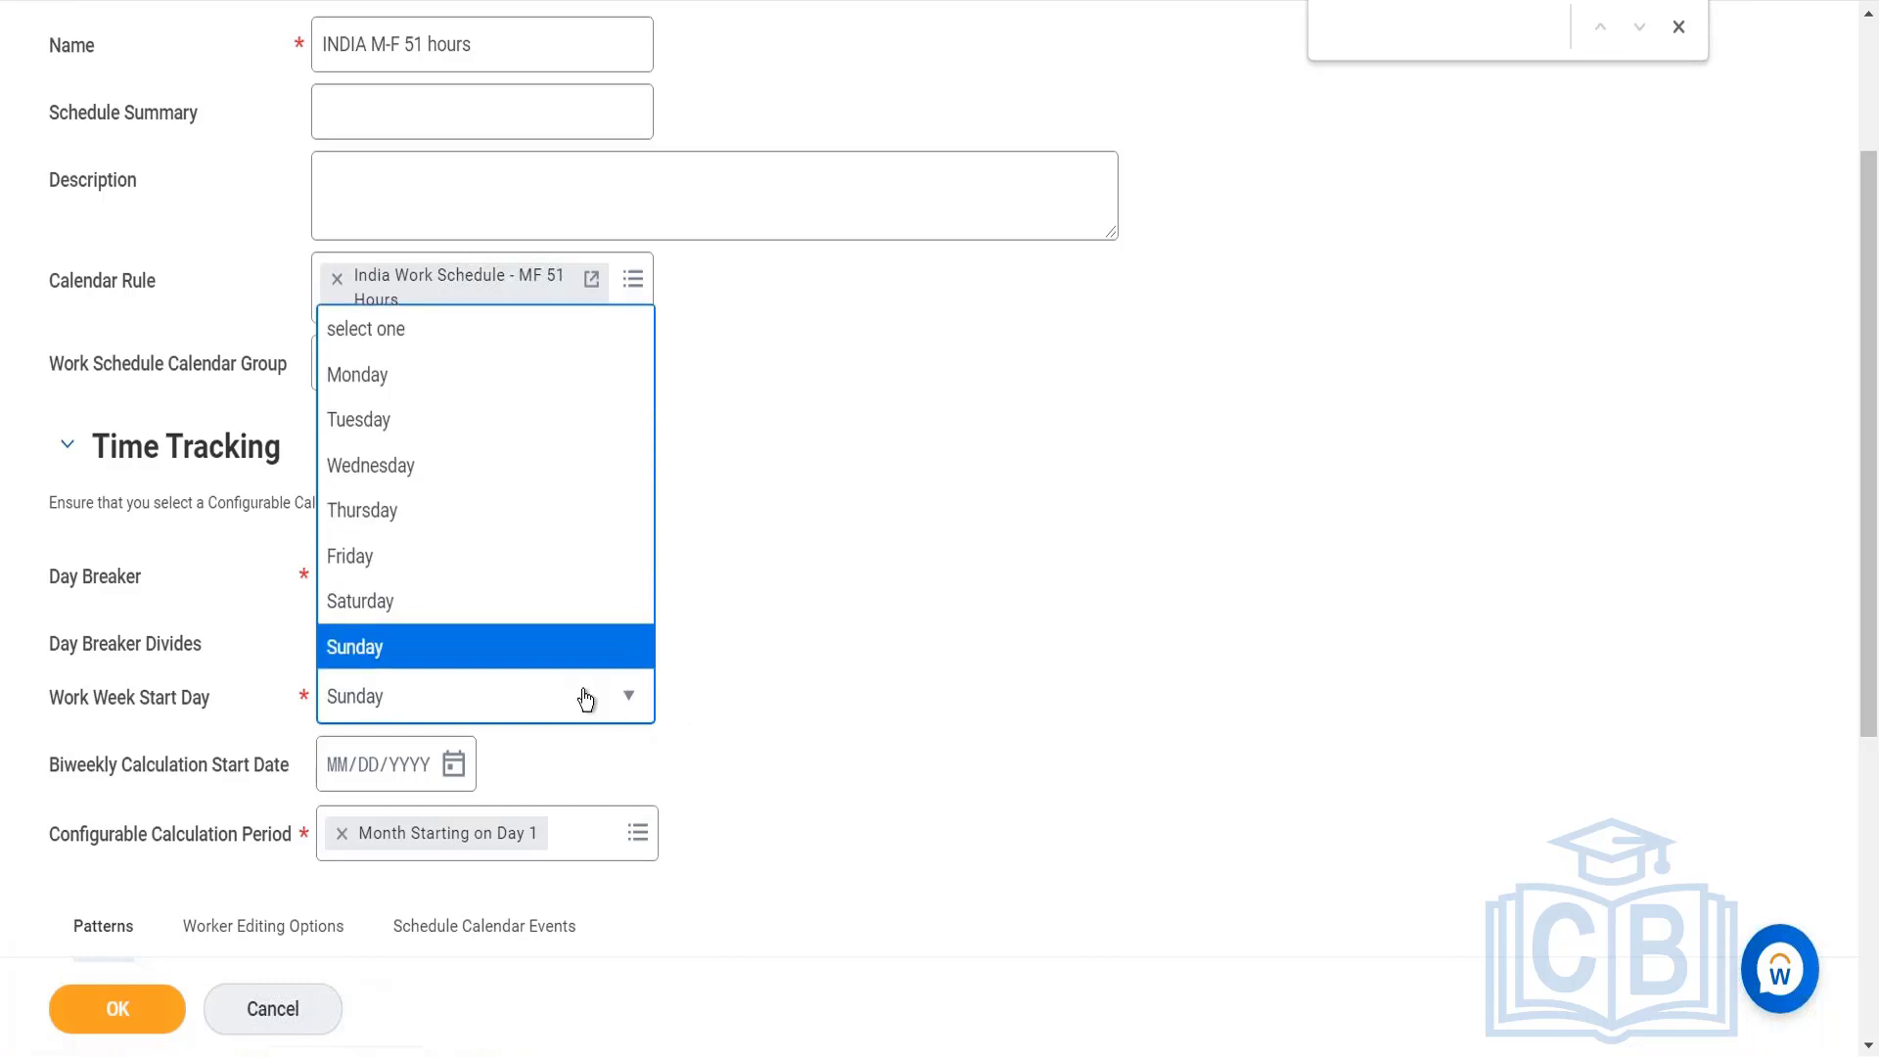
pyautogui.click(539, 662)
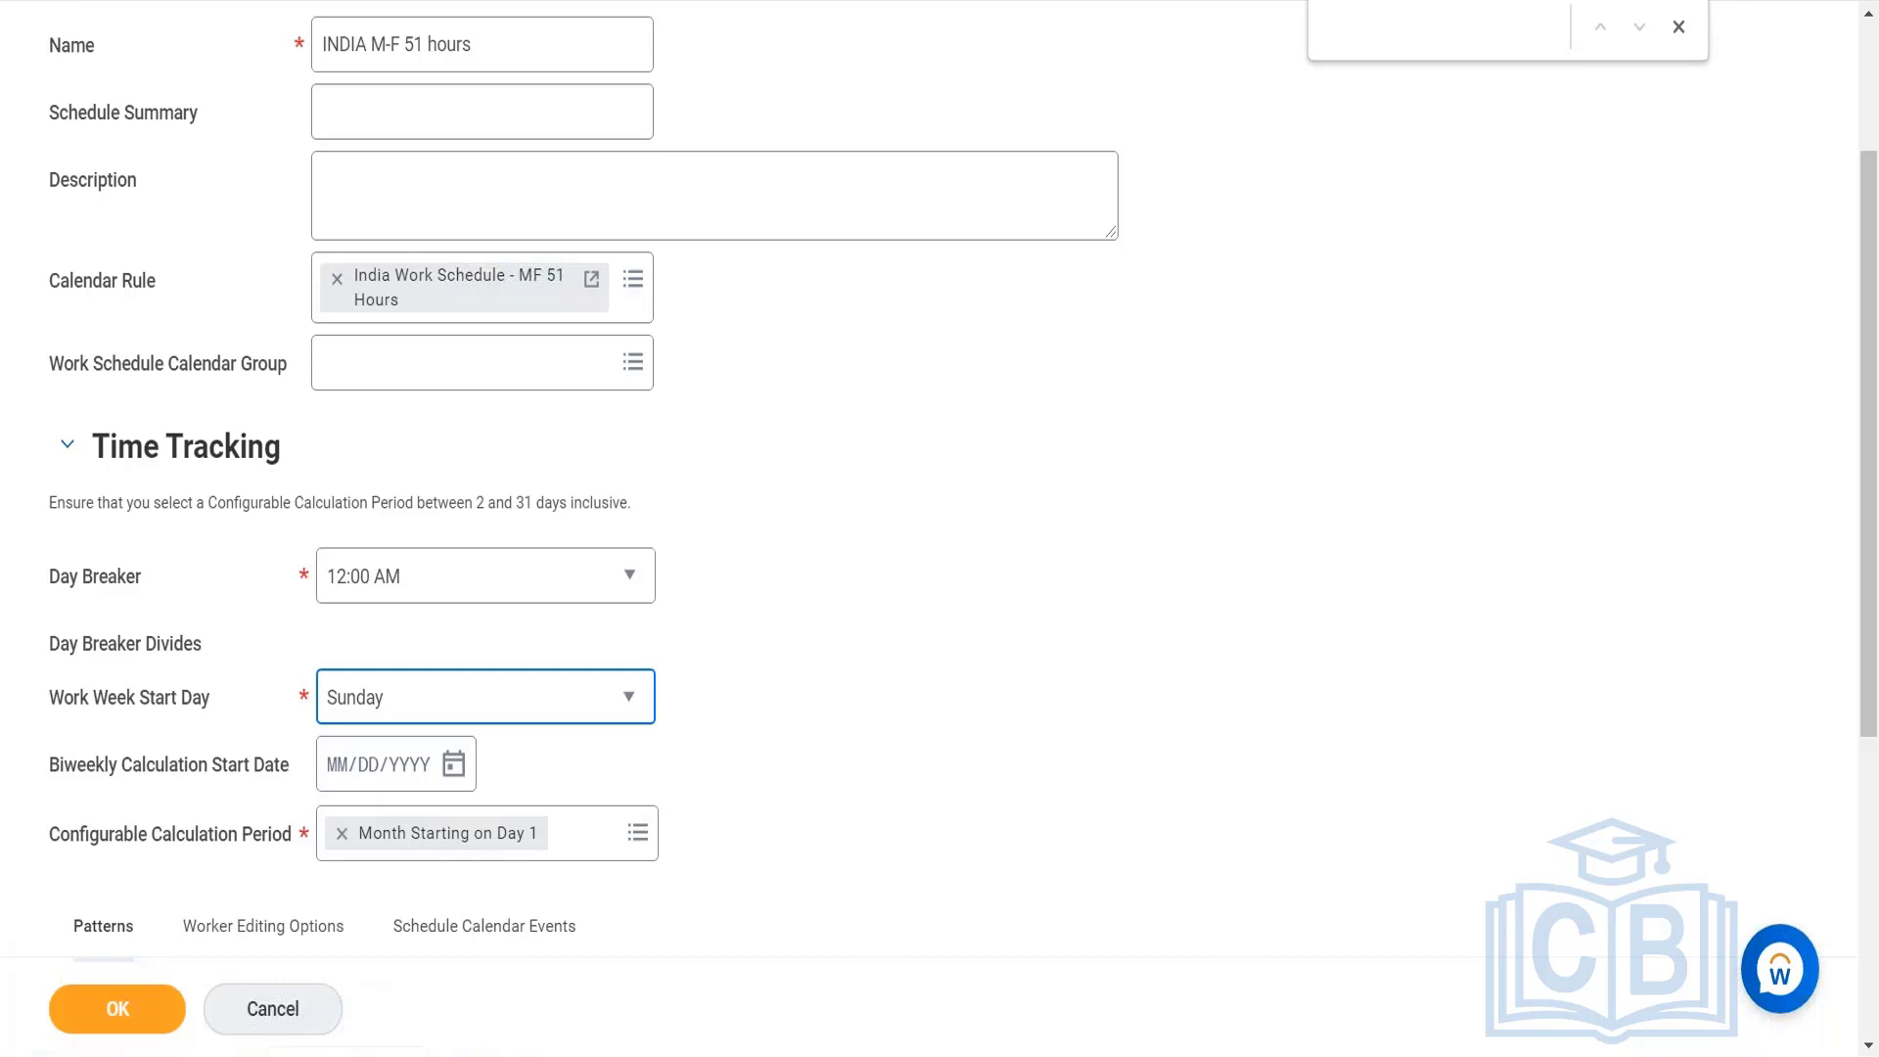
pyautogui.click(536, 697)
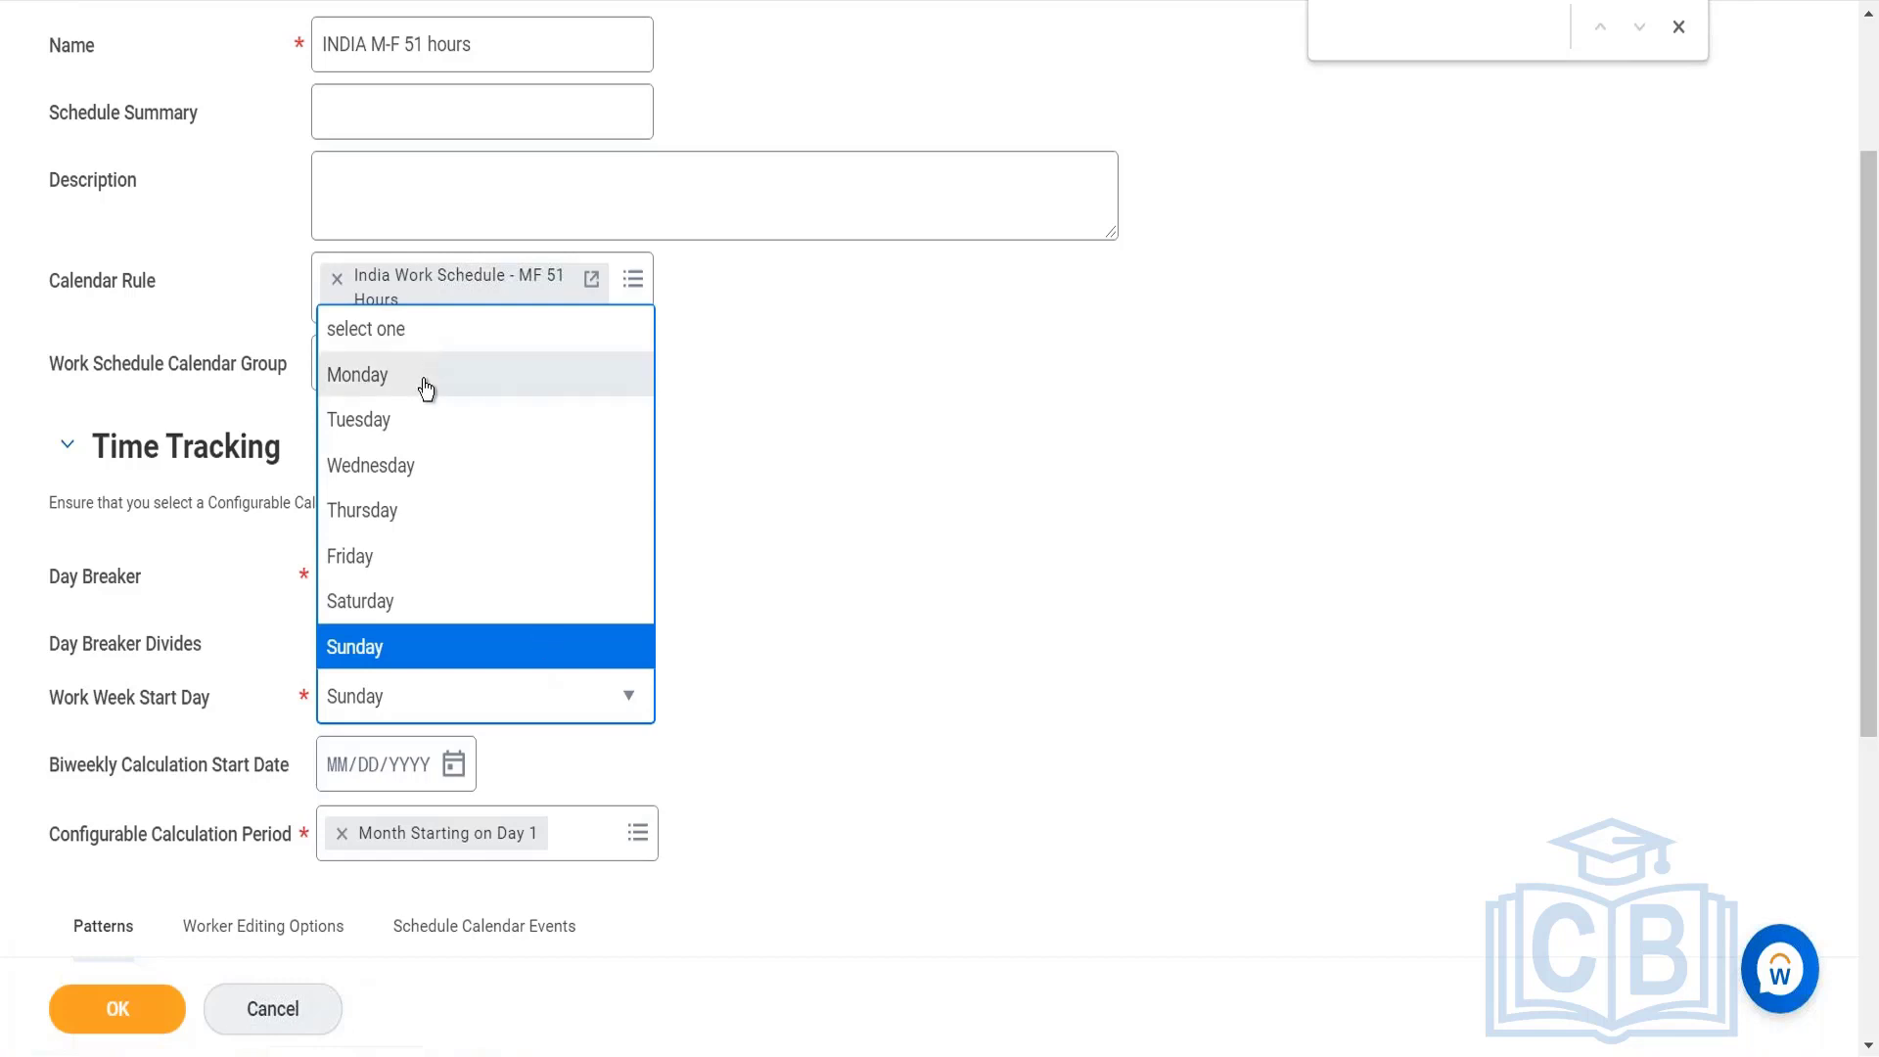
pyautogui.click(426, 389)
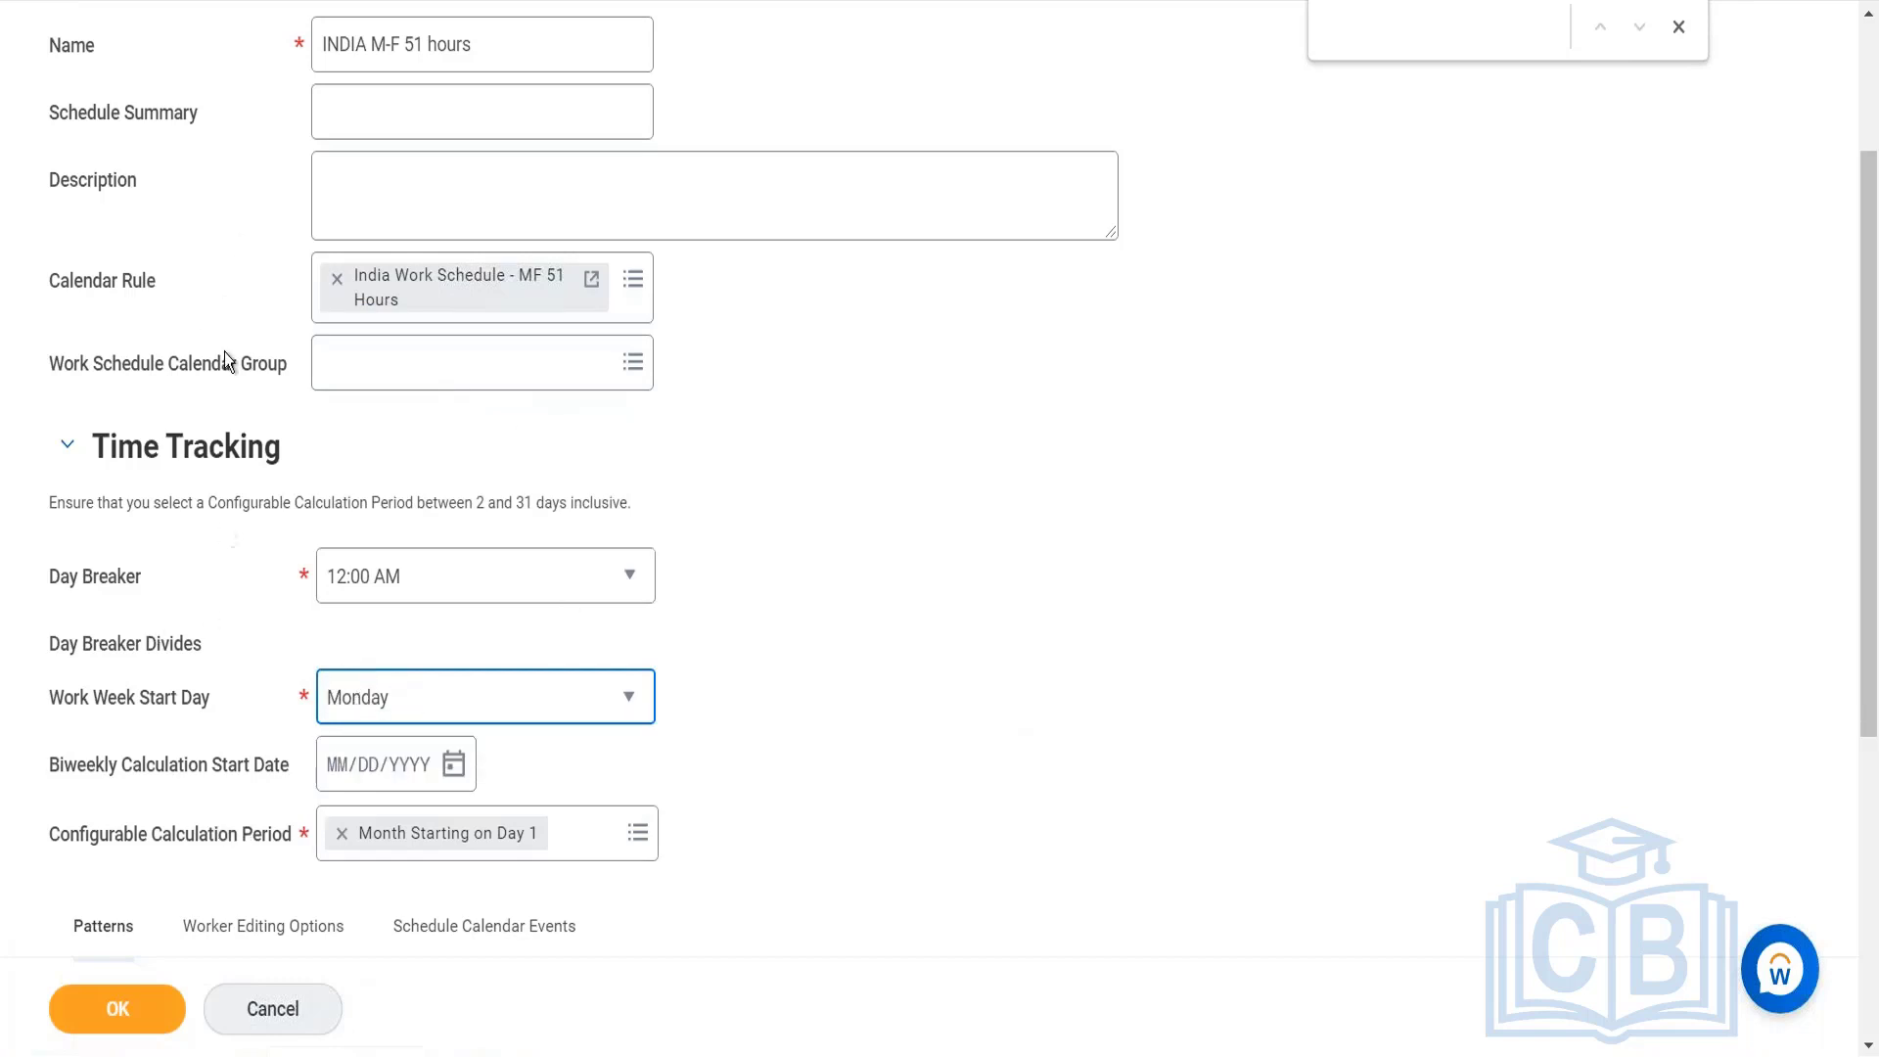
# Duplicate the browser tab and open the signed-in worker's profile in the copy.
pyautogui.rightClick(209, 0)
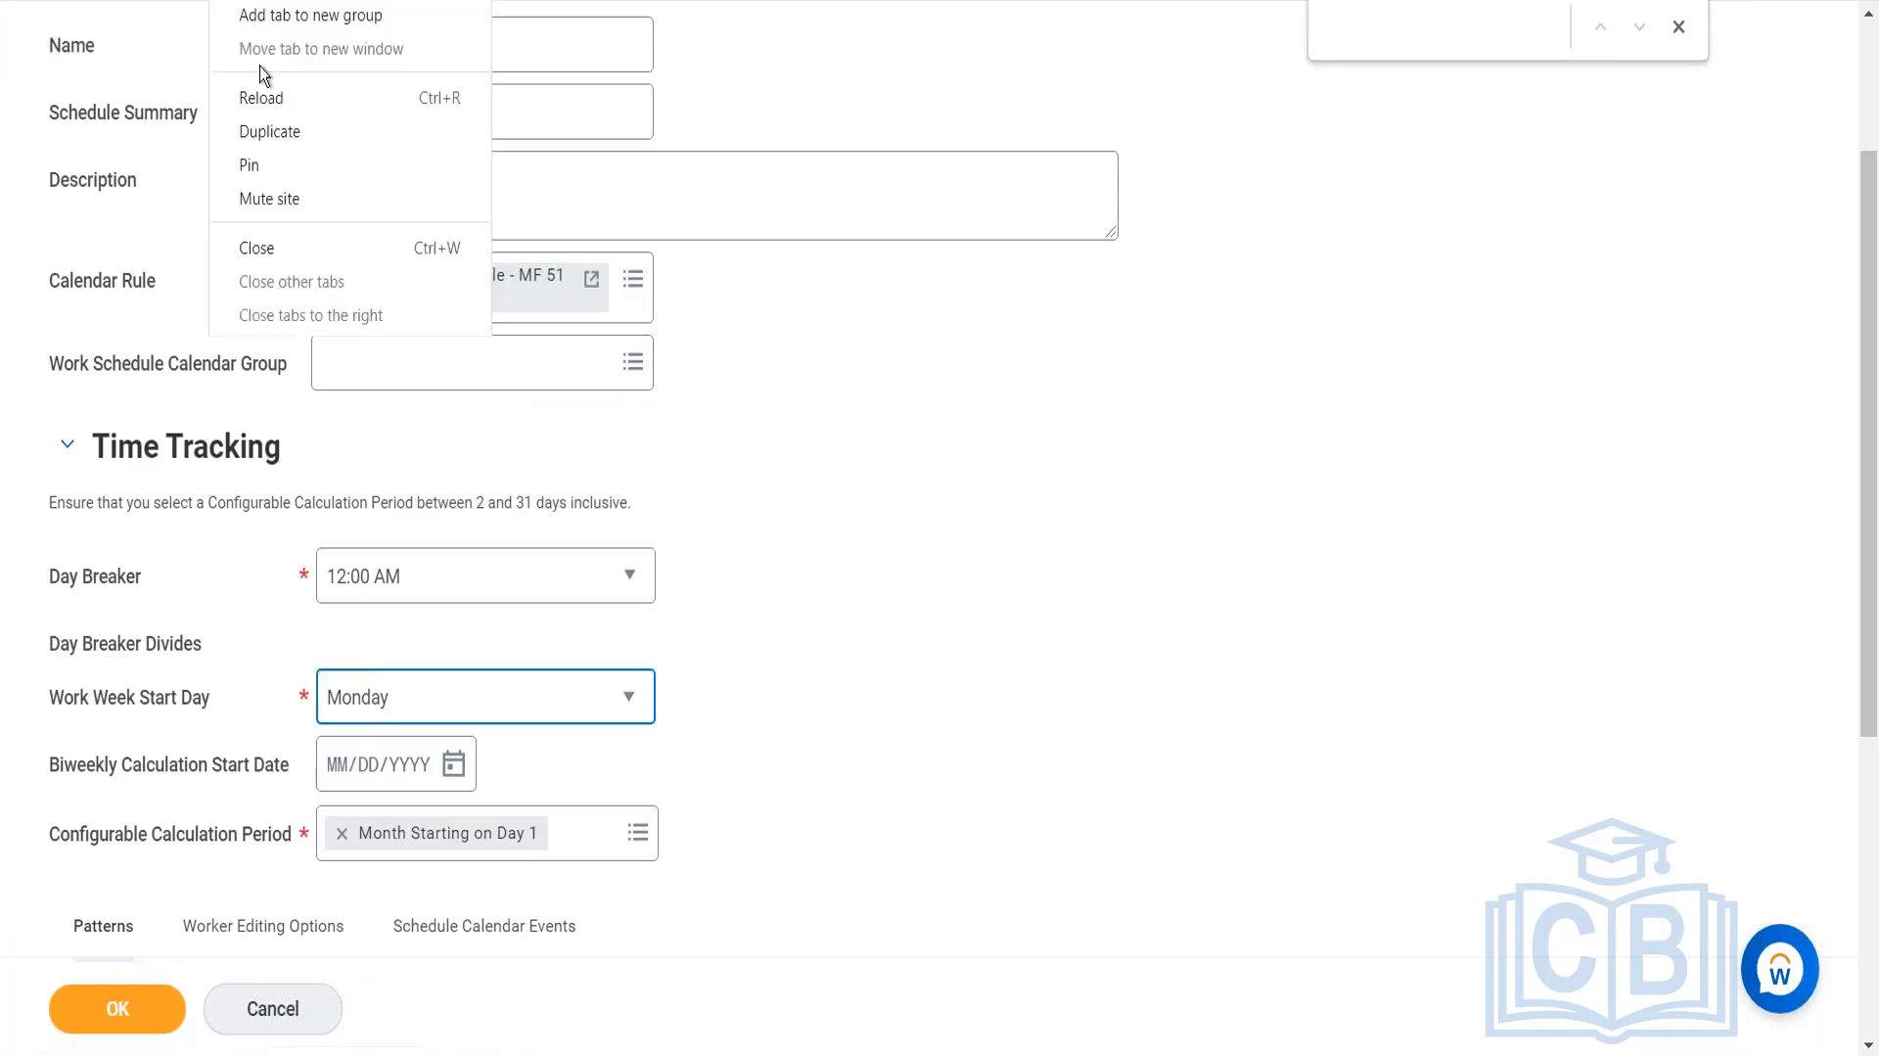
pyautogui.click(272, 143)
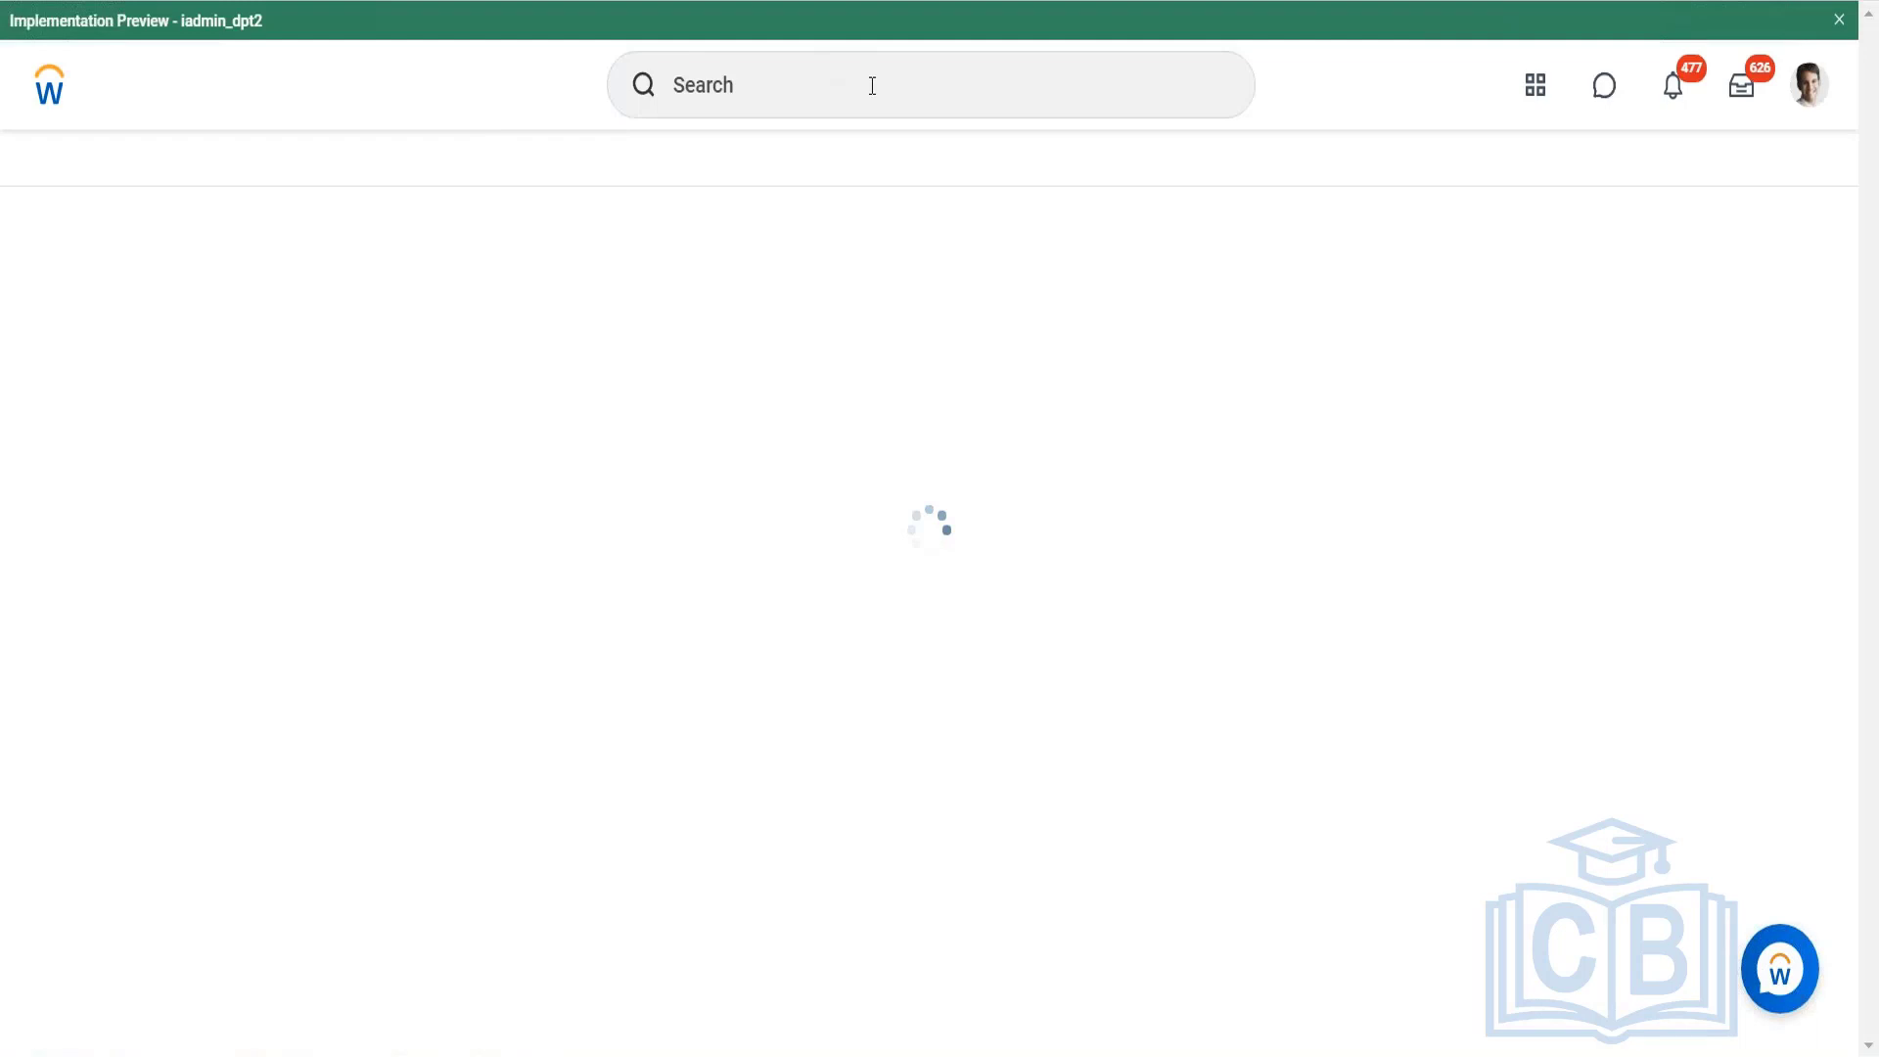
pyautogui.click(800, 98)
pyautogui.write('view')
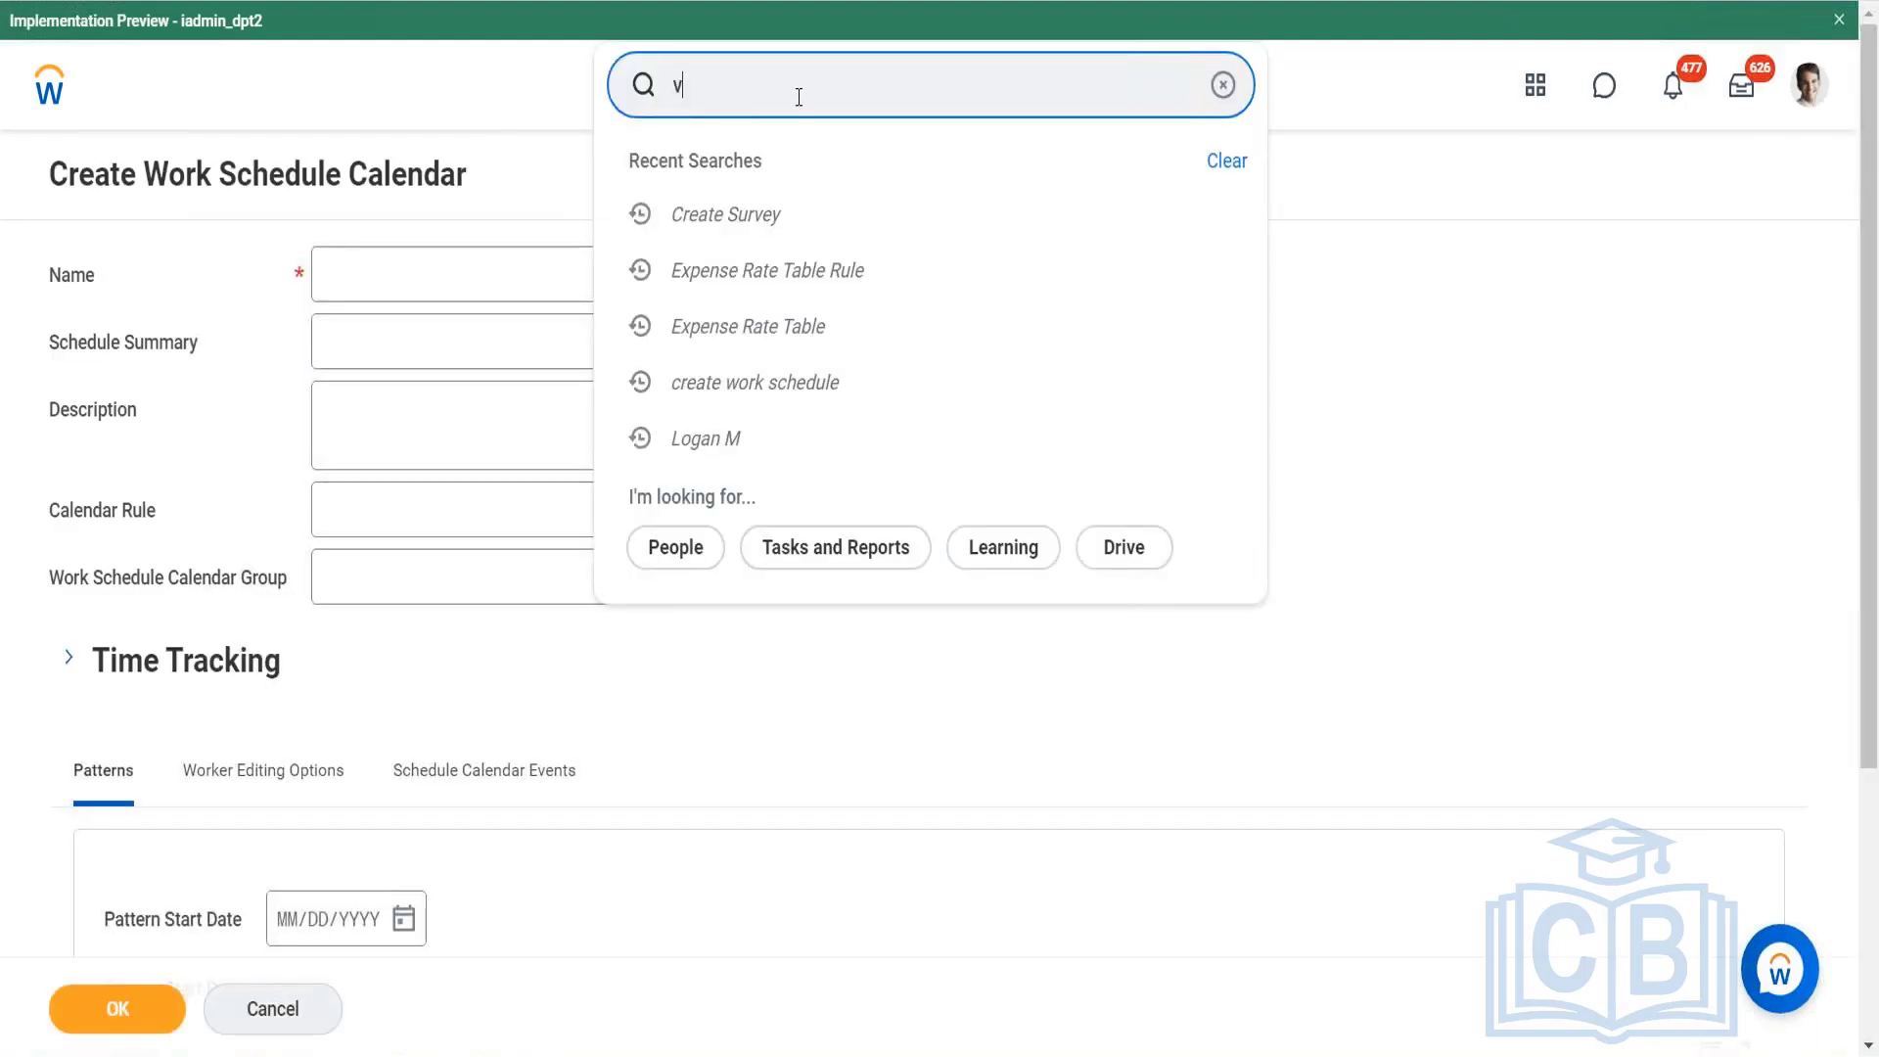
pyautogui.press('BackSpace')
pyautogui.press('BackSpace')
pyautogui.press('BackSpace')
pyautogui.press('BackSpace')
pyautogui.click(1806, 90)
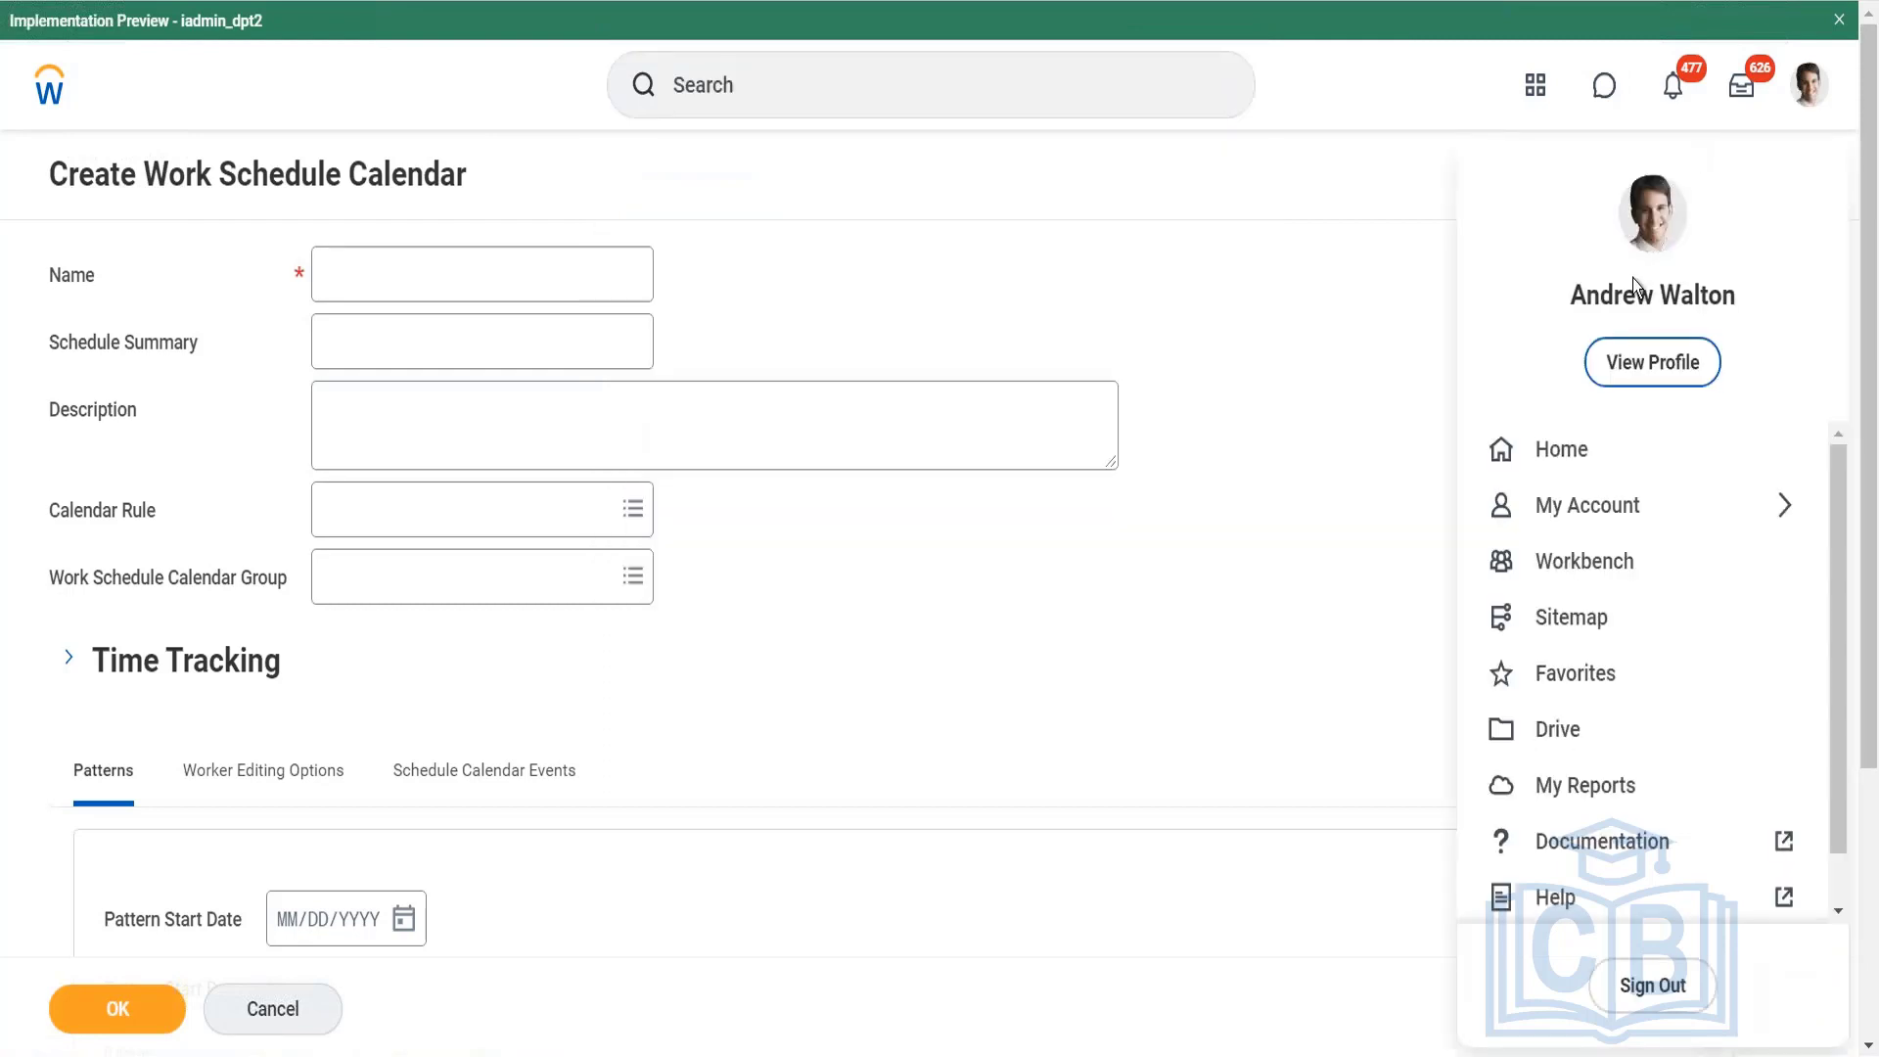
pyautogui.click(1042, 415)
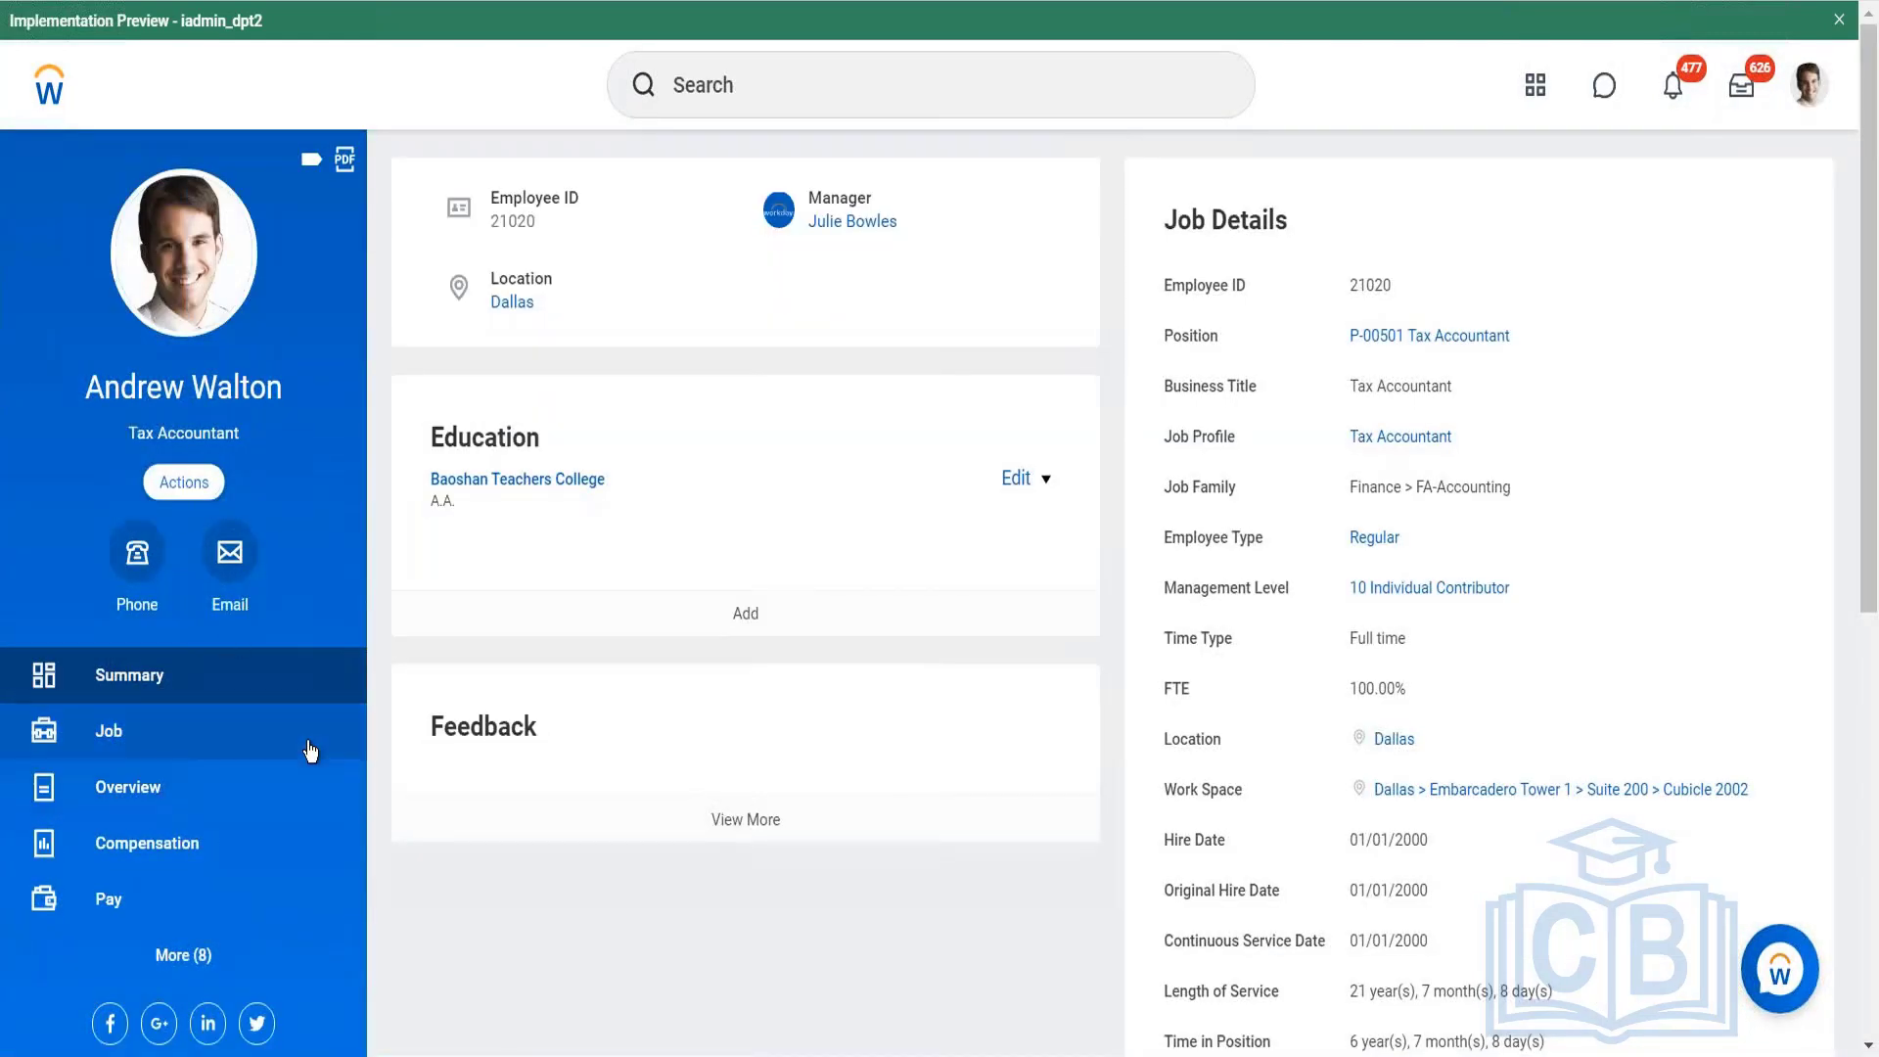
# Open Enter My Time from the Time and Leave actions on the worker's profile.
pyautogui.click(184, 482)
pyautogui.scroll(-10, 289, 724)
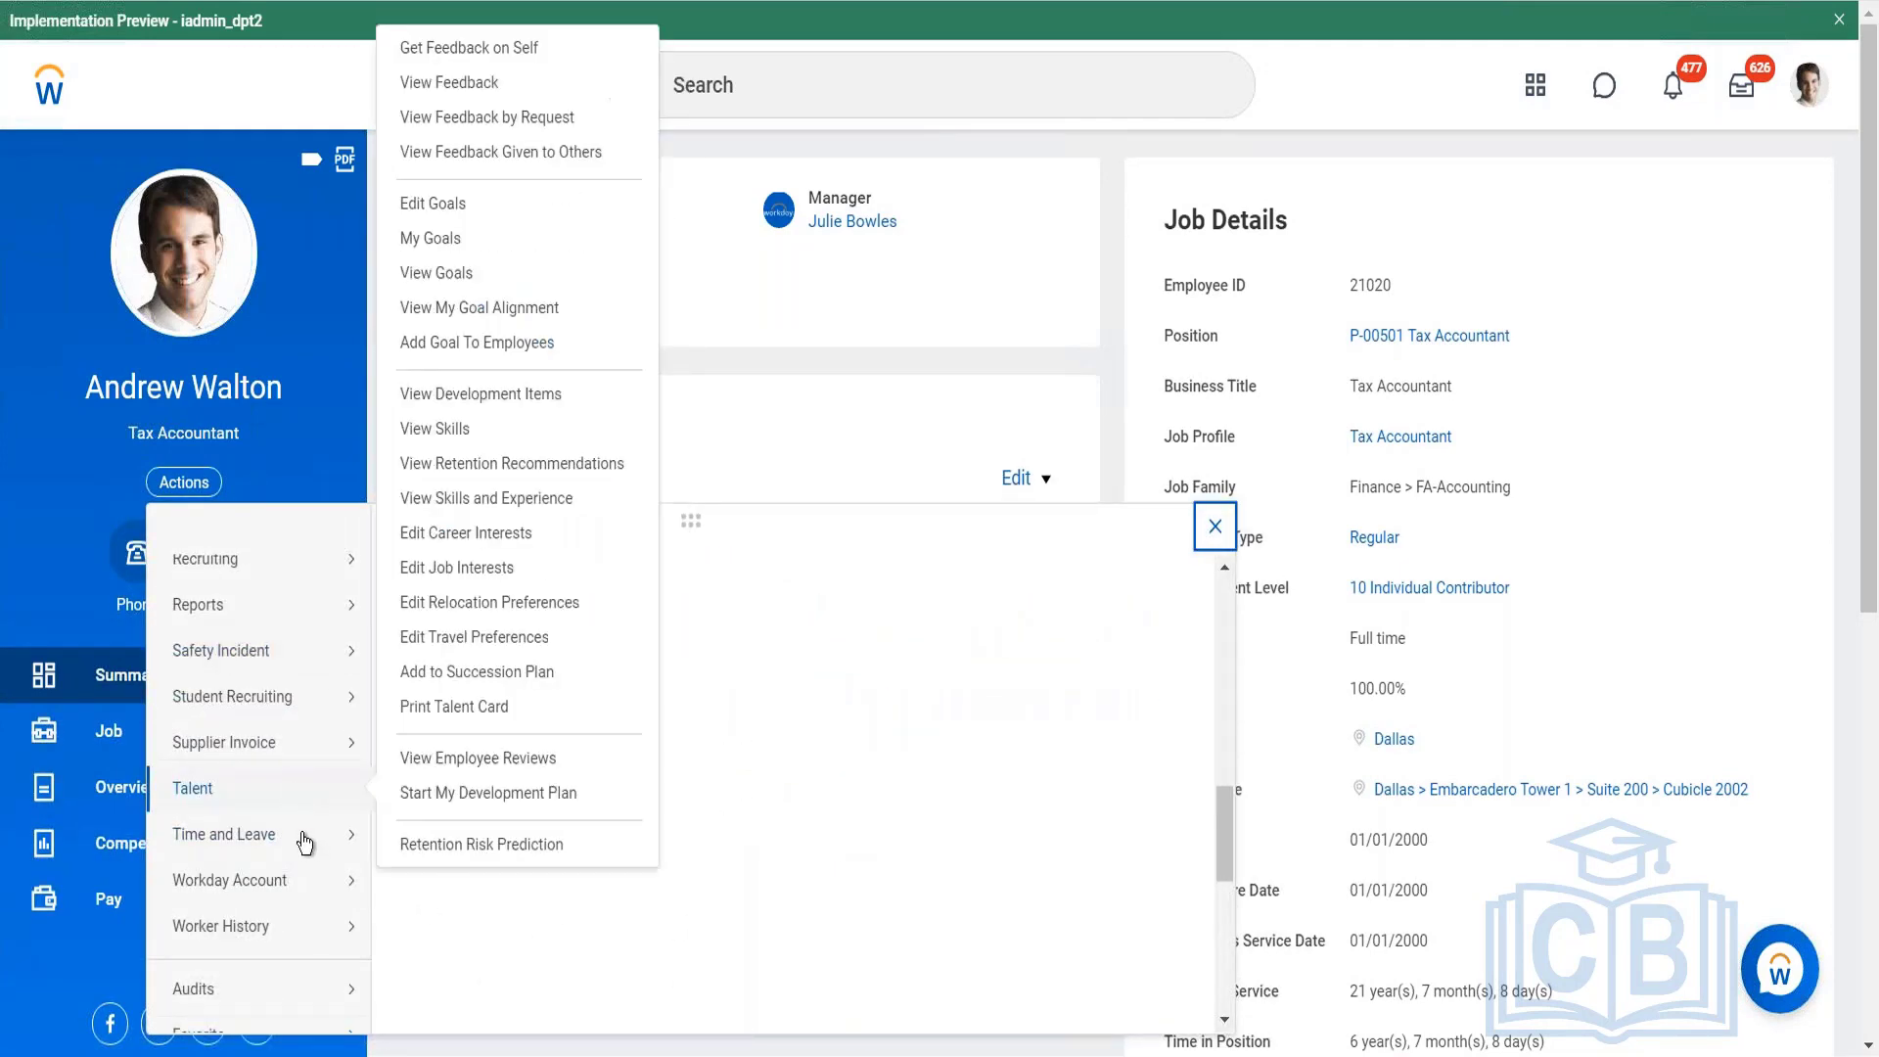
pyautogui.moveTo(337, 840)
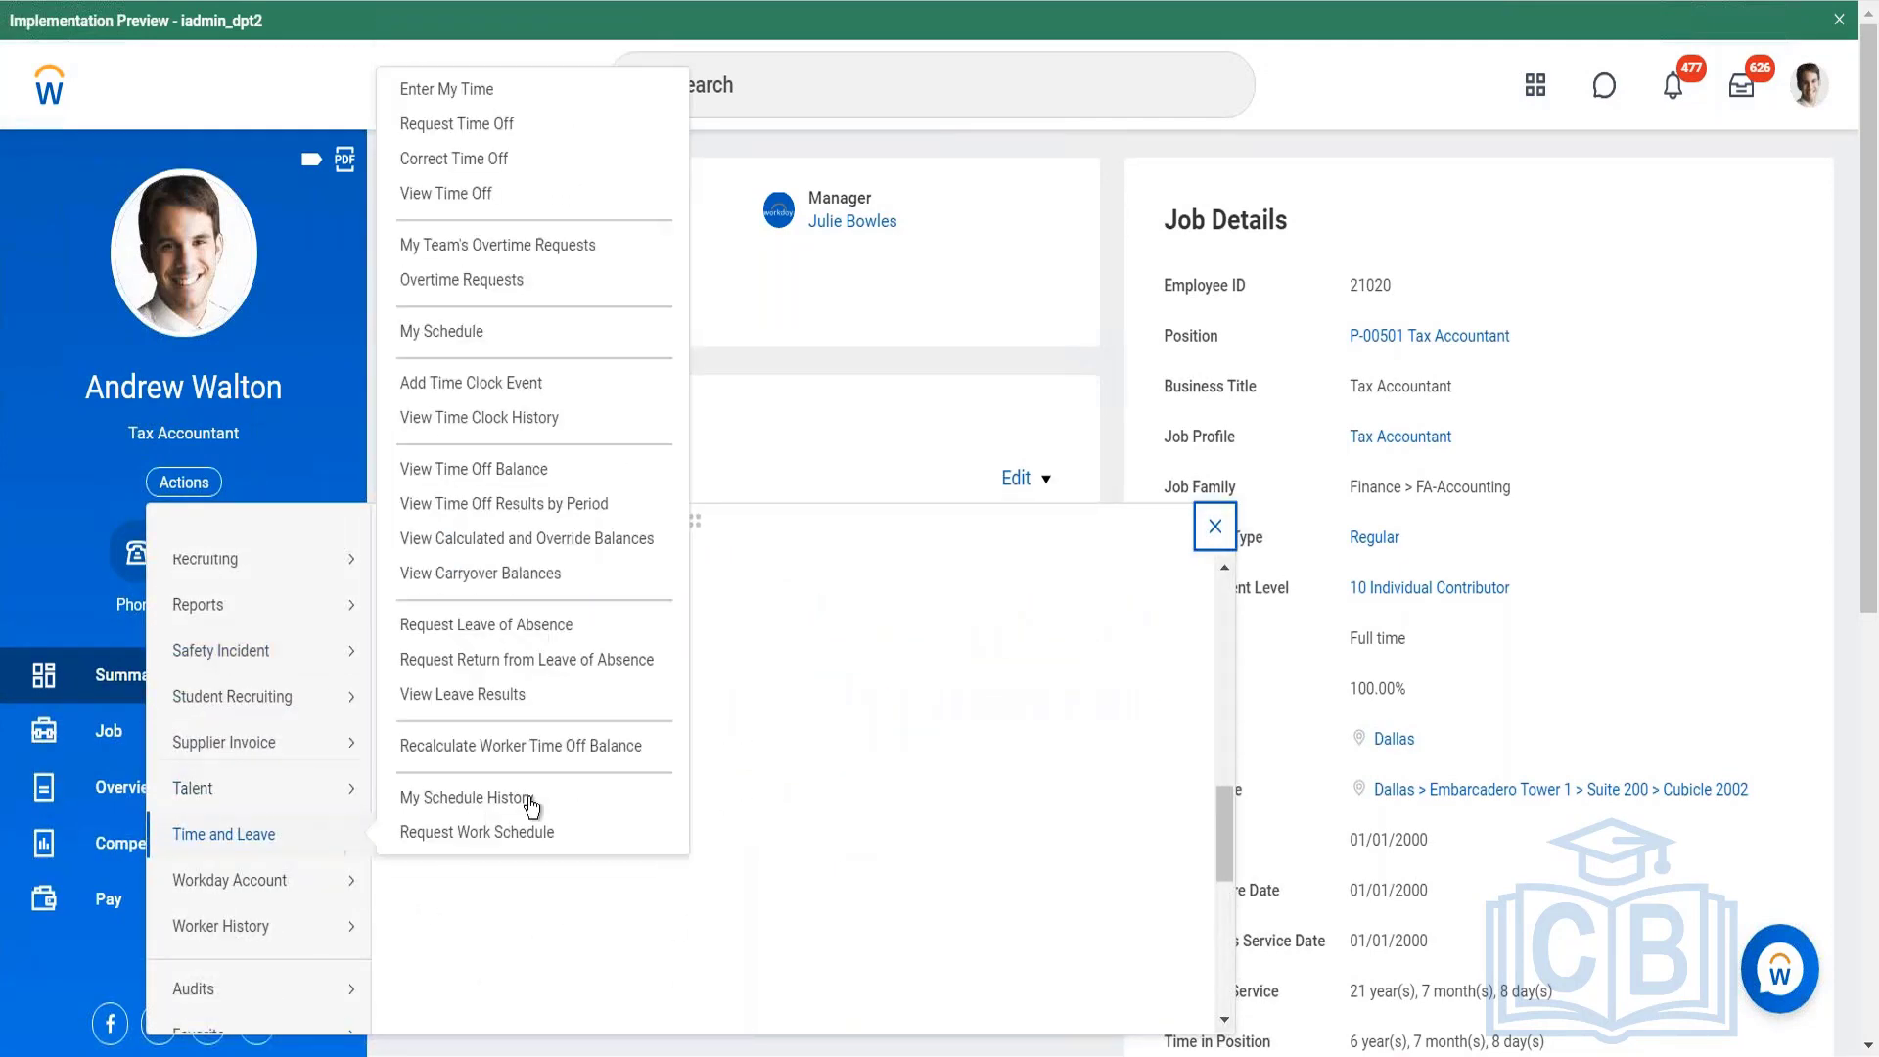
pyautogui.click(443, 86)
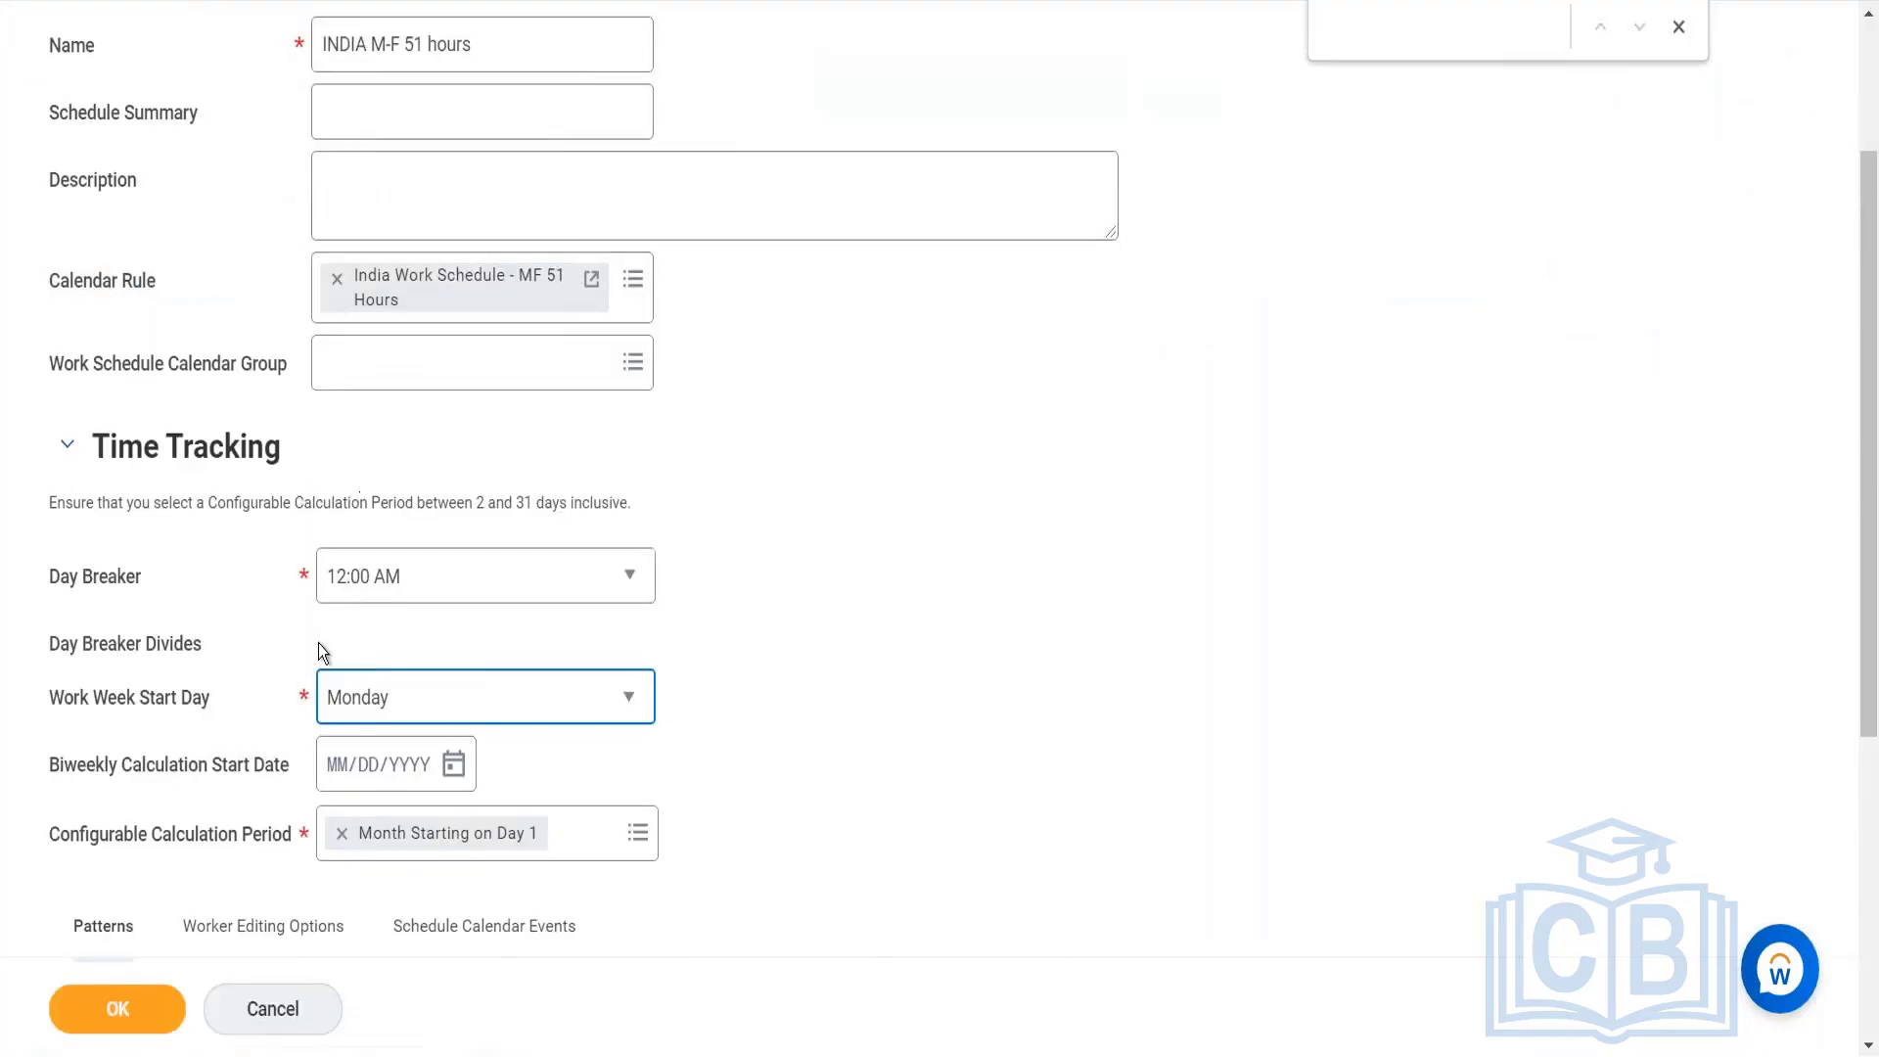
# Return to the INDIA M-F 51 hours calendar and set its Work Week Start Day to Sunday.
pyautogui.click(403, 715)
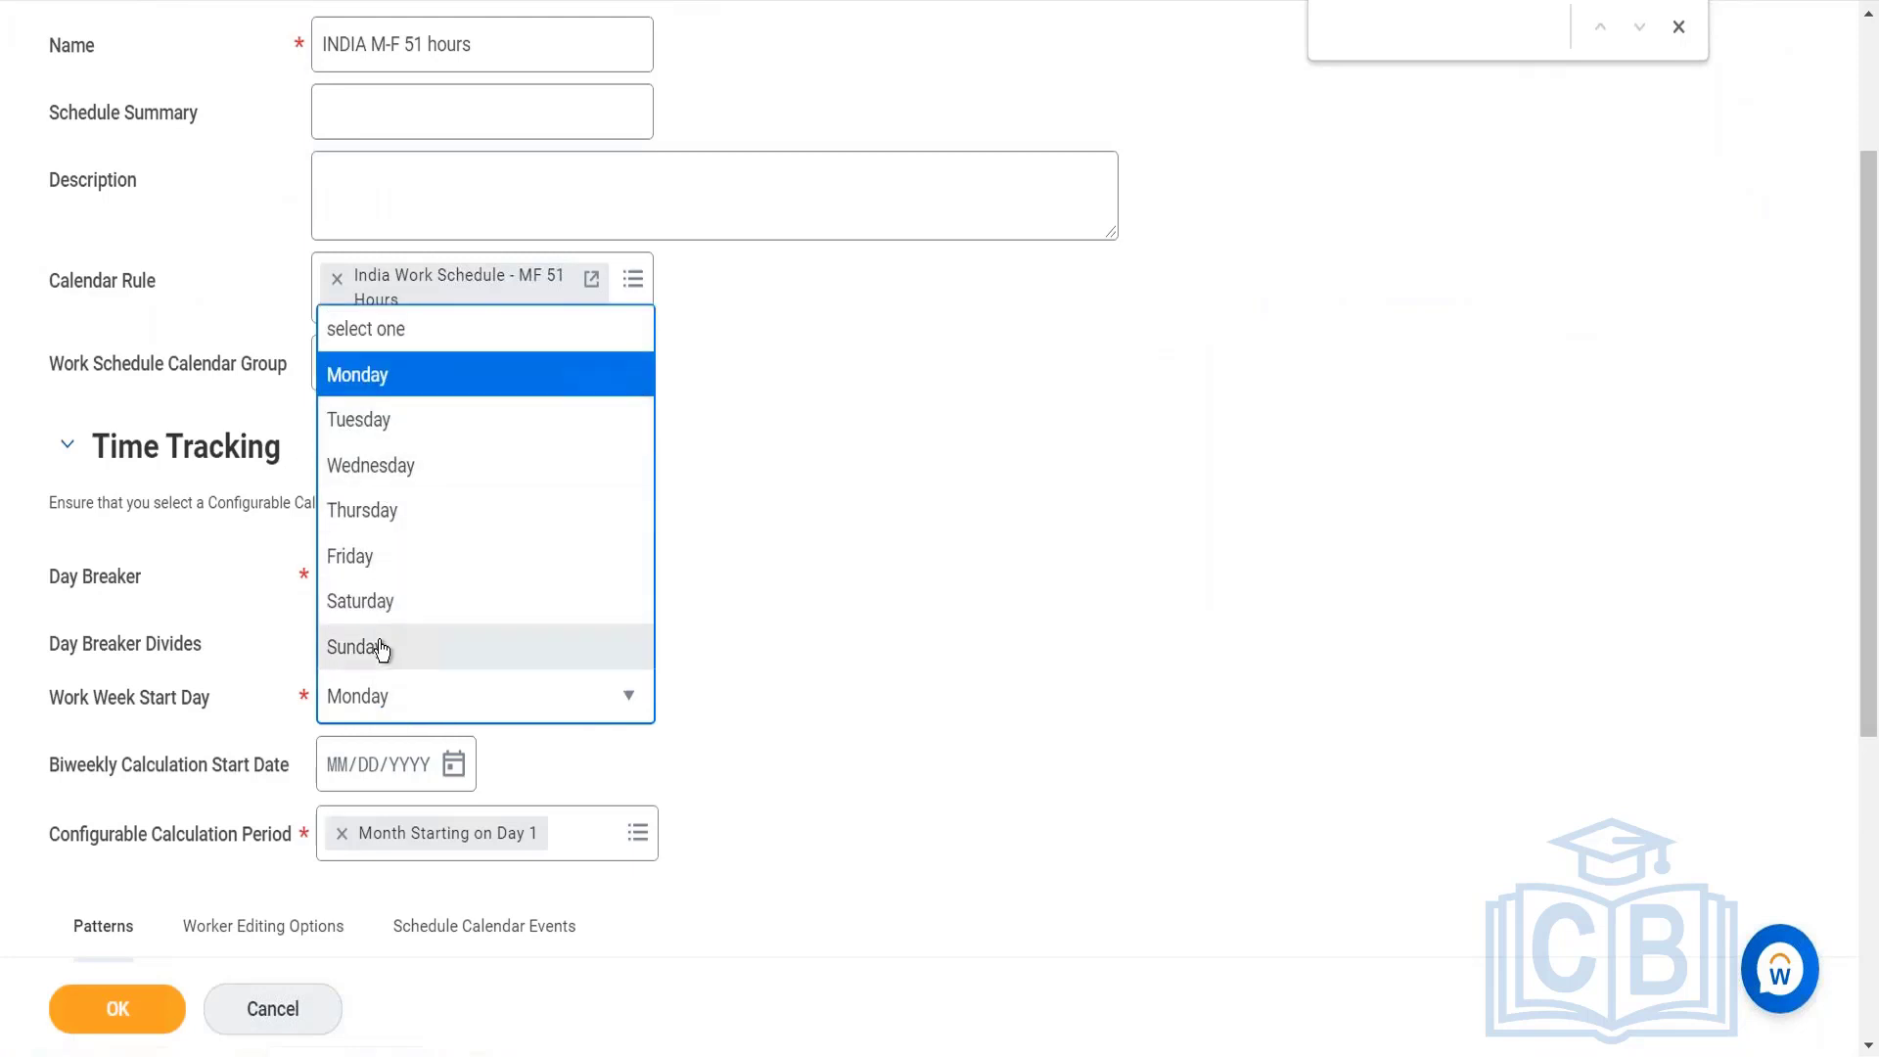
pyautogui.click(381, 649)
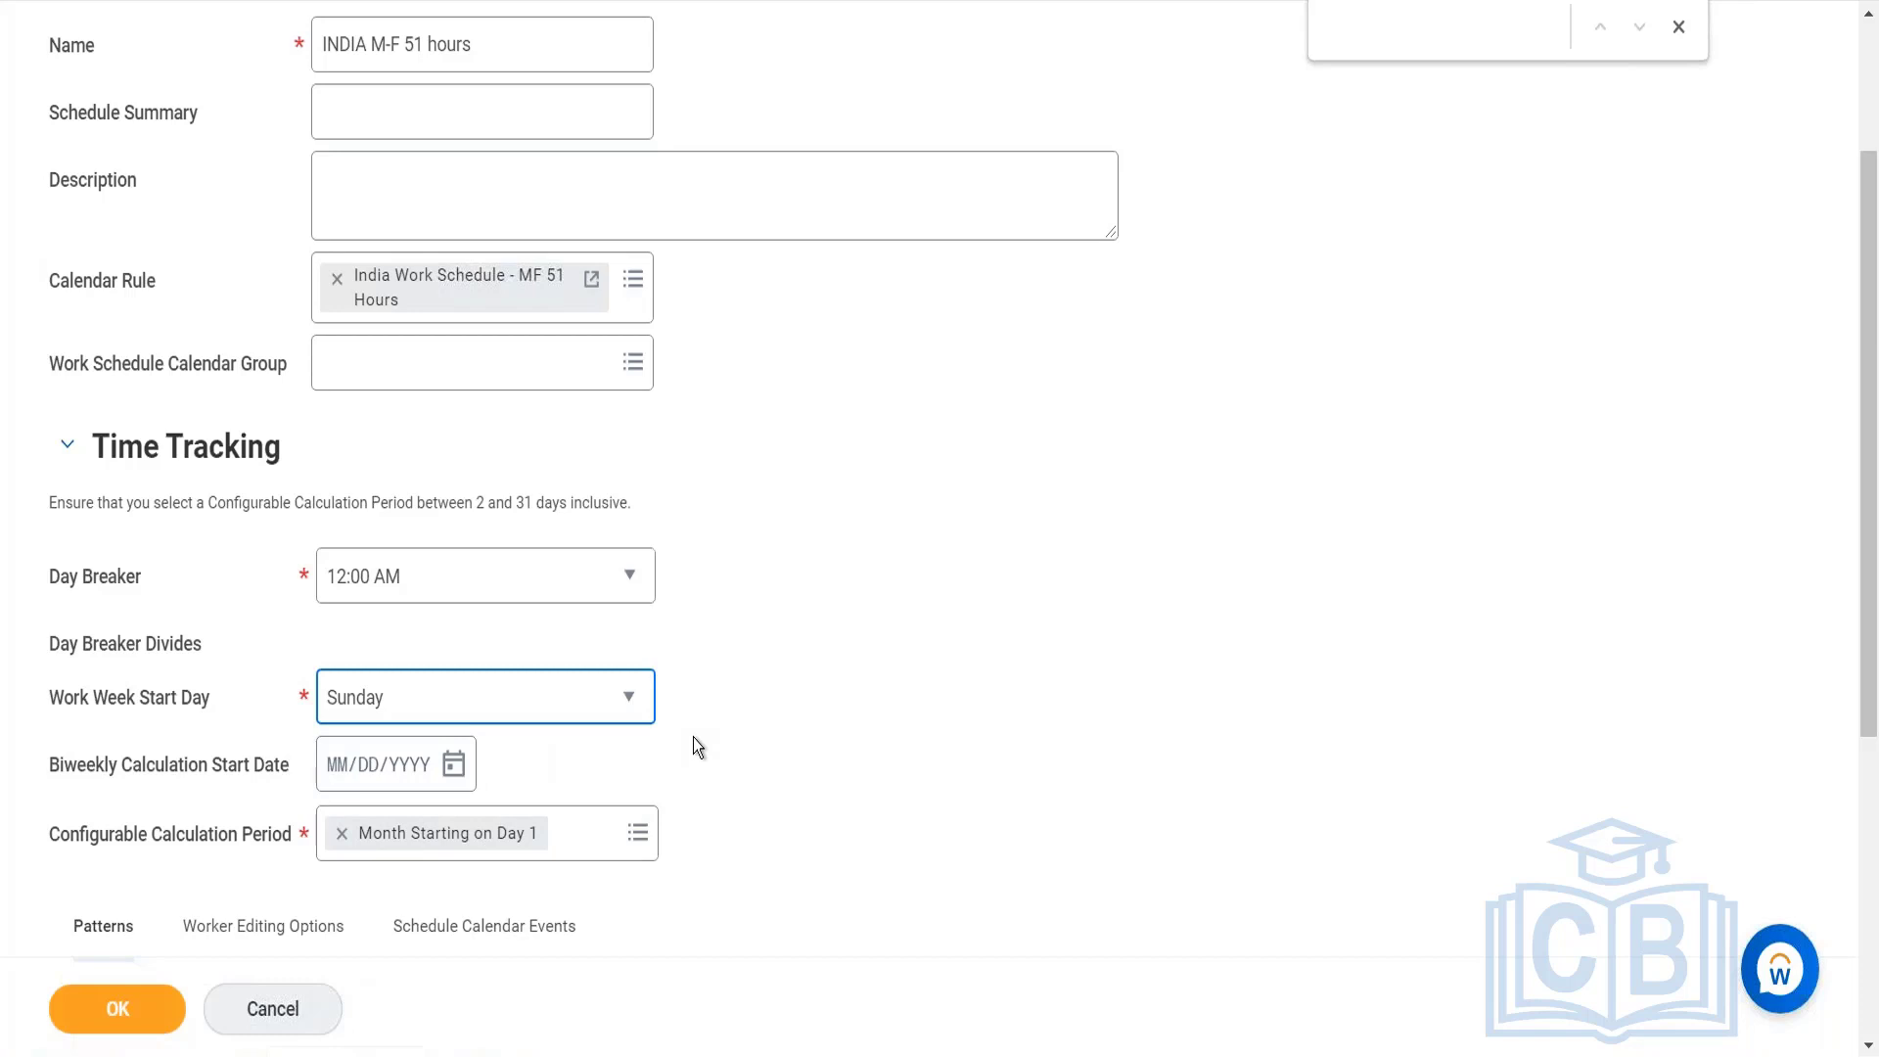
pyautogui.scroll(-1, 693, 737)
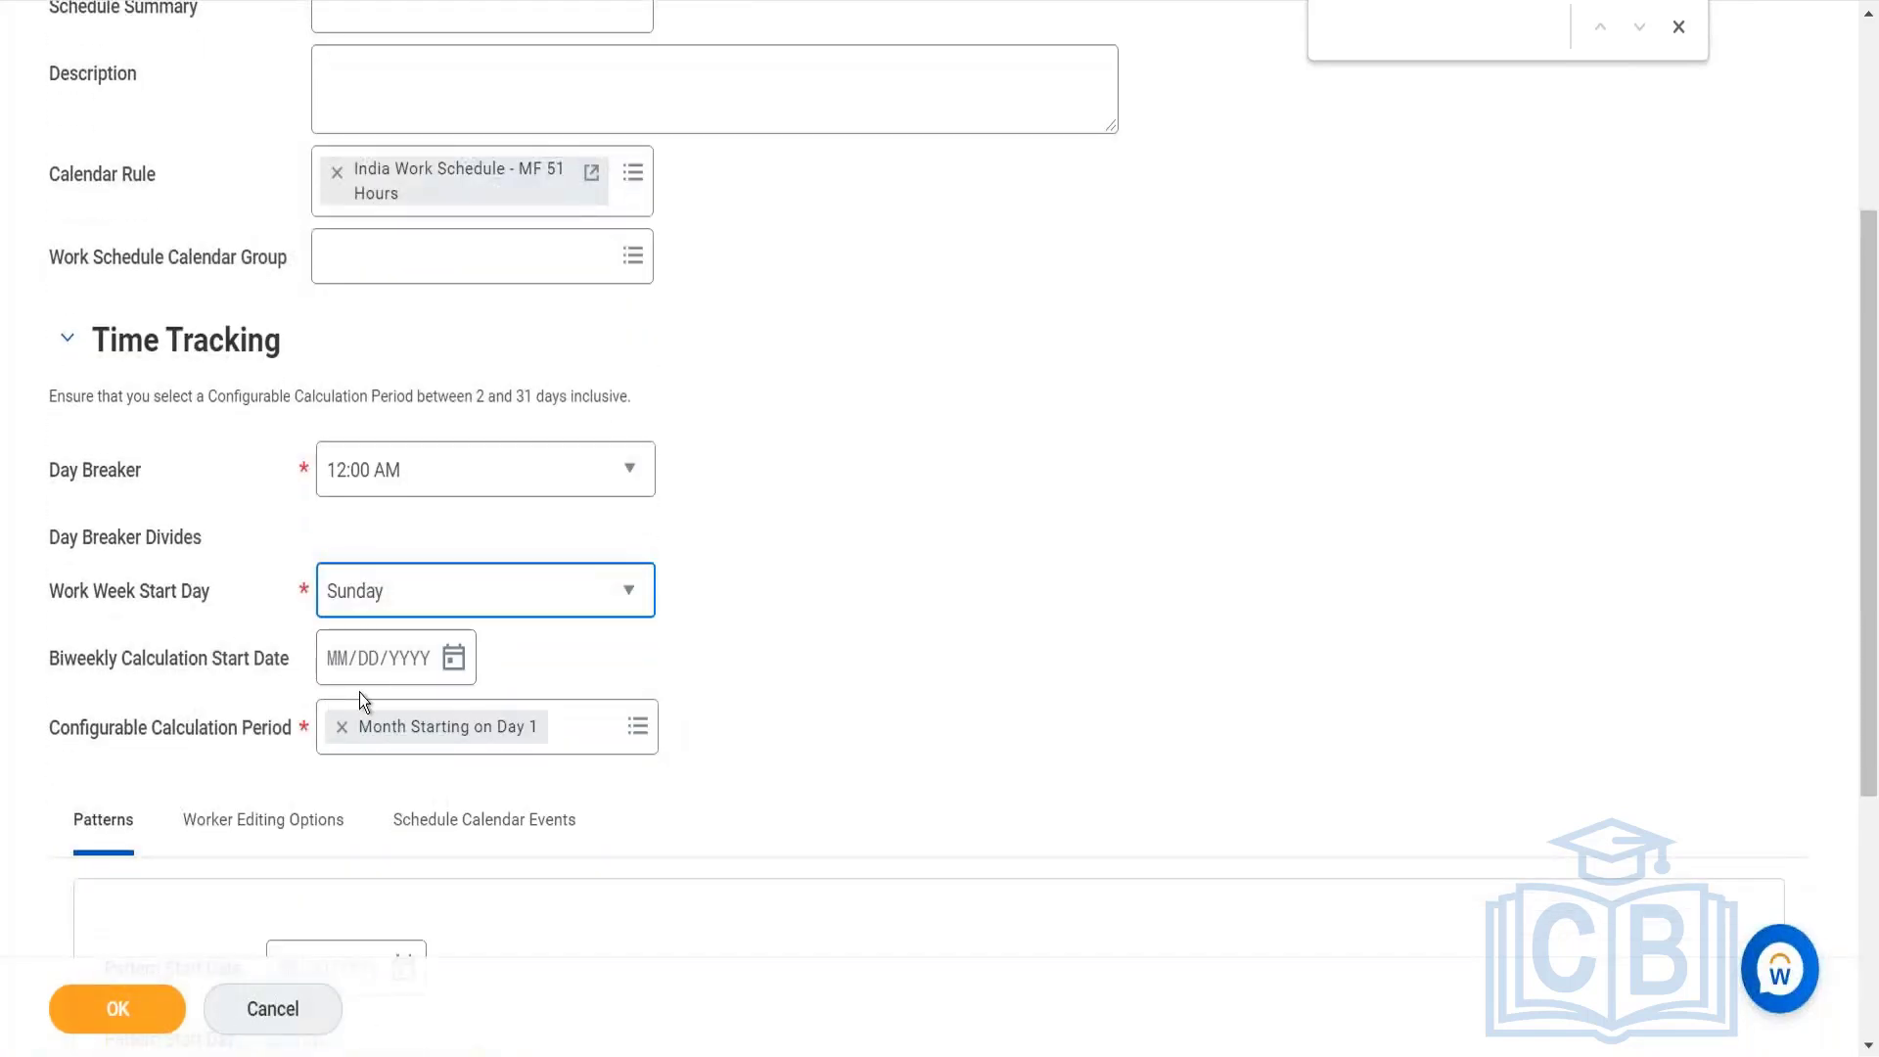